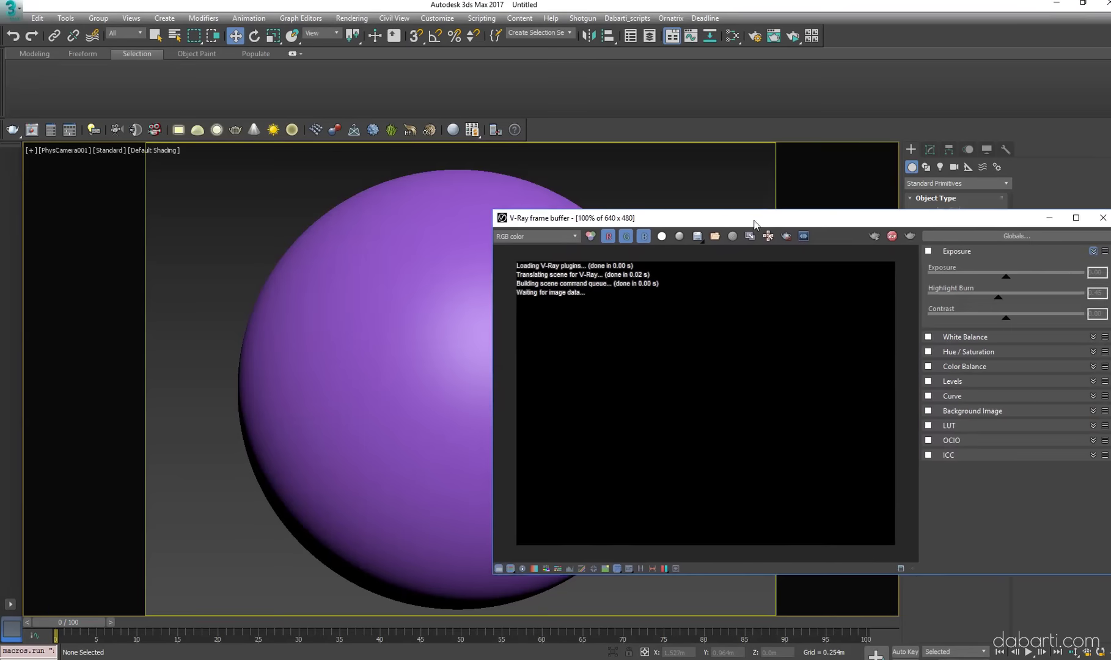
Launch Dabarti Light Assistant and place the first V-Ray light on the sphere's surface
{"action": "left_click", "coordinate": [627, 17]}
{"action": "left_click", "coordinate": [626, 73]}
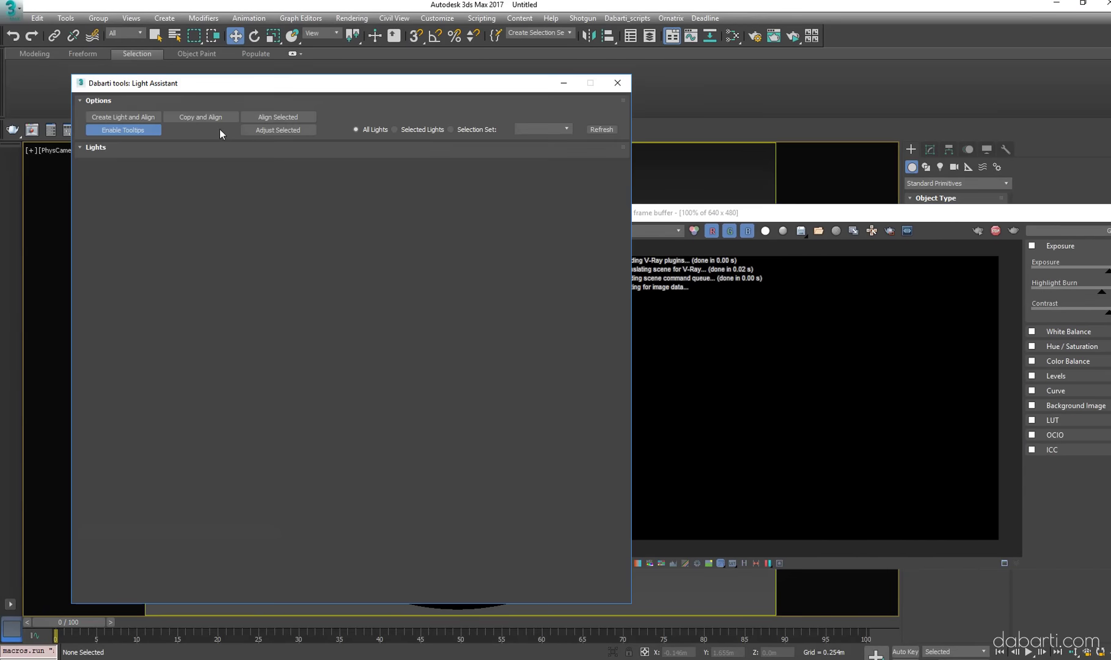
{"action": "left_click", "coordinate": [123, 116]}
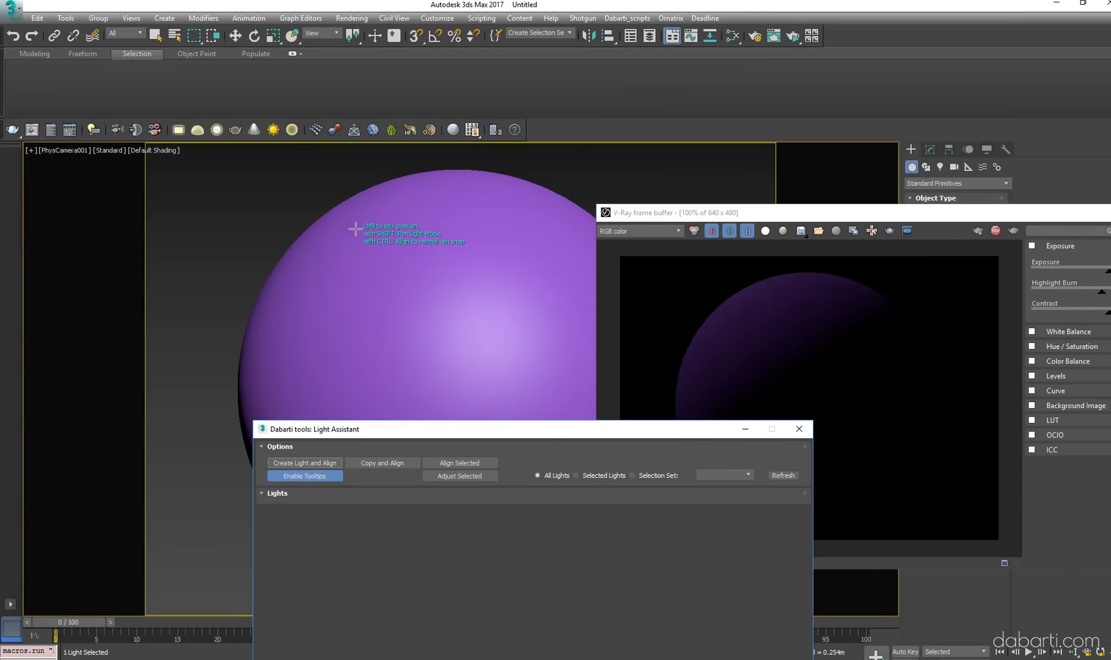
{"action": "left_click", "coordinate": [358, 228]}
{"action": "left_click_drag", "start_coordinate": [467, 532], "coordinate": [467, 525]}
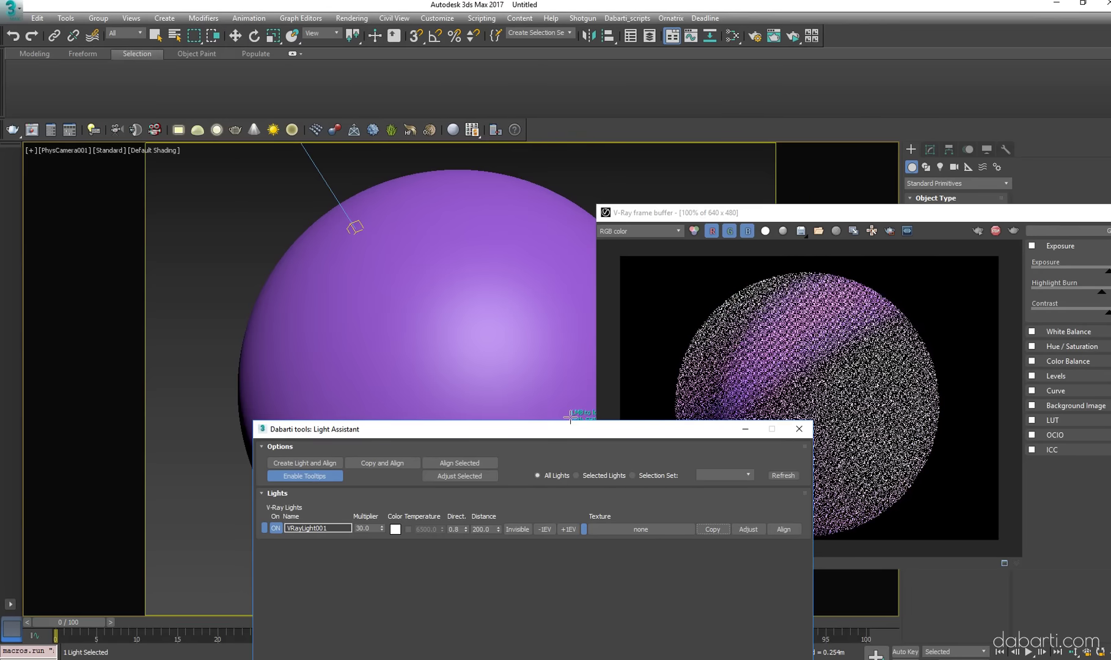
{"action": "mouse_move", "coordinate": [568, 429]}
{"action": "left_mouse_down"}
{"action": "mouse_move", "coordinate": [449, 371]}
{"action": "mouse_move", "coordinate": [155, 174]}
{"action": "left_mouse_up"}
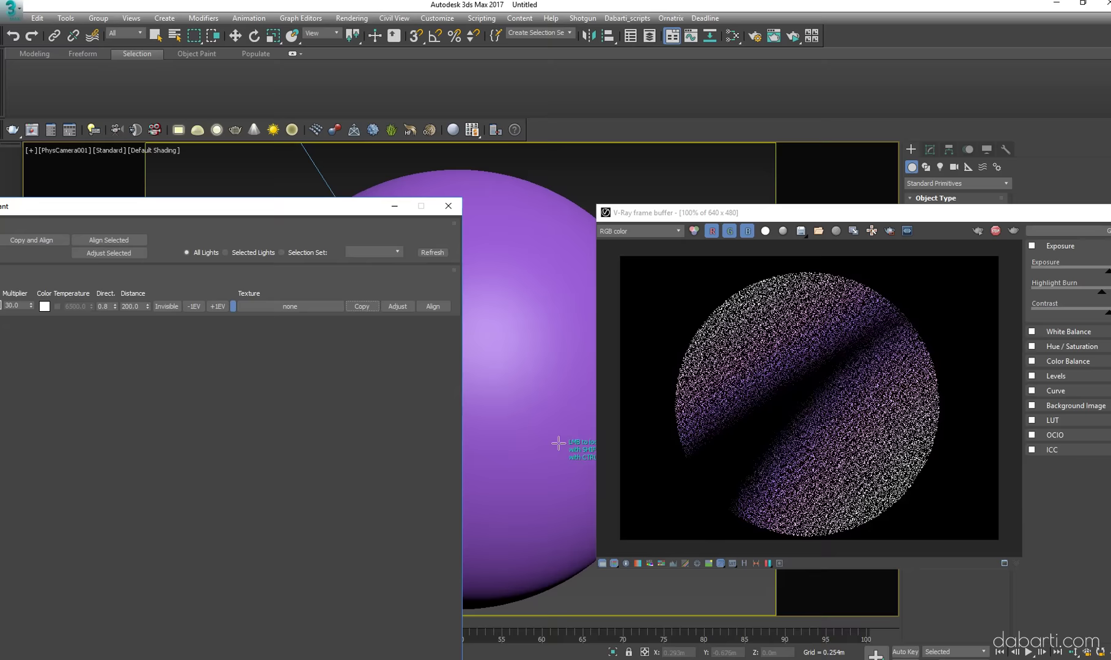
Place a second V-Ray light on the sphere's surface
{"action": "left_click", "coordinate": [553, 506]}
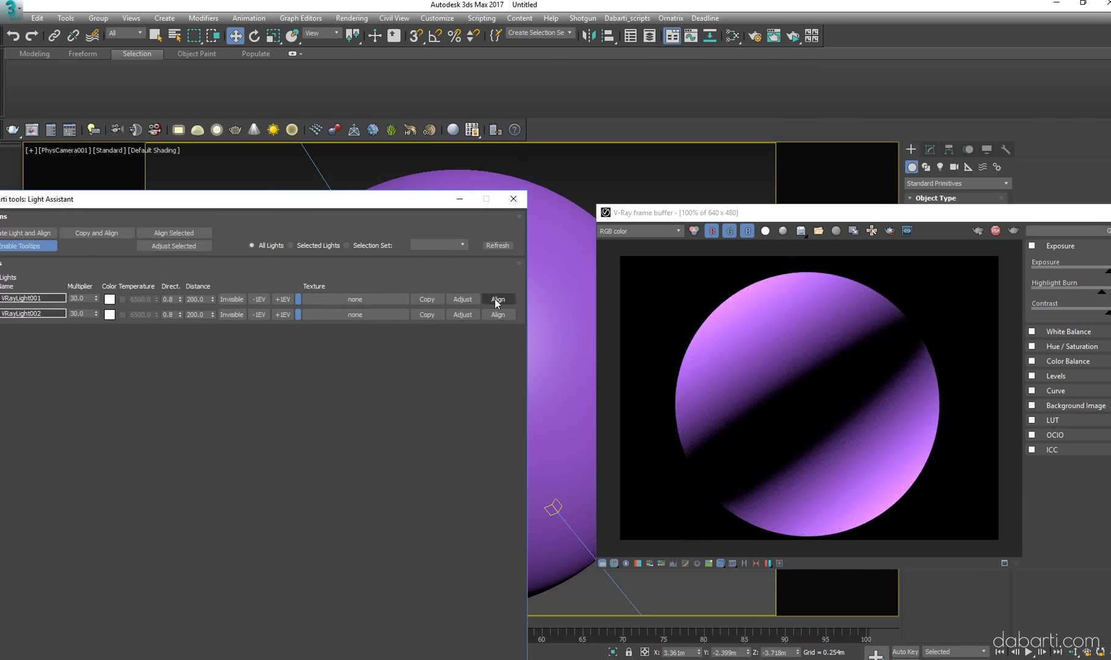
{"action": "left_click_drag", "start_coordinate": [394, 201], "coordinate": [310, 302]}
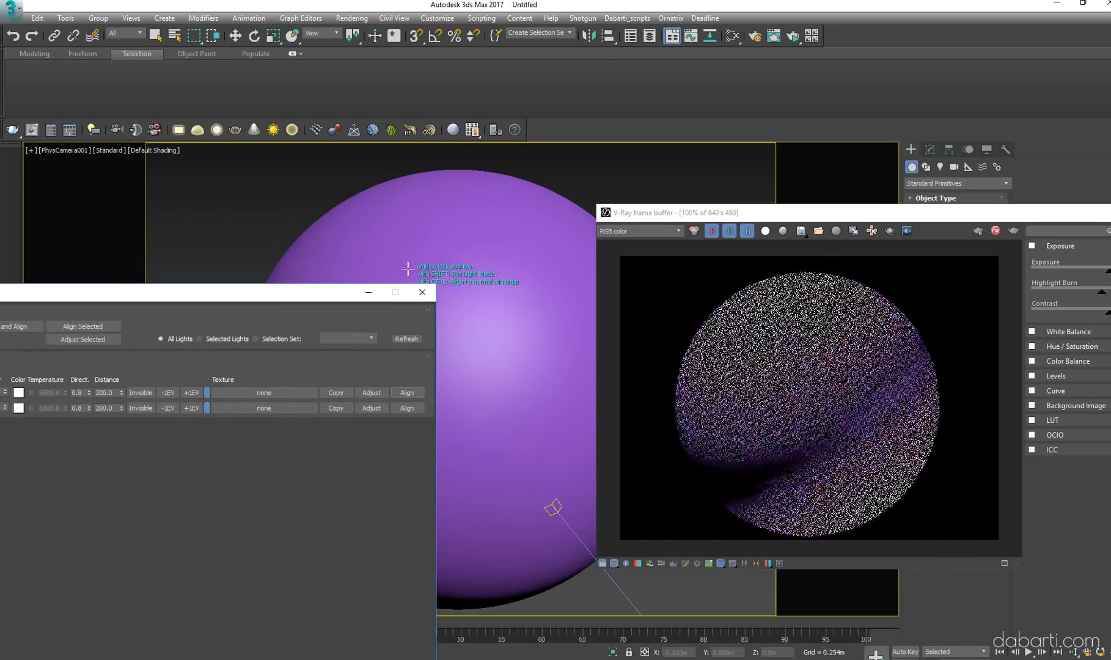
{"action": "left_click", "coordinate": [371, 267]}
{"action": "left_click_drag", "start_coordinate": [232, 294], "coordinate": [349, 322]}
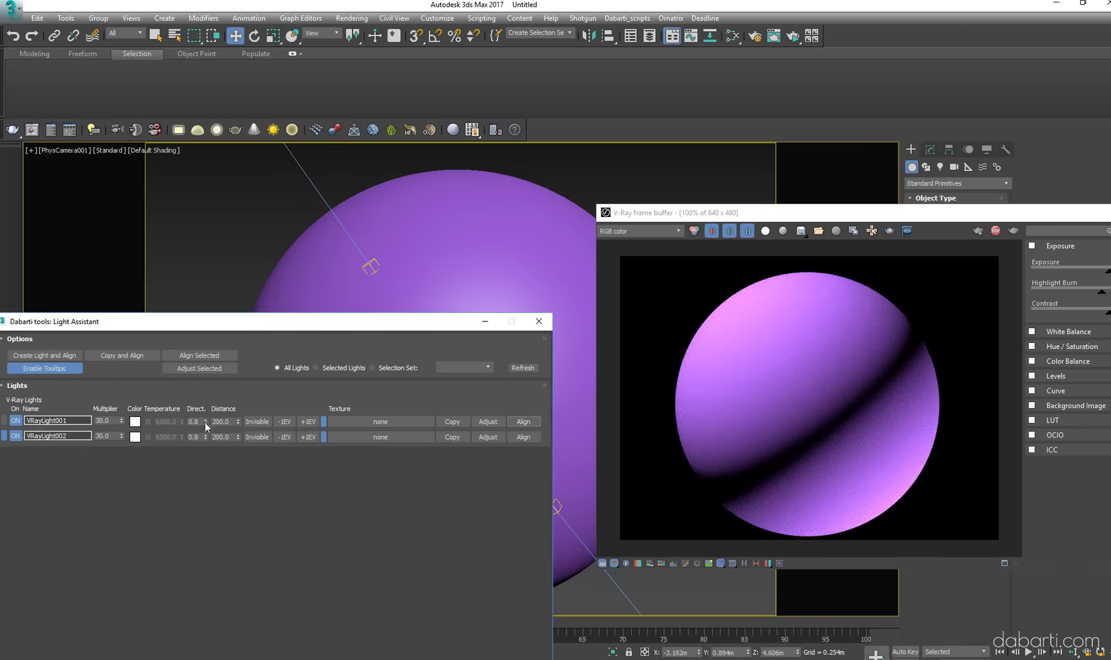
Dim VRayLight001 to a multiplier of 1.875 using the -1EV/+1EV stops
{"action": "left_click", "coordinate": [488, 421]}
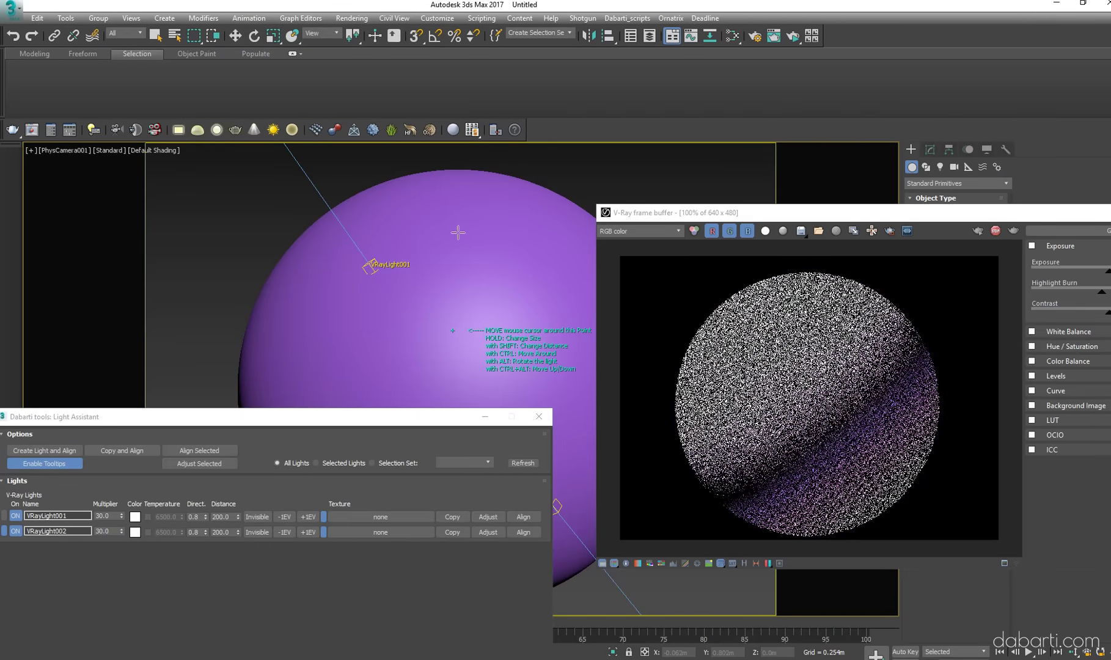
{"action": "left_click", "coordinate": [284, 517]}
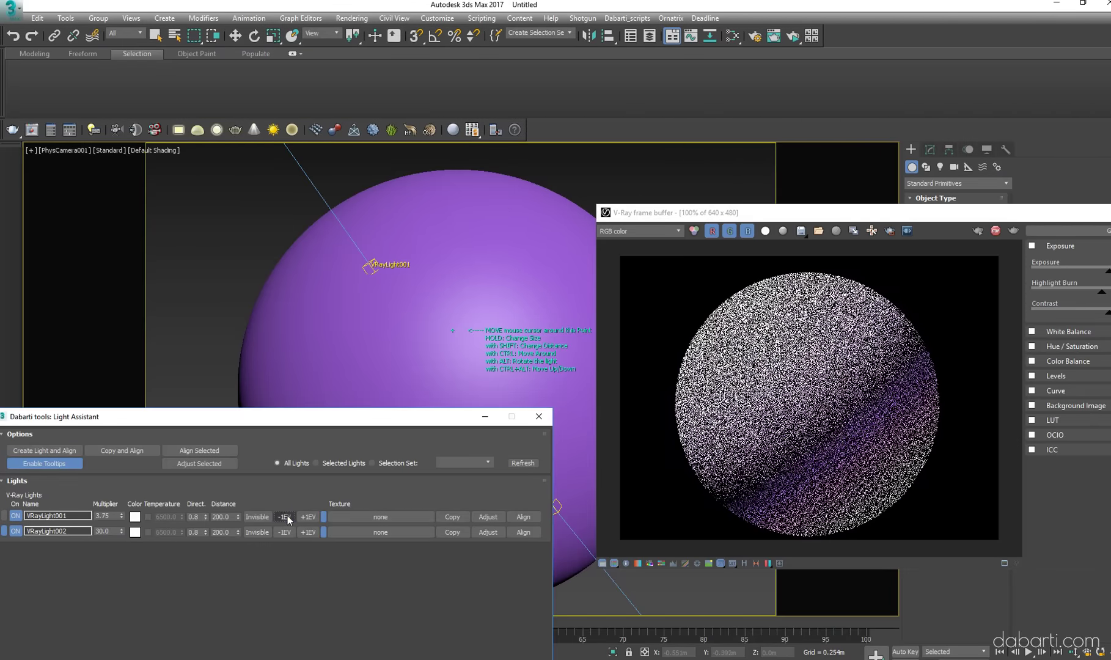
{"action": "left_click", "coordinate": [315, 517]}
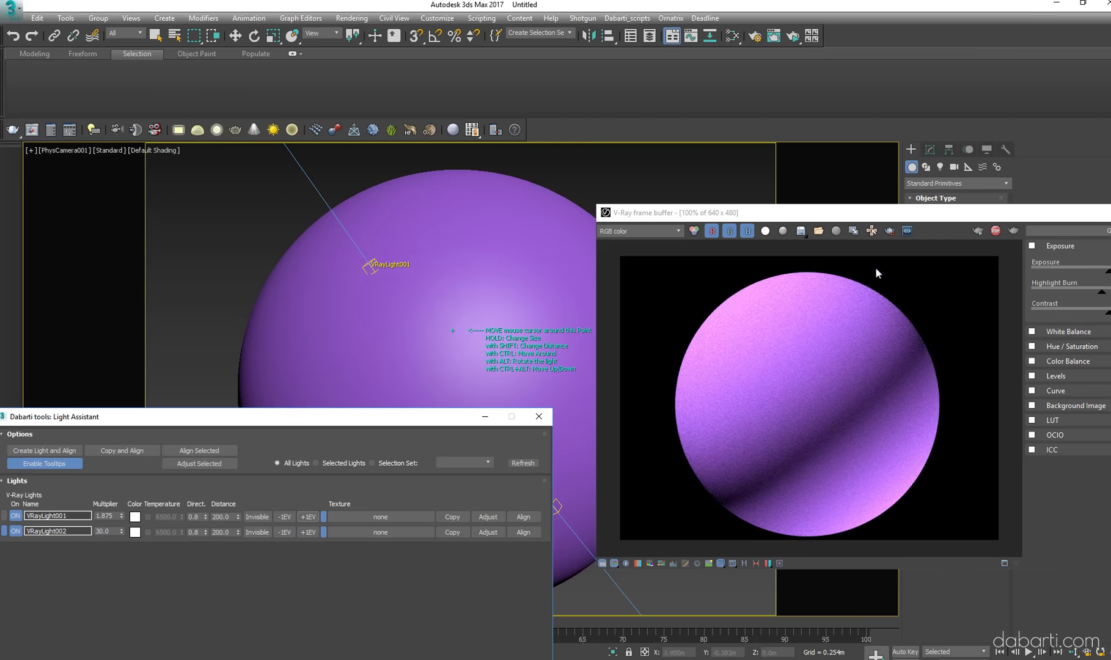
{"action": "left_click", "coordinate": [539, 416]}
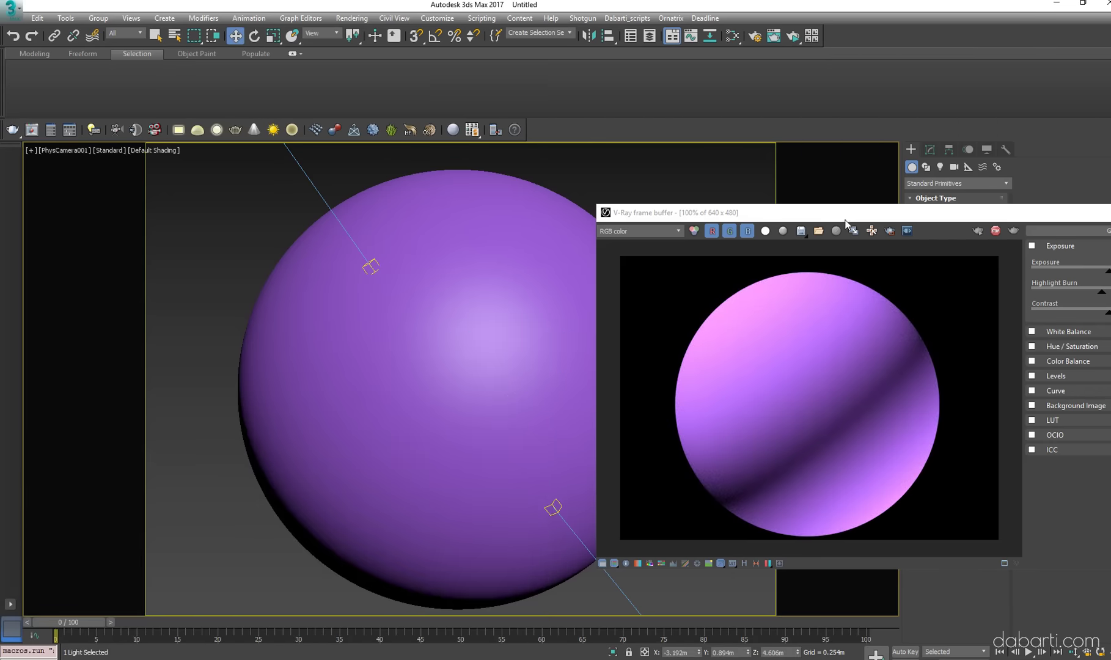
{"action": "left_click_drag", "start_coordinate": [846, 221], "coordinate": [591, 242]}
Open the Slate Material Editor beside the render window
{"action": "left_click", "coordinate": [732, 194]}
{"action": "left_click", "coordinate": [733, 36]}
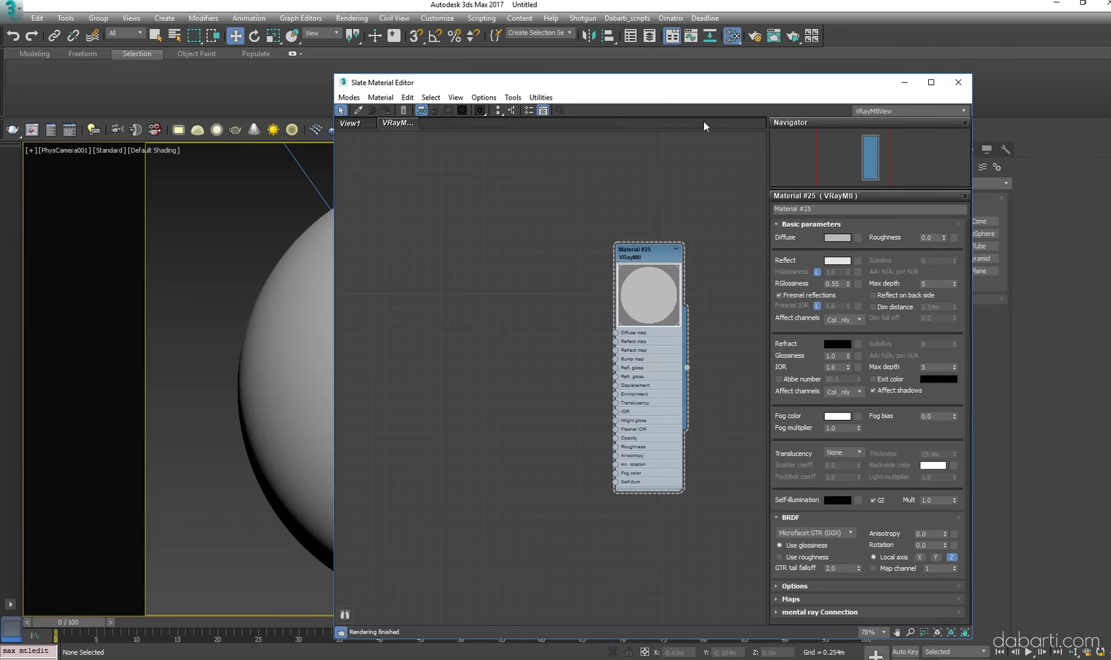
{"action": "left_click_drag", "start_coordinate": [702, 83], "coordinate": [317, 94]}
{"action": "left_click", "coordinate": [597, 227]}
{"action": "left_click_drag", "start_coordinate": [596, 227], "coordinate": [809, 210]}
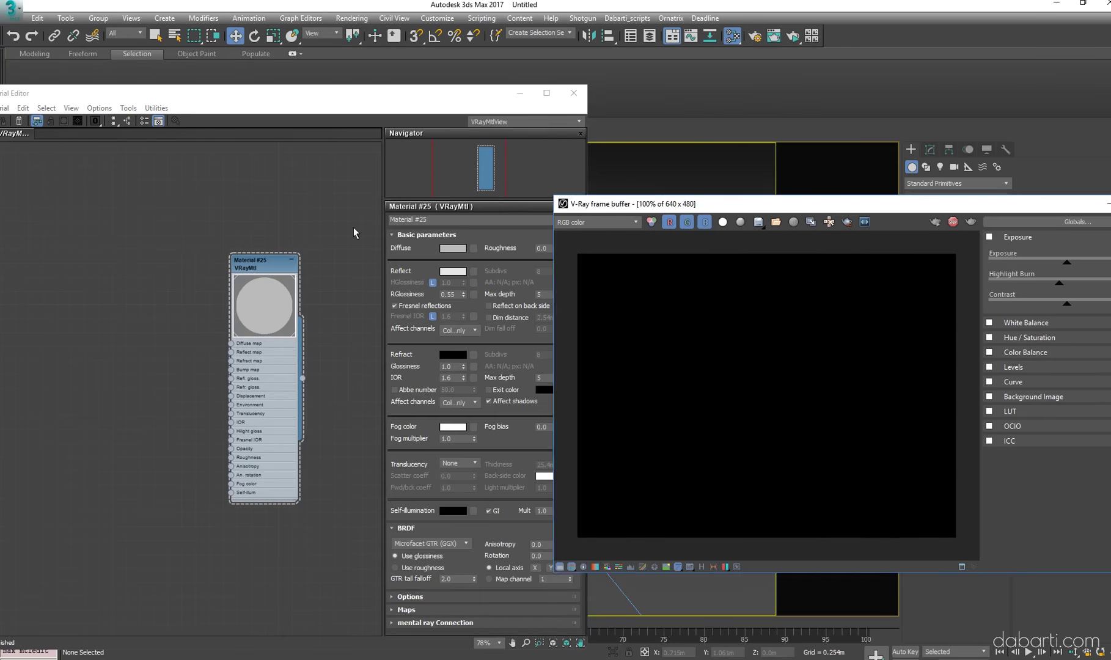
{"action": "left_click_drag", "start_coordinate": [369, 93], "coordinate": [522, 68]}
Re-render with VFB exposure correction on and reopen the Light Assistant
{"action": "key", "text": "shift+q"}
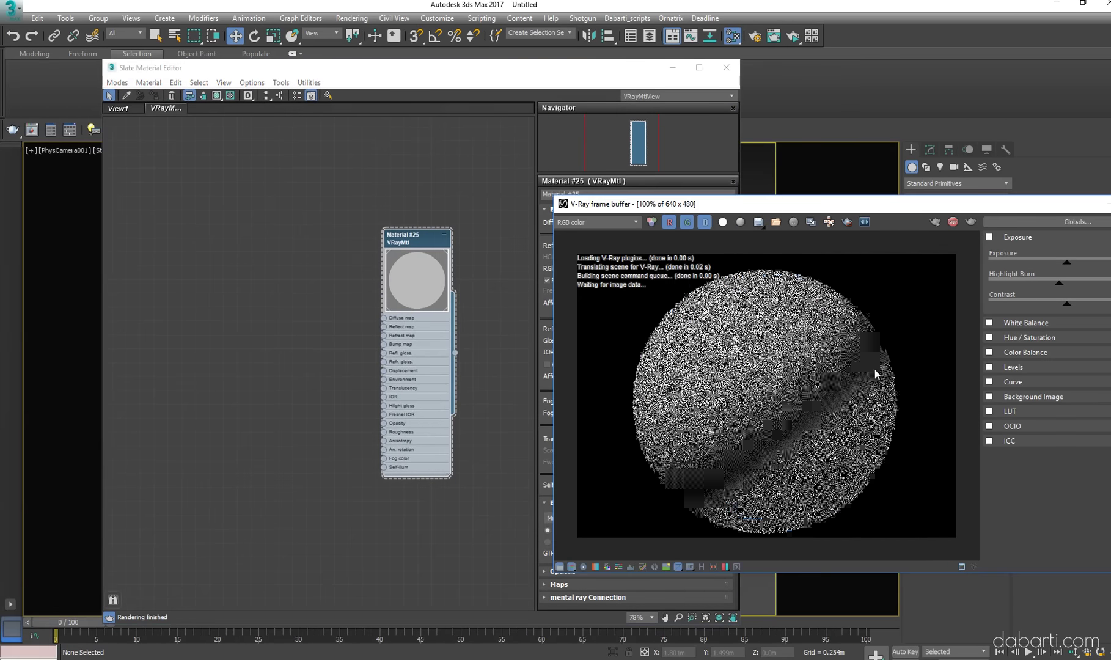
{"action": "left_click_drag", "start_coordinate": [610, 68], "coordinate": [519, 68]}
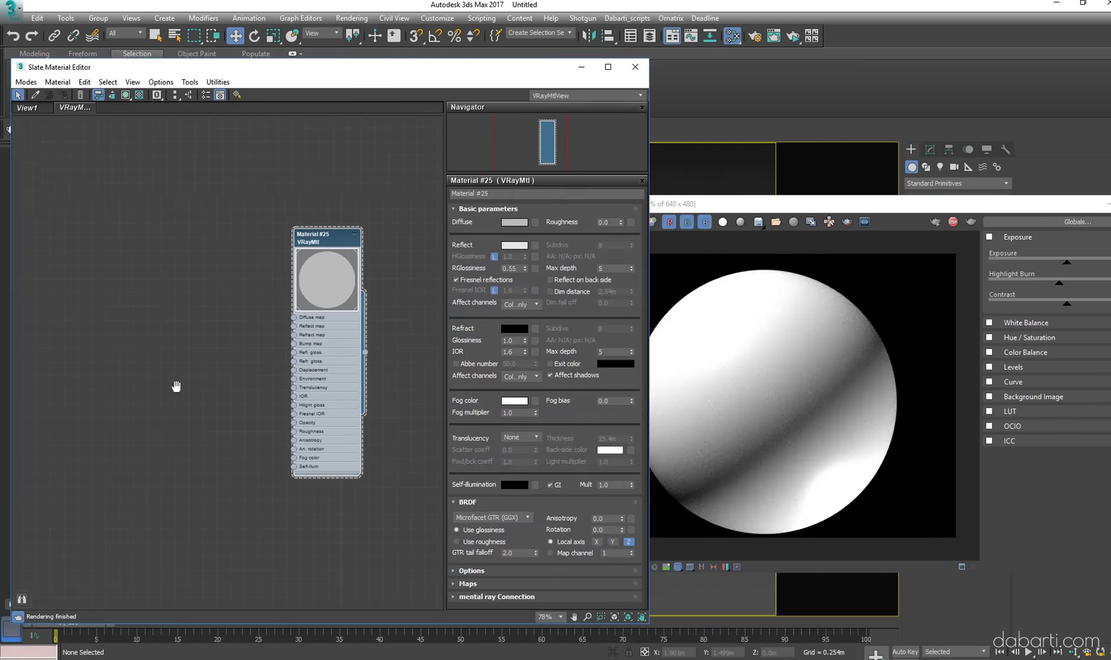
{"action": "middle_click_drag", "start_coordinate": [292, 327], "coordinate": [319, 336]}
{"action": "left_click_drag", "start_coordinate": [1022, 203], "coordinate": [856, 189]}
{"action": "left_click", "coordinate": [829, 224]}
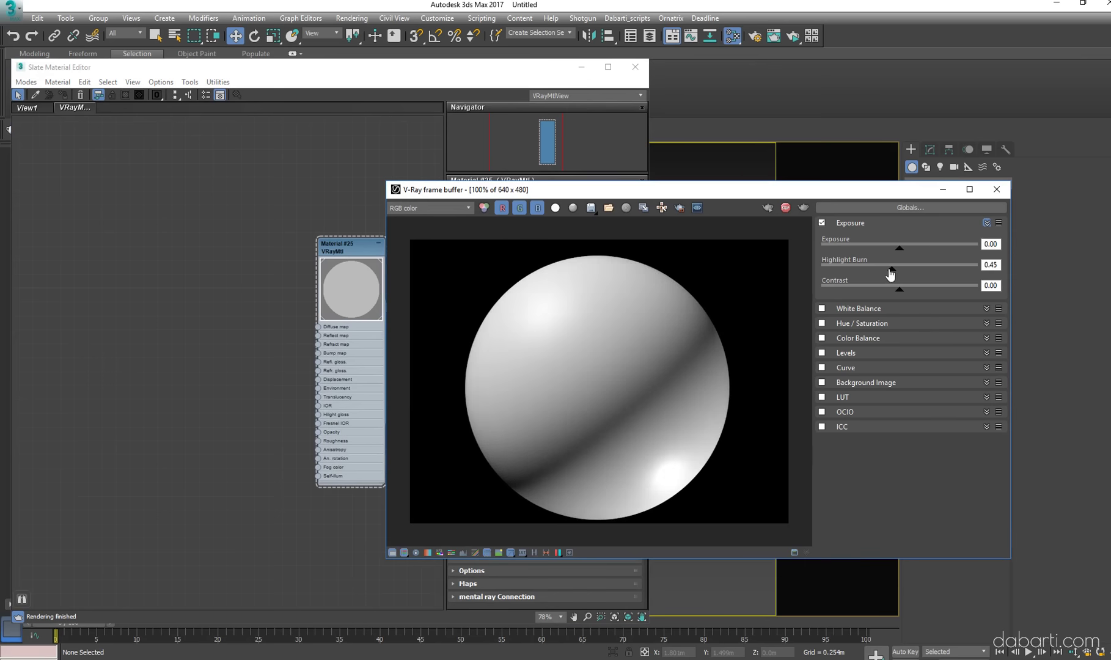
{"action": "left_click", "coordinate": [533, 67]}
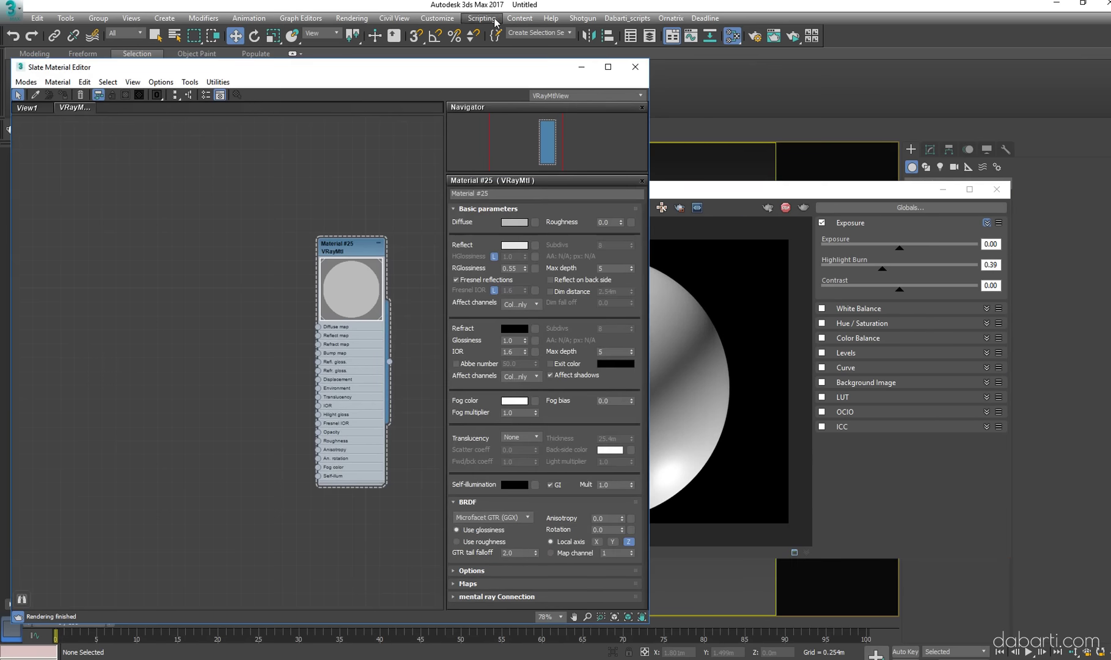
{"action": "left_click", "coordinate": [627, 18]}
{"action": "left_click", "coordinate": [660, 99]}
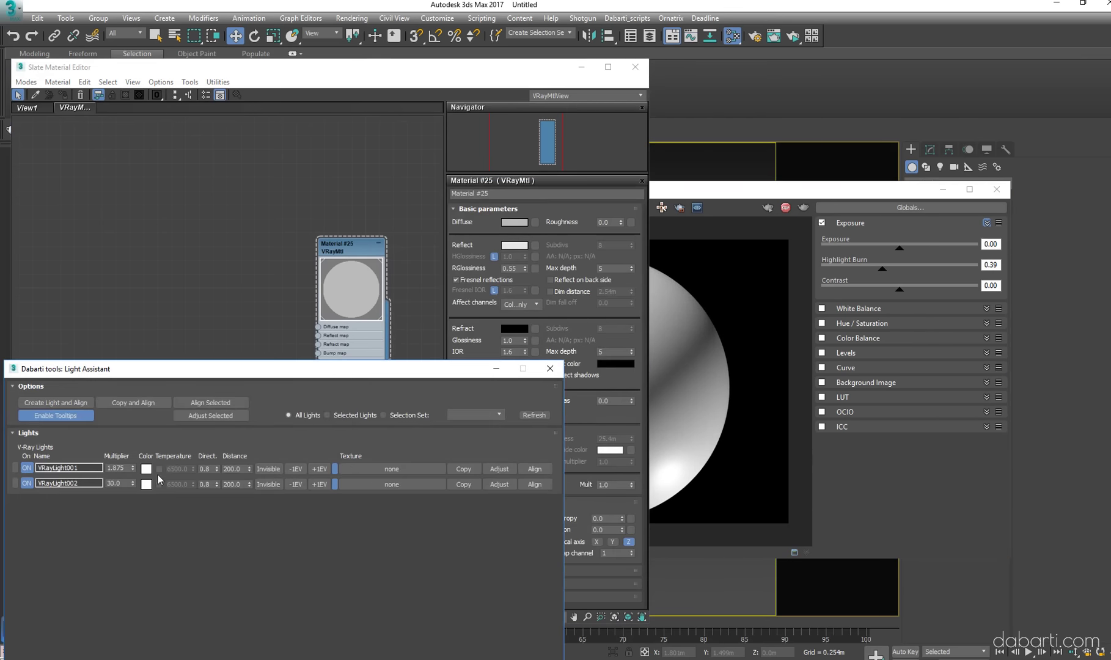
Tint VRayLight001 pale yellow
{"action": "left_click", "coordinate": [146, 468]}
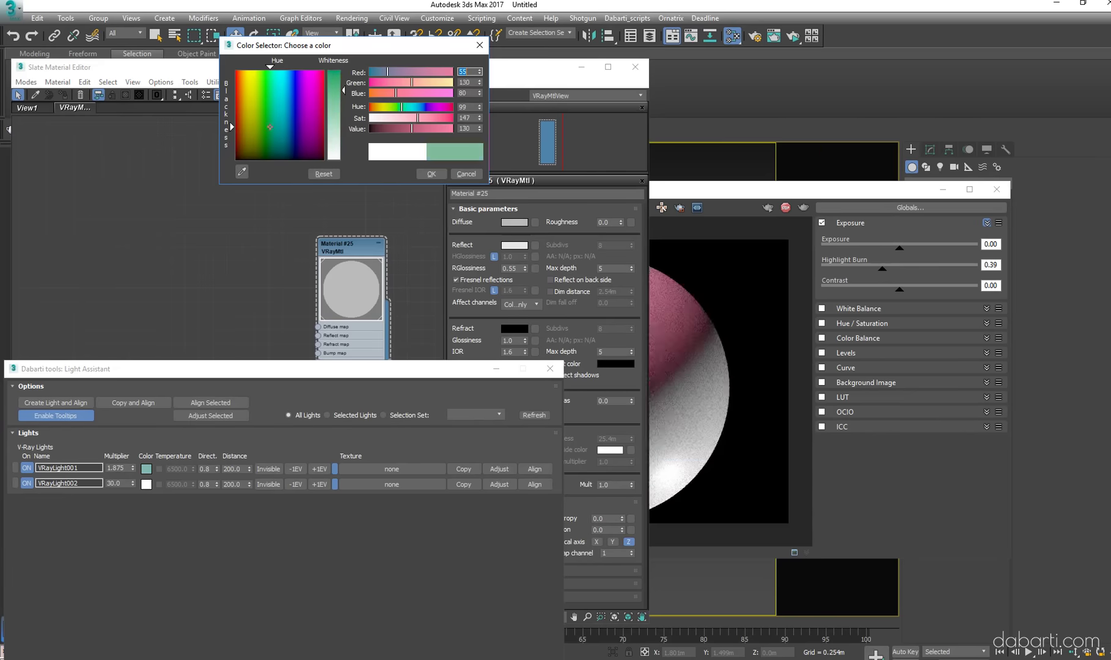
{"action": "left_click_drag", "start_coordinate": [401, 107], "coordinate": [379, 107]}
{"action": "mouse_move", "coordinate": [416, 73]}
{"action": "left_mouse_down"}
{"action": "mouse_move", "coordinate": [447, 75]}
{"action": "mouse_move", "coordinate": [421, 87]}
{"action": "mouse_move", "coordinate": [450, 135]}
{"action": "left_mouse_up"}
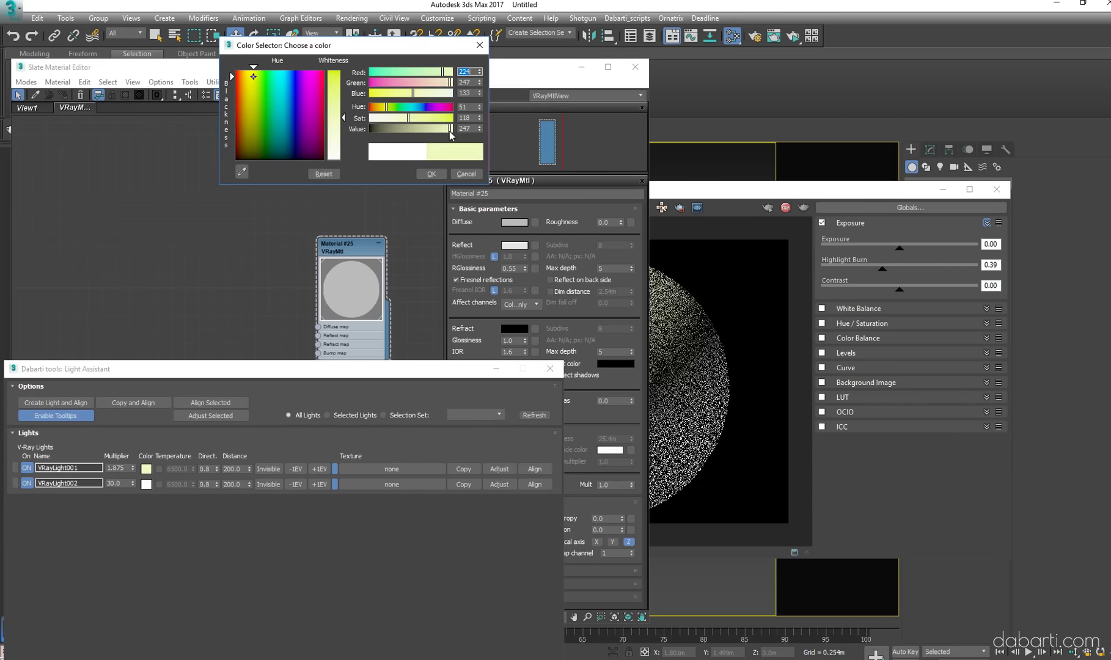
{"action": "left_click", "coordinate": [431, 174]}
Tint VRayLight002 peach-orange
{"action": "left_click", "coordinate": [207, 551]}
{"action": "left_click", "coordinate": [147, 484]}
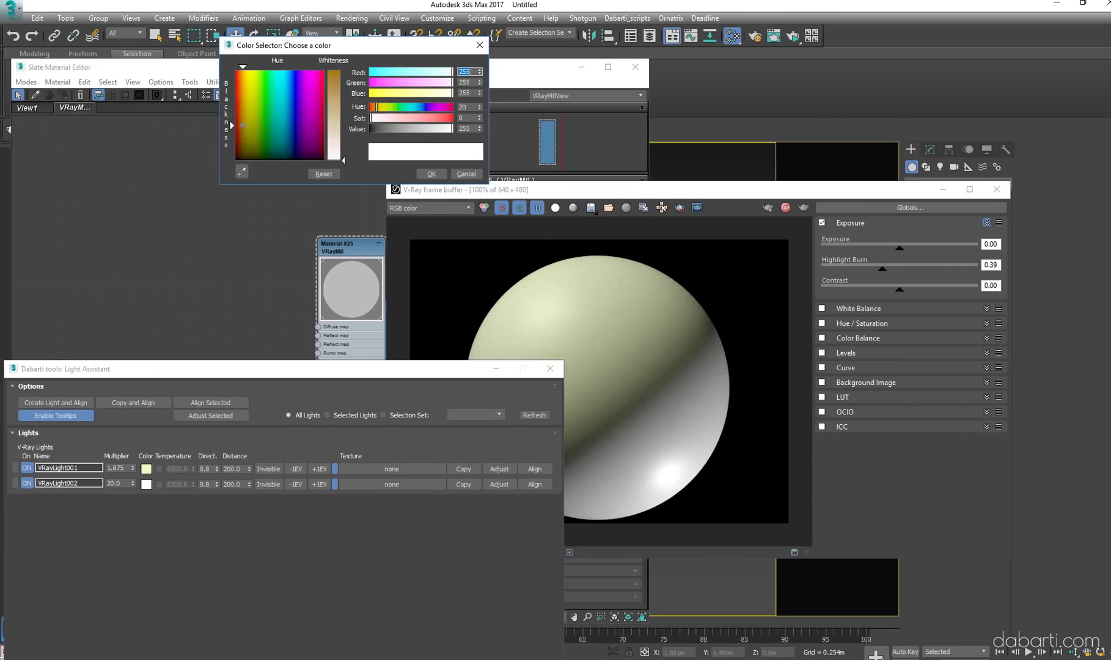
{"action": "left_click_drag", "start_coordinate": [371, 117], "coordinate": [404, 118]}
{"action": "left_click", "coordinate": [431, 174]}
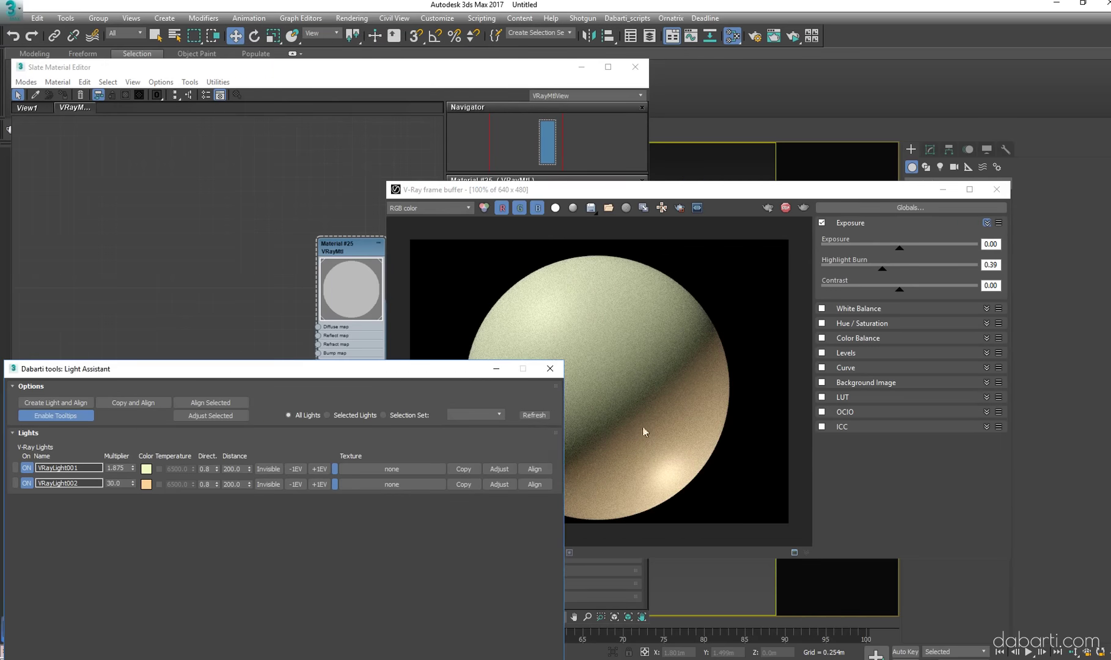
Apply VFB white balance 8785, highlight burn 0.27 and contrast 0.09, then pull a map from Bump
{"action": "left_click", "coordinate": [550, 369]}
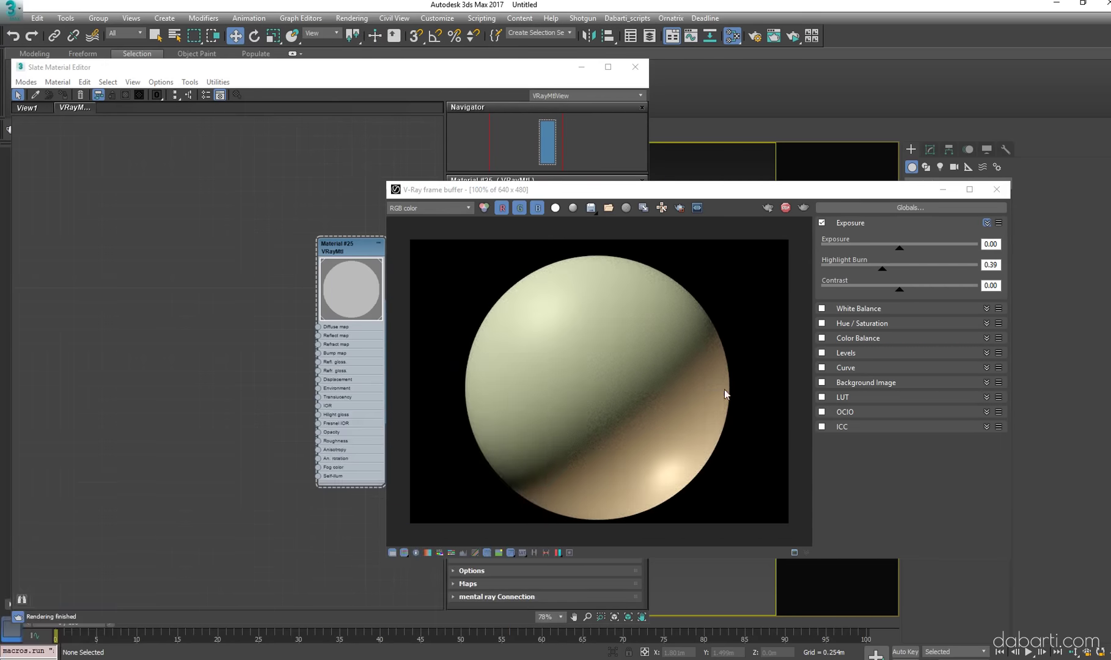
{"action": "left_click", "coordinate": [837, 309]}
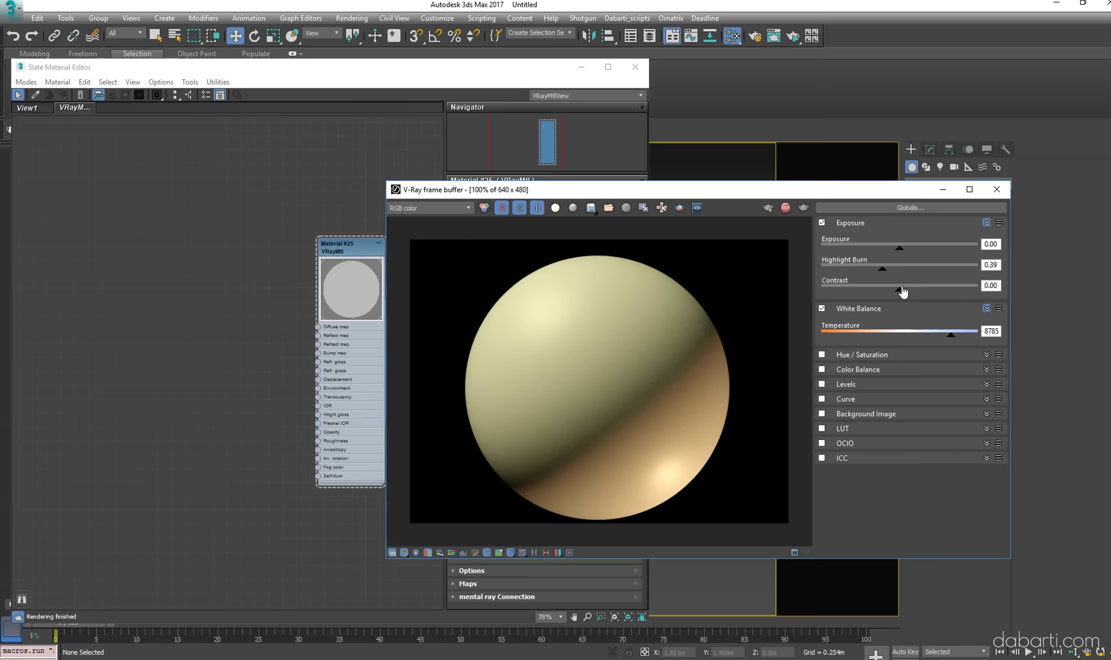
{"action": "mouse_move", "coordinate": [882, 269]}
{"action": "left_mouse_down"}
{"action": "mouse_move", "coordinate": [856, 270]}
{"action": "mouse_move", "coordinate": [911, 296]}
{"action": "left_mouse_up"}
{"action": "middle_click_drag", "start_coordinate": [760, 172], "coordinate": [751, 153]}
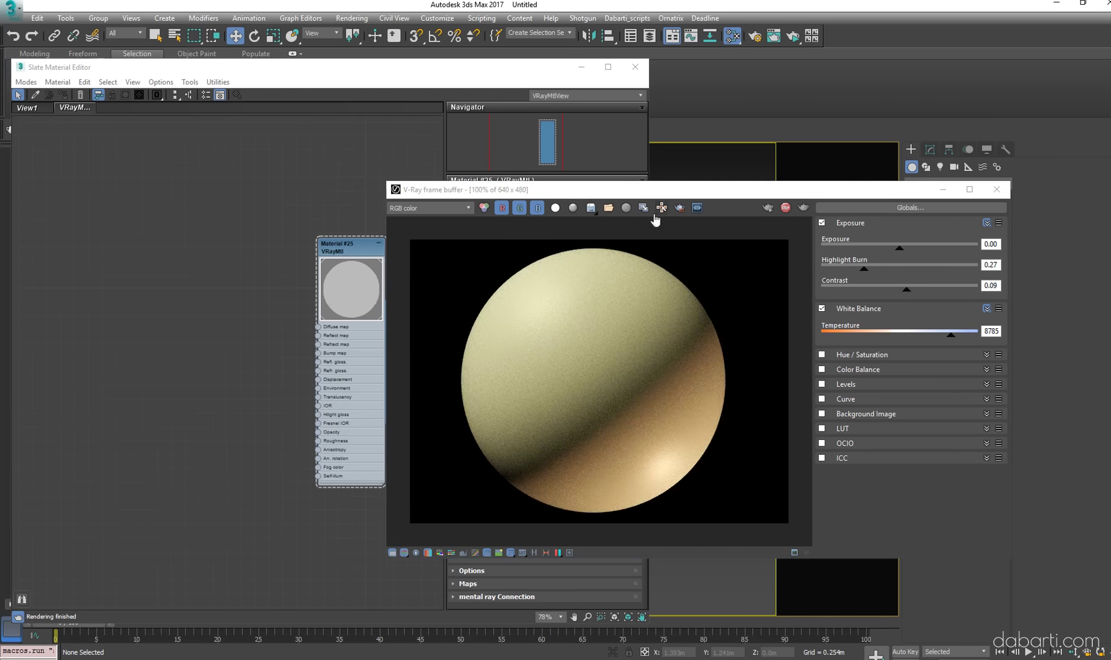
{"action": "left_click_drag", "start_coordinate": [658, 184], "coordinate": [682, 178]}
{"action": "left_click", "coordinate": [328, 364]}
{"action": "left_click_drag", "start_coordinate": [232, 362], "coordinate": [232, 361]}
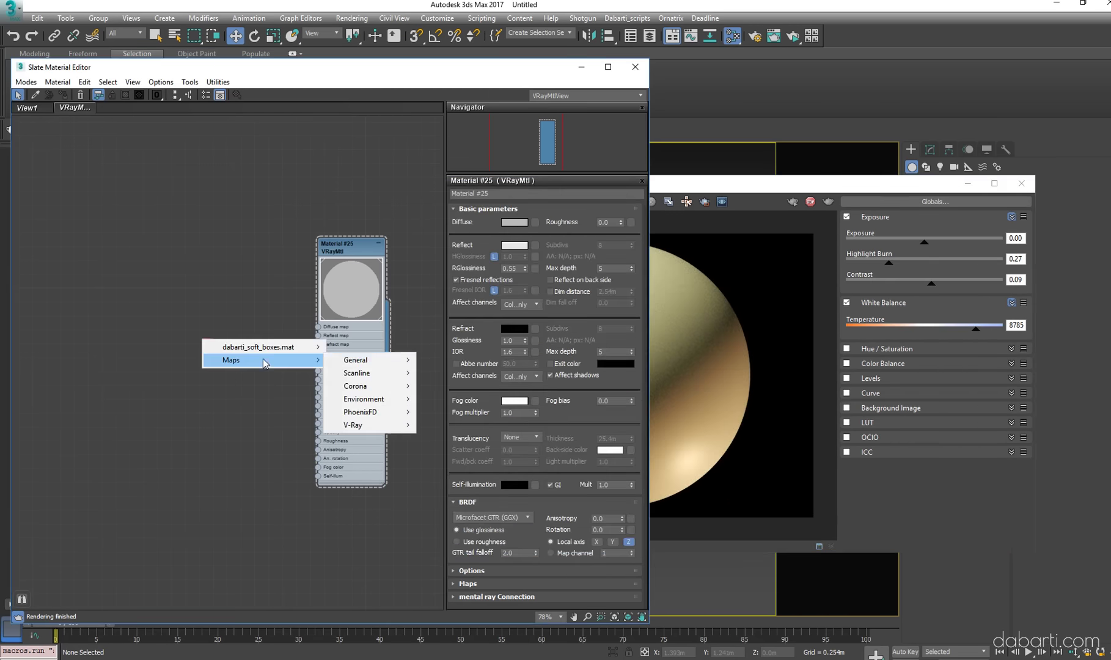
{"action": "mouse_move", "coordinate": [365, 424]}
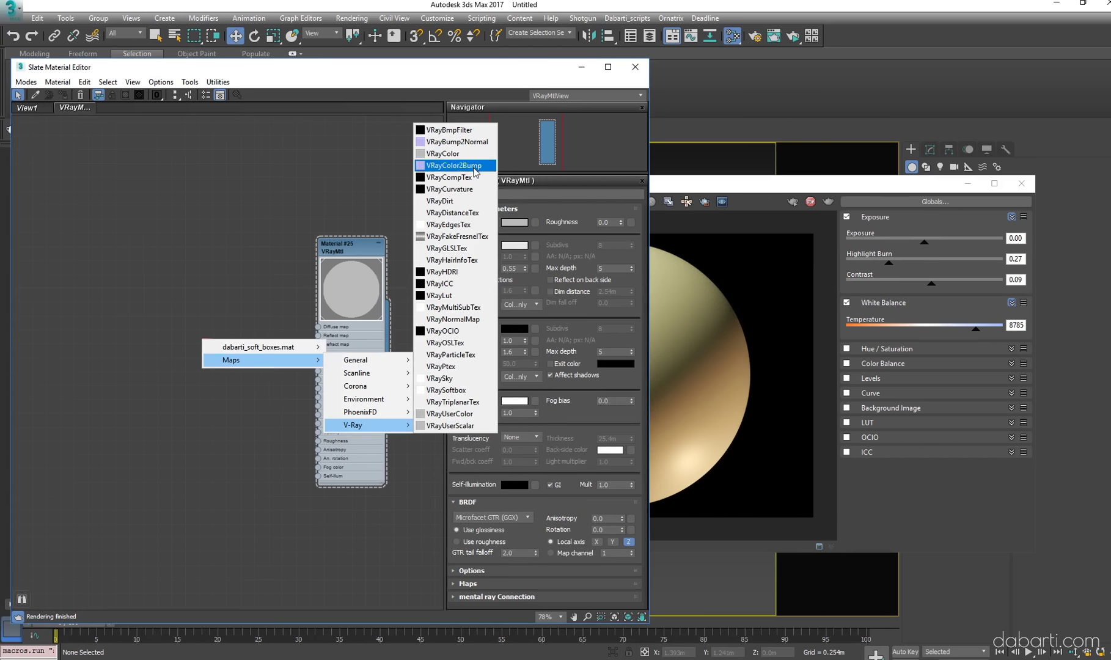
Feed a Noise map into Material #25's bump via VRayColor2Bump and open the Noise settings
{"action": "left_click", "coordinate": [446, 160]}
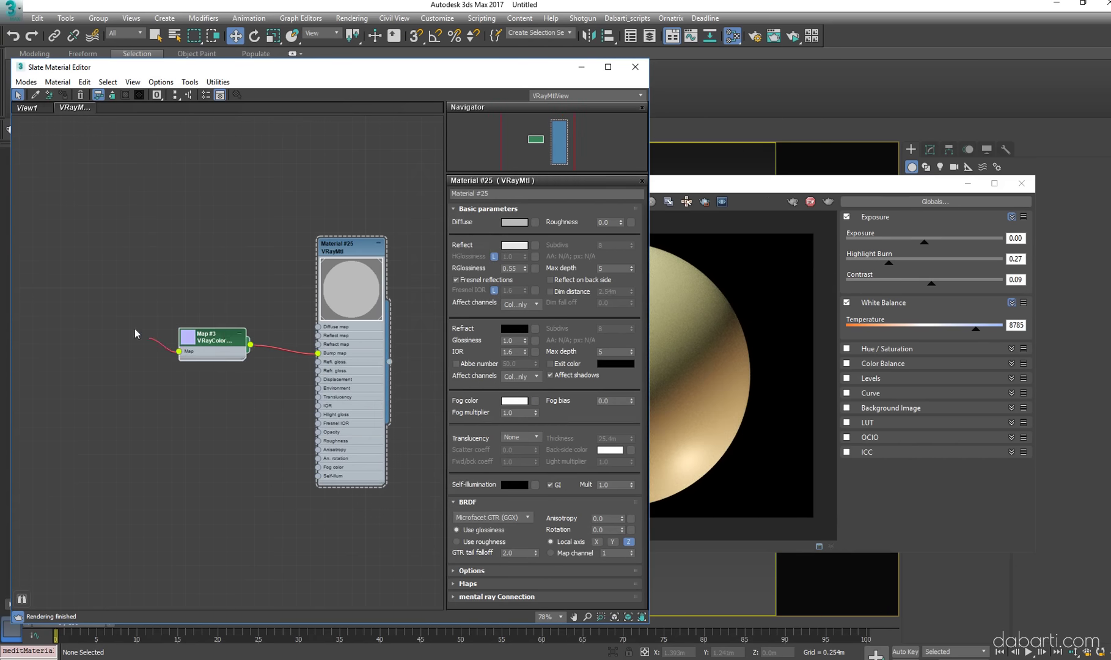
{"action": "left_click_drag", "start_coordinate": [220, 360], "coordinate": [134, 331]}
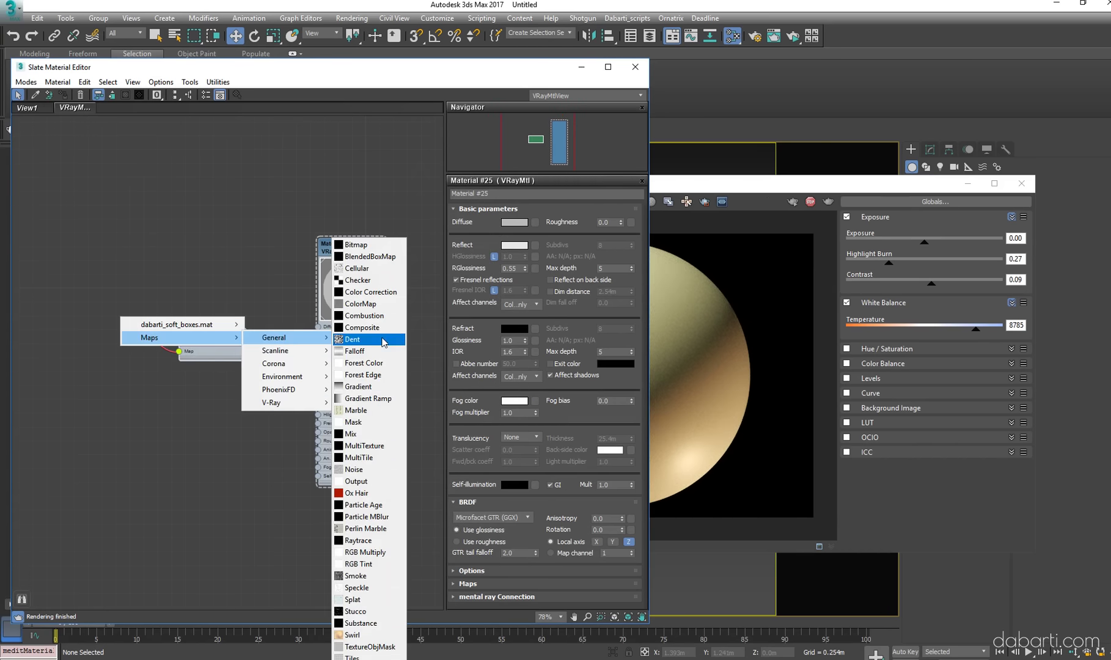
{"action": "left_click", "coordinate": [356, 469]}
{"action": "left_click", "coordinate": [201, 328]}
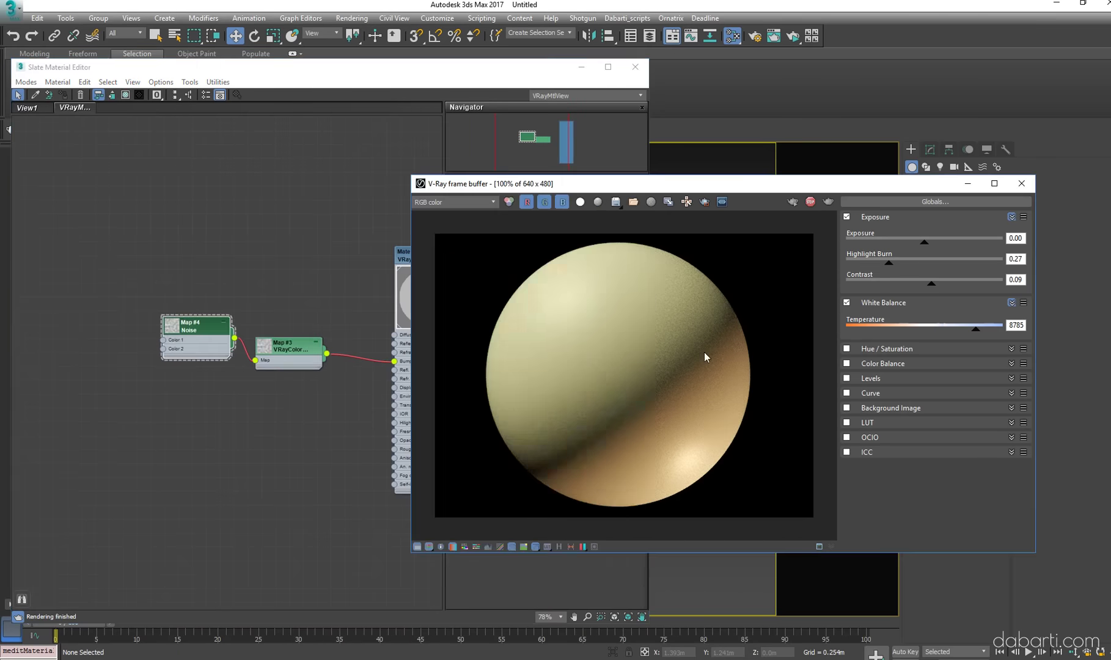
{"action": "double_click", "coordinate": [311, 351]}
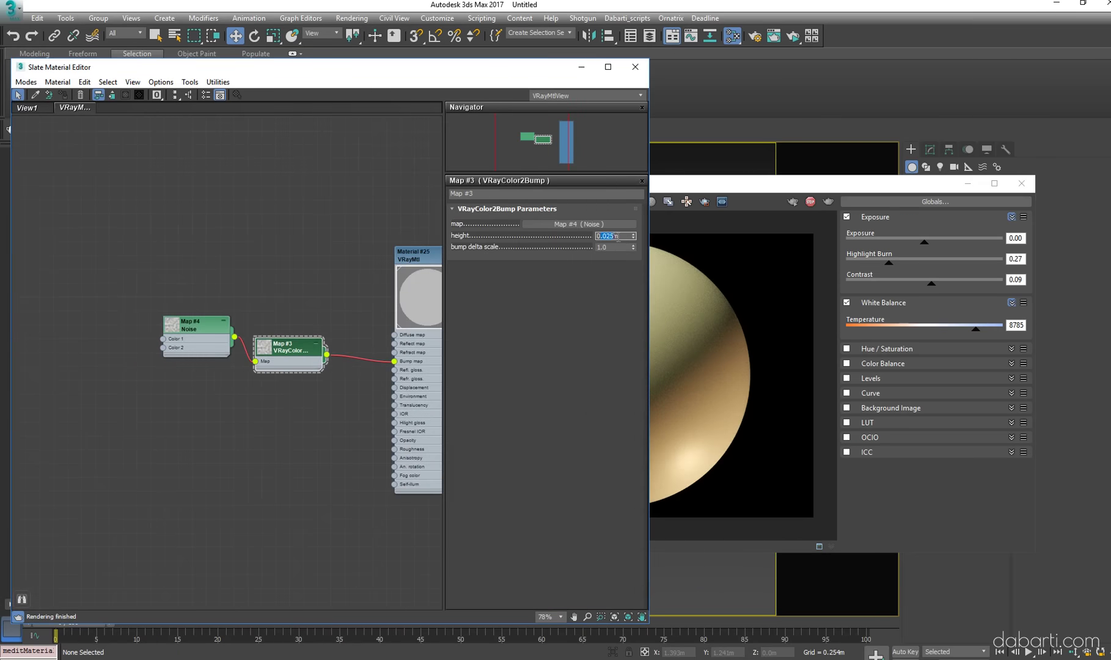
{"action": "key", "text": "Return"}
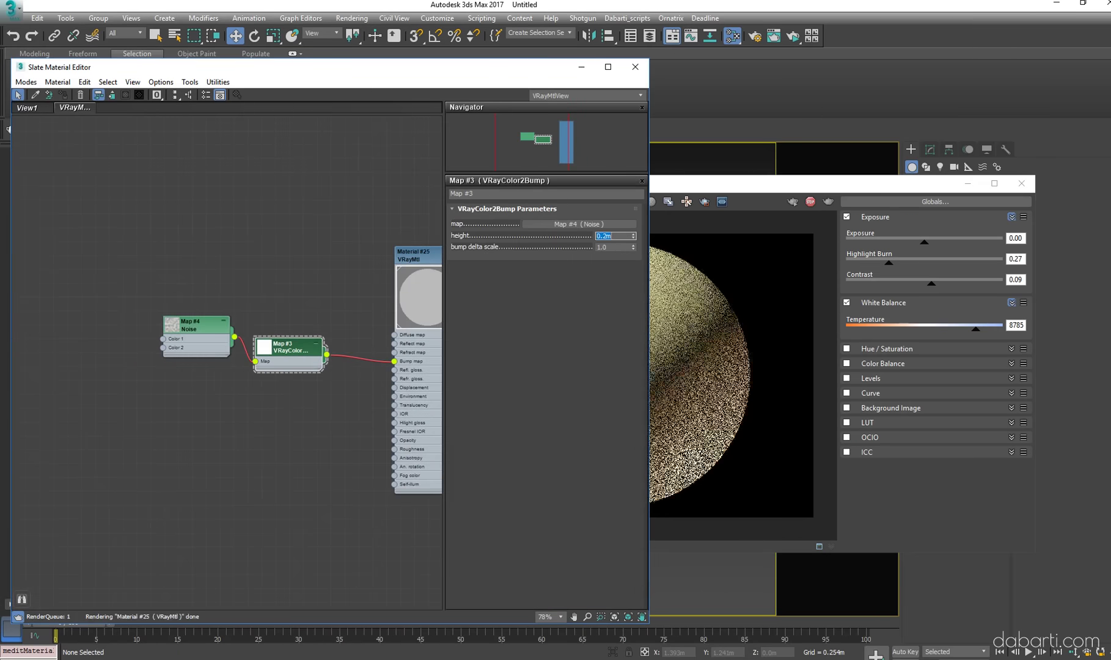
{"action": "left_click", "coordinate": [751, 347]}
{"action": "double_click", "coordinate": [200, 327]}
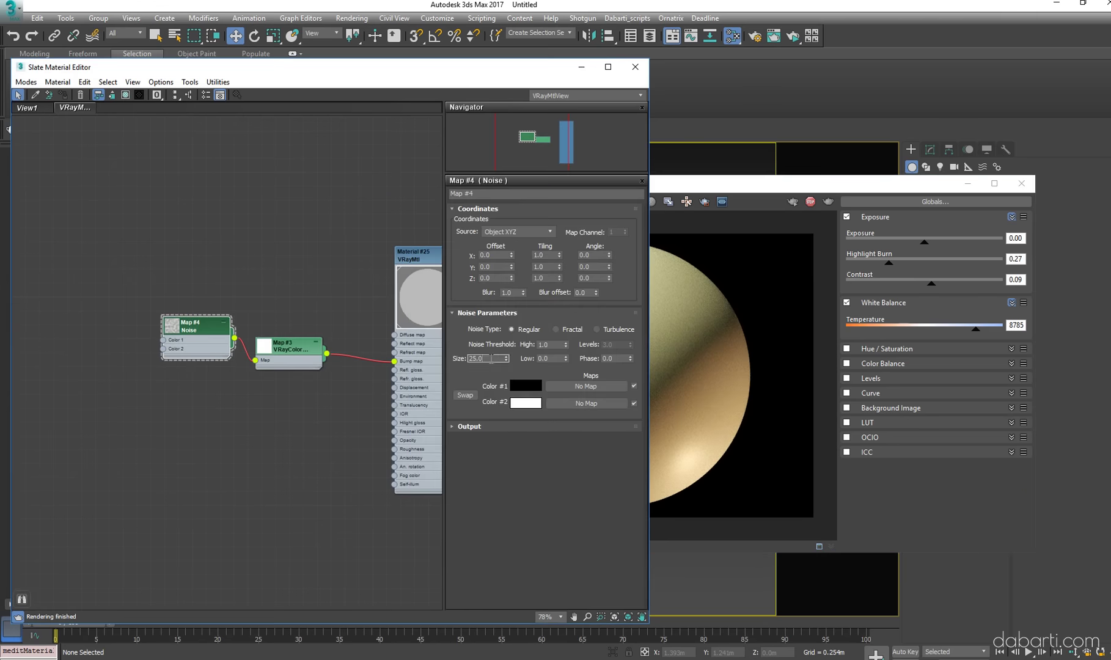
Try World XYZ noise coordinates, then keep Object XYZ
{"action": "left_click", "coordinate": [516, 231]}
{"action": "left_click", "coordinate": [516, 232]}
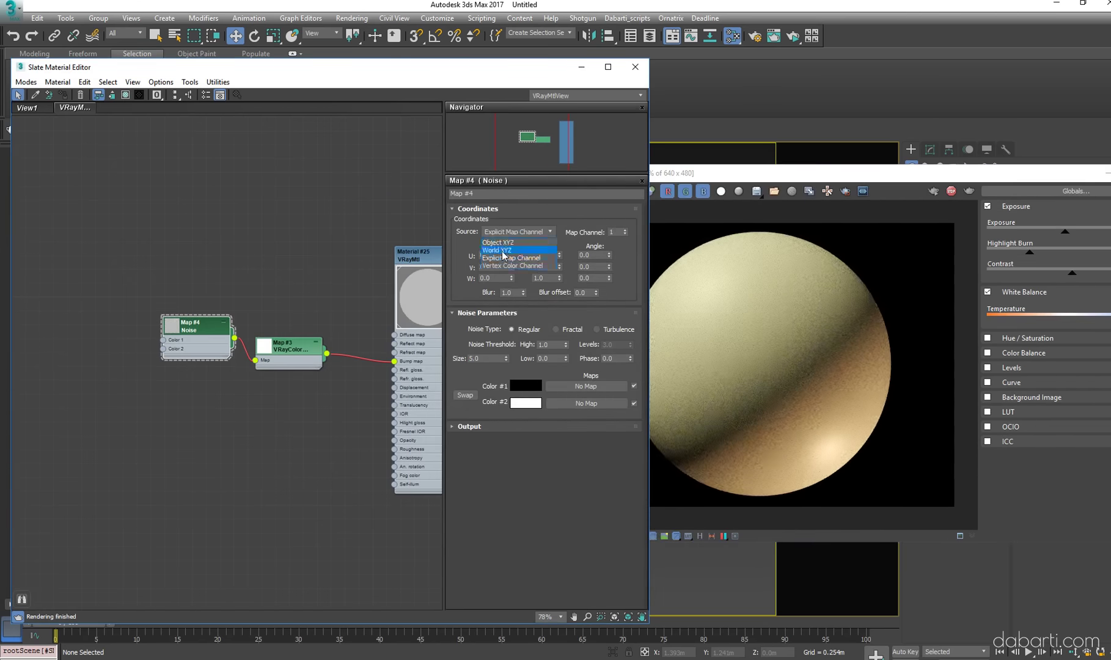
{"action": "left_click", "coordinate": [509, 236]}
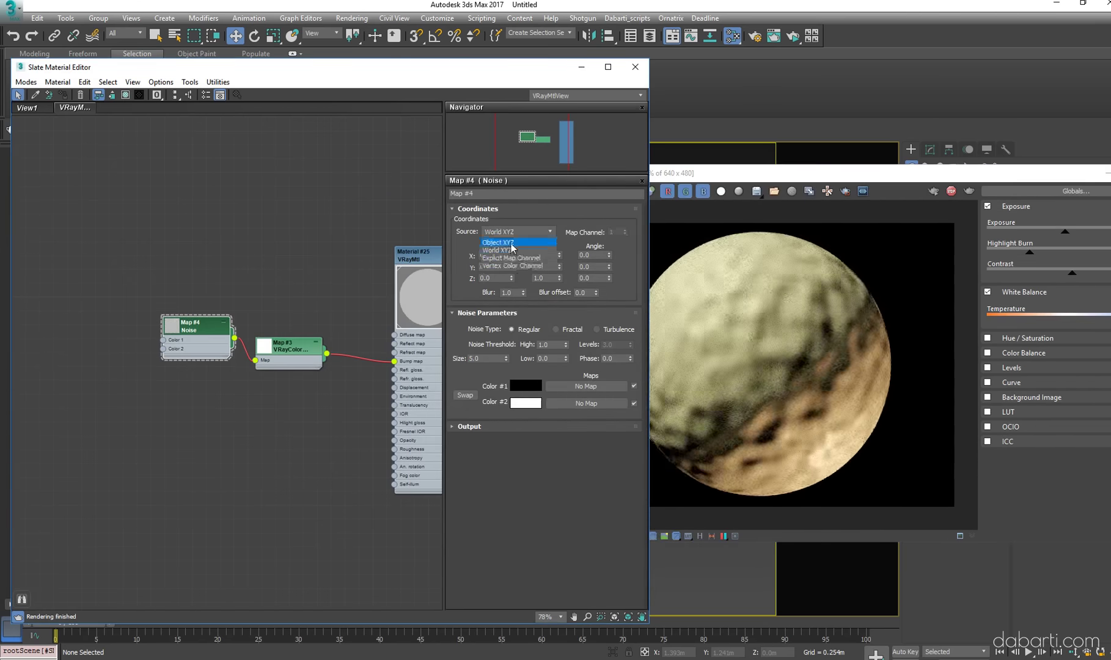
{"action": "left_click", "coordinate": [902, 341]}
{"action": "left_click", "coordinate": [190, 517]}
{"action": "scroll", "coordinate": [238, 372], "scroll_direction": "up", "scroll_amount": 2}
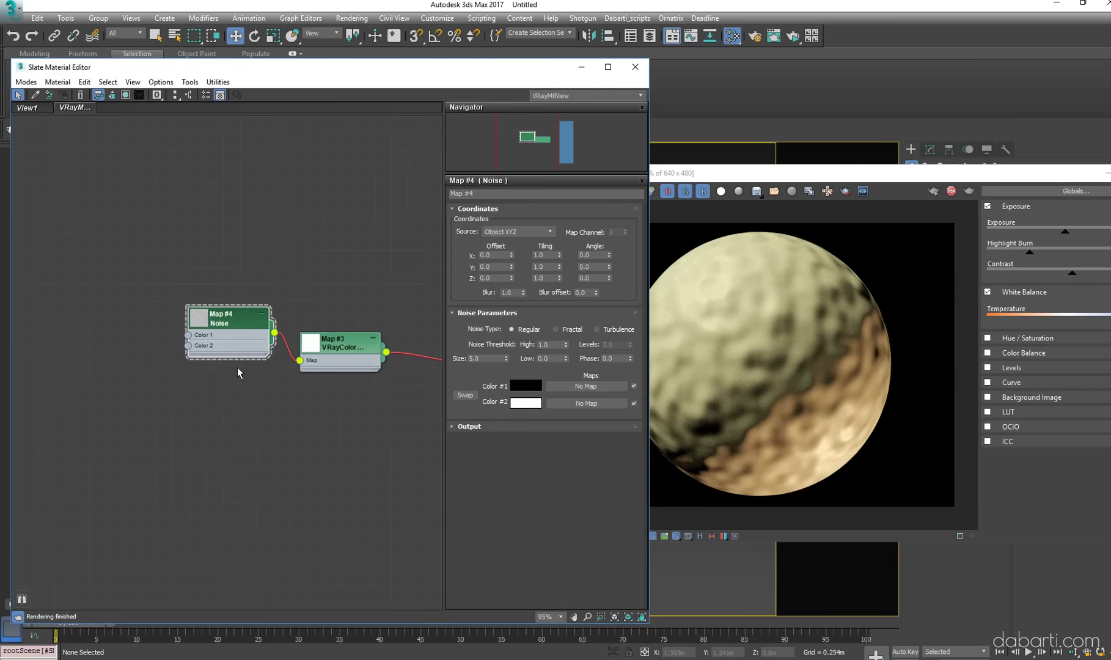
{"action": "middle_click_drag", "start_coordinate": [260, 360], "coordinate": [234, 413]}
{"action": "left_click_drag", "start_coordinate": [210, 364], "coordinate": [189, 382]}
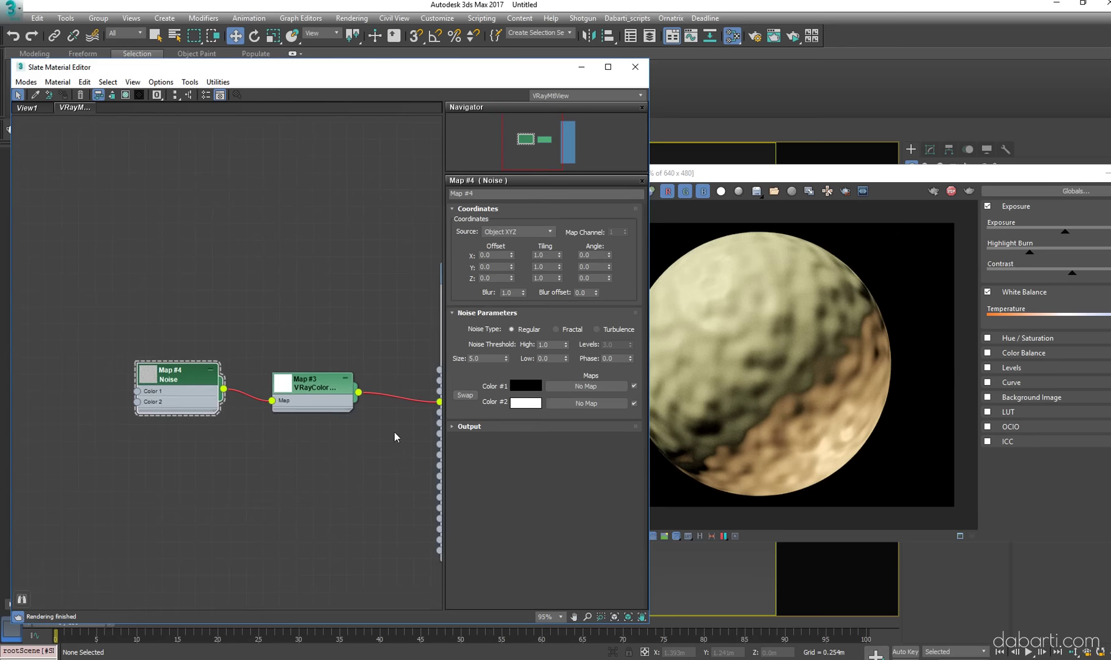
Set the noise output low threshold to 0.5
{"action": "left_click", "coordinate": [467, 427]}
{"action": "left_click_drag", "start_coordinate": [471, 309], "coordinate": [529, 403]}
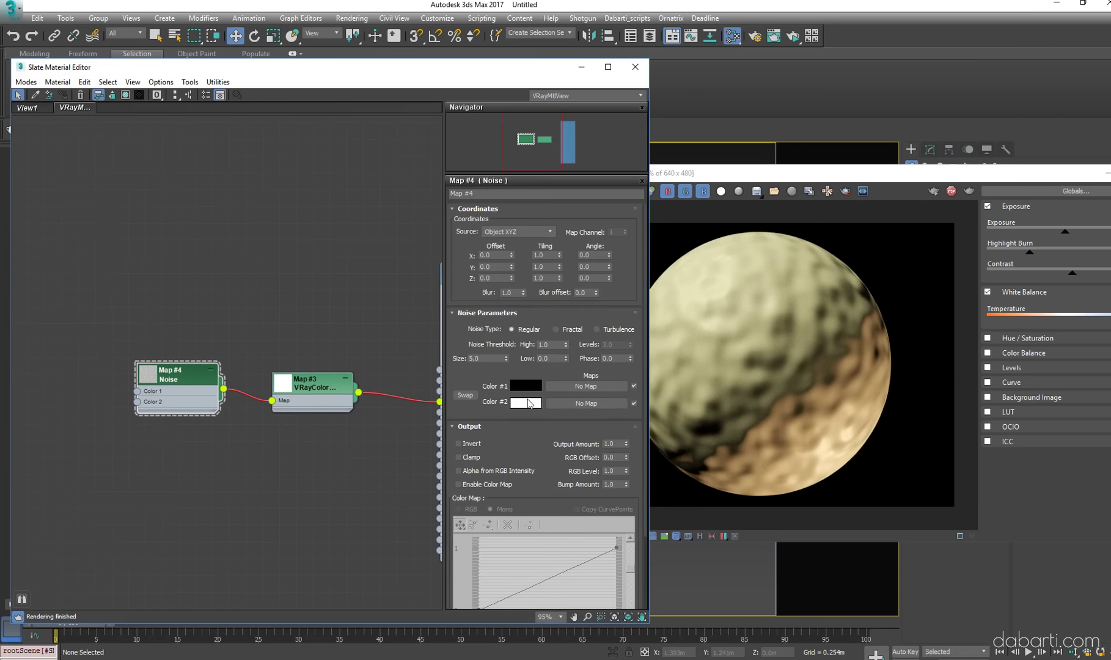
{"action": "type", "text": "0.2"}
{"action": "key", "text": "Return"}
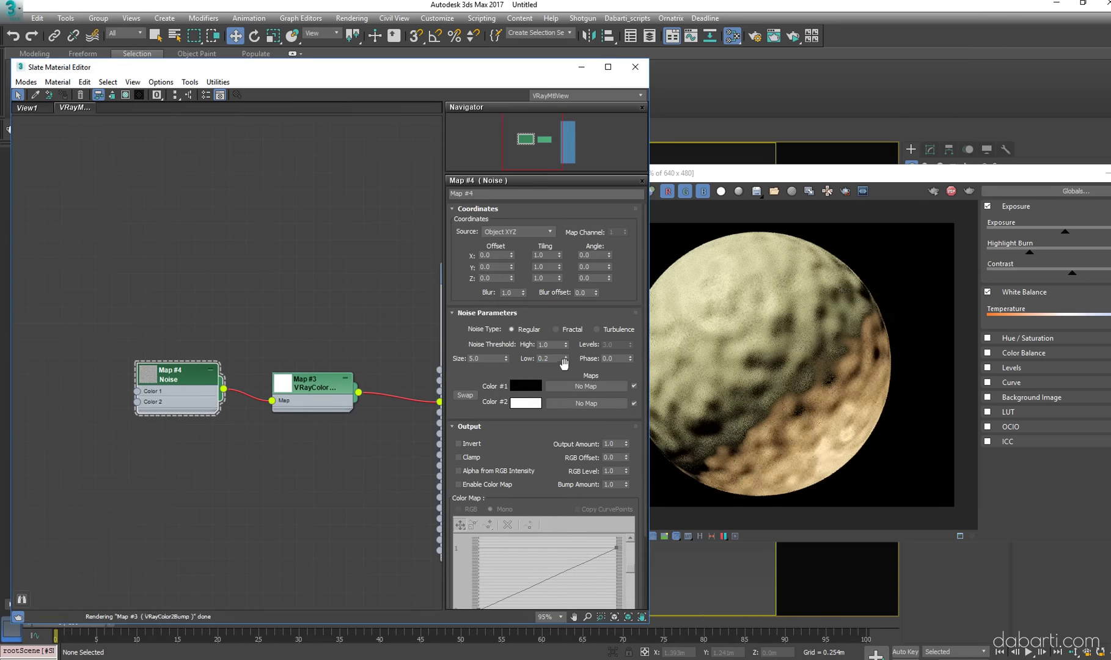
{"action": "type", "text": "0.5"}
{"action": "key", "text": "Return"}
{"action": "left_click", "coordinate": [758, 375]}
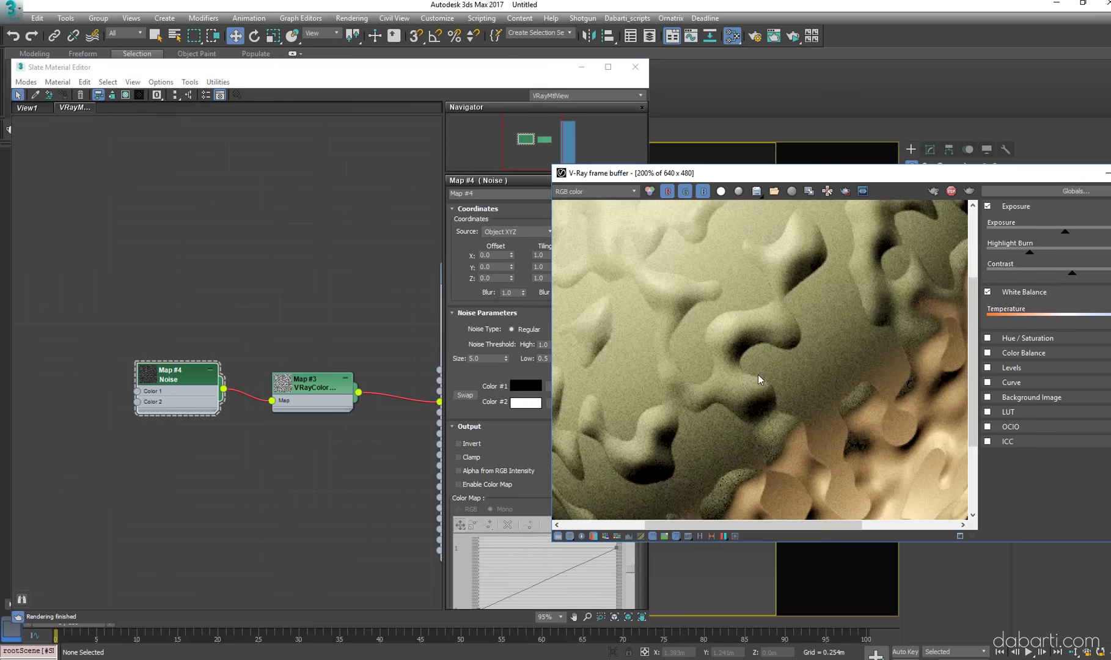
{"action": "left_click", "coordinate": [543, 329]}
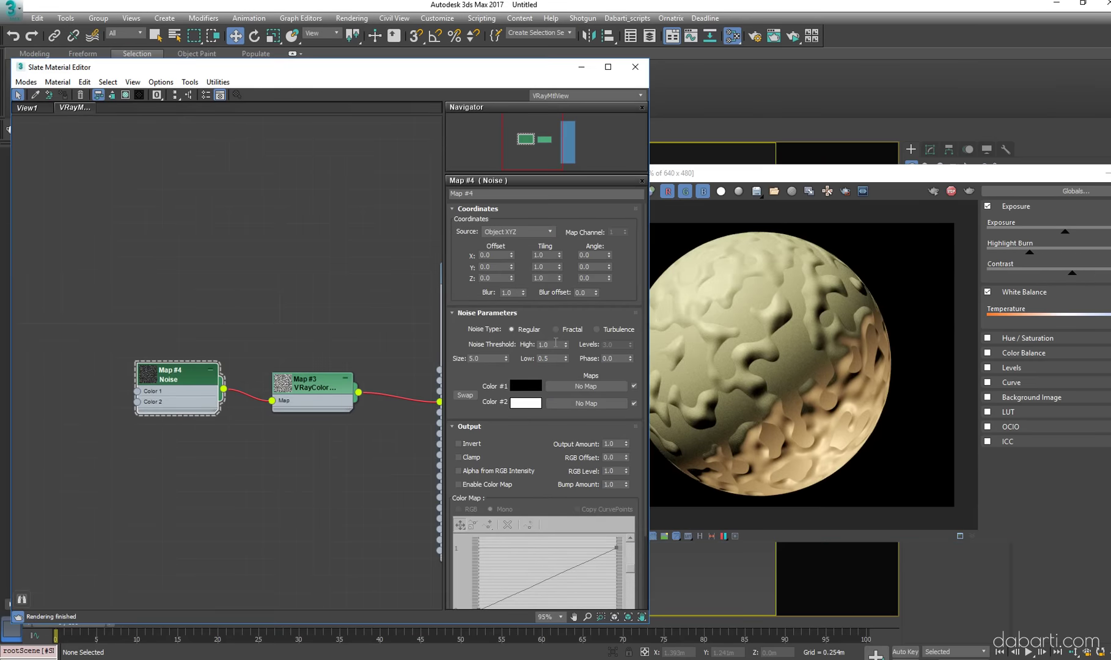
Enable the noise colour map and reshape its curve with added points
{"action": "left_click_drag", "start_coordinate": [507, 465], "coordinate": [536, 352]}
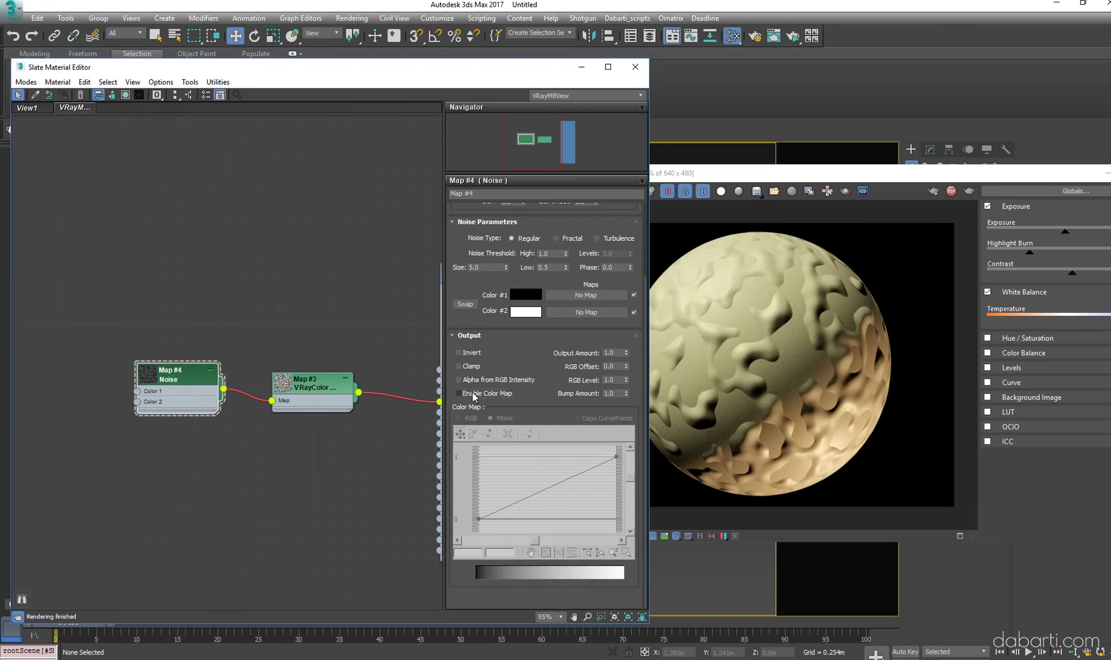
{"action": "left_click", "coordinate": [459, 393]}
{"action": "left_click", "coordinate": [487, 432]}
{"action": "left_click", "coordinate": [503, 505]}
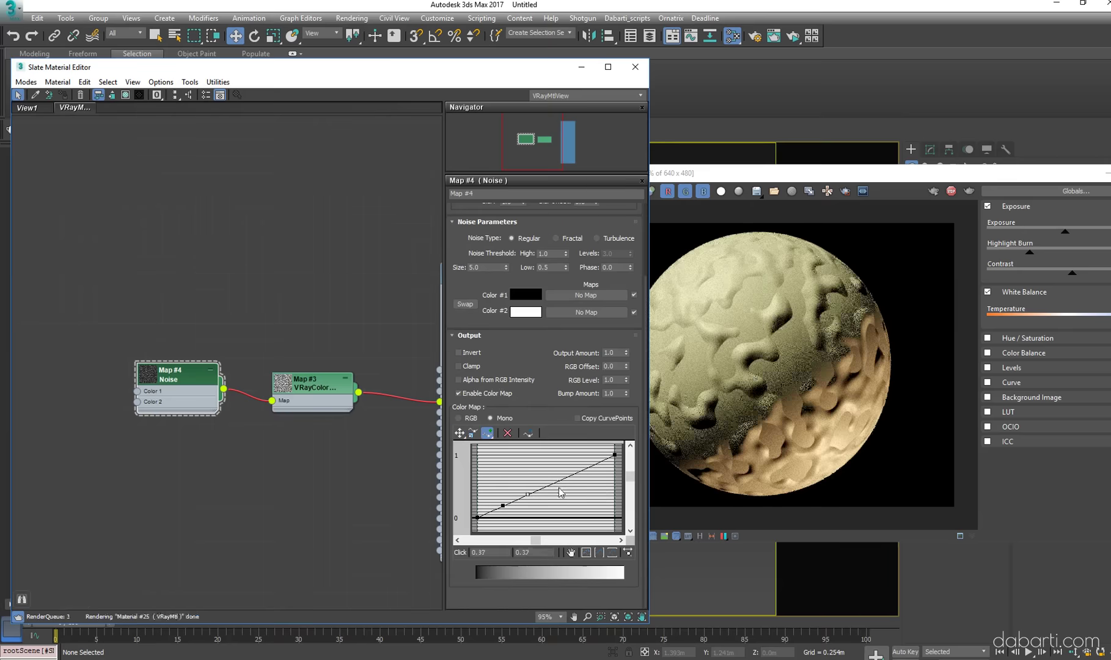
{"action": "left_click", "coordinate": [572, 473]}
{"action": "left_click_drag", "start_coordinate": [527, 494], "coordinate": [529, 503]}
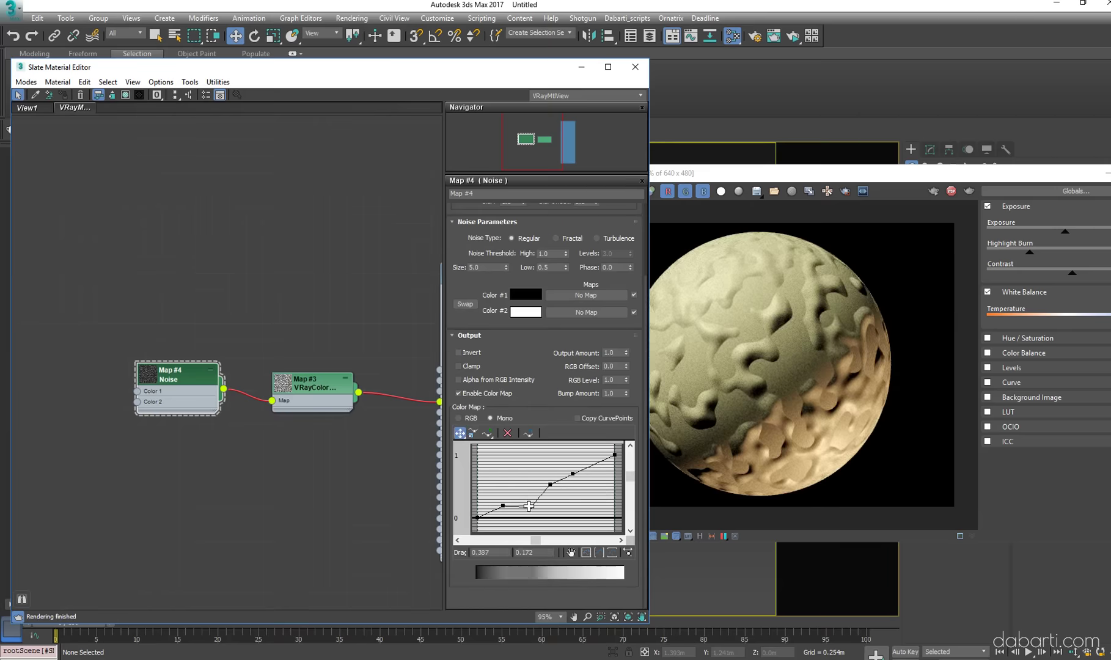
{"action": "mouse_move", "coordinate": [573, 474]}
{"action": "left_mouse_down"}
{"action": "mouse_move", "coordinate": [586, 498]}
{"action": "mouse_move", "coordinate": [586, 460]}
{"action": "left_mouse_up"}
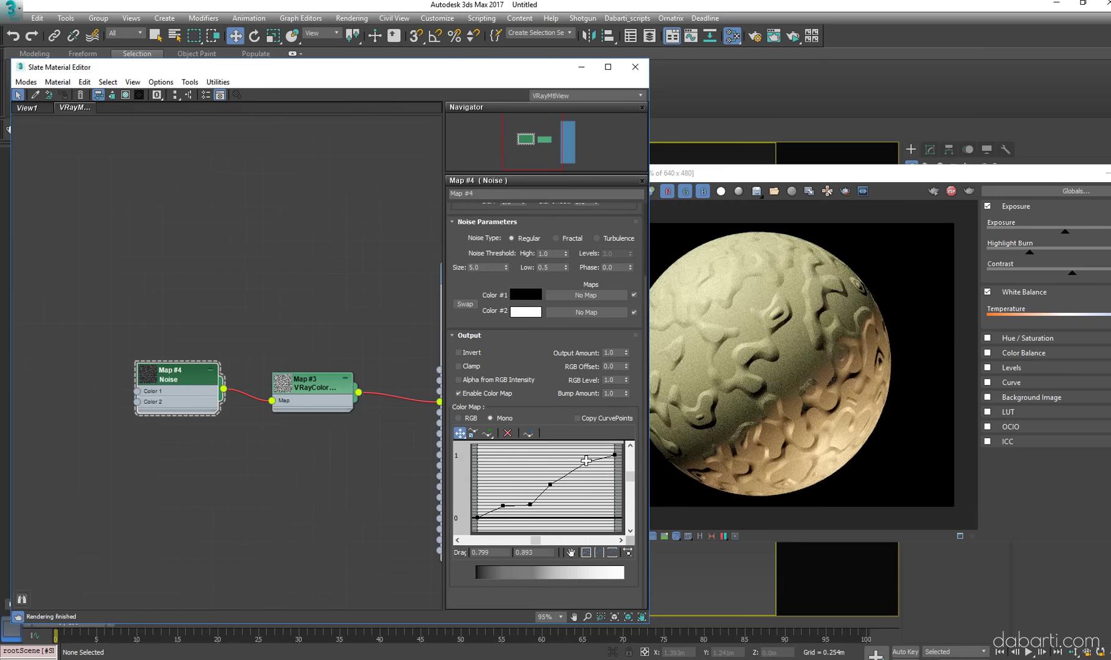
Make the noise Fractal with size 15.0
{"action": "left_click", "coordinate": [621, 253]}
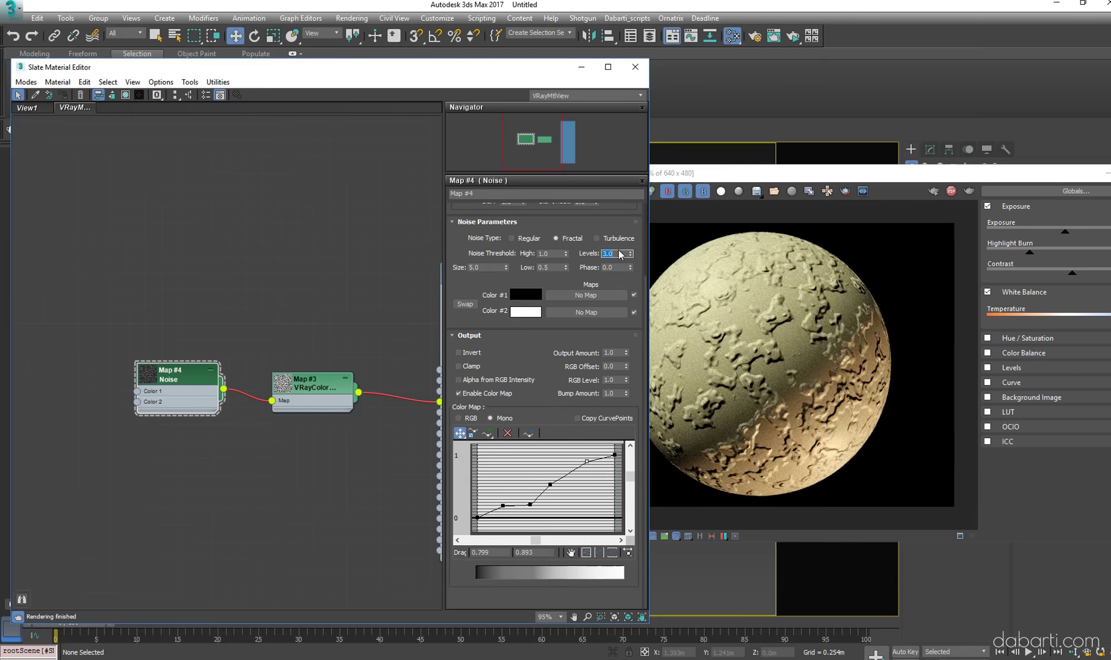
{"action": "type", "text": "5"}
{"action": "left_click", "coordinate": [760, 370]}
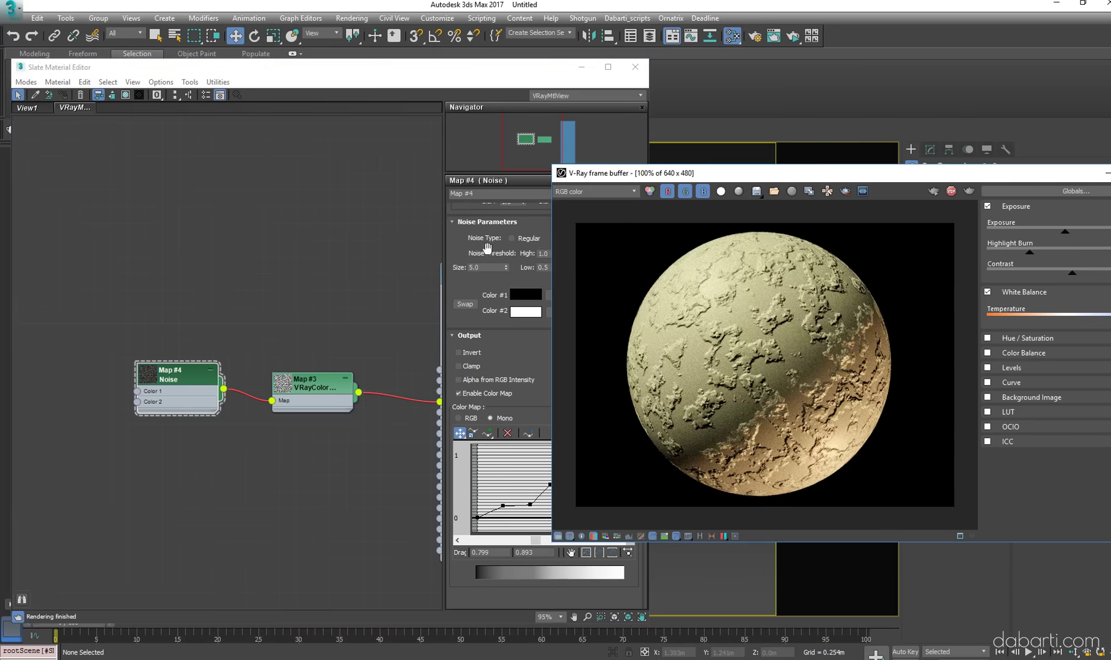
{"action": "left_click", "coordinate": [484, 268]}
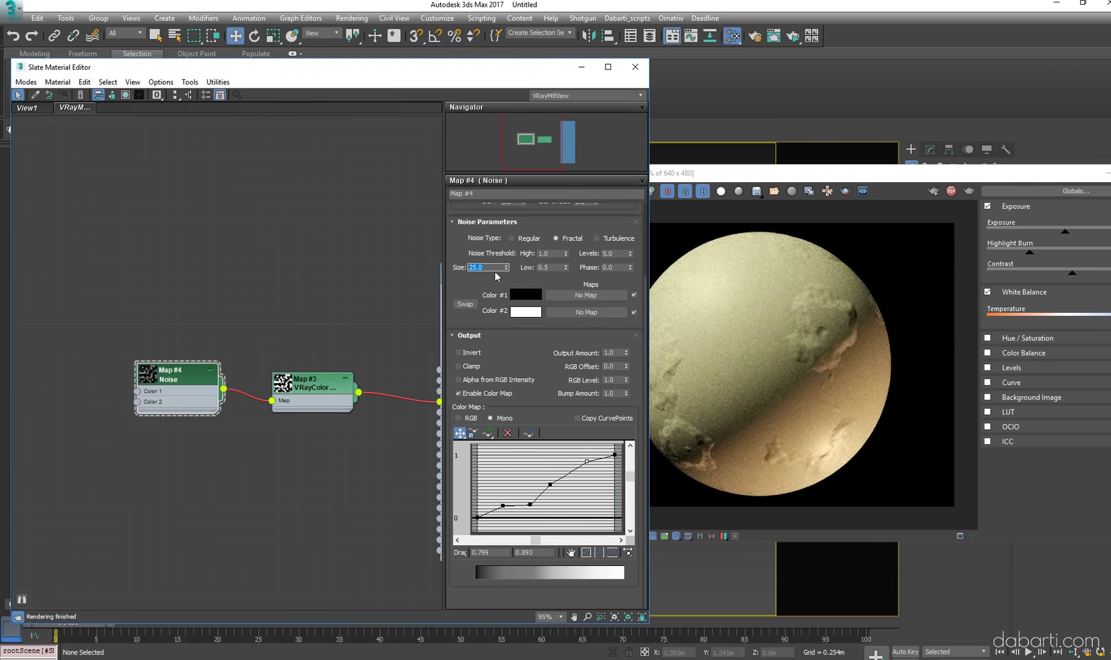
{"action": "type", "text": "15"}
{"action": "key", "text": "Return"}
Wire the Noise map into Material #25's diffuse over a dark reddish-brown base colour
{"action": "middle_click_drag", "start_coordinate": [304, 345], "coordinate": [204, 343]}
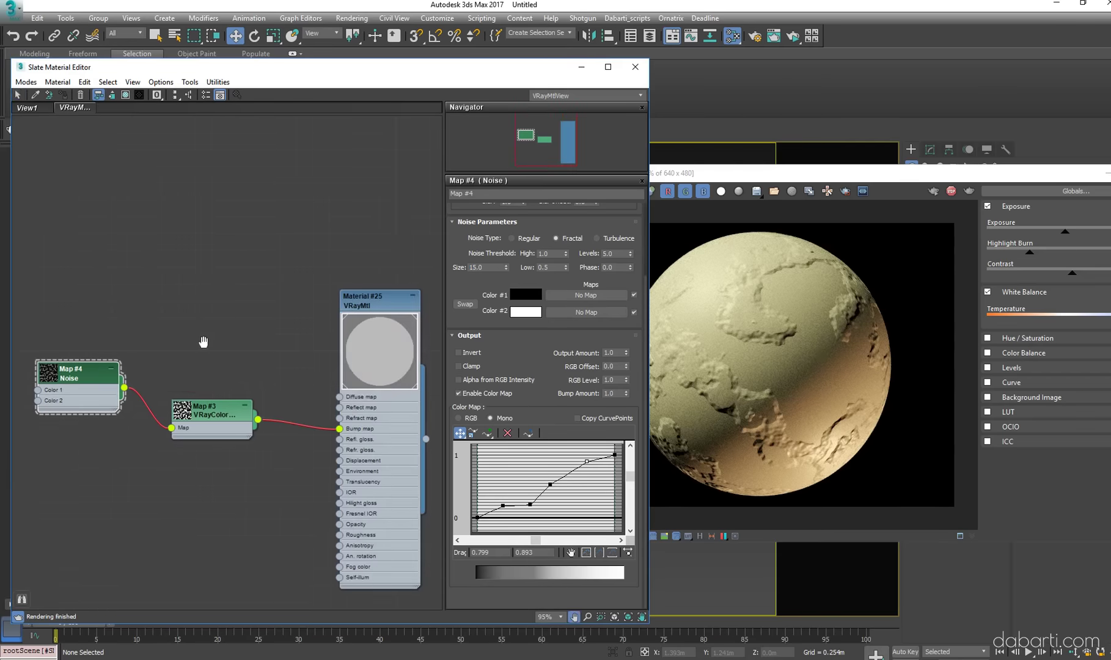
{"action": "left_click_drag", "start_coordinate": [123, 388], "coordinate": [338, 397]}
{"action": "left_click", "coordinate": [808, 367]}
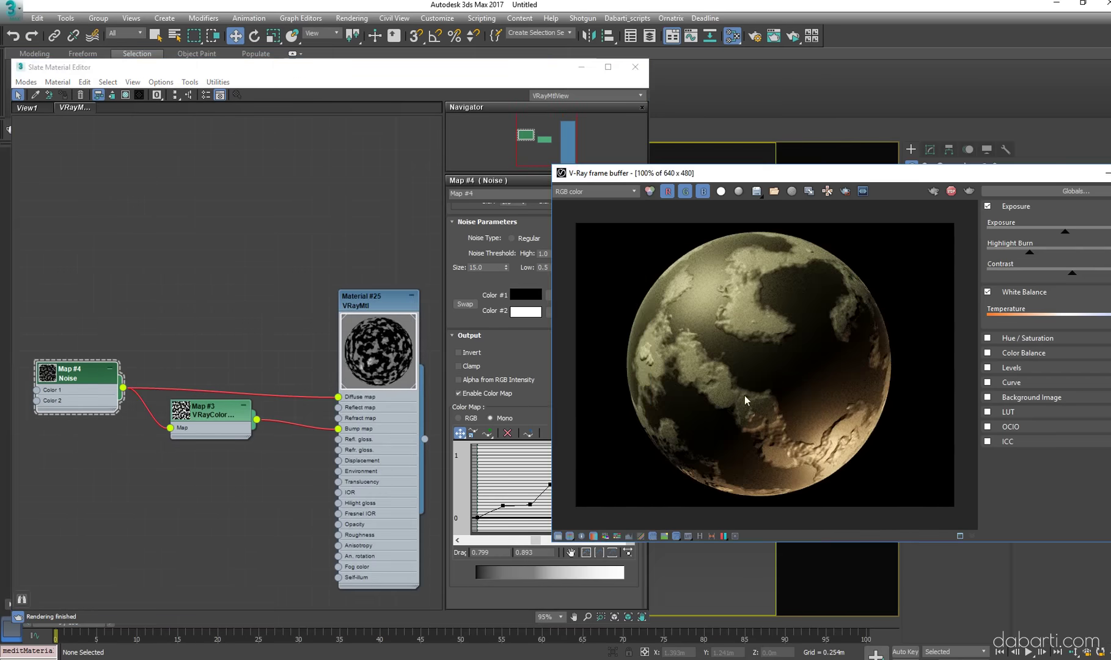
{"action": "double_click", "coordinate": [366, 300]}
{"action": "left_click", "coordinate": [514, 222]}
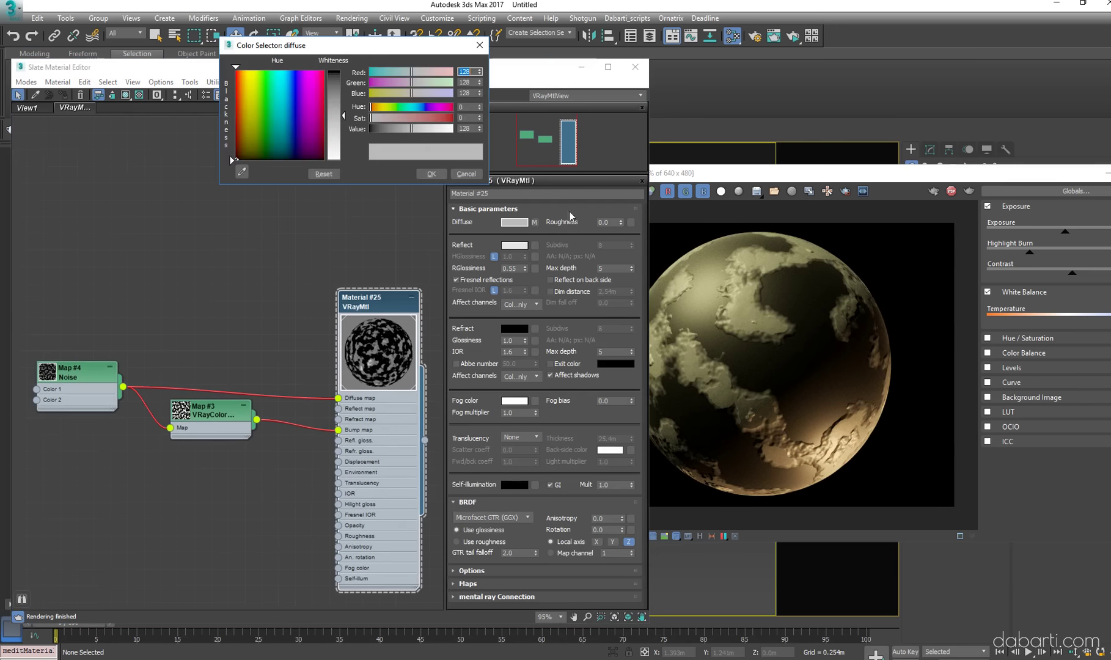
{"action": "left_click_drag", "start_coordinate": [259, 138], "coordinate": [236, 160]}
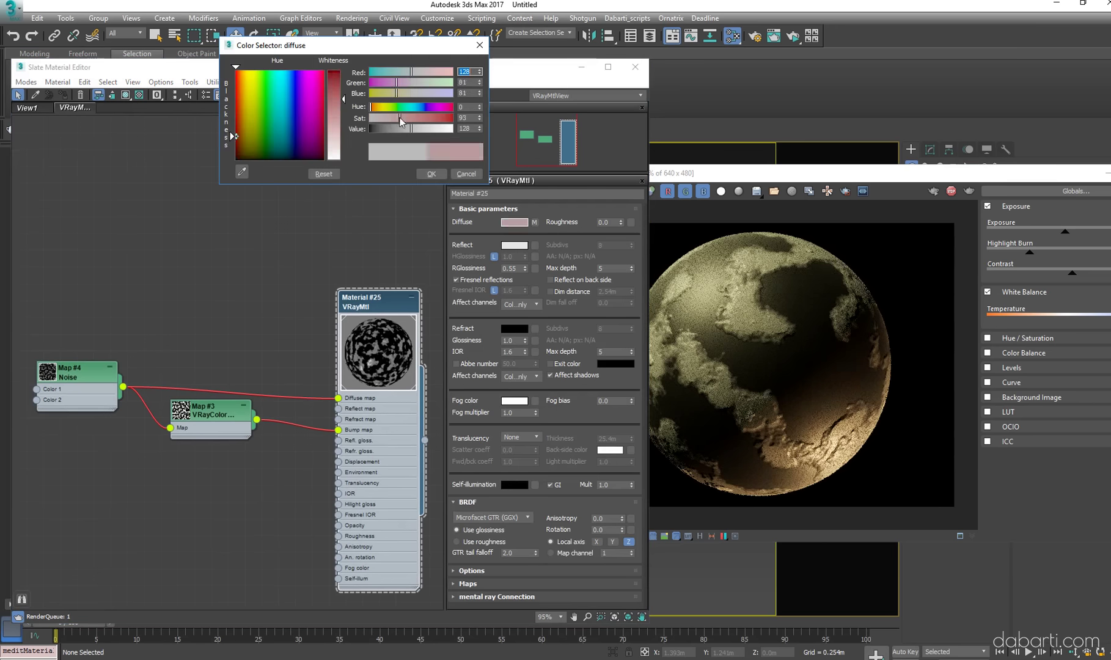
{"action": "left_click", "coordinate": [431, 174]}
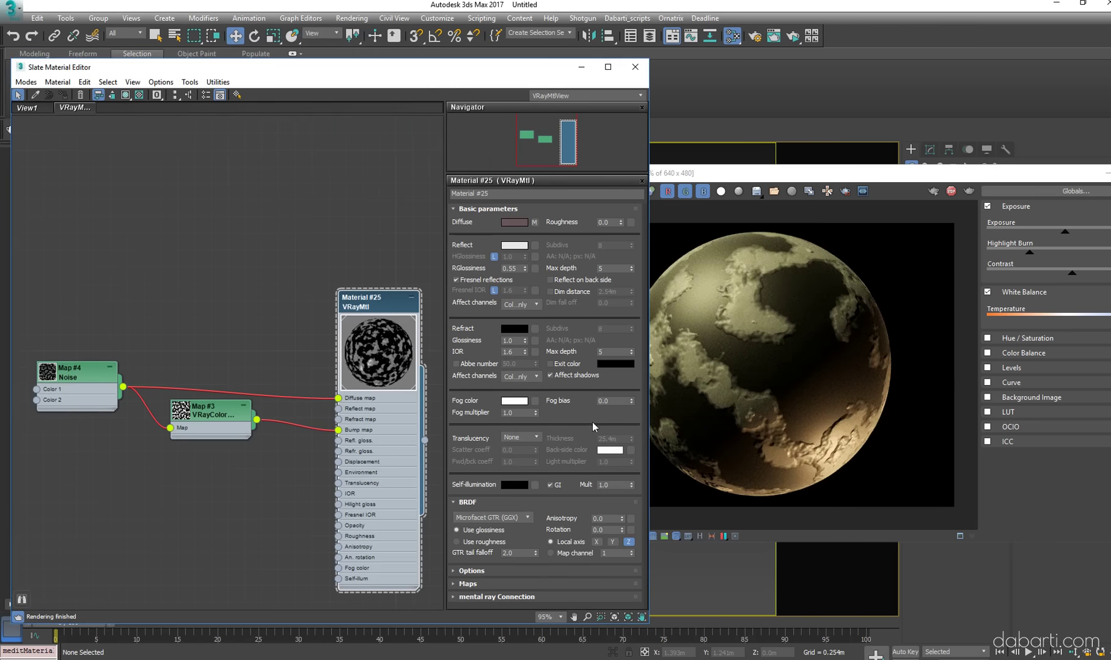
Set the diffuse map amount to 50
{"action": "left_click", "coordinate": [462, 583]}
{"action": "type", "text": "25"}
{"action": "key", "text": "Return"}
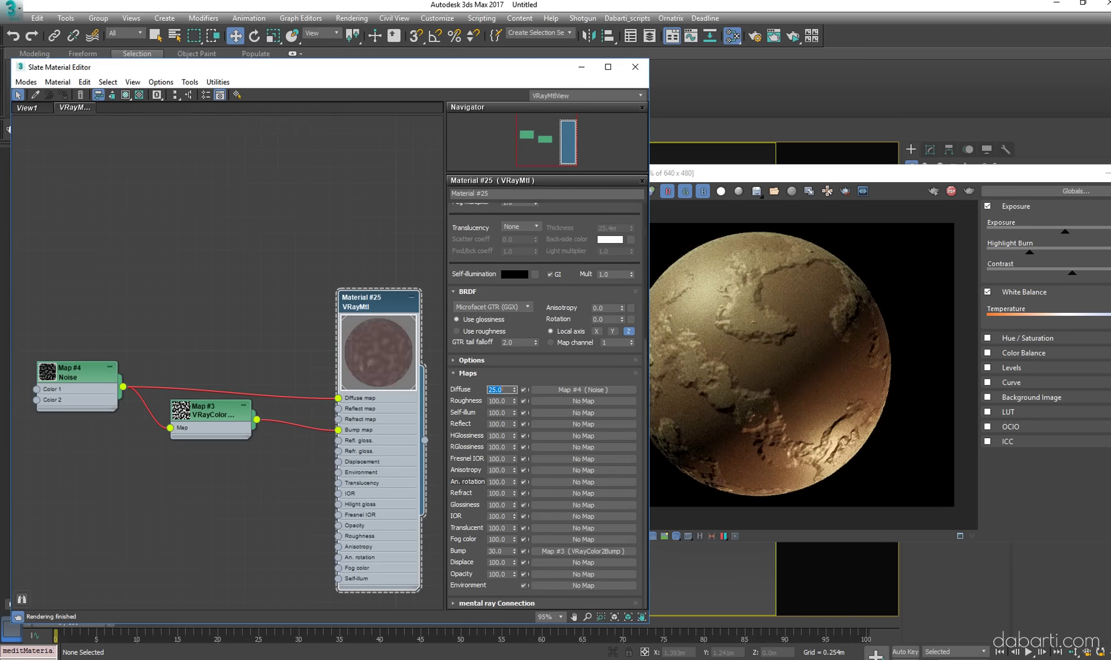
{"action": "type", "text": "50"}
{"action": "key", "text": "Return"}
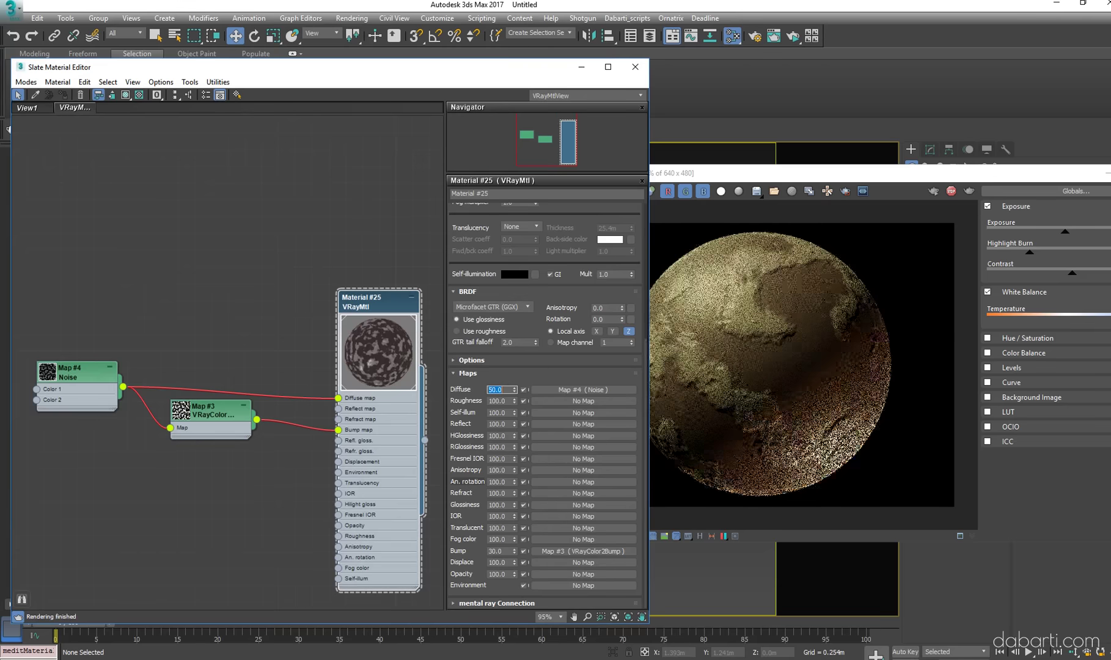
Check the render and rearrange the VRayColor2Bump node in the graph
{"action": "left_click", "coordinate": [781, 348]}
{"action": "middle_click_drag", "start_coordinate": [255, 366], "coordinate": [272, 344]}
{"action": "left_click_drag", "start_coordinate": [213, 406], "coordinate": [235, 428]}
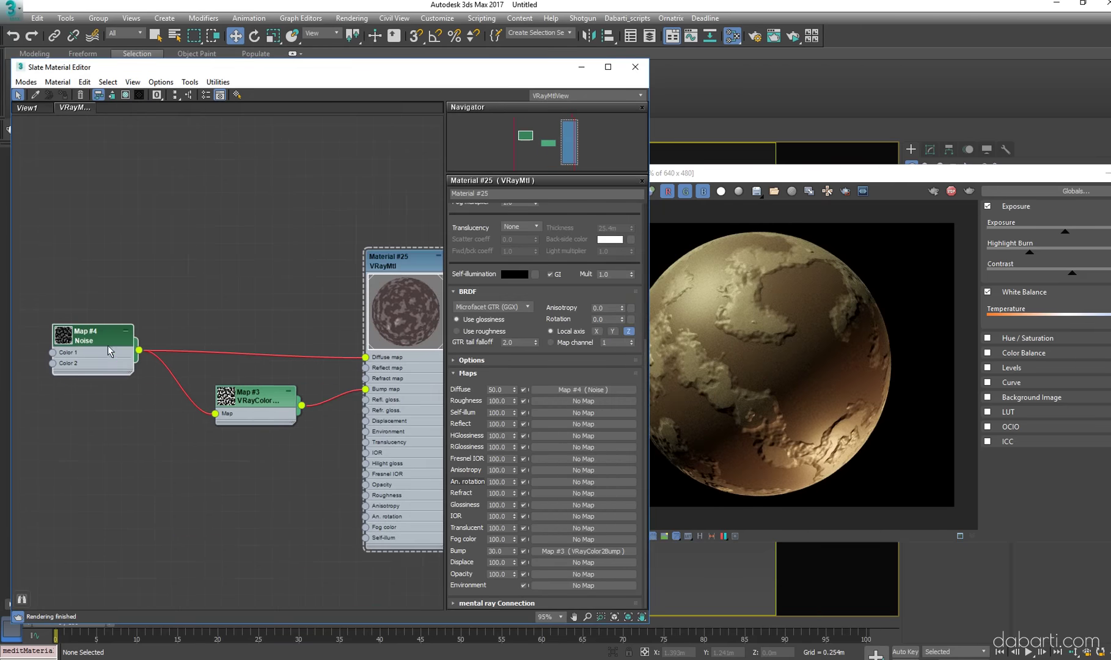
{"action": "middle_click_drag", "start_coordinate": [275, 342], "coordinate": [289, 349]}
{"action": "scroll", "coordinate": [762, 323], "scroll_direction": "up", "scroll_amount": 1}
{"action": "scroll", "coordinate": [761, 323], "scroll_direction": "down", "scroll_amount": 1}
{"action": "left_click", "coordinate": [275, 409]}
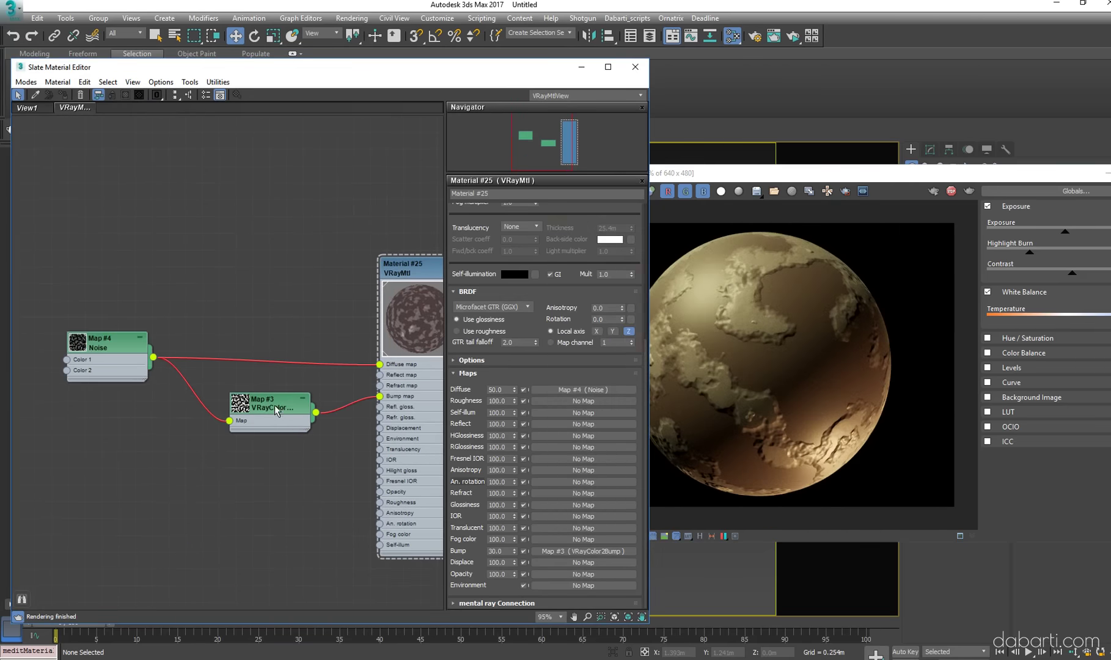
Reopen the Dabarti Light Assistant script
{"action": "left_click", "coordinate": [581, 68]}
{"action": "left_click", "coordinate": [627, 18]}
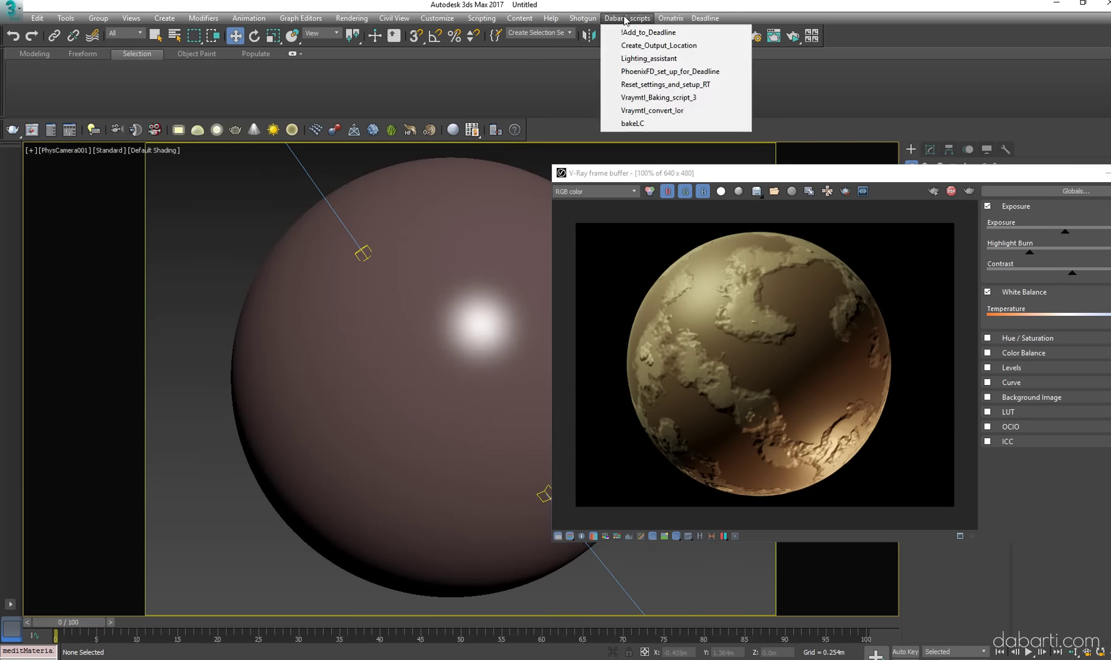
{"action": "left_click", "coordinate": [642, 65]}
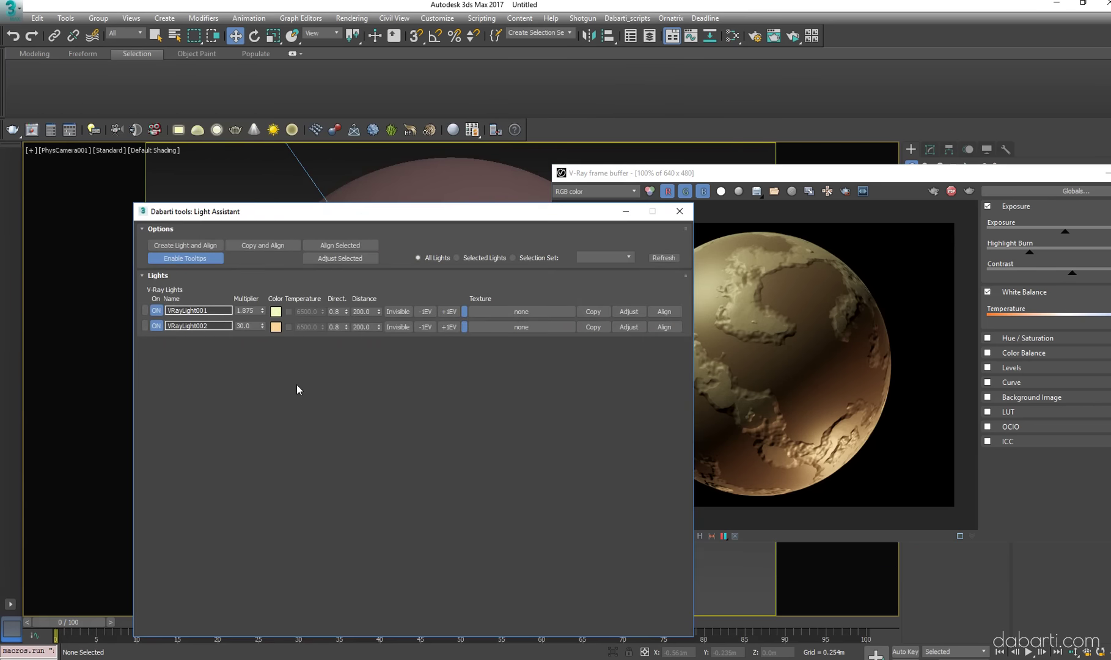
Set the environment background colour to a dark grey and re-render
{"action": "left_click", "coordinate": [428, 18]}
{"action": "left_click", "coordinate": [377, 178]}
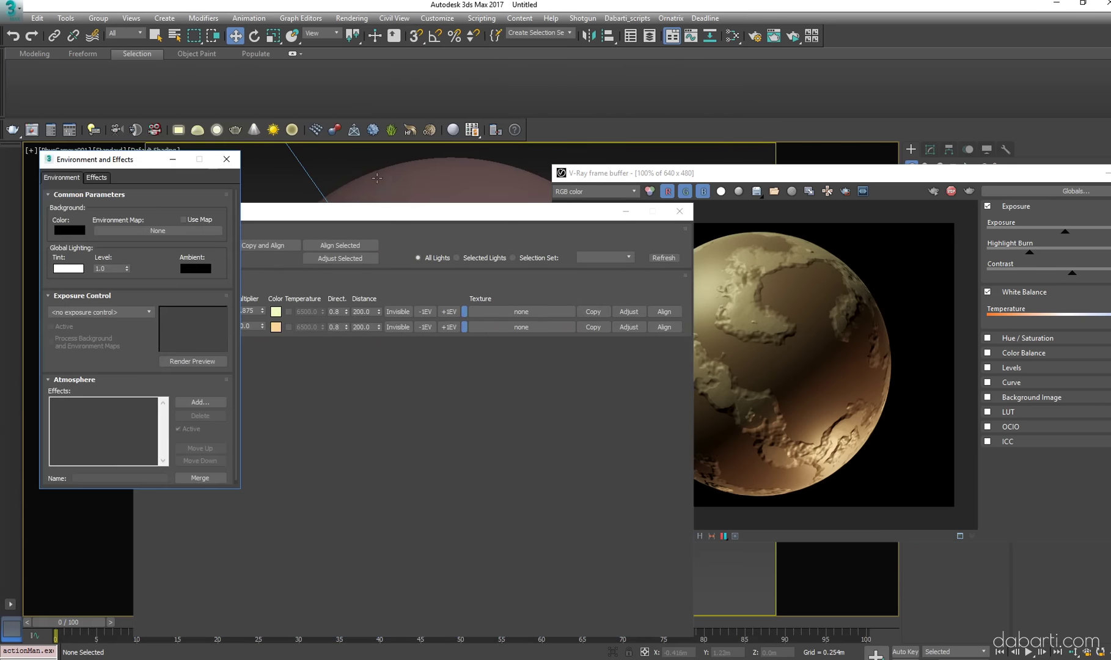
{"action": "left_click", "coordinate": [69, 230]}
{"action": "left_click", "coordinate": [424, 107]}
{"action": "left_click", "coordinate": [401, 130]}
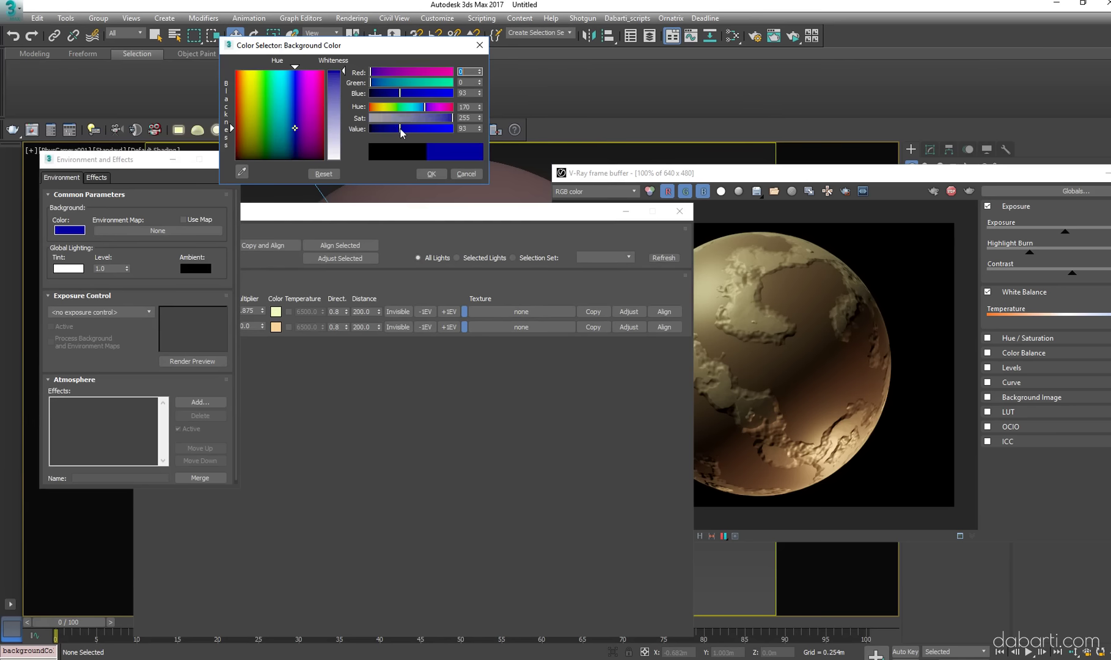
{"action": "mouse_move", "coordinate": [402, 131]}
{"action": "left_mouse_down"}
{"action": "mouse_move", "coordinate": [392, 130]}
{"action": "mouse_move", "coordinate": [420, 119]}
{"action": "mouse_move", "coordinate": [379, 120]}
{"action": "left_mouse_up"}
{"action": "left_click", "coordinate": [431, 173]}
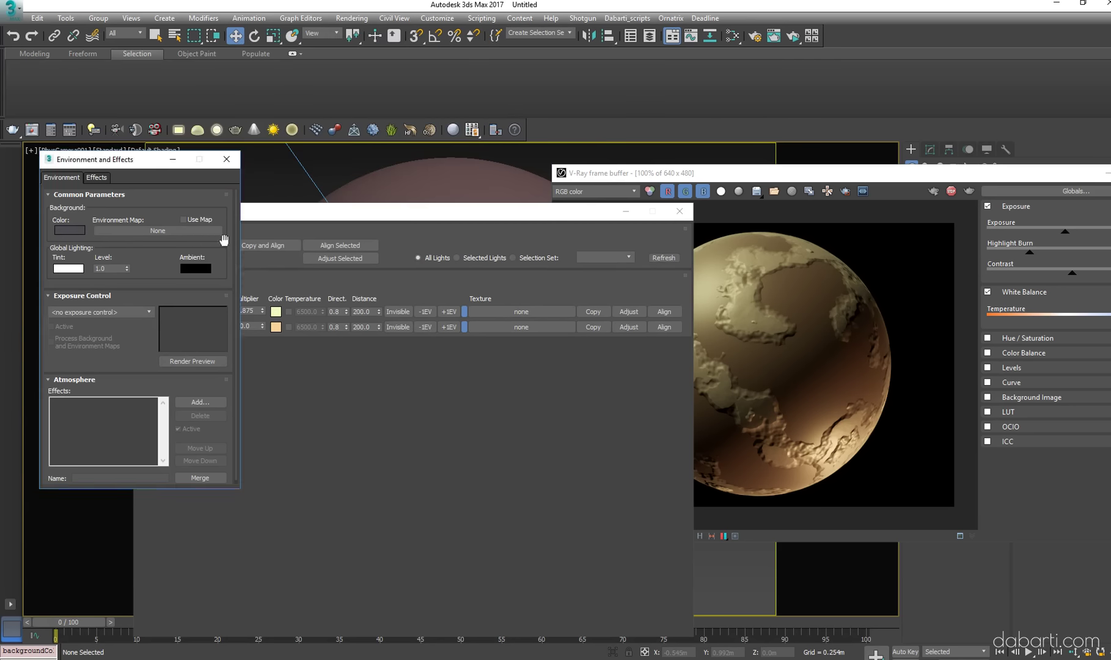
{"action": "left_click", "coordinate": [793, 36]}
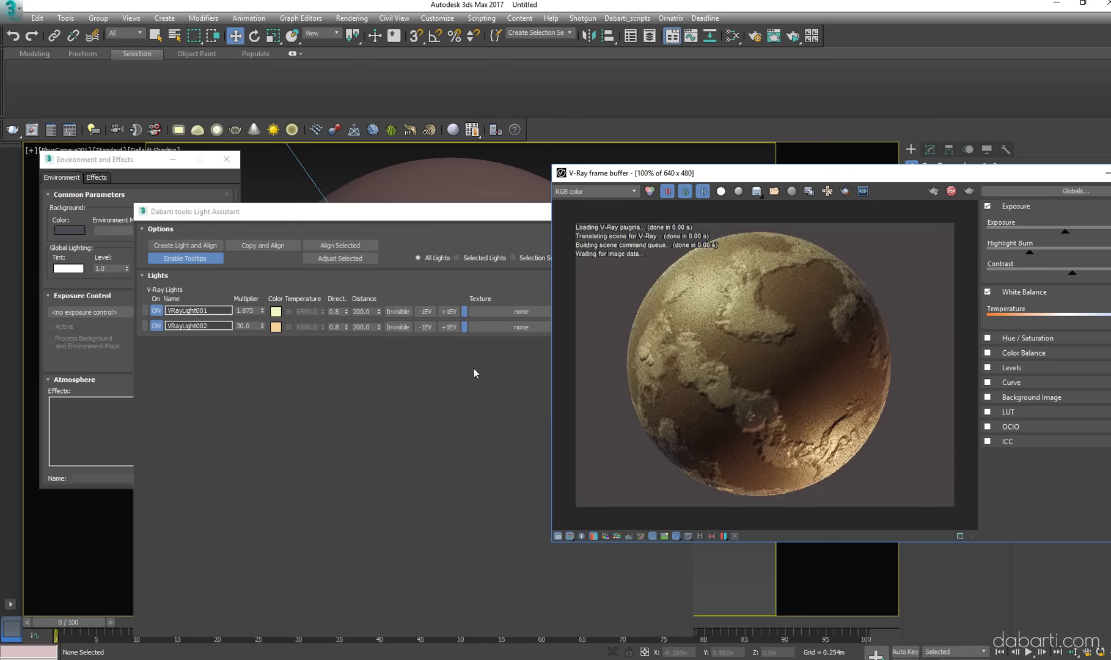
Refine the background to a near-black grey, about RGB 5,4,5
{"action": "left_click", "coordinate": [69, 230]}
{"action": "mouse_move", "coordinate": [385, 129]}
{"action": "left_mouse_down"}
{"action": "mouse_move", "coordinate": [372, 129]}
{"action": "mouse_move", "coordinate": [446, 118]}
{"action": "left_mouse_up"}
{"action": "left_click", "coordinate": [376, 94]}
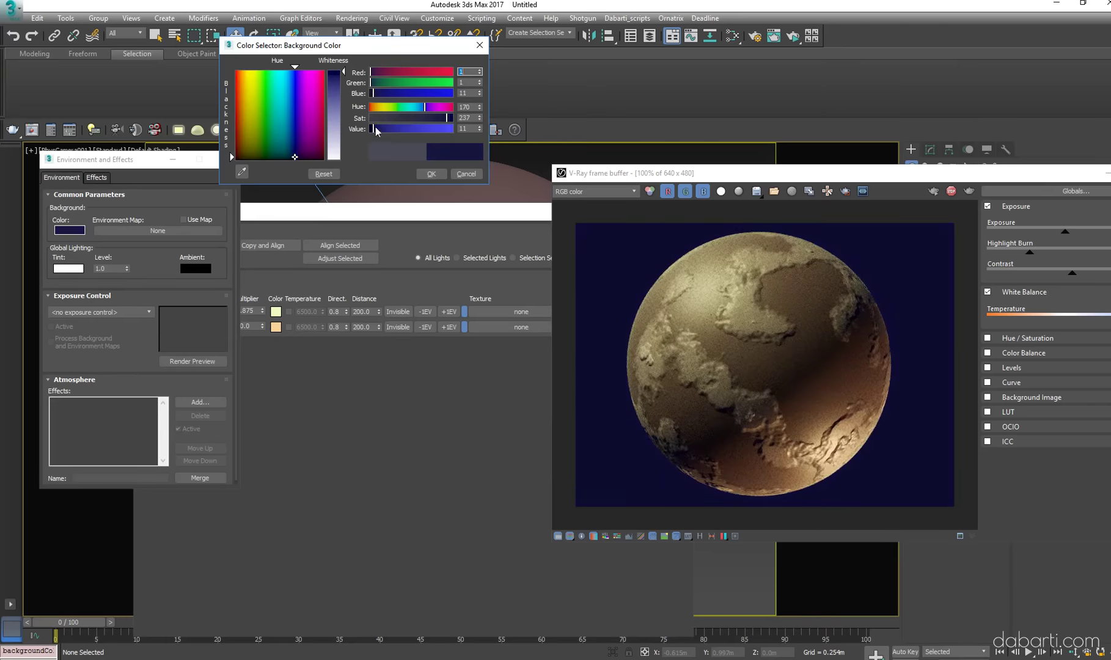
{"action": "left_click_drag", "start_coordinate": [382, 73], "coordinate": [374, 73]}
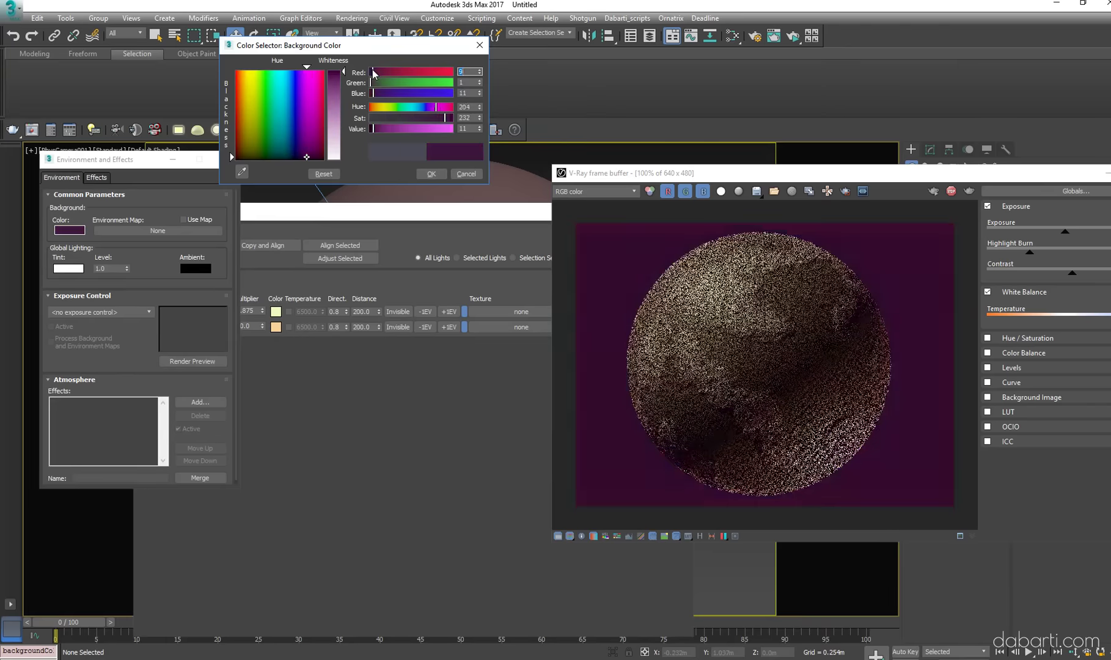
{"action": "left_click_drag", "start_coordinate": [293, 117], "coordinate": [291, 156]}
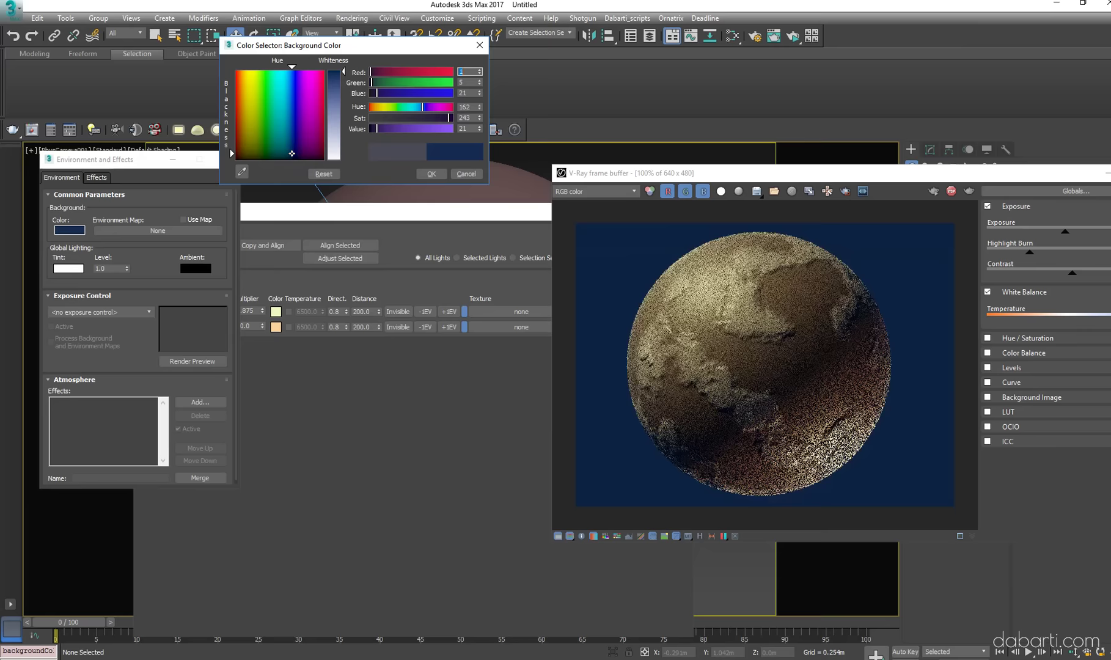
{"action": "left_click_drag", "start_coordinate": [422, 118], "coordinate": [376, 120]}
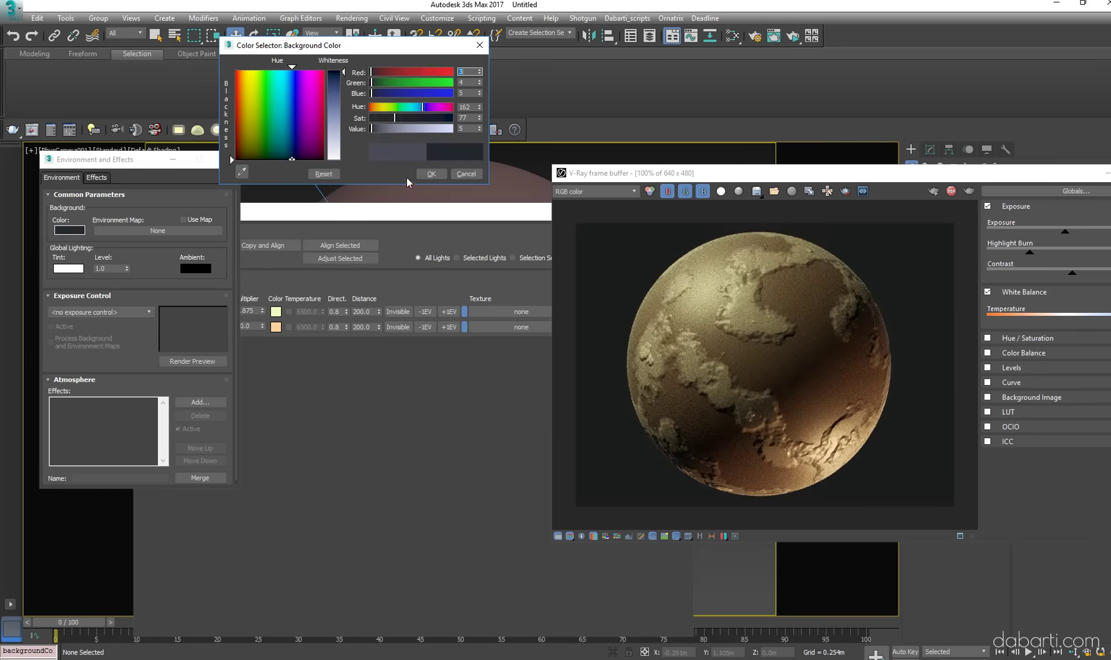
{"action": "left_click", "coordinate": [431, 173]}
Enable colour temperature: VRayLight002 at 3500 K, VRayLight001 at 10000 K
{"action": "left_click", "coordinate": [256, 305]}
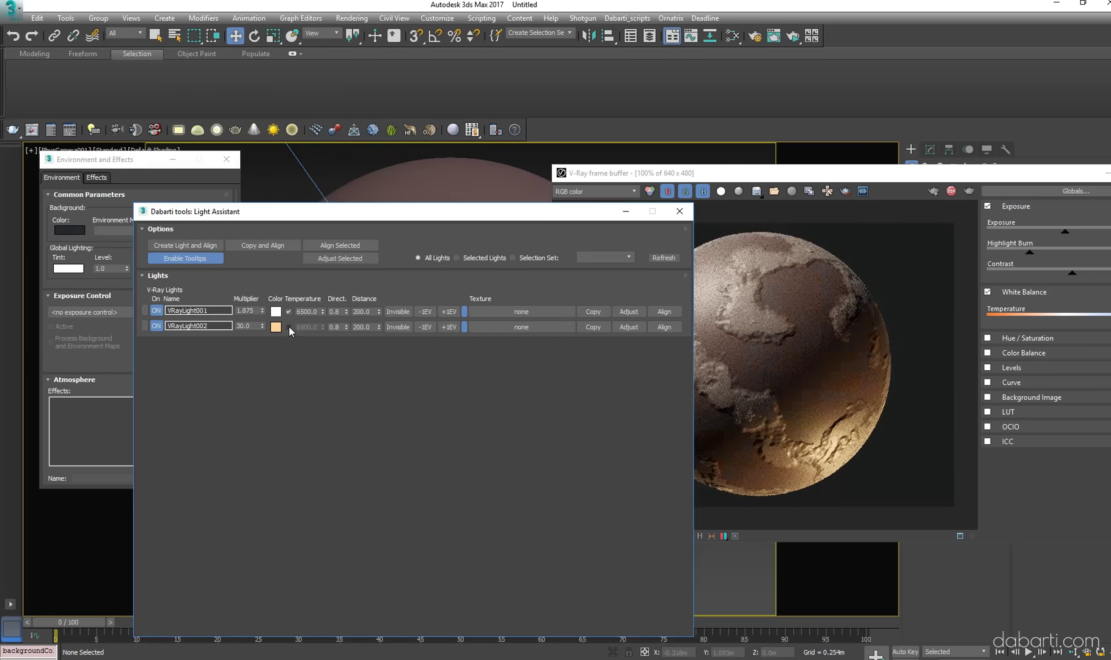
{"action": "left_click", "coordinate": [290, 327]}
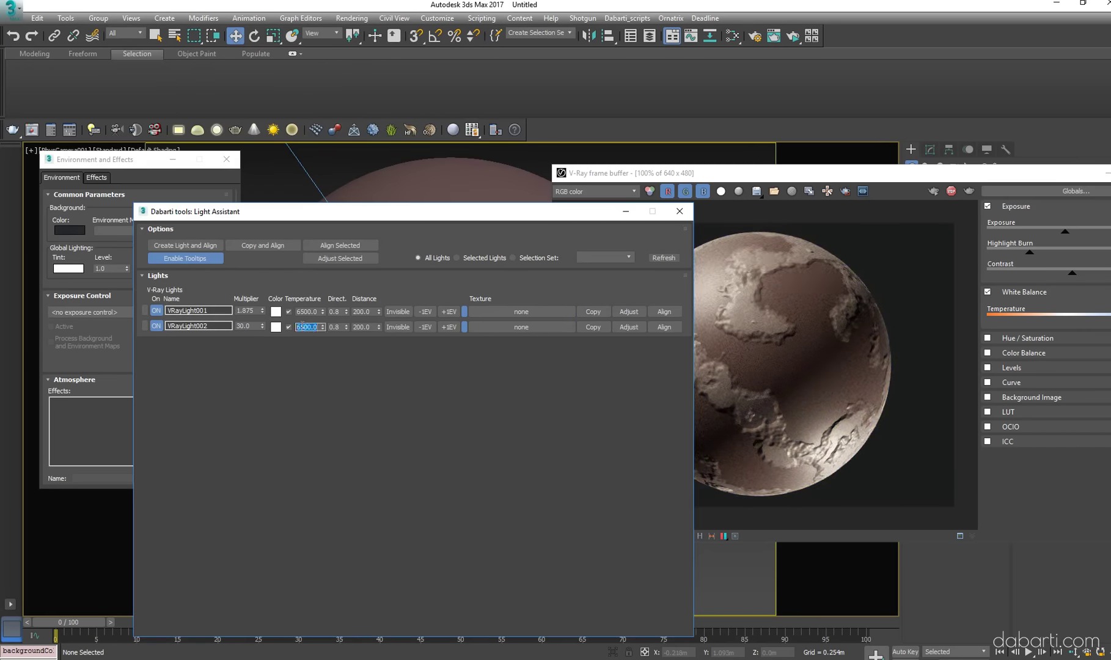
{"action": "type", "text": "750"}
{"action": "key", "text": "Return"}
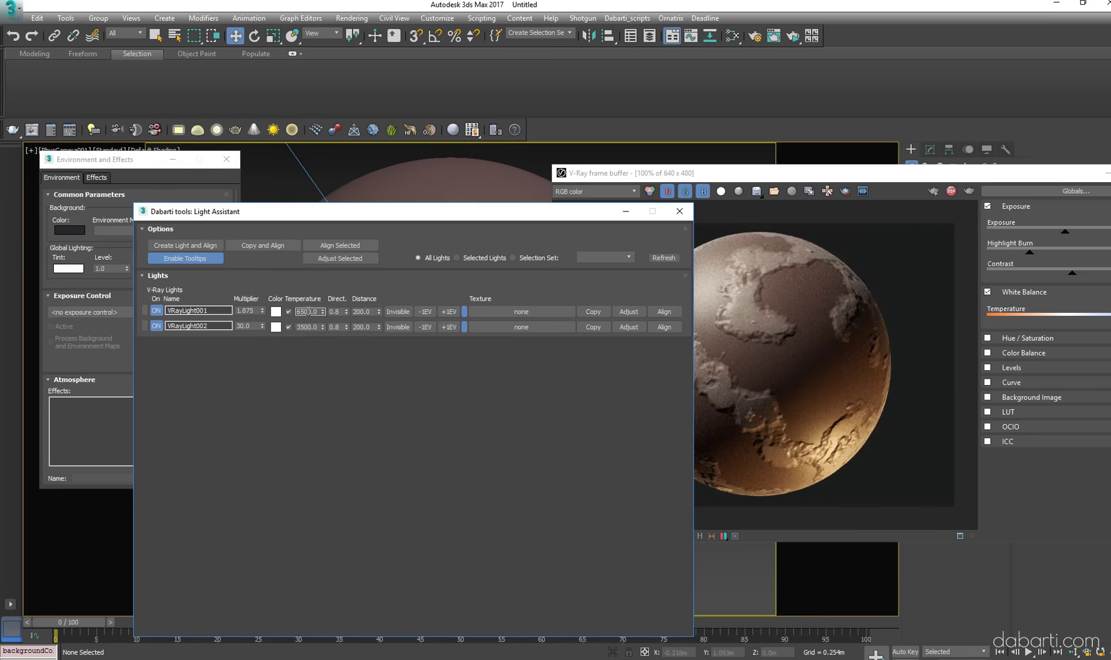
{"action": "type", "text": "100"}
{"action": "key", "text": "Return"}
{"action": "left_click", "coordinate": [815, 322]}
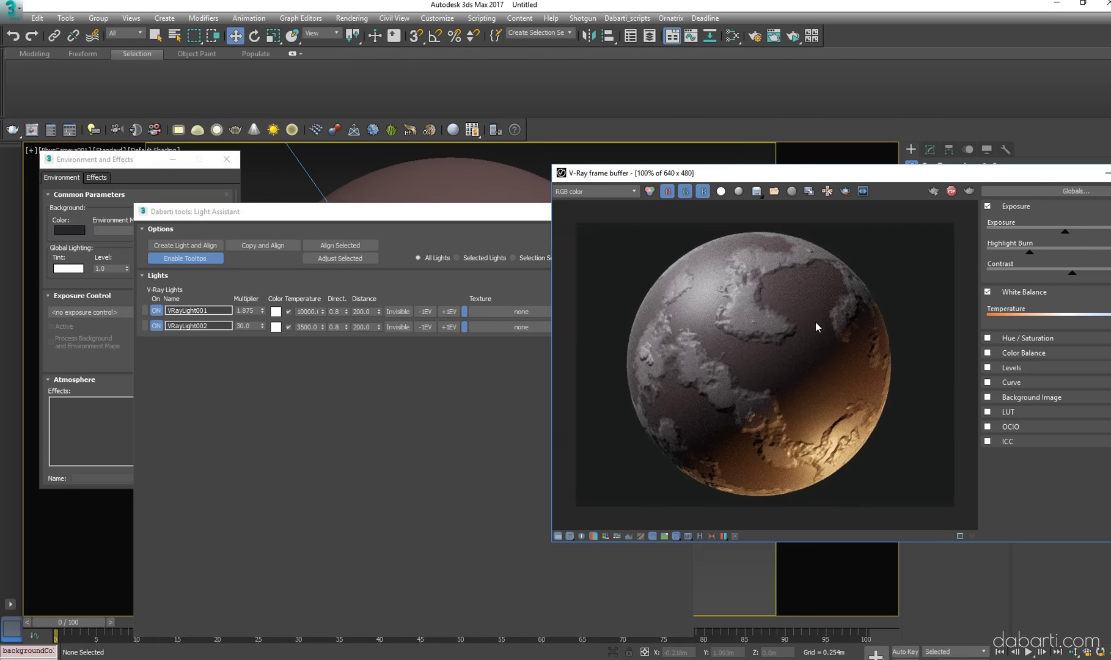
Lower VRayLight002's multiplier to 3.75
{"action": "triple_click", "coordinate": [426, 327]}
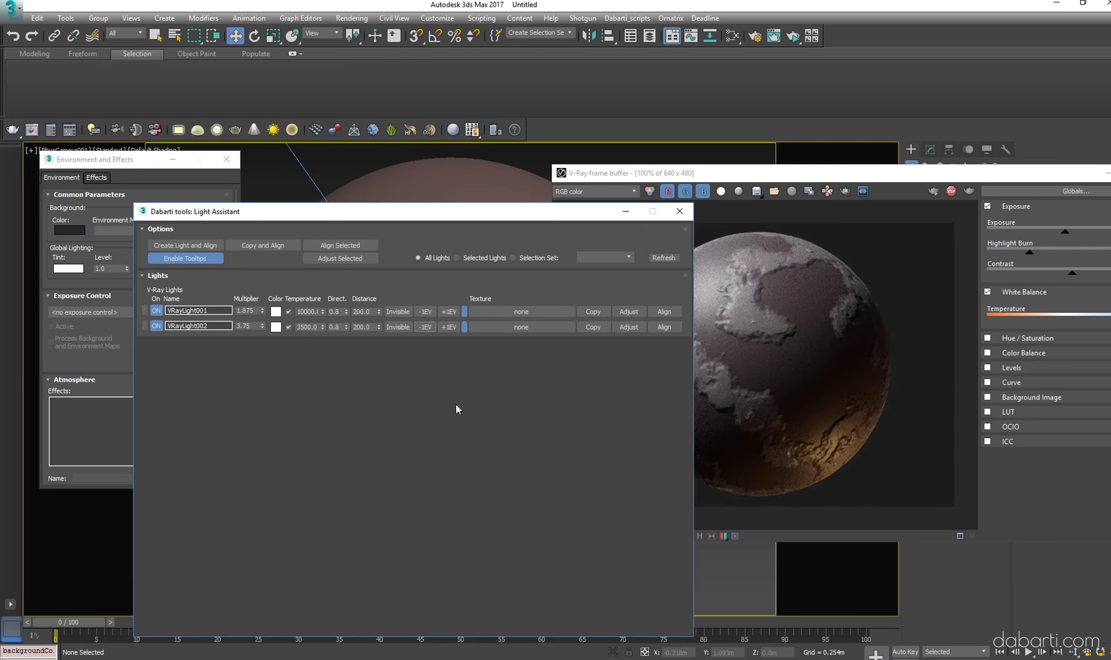
{"action": "mouse_move", "coordinate": [514, 217]}
{"action": "left_mouse_down"}
{"action": "mouse_move", "coordinate": [373, 72]}
{"action": "mouse_move", "coordinate": [517, 191]}
{"action": "left_mouse_up"}
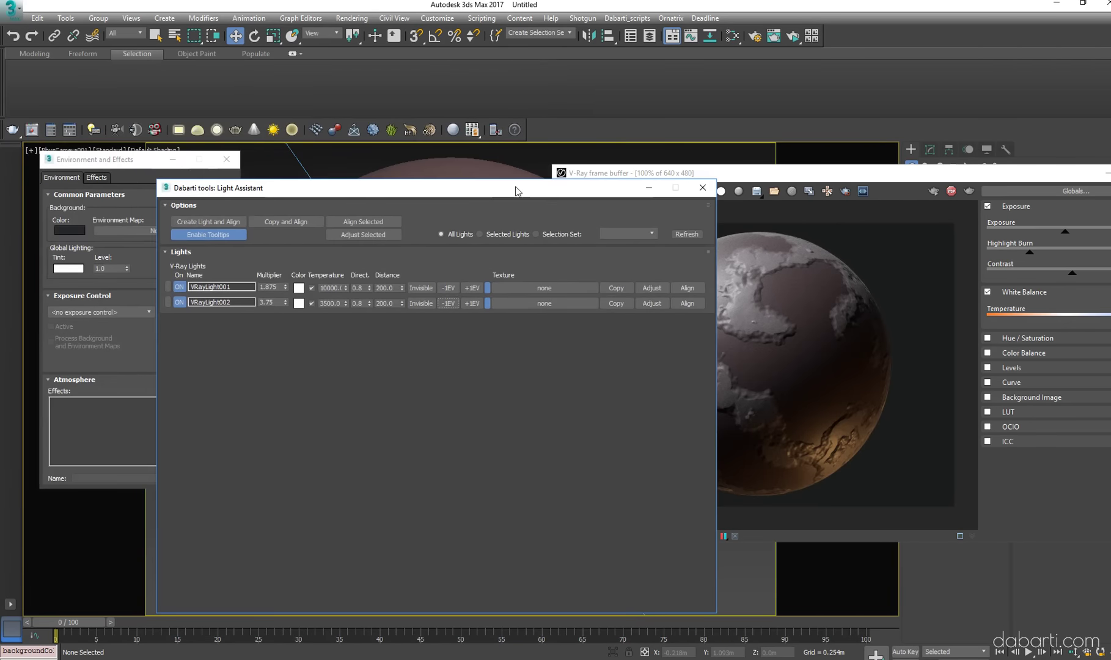
{"action": "left_click", "coordinate": [736, 36]}
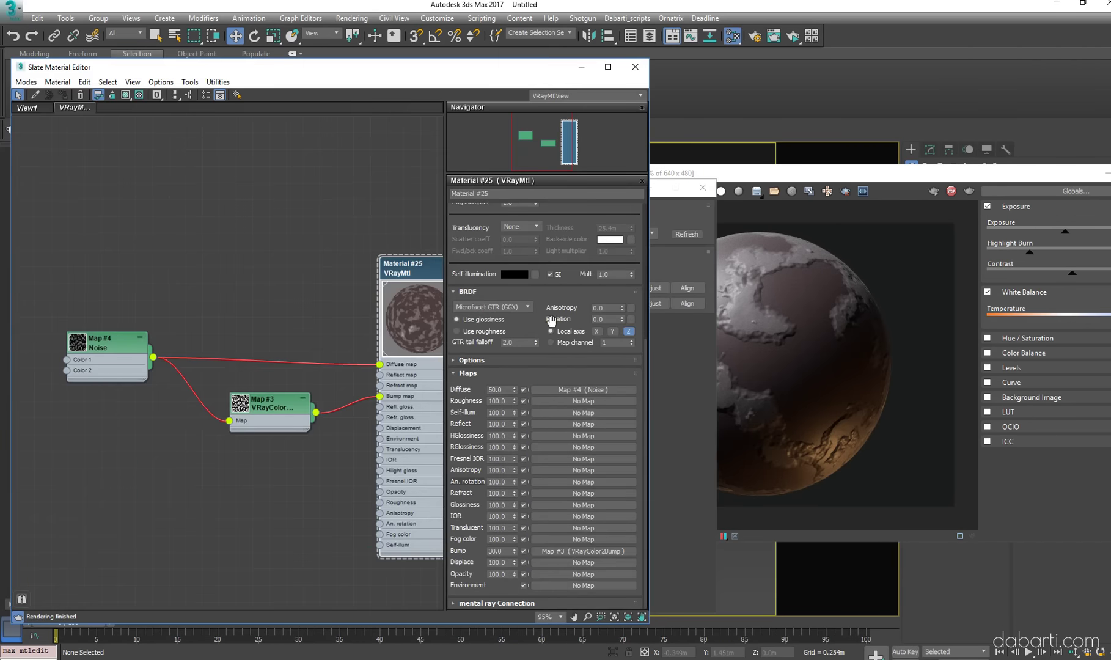
Set Material #25's diffuse to neutral grey (Value 150, Saturation 0) and minimize the editor
{"action": "scroll", "coordinate": [552, 320], "scroll_direction": "up", "scroll_amount": 5}
{"action": "left_click", "coordinate": [514, 222]}
{"action": "mouse_move", "coordinate": [398, 129]}
{"action": "left_mouse_down"}
{"action": "mouse_move", "coordinate": [415, 130]}
{"action": "mouse_move", "coordinate": [371, 118]}
{"action": "left_mouse_up"}
{"action": "left_click", "coordinate": [431, 173]}
{"action": "left_click", "coordinate": [733, 362]}
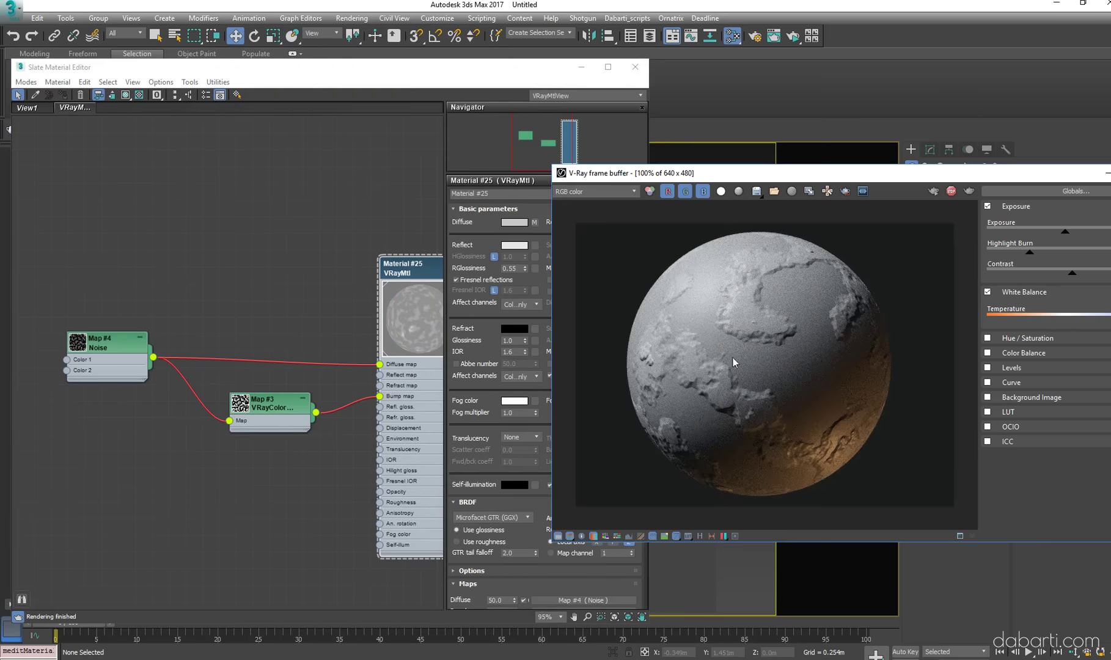
{"action": "left_click", "coordinate": [580, 71]}
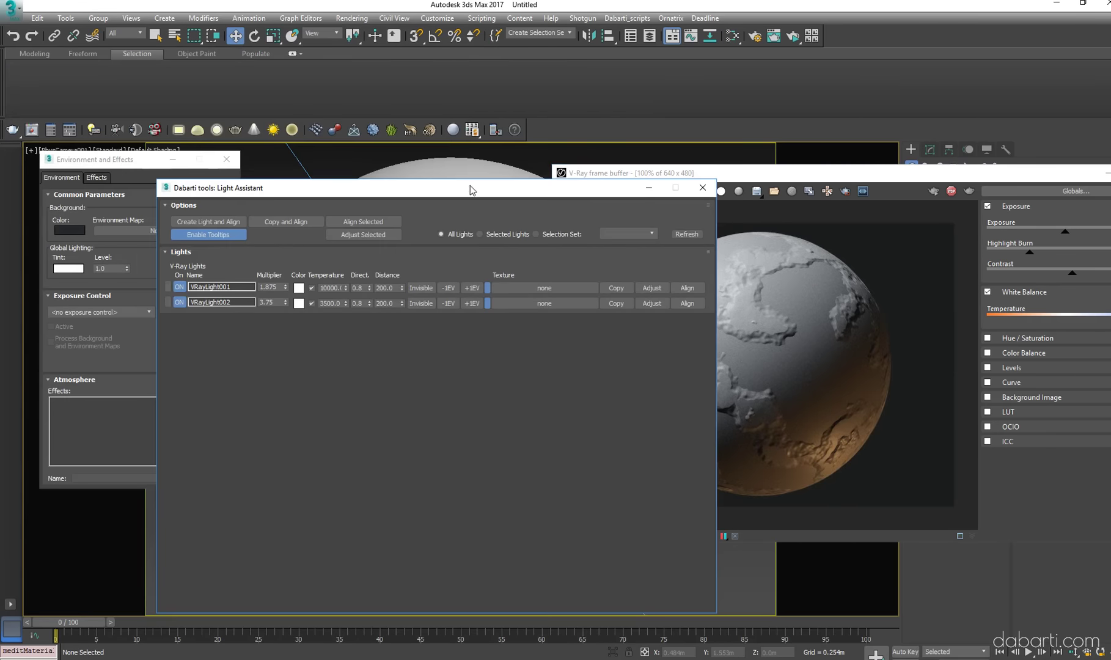
Set VRayLight002's directionality to 0.7 and VRayLight001's to 0.9
{"action": "left_click_drag", "start_coordinate": [470, 191], "coordinate": [456, 160]}
{"action": "left_click_drag", "start_coordinate": [532, 166], "coordinate": [442, 170]}
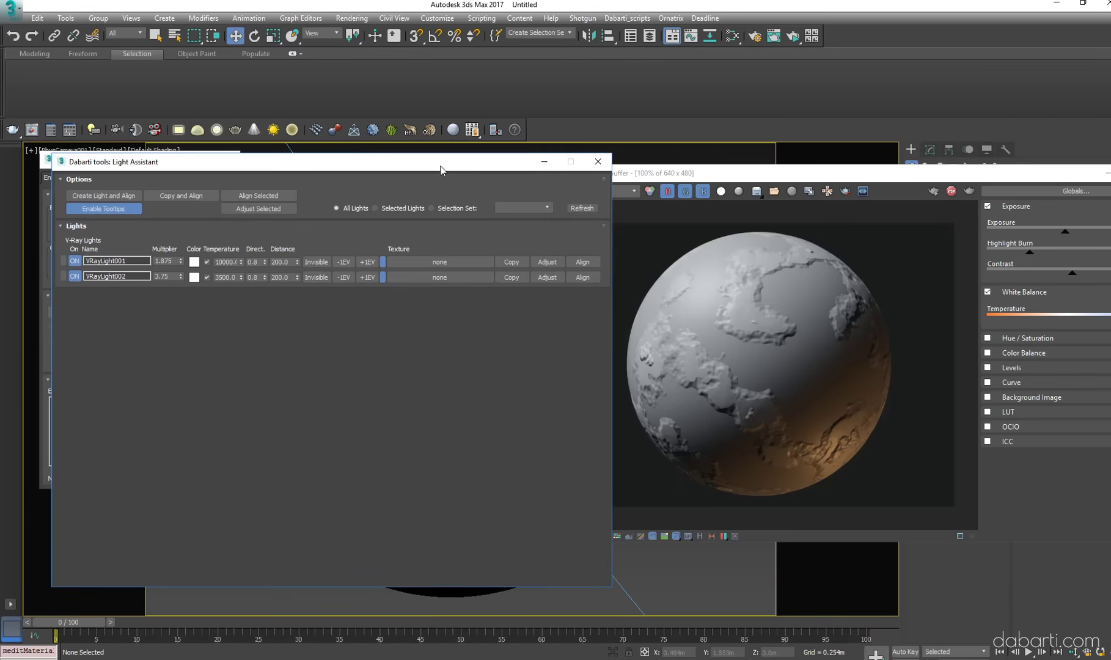
{"action": "left_click", "coordinate": [265, 279]}
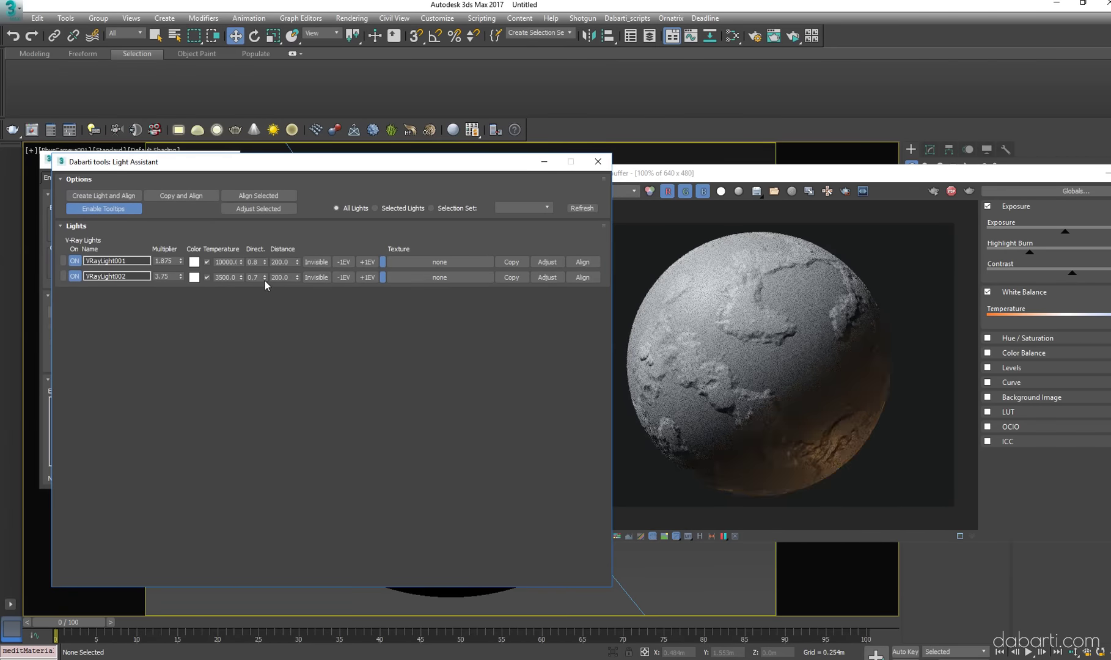
{"action": "left_click", "coordinate": [266, 260]}
{"action": "left_click", "coordinate": [266, 260]}
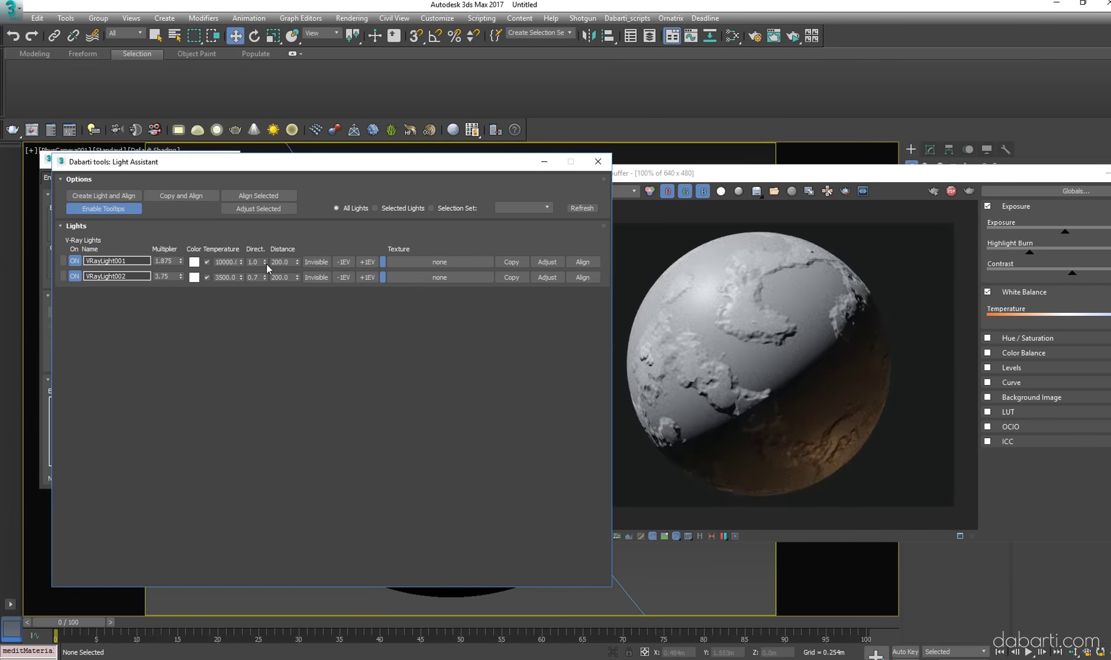
{"action": "left_click", "coordinate": [265, 264]}
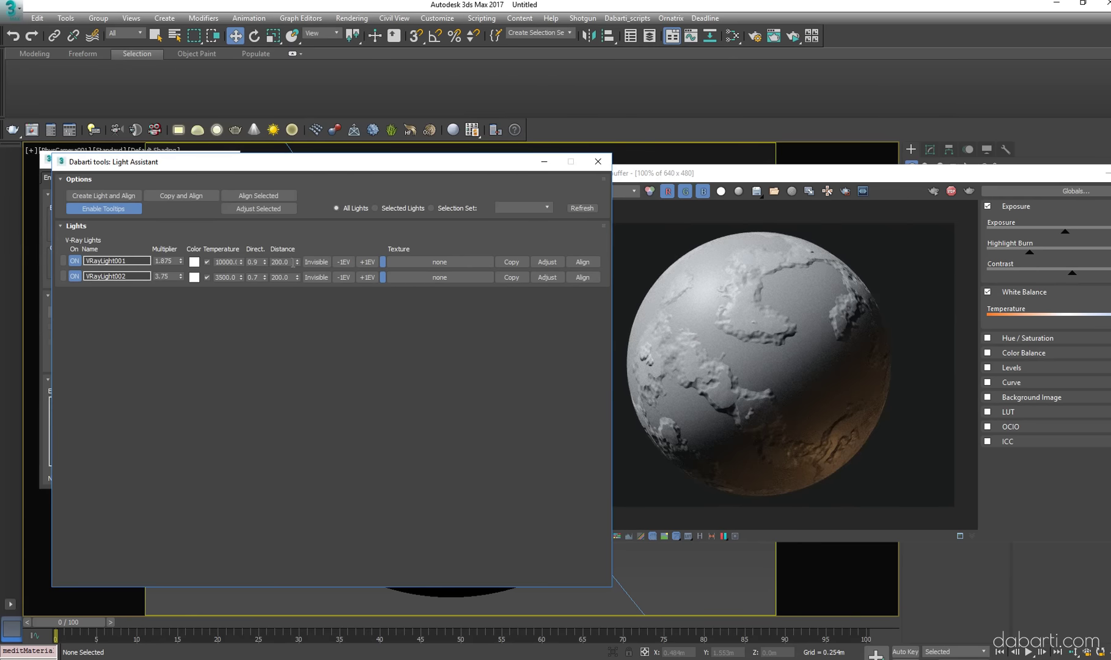
Set VRayLight001's distance to 25
{"action": "double_click", "coordinate": [293, 263]}
{"action": "type", "text": "5"}
{"action": "key", "text": "Return"}
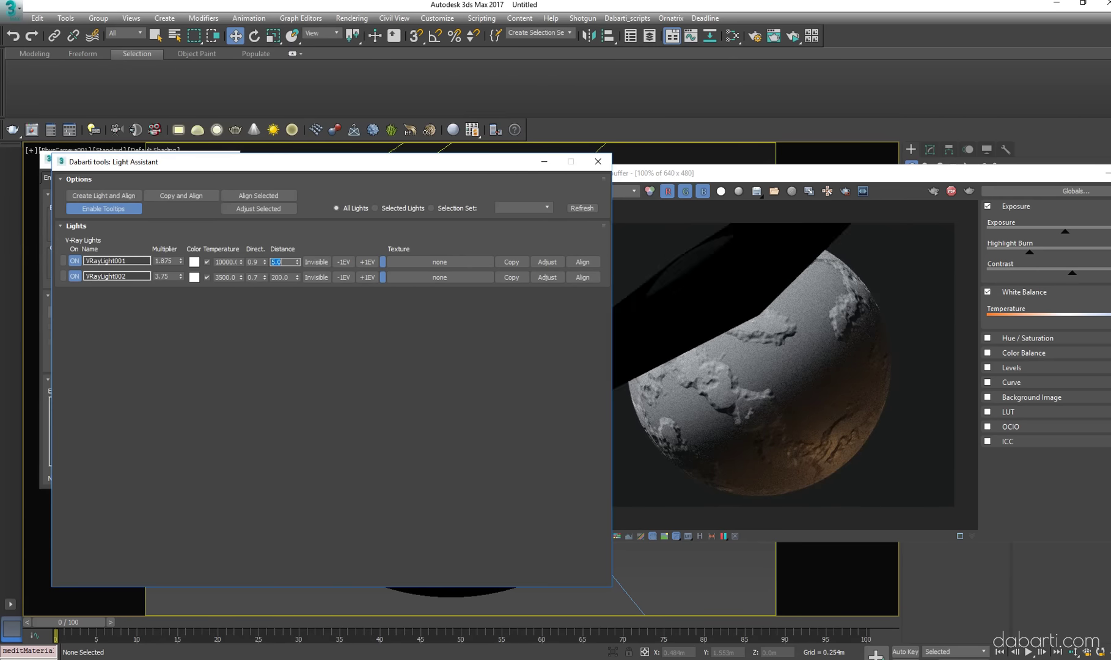
{"action": "type", "text": "25"}
{"action": "key", "text": "Return"}
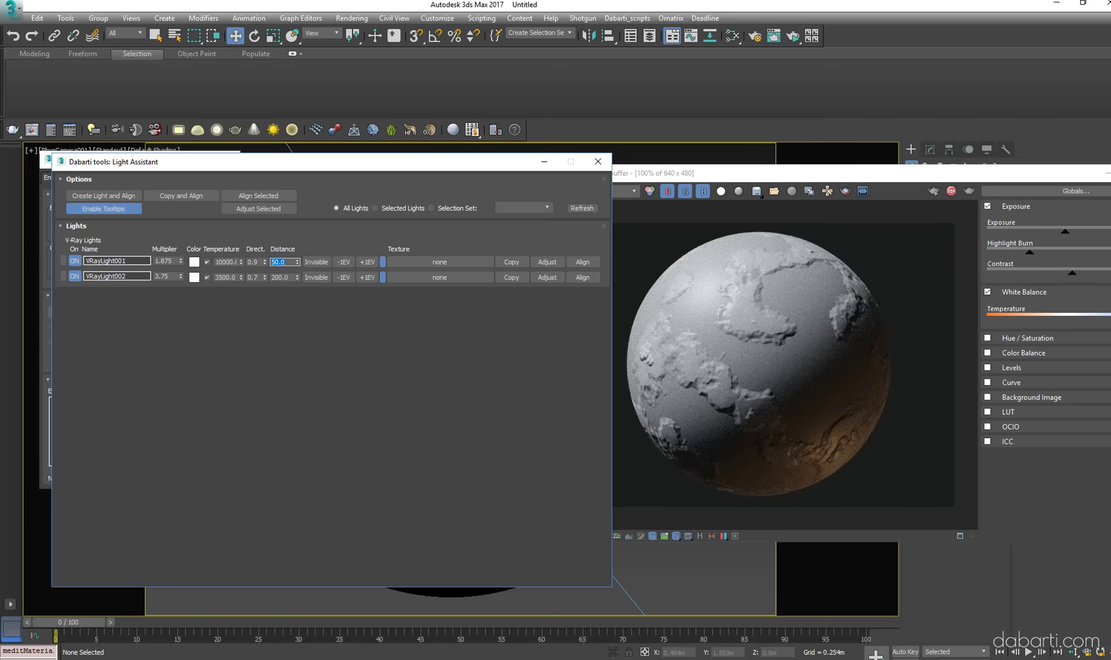
Close the light assistant and set the Common output size to 800 × 800 pixels
{"action": "left_click", "coordinate": [598, 161]}
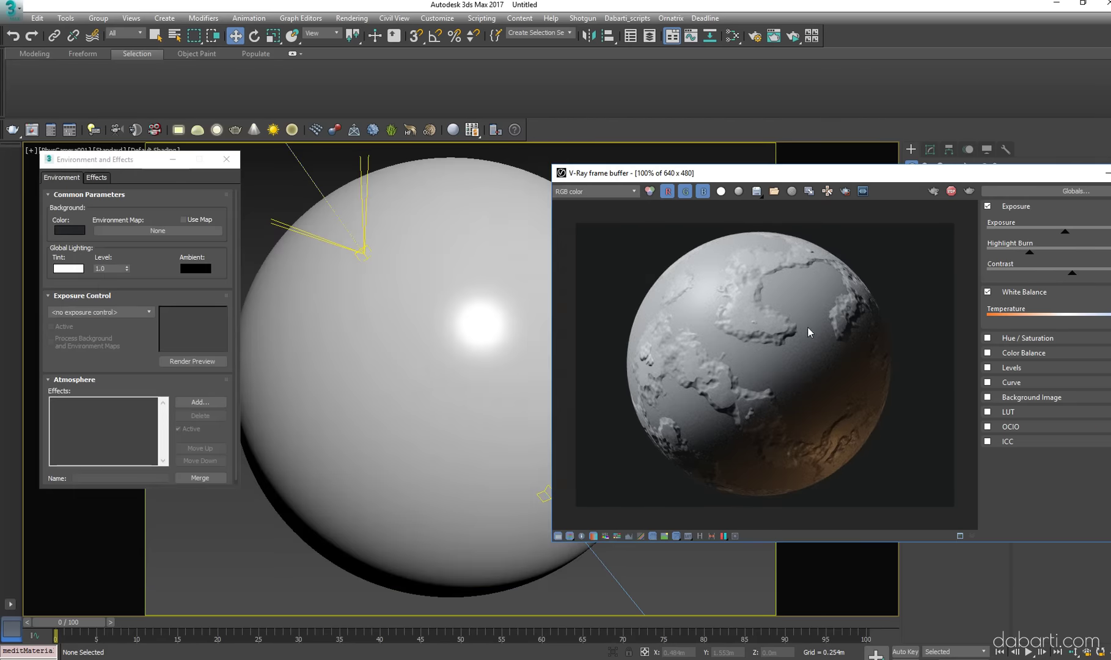
{"action": "mouse_move", "coordinate": [823, 174]}
{"action": "left_mouse_down"}
{"action": "mouse_move", "coordinate": [613, 164]}
{"action": "mouse_move", "coordinate": [673, 146]}
{"action": "left_mouse_up"}
{"action": "left_click", "coordinate": [758, 36]}
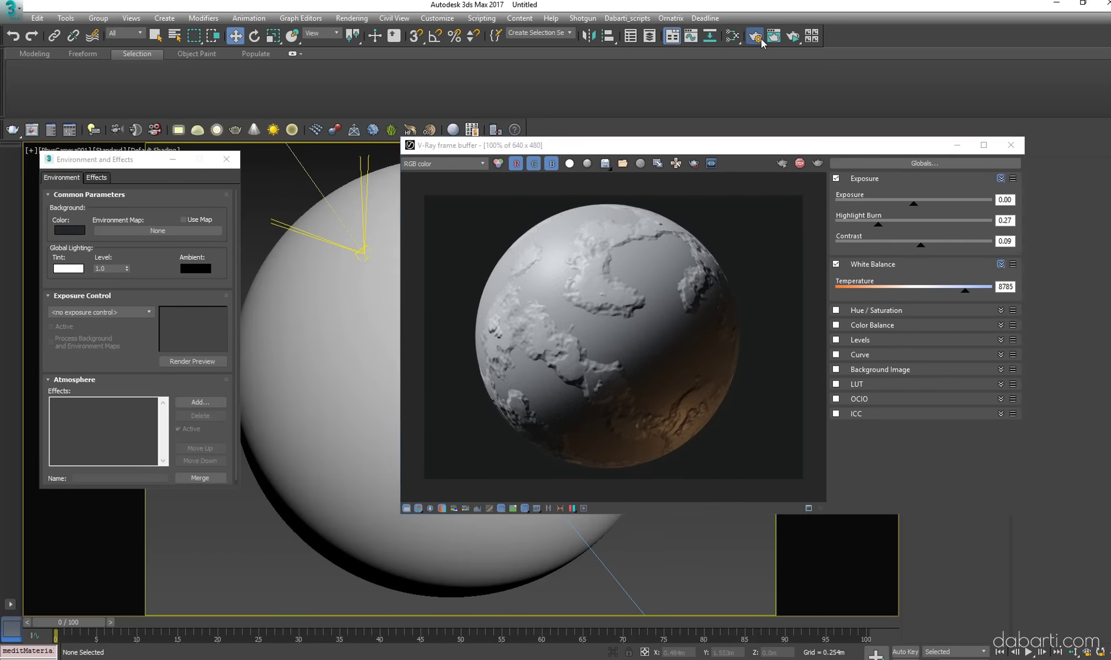
{"action": "left_click", "coordinate": [278, 194]}
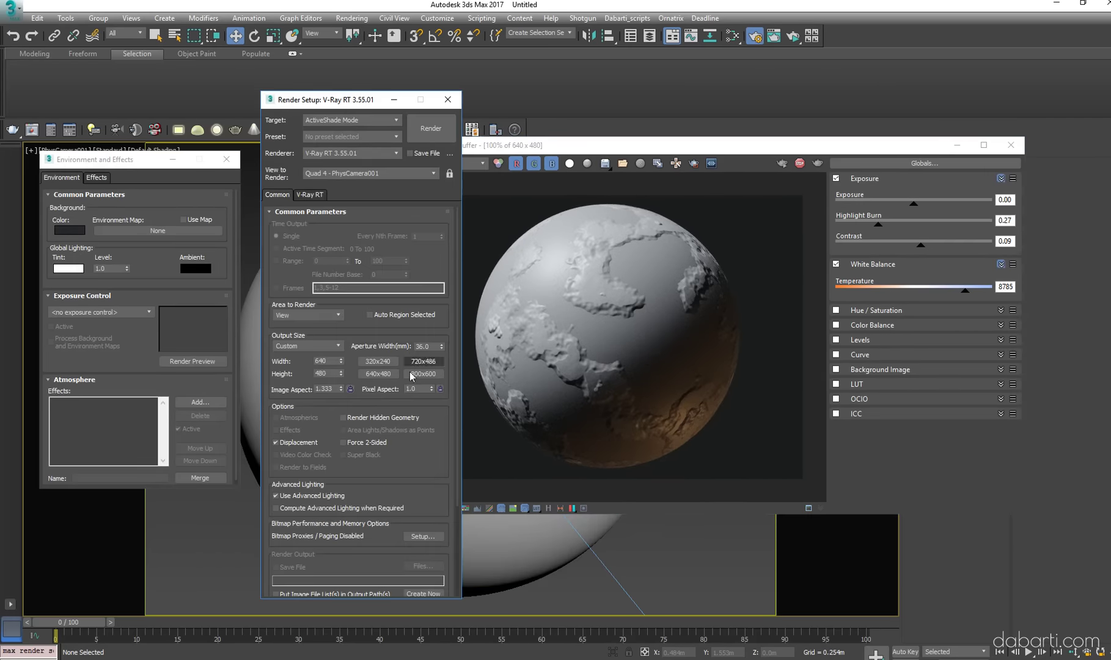
{"action": "left_click", "coordinate": [320, 374]}
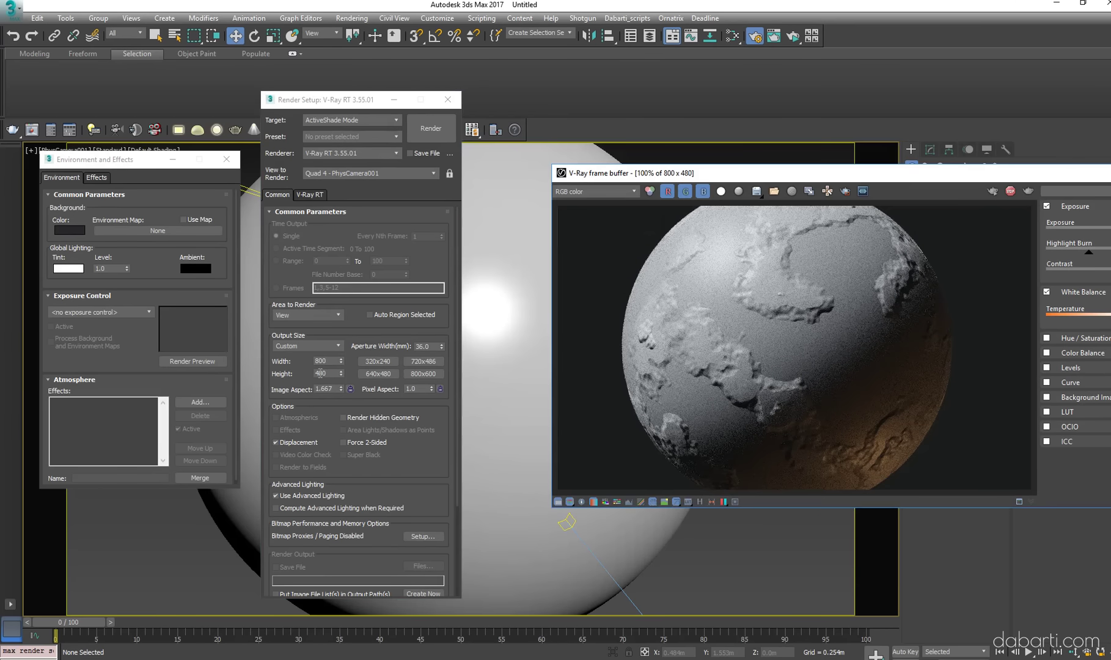
{"action": "type", "text": "800"}
{"action": "key", "text": "Return"}
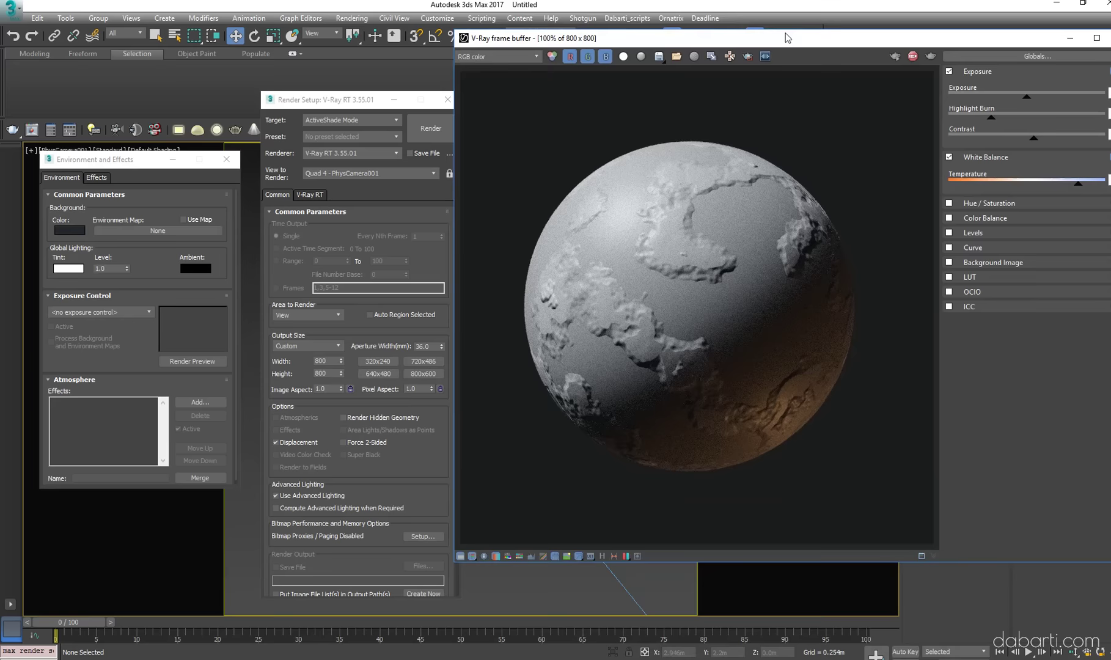
Zoom and pan the camera onto the sphere, then mark a render region over its upper ridge
{"action": "scroll", "coordinate": [637, 578], "scroll_direction": "up", "scroll_amount": 3}
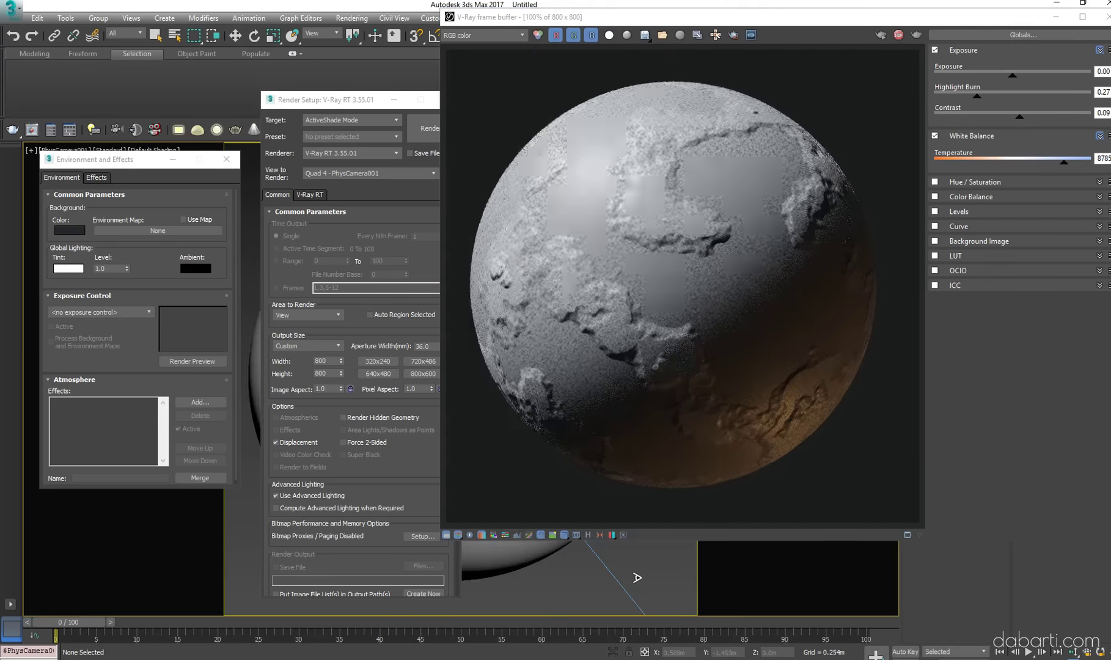
{"action": "middle_click_drag", "start_coordinate": [638, 577], "coordinate": [648, 578]}
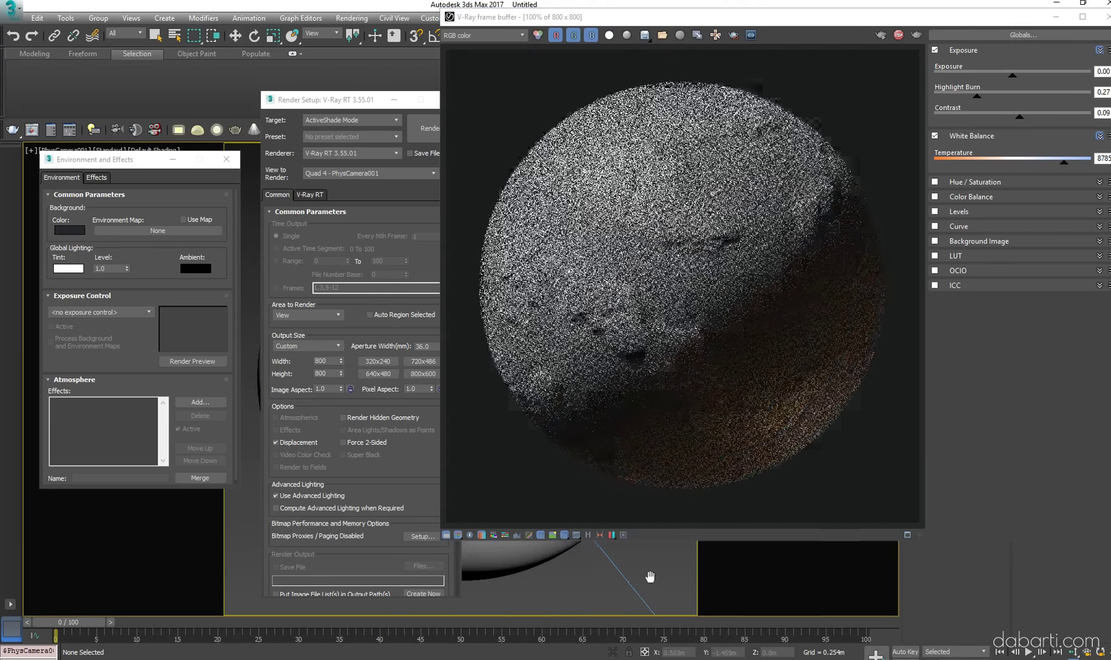
{"action": "scroll", "coordinate": [688, 325], "scroll_direction": "up", "scroll_amount": 3}
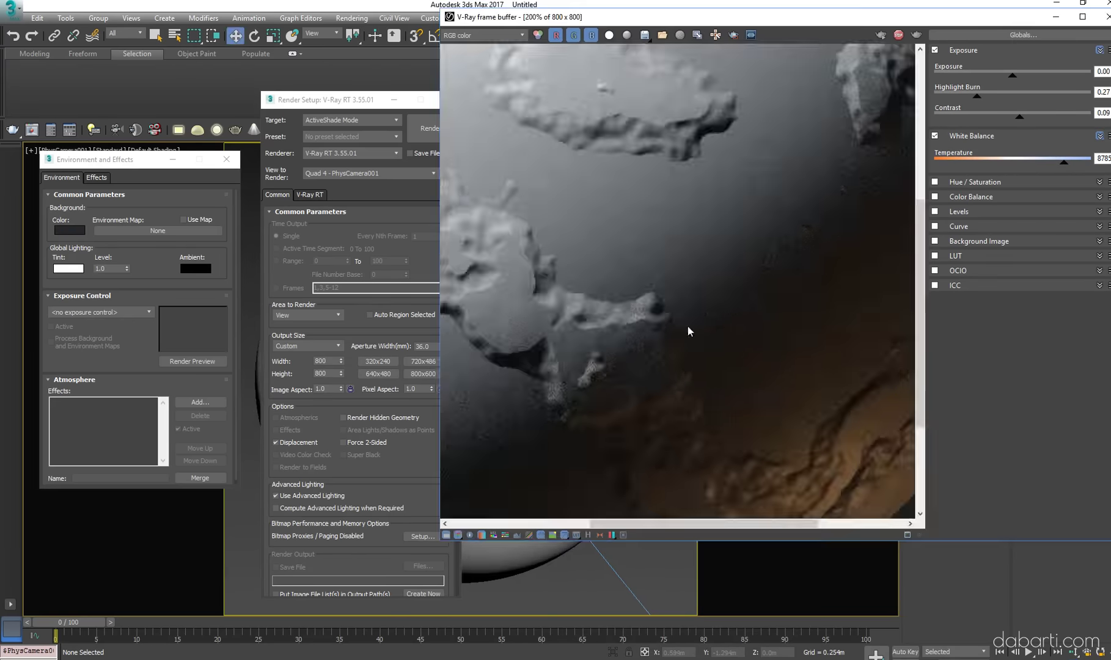
{"action": "scroll", "coordinate": [673, 312], "scroll_direction": "down", "scroll_amount": 3}
{"action": "scroll", "coordinate": [697, 239], "scroll_direction": "up", "scroll_amount": 2}
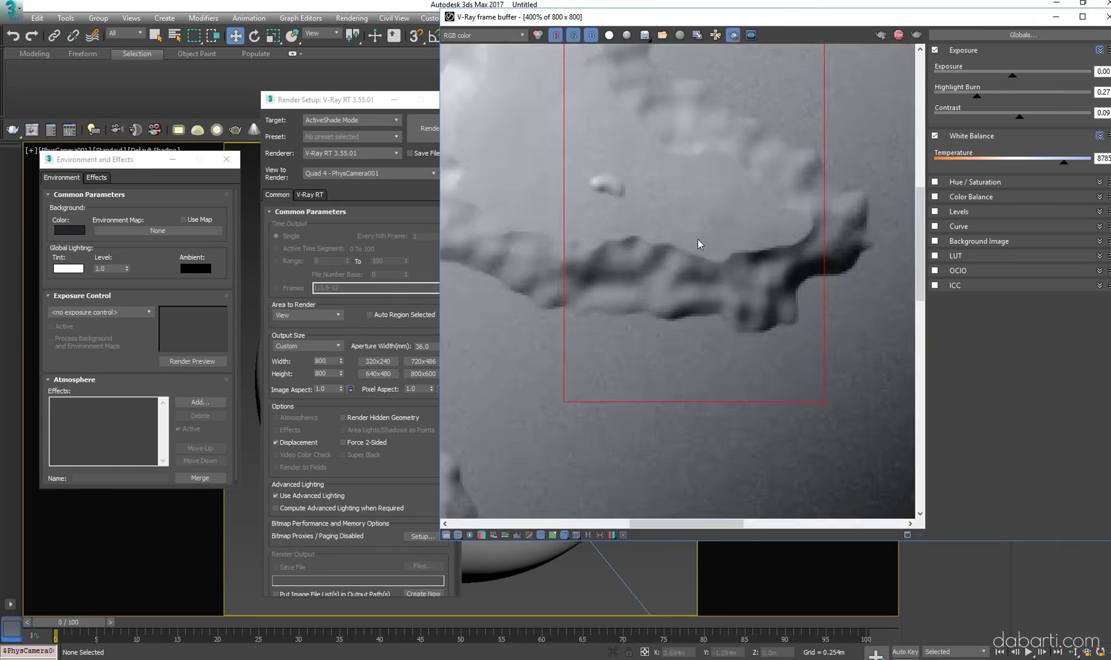
{"action": "scroll", "coordinate": [698, 239], "scroll_direction": "down", "scroll_amount": 2}
{"action": "left_click_drag", "start_coordinate": [679, 117], "coordinate": [752, 333]}
{"action": "left_click_drag", "start_coordinate": [640, 145], "coordinate": [714, 273]}
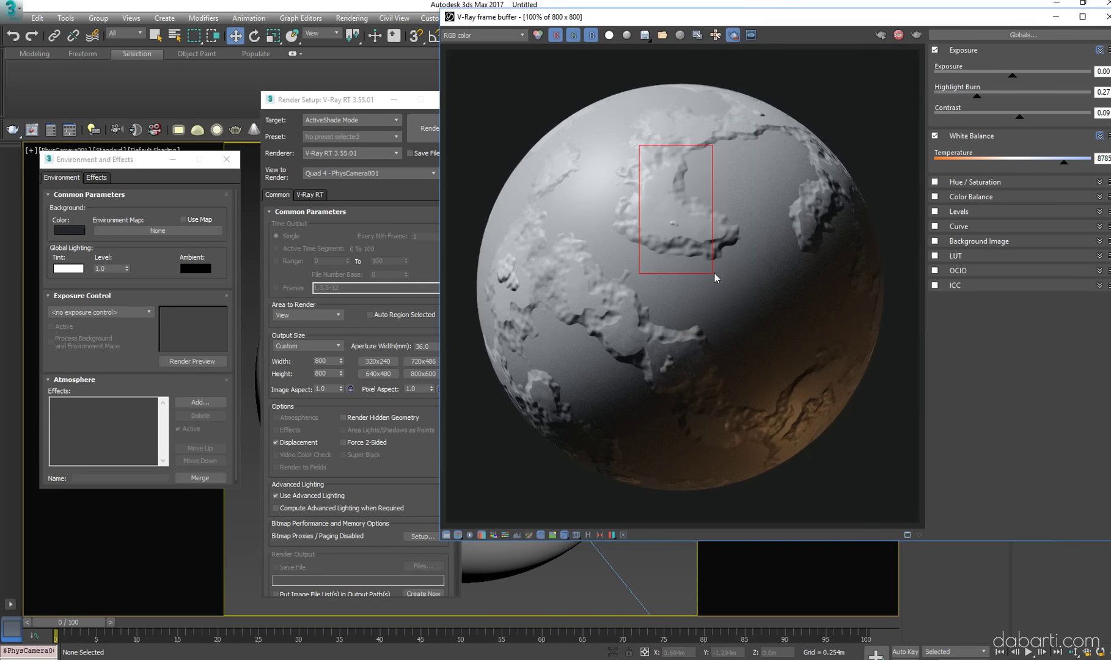
In the Slate material editor, move the Map #4 Noise node and show its parameters
{"action": "key", "text": "m"}
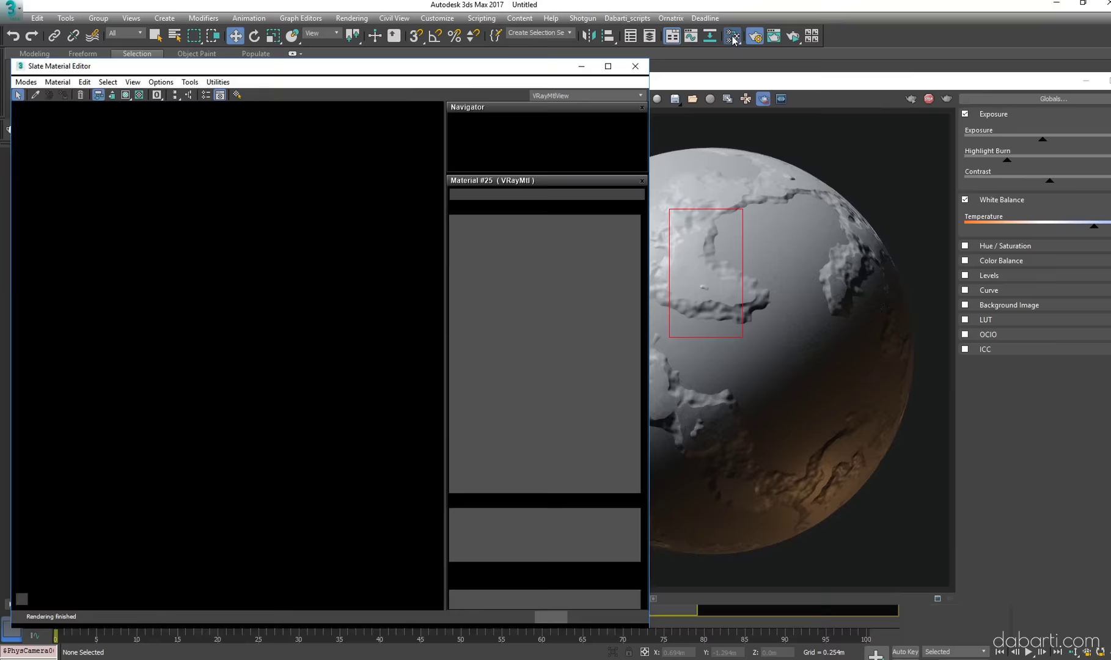
{"action": "left_click_drag", "start_coordinate": [196, 261], "coordinate": [297, 261]}
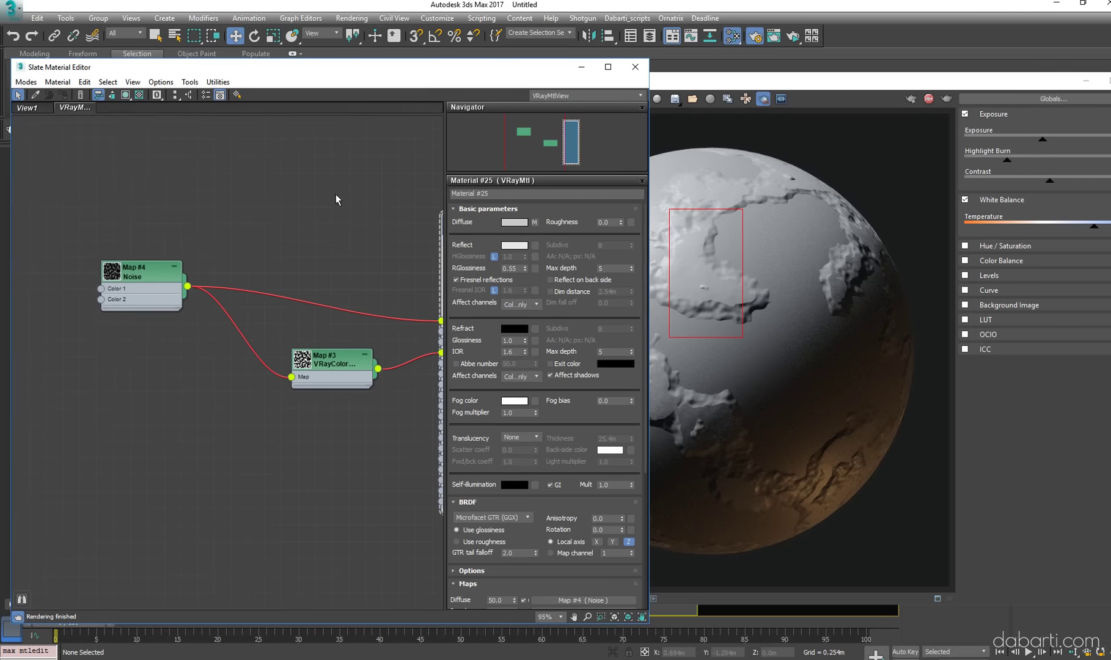
{"action": "left_click_drag", "start_coordinate": [168, 301], "coordinate": [139, 274]}
{"action": "double_click", "coordinate": [139, 273]}
Rename the node view to Noises_Playground
{"action": "right_click", "coordinate": [68, 107]}
{"action": "left_click", "coordinate": [92, 125]}
{"action": "type", "text": "Noises_Playg"}
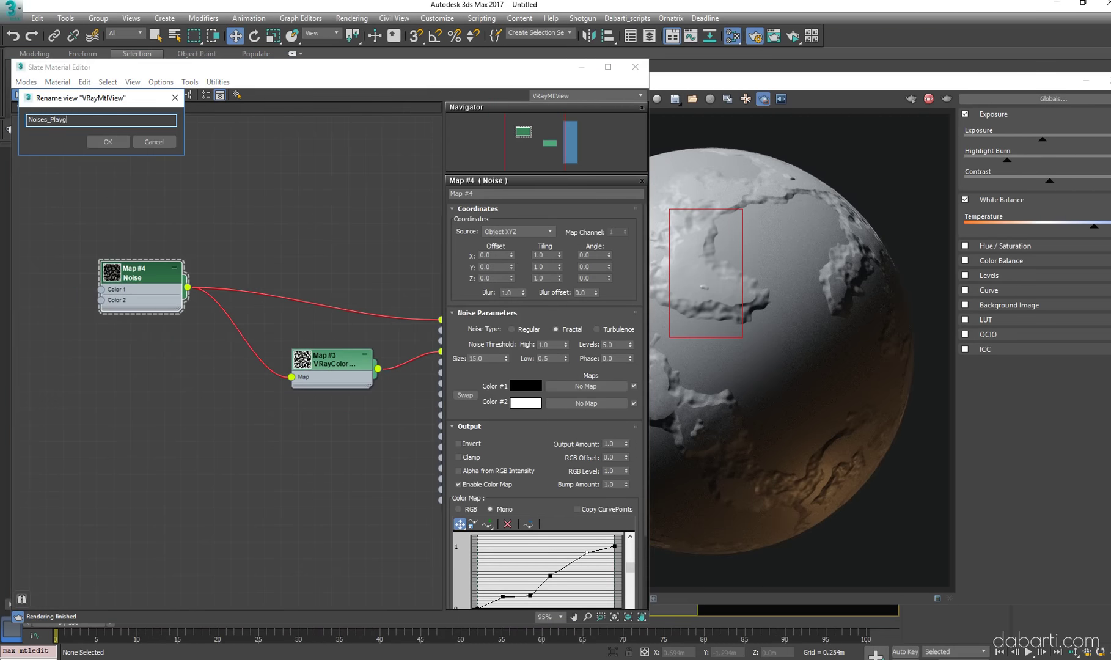
{"action": "type", "text": "round"}
{"action": "key", "text": "Return"}
Open Material #25's parameters and rename the V-Ray material to v001
{"action": "middle_click_drag", "start_coordinate": [247, 157], "coordinate": [123, 89]}
{"action": "scroll", "coordinate": [384, 195], "scroll_direction": "down", "scroll_amount": 1}
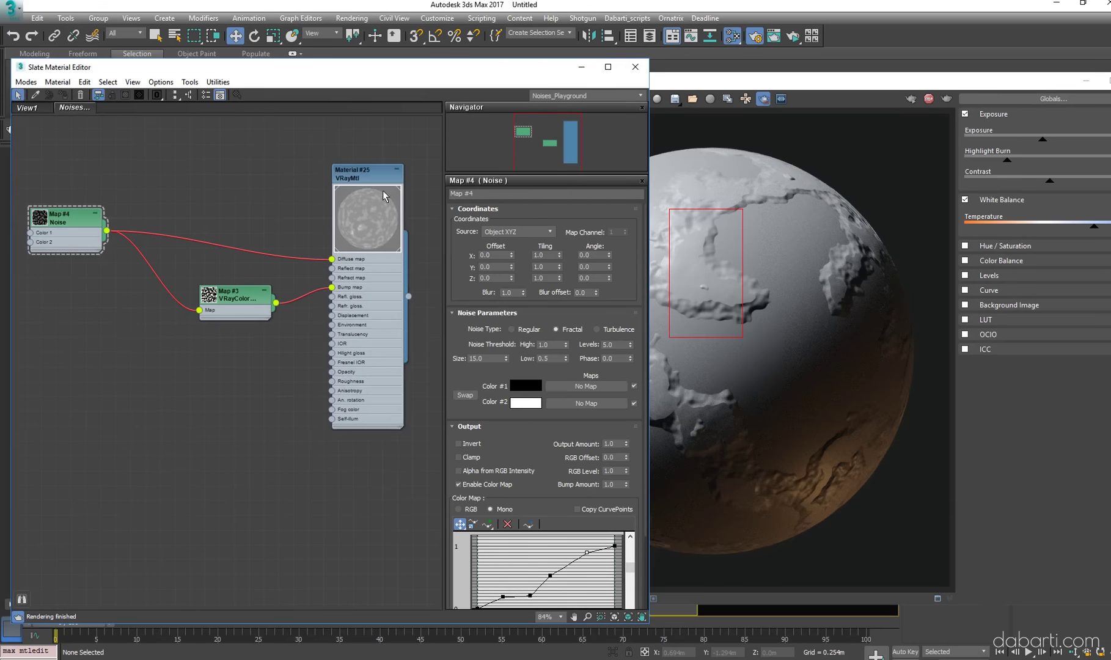
{"action": "double_click", "coordinate": [384, 195]}
{"action": "type", "text": "V"}
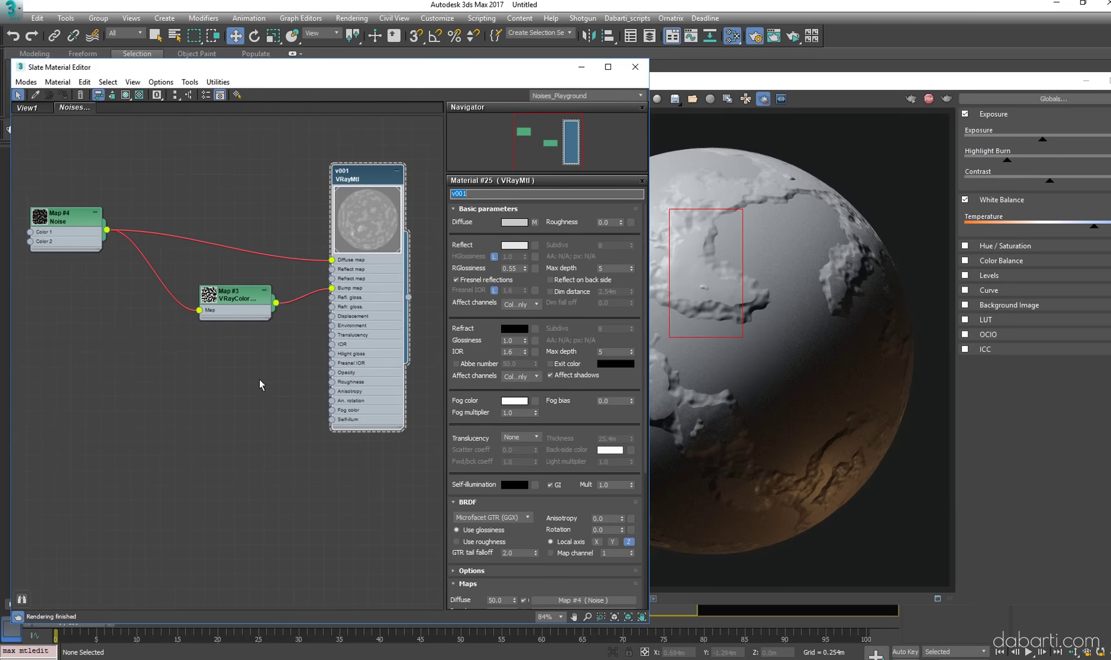
{"action": "middle_click_drag", "start_coordinate": [260, 384], "coordinate": [284, 383]}
Redraw the render region on the sphere's right side
{"action": "left_click", "coordinate": [645, 203]}
{"action": "left_click_drag", "start_coordinate": [650, 186], "coordinate": [782, 322]}
{"action": "left_click_drag", "start_coordinate": [807, 187], "coordinate": [885, 344]}
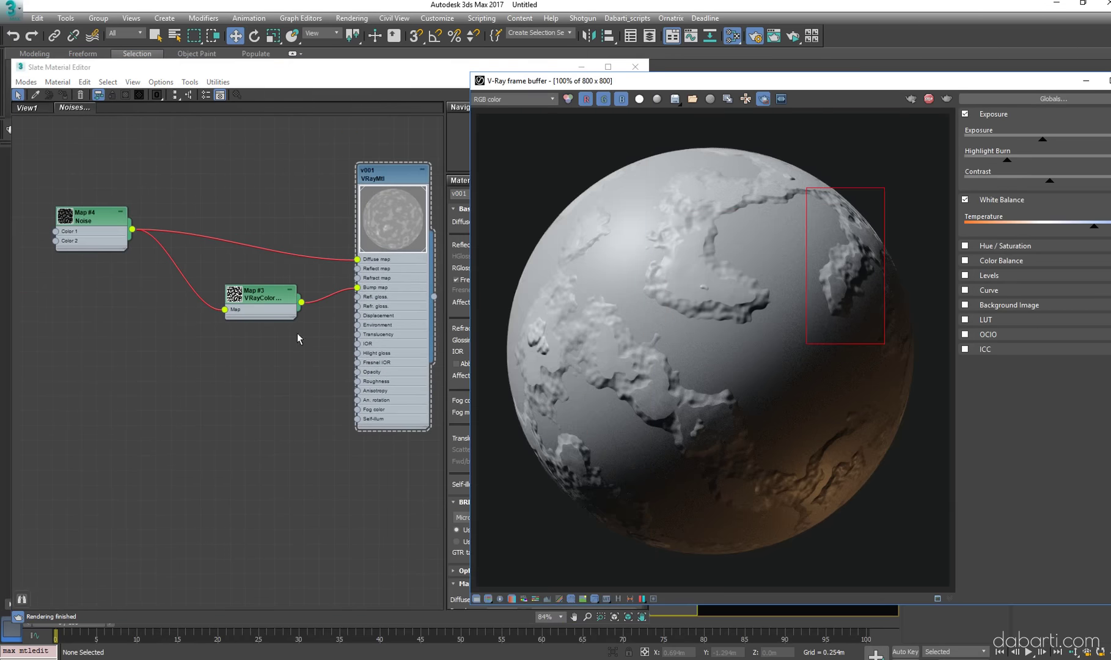
Reopen the Noise map parameters and scroll down to the Color Map curve
{"action": "left_click", "coordinate": [297, 338]}
{"action": "middle_click_drag", "start_coordinate": [168, 340], "coordinate": [202, 395]}
{"action": "double_click", "coordinate": [122, 272]}
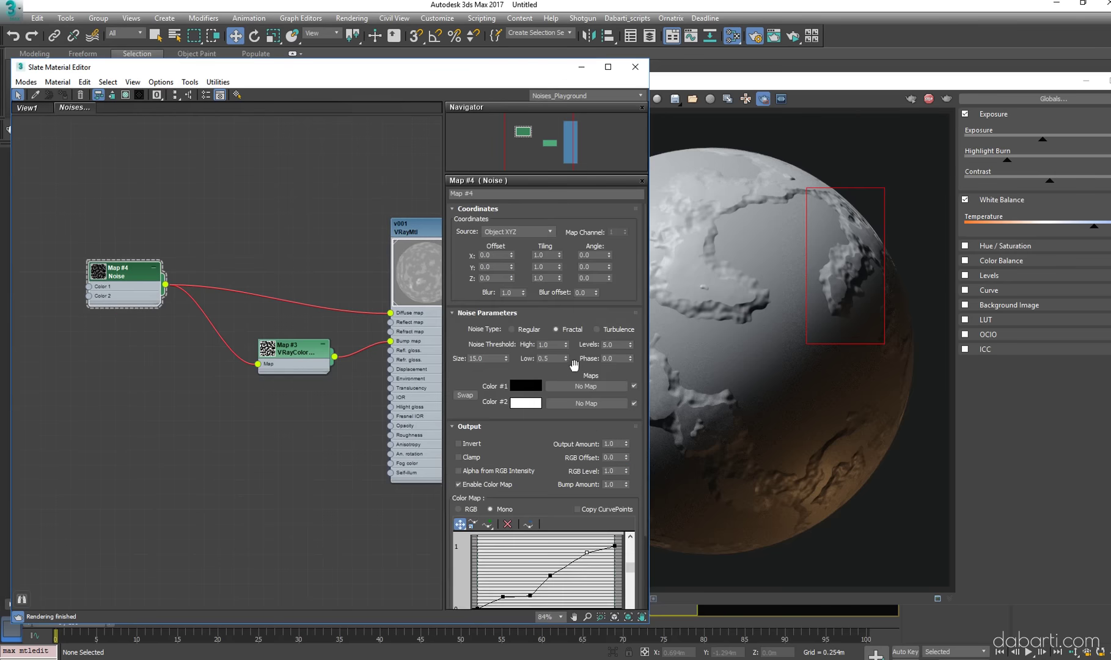
{"action": "left_click_drag", "start_coordinate": [574, 365], "coordinate": [596, 279]}
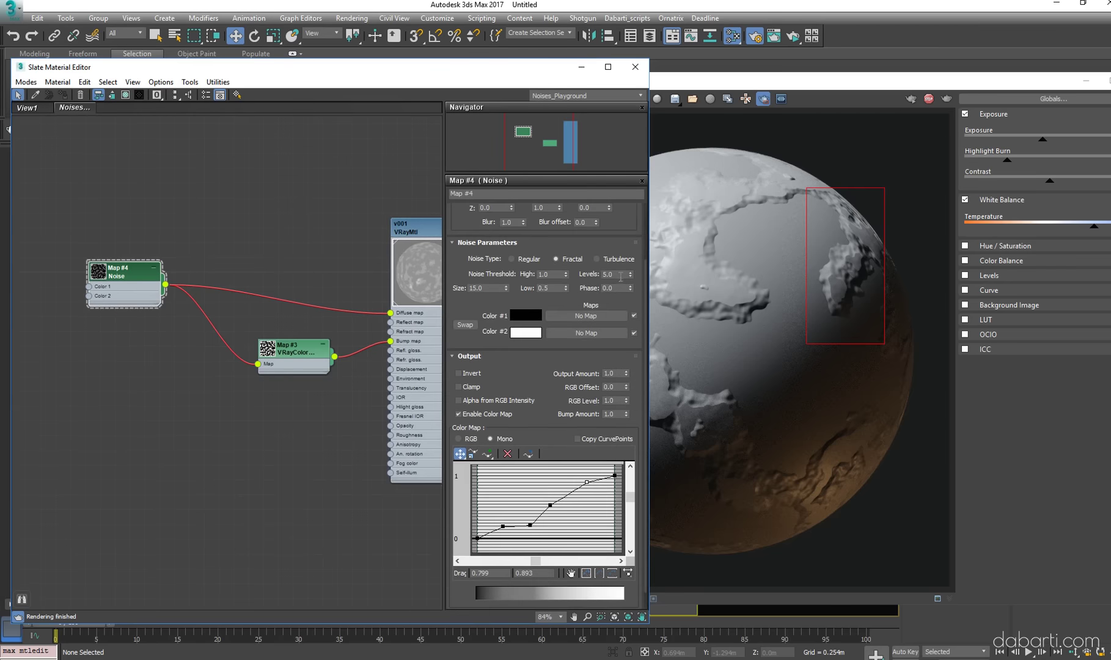
Raise the Noise levels to 10 and inspect the render
{"action": "type", "text": "10"}
{"action": "key", "text": "Return"}
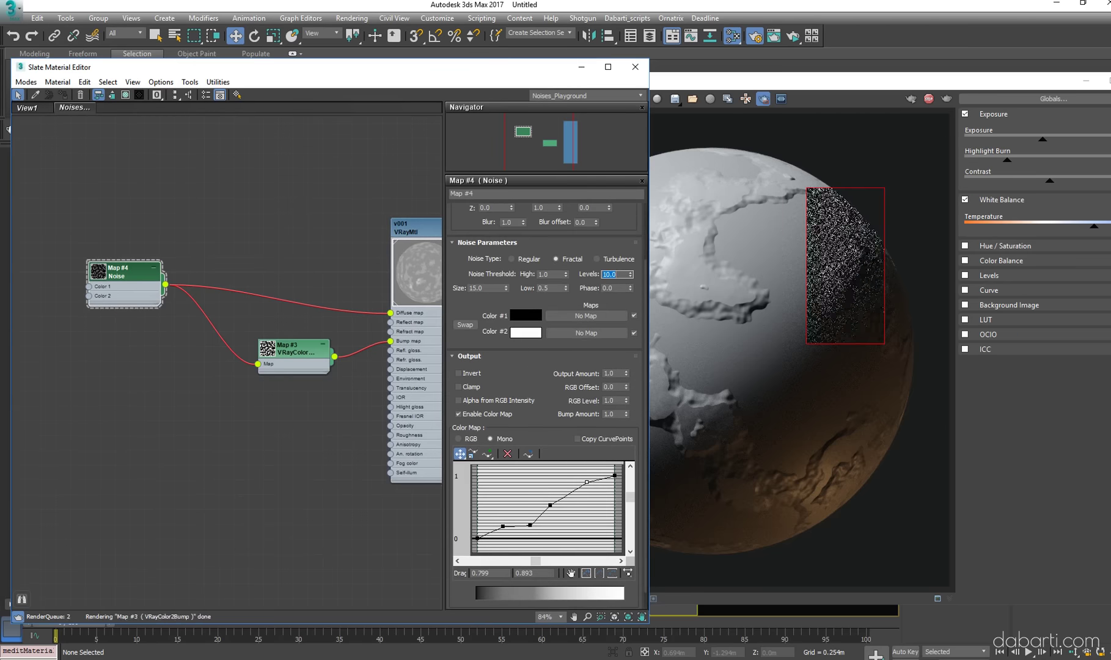
{"action": "left_click", "coordinate": [855, 239]}
{"action": "scroll", "coordinate": [697, 286], "scroll_direction": "up", "scroll_amount": 2}
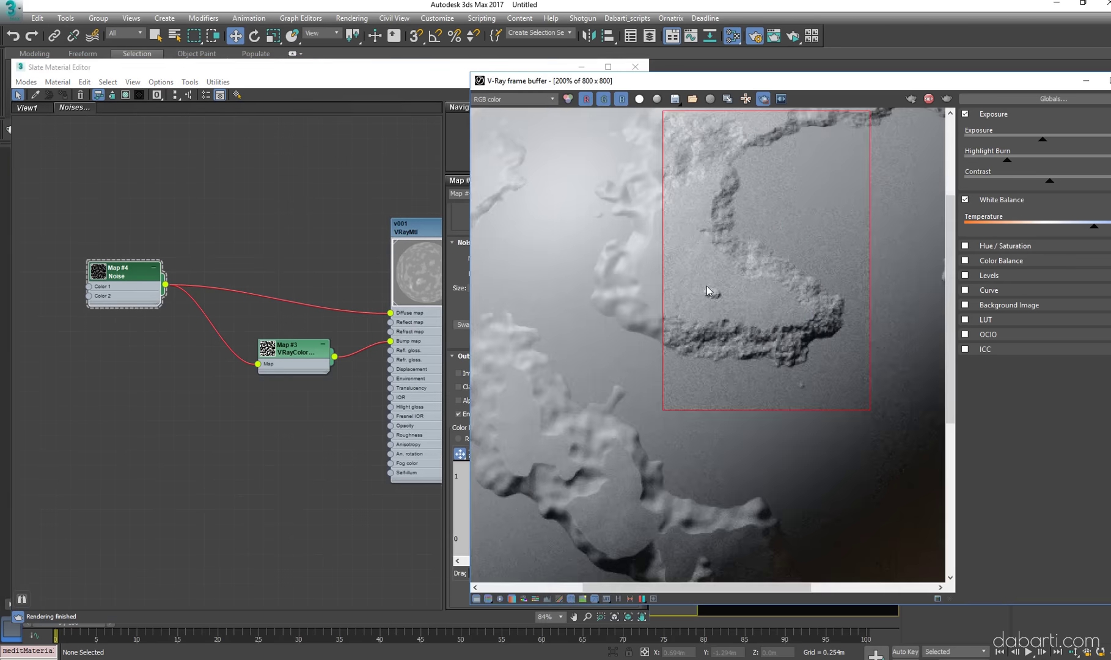
{"action": "scroll", "coordinate": [707, 290], "scroll_direction": "down", "scroll_amount": 2}
Lower a Noise colour-curve point and turn on Hue/Saturation correction in the frame buffer
{"action": "middle_click_drag", "start_coordinate": [326, 422], "coordinate": [290, 396]}
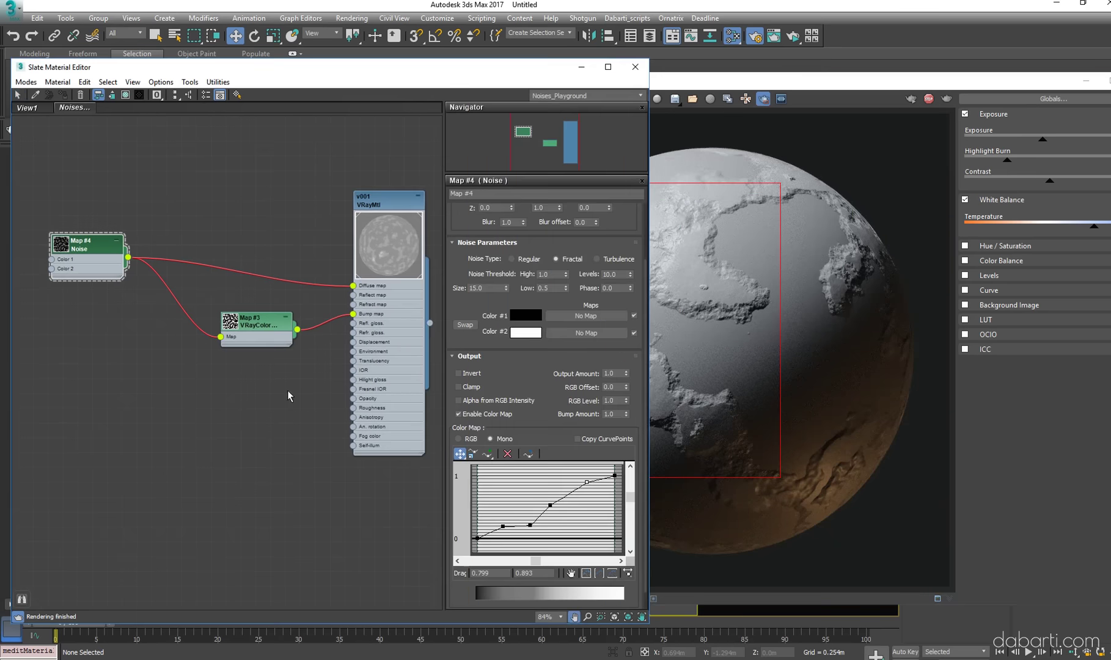
{"action": "left_click_drag", "start_coordinate": [589, 489], "coordinate": [593, 504]}
{"action": "left_click", "coordinate": [720, 390]}
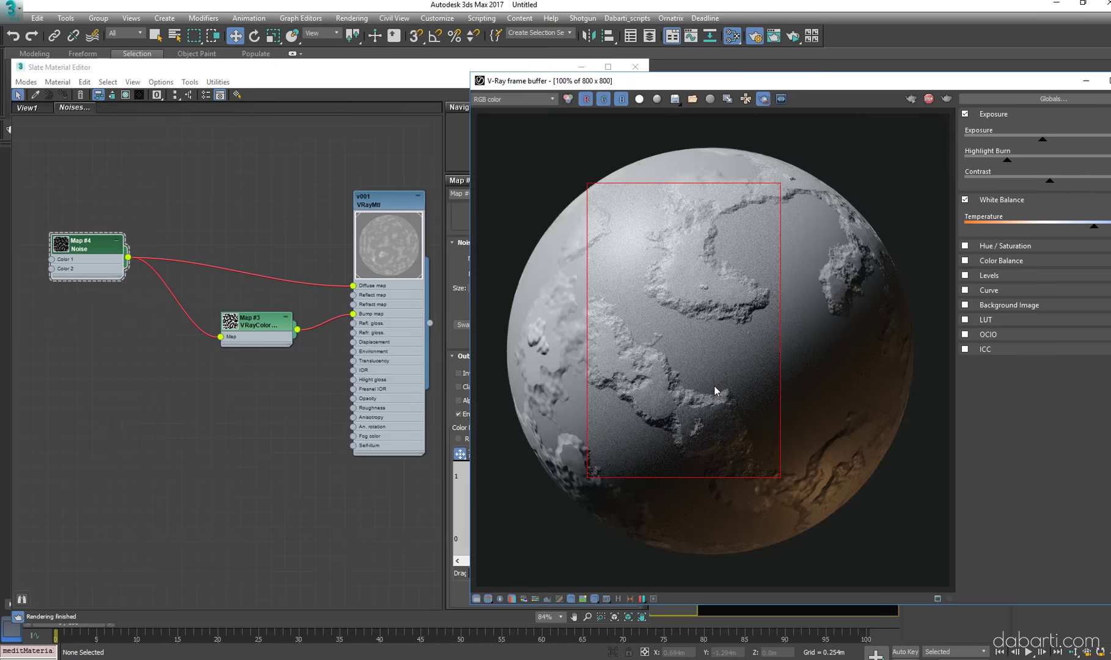
{"action": "left_click", "coordinate": [397, 517]}
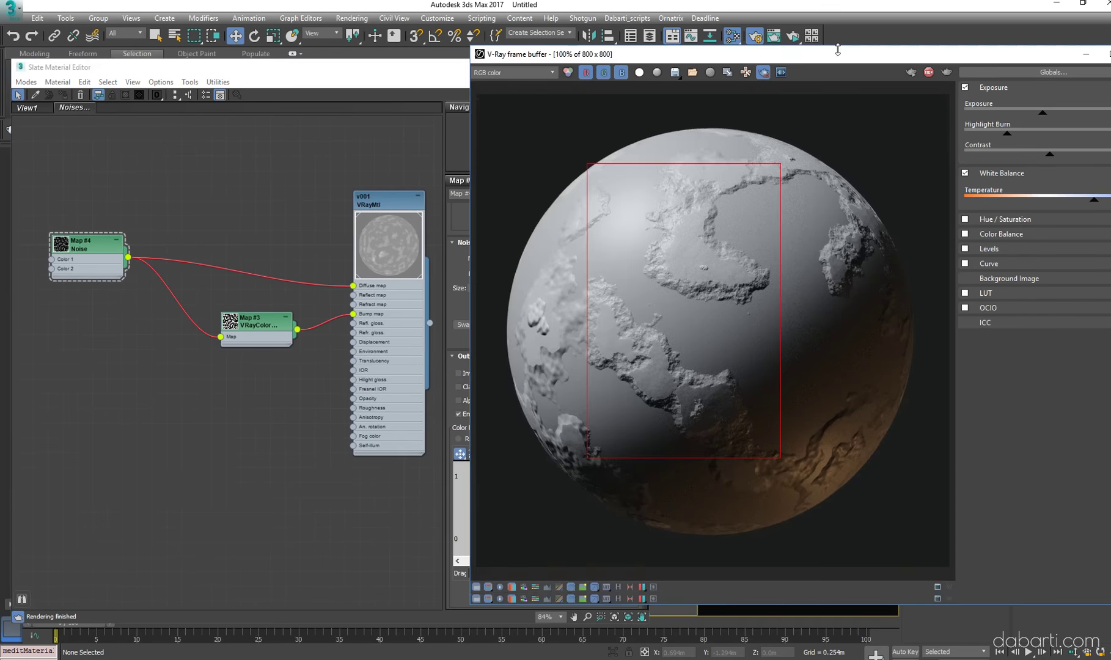
{"action": "left_click_drag", "start_coordinate": [854, 81], "coordinate": [678, 48]}
{"action": "left_click", "coordinate": [789, 213]}
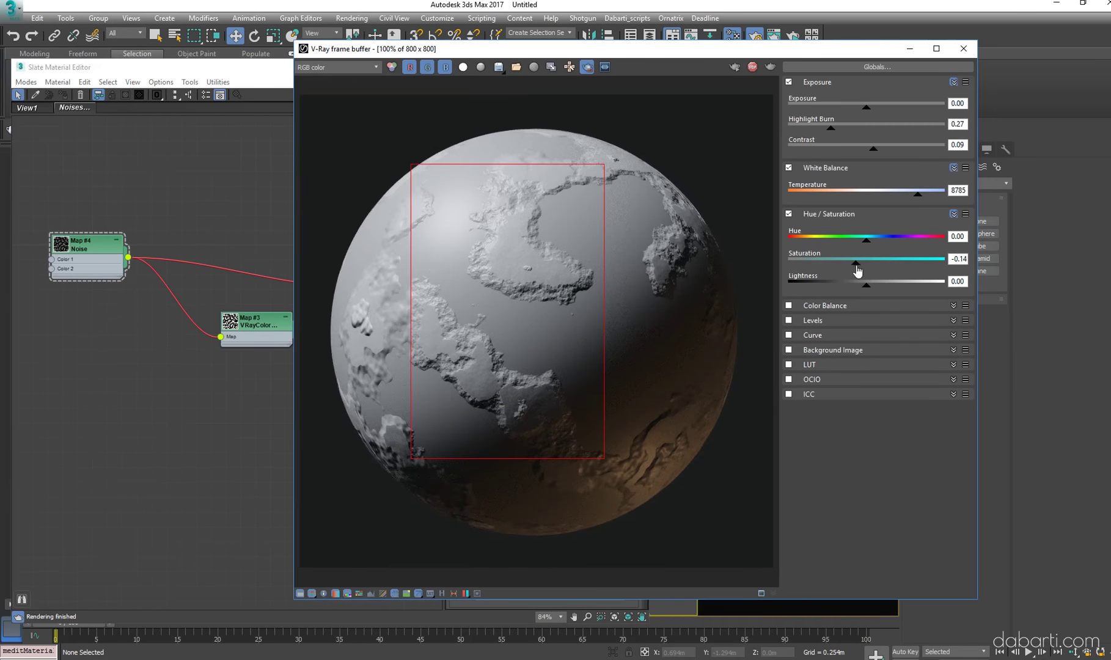
Apply highlight colour balance (cyan/red -0.39, yellow/blue 0.37), highlight burn 0.38 and contrast 0.16
{"action": "left_click_drag", "start_coordinate": [866, 287], "coordinate": [865, 288]}
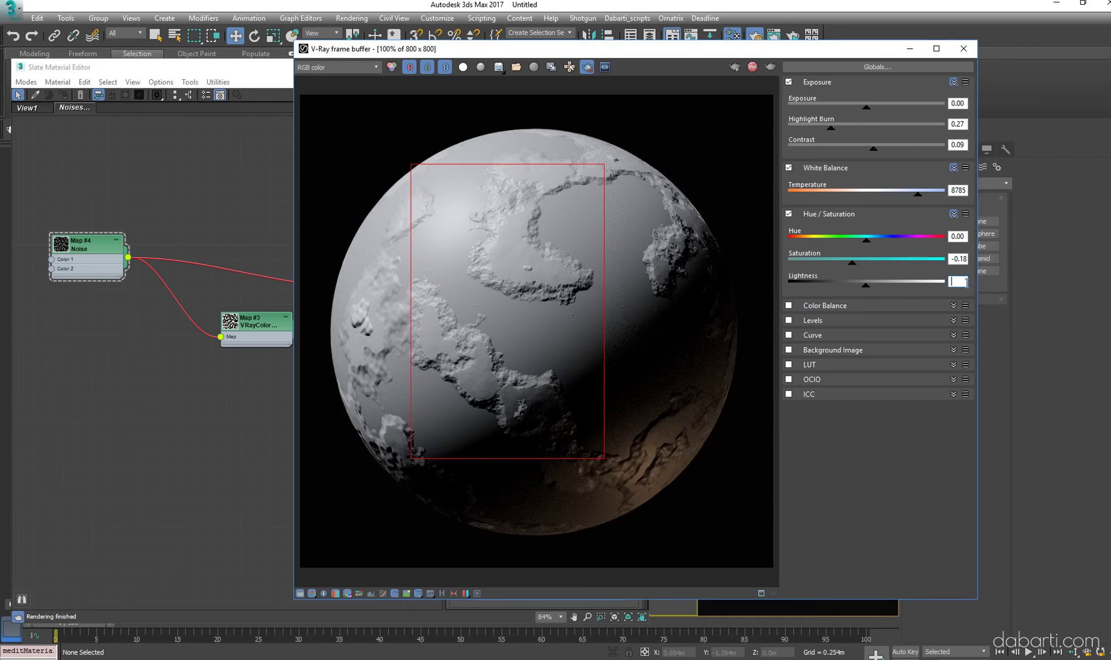
{"action": "left_click", "coordinate": [788, 305]}
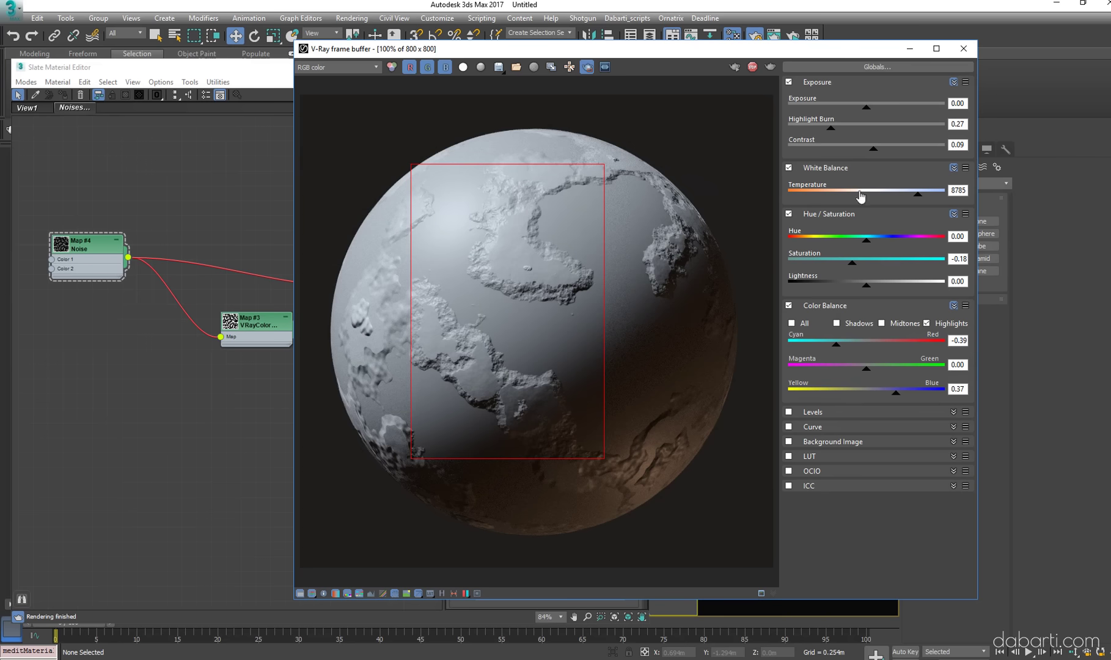
{"action": "left_click_drag", "start_coordinate": [788, 130], "coordinate": [842, 131]}
{"action": "left_click_drag", "start_coordinate": [894, 150], "coordinate": [880, 149]}
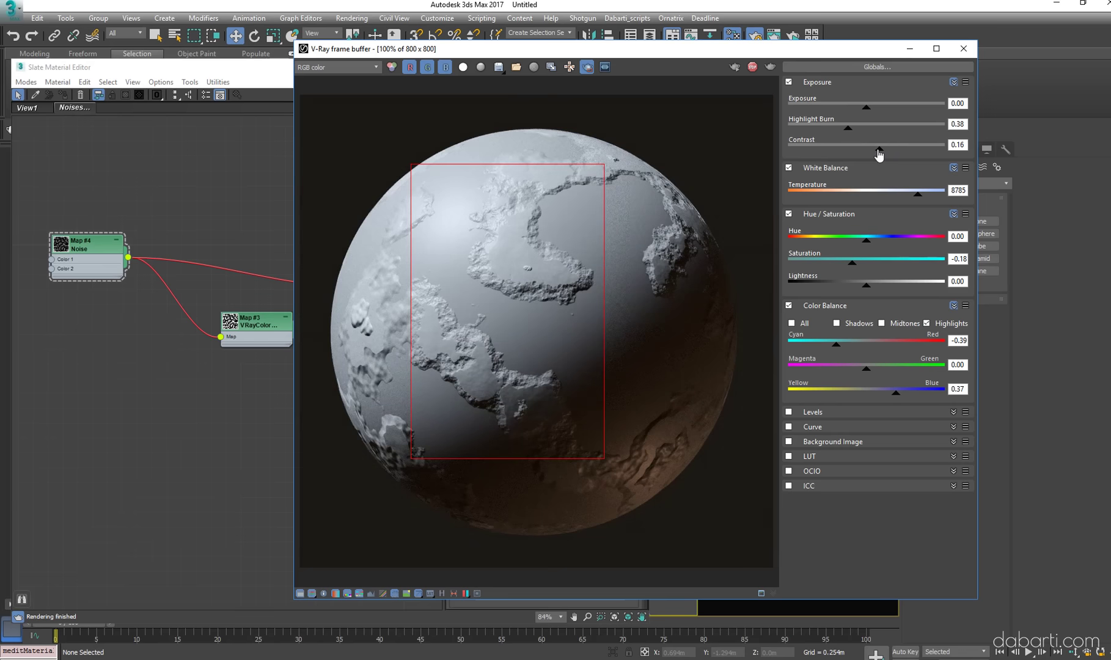
Redraw render regions at the sphere's lower right and upper left
{"action": "left_click_drag", "start_coordinate": [598, 323], "coordinate": [697, 544]}
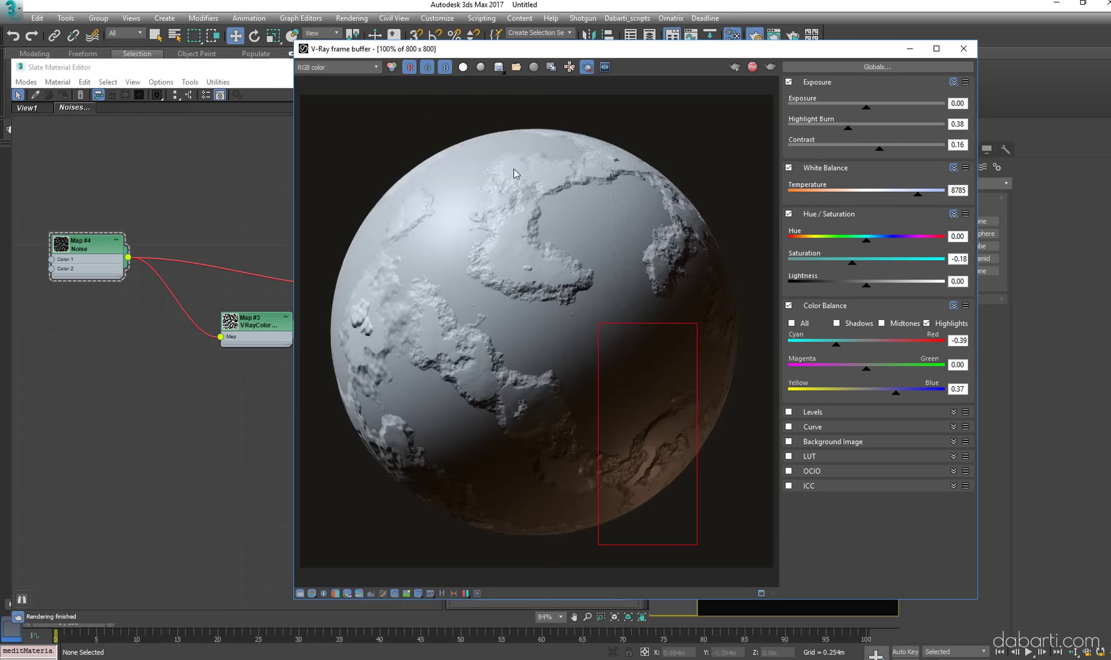
{"action": "left_click_drag", "start_coordinate": [414, 113], "coordinate": [588, 335]}
{"action": "left_click", "coordinate": [269, 278]}
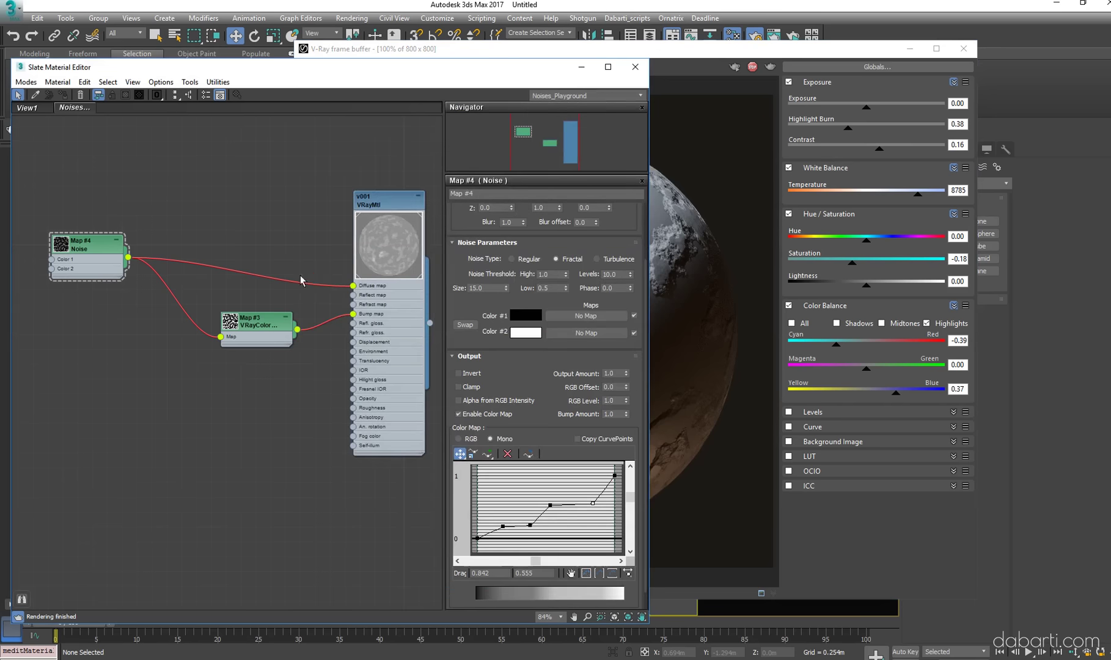
Open the V-Ray material's diffuse colour picker and close it unchanged
{"action": "double_click", "coordinate": [411, 225]}
{"action": "left_click", "coordinate": [514, 222]}
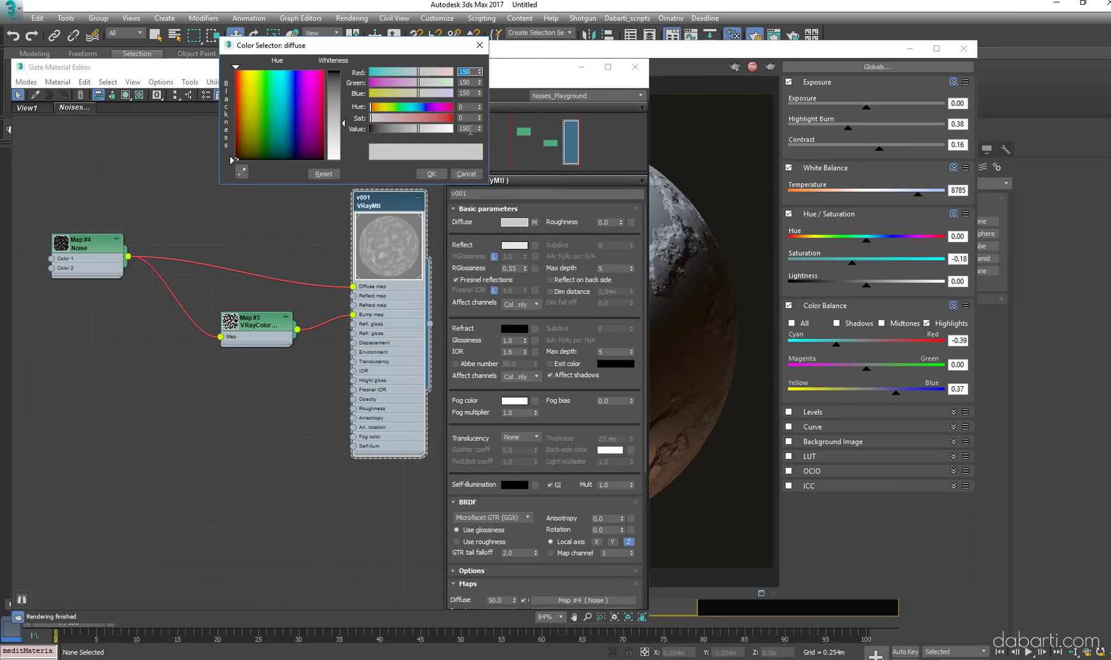
{"action": "left_click", "coordinate": [431, 173]}
Draw test render regions on the sphere's upper part, centre and left side
{"action": "left_click", "coordinate": [667, 261]}
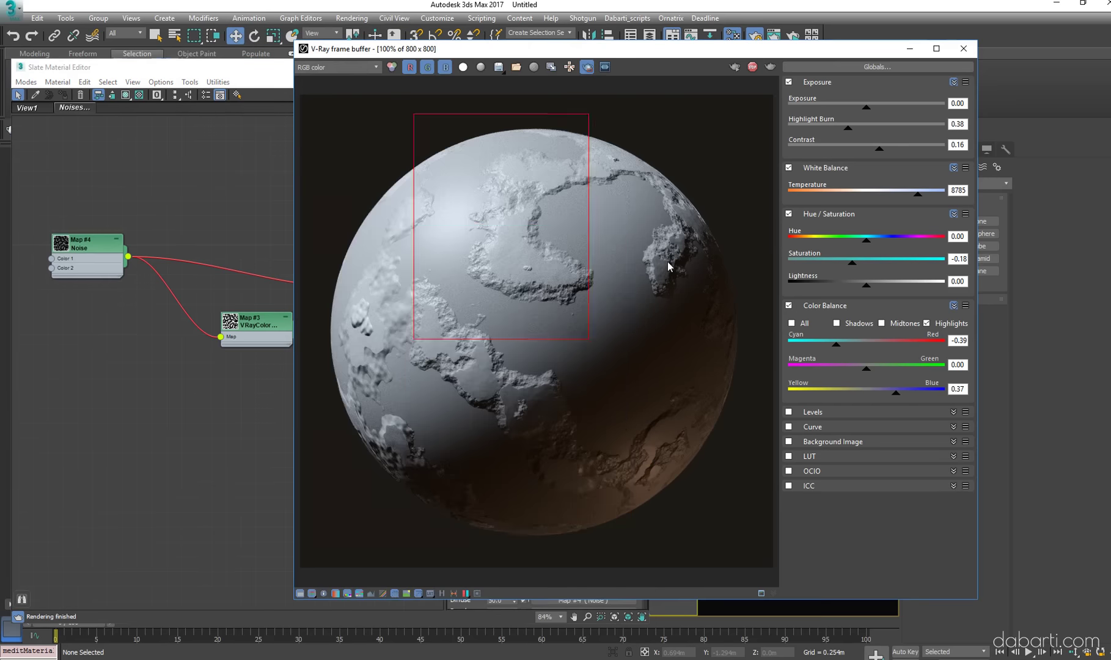
{"action": "left_click_drag", "start_coordinate": [403, 224], "coordinate": [631, 529]}
{"action": "left_click_drag", "start_coordinate": [578, 54], "coordinate": [664, 61]}
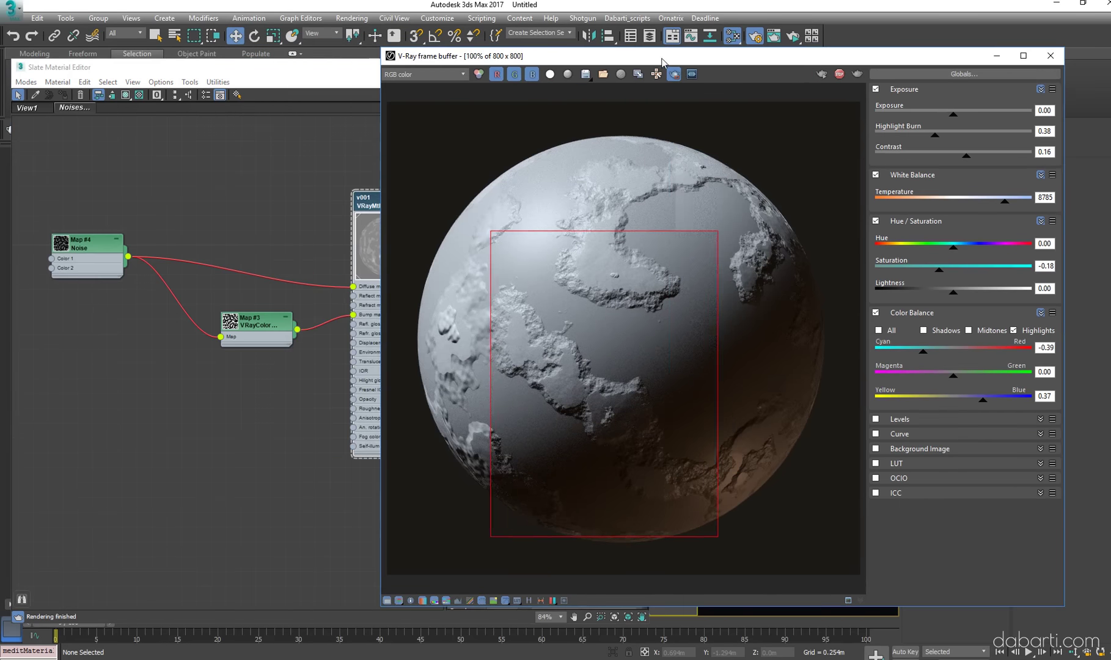
{"action": "left_click_drag", "start_coordinate": [670, 151], "coordinate": [806, 391]}
{"action": "left_click_drag", "start_coordinate": [409, 179], "coordinate": [539, 379]}
{"action": "scroll", "coordinate": [469, 348], "scroll_direction": "up", "scroll_amount": 1}
{"action": "scroll", "coordinate": [470, 348], "scroll_direction": "down", "scroll_amount": 1}
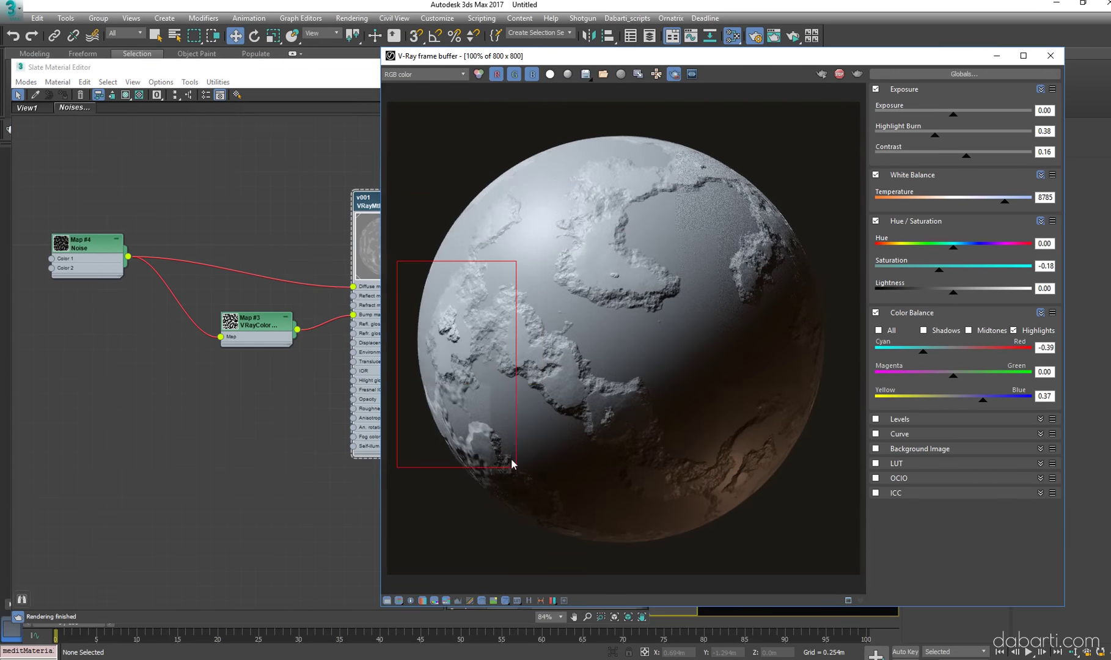
Arrange the frame buffer to the right of the material editor and show the render history
{"action": "left_click_drag", "start_coordinate": [686, 62], "coordinate": [834, 62]}
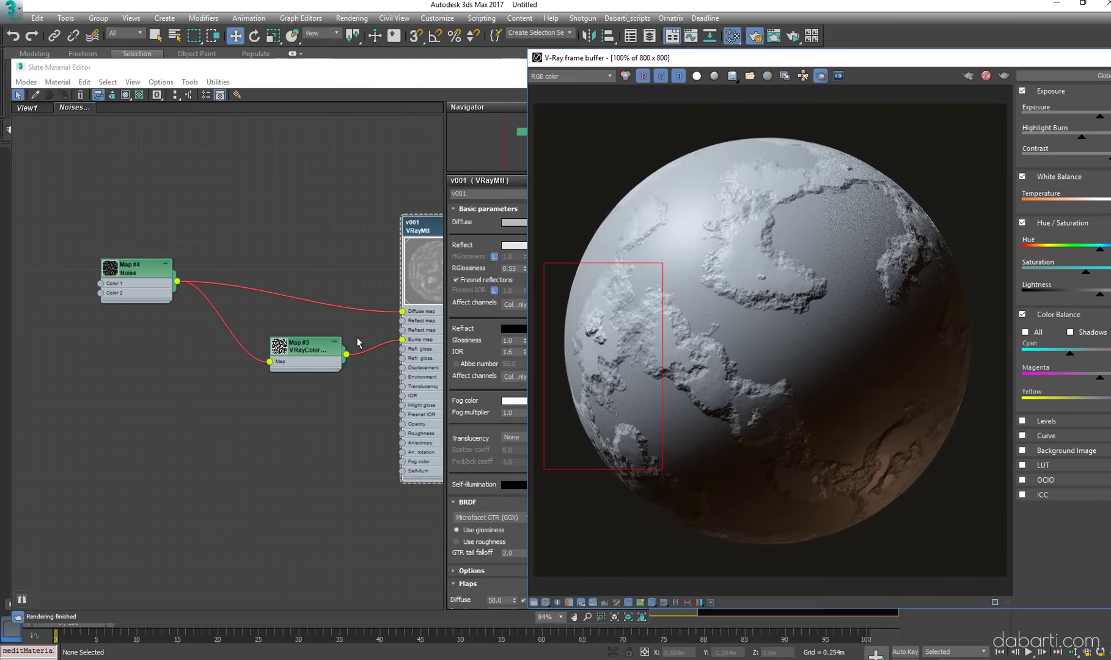
{"action": "left_click", "coordinate": [489, 293]}
{"action": "middle_click_drag", "start_coordinate": [275, 184], "coordinate": [203, 183]}
{"action": "left_click", "coordinate": [950, 89]}
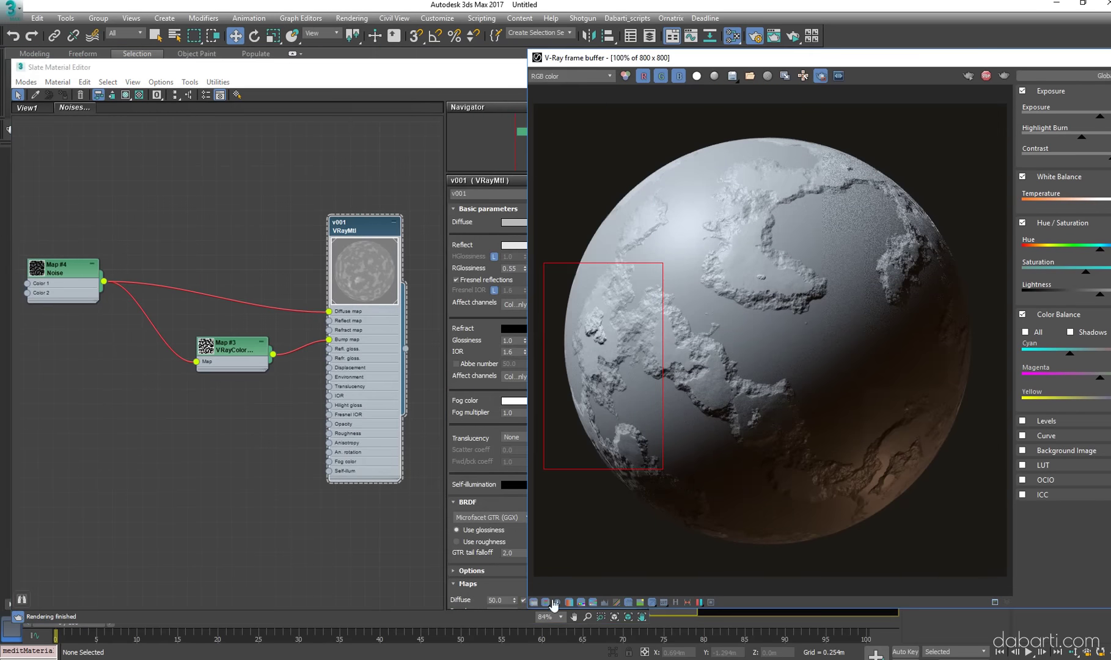
{"action": "left_click_drag", "start_coordinate": [744, 66], "coordinate": [843, 66]}
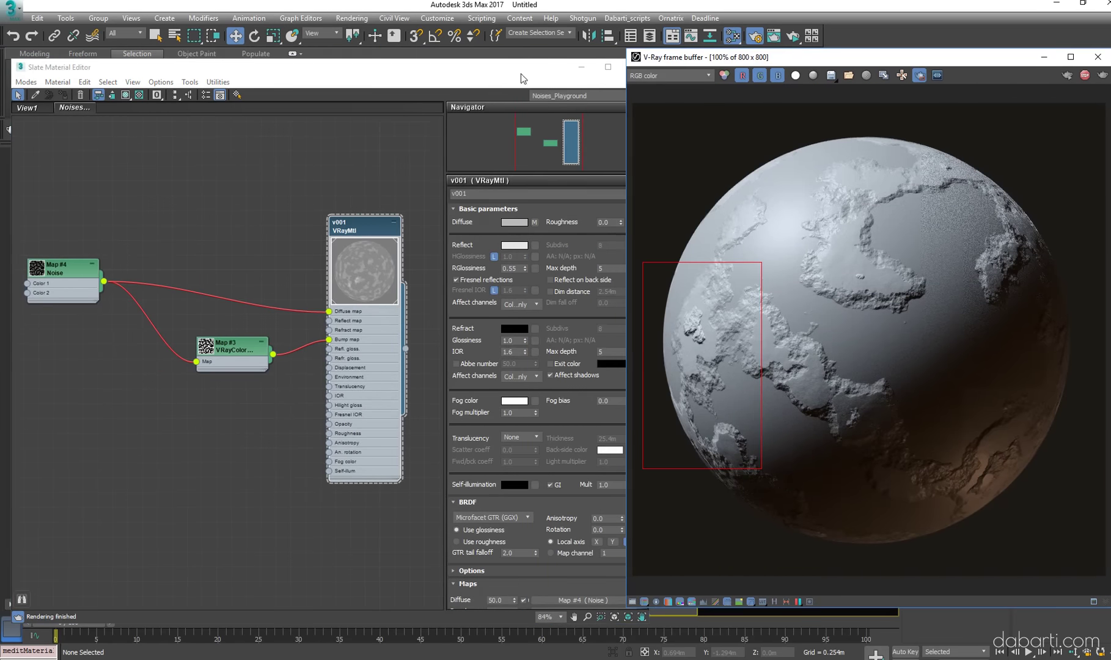
{"action": "left_click_drag", "start_coordinate": [521, 73], "coordinate": [496, 57]}
{"action": "left_click_drag", "start_coordinate": [866, 125], "coordinate": [995, 258]}
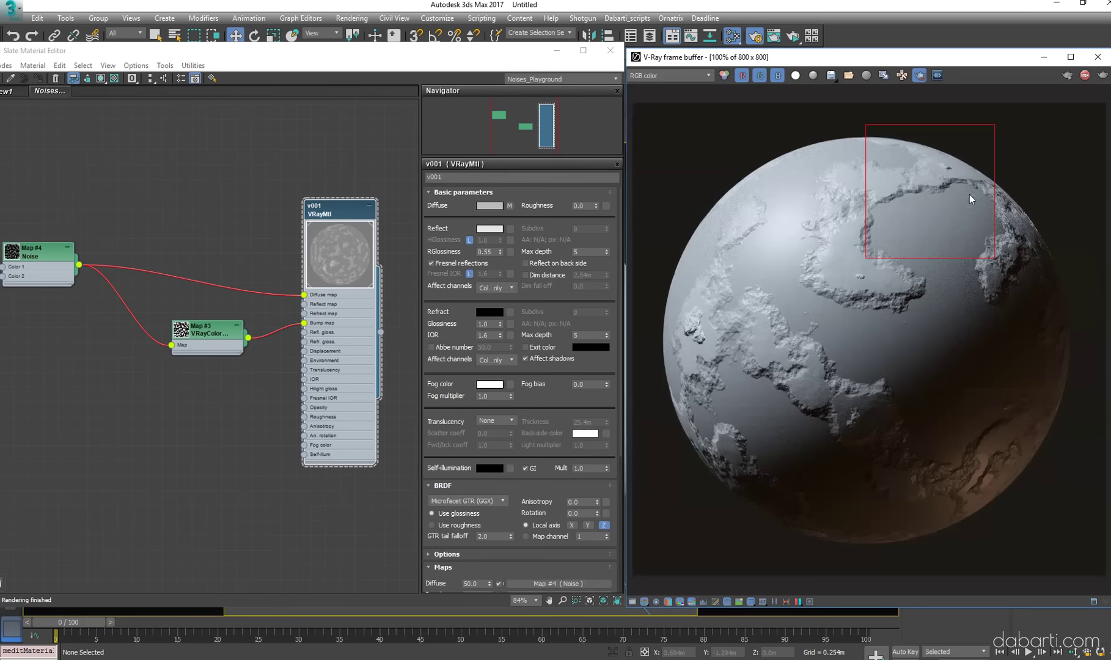
{"action": "left_click", "coordinate": [775, 603]}
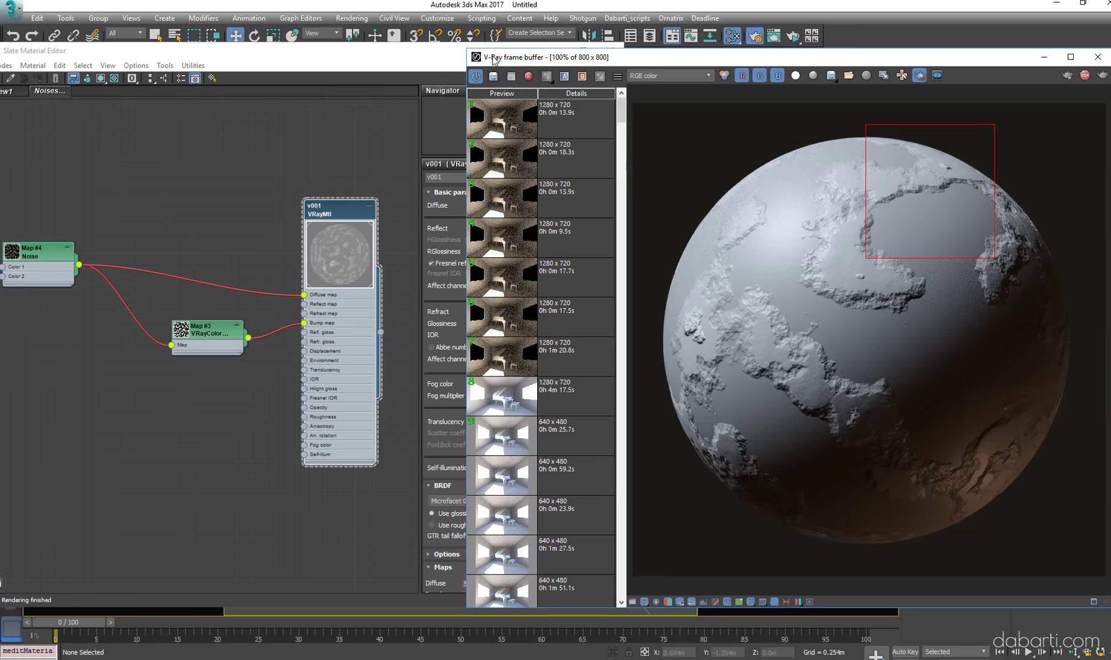
Clear the render history via its settings
{"action": "left_click_drag", "start_coordinate": [493, 59], "coordinate": [471, 57]}
{"action": "left_click", "coordinate": [595, 72]}
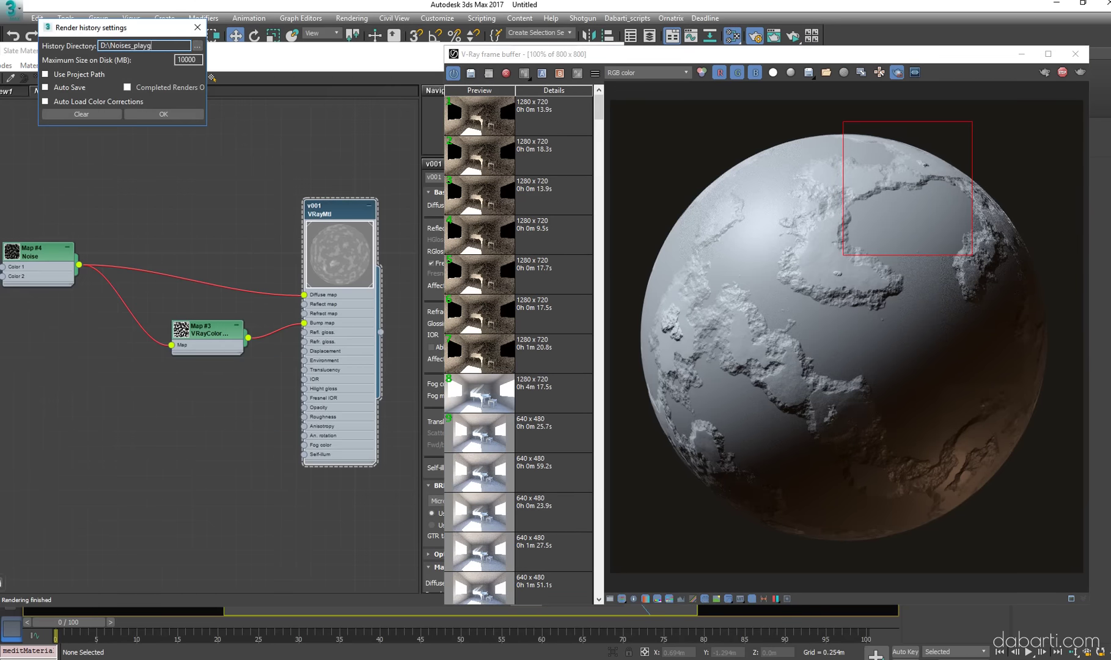
{"action": "left_click", "coordinate": [163, 114]}
{"action": "left_click", "coordinate": [611, 387]}
Save the current render to history, then render the full frame with region rendering off
{"action": "left_click", "coordinate": [472, 78]}
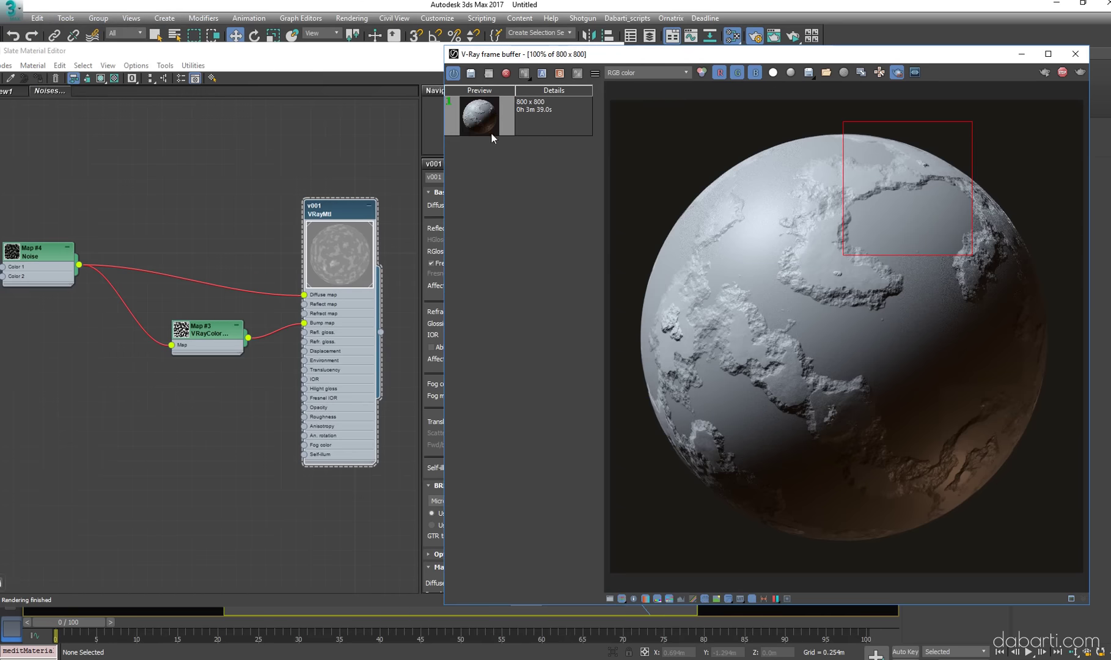
{"action": "left_click_drag", "start_coordinate": [944, 139], "coordinate": [1034, 343]}
{"action": "left_click", "coordinate": [896, 73]}
{"action": "left_click", "coordinate": [755, 38]}
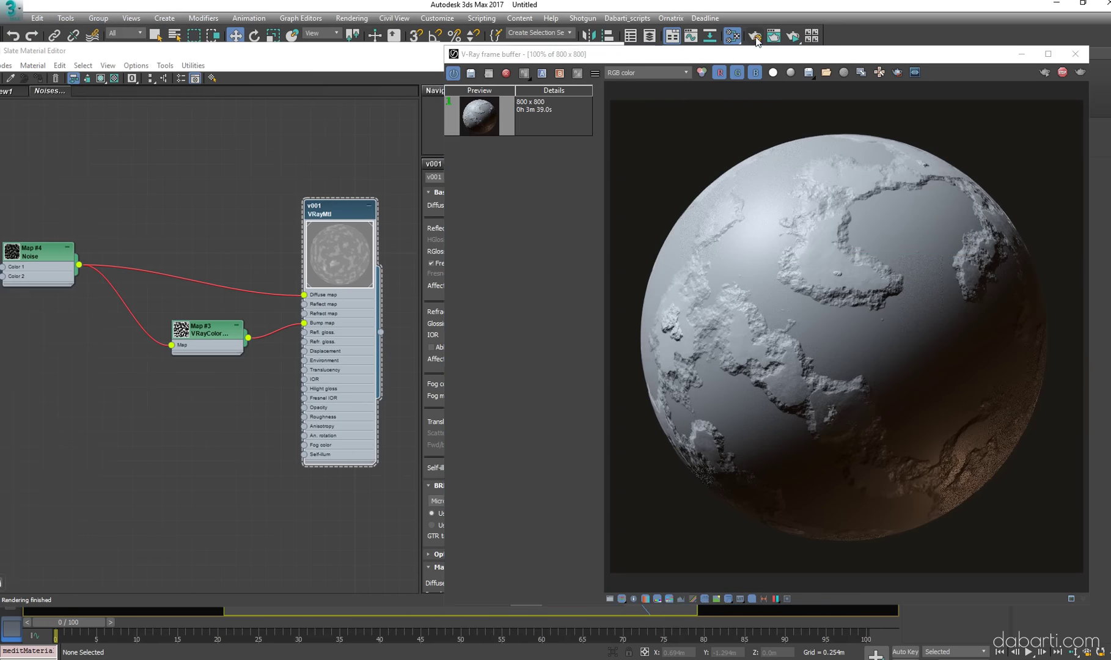
{"action": "key", "text": "F10"}
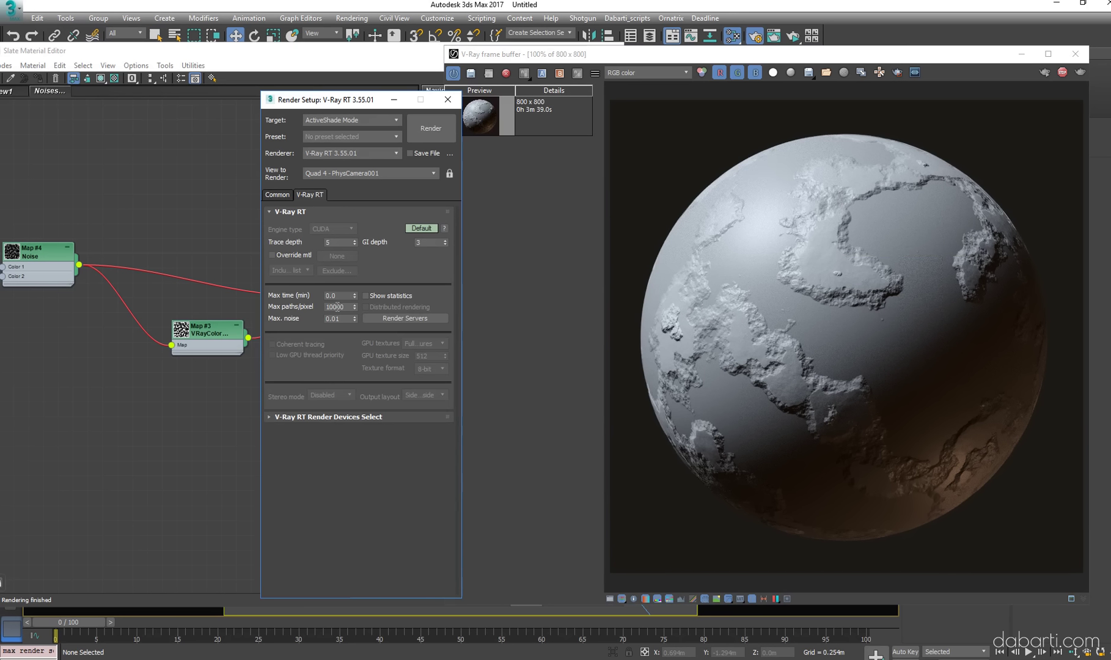
Set V-Ray RT to 10,000 max paths, max noise 0.015, and Progressive RPP off
{"action": "key", "text": "Tab"}
{"action": "type", "text": "0.015"}
{"action": "left_click", "coordinate": [334, 306]}
{"action": "left_click", "coordinate": [428, 228]}
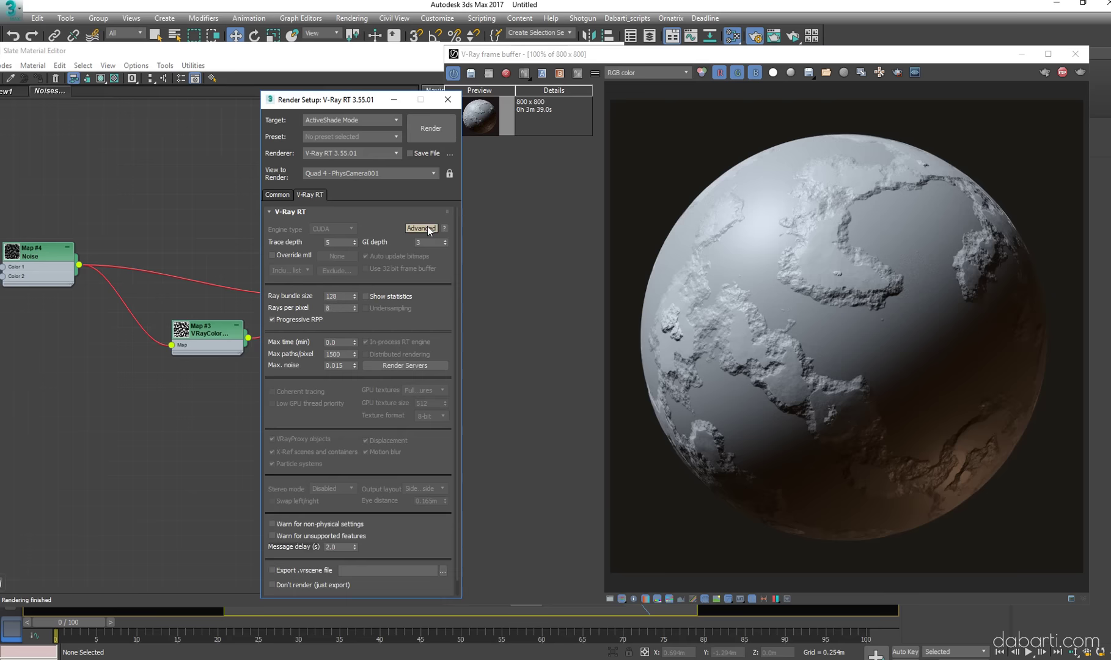
{"action": "left_click", "coordinate": [308, 321]}
Set V-Ray RT GI depth to 0 and close the render settings
{"action": "scroll", "coordinate": [837, 308], "scroll_direction": "up", "scroll_amount": 1}
{"action": "scroll", "coordinate": [837, 308], "scroll_direction": "down", "scroll_amount": 1}
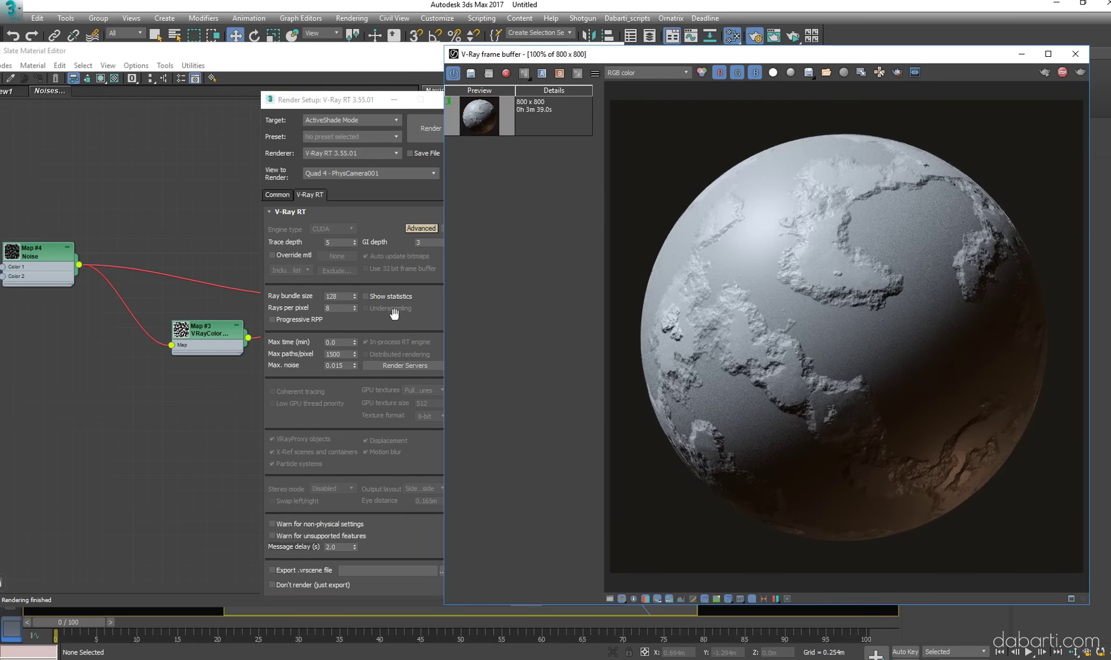
{"action": "left_click_drag", "start_coordinate": [395, 313], "coordinate": [424, 298]}
{"action": "left_click", "coordinate": [446, 101]}
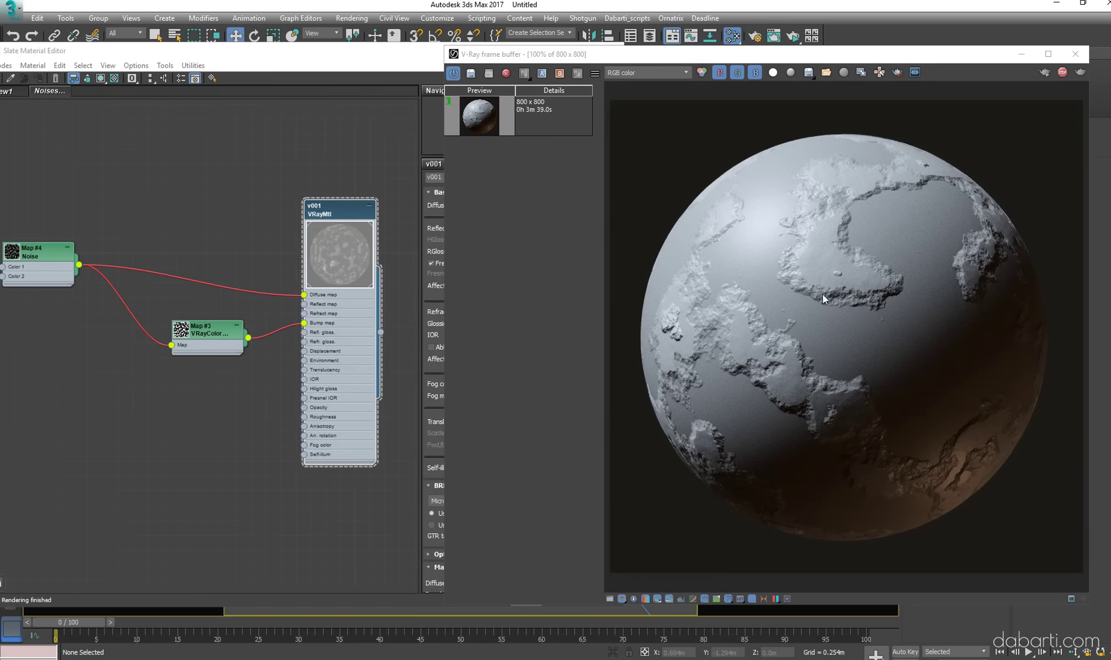
{"action": "left_click", "coordinate": [756, 37]}
{"action": "right_click", "coordinate": [446, 244]}
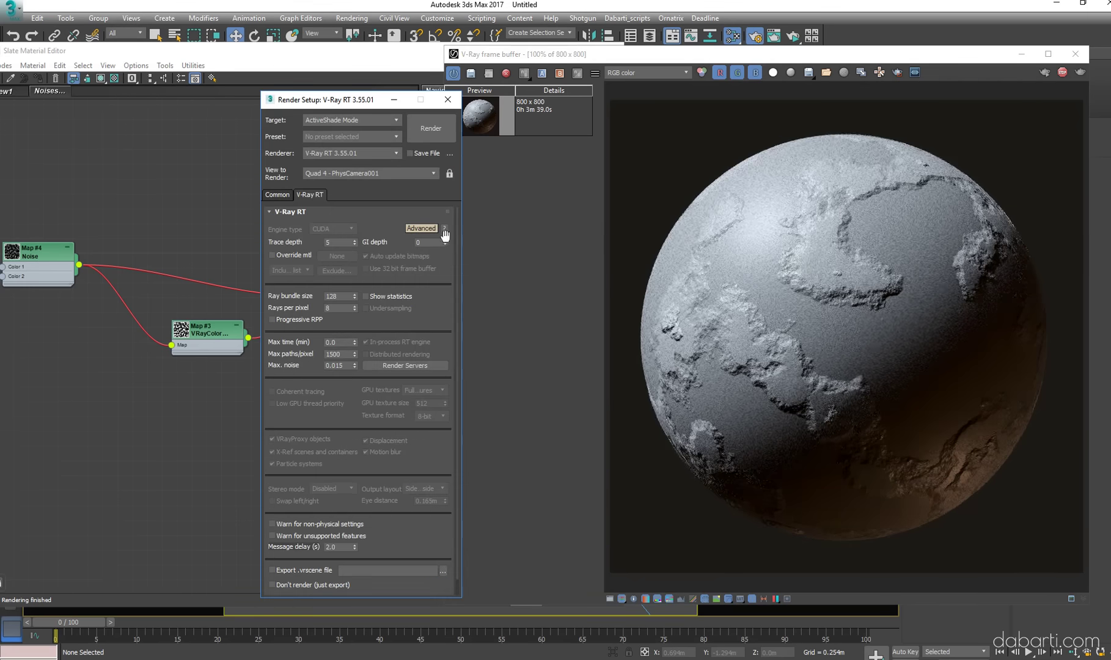
{"action": "left_click", "coordinate": [448, 99]}
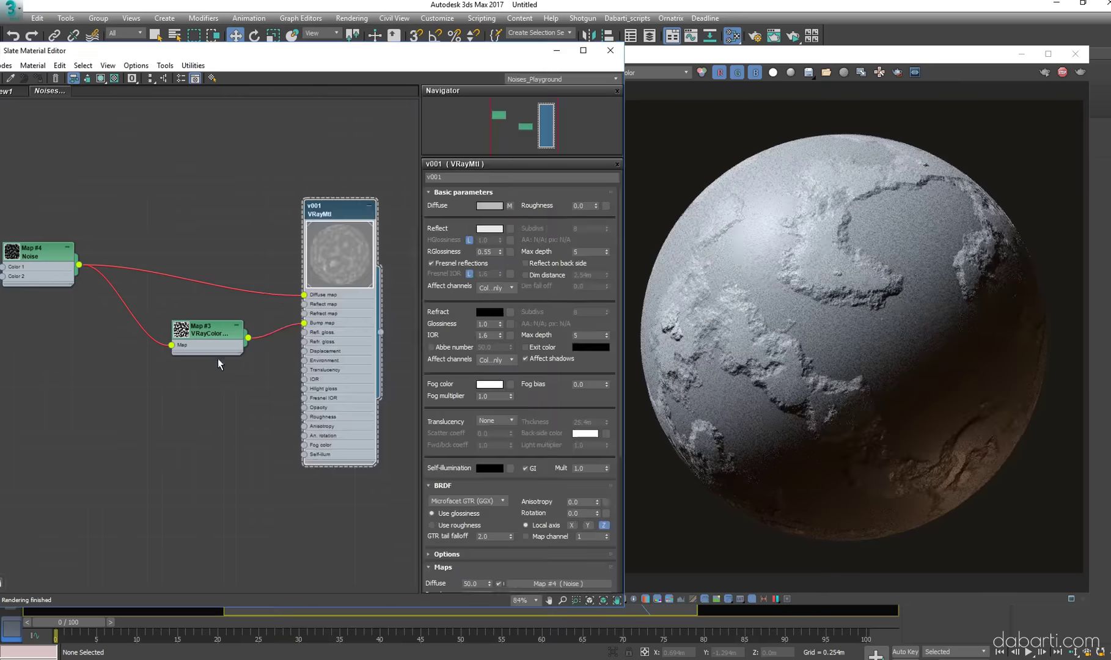
{"action": "mouse_move", "coordinate": [218, 360]}
{"action": "middle_mouse_down"}
{"action": "mouse_move", "coordinate": [265, 357]}
{"action": "mouse_move", "coordinate": [193, 359]}
{"action": "middle_mouse_up"}
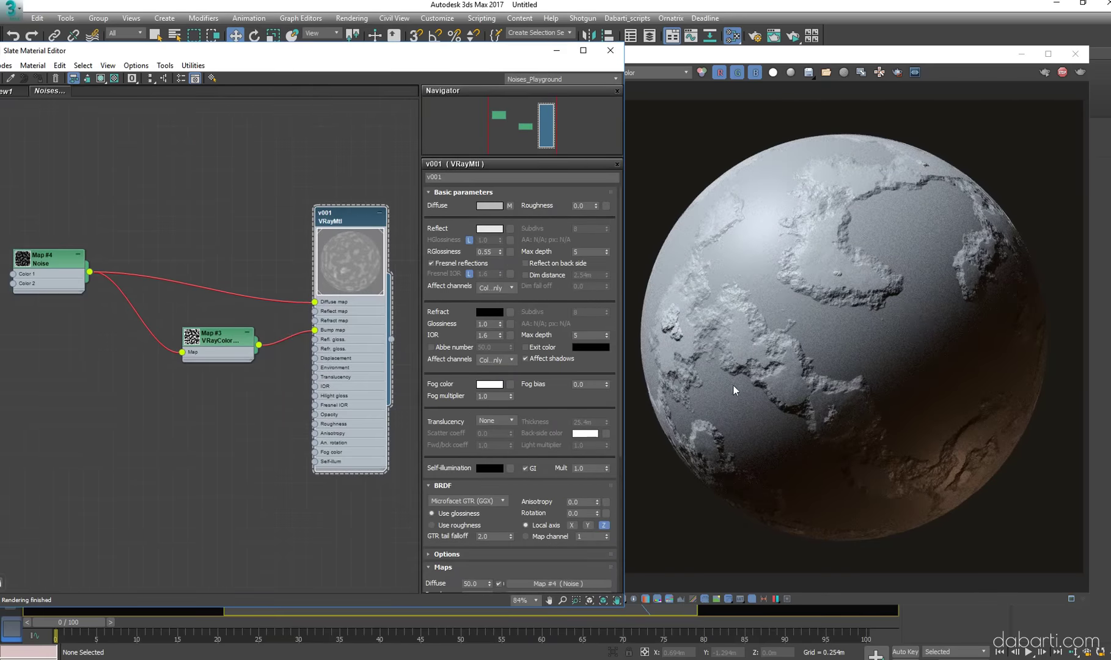
Reset the Map #4 Noise Low threshold to 0.0 and raise a colour-map curve point
{"action": "middle_click_drag", "start_coordinate": [273, 299], "coordinate": [323, 305]}
{"action": "left_click_drag", "start_coordinate": [92, 263], "coordinate": [72, 265]}
{"action": "double_click", "coordinate": [73, 265]}
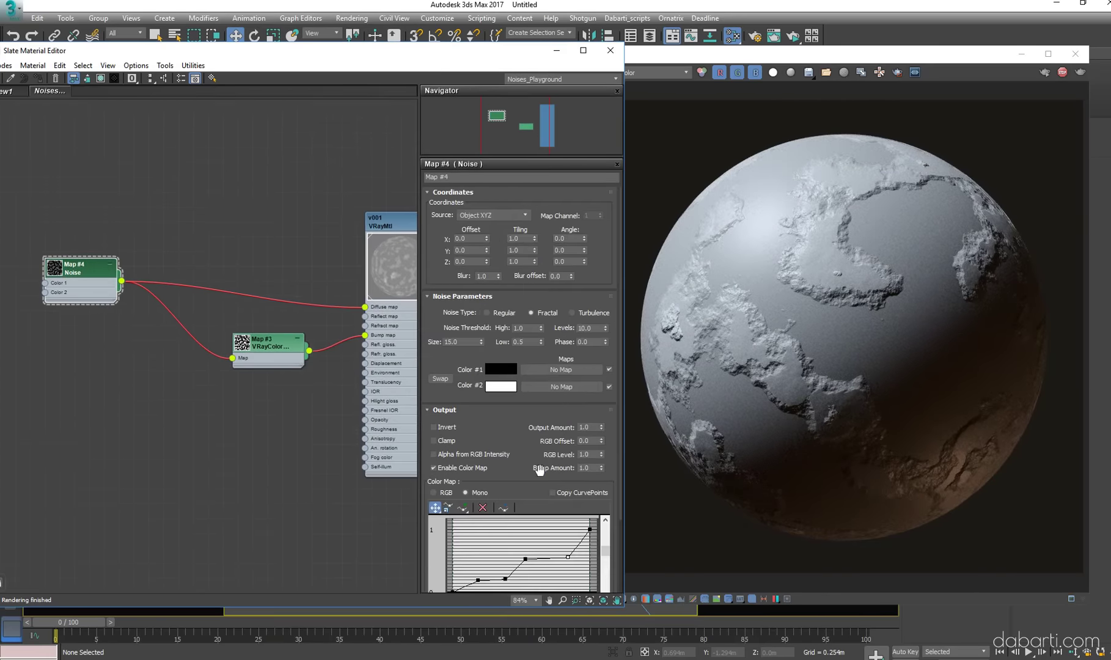
{"action": "scroll", "coordinate": [539, 469], "scroll_direction": "down", "scroll_amount": 3}
{"action": "right_click", "coordinate": [540, 250]}
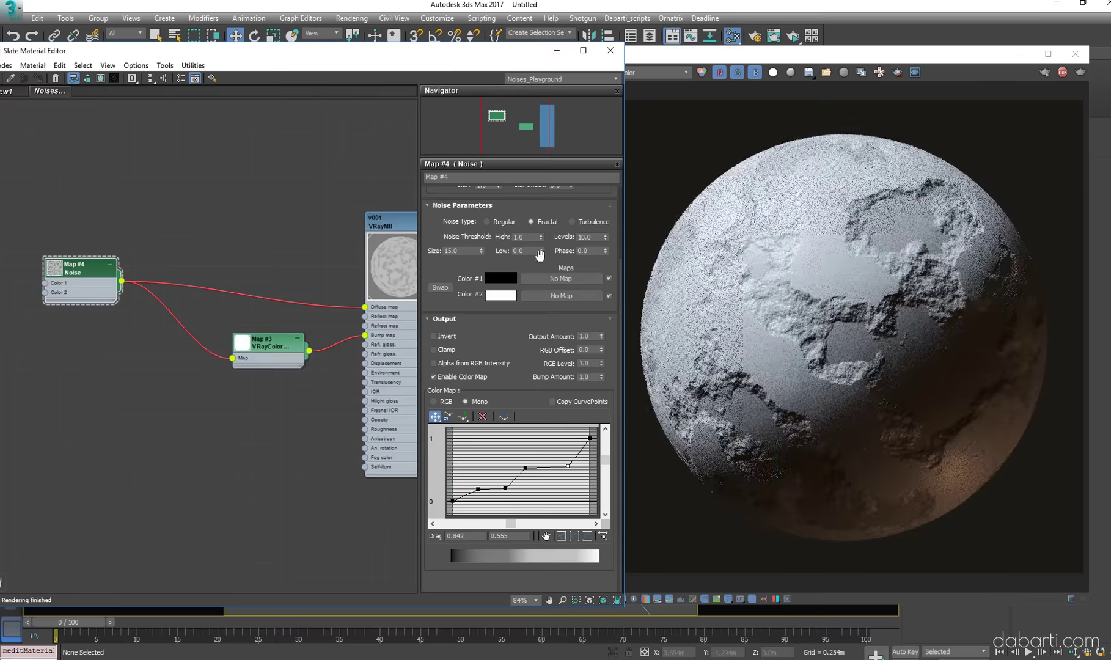
{"action": "left_click_drag", "start_coordinate": [505, 487], "coordinate": [505, 484]}
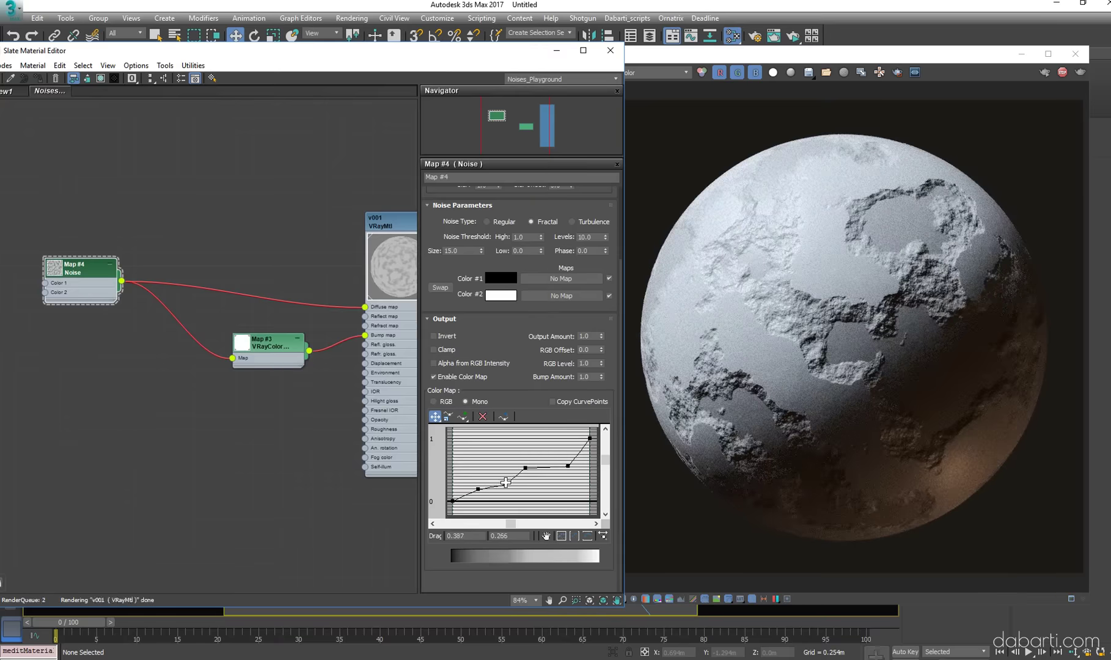
Render a close-up region over the upper relief and raise a middle colour-map curve point
{"action": "left_click", "coordinate": [825, 100]}
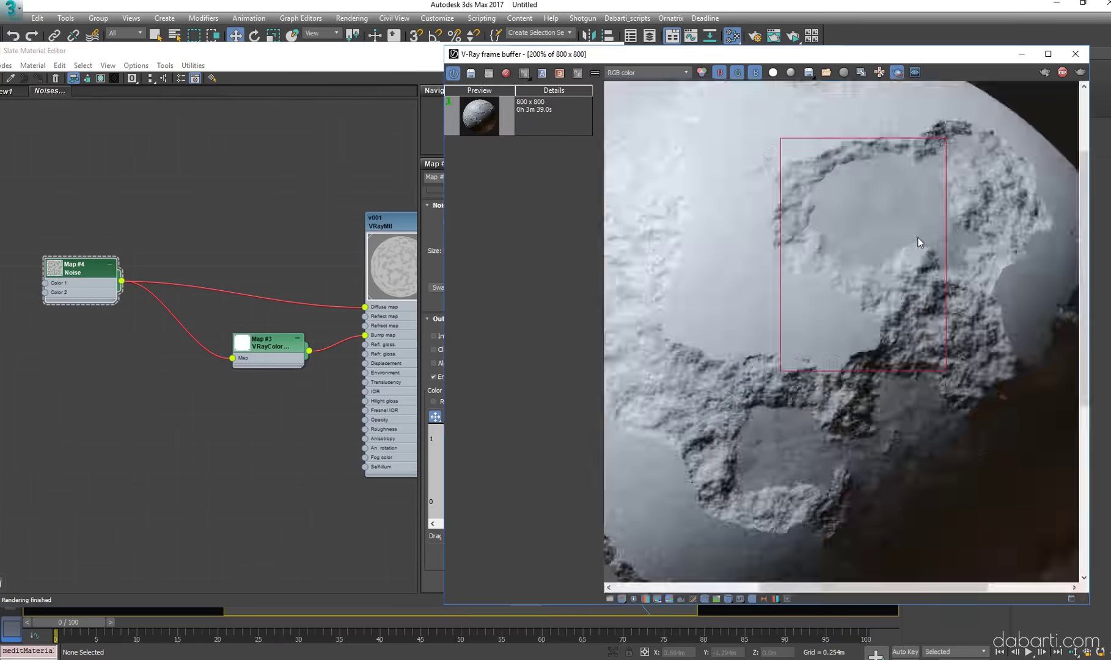
{"action": "left_click_drag", "start_coordinate": [812, 261], "coordinate": [910, 392]}
{"action": "scroll", "coordinate": [933, 397], "scroll_direction": "up", "scroll_amount": 3}
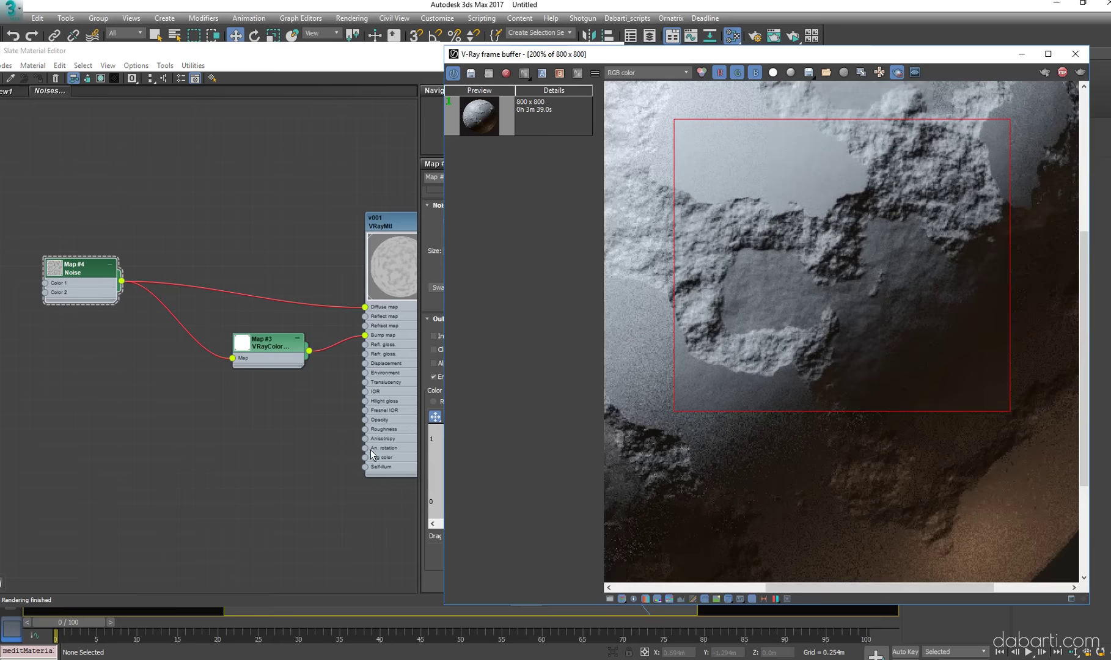
{"action": "left_click", "coordinate": [604, 177]}
{"action": "mouse_move", "coordinate": [455, 57]}
{"action": "left_mouse_down"}
{"action": "mouse_move", "coordinate": [335, 51]}
{"action": "mouse_move", "coordinate": [442, 51]}
{"action": "left_mouse_up"}
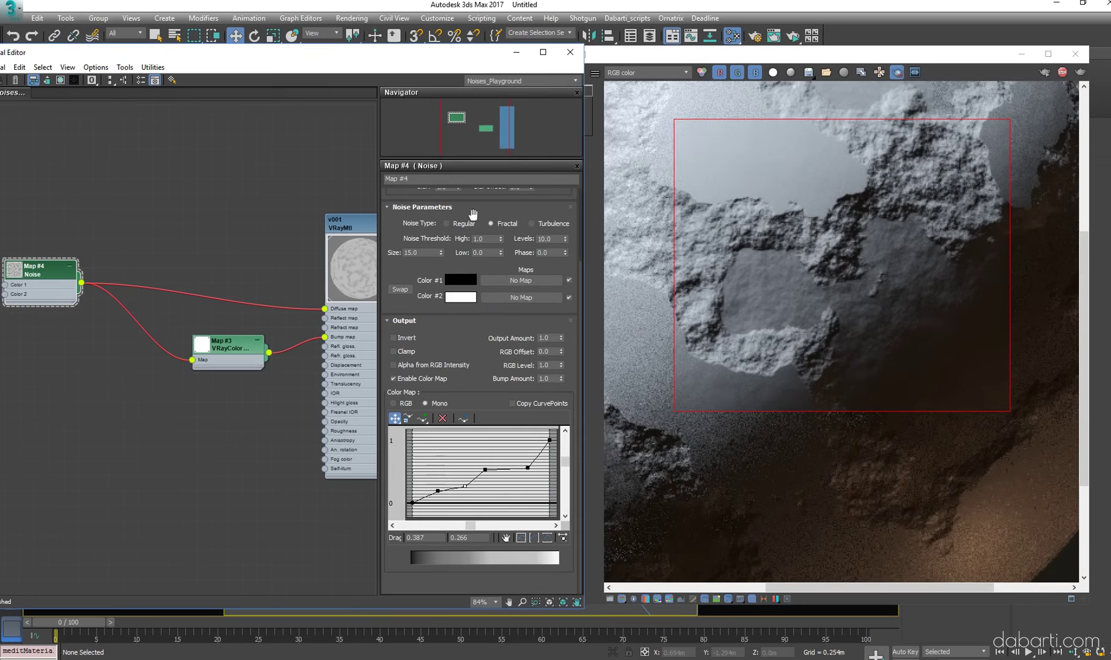
{"action": "mouse_move", "coordinate": [810, 279]}
{"action": "middle_mouse_down"}
{"action": "mouse_move", "coordinate": [911, 273]}
{"action": "mouse_move", "coordinate": [899, 271]}
{"action": "middle_mouse_up"}
{"action": "left_click", "coordinate": [428, 483]}
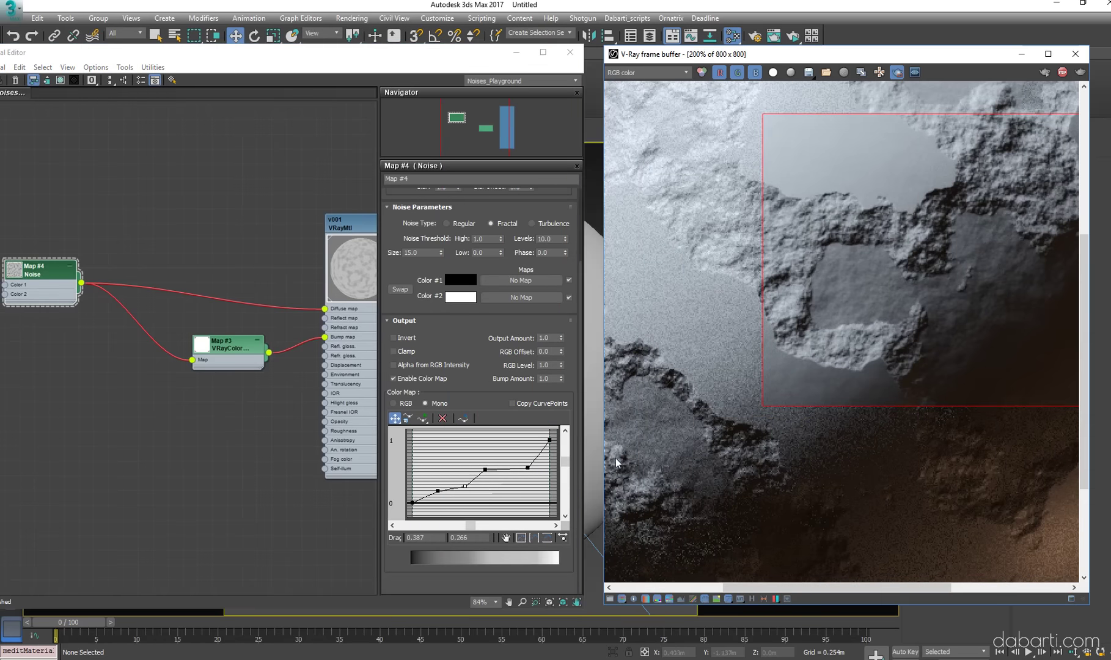
{"action": "mouse_move", "coordinate": [485, 470]}
{"action": "left_mouse_down"}
{"action": "mouse_move", "coordinate": [529, 456]}
{"action": "mouse_move", "coordinate": [486, 459]}
{"action": "mouse_move", "coordinate": [470, 487]}
{"action": "left_mouse_up"}
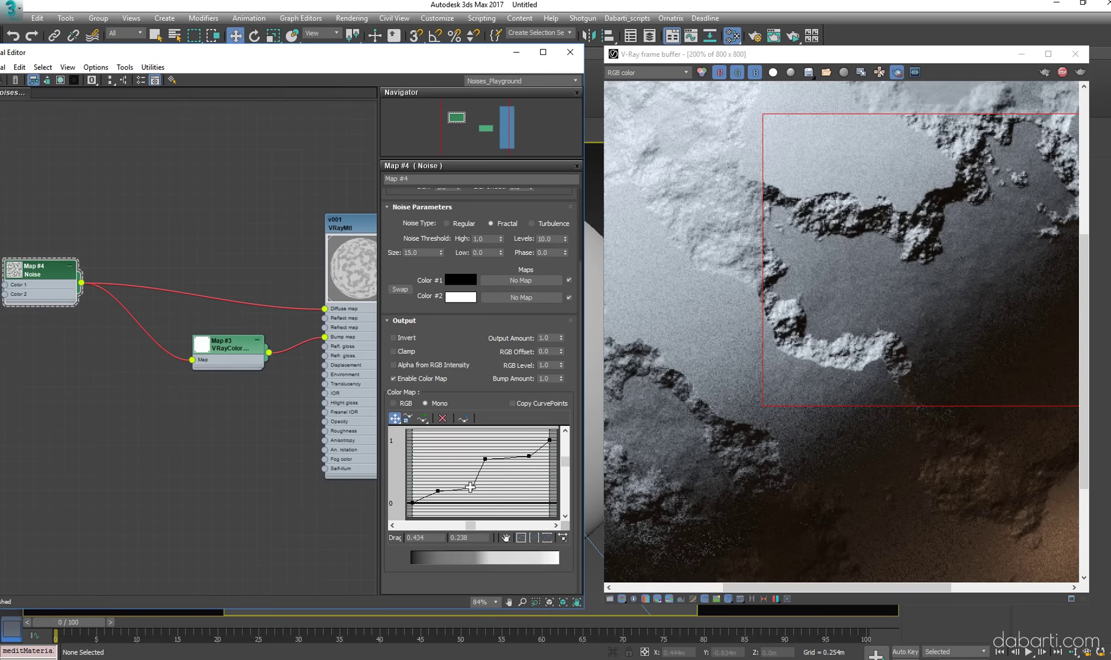
Pull the colour-map curve's right end near zero and shift its peak point left
{"action": "left_click", "coordinate": [550, 440]}
{"action": "double_click", "coordinate": [1025, 367]}
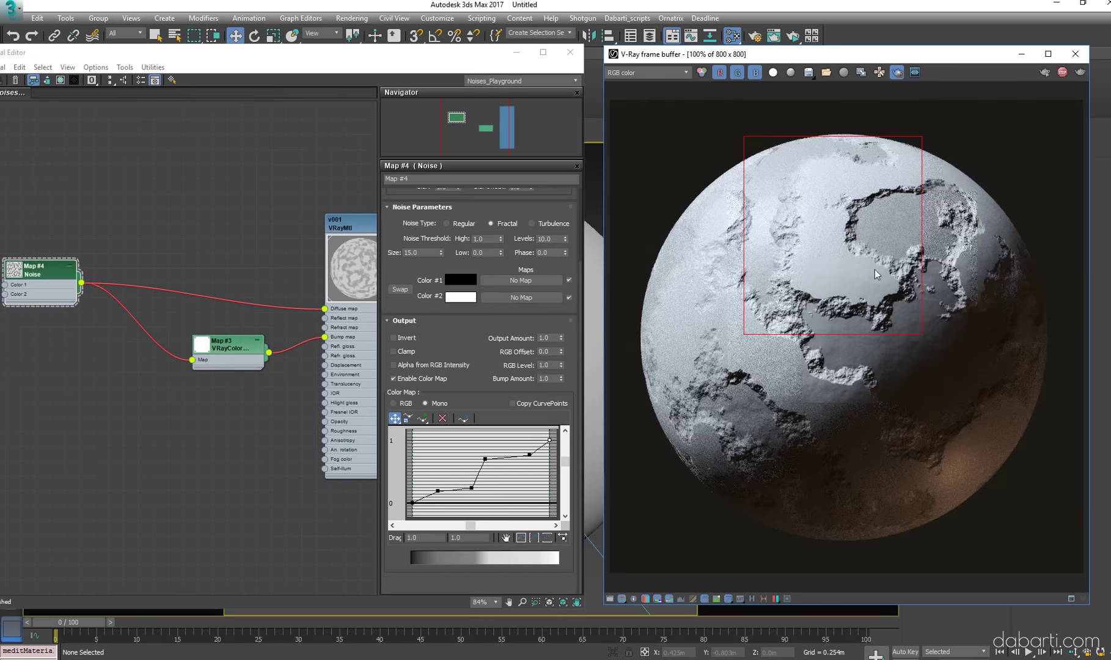
{"action": "scroll", "coordinate": [876, 273], "scroll_direction": "up", "scroll_amount": 1}
{"action": "left_click_drag", "start_coordinate": [550, 440], "coordinate": [549, 500]}
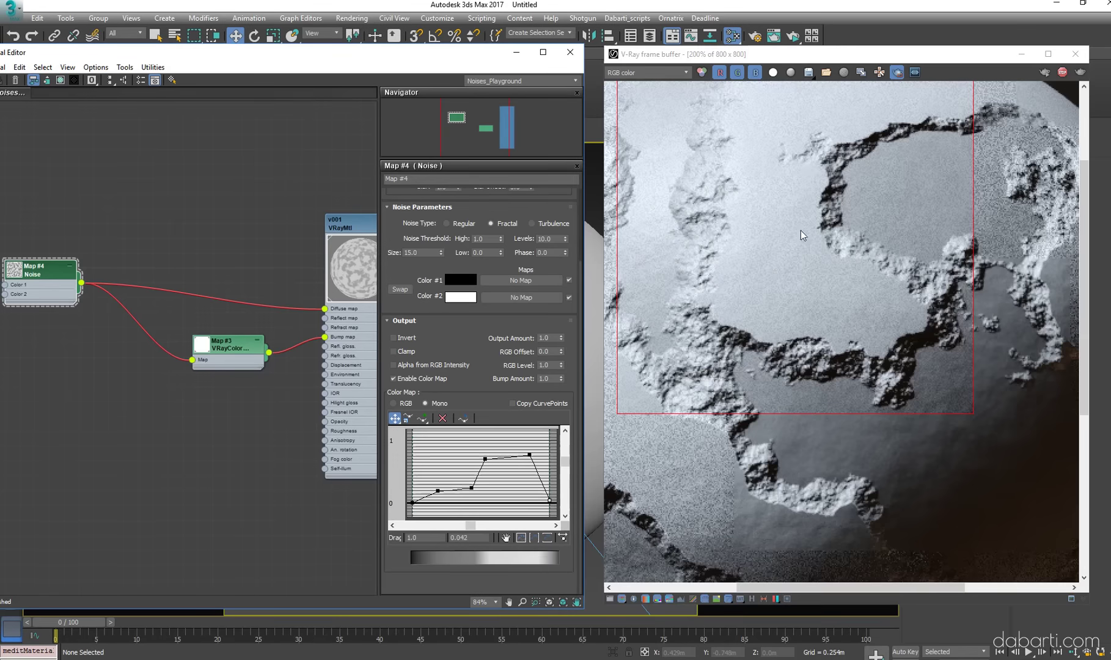
{"action": "left_click_drag", "start_coordinate": [530, 455], "coordinate": [515, 455]}
{"action": "mouse_move", "coordinate": [835, 338]}
{"action": "middle_mouse_down"}
{"action": "mouse_move", "coordinate": [894, 339]}
{"action": "mouse_move", "coordinate": [1010, 527]}
{"action": "mouse_move", "coordinate": [944, 481]}
{"action": "middle_mouse_up"}
{"action": "left_click_drag", "start_coordinate": [515, 455], "coordinate": [497, 457]}
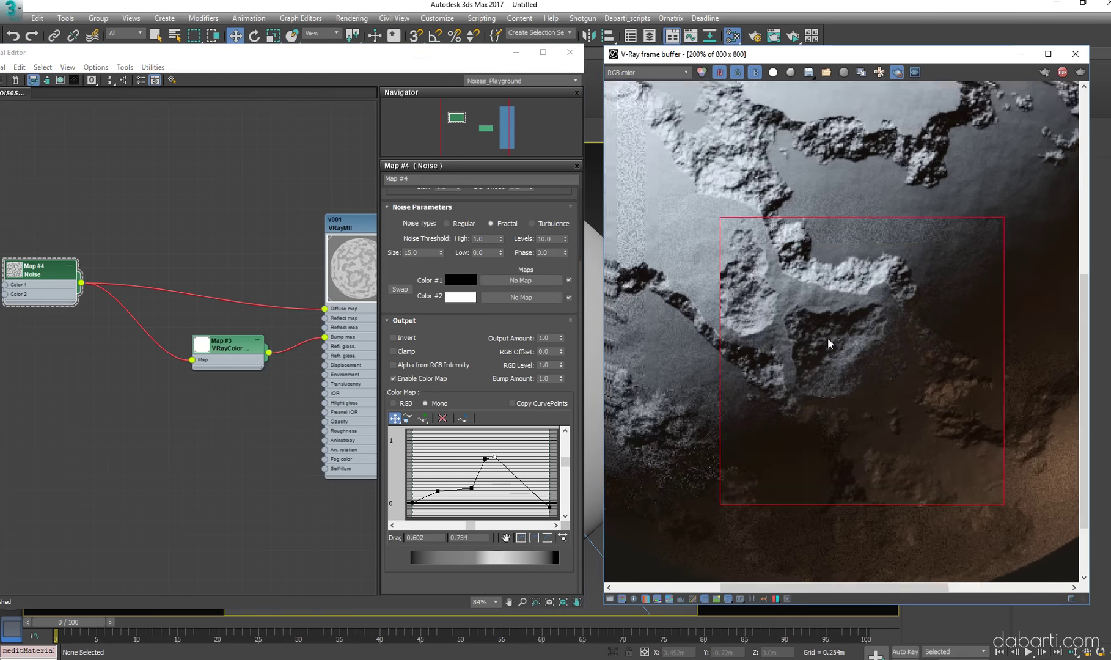
{"action": "mouse_move", "coordinate": [864, 365]}
{"action": "middle_mouse_down"}
{"action": "mouse_move", "coordinate": [945, 409]}
{"action": "mouse_move", "coordinate": [889, 380]}
{"action": "middle_mouse_up"}
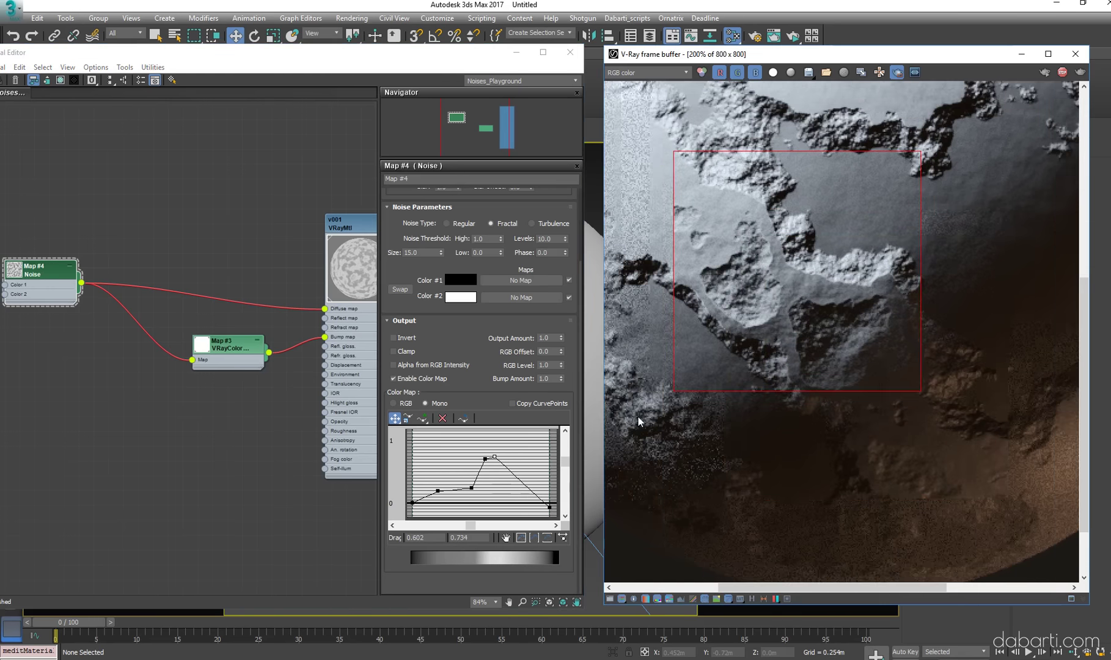
{"action": "left_click_drag", "start_coordinate": [494, 457], "coordinate": [499, 458]}
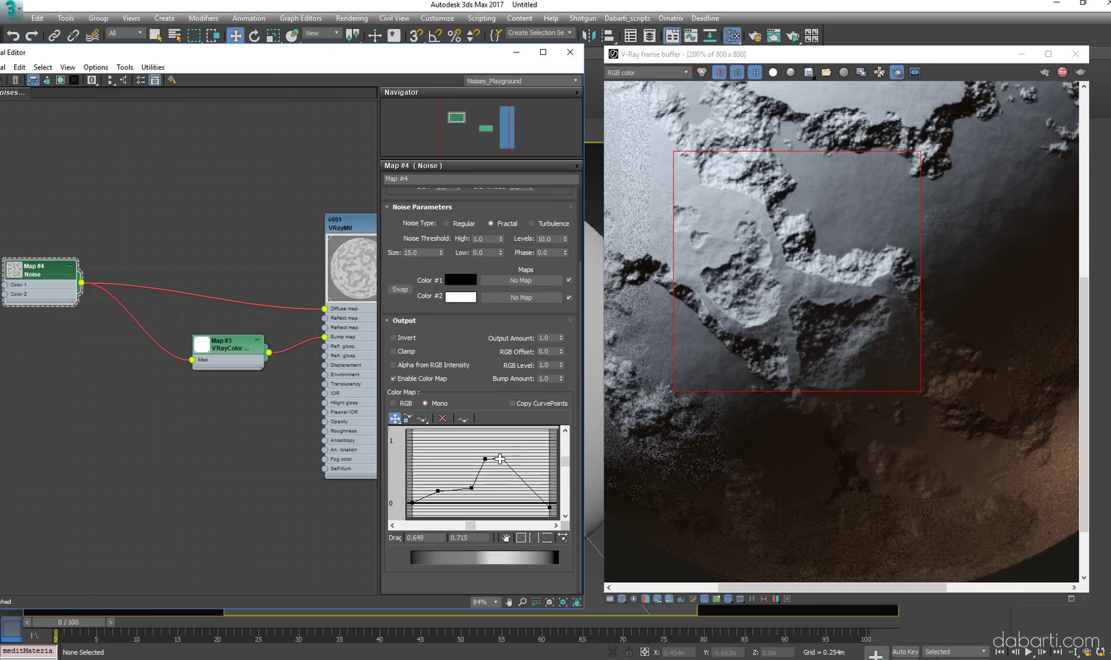
Add two points on the curve's falling side and raise the right-hand points slightly
{"action": "left_click", "coordinate": [422, 418]}
{"action": "left_click", "coordinate": [510, 472]}
{"action": "left_click", "coordinate": [524, 484]}
{"action": "left_click", "coordinate": [395, 418]}
{"action": "mouse_move", "coordinate": [551, 506]}
{"action": "left_mouse_down"}
{"action": "mouse_move", "coordinate": [549, 471]}
{"action": "mouse_move", "coordinate": [503, 470]}
{"action": "mouse_move", "coordinate": [524, 475]}
{"action": "left_mouse_up"}
{"action": "left_click", "coordinate": [525, 484], "text": "ctrl"}
{"action": "left_click", "coordinate": [511, 472], "text": "ctrl"}
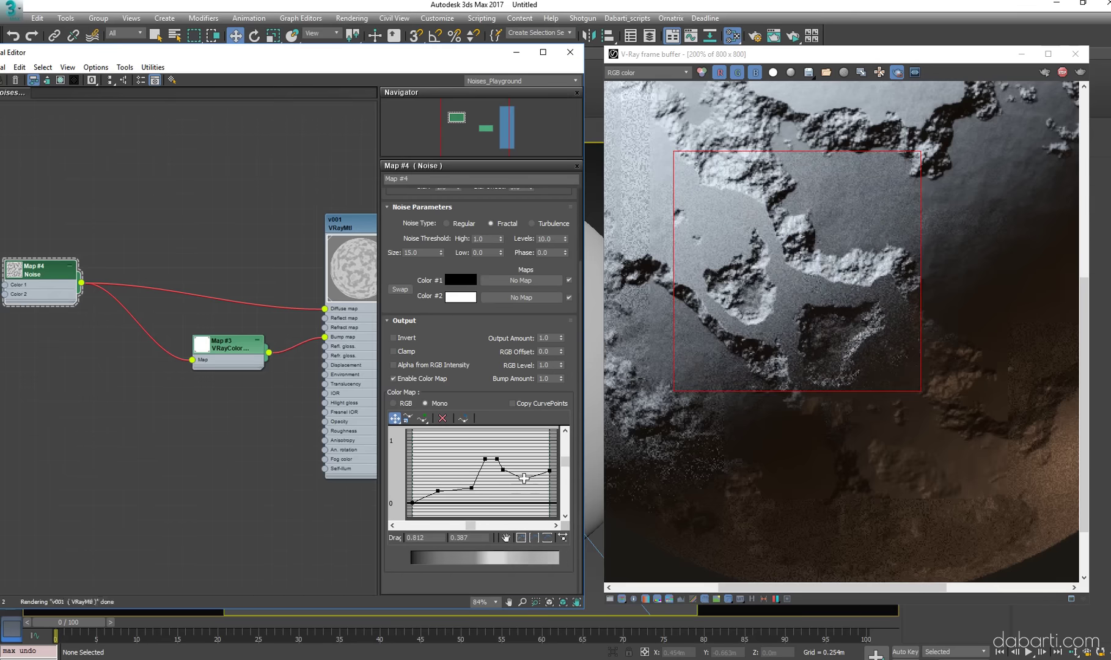
Try several render regions, then switch back to rendering the whole sphere
{"action": "scroll", "coordinate": [729, 274], "scroll_direction": "down", "scroll_amount": 1}
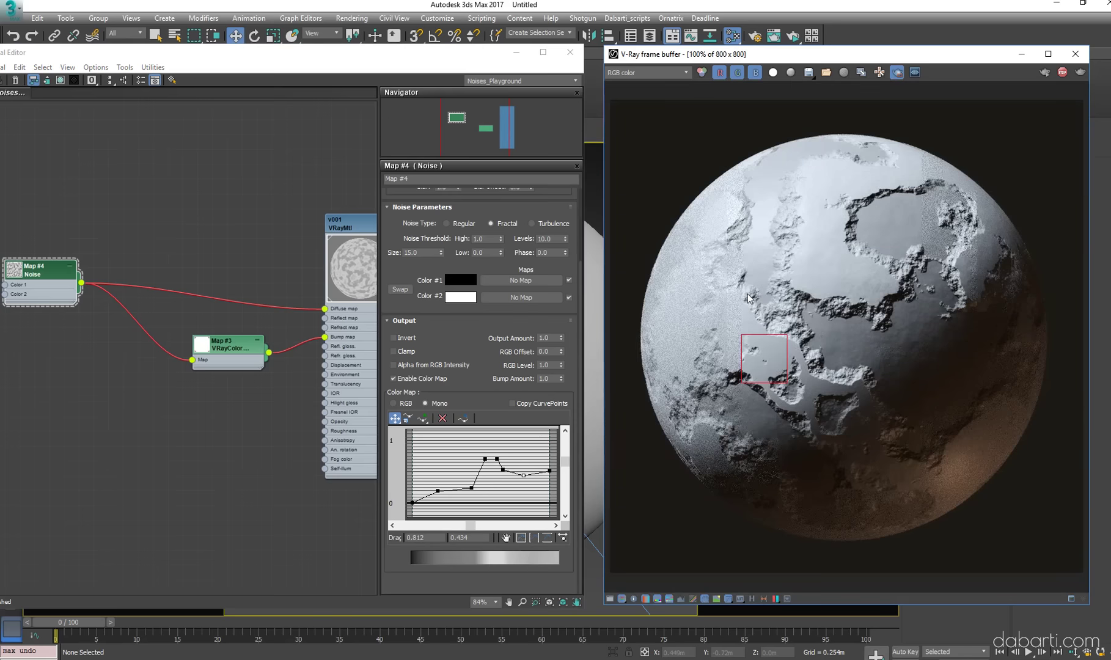
{"action": "left_click_drag", "start_coordinate": [687, 262], "coordinate": [824, 436]}
{"action": "left_click_drag", "start_coordinate": [701, 180], "coordinate": [863, 315]}
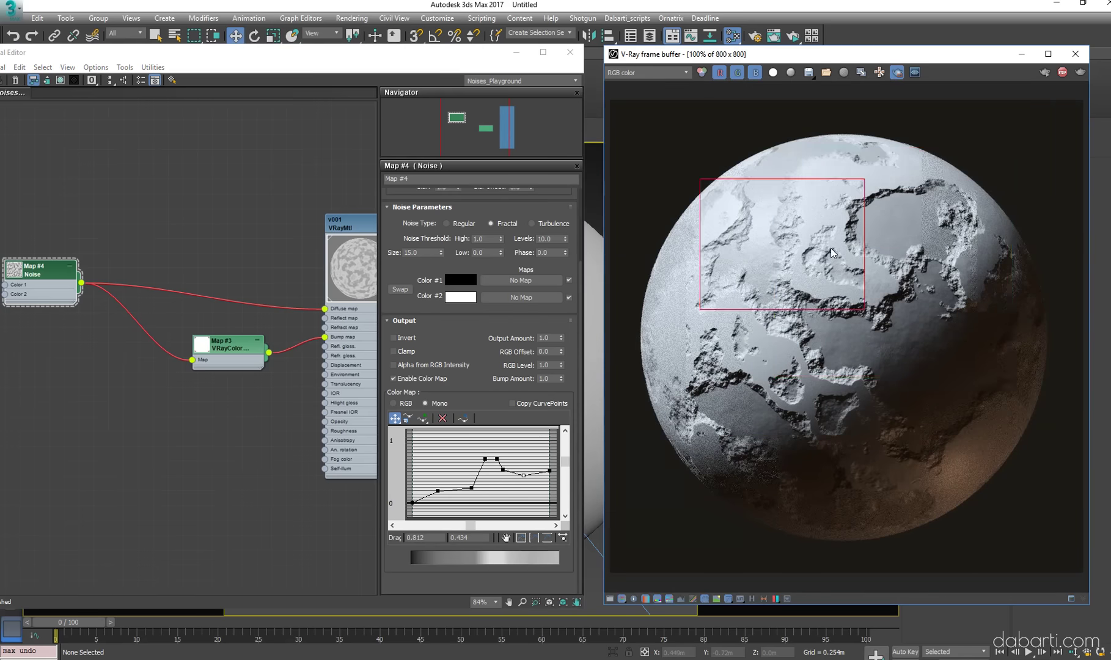
{"action": "left_click_drag", "start_coordinate": [775, 147], "coordinate": [1011, 377]}
{"action": "left_click_drag", "start_coordinate": [741, 294], "coordinate": [919, 529]}
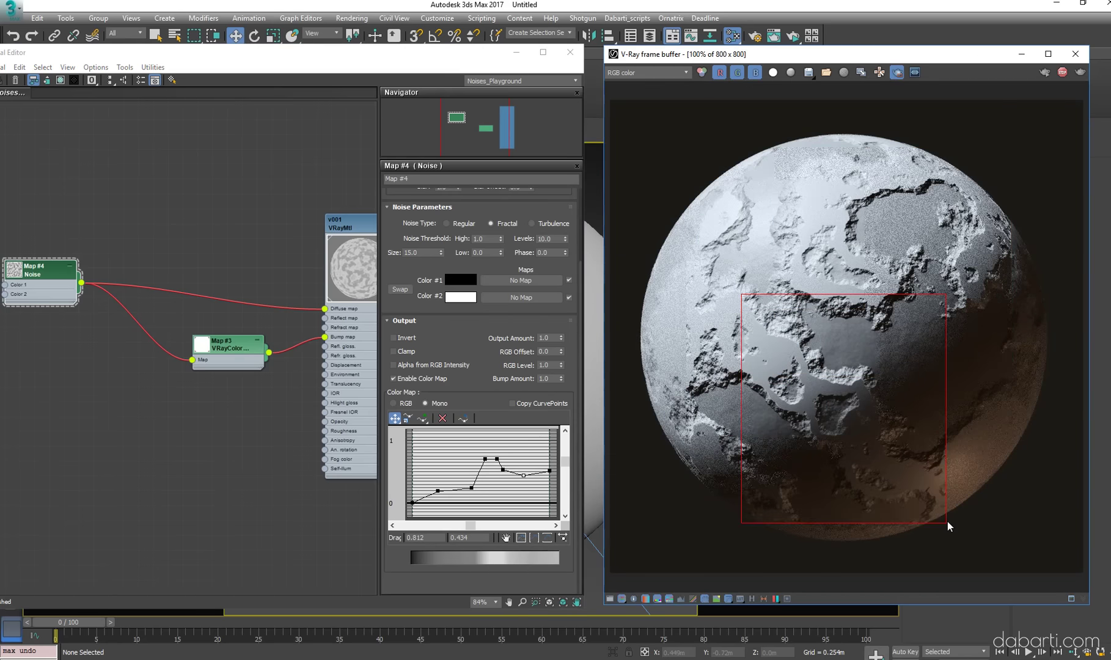
{"action": "left_click", "coordinate": [897, 73]}
{"action": "scroll", "coordinate": [1002, 270], "scroll_direction": "up", "scroll_amount": 1}
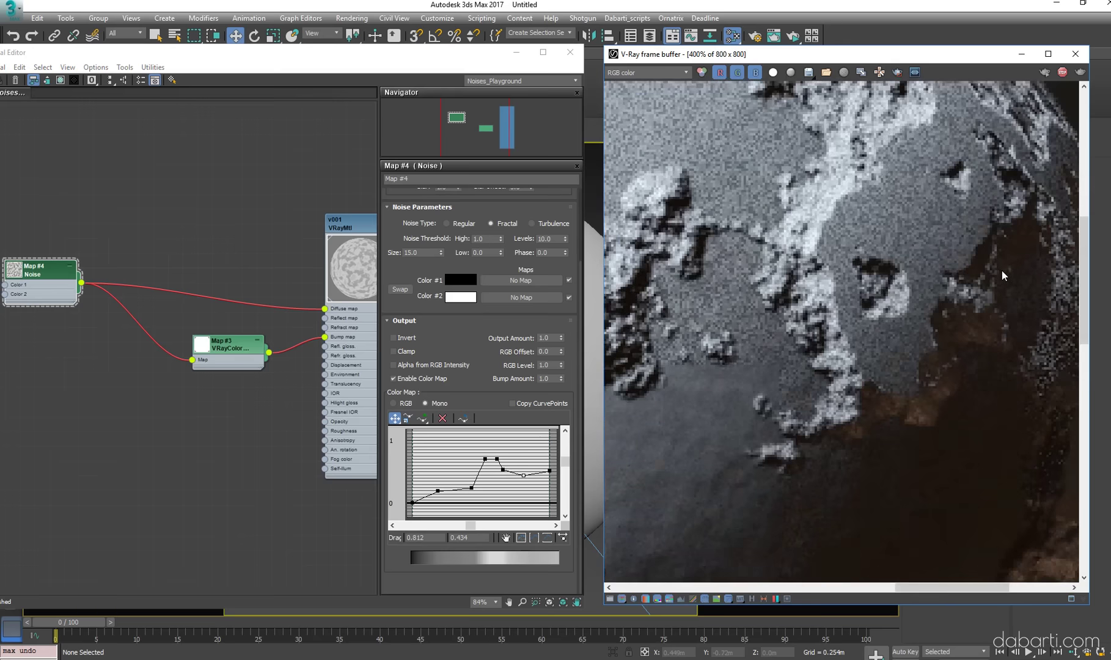
{"action": "scroll", "coordinate": [1002, 271], "scroll_direction": "down", "scroll_amount": 1}
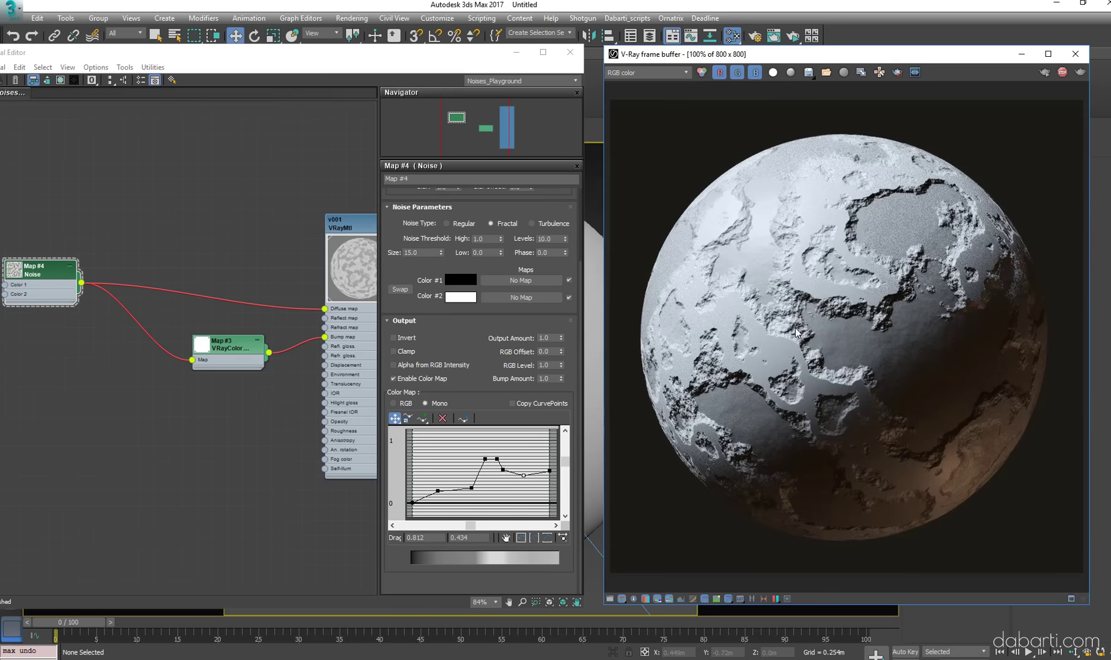
Add points on the curve's low part and set one to about 0.364
{"action": "left_click", "coordinate": [422, 418]}
{"action": "left_click", "coordinate": [448, 491]}
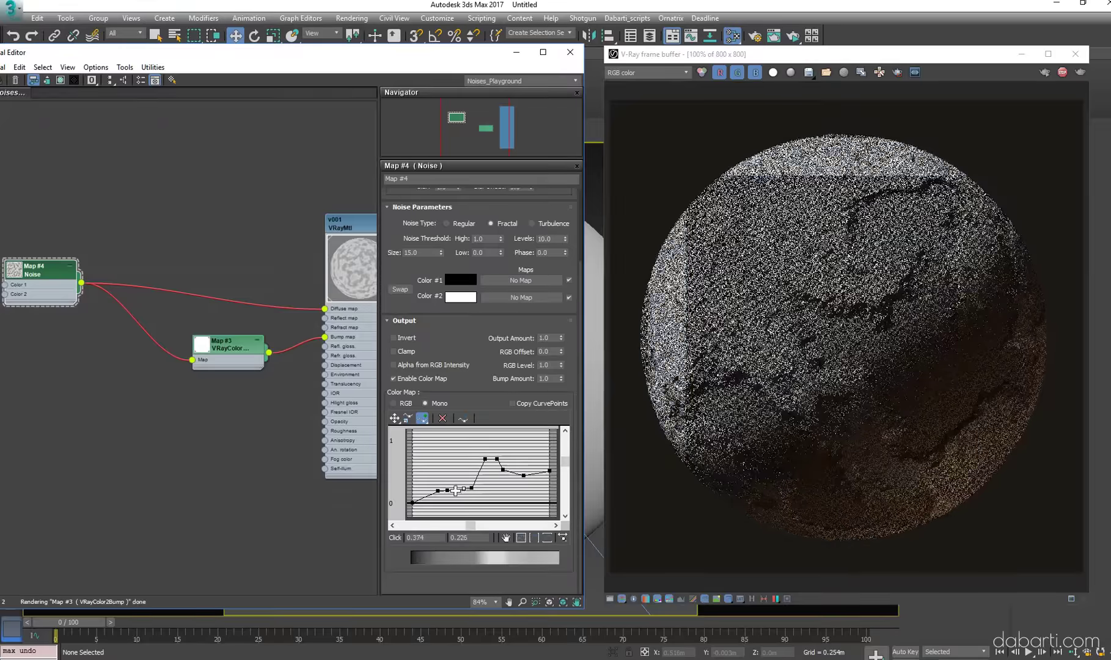
{"action": "left_click", "coordinate": [394, 419]}
{"action": "left_click", "coordinate": [456, 490]}
{"action": "left_click_drag", "start_coordinate": [457, 489], "coordinate": [453, 464]}
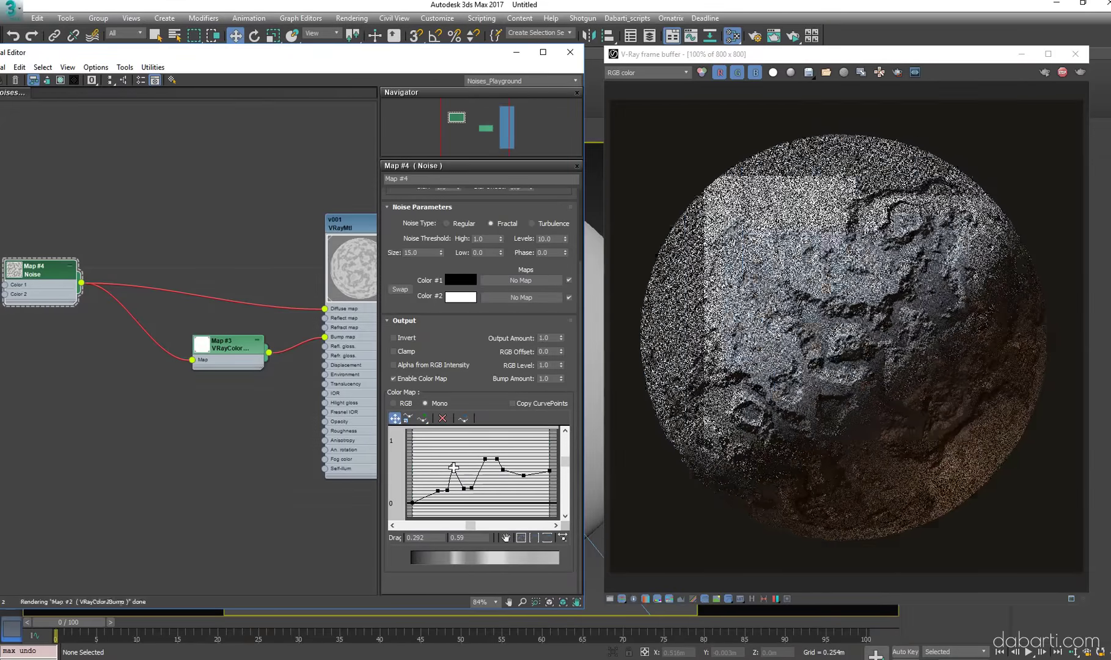
{"action": "scroll", "coordinate": [941, 351], "scroll_direction": "up", "scroll_amount": 3}
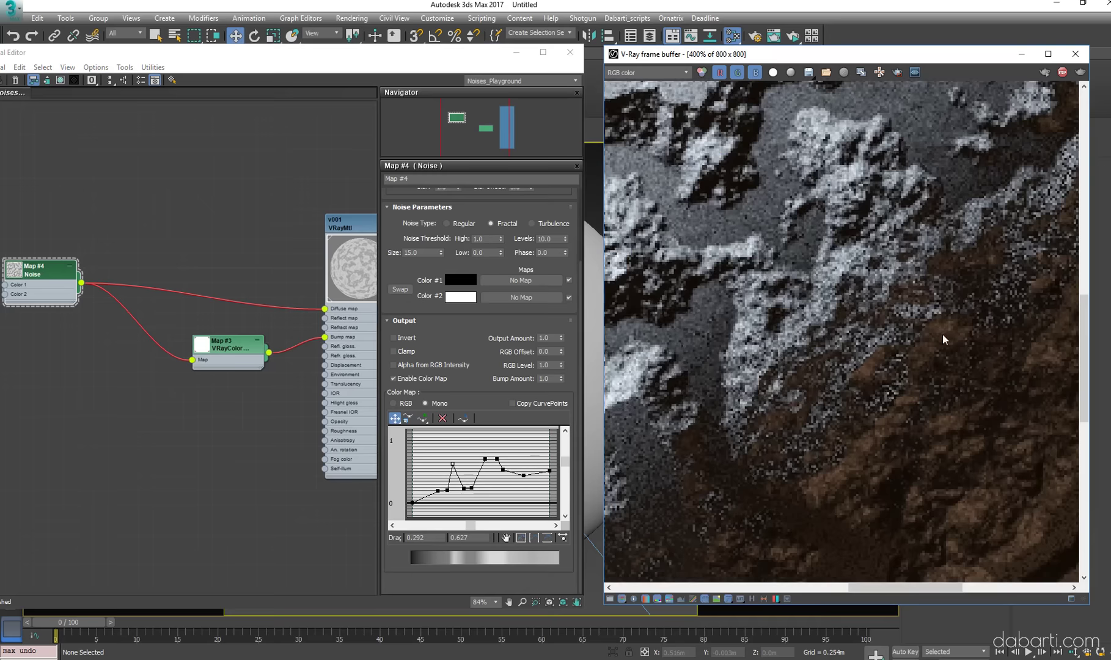
{"action": "scroll", "coordinate": [884, 330], "scroll_direction": "down", "scroll_amount": 3}
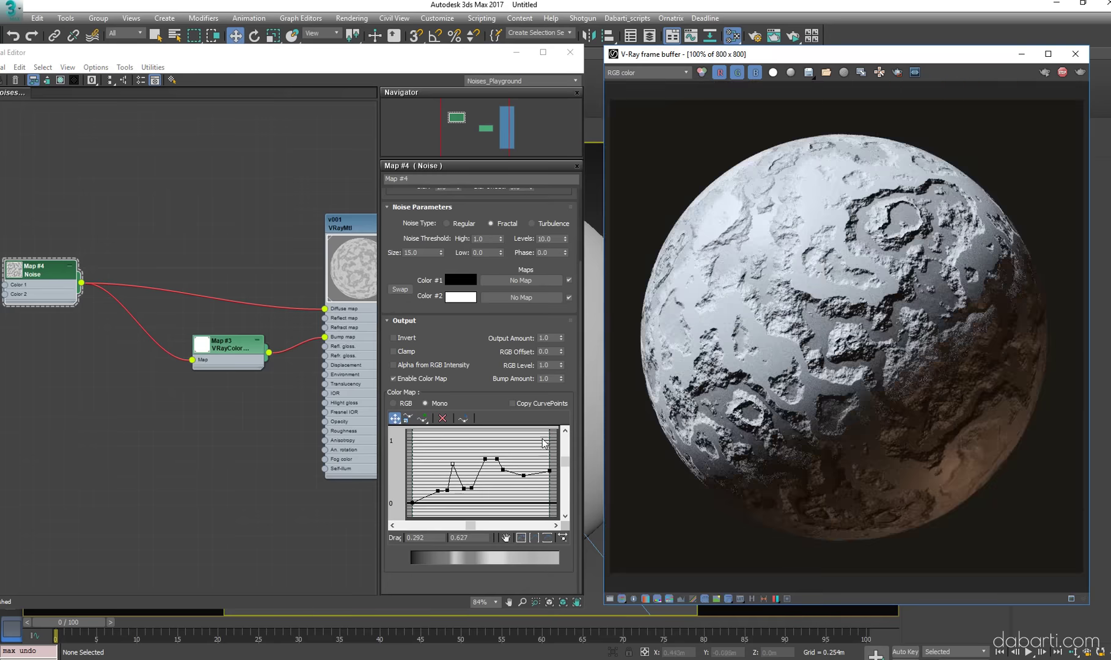
{"action": "left_click_drag", "start_coordinate": [452, 465], "coordinate": [454, 480]}
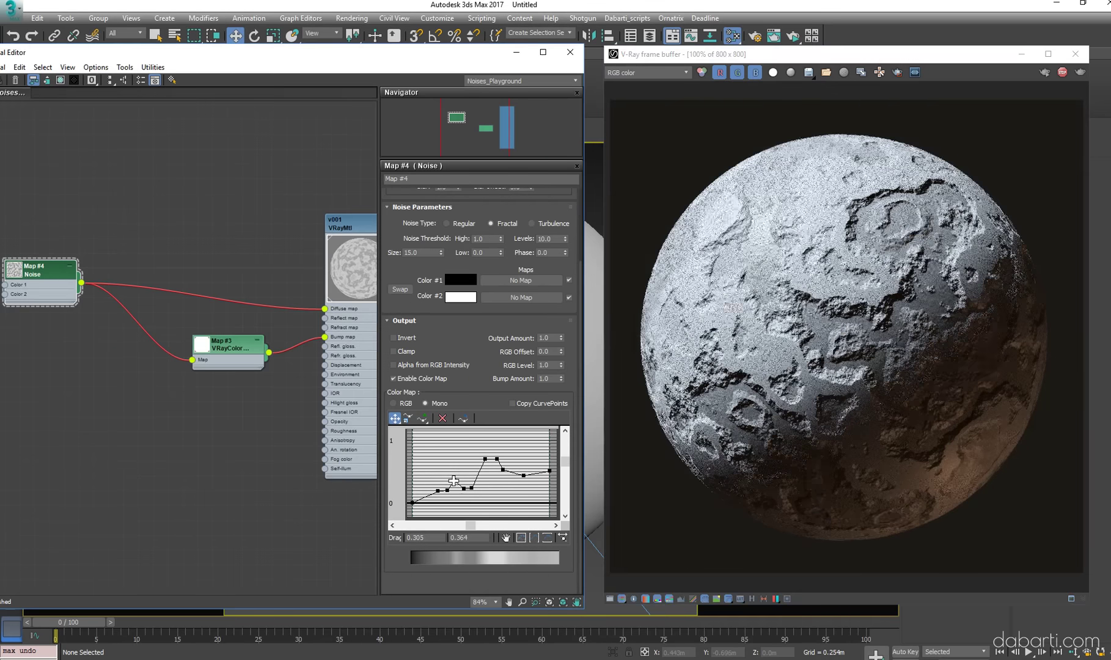
{"action": "scroll", "coordinate": [928, 231], "scroll_direction": "up", "scroll_amount": 2}
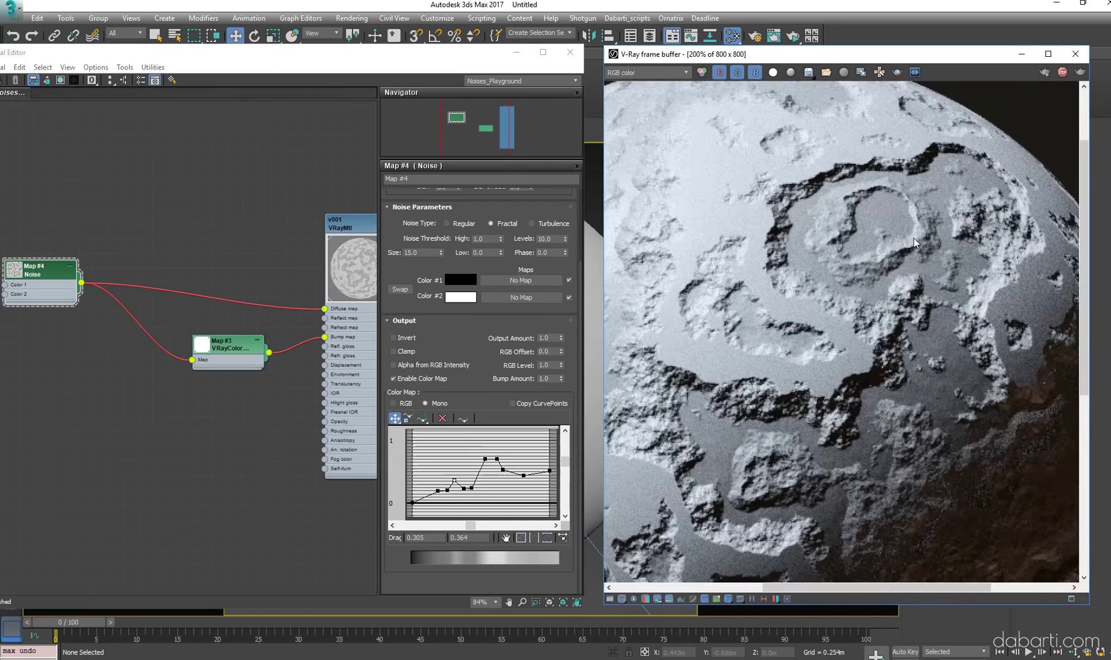
{"action": "scroll", "coordinate": [915, 238], "scroll_direction": "down", "scroll_amount": 2}
{"action": "left_click", "coordinate": [540, 497]}
Raise the curve's peak point slightly and make it Bezier-Smooth
{"action": "scroll", "coordinate": [499, 465], "scroll_direction": "up", "scroll_amount": 2}
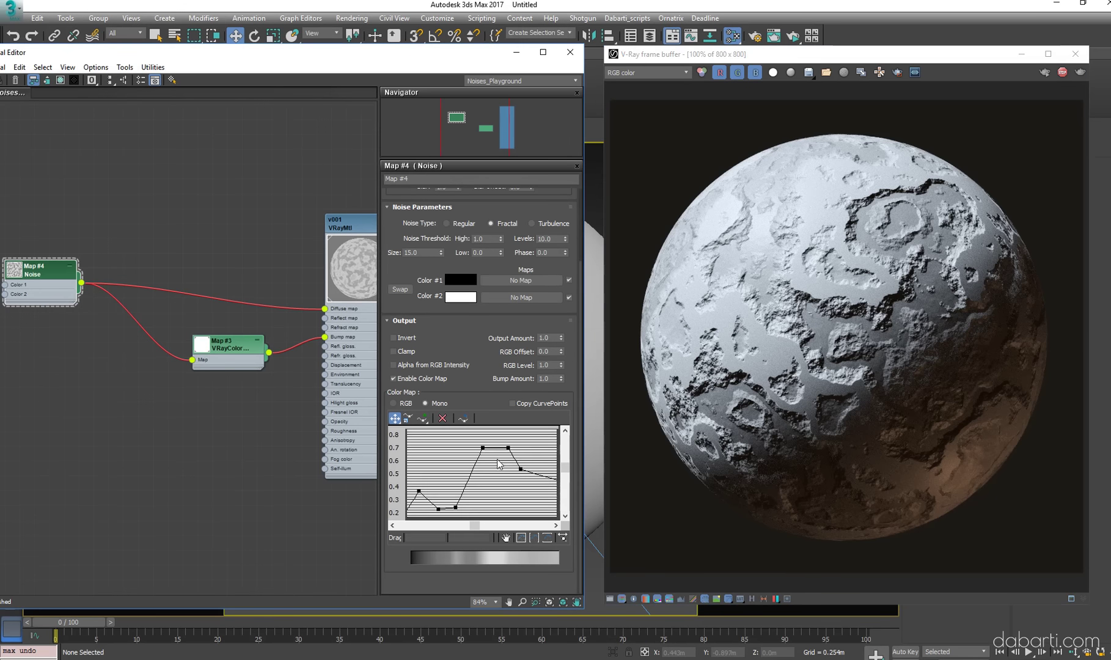
{"action": "left_click_drag", "start_coordinate": [483, 445], "coordinate": [483, 440]}
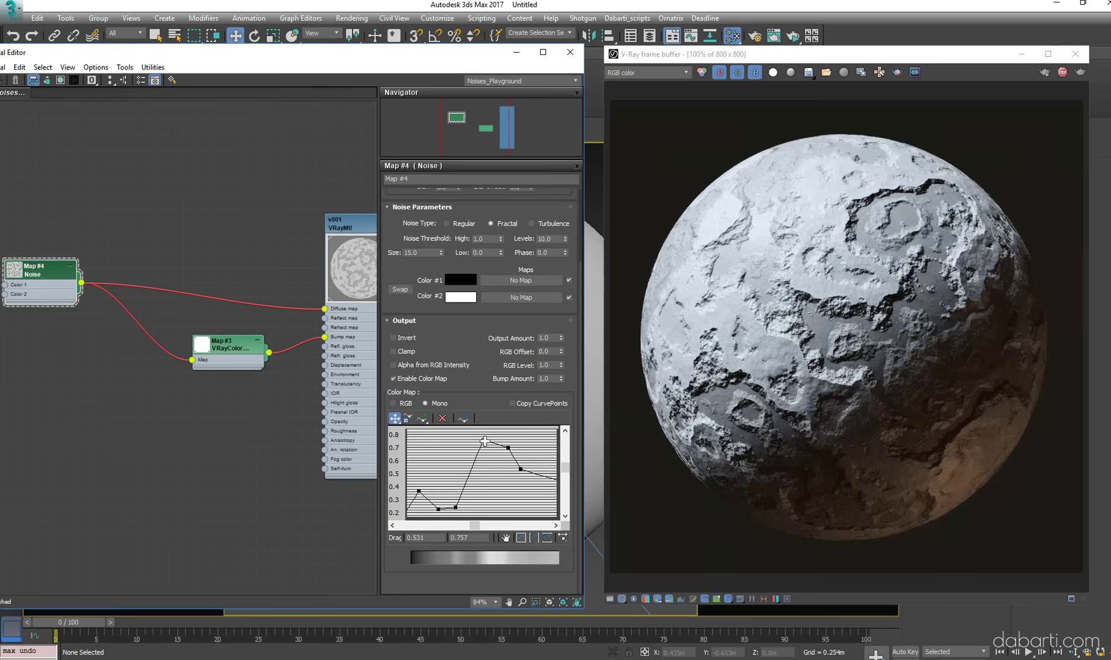
{"action": "left_click_drag", "start_coordinate": [479, 443], "coordinate": [480, 440]}
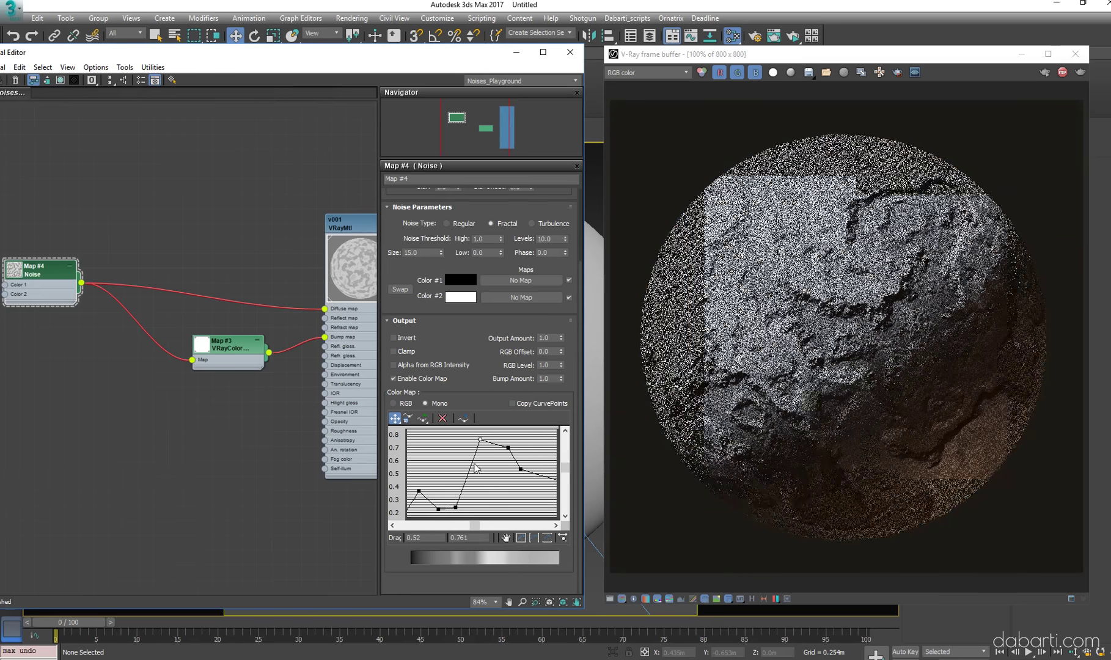
{"action": "right_click", "coordinate": [482, 440]}
{"action": "left_click", "coordinate": [495, 459]}
Enable region rendering over the ring relief and round the peak with its handle
{"action": "scroll", "coordinate": [790, 130], "scroll_direction": "up", "scroll_amount": 1}
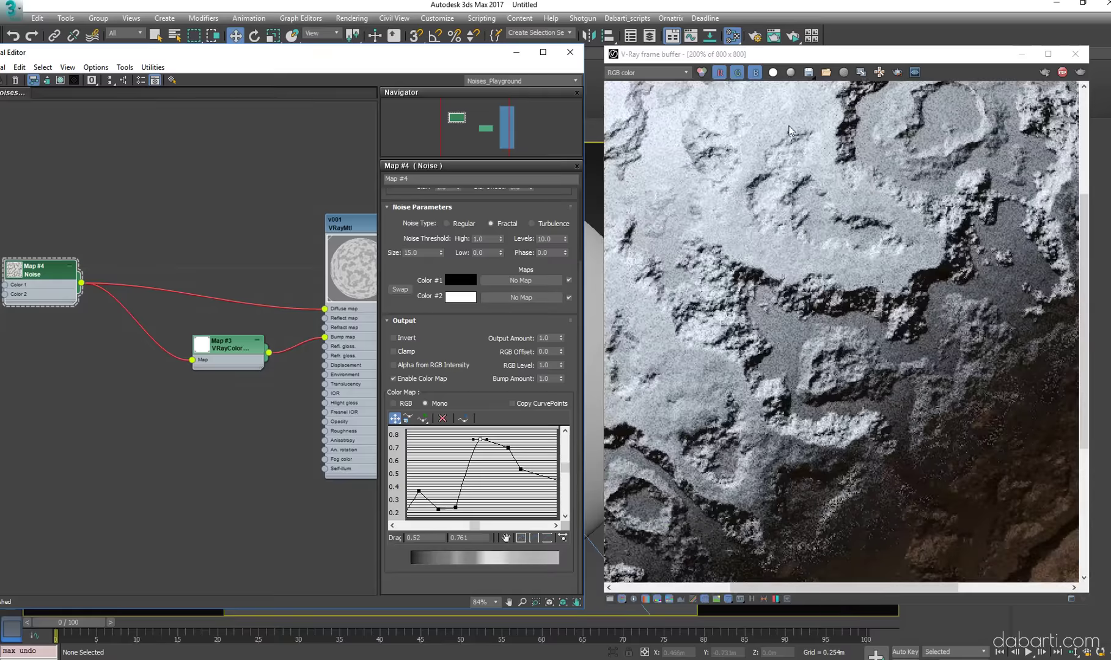
{"action": "left_click", "coordinate": [898, 72]}
{"action": "left_click_drag", "start_coordinate": [739, 187], "coordinate": [921, 411]}
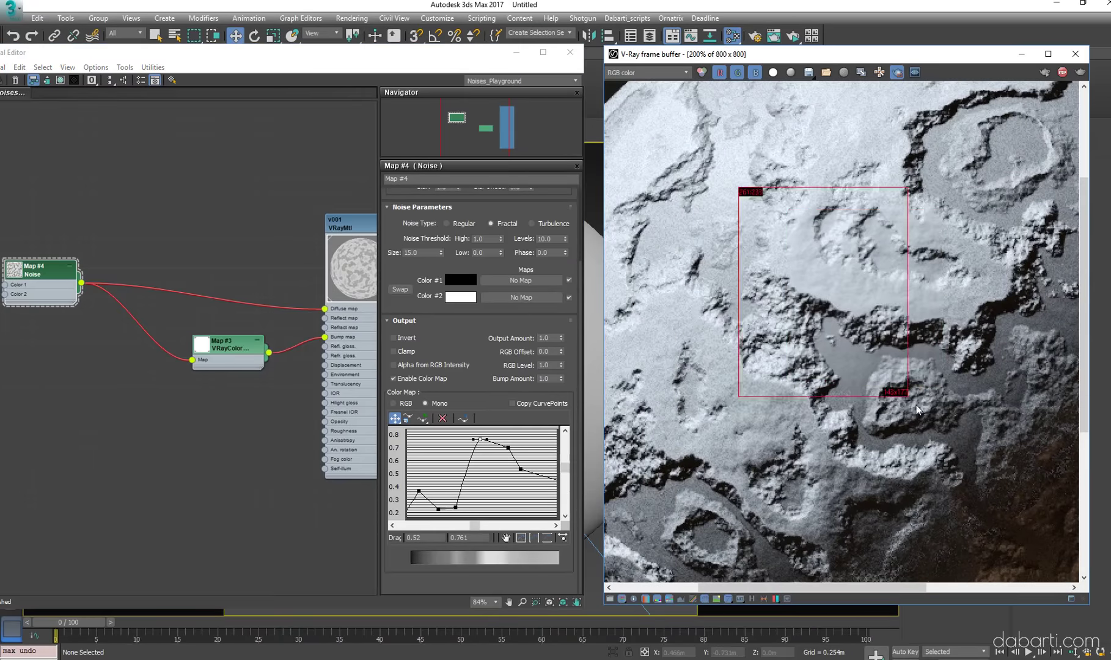
{"action": "left_click_drag", "start_coordinate": [487, 439], "coordinate": [496, 436]}
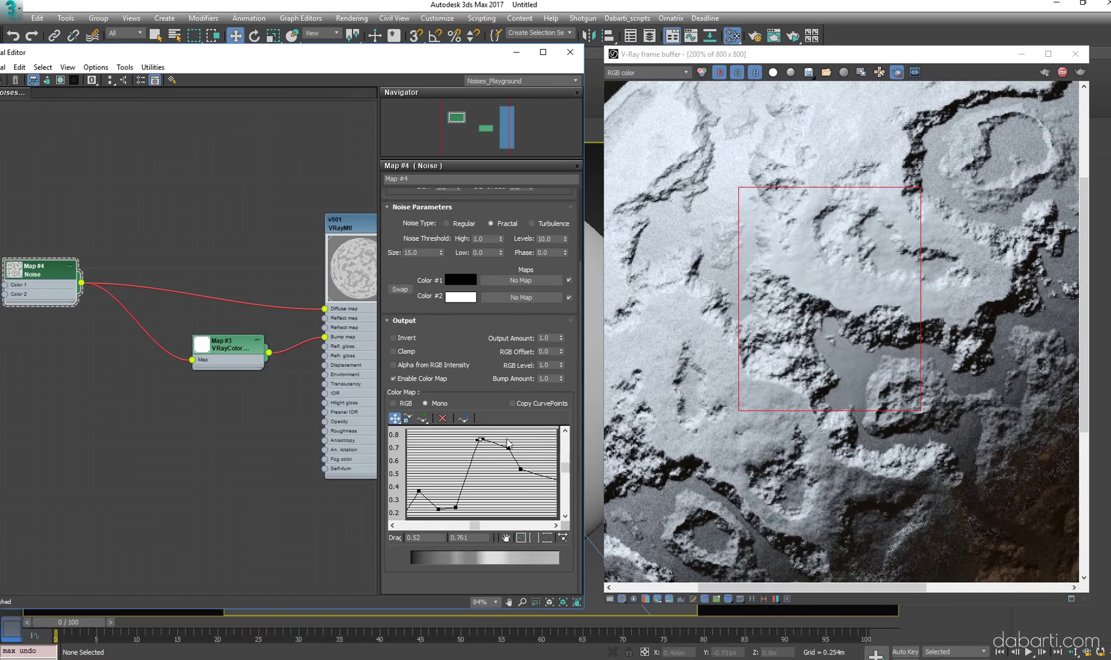
Reposition the render region on the sphere and set the noise Size to 25
{"action": "scroll", "coordinate": [483, 476], "scroll_direction": "down", "scroll_amount": 1}
{"action": "scroll", "coordinate": [483, 476], "scroll_direction": "down", "scroll_amount": 1}
{"action": "left_click_drag", "start_coordinate": [682, 241], "coordinate": [781, 409]}
{"action": "scroll", "coordinate": [752, 292], "scroll_direction": "down", "scroll_amount": 1}
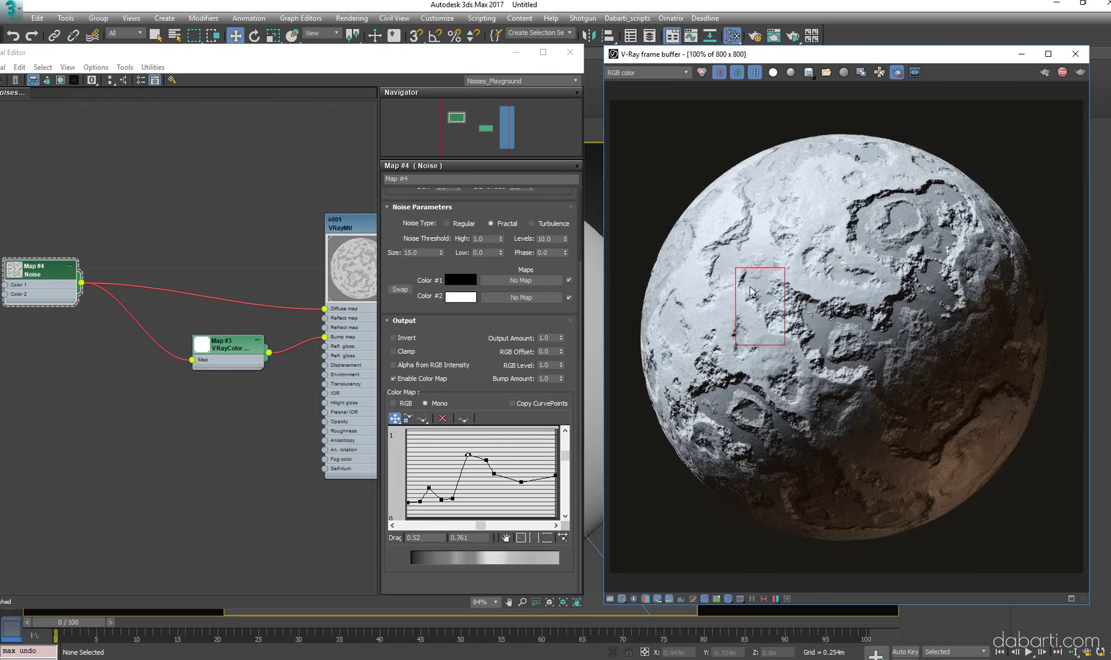
{"action": "left_click_drag", "start_coordinate": [755, 292], "coordinate": [869, 438]}
{"action": "left_click_drag", "start_coordinate": [751, 148], "coordinate": [946, 333]}
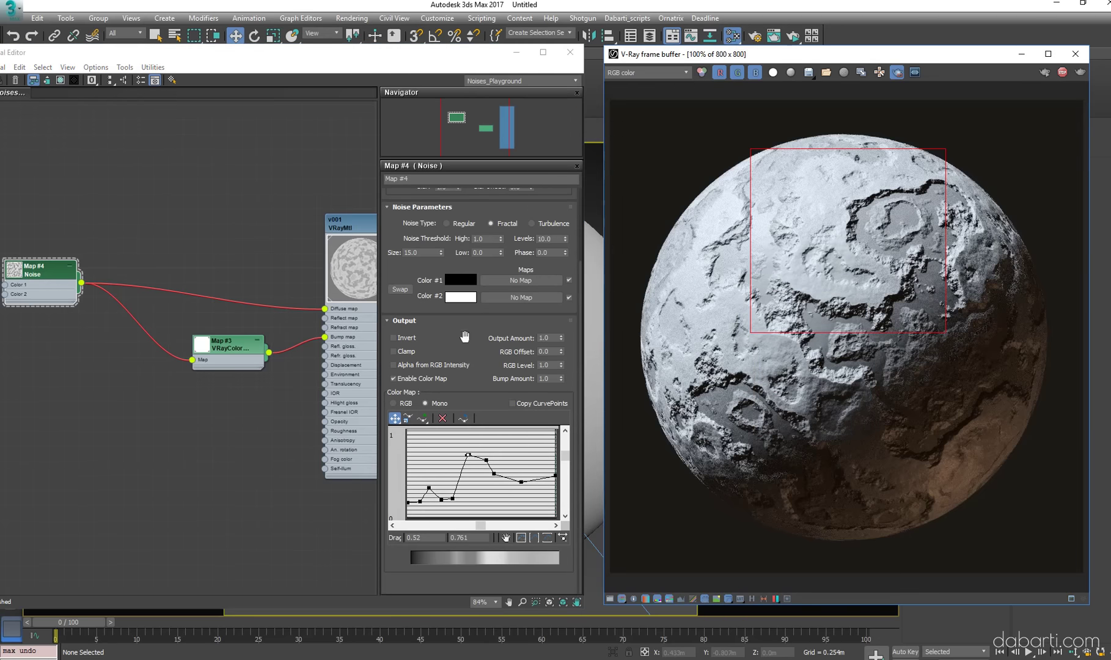
{"action": "scroll", "coordinate": [424, 344], "scroll_direction": "up", "scroll_amount": 3}
{"action": "type", "text": "25"}
{"action": "key", "text": "Return"}
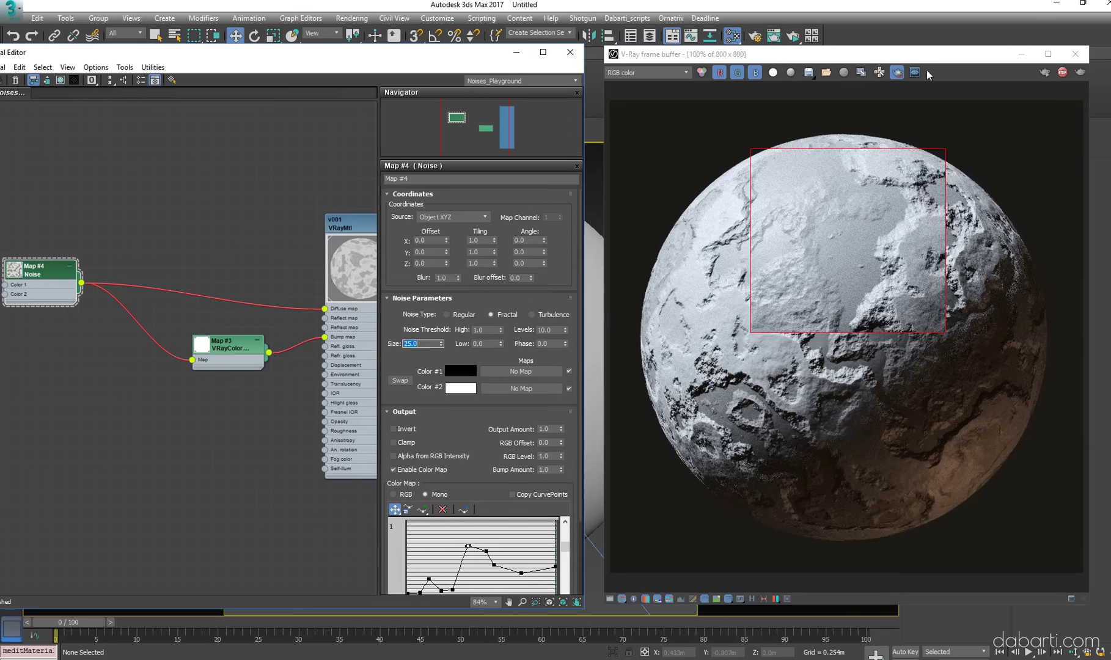
Set the noise Size to 15 and inspect the re-rendered sphere
{"action": "left_click", "coordinate": [664, 343]}
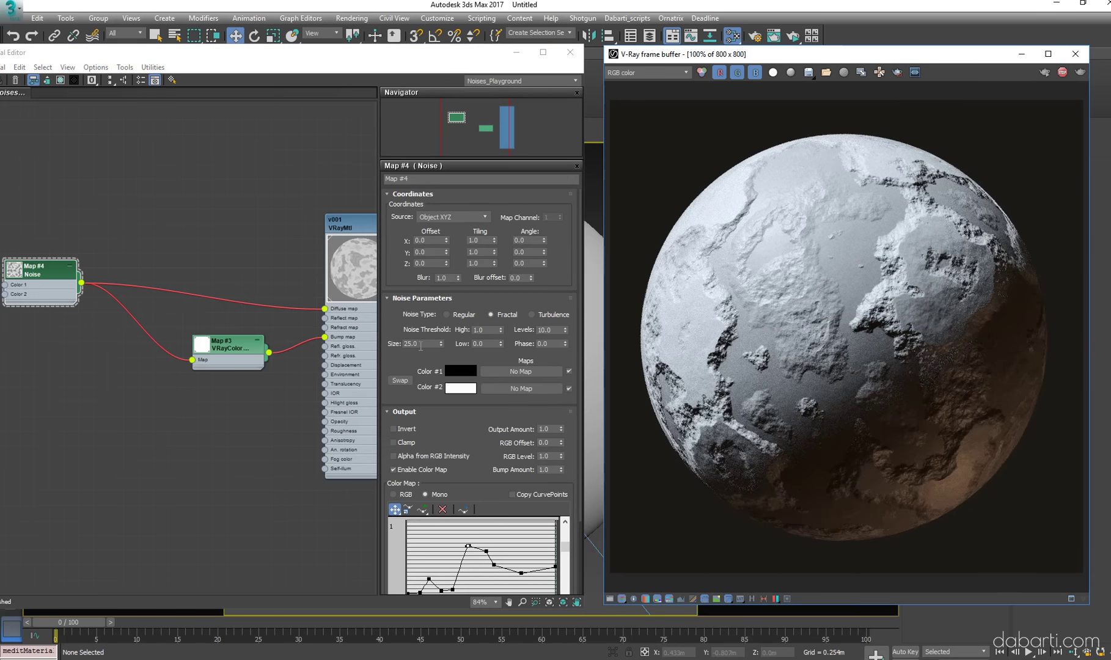
{"action": "left_click", "coordinate": [420, 344]}
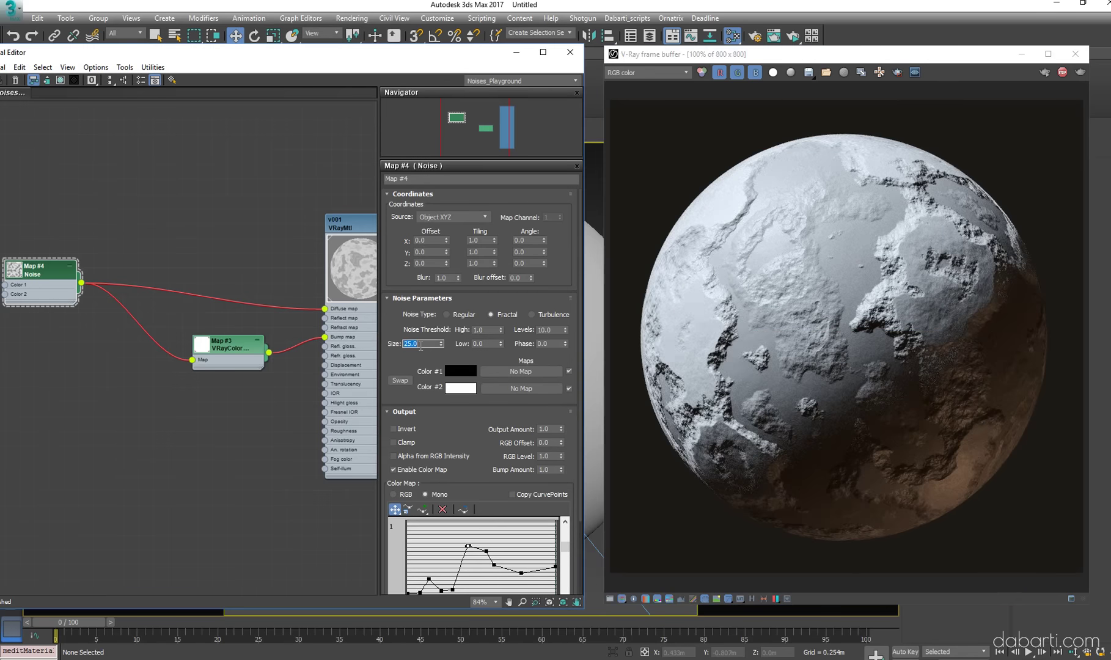
{"action": "type", "text": "15"}
{"action": "key", "text": "Return"}
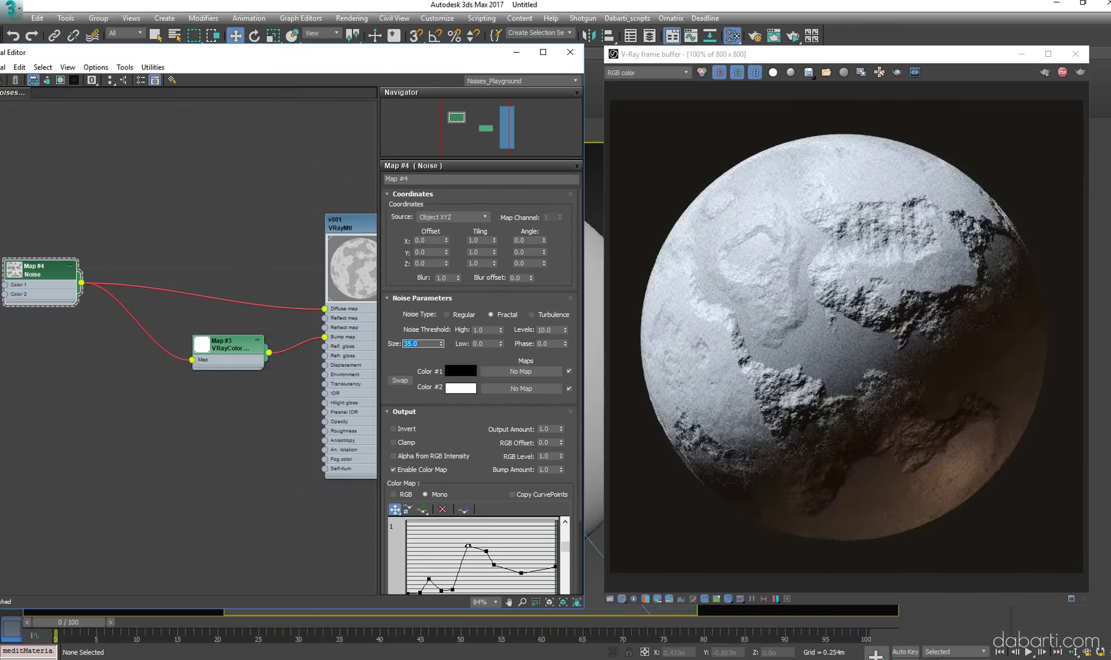
{"action": "left_click", "coordinate": [861, 344]}
{"action": "scroll", "coordinate": [862, 344], "scroll_direction": "up", "scroll_amount": 2}
{"action": "scroll", "coordinate": [862, 344], "scroll_direction": "down", "scroll_amount": 2}
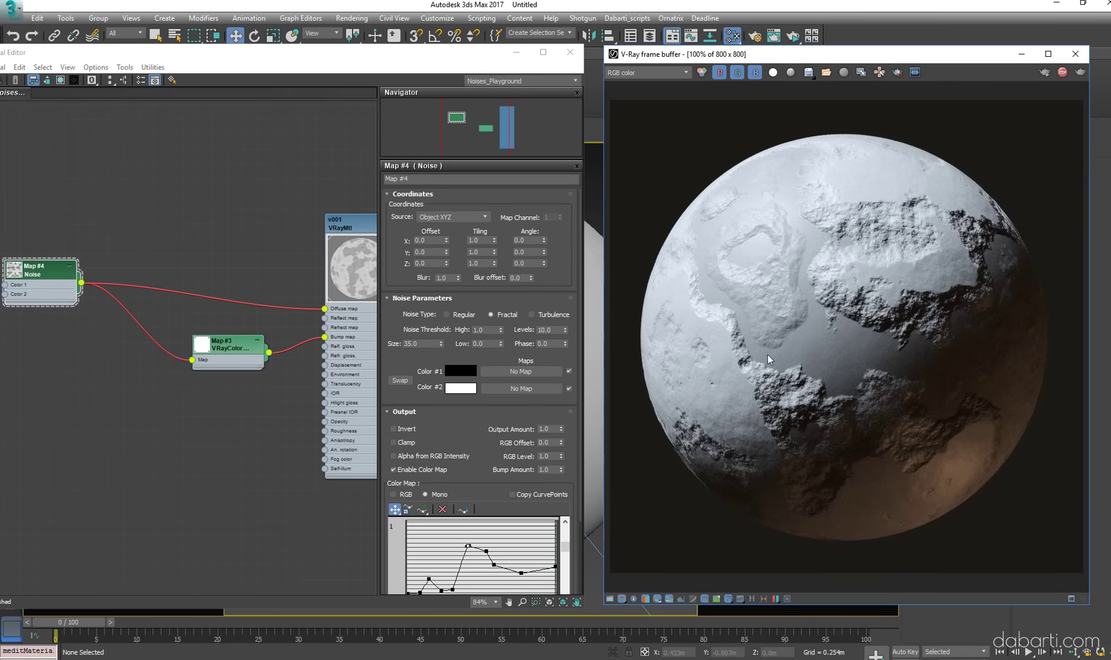
Change the noise Size to 30 and inspect the render
{"action": "double_click", "coordinate": [421, 344]}
{"action": "type", "text": "0"}
{"action": "key", "text": "Return"}
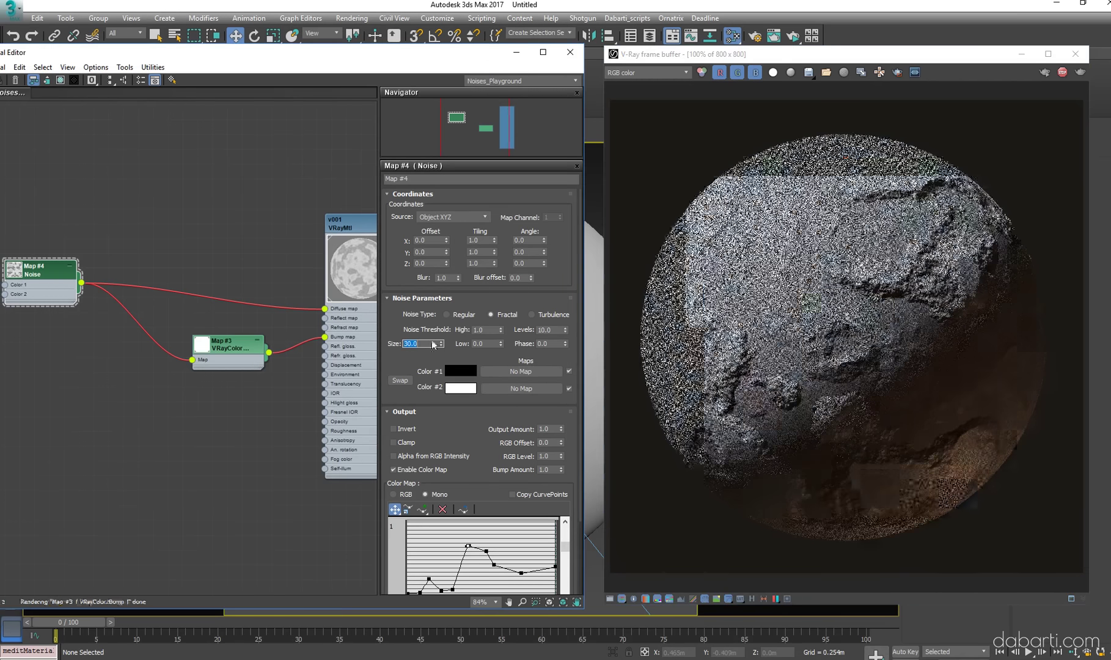
{"action": "left_click", "coordinate": [846, 365]}
{"action": "scroll", "coordinate": [846, 366], "scroll_direction": "up", "scroll_amount": 1}
{"action": "scroll", "coordinate": [847, 366], "scroll_direction": "down", "scroll_amount": 1}
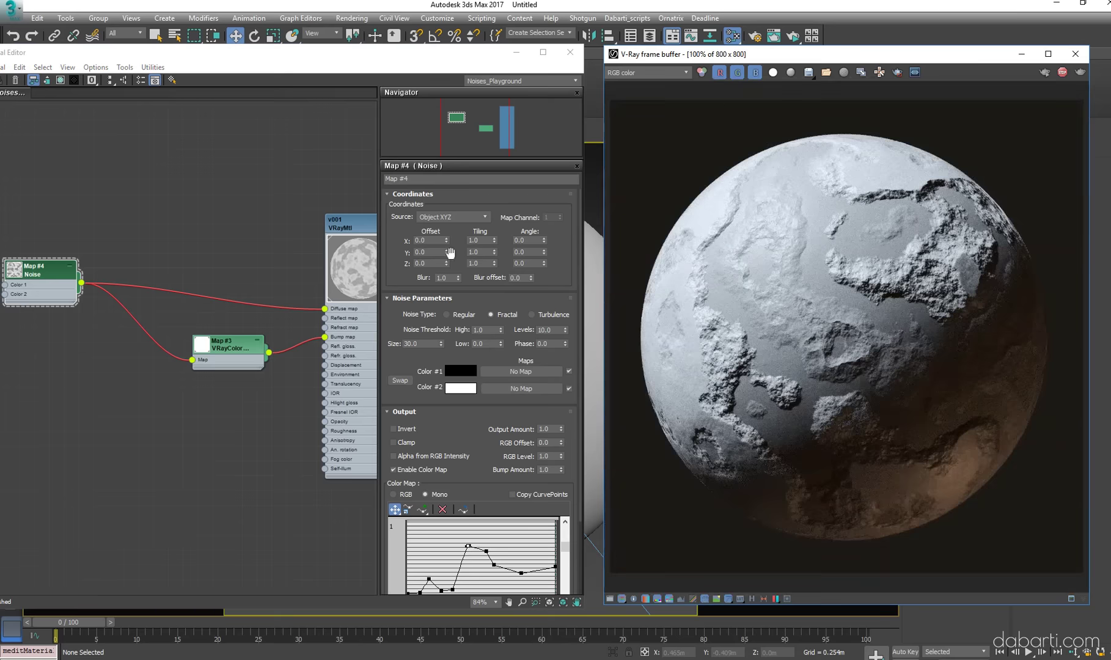
Raise the noise Z offset to about 40.7 for a shifted pattern
{"action": "left_click_drag", "start_coordinate": [447, 263], "coordinate": [455, 174]}
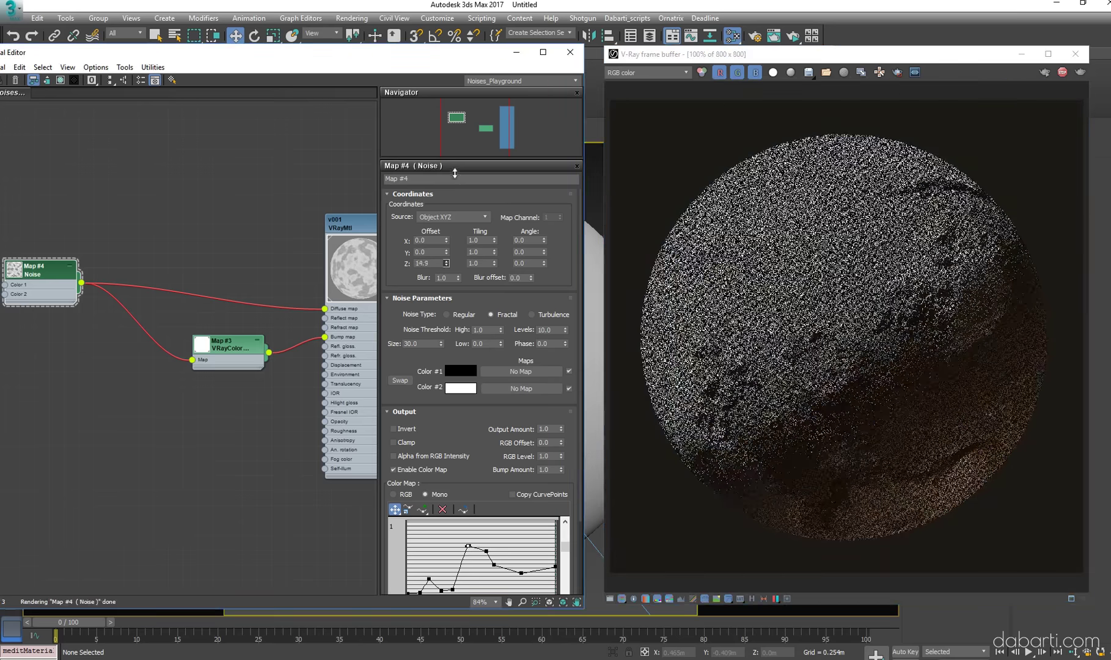
{"action": "left_click", "coordinate": [758, 36]}
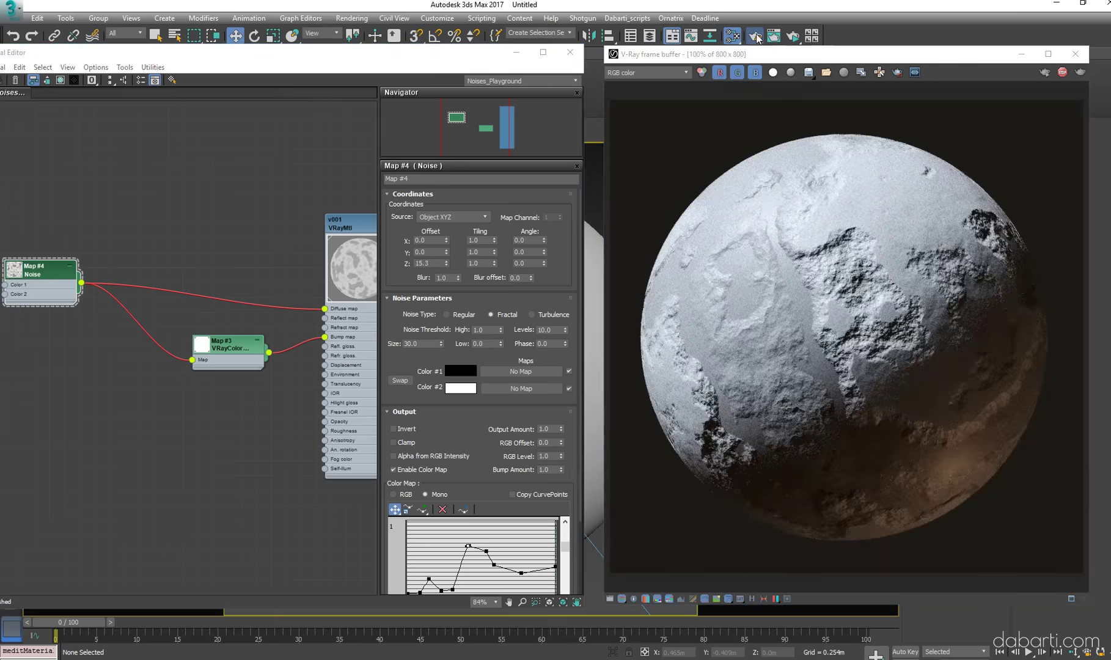
{"action": "left_click", "coordinate": [490, 218]}
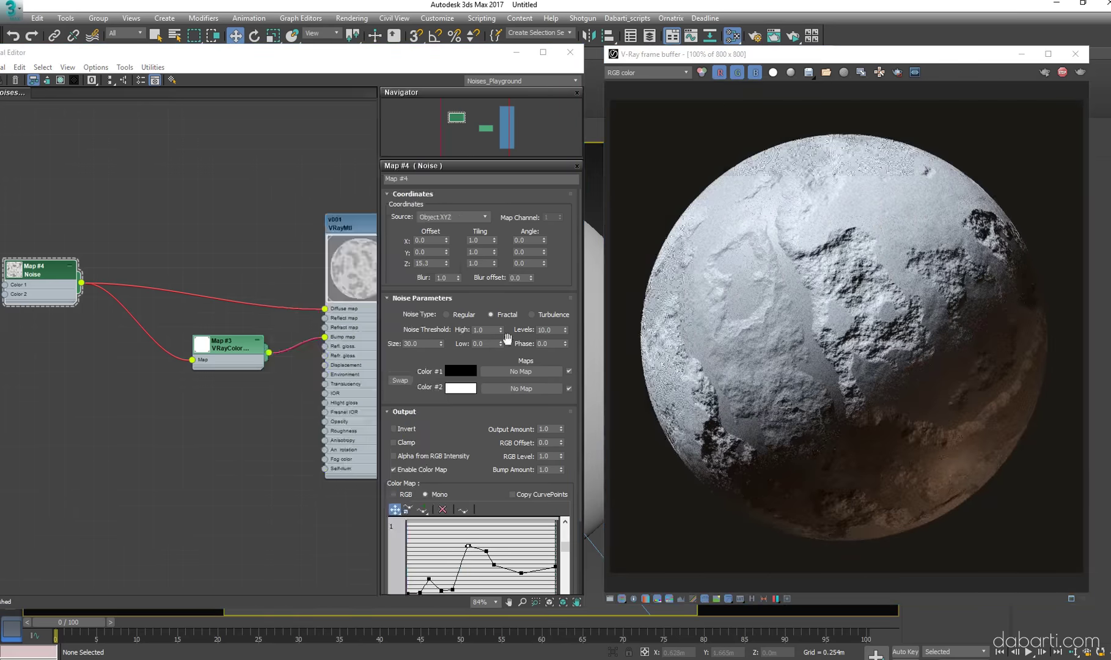
{"action": "left_click_drag", "start_coordinate": [447, 262], "coordinate": [472, 110]}
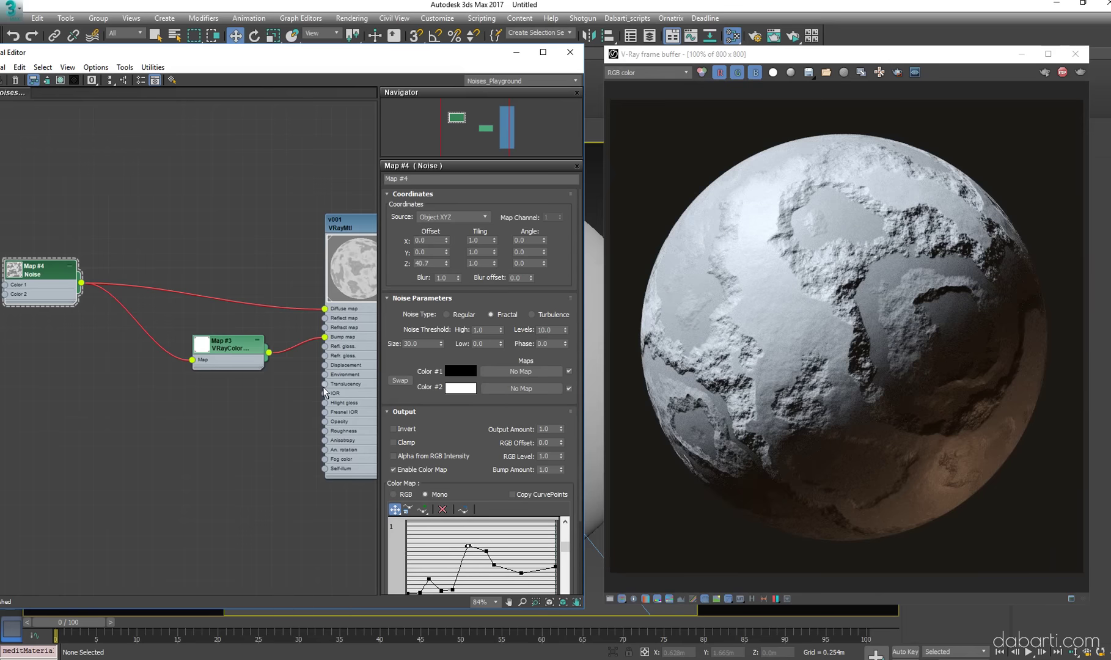
{"action": "middle_click_drag", "start_coordinate": [326, 393], "coordinate": [257, 343]}
{"action": "scroll", "coordinate": [811, 395], "scroll_direction": "up", "scroll_amount": 3}
{"action": "scroll", "coordinate": [789, 400], "scroll_direction": "up", "scroll_amount": 1}
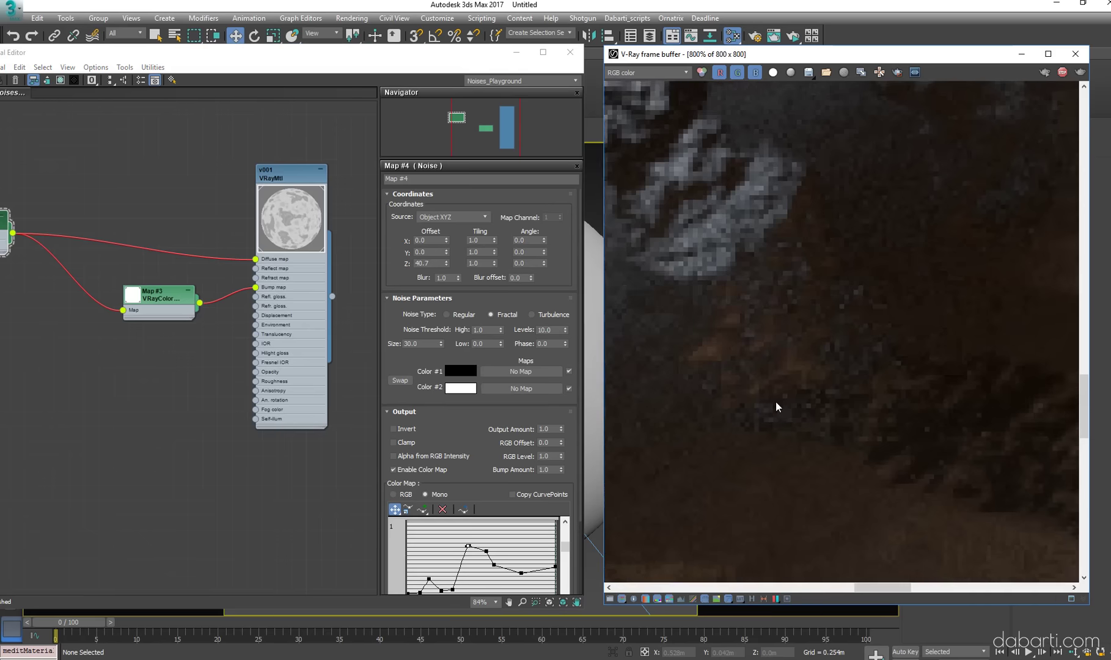
{"action": "scroll", "coordinate": [782, 402], "scroll_direction": "down", "scroll_amount": 2}
{"action": "scroll", "coordinate": [781, 402], "scroll_direction": "down", "scroll_amount": 1}
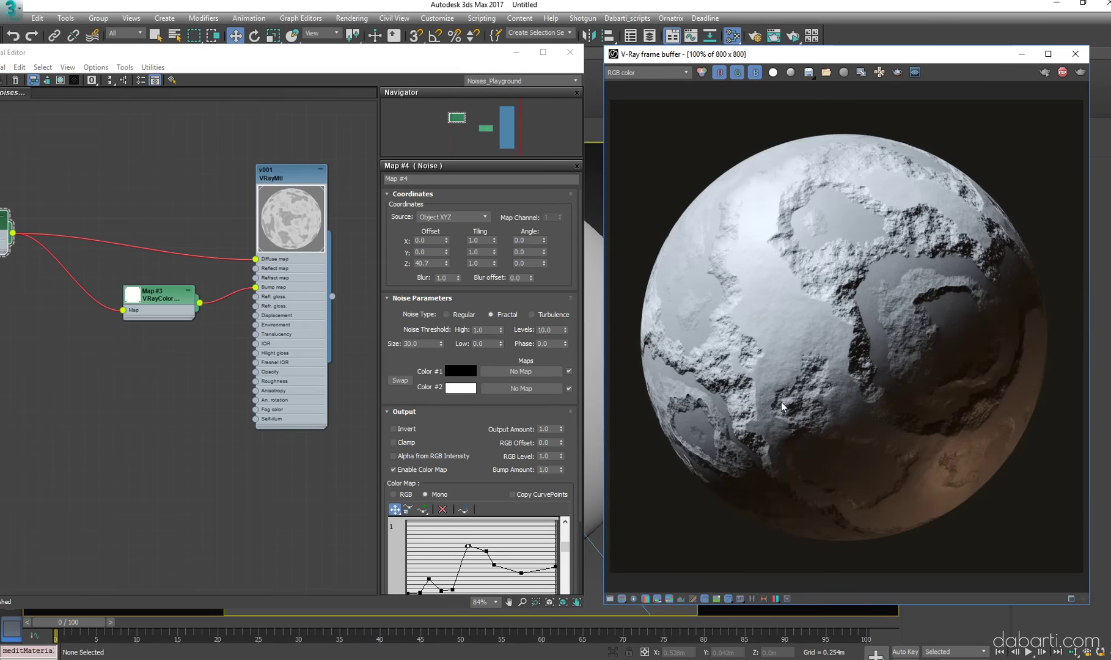
Save the current render to the VFB history with the comment v001
{"action": "left_click", "coordinate": [764, 599]}
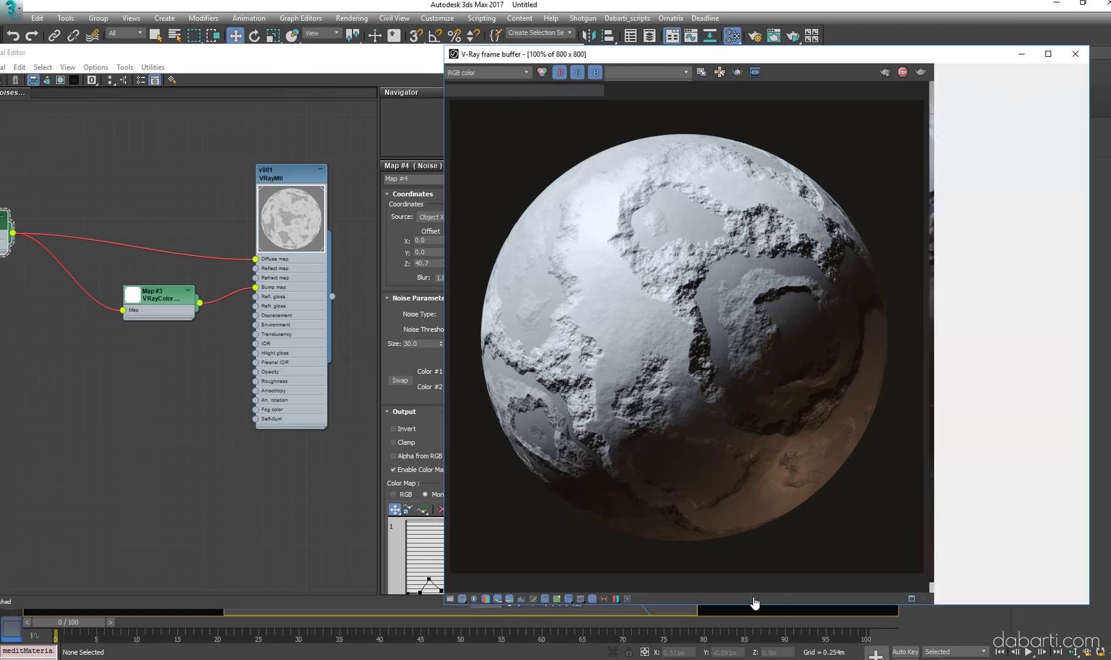
{"action": "left_click", "coordinate": [470, 72]}
{"action": "right_click", "coordinate": [552, 122]}
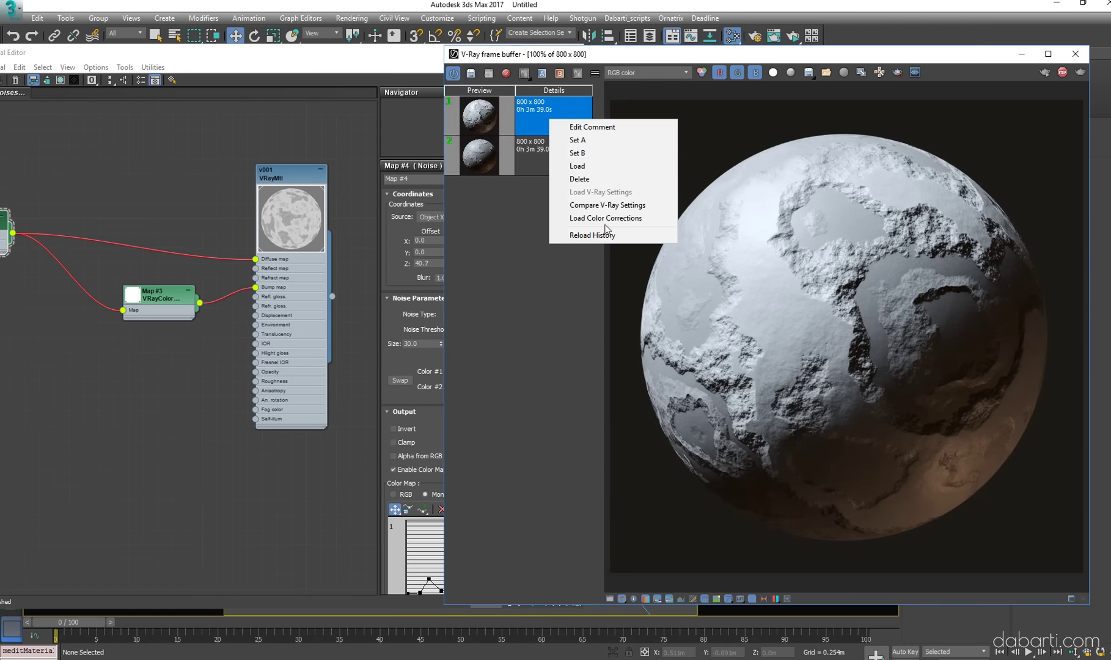
{"action": "left_click", "coordinate": [590, 128]}
{"action": "type", "text": "v001"}
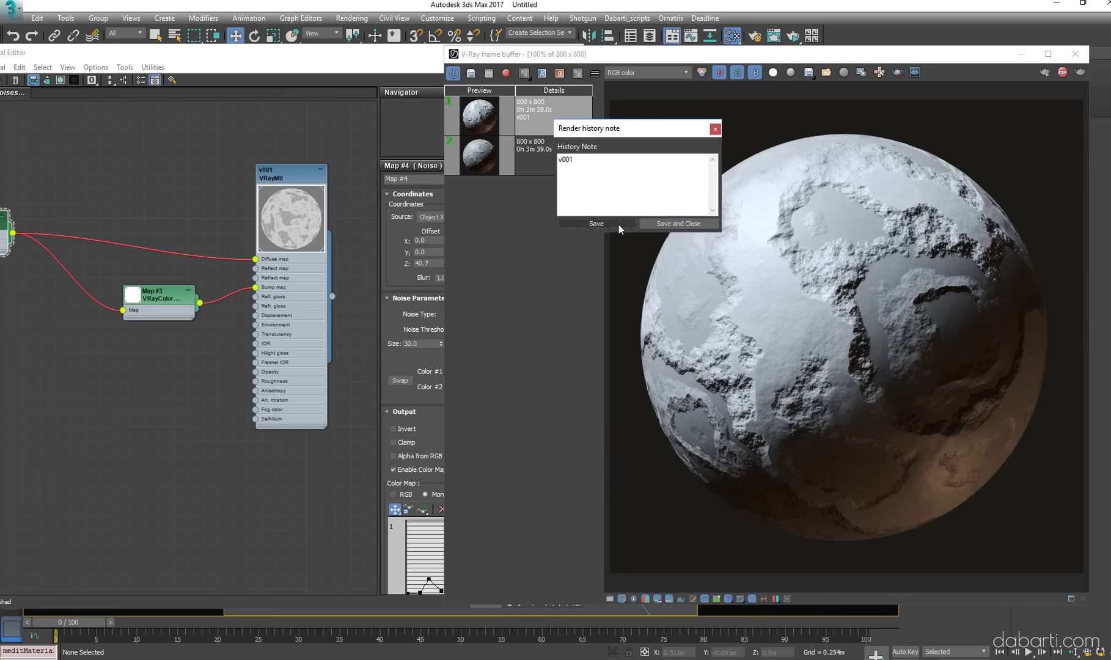
{"action": "left_click", "coordinate": [679, 223]}
Undock the render history into its own floating window
{"action": "left_click", "coordinate": [752, 598]}
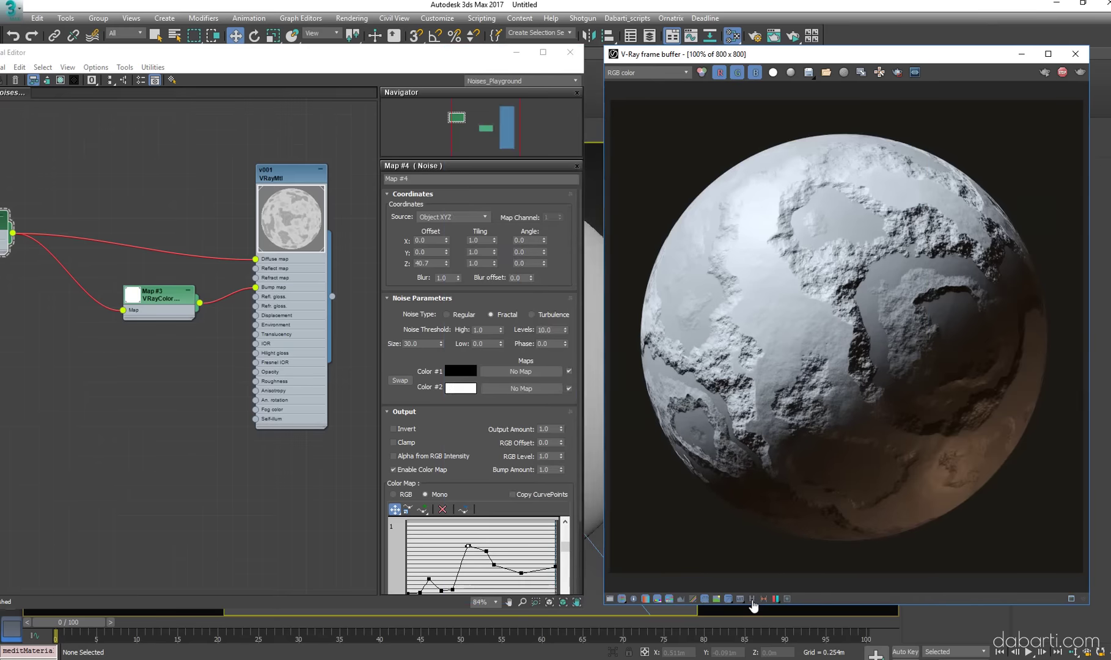
{"action": "left_click", "coordinate": [752, 599]}
{"action": "mouse_move", "coordinate": [508, 51]}
{"action": "left_mouse_down"}
{"action": "mouse_move", "coordinate": [145, 70]}
{"action": "mouse_move", "coordinate": [97, 34]}
{"action": "left_mouse_up"}
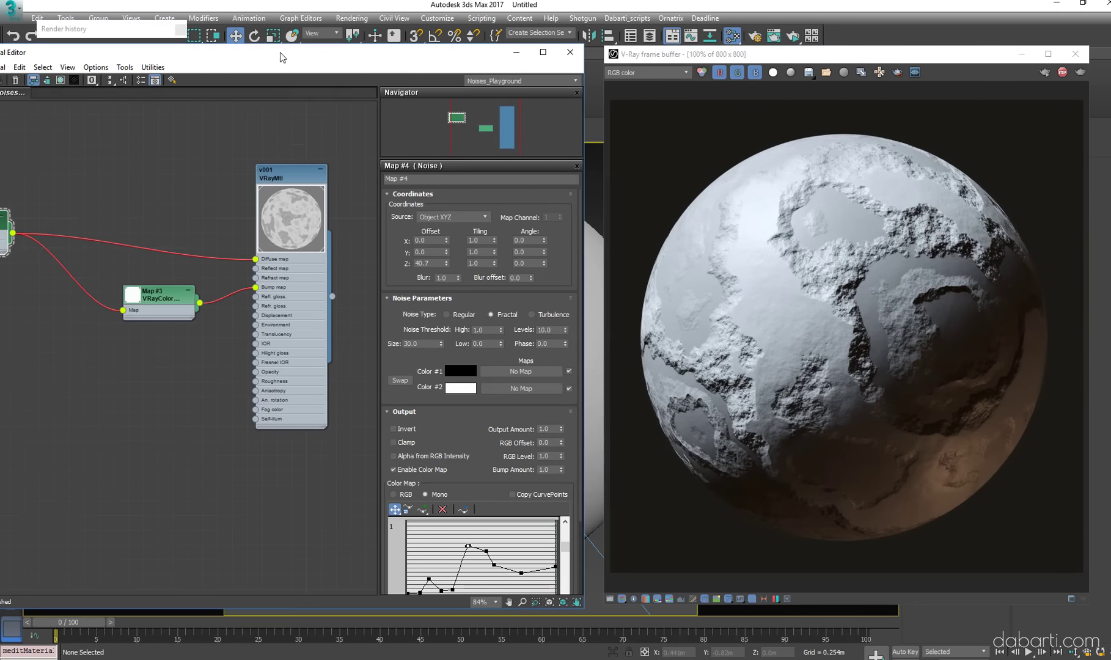
{"action": "left_click_drag", "start_coordinate": [273, 55], "coordinate": [280, 54]}
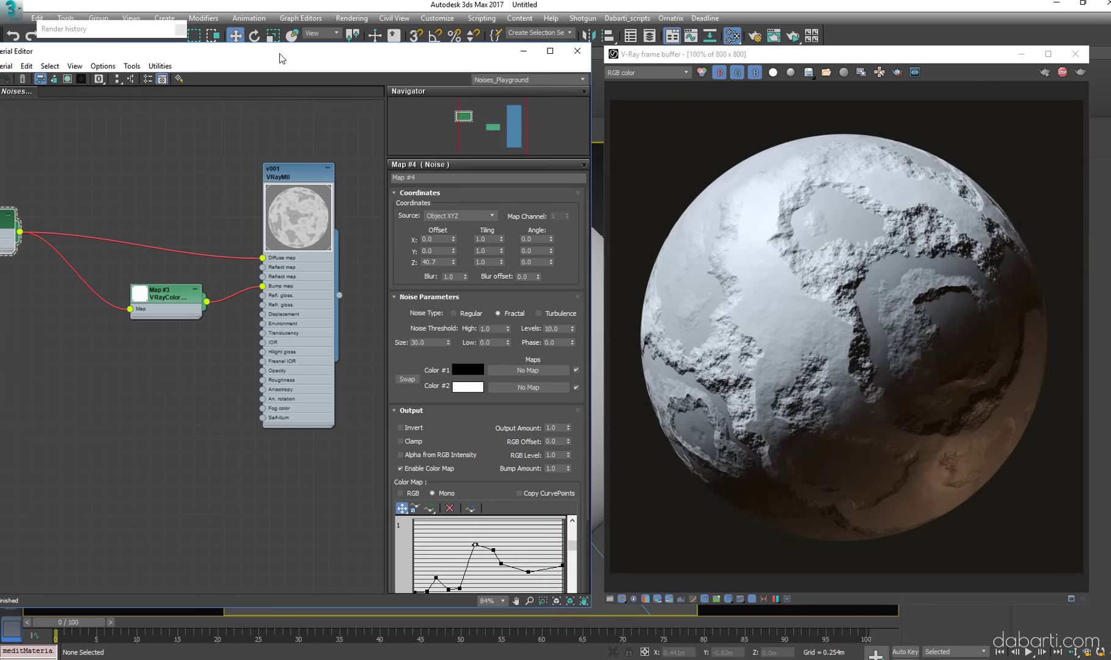
{"action": "left_click", "coordinate": [122, 38]}
Pan to the second material tree, start a fresh render, and open the Map #5 Noise node
{"action": "scroll", "coordinate": [270, 402], "scroll_direction": "down", "scroll_amount": 5}
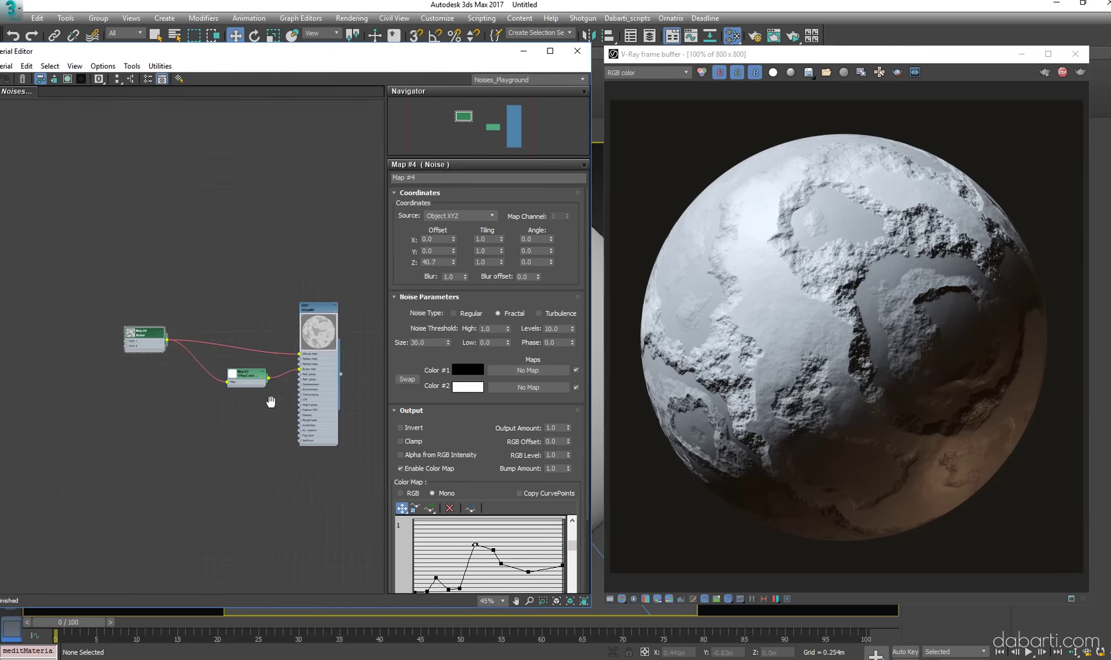
{"action": "middle_click_drag", "start_coordinate": [270, 402], "coordinate": [225, 261]}
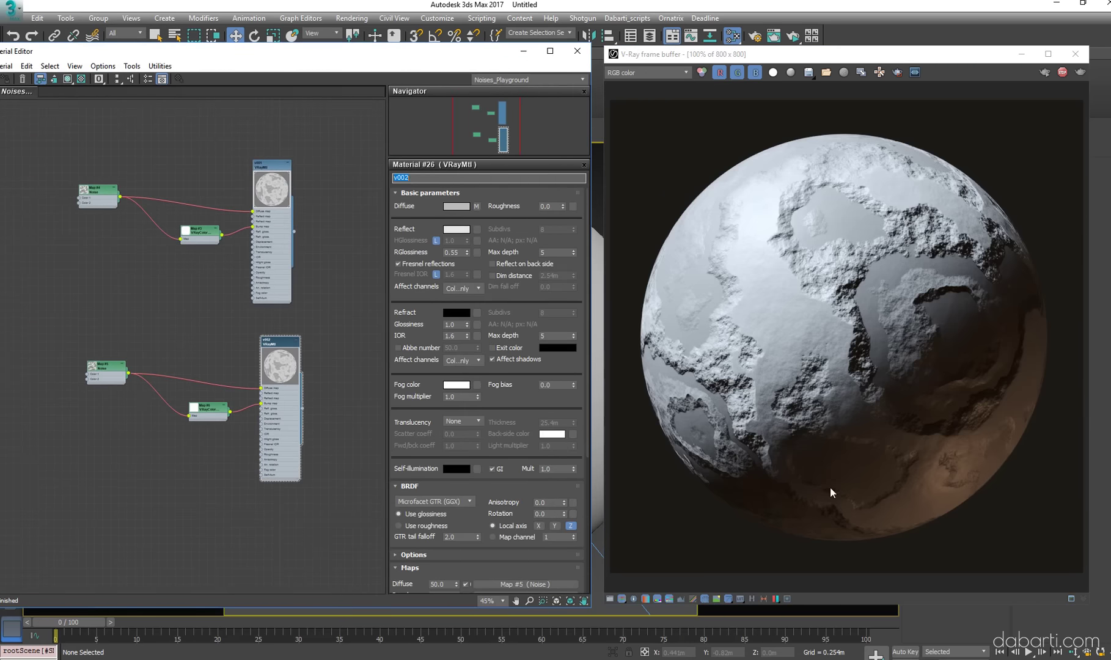
{"action": "mouse_move", "coordinate": [839, 56]}
{"action": "left_mouse_down"}
{"action": "mouse_move", "coordinate": [901, 83]}
{"action": "mouse_move", "coordinate": [738, 53]}
{"action": "left_mouse_up"}
{"action": "left_click", "coordinate": [960, 100]}
{"action": "left_click", "coordinate": [306, 448]}
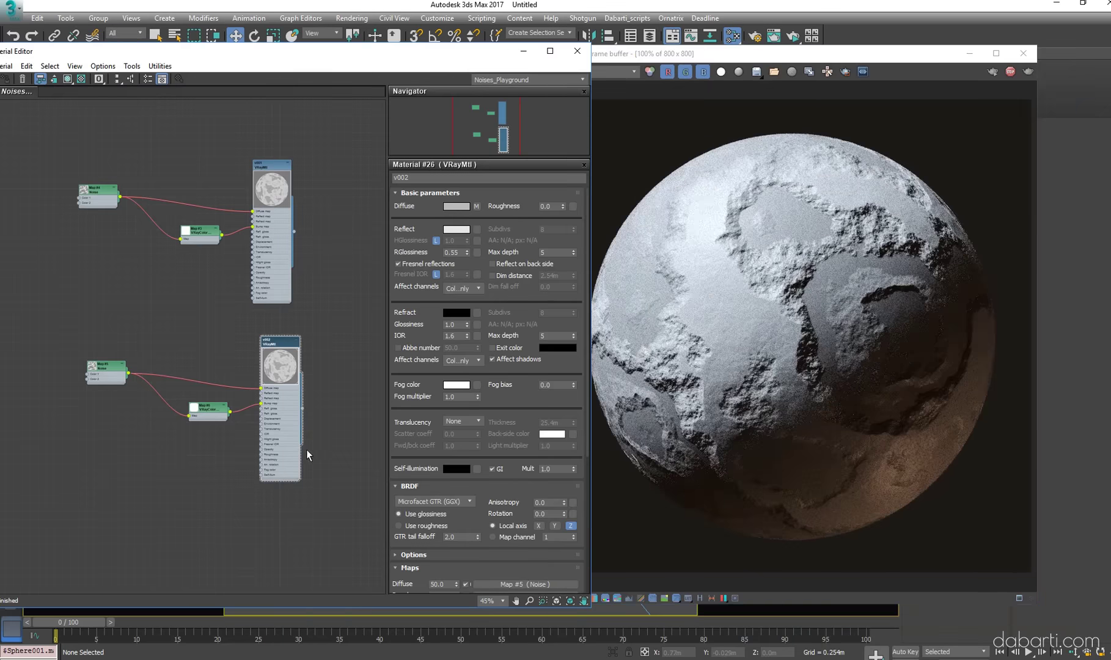
{"action": "double_click", "coordinate": [111, 367]}
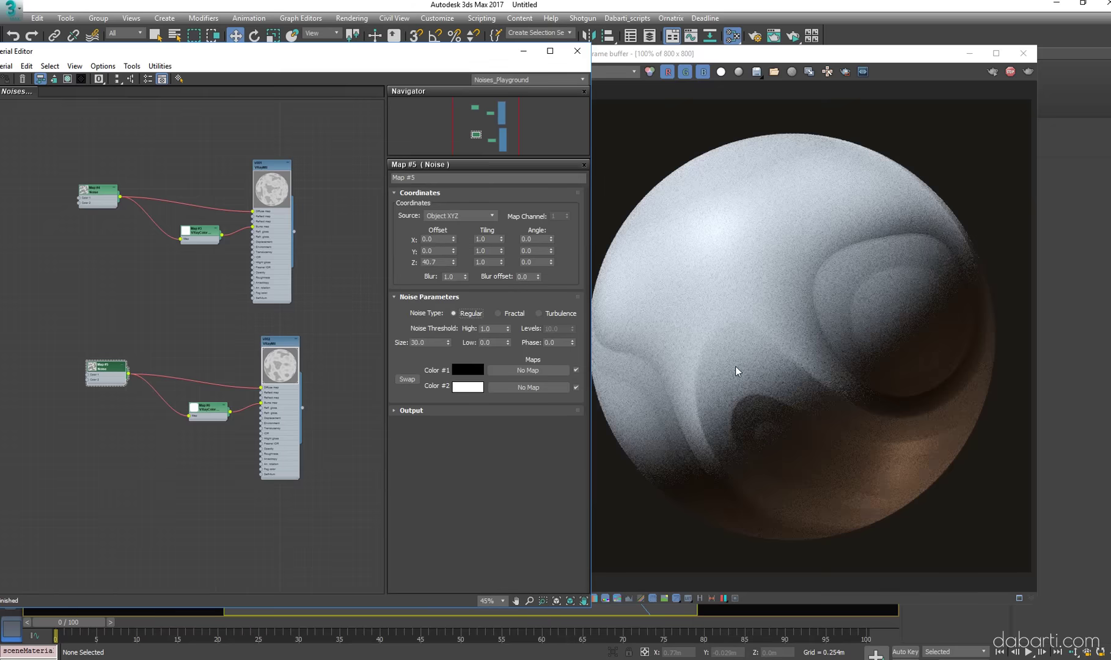
Set Map #5's noise Size to 3, then settle on 4
{"action": "scroll", "coordinate": [248, 471], "scroll_direction": "up", "scroll_amount": 2}
{"action": "scroll", "coordinate": [330, 360], "scroll_direction": "up", "scroll_amount": 1}
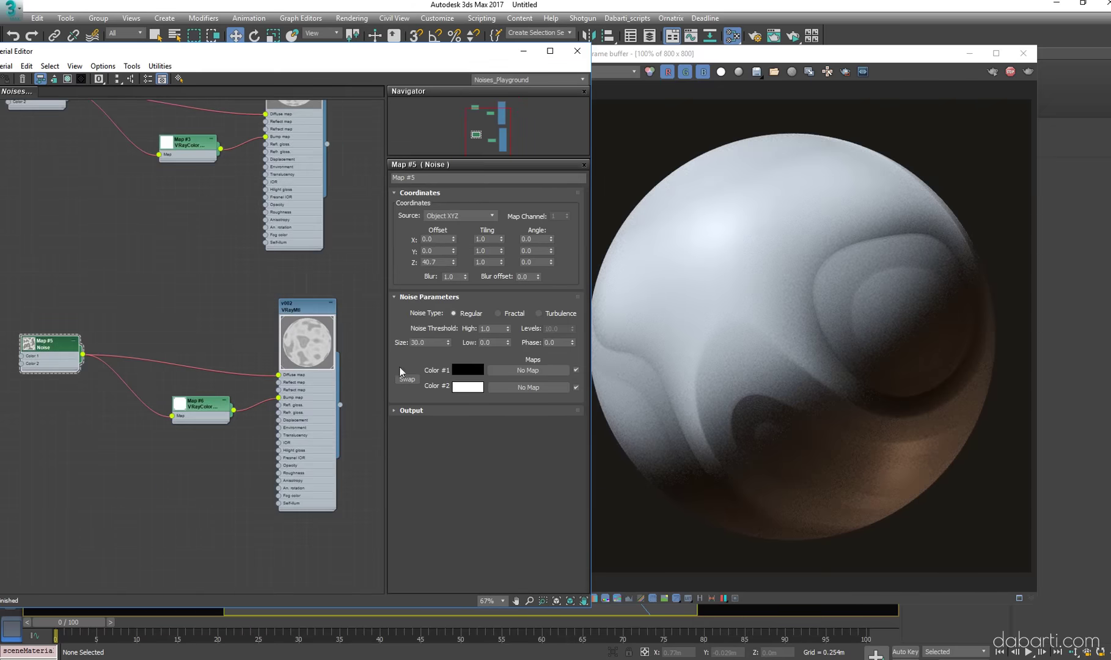
{"action": "type", "text": "3"}
{"action": "key", "text": "Return"}
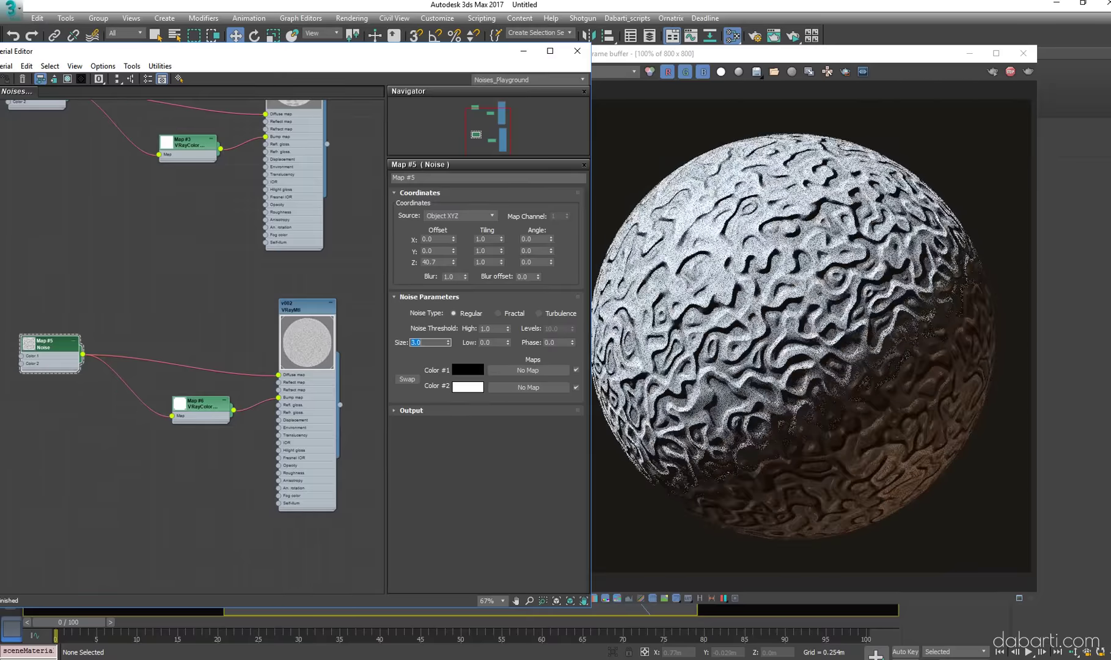
{"action": "type", "text": "4"}
{"action": "key", "text": "Return"}
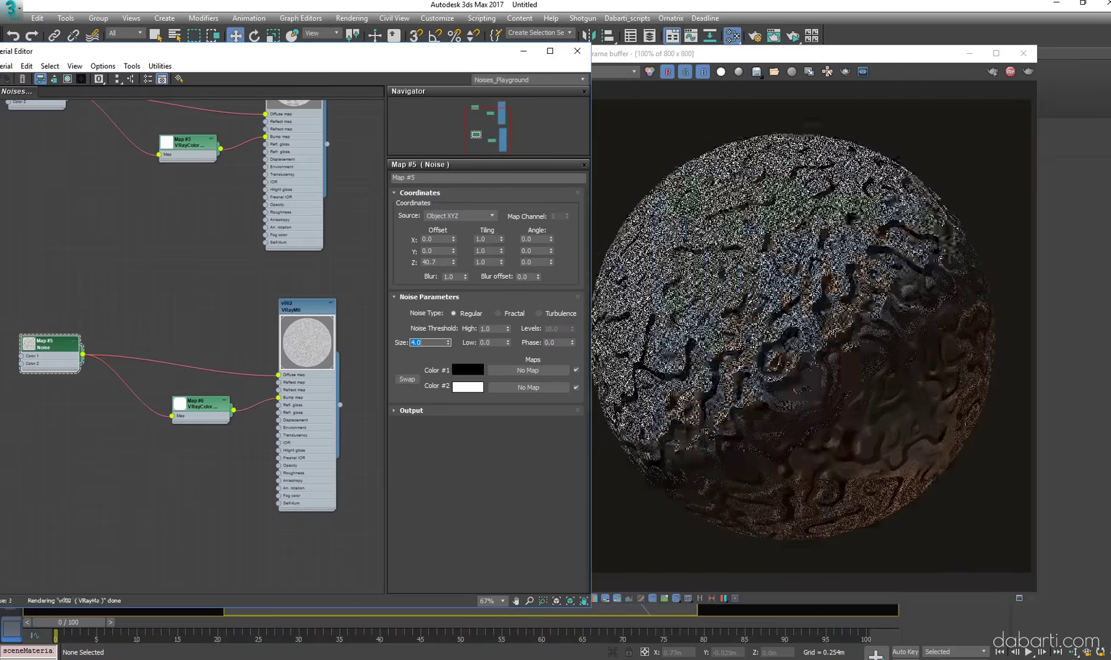
Expand Output and add new points to the colour-map curve
{"action": "left_click", "coordinate": [416, 411]}
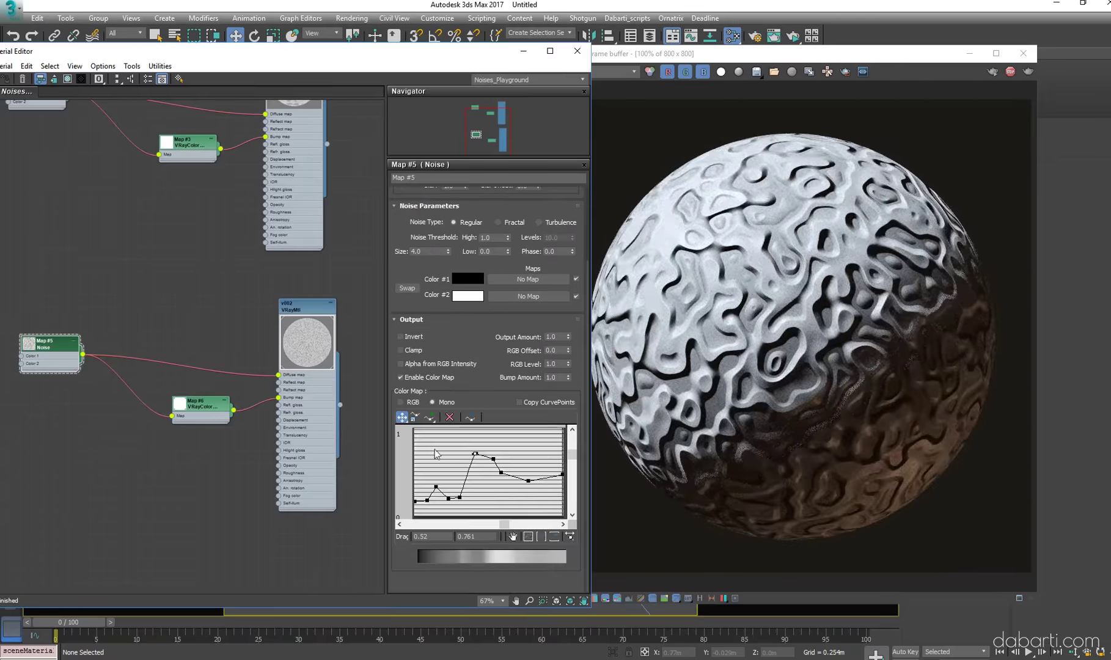
{"action": "left_click", "coordinate": [520, 444]}
{"action": "left_click", "coordinate": [430, 417]}
{"action": "left_click", "coordinate": [481, 455]}
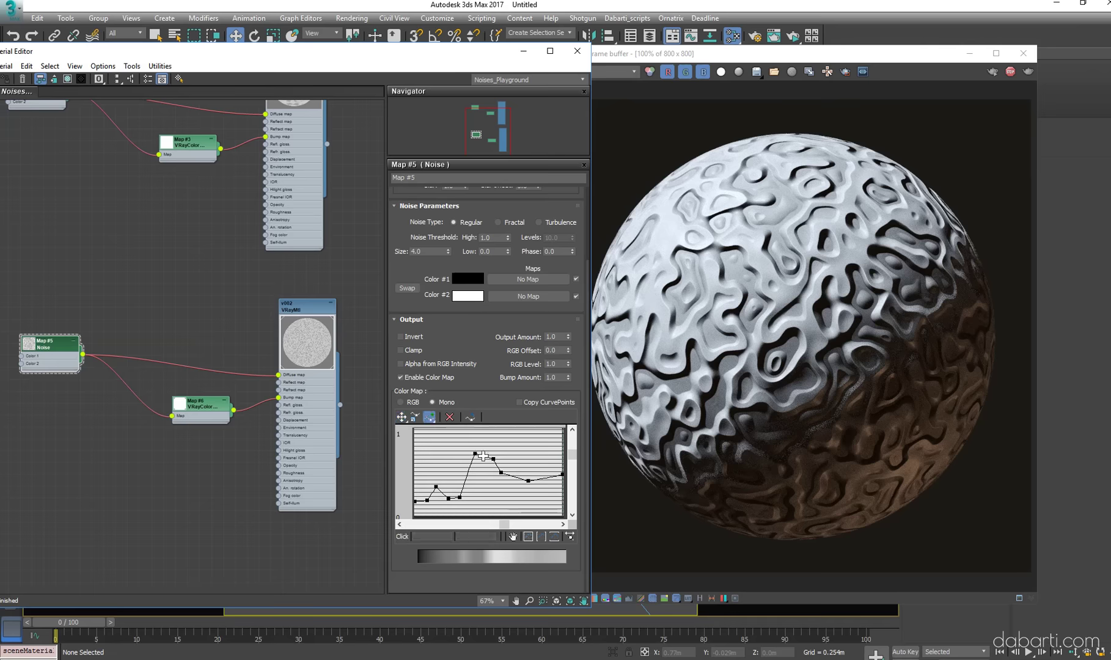
{"action": "left_click", "coordinate": [507, 475]}
{"action": "left_click", "coordinate": [519, 478]}
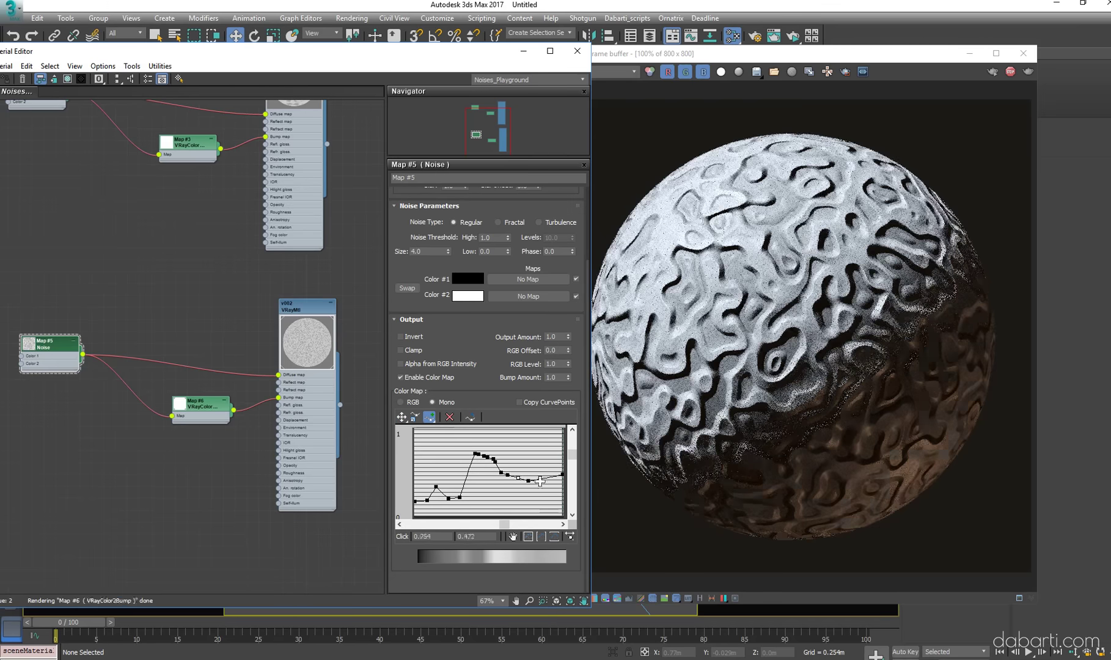
{"action": "left_click", "coordinate": [402, 417]}
{"action": "mouse_move", "coordinate": [483, 483]}
{"action": "left_mouse_down"}
{"action": "mouse_move", "coordinate": [476, 490]}
{"action": "mouse_move", "coordinate": [494, 500]}
{"action": "left_mouse_up"}
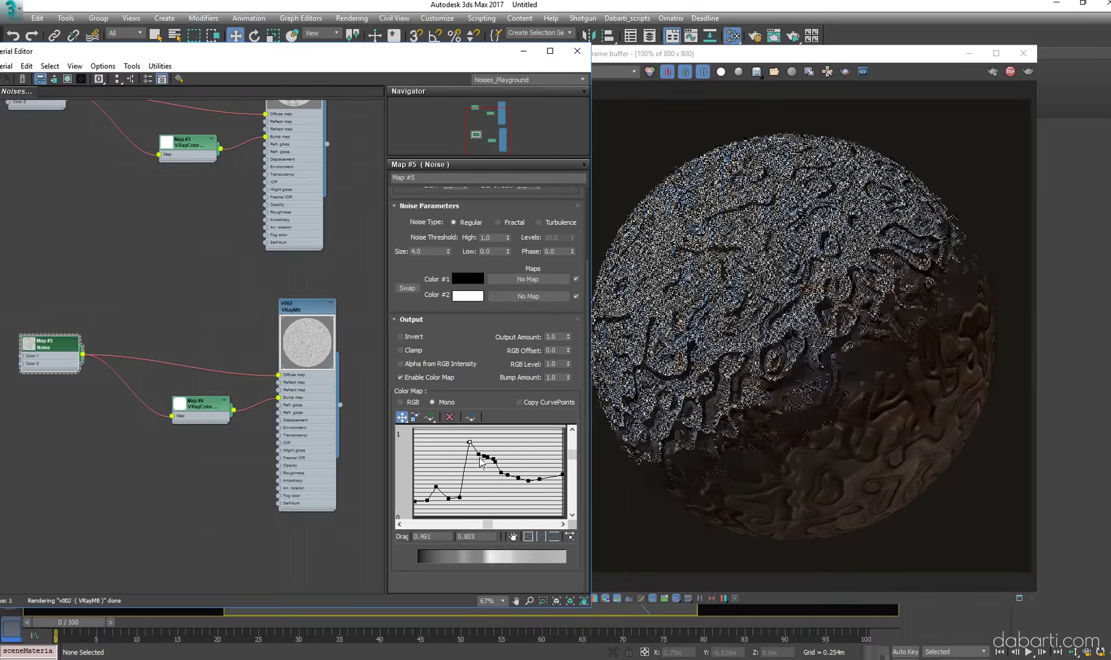
Drag curve points into high and low spikes and change several points' type
{"action": "scroll", "coordinate": [494, 500], "scroll_direction": "up", "scroll_amount": 2}
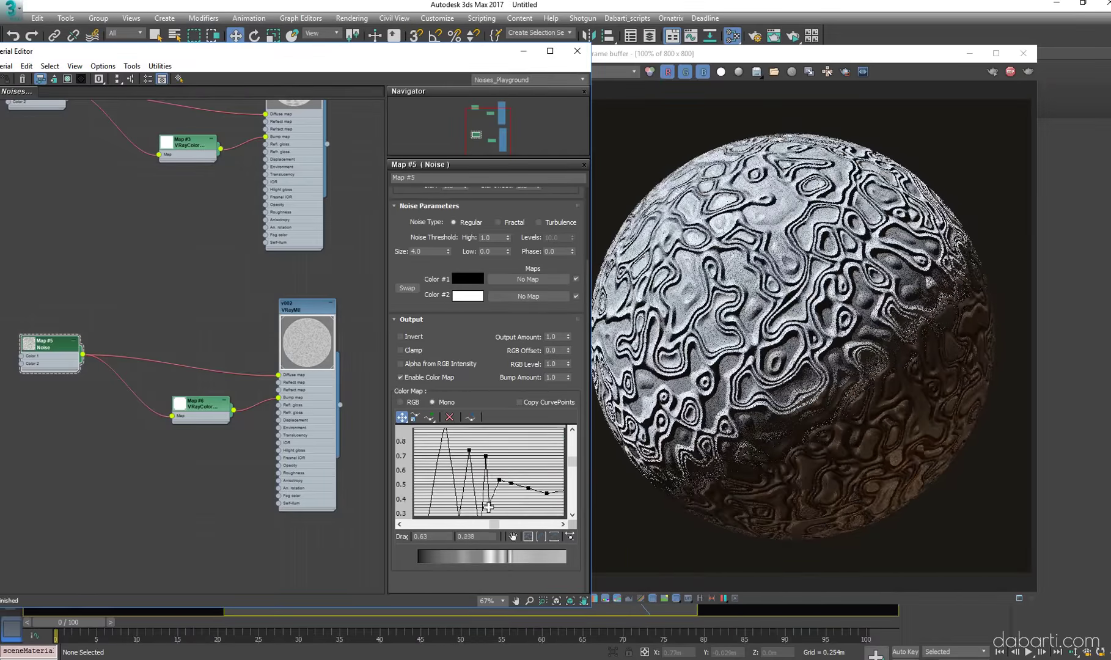
{"action": "mouse_move", "coordinate": [489, 460]}
{"action": "left_mouse_down"}
{"action": "mouse_move", "coordinate": [492, 513]}
{"action": "mouse_move", "coordinate": [501, 466]}
{"action": "mouse_move", "coordinate": [511, 505]}
{"action": "mouse_move", "coordinate": [524, 475]}
{"action": "mouse_move", "coordinate": [530, 500]}
{"action": "left_mouse_up"}
{"action": "scroll", "coordinate": [525, 477], "scroll_direction": "down", "scroll_amount": 2}
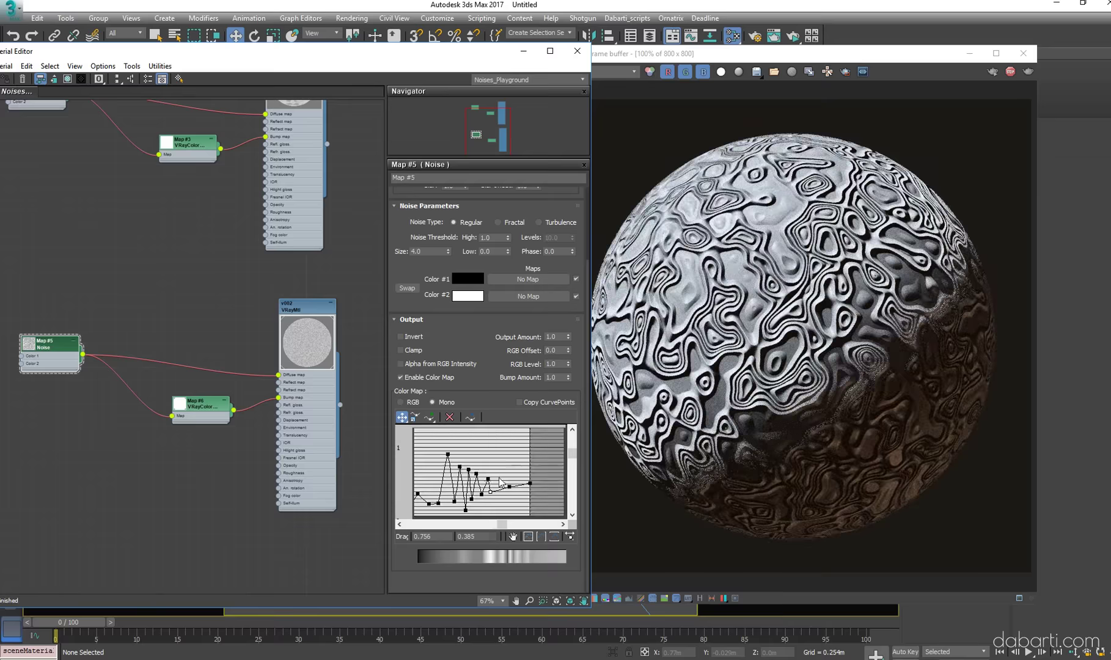
{"action": "left_click_drag", "start_coordinate": [443, 450], "coordinate": [492, 483]}
{"action": "right_click", "coordinate": [486, 475]}
{"action": "left_click", "coordinate": [526, 501]}
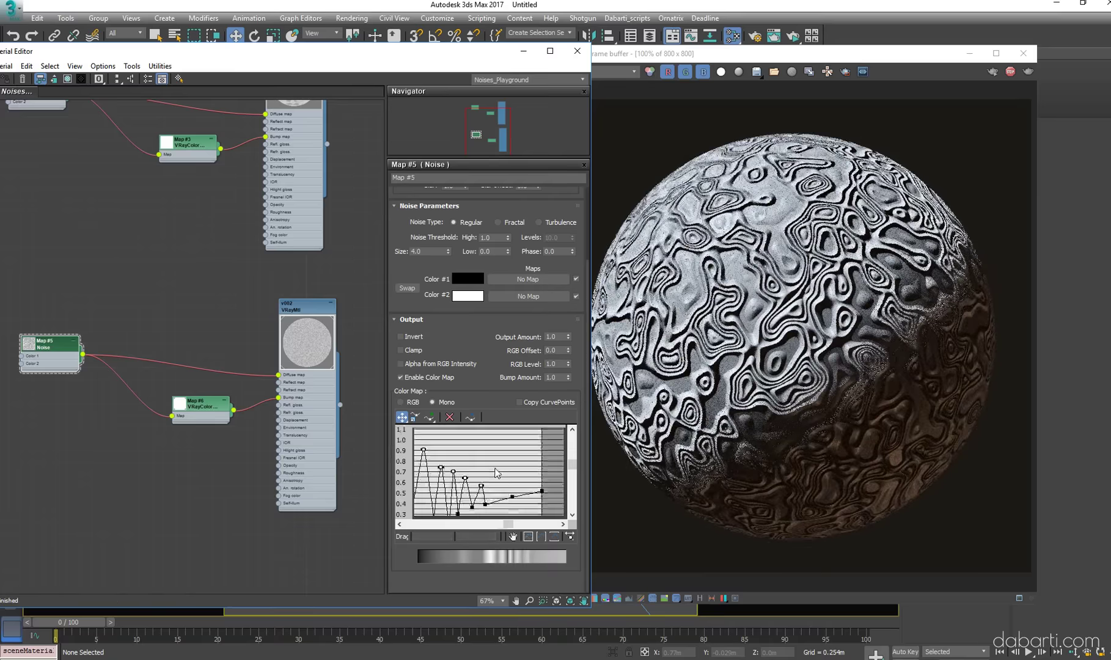
Round the tallest peak and a neighbouring segment into smooth arcs
{"action": "scroll", "coordinate": [492, 468], "scroll_direction": "up", "scroll_amount": 4}
{"action": "scroll", "coordinate": [482, 461], "scroll_direction": "up", "scroll_amount": 2}
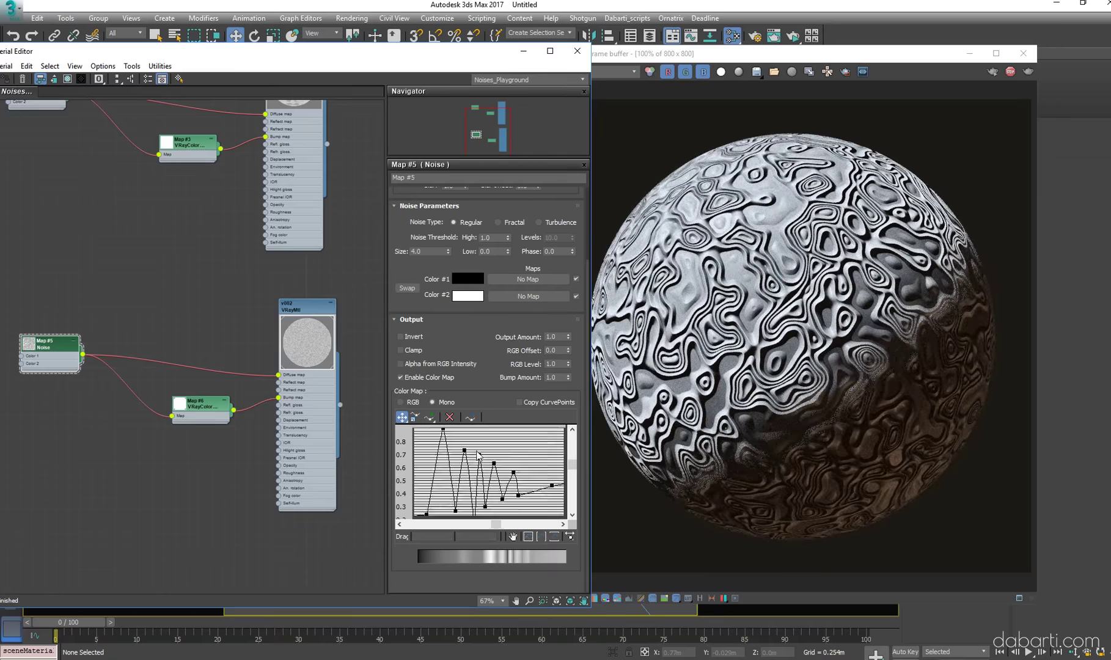
{"action": "scroll", "coordinate": [482, 461], "scroll_direction": "up", "scroll_amount": 2}
{"action": "left_click", "coordinate": [487, 445]}
{"action": "left_click_drag", "start_coordinate": [495, 445], "coordinate": [507, 444]}
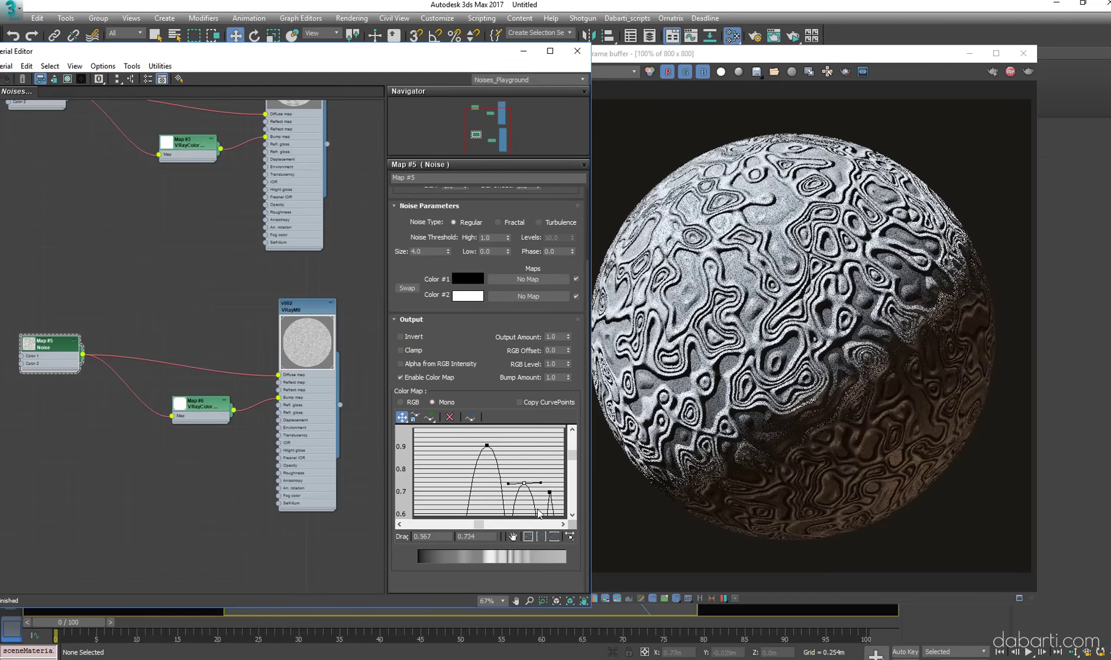
{"action": "middle_click_drag", "start_coordinate": [527, 483], "coordinate": [483, 455]}
{"action": "left_click_drag", "start_coordinate": [495, 452], "coordinate": [492, 449]}
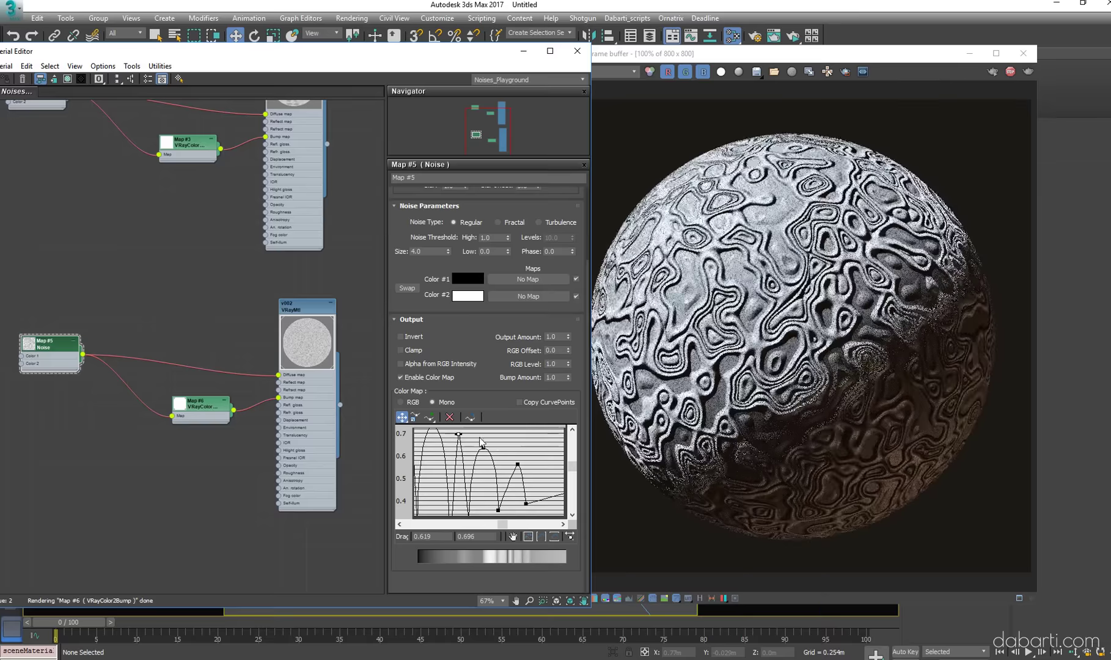
{"action": "left_click", "coordinate": [459, 434]}
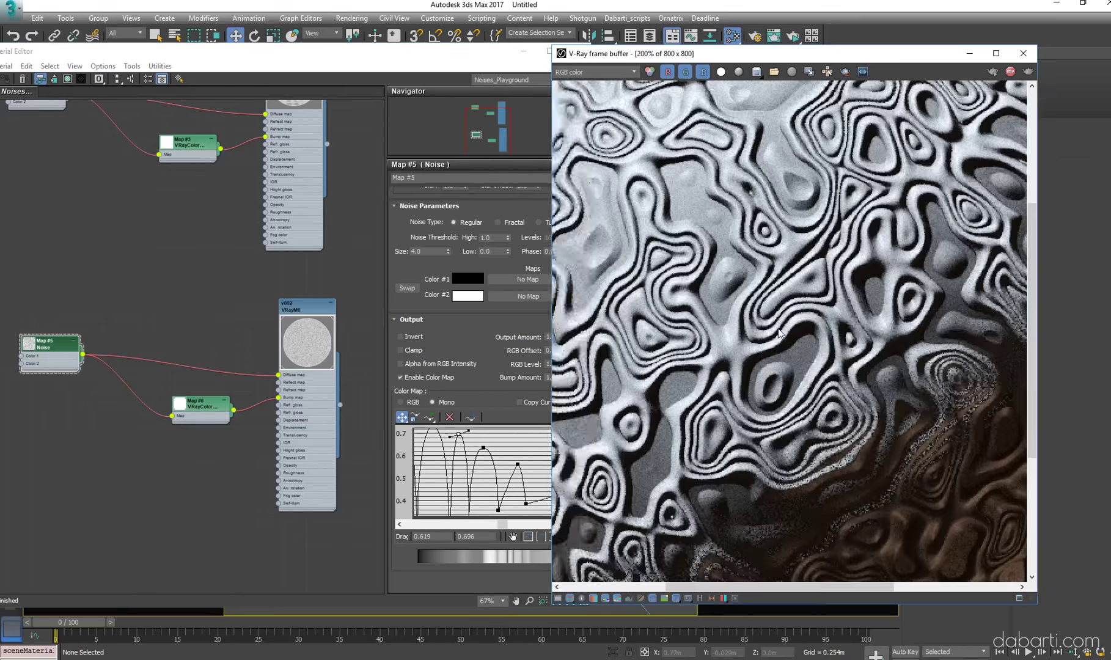
Raise another curve point and make it Bezier-Smooth
{"action": "left_click", "coordinate": [519, 465]}
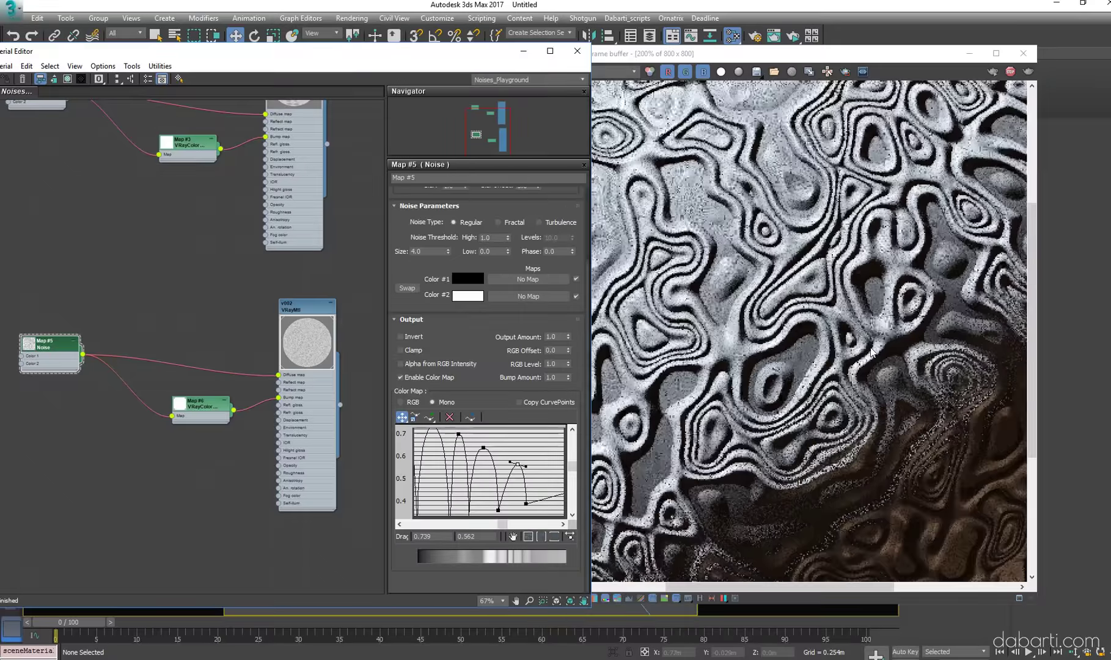
{"action": "scroll", "coordinate": [479, 495], "scroll_direction": "down", "scroll_amount": 3}
{"action": "scroll", "coordinate": [478, 495], "scroll_direction": "up", "scroll_amount": 2}
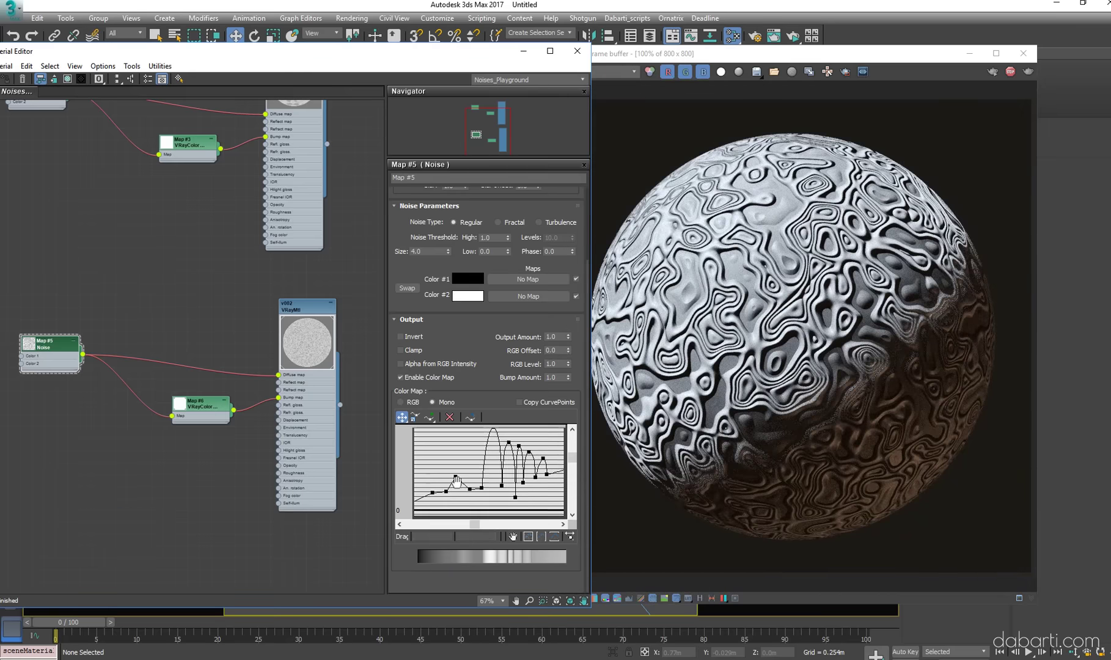
{"action": "left_click_drag", "start_coordinate": [458, 475], "coordinate": [453, 451]}
{"action": "right_click", "coordinate": [453, 450]}
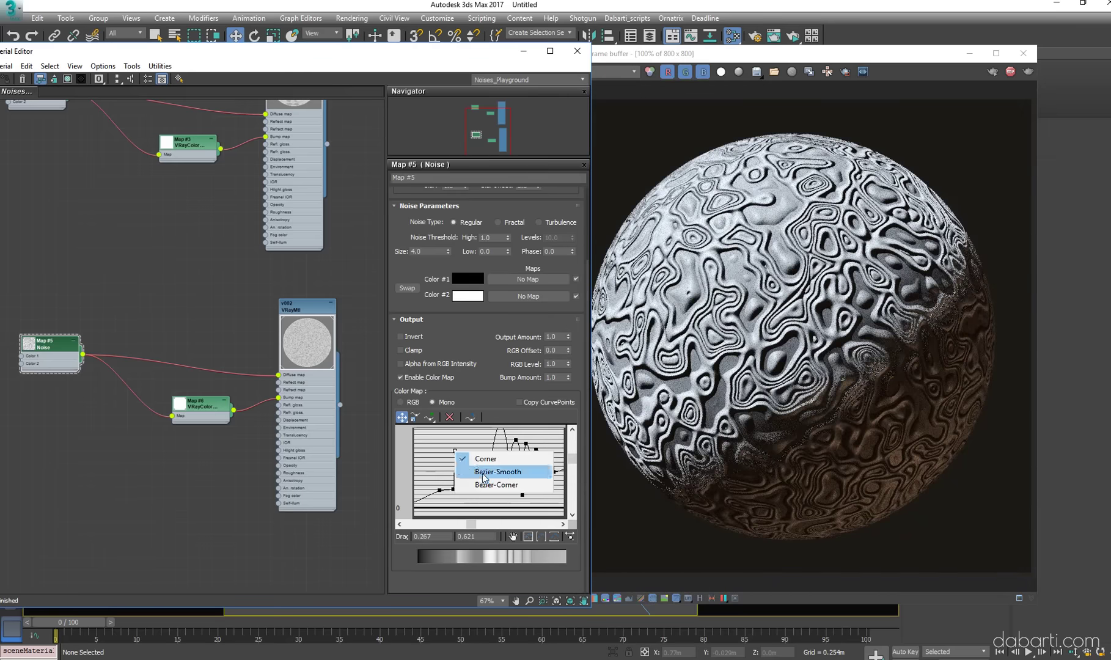
{"action": "left_click", "coordinate": [480, 470]}
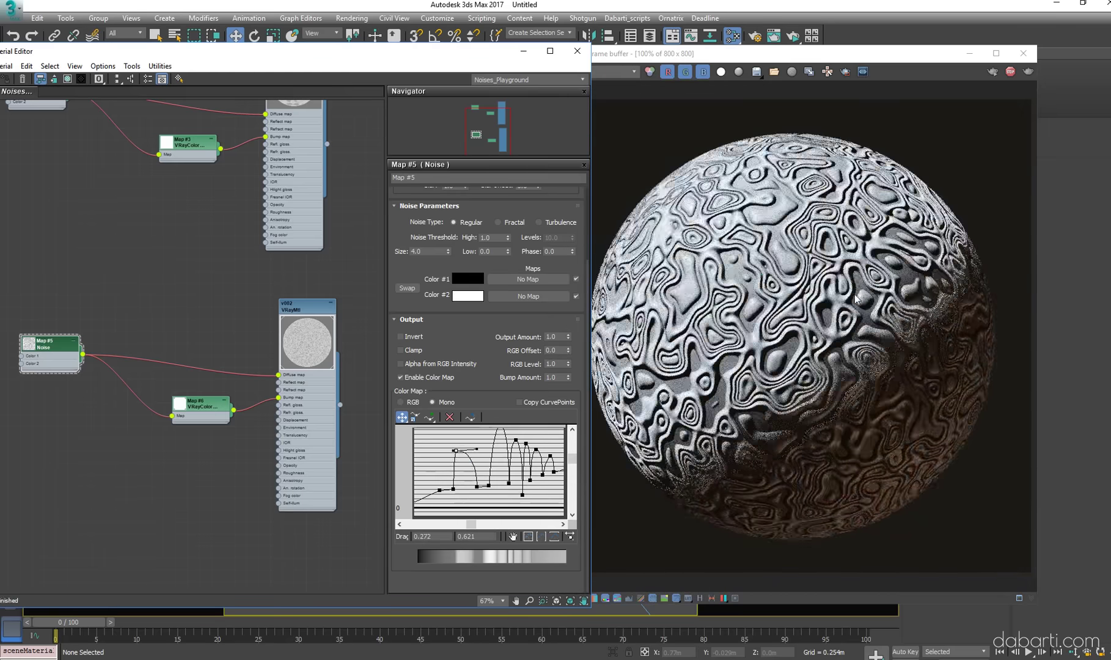
{"action": "left_click", "coordinate": [855, 298]}
Zero the noise Z offset and set the Size to 1, then 25
{"action": "left_click_drag", "start_coordinate": [537, 341], "coordinate": [541, 381]}
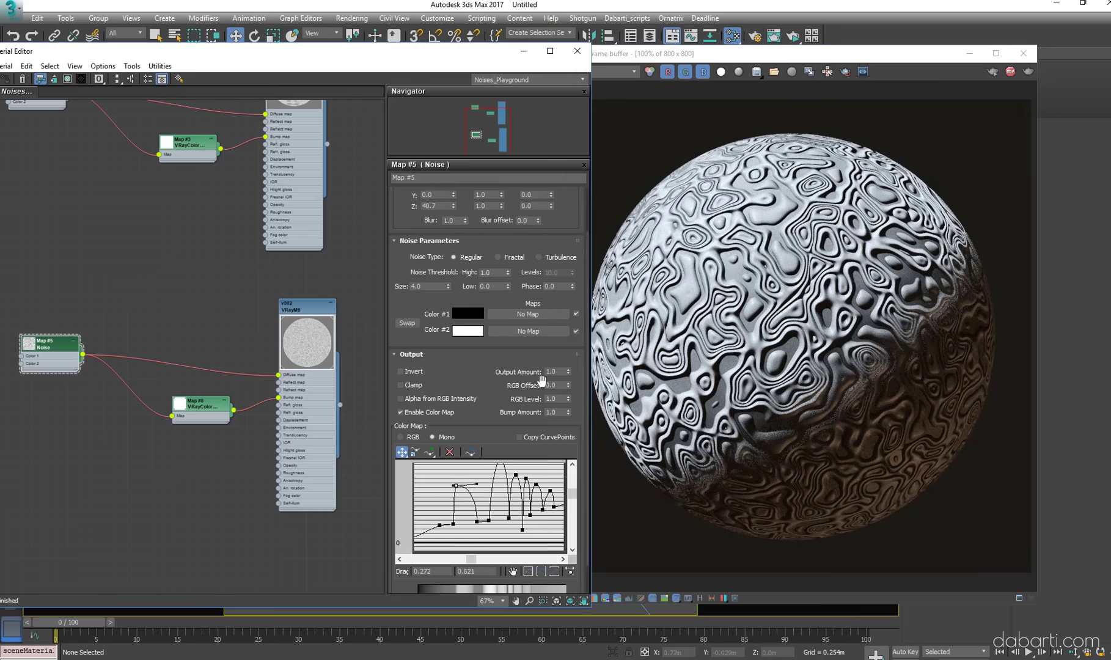
{"action": "right_click", "coordinate": [453, 206]}
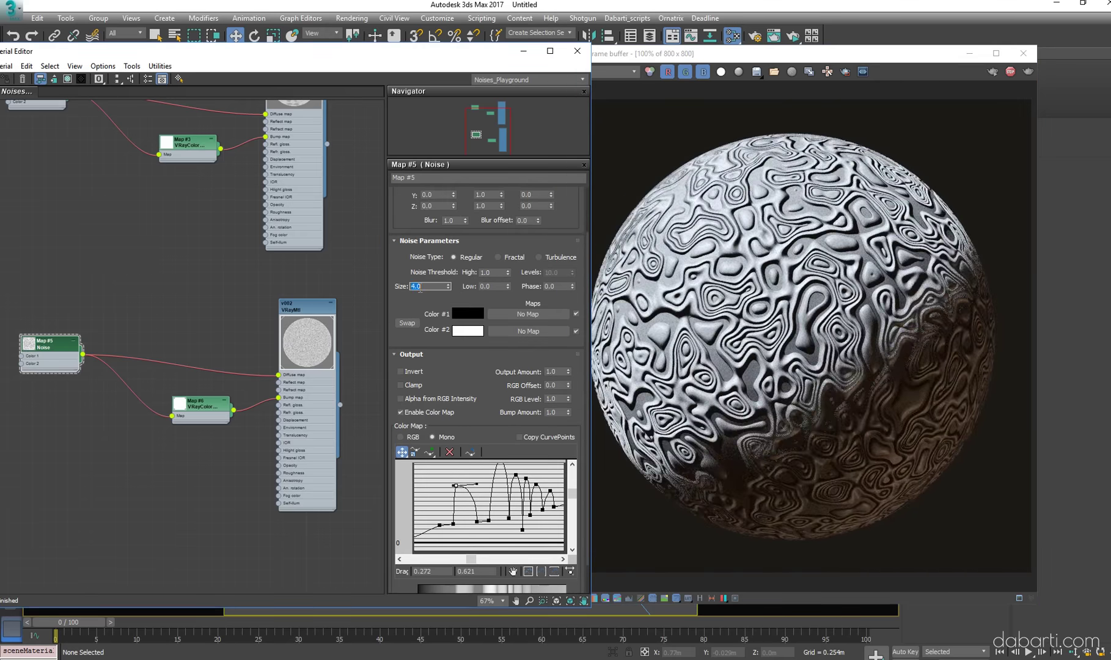
{"action": "type", "text": "1"}
{"action": "key", "text": "Return"}
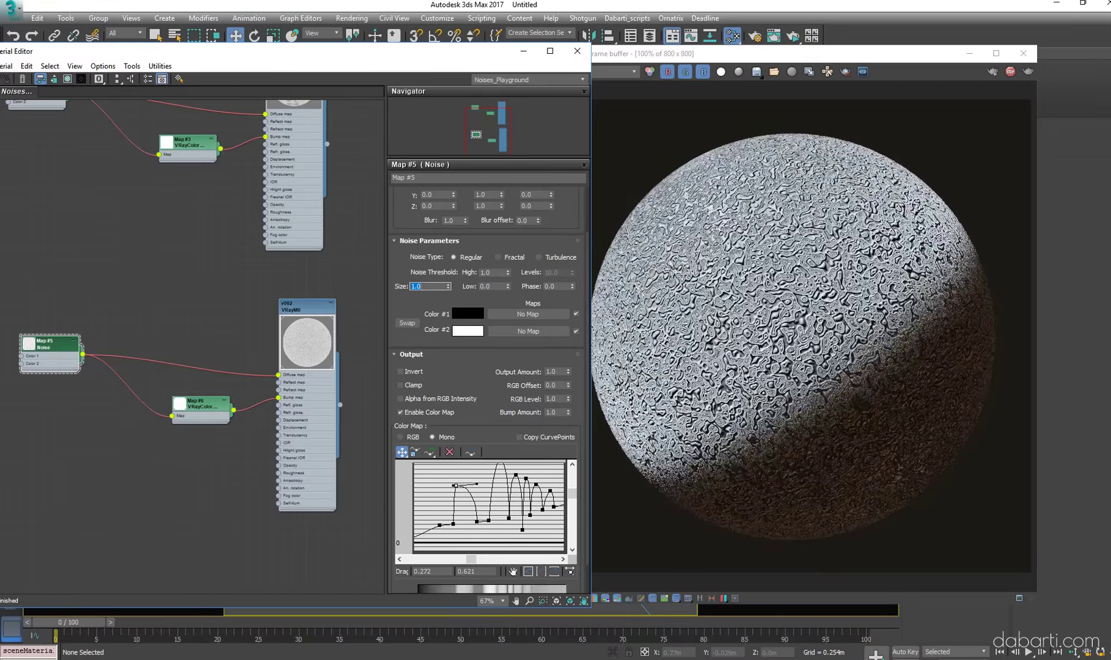
{"action": "type", "text": "25"}
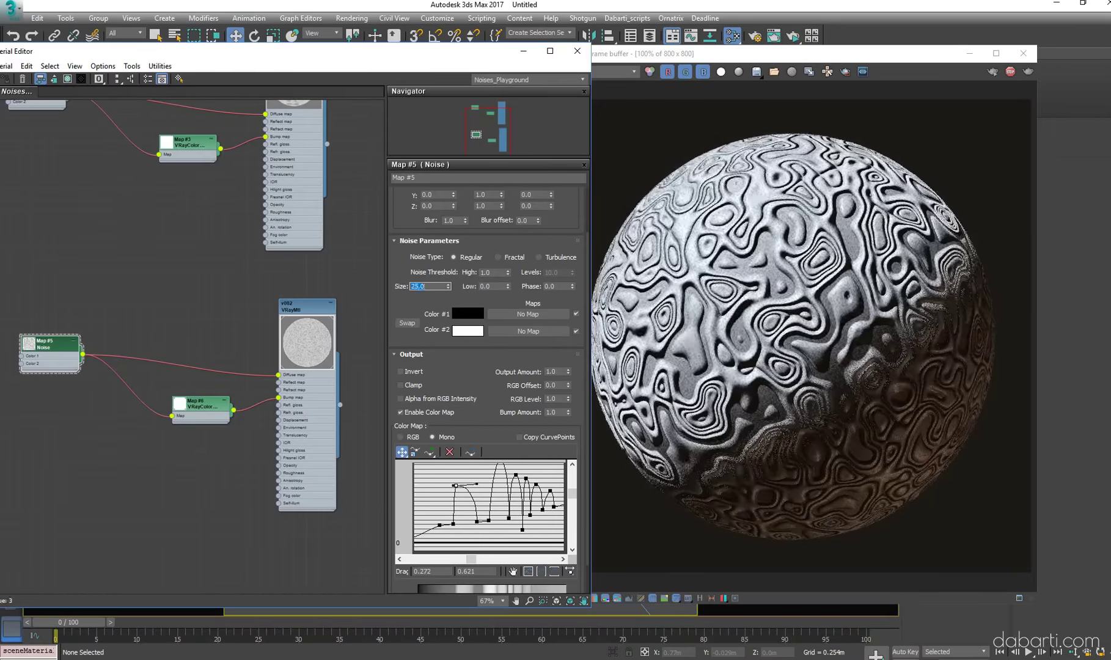
{"action": "key", "text": "Return"}
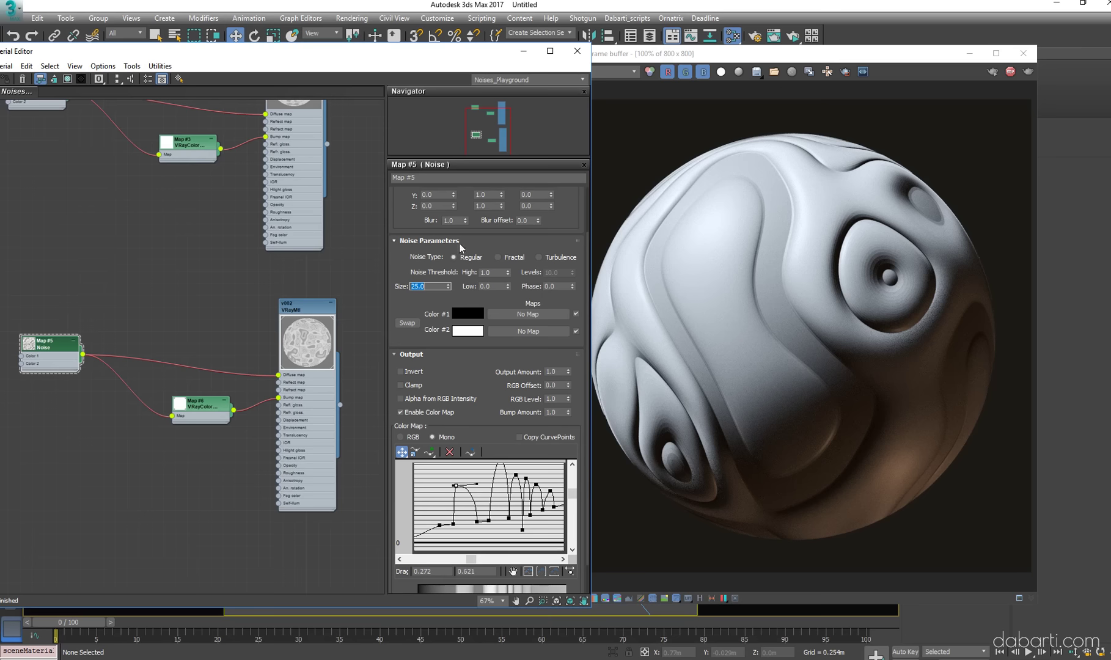
{"action": "left_click_drag", "start_coordinate": [673, 53], "coordinate": [706, 49]}
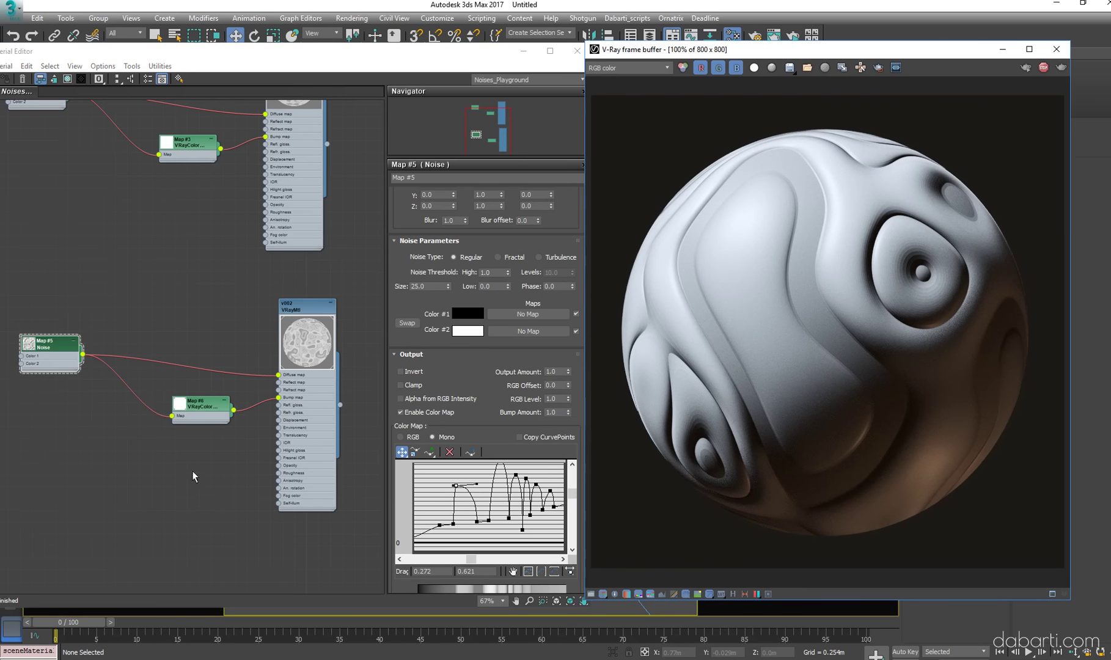
Zoom and pan the V-Ray frame buffer and node view to inspect the noise render
{"action": "middle_click_drag", "start_coordinate": [314, 451], "coordinate": [288, 450]}
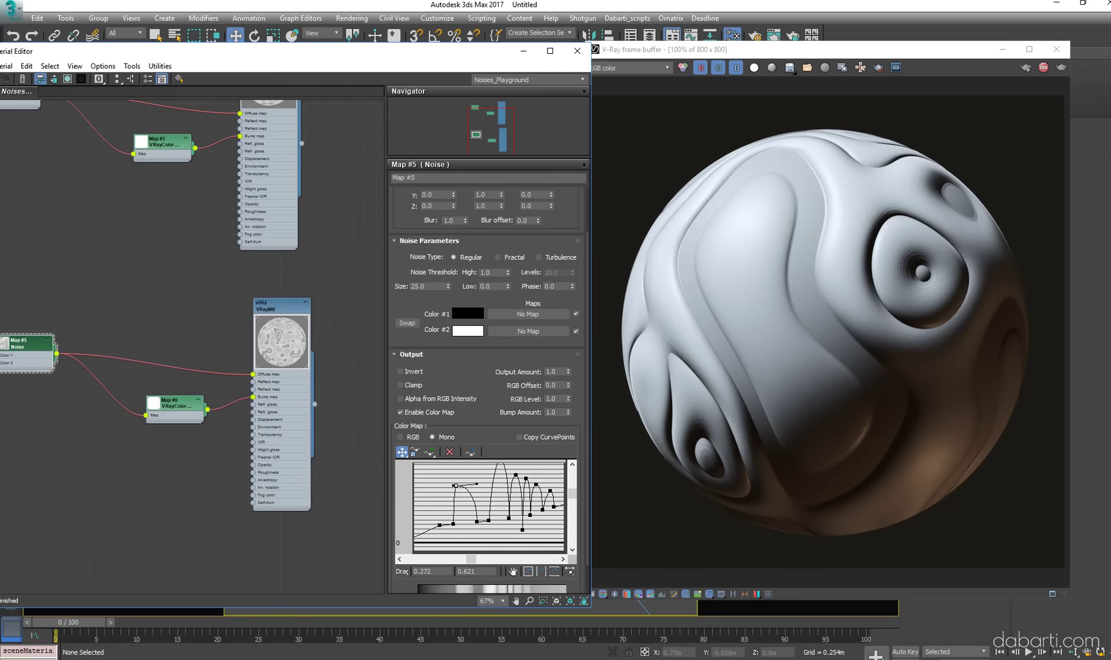
{"action": "scroll", "coordinate": [857, 321], "scroll_direction": "up", "scroll_amount": 3}
{"action": "middle_click_drag", "start_coordinate": [964, 257], "coordinate": [909, 298]}
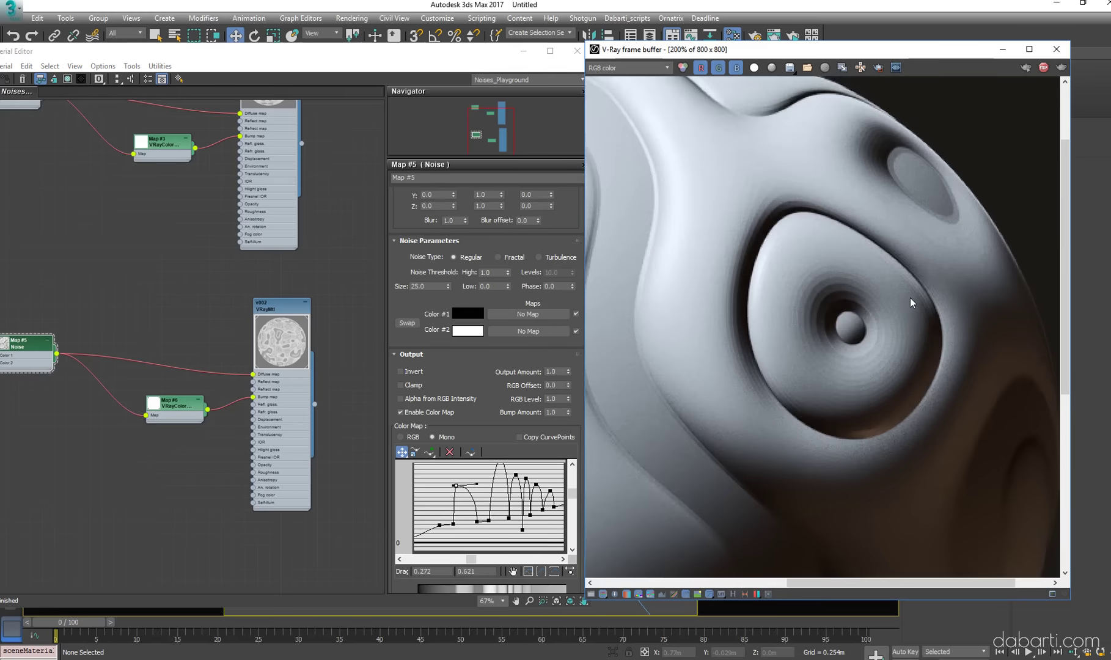
{"action": "scroll", "coordinate": [910, 298], "scroll_direction": "down", "scroll_amount": 3}
{"action": "middle_click_drag", "start_coordinate": [171, 390], "coordinate": [248, 401]}
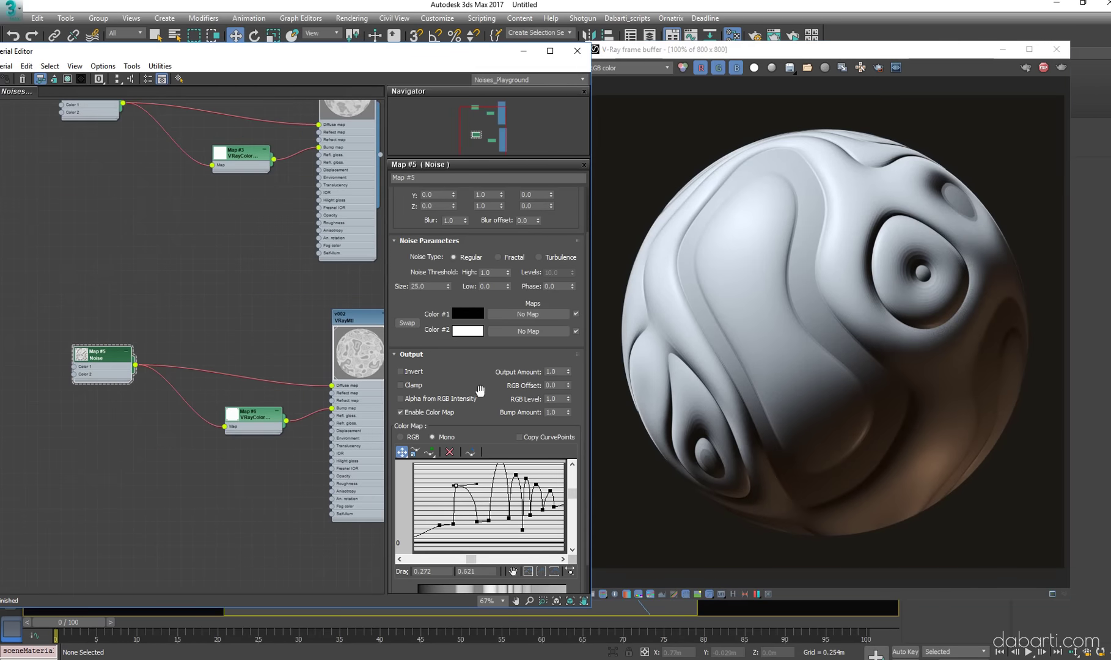
{"action": "left_click_drag", "start_coordinate": [450, 489], "coordinate": [456, 487]}
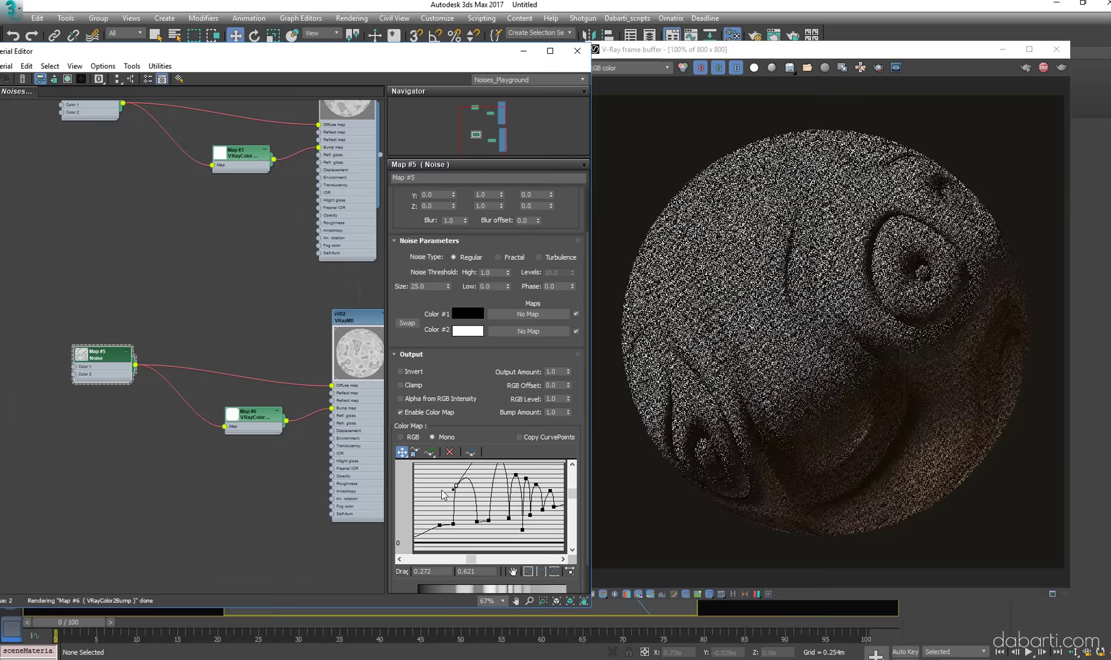
Try a noise Size of 15, then set it back to 4.0 and view the render
{"action": "double_click", "coordinate": [429, 286]}
{"action": "type", "text": "15"}
{"action": "key", "text": "Return"}
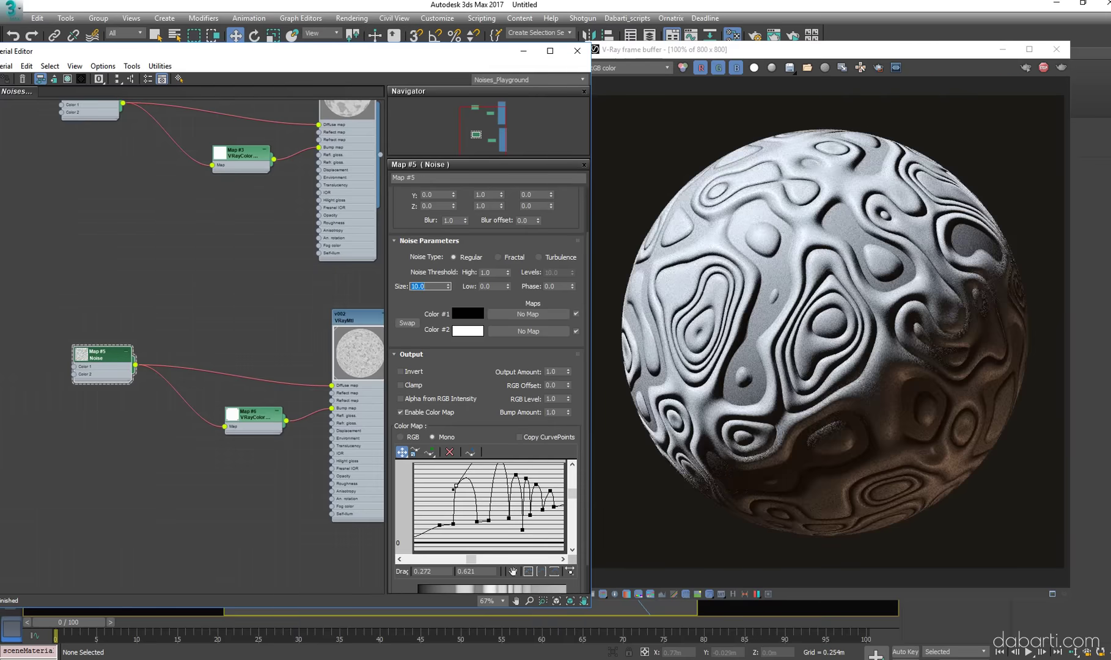
{"action": "type", "text": "4"}
{"action": "key", "text": "Return"}
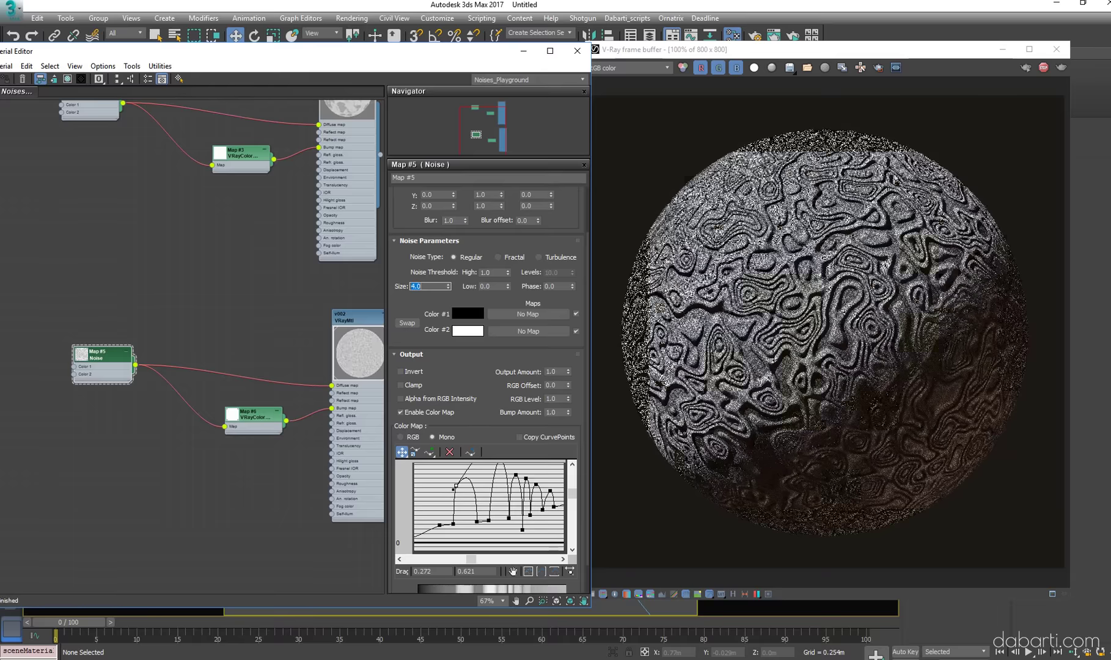
{"action": "left_click", "coordinate": [694, 259]}
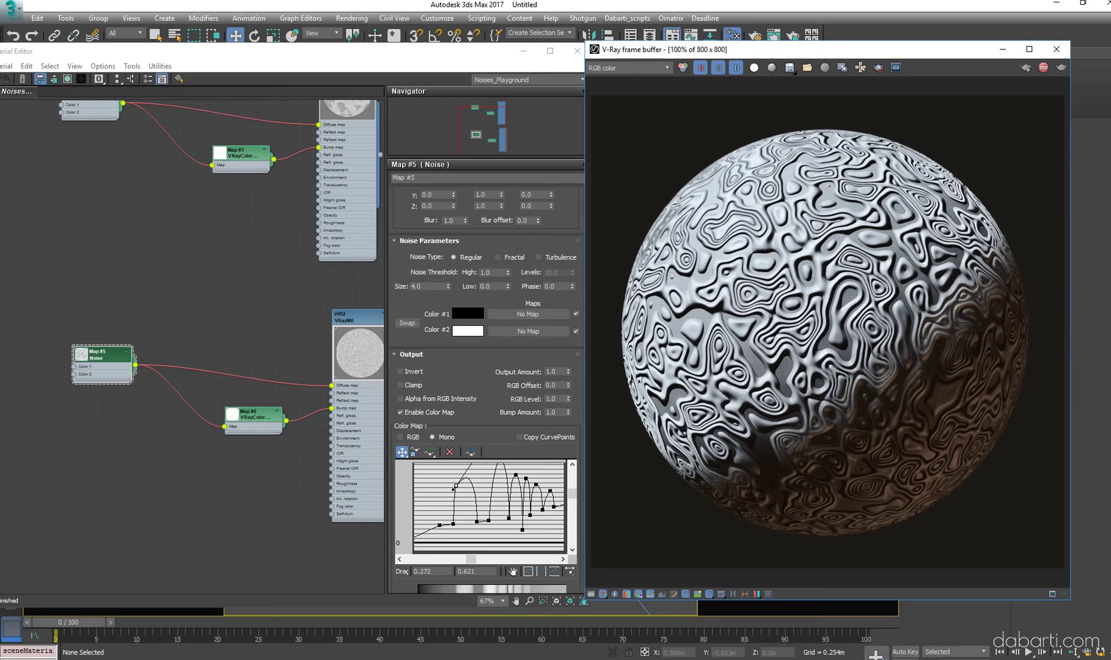
Add the comment v002 to the latest entry in the V-Ray render history
{"action": "left_click", "coordinate": [921, 508]}
{"action": "left_click", "coordinate": [732, 593]}
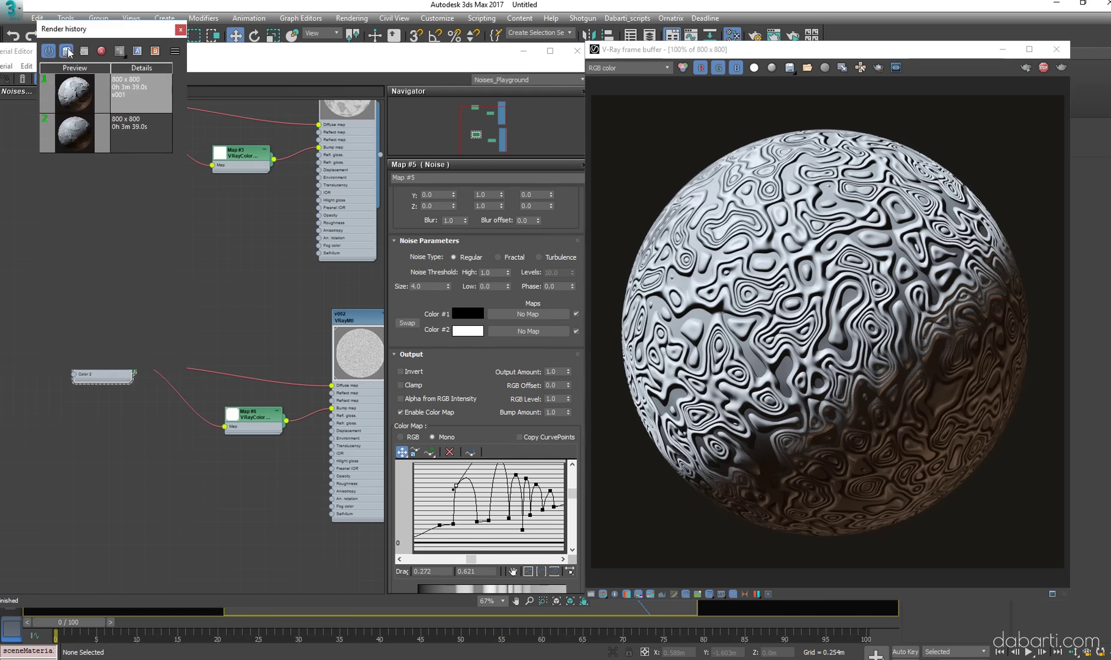
{"action": "right_click", "coordinate": [128, 94]}
{"action": "left_click", "coordinate": [162, 101]}
{"action": "type", "text": "v002"}
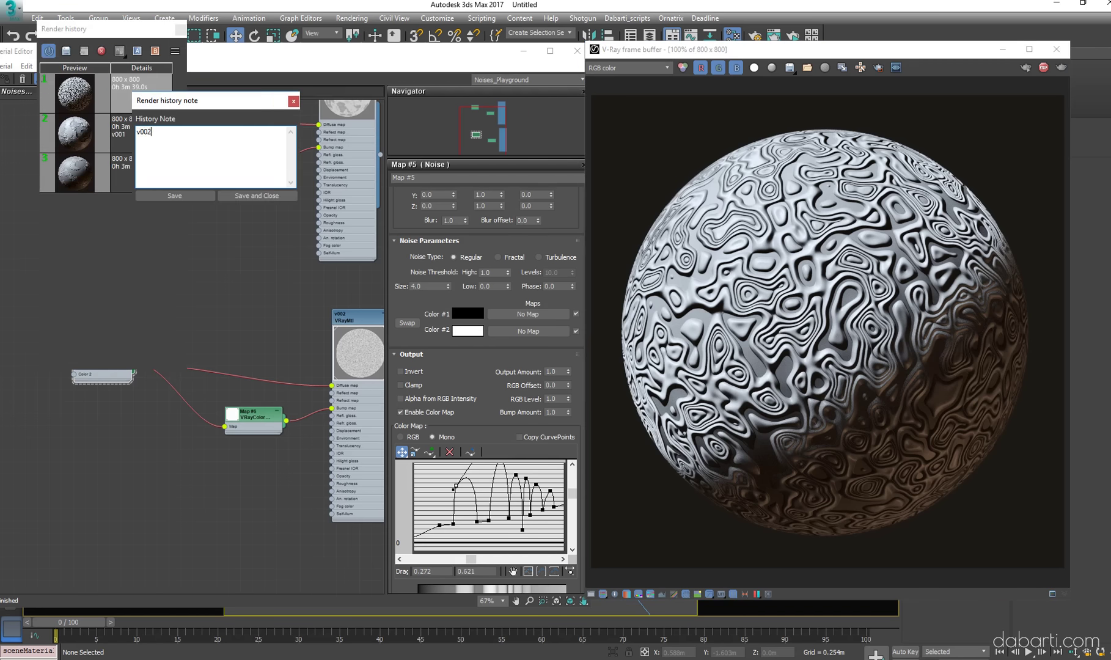
{"action": "left_click", "coordinate": [257, 196]}
{"action": "left_click", "coordinate": [180, 29]}
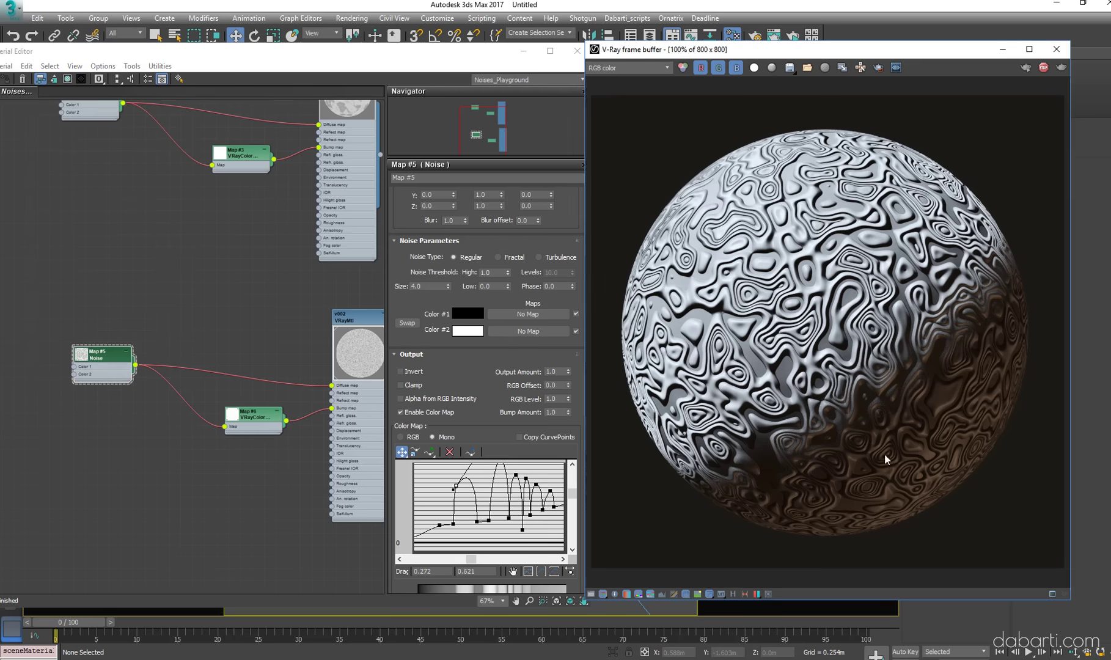
Wire the v003 material's output onto the sphere to apply it
{"action": "scroll", "coordinate": [172, 232], "scroll_direction": "down", "scroll_amount": 2}
{"action": "scroll", "coordinate": [172, 232], "scroll_direction": "down", "scroll_amount": 2}
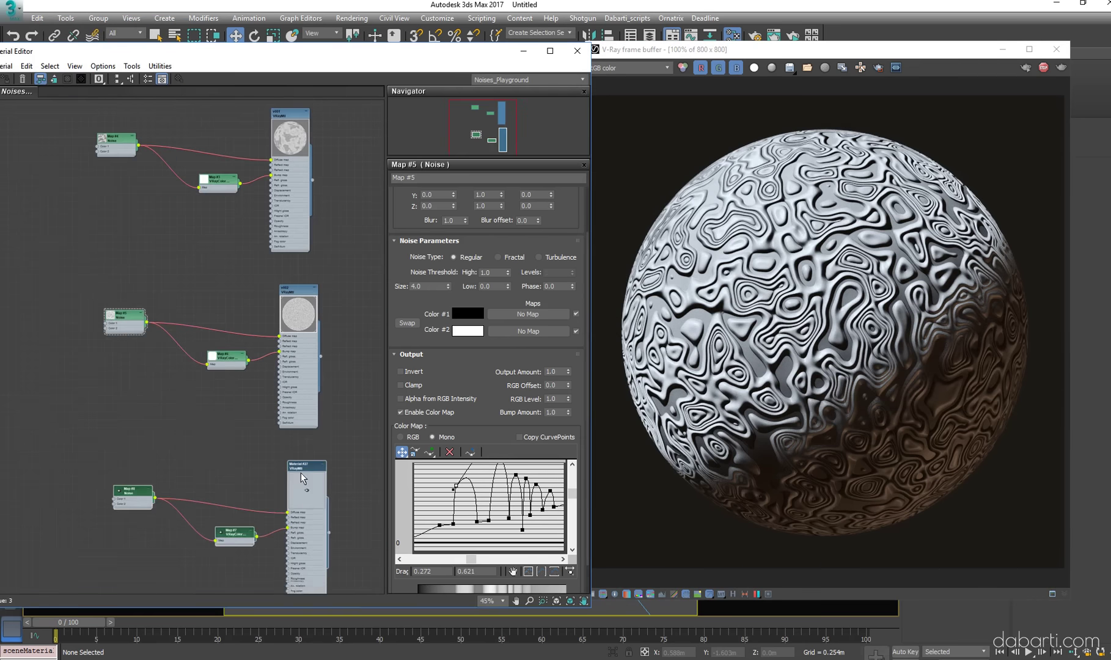
{"action": "middle_click_drag", "start_coordinate": [334, 441], "coordinate": [338, 392]}
{"action": "double_click", "coordinate": [300, 422]}
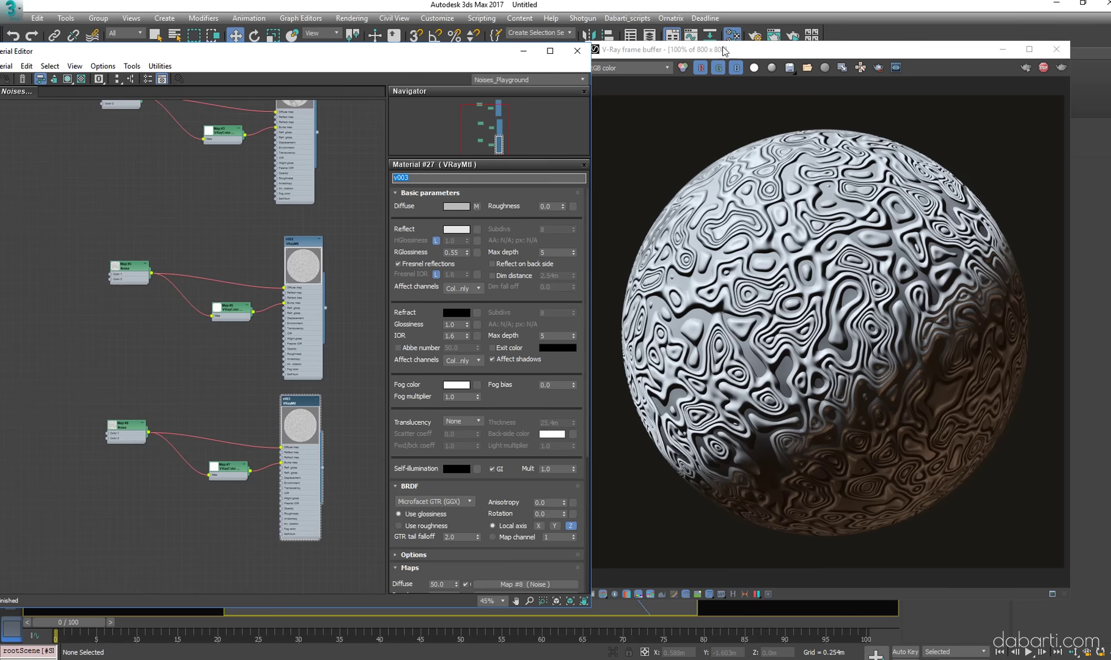
{"action": "left_click_drag", "start_coordinate": [723, 51], "coordinate": [775, 40]}
{"action": "mouse_move", "coordinate": [321, 470]}
{"action": "left_mouse_down"}
{"action": "mouse_move", "coordinate": [586, 395]}
{"action": "mouse_move", "coordinate": [613, 369]}
{"action": "left_mouse_up"}
{"action": "left_click_drag", "start_coordinate": [322, 468], "coordinate": [340, 488]}
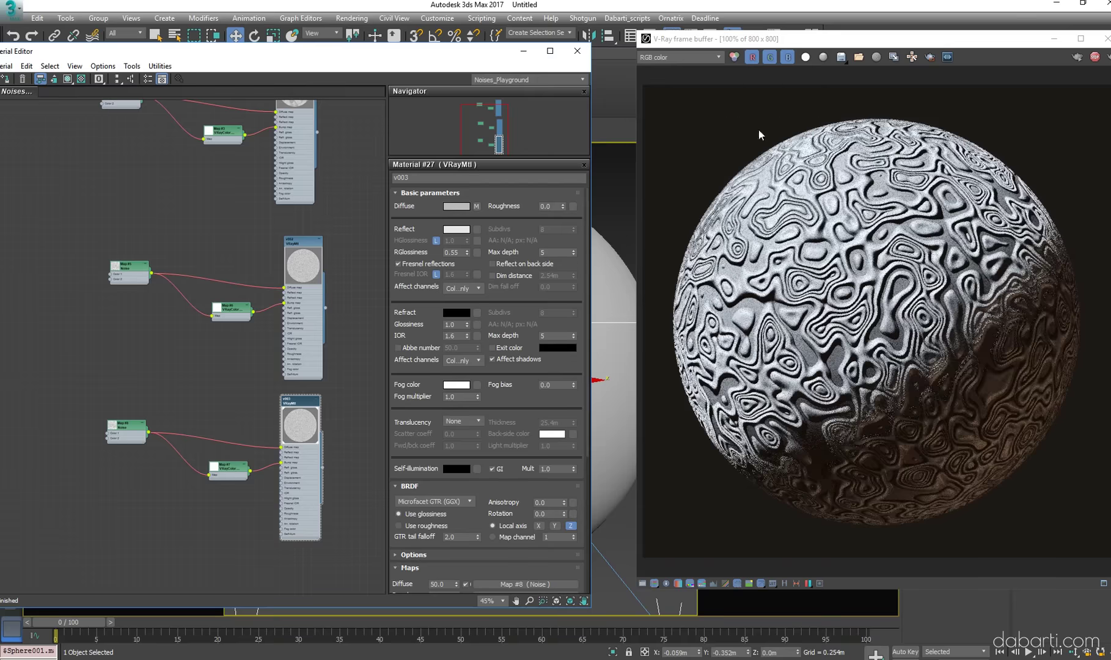
{"action": "scroll", "coordinate": [223, 498], "scroll_direction": "up", "scroll_amount": 3}
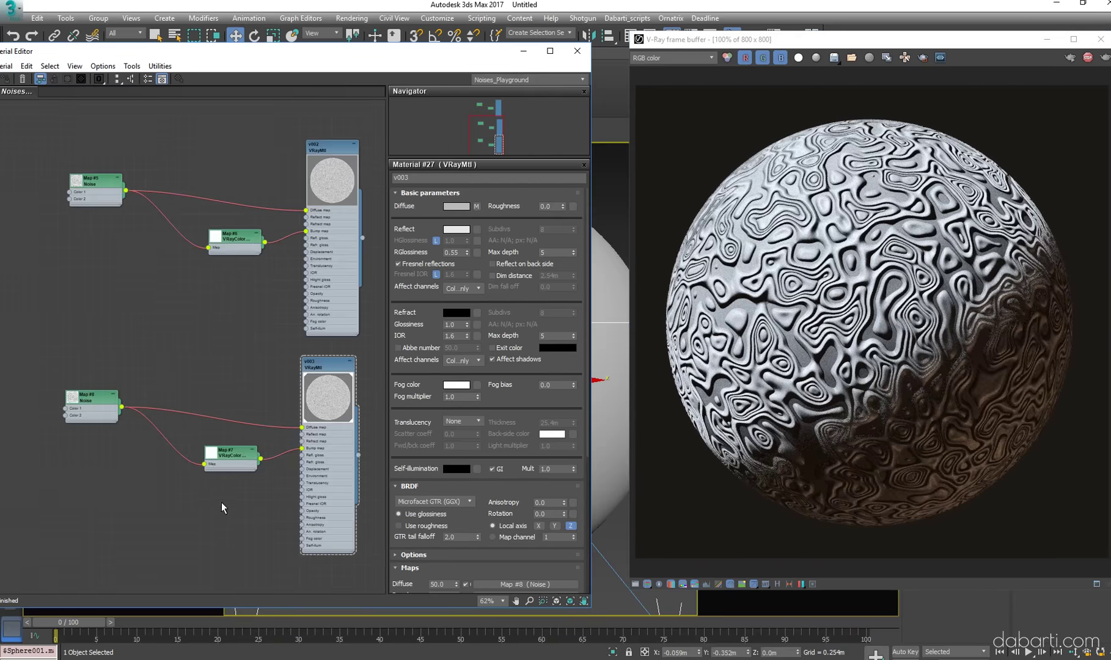
Set the v003 Noise map's size to 15, try 20, then return to 15
{"action": "double_click", "coordinate": [97, 396]}
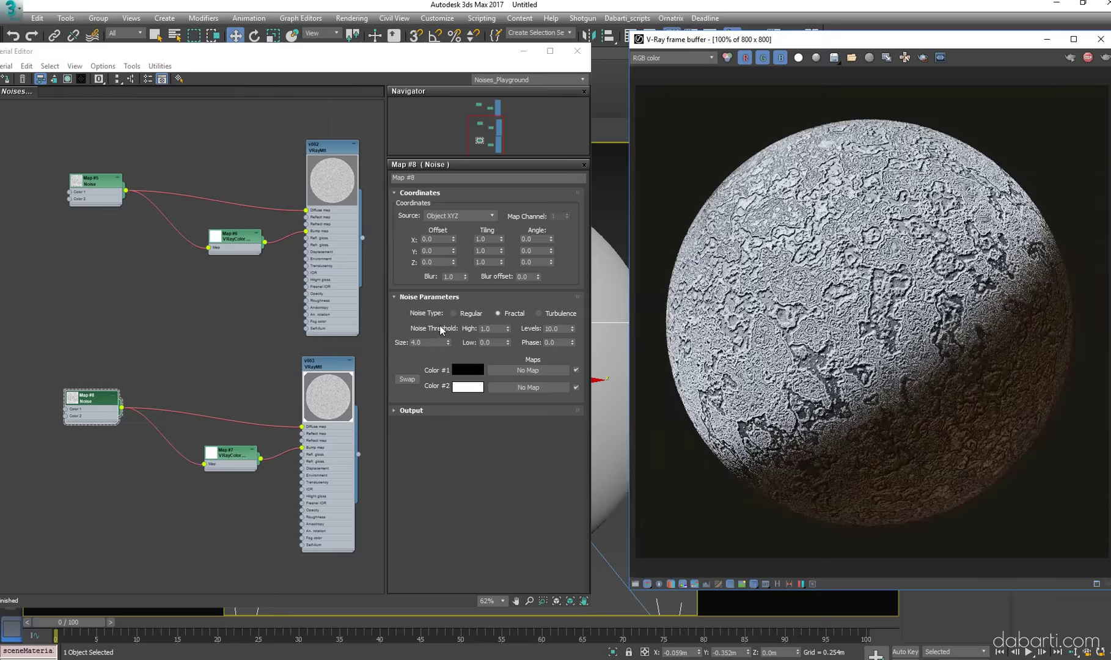
{"action": "double_click", "coordinate": [427, 342]}
{"action": "type", "text": "15"}
{"action": "key", "text": "Return"}
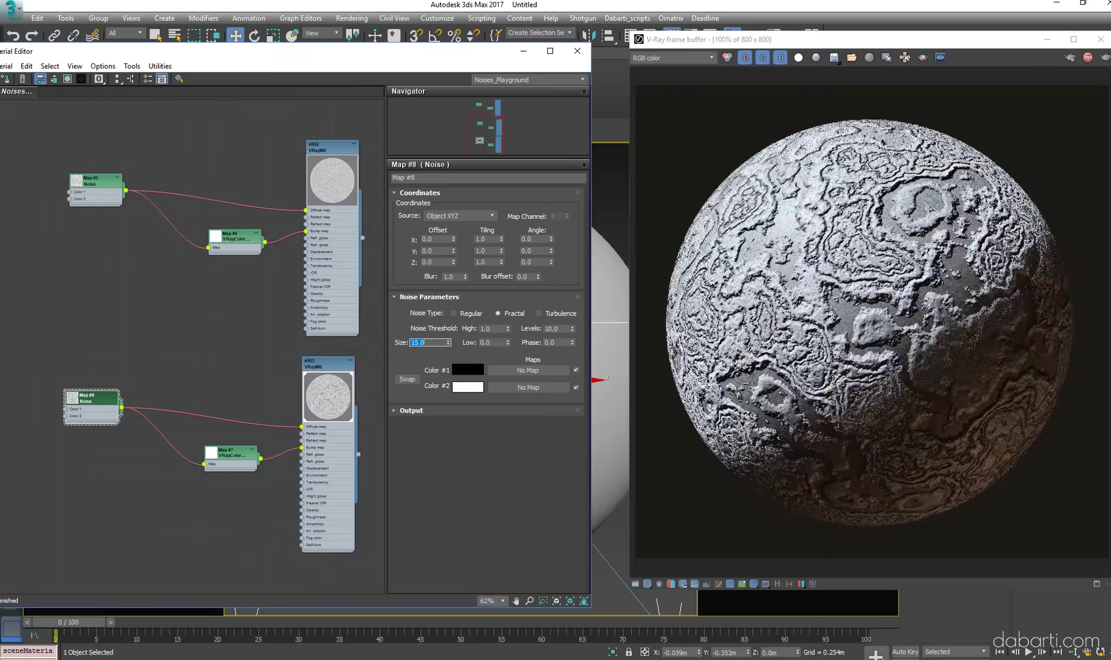
{"action": "type", "text": "20"}
{"action": "key", "text": "Return"}
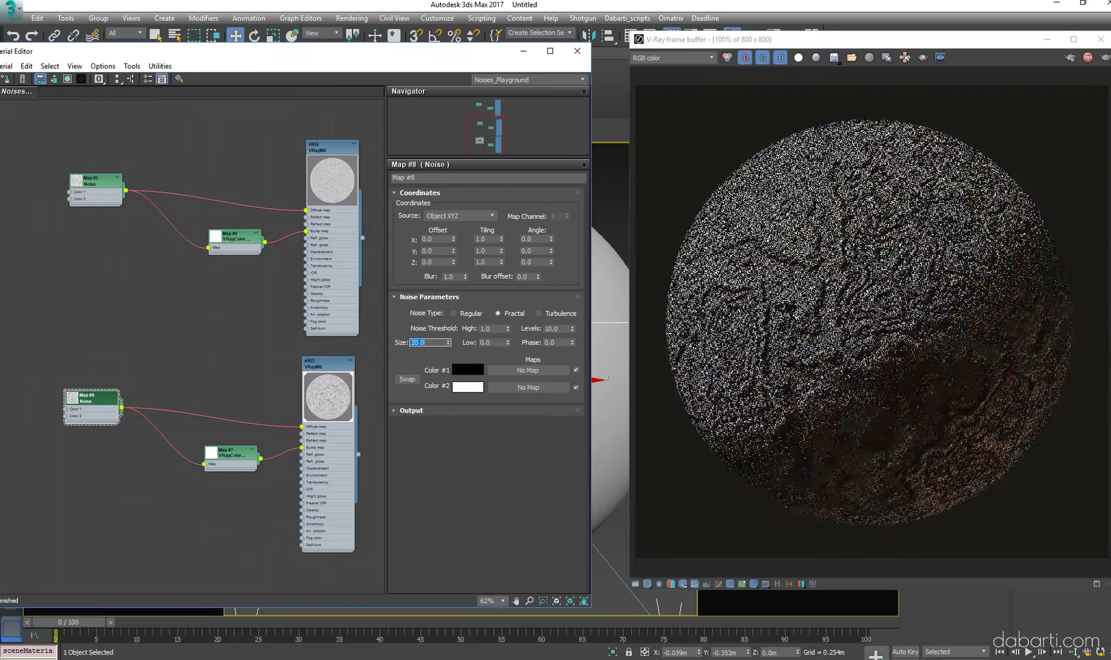
{"action": "type", "text": "15"}
{"action": "key", "text": "Return"}
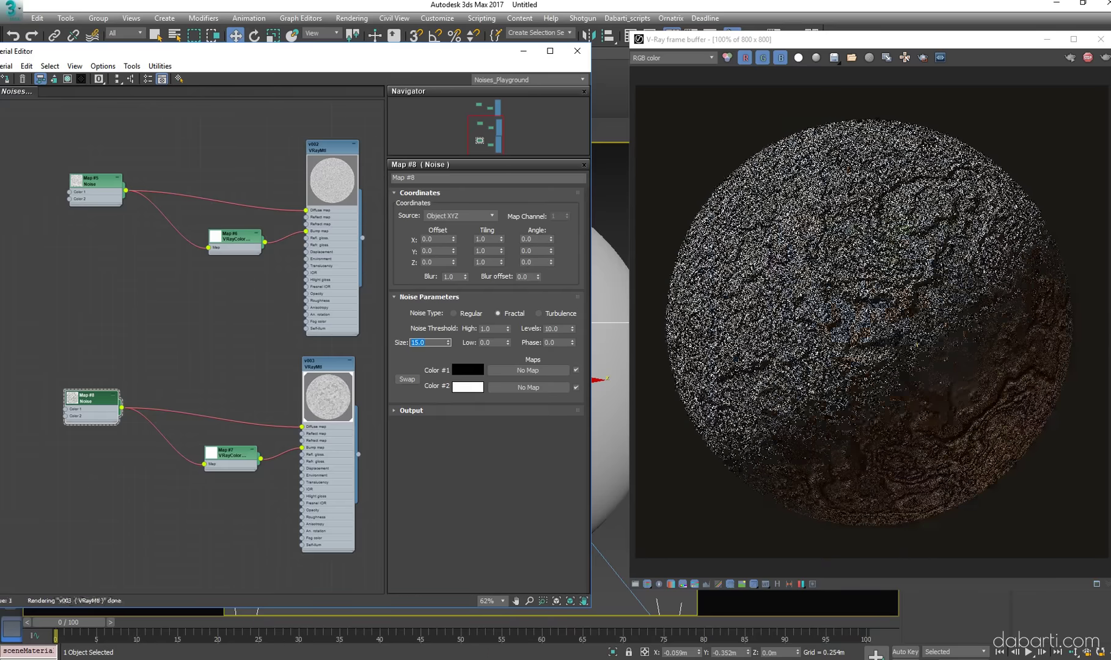
Enable region rendering on a narrow strip and zoom in to inspect the ridges
{"action": "left_click", "coordinate": [923, 57]}
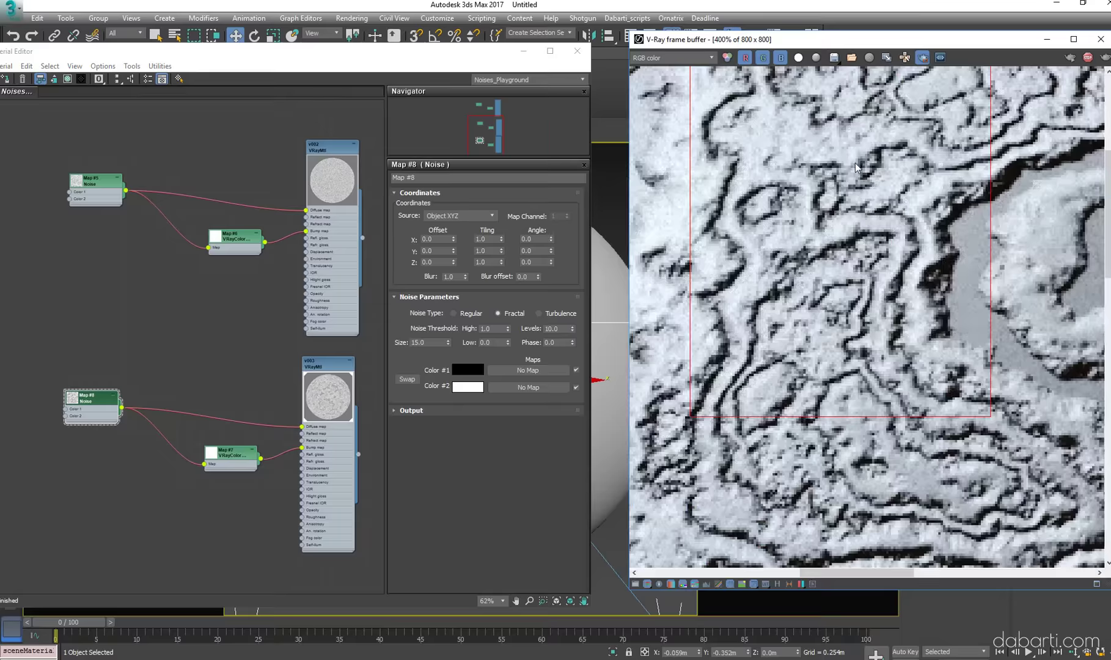
{"action": "left_click_drag", "start_coordinate": [817, 102], "coordinate": [893, 245]}
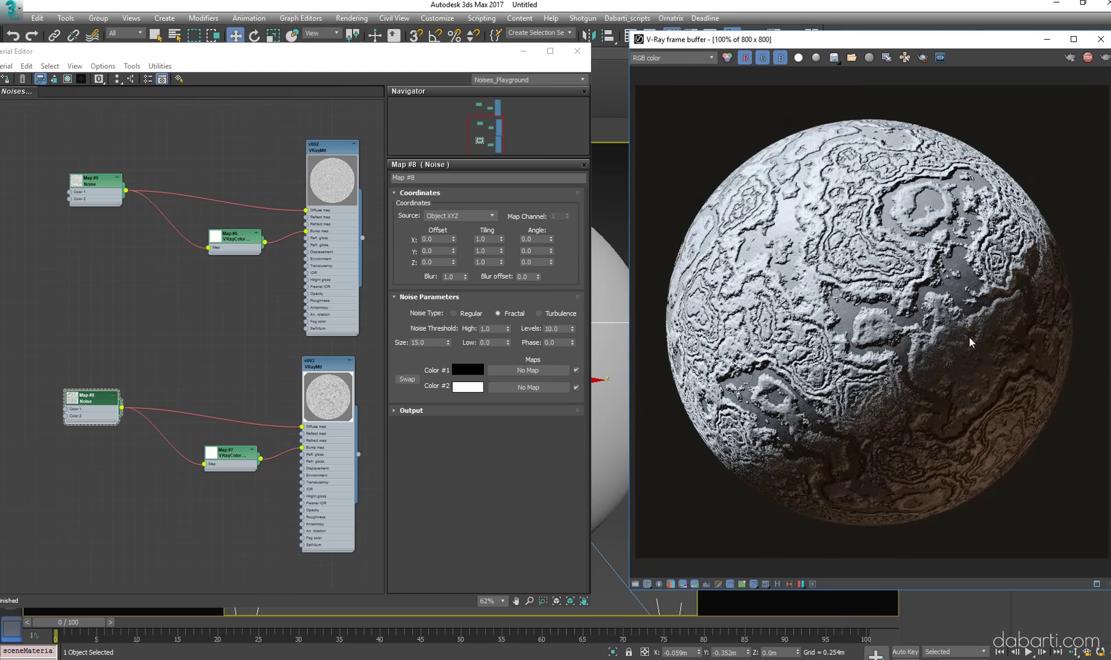
{"action": "scroll", "coordinate": [871, 340], "scroll_direction": "up", "scroll_amount": 3}
{"action": "scroll", "coordinate": [871, 339], "scroll_direction": "down", "scroll_amount": 3}
{"action": "scroll", "coordinate": [856, 388], "scroll_direction": "up", "scroll_amount": 3}
{"action": "scroll", "coordinate": [847, 322], "scroll_direction": "down", "scroll_amount": 1}
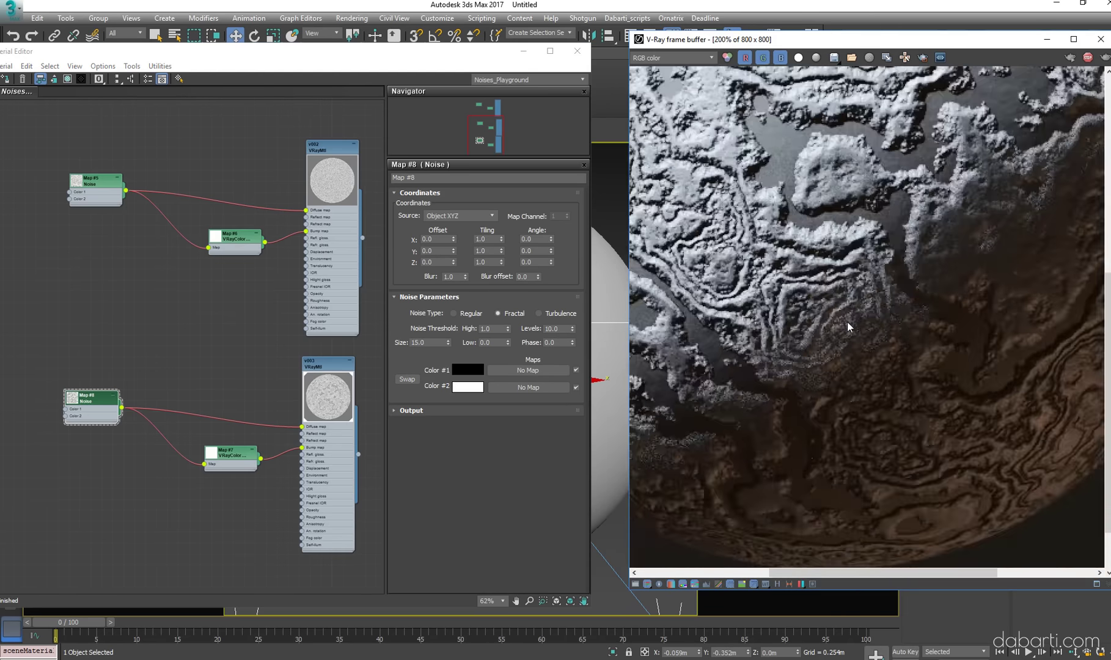
{"action": "scroll", "coordinate": [848, 322], "scroll_direction": "down", "scroll_amount": 2}
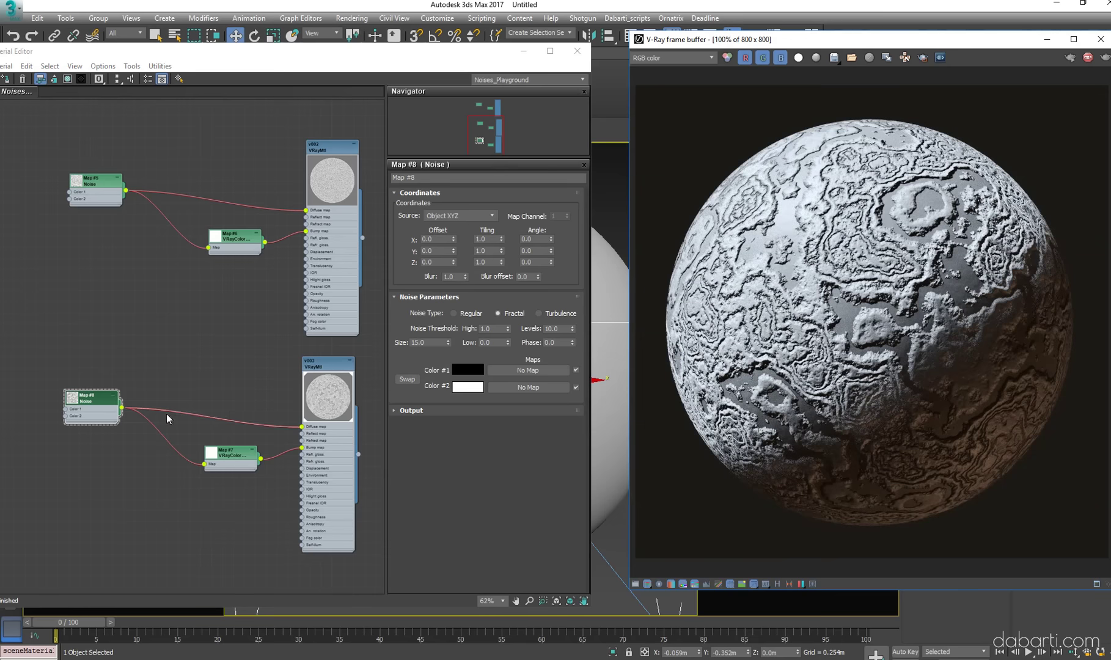
Switch Map #8's Noise Type to Turbulence, leaving Invert unchecked
{"action": "left_click", "coordinate": [405, 411]}
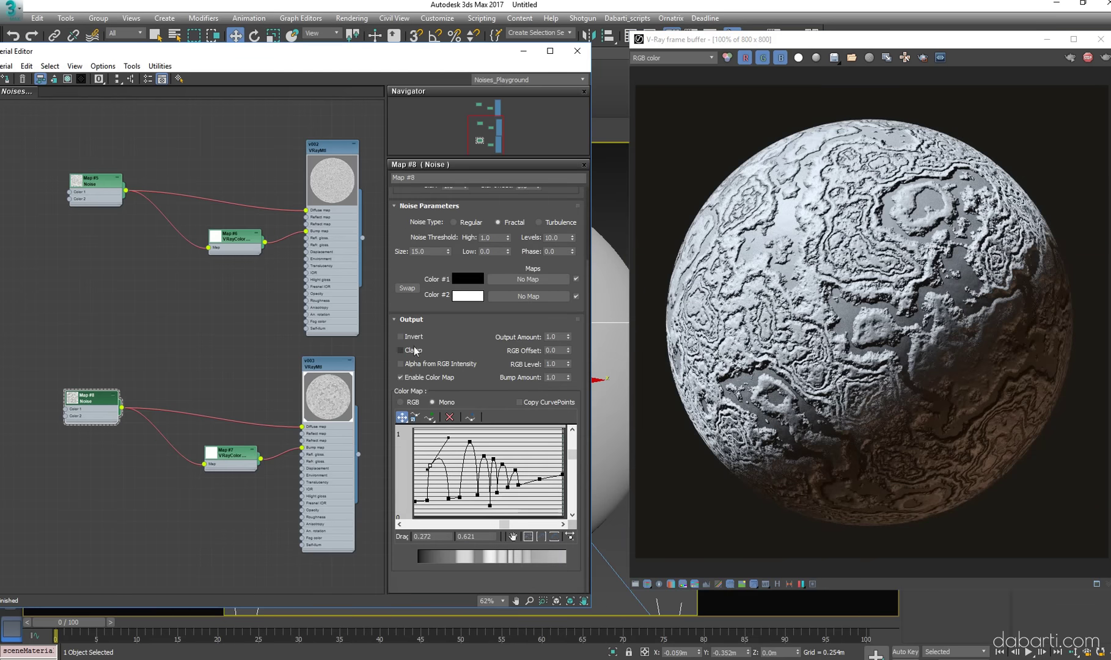
{"action": "left_click", "coordinate": [414, 337]}
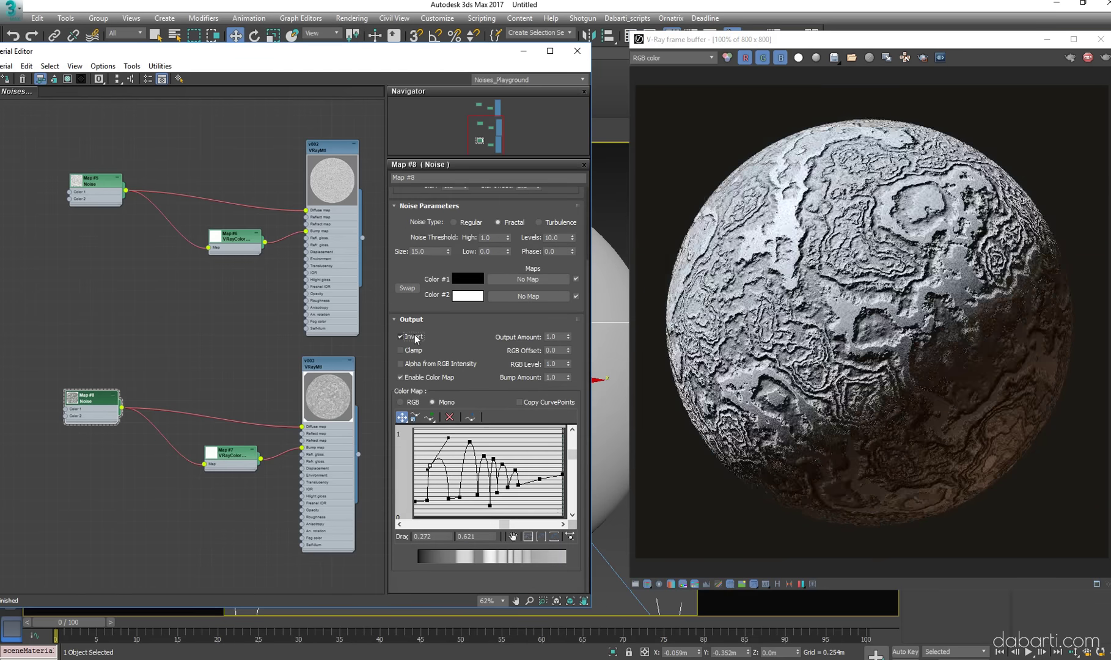
{"action": "left_click", "coordinate": [401, 337]}
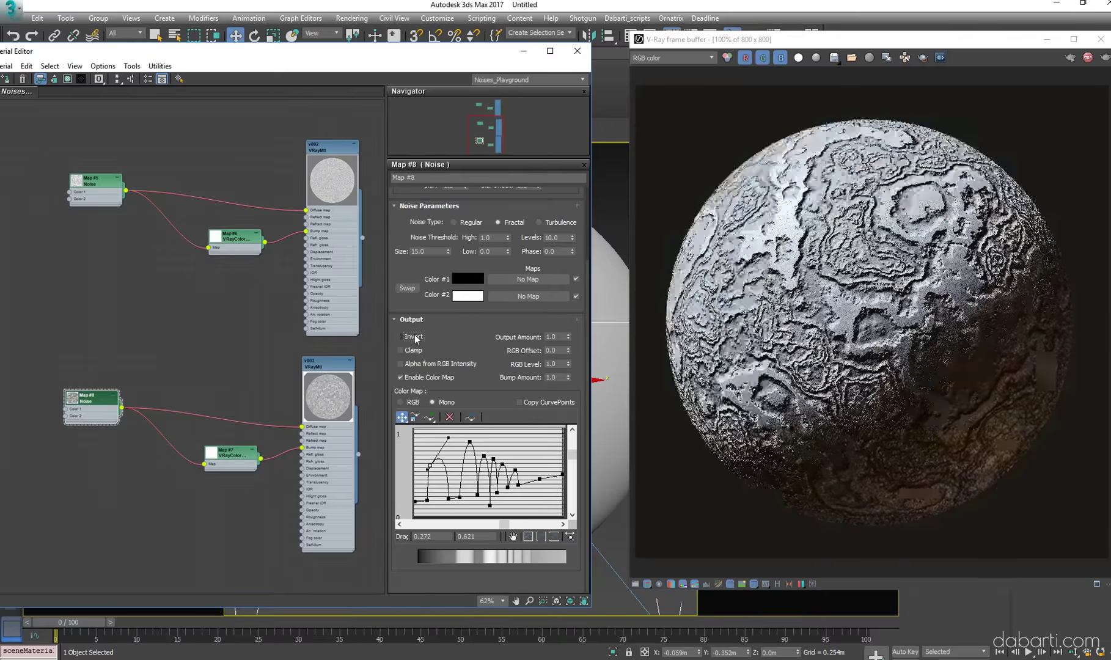
{"action": "left_click", "coordinate": [546, 225]}
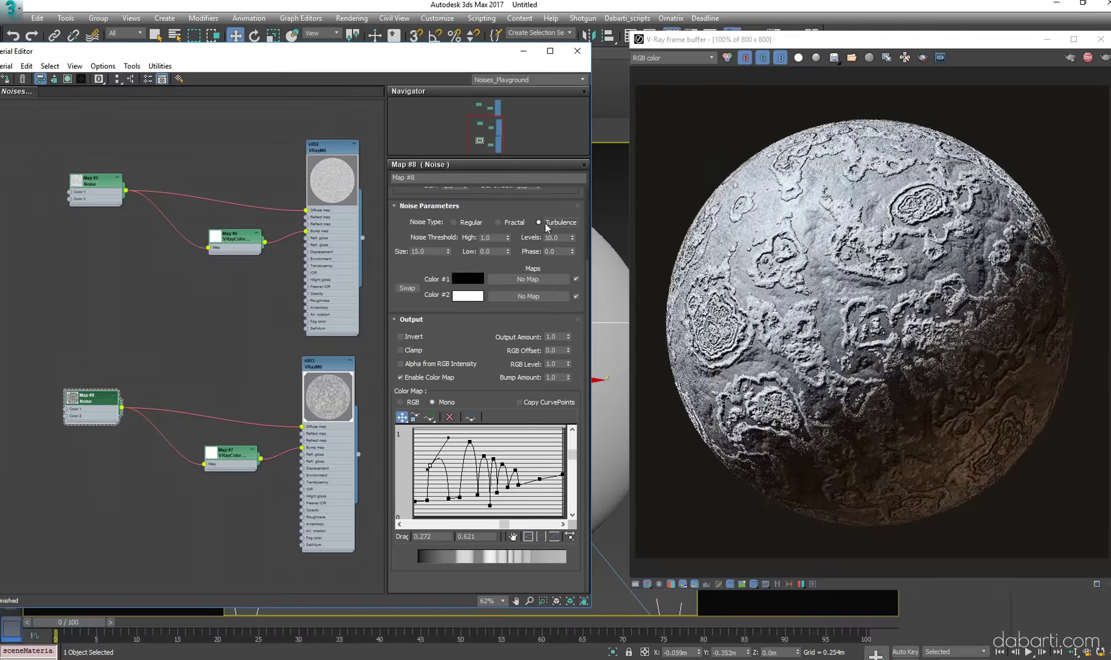
{"action": "scroll", "coordinate": [771, 275], "scroll_direction": "up", "scroll_amount": 2}
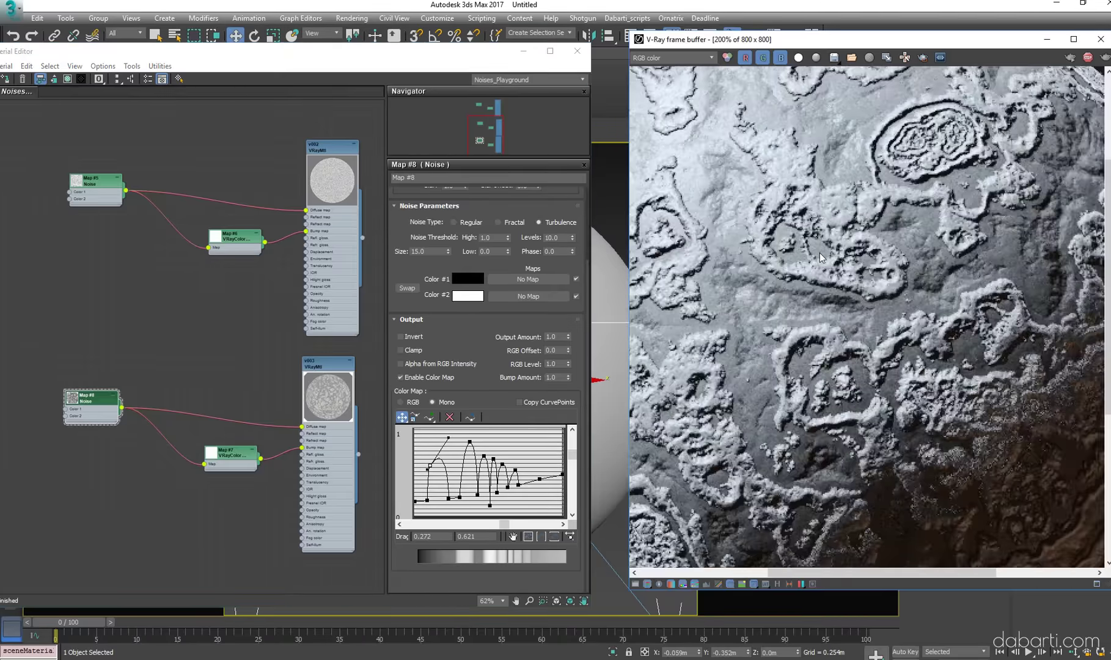
{"action": "scroll", "coordinate": [856, 176], "scroll_direction": "down", "scroll_amount": 2}
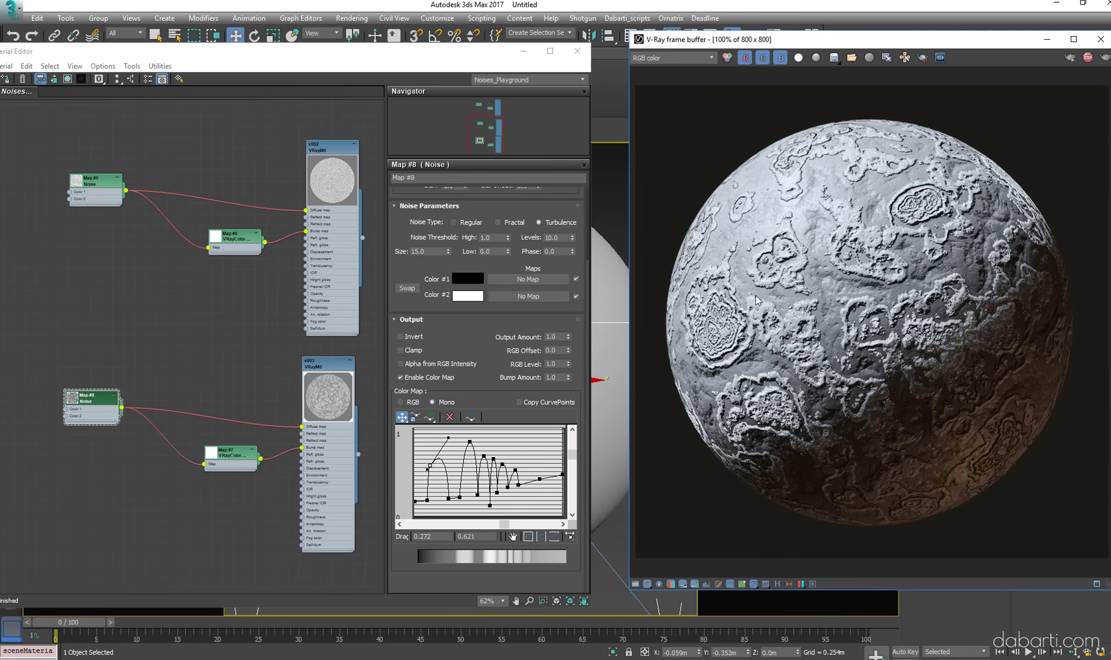
{"action": "scroll", "coordinate": [749, 299], "scroll_direction": "up", "scroll_amount": 2}
{"action": "scroll", "coordinate": [702, 328], "scroll_direction": "down", "scroll_amount": 2}
{"action": "scroll", "coordinate": [244, 379], "scroll_direction": "down", "scroll_amount": 2}
Pan and zoom the node view to reveal the other material groups
{"action": "middle_click_drag", "start_coordinate": [248, 449], "coordinate": [130, 307]}
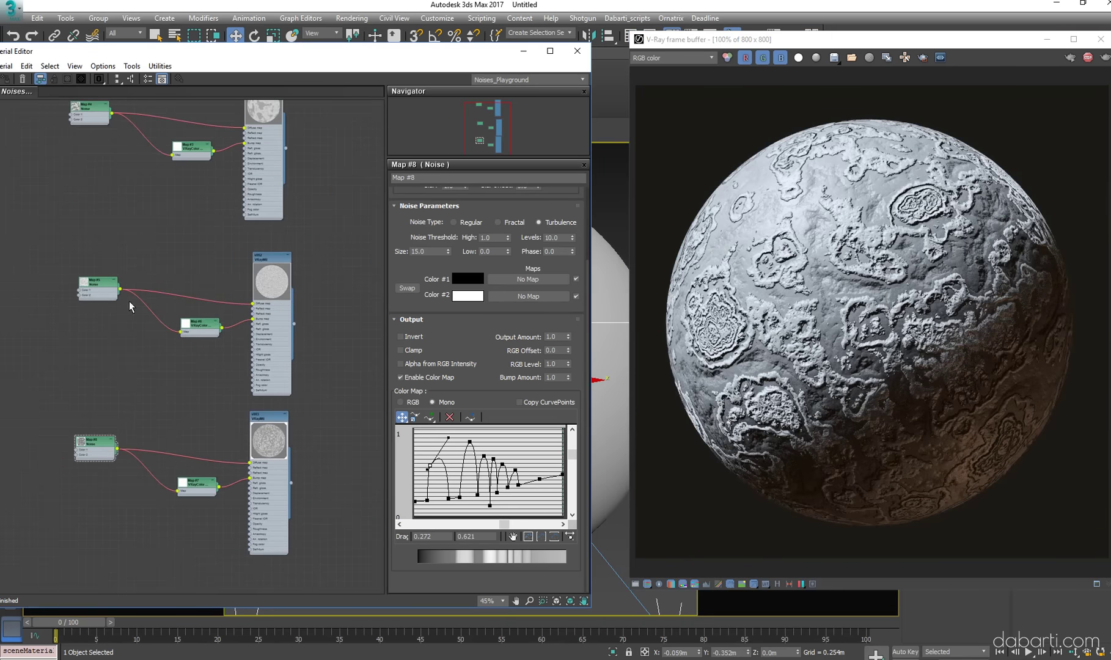
{"action": "scroll", "coordinate": [130, 307], "scroll_direction": "down", "scroll_amount": 1}
{"action": "scroll", "coordinate": [130, 307], "scroll_direction": "down", "scroll_amount": 1}
{"action": "scroll", "coordinate": [886, 458], "scroll_direction": "up", "scroll_amount": 1}
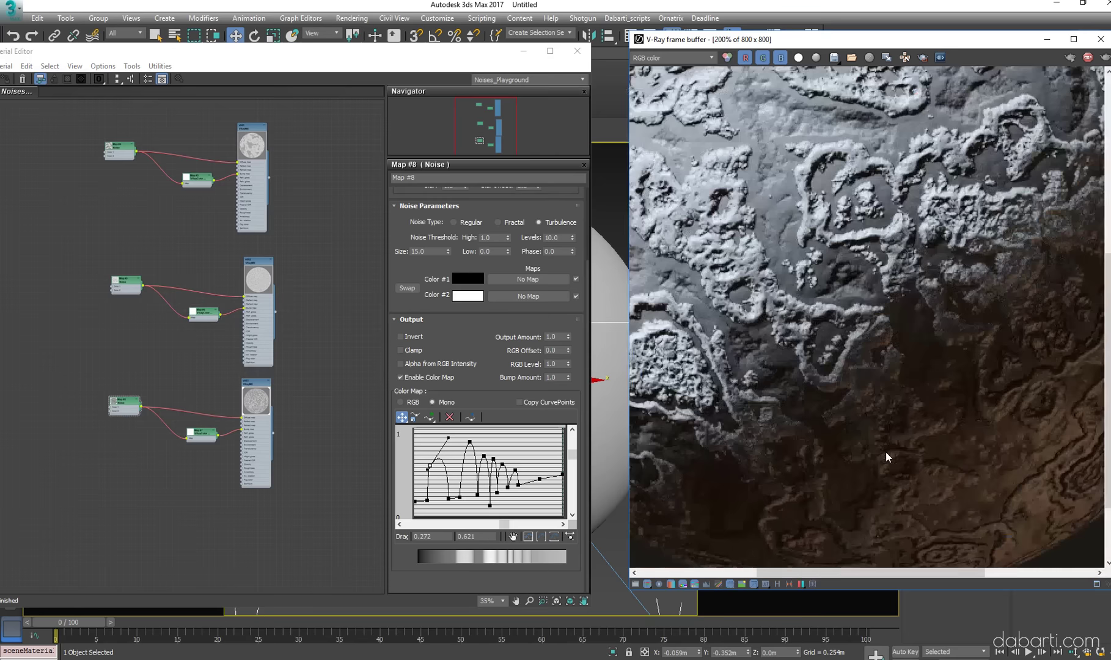
{"action": "scroll", "coordinate": [851, 422], "scroll_direction": "up", "scroll_amount": 1}
{"action": "scroll", "coordinate": [851, 421], "scroll_direction": "down", "scroll_amount": 1}
{"action": "scroll", "coordinate": [850, 422], "scroll_direction": "down", "scroll_amount": 1}
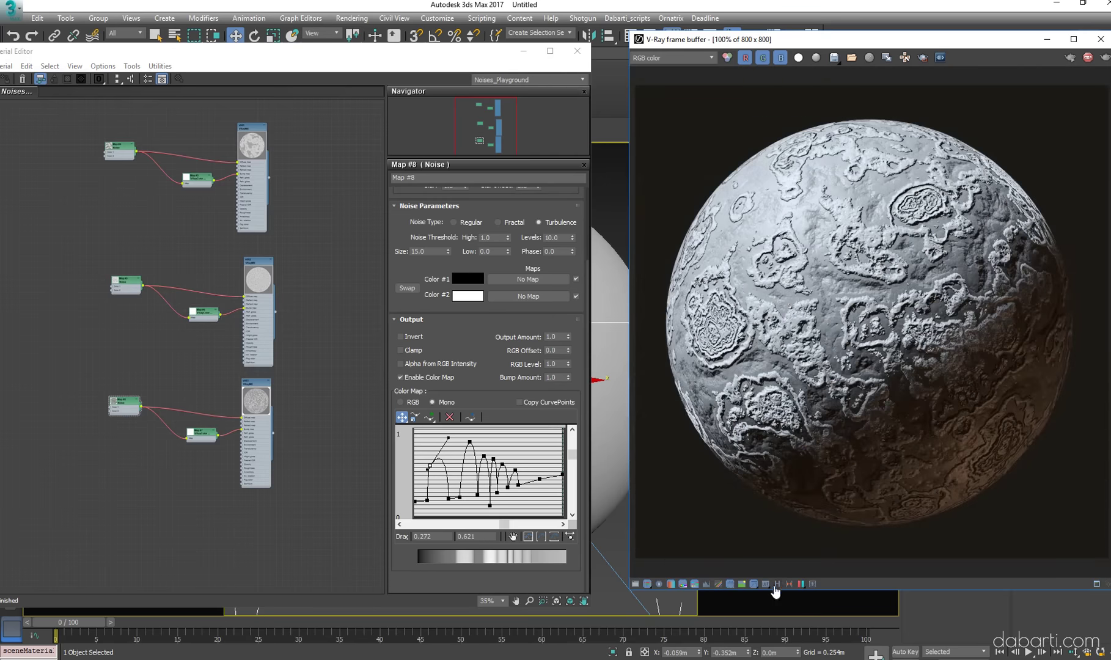
Save the Turbulence render to history with the comment v003
{"action": "left_click", "coordinate": [780, 584]}
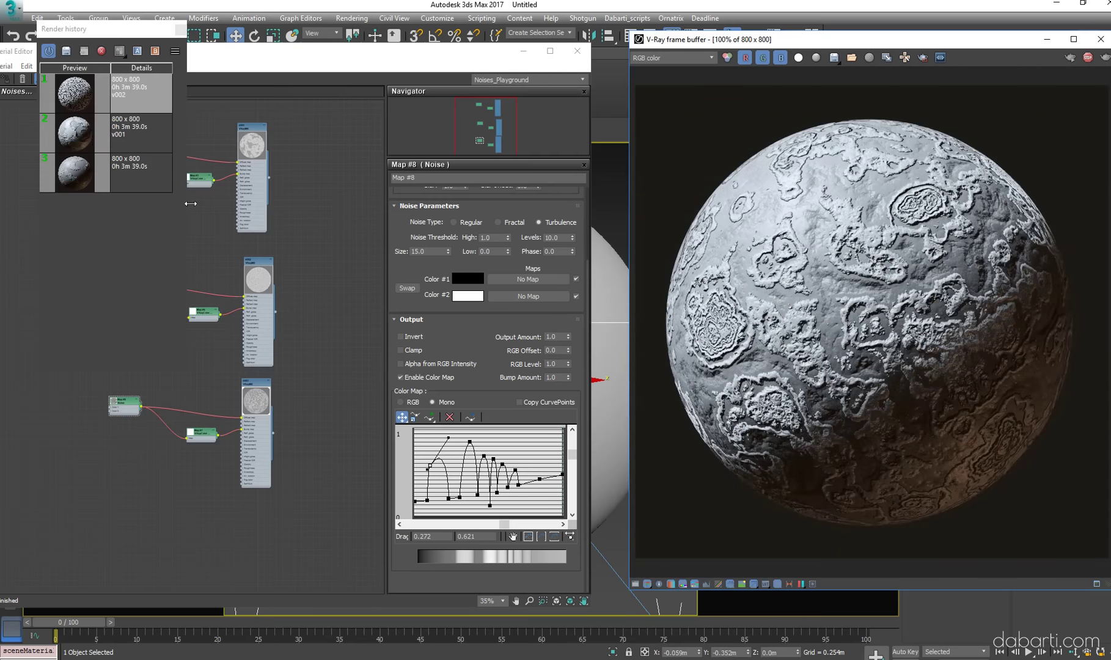
{"action": "left_click", "coordinate": [66, 52]}
{"action": "right_click", "coordinate": [123, 92]}
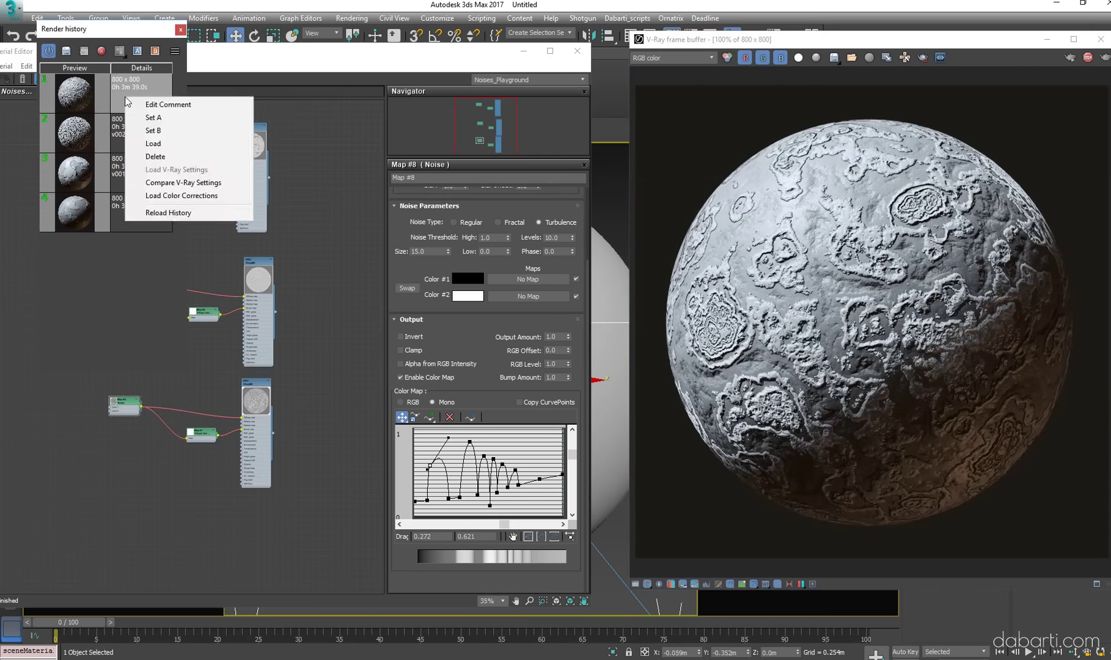
{"action": "left_click", "coordinate": [164, 103]}
{"action": "type", "text": "v003"}
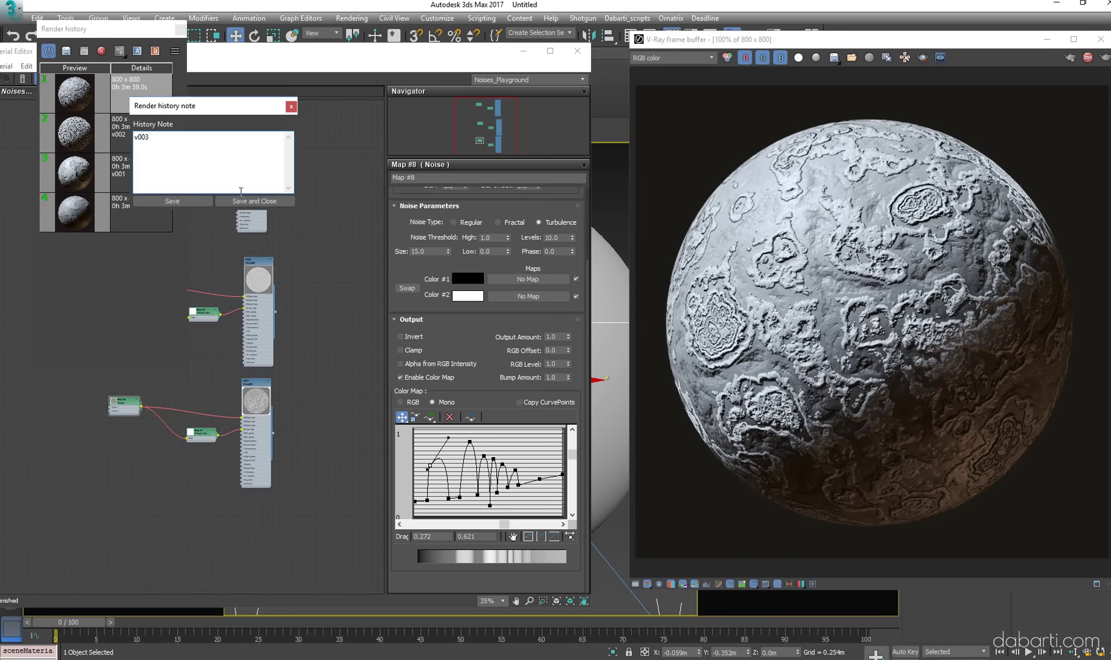
{"action": "left_click", "coordinate": [245, 200]}
{"action": "left_click", "coordinate": [181, 30]}
Box-select the bottom material node group and copy it to the top right
{"action": "left_click_drag", "start_coordinate": [71, 373], "coordinate": [226, 489]}
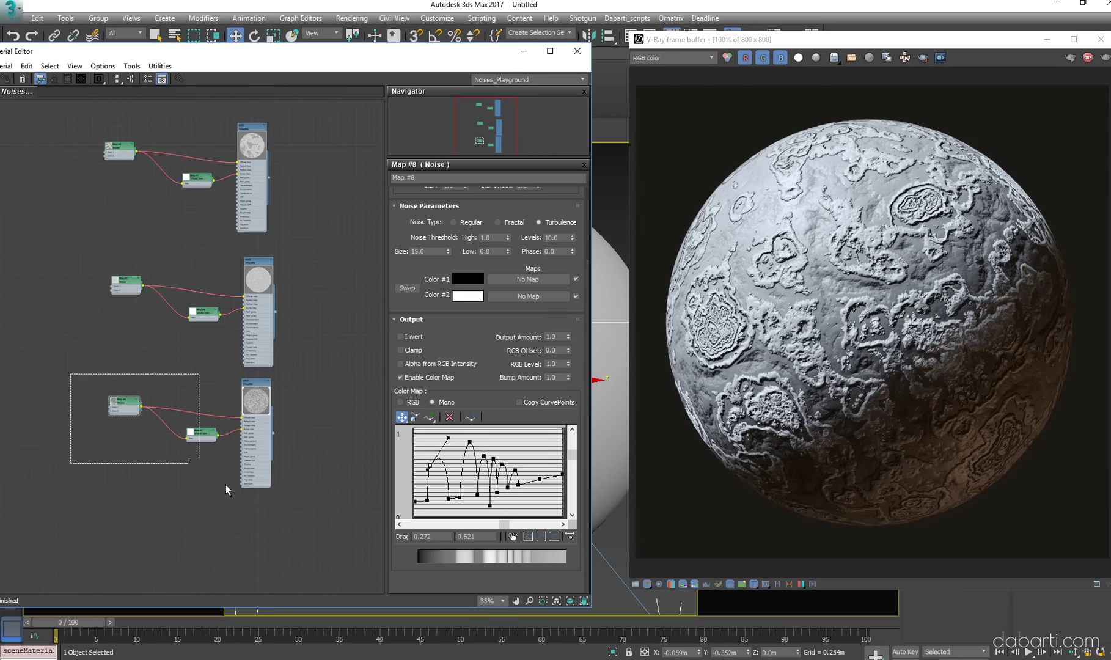
{"action": "middle_click_drag", "start_coordinate": [226, 489], "coordinate": [183, 507]}
{"action": "left_click_drag", "start_coordinate": [201, 434], "coordinate": [342, 202], "text": "shift"}
{"action": "middle_click_drag", "start_coordinate": [343, 202], "coordinate": [218, 327]}
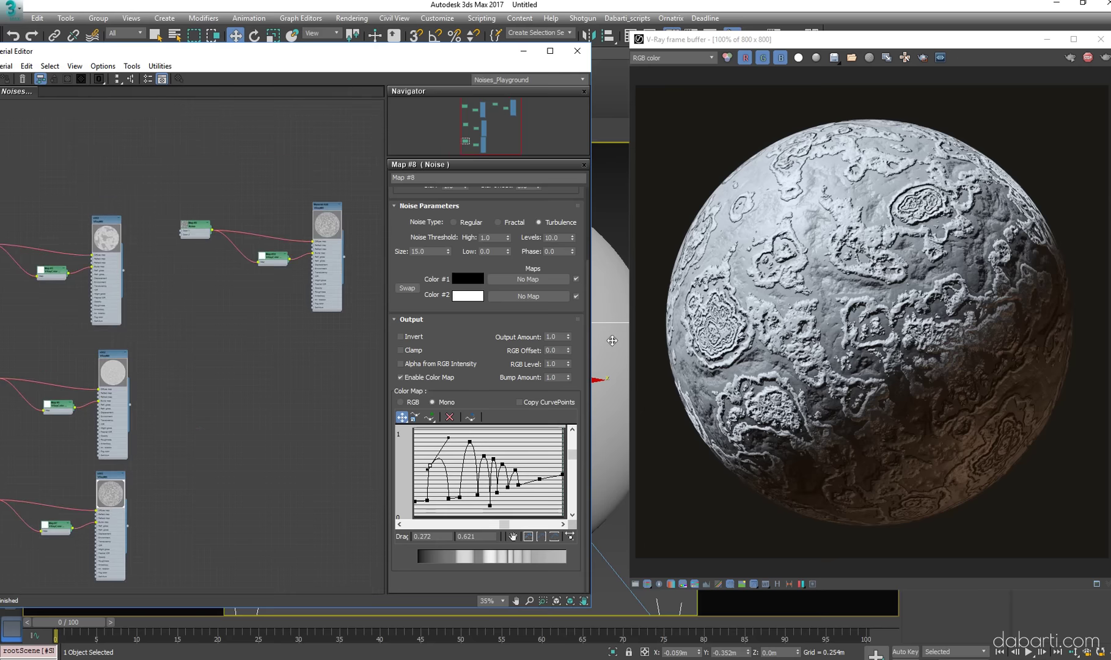
Reset Map #9's Output colour map curve to a straight line
{"action": "scroll", "coordinate": [308, 219], "scroll_direction": "up", "scroll_amount": 4}
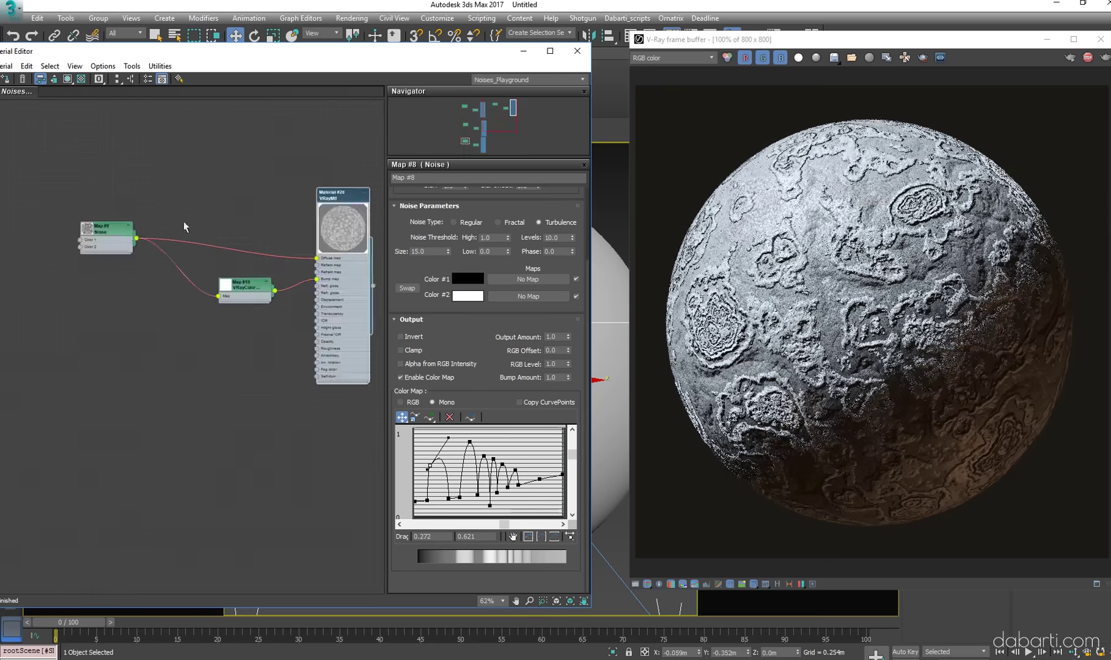
{"action": "double_click", "coordinate": [104, 230]}
{"action": "left_click", "coordinate": [411, 410]}
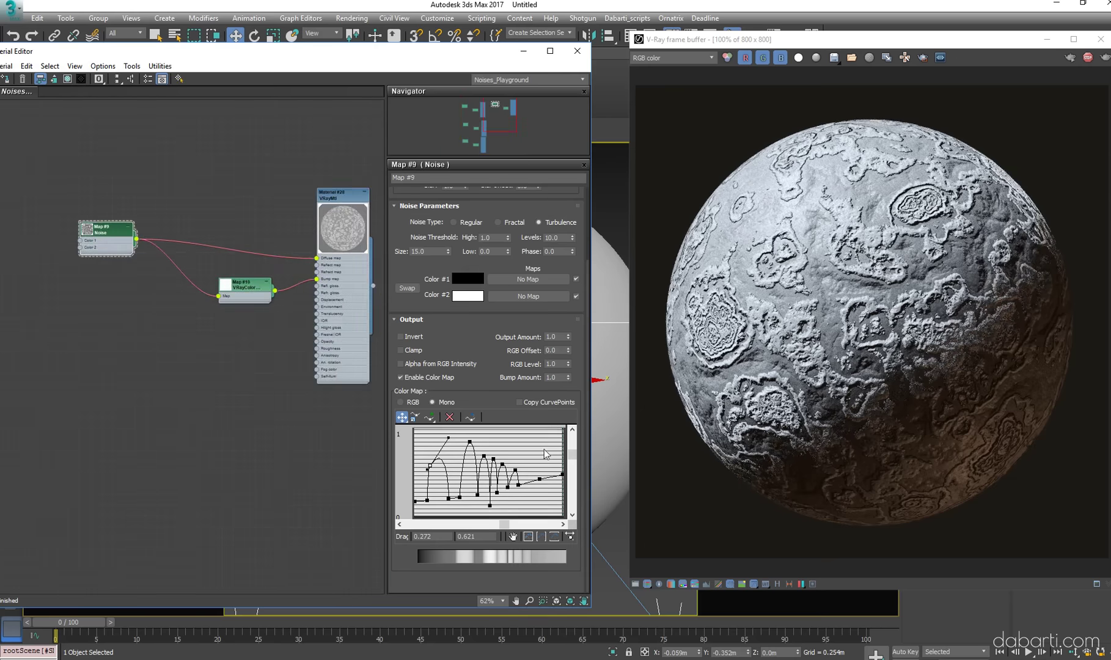
{"action": "scroll", "coordinate": [443, 454], "scroll_direction": "down", "scroll_amount": 3}
{"action": "left_click", "coordinate": [450, 418]}
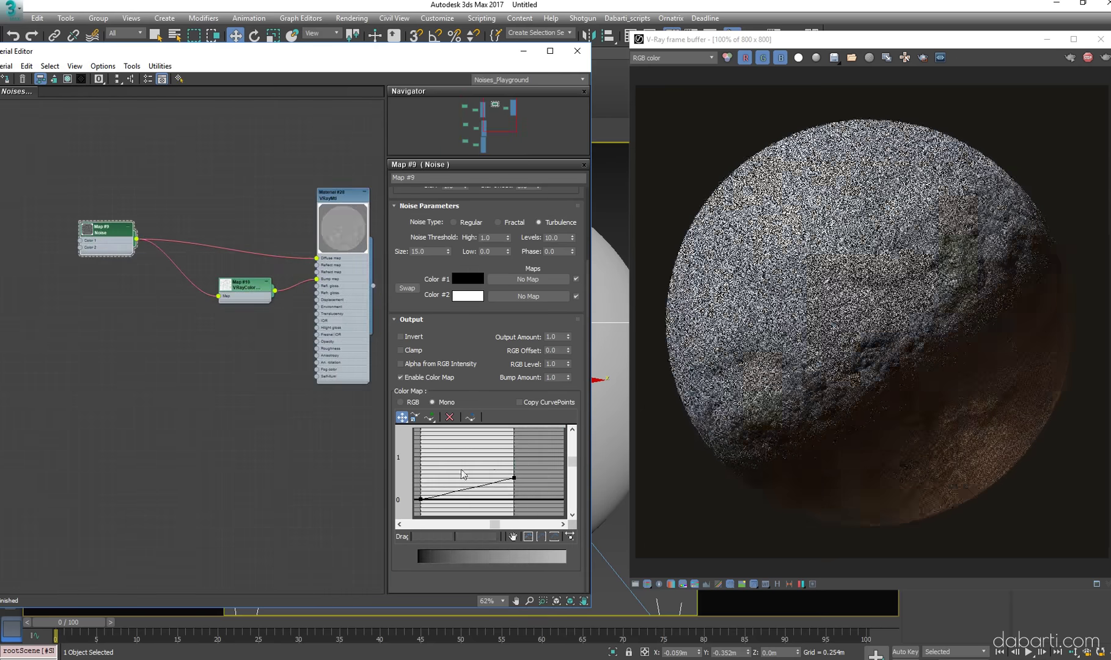
{"action": "left_click_drag", "start_coordinate": [514, 459], "coordinate": [514, 456]}
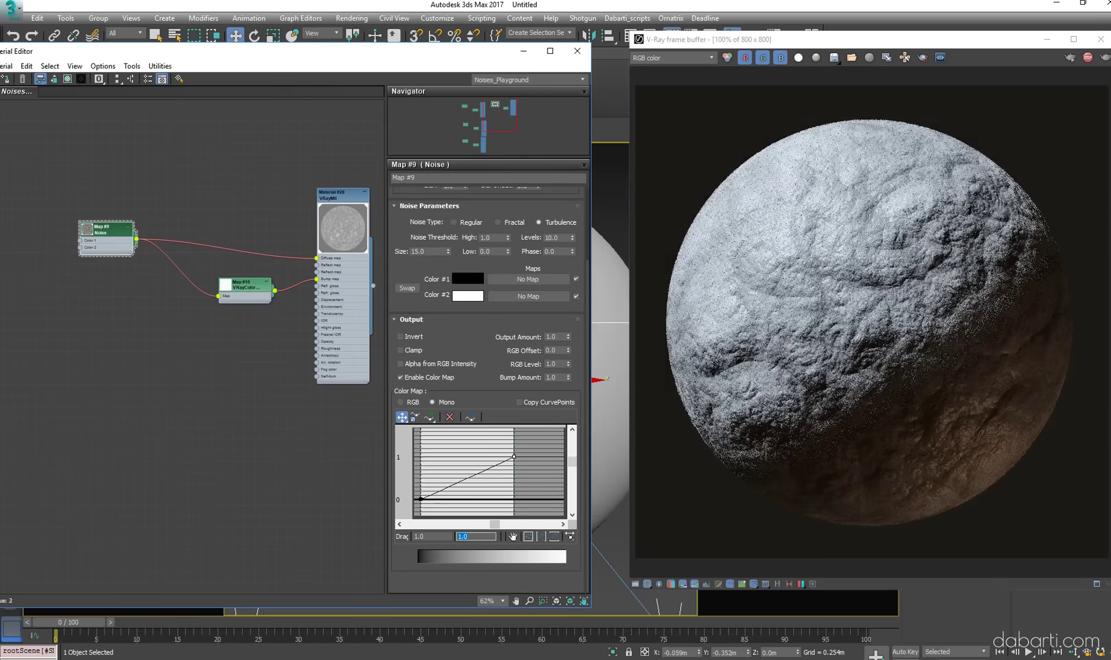
{"action": "left_click", "coordinate": [421, 499]}
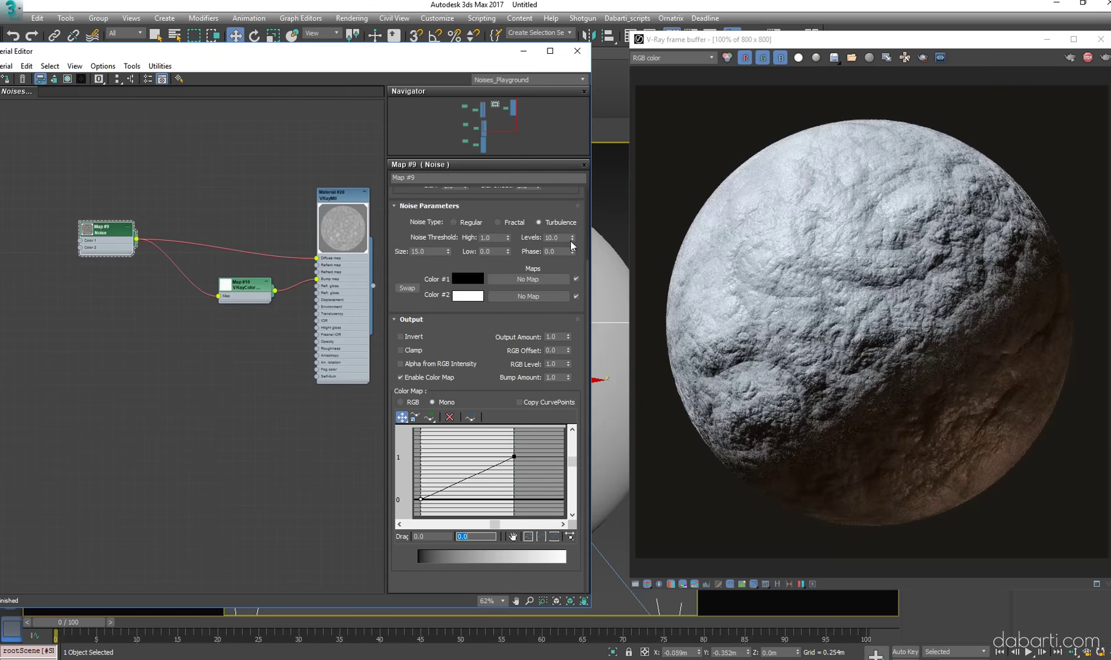
Set Map #9 to Levels 1.0 and Low threshold 0.32, with the colour map disabled
{"action": "type", "text": "3"}
{"action": "key", "text": "Return"}
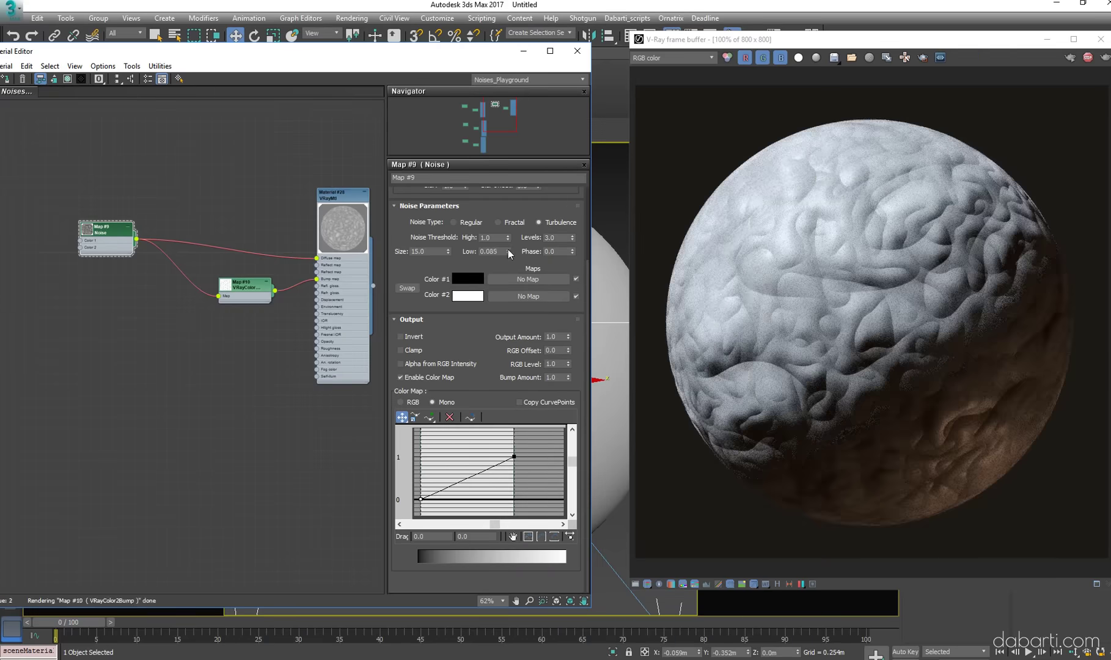
{"action": "left_click_drag", "start_coordinate": [509, 252], "coordinate": [509, 238]}
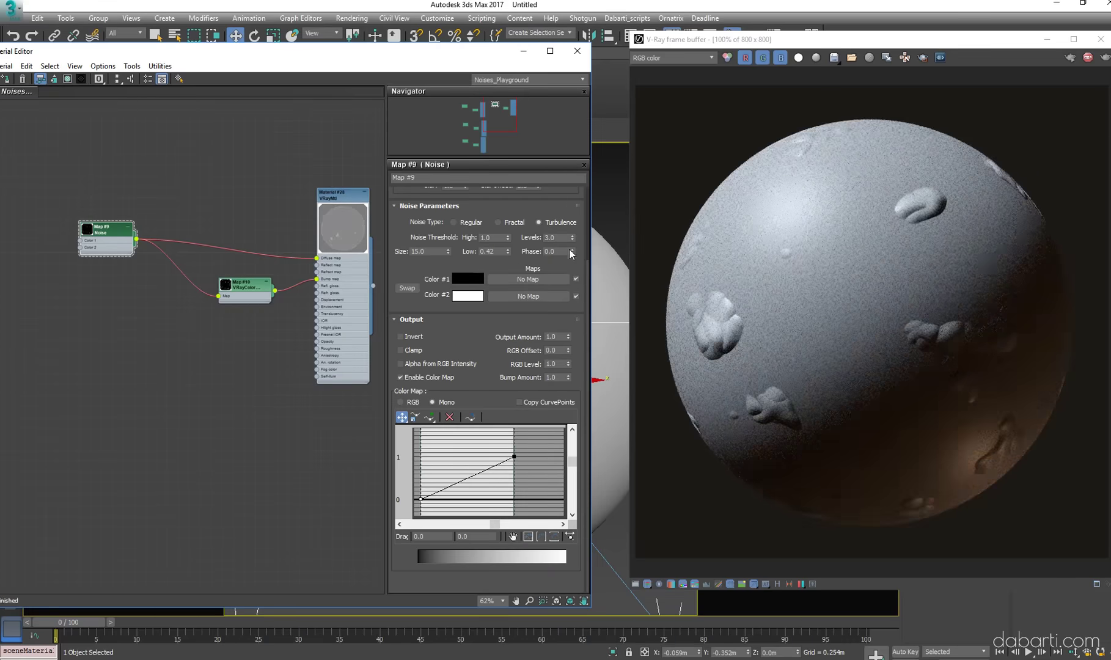
{"action": "right_click", "coordinate": [572, 239]}
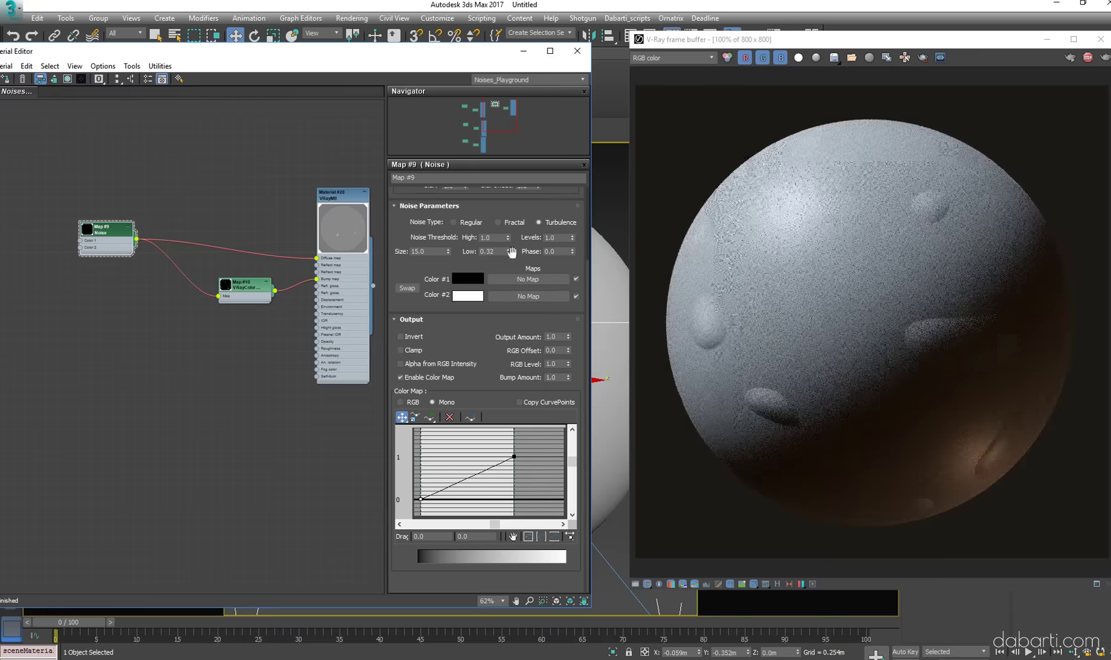
{"action": "left_click", "coordinate": [906, 337]}
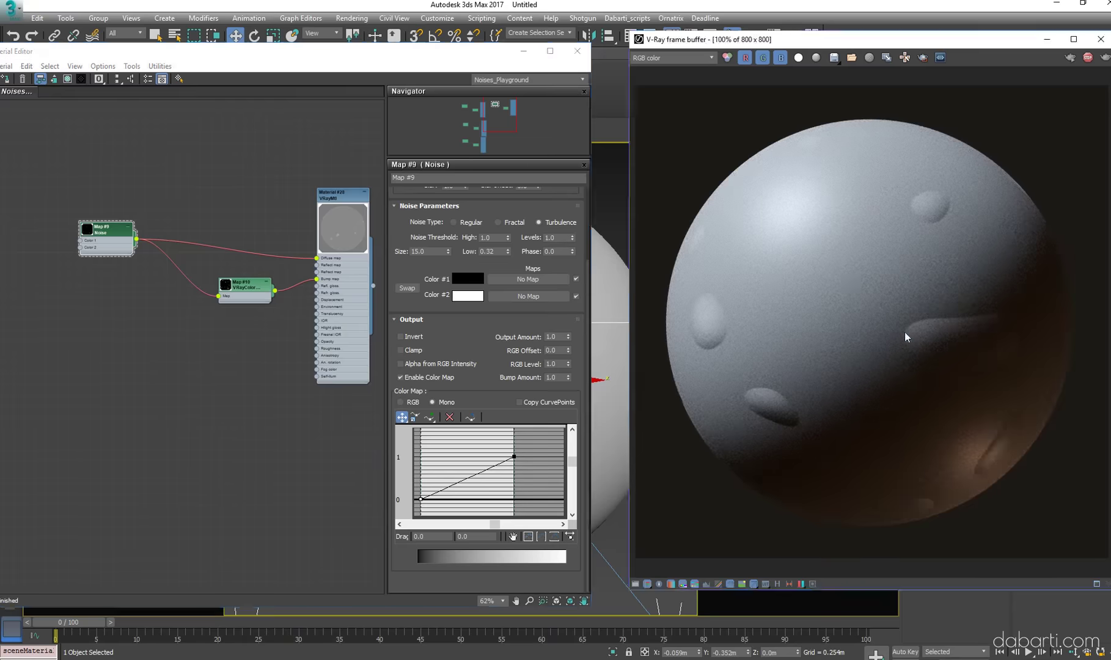
{"action": "left_click", "coordinate": [417, 378]}
{"action": "scroll", "coordinate": [484, 349], "scroll_direction": "up", "scroll_amount": 1}
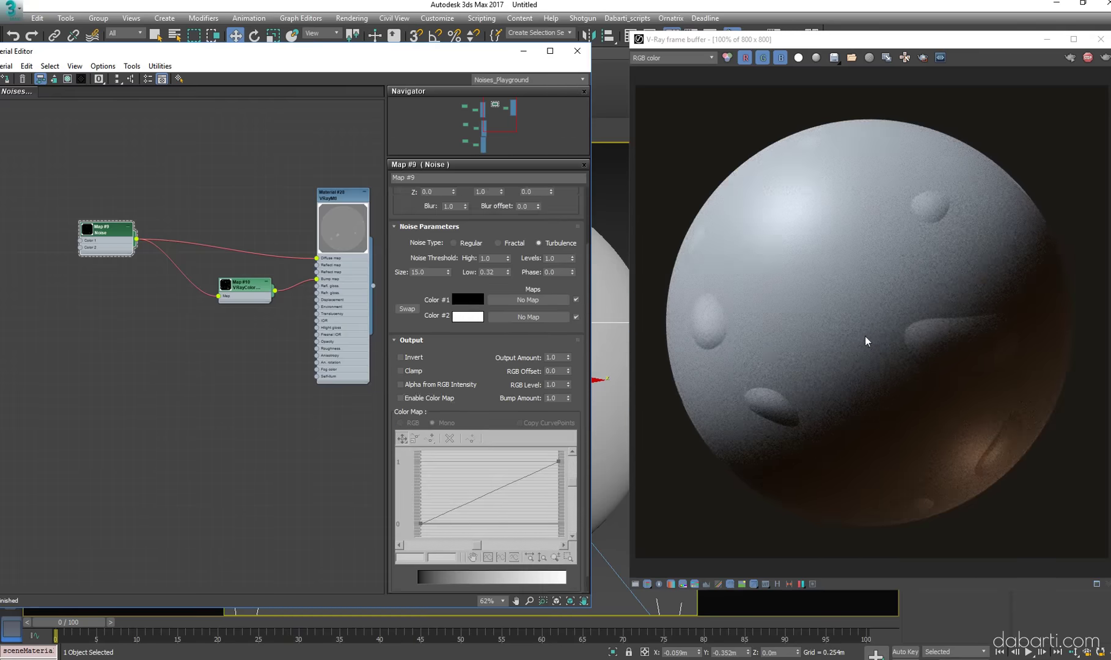
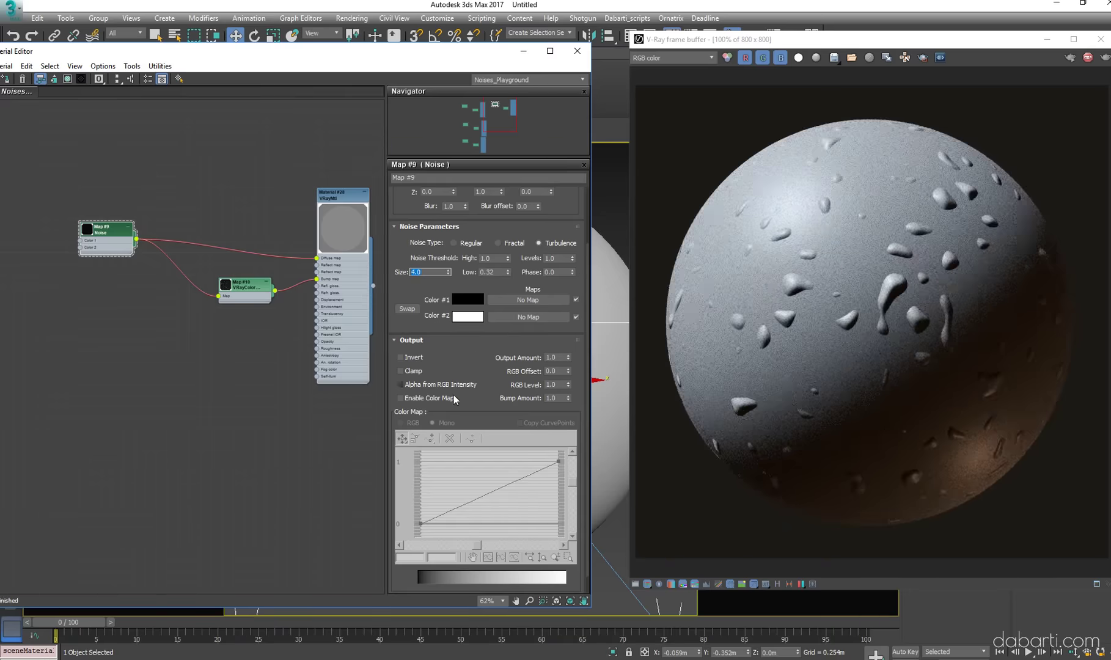
Enable Map #9's colour map and bend its curve, lowering the end point to 0.613
{"action": "left_click", "coordinate": [422, 398]}
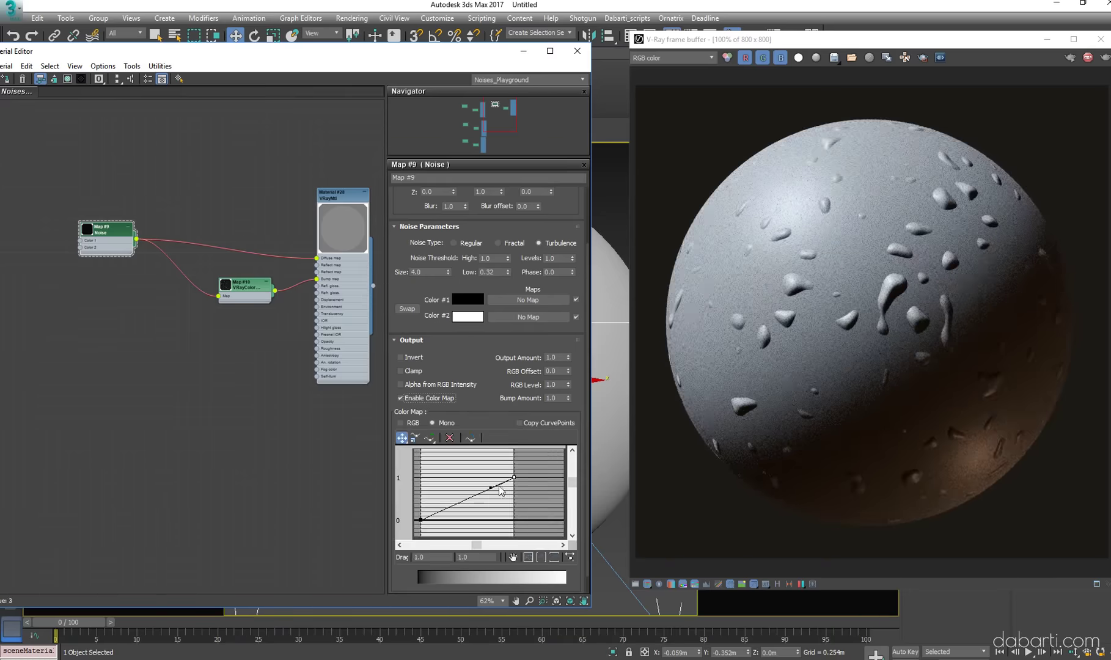
{"action": "left_click_drag", "start_coordinate": [492, 487], "coordinate": [426, 467]}
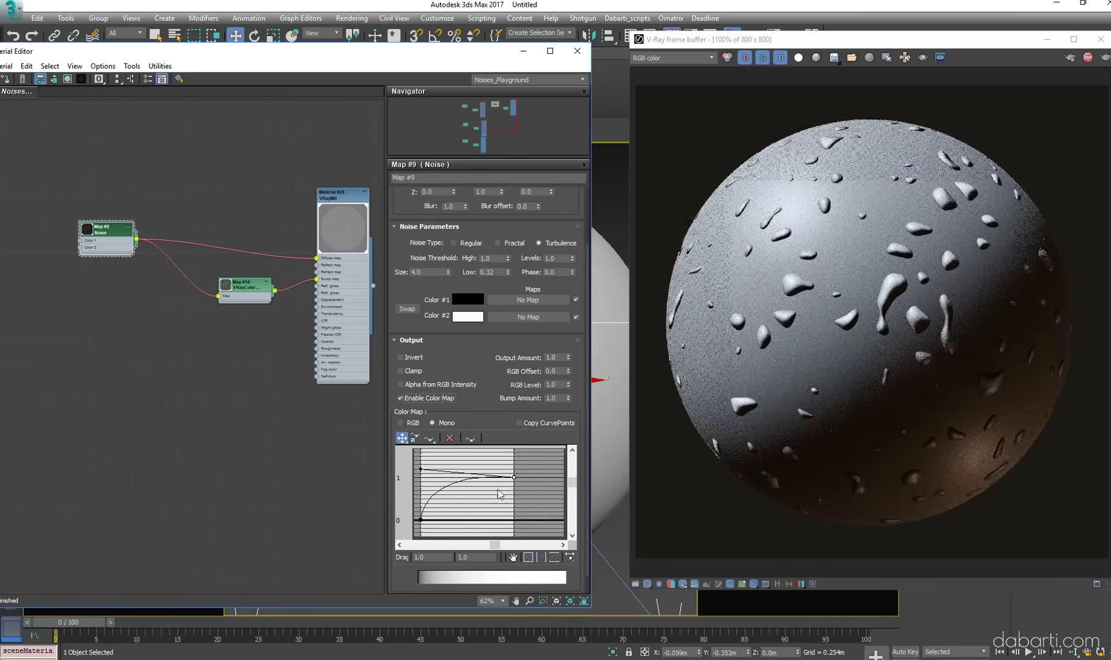
{"action": "scroll", "coordinate": [981, 464], "scroll_direction": "up", "scroll_amount": 1}
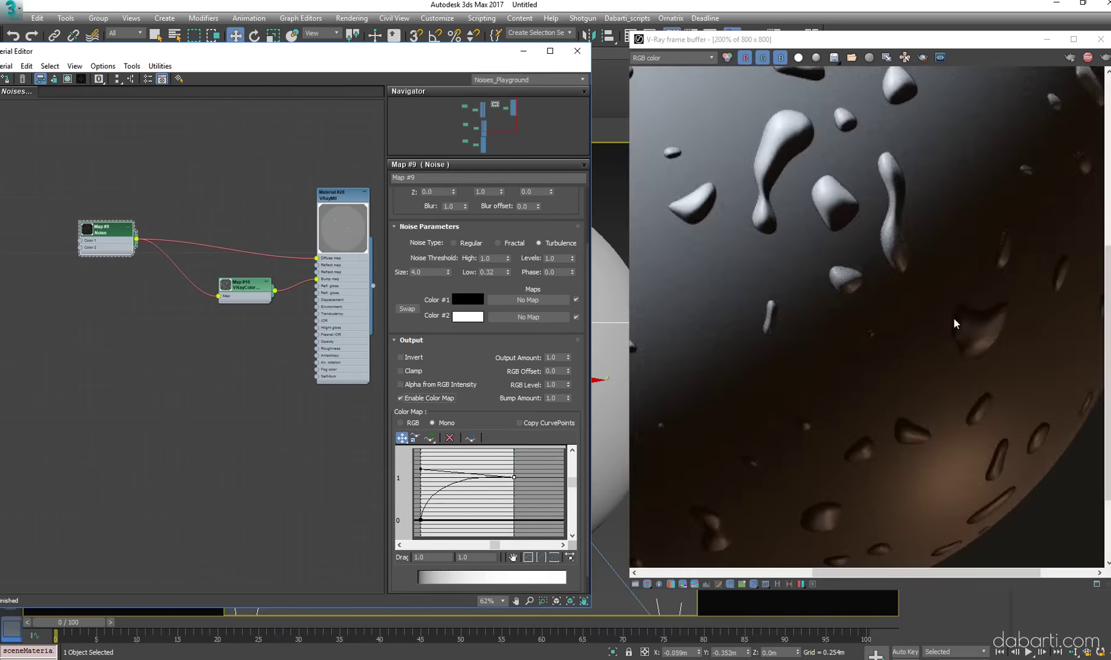
{"action": "left_click_drag", "start_coordinate": [516, 478], "coordinate": [514, 493]}
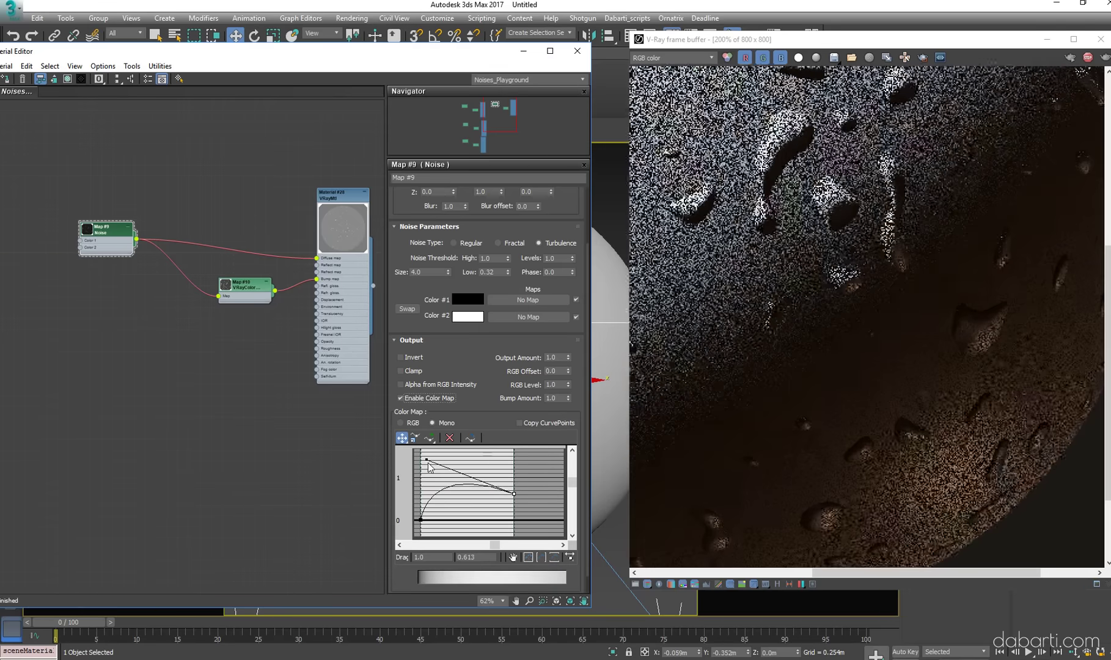
{"action": "mouse_move", "coordinate": [426, 460]}
{"action": "left_mouse_down"}
{"action": "mouse_move", "coordinate": [437, 482]}
{"action": "mouse_move", "coordinate": [420, 482]}
{"action": "left_mouse_up"}
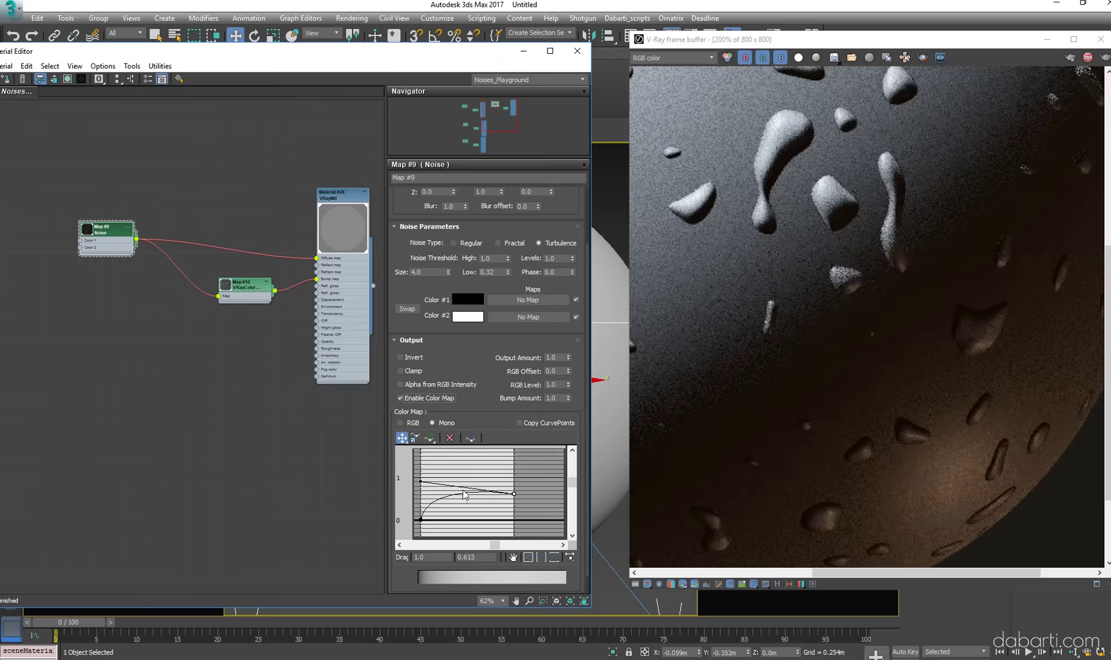
Make the curve point Bezier-Corner and adjust its handle so the curve rises later
{"action": "right_click", "coordinate": [421, 519]}
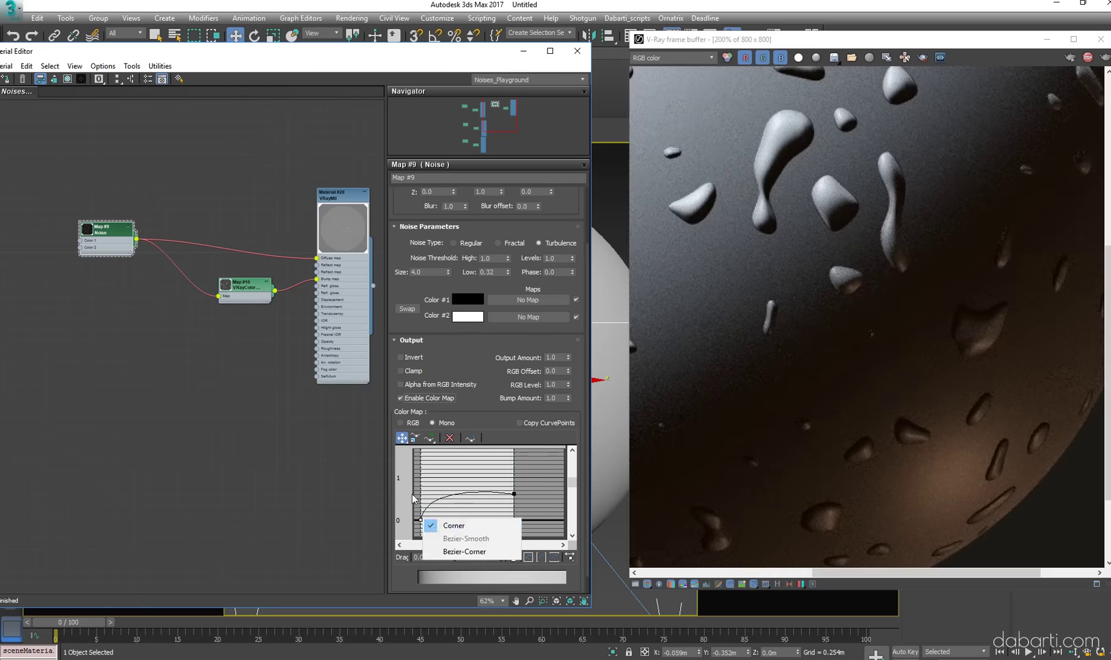
{"action": "left_click", "coordinate": [413, 498]}
{"action": "right_click", "coordinate": [431, 517]}
{"action": "left_click", "coordinate": [464, 549]}
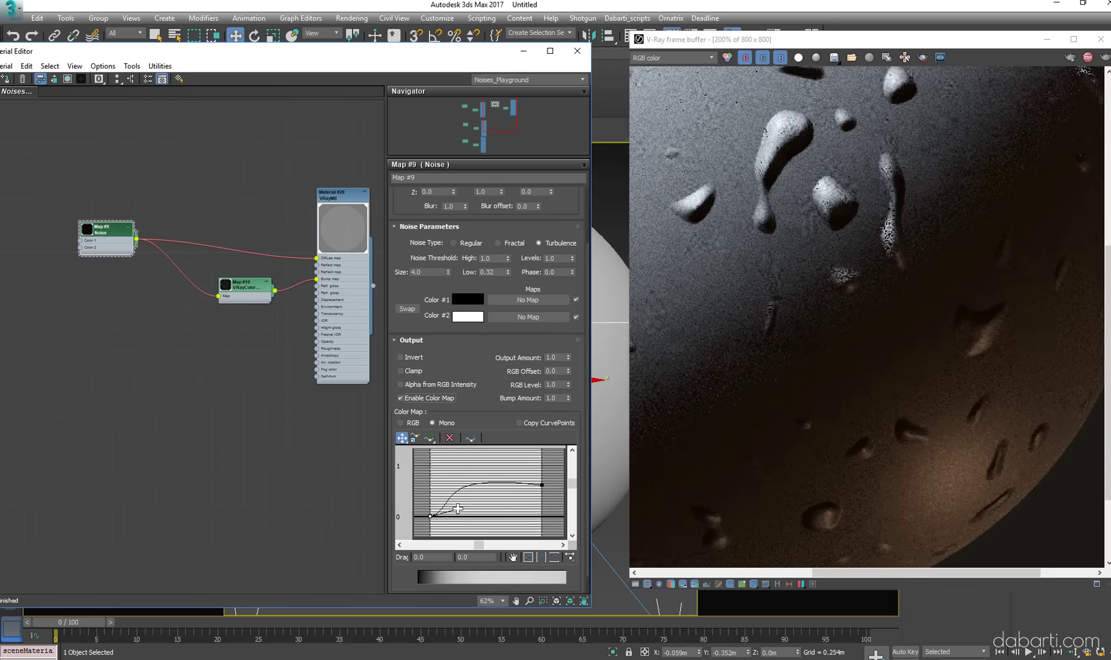
{"action": "mouse_move", "coordinate": [458, 508]}
{"action": "left_mouse_down"}
{"action": "mouse_move", "coordinate": [495, 518]}
{"action": "mouse_move", "coordinate": [451, 513]}
{"action": "left_mouse_up"}
{"action": "double_click", "coordinate": [867, 354]}
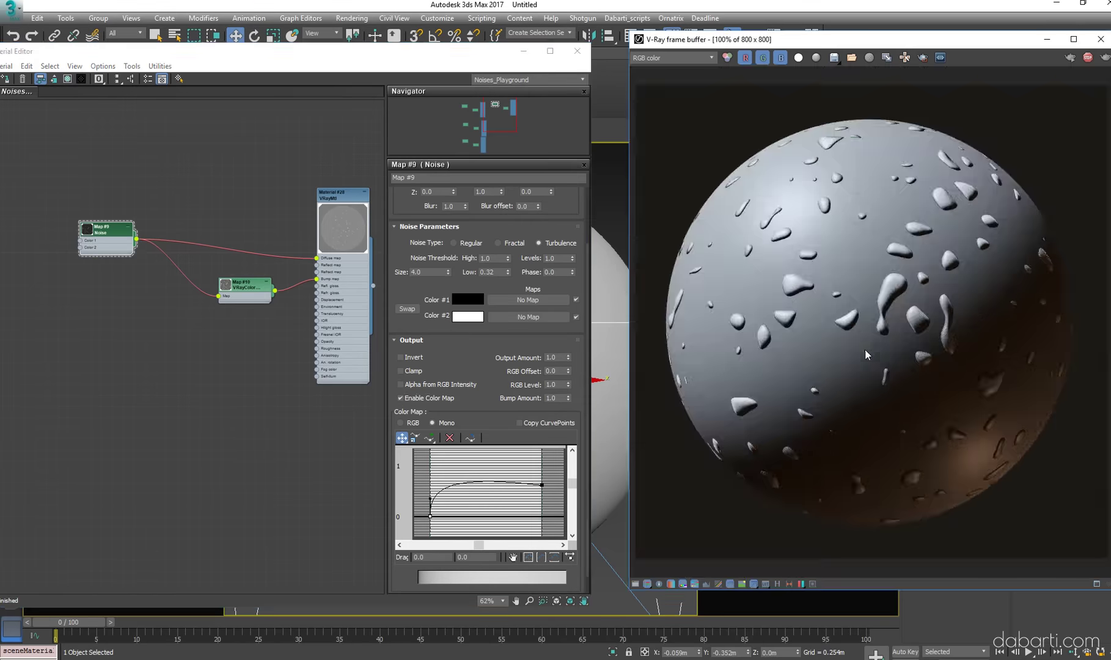
Wire the Noise map Map #9 into Material #28's reflection glossiness
{"action": "middle_click_drag", "start_coordinate": [203, 340], "coordinate": [236, 310]}
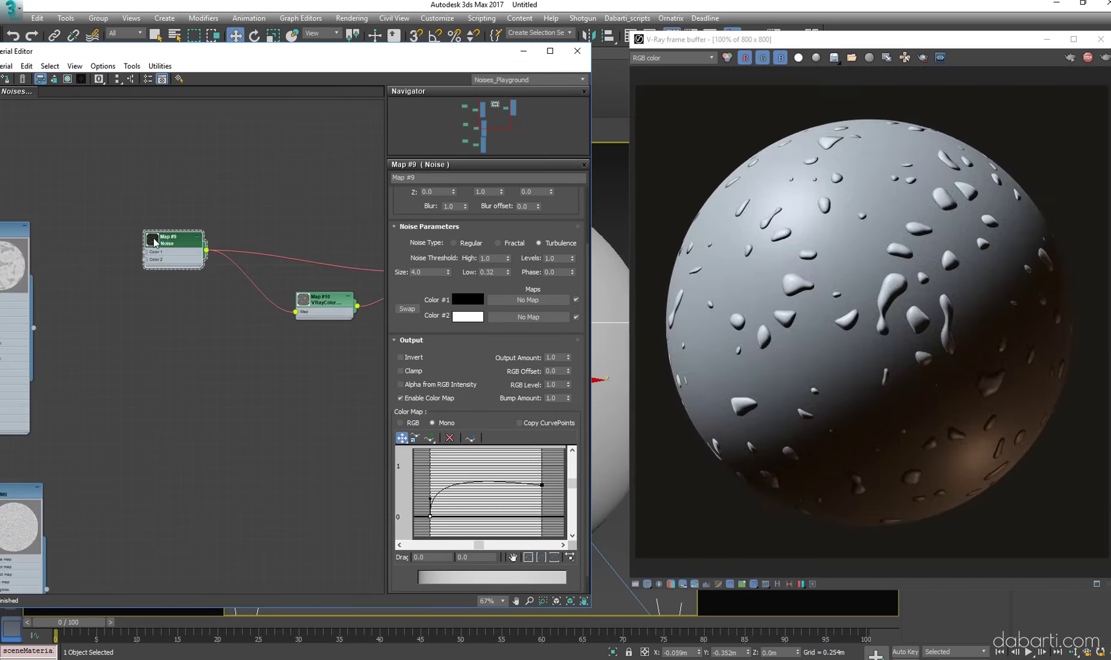
{"action": "scroll", "coordinate": [290, 285], "scroll_direction": "up", "scroll_amount": 1}
{"action": "middle_click_drag", "start_coordinate": [290, 285], "coordinate": [187, 308]}
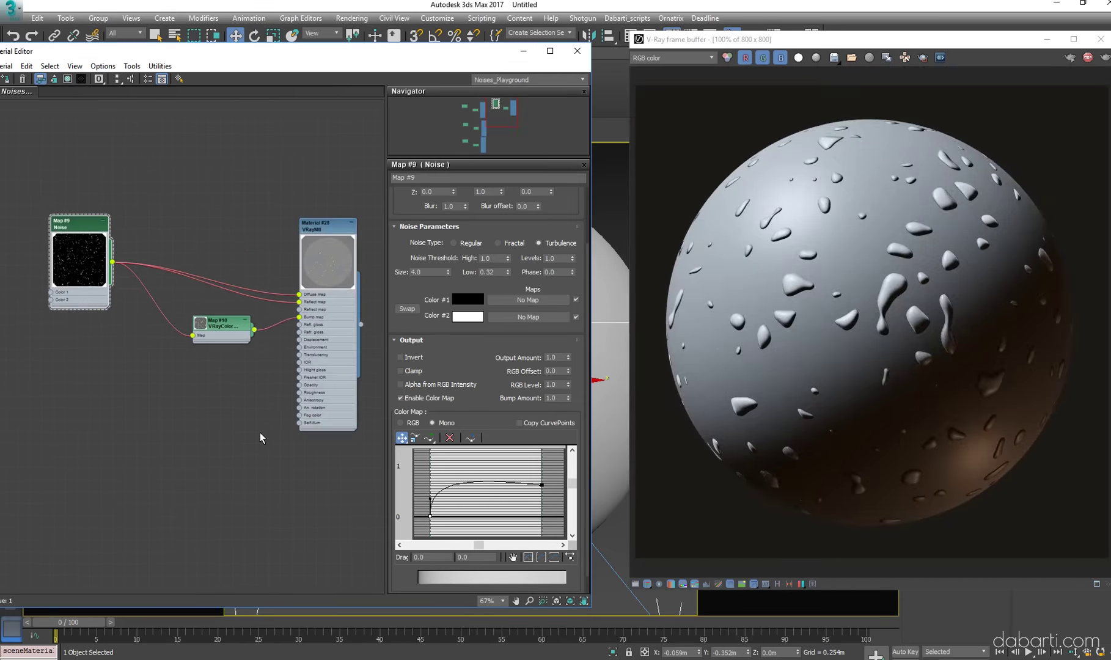
{"action": "left_click_drag", "start_coordinate": [113, 262], "coordinate": [225, 370]}
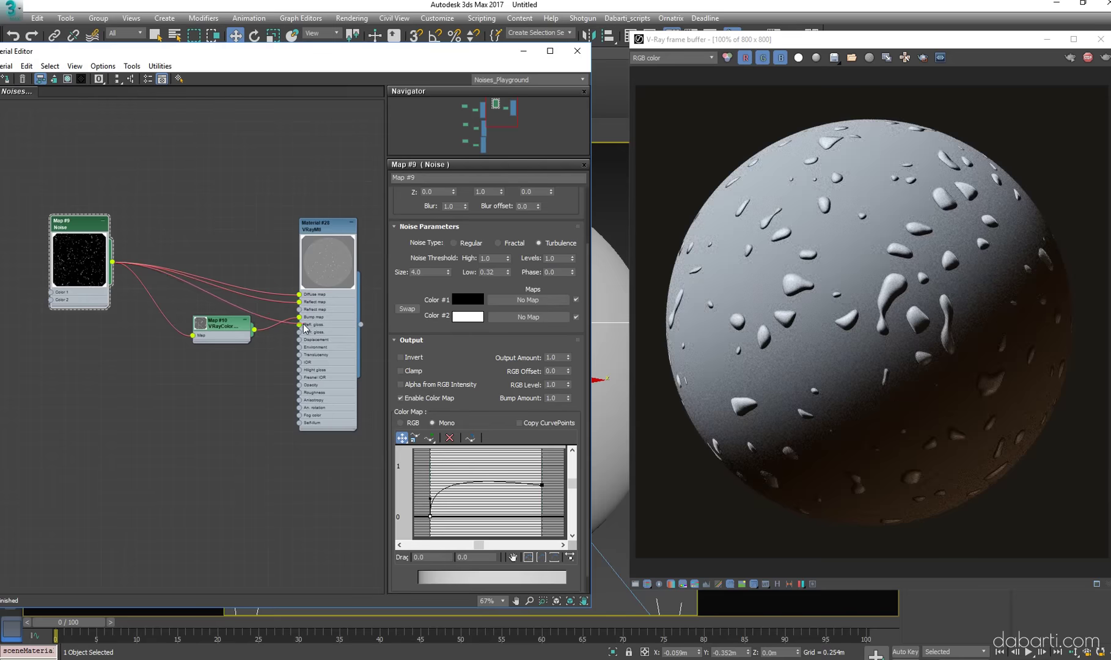
{"action": "left_click_drag", "start_coordinate": [305, 328], "coordinate": [304, 327]}
{"action": "left_click", "coordinate": [943, 393]}
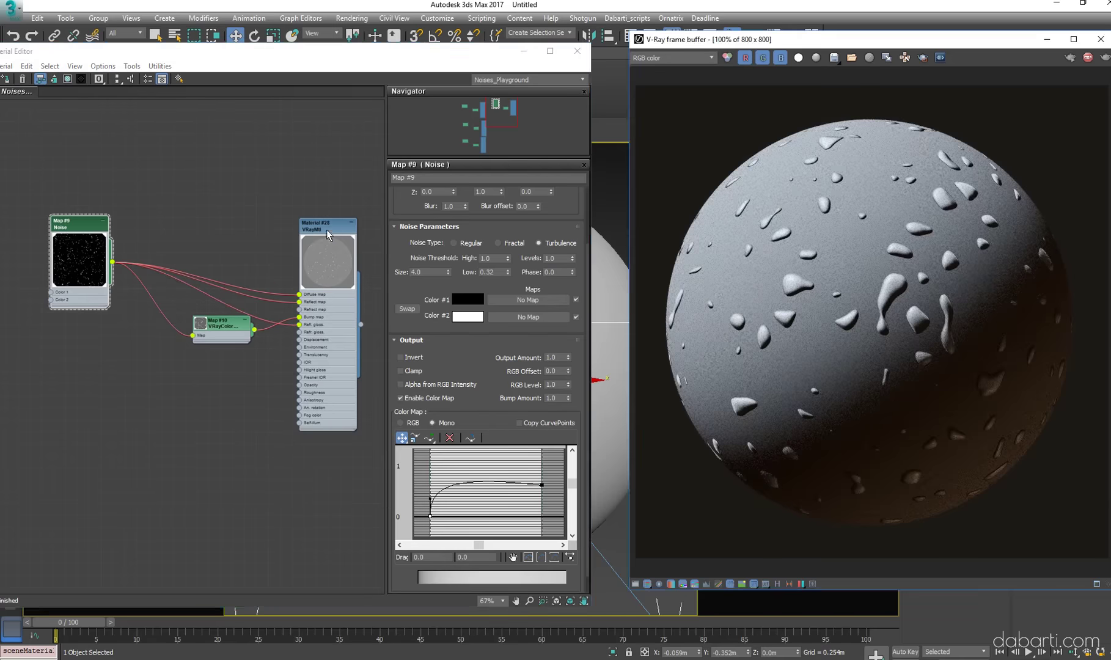
Copy the Noise map as Map #11, plug it into Map #9's Color #1, and set Size 1.0
{"action": "scroll", "coordinate": [832, 297], "scroll_direction": "up", "scroll_amount": 3}
{"action": "scroll", "coordinate": [859, 385], "scroll_direction": "down", "scroll_amount": 3}
{"action": "scroll", "coordinate": [204, 445], "scroll_direction": "up", "scroll_amount": 1}
{"action": "middle_click_drag", "start_coordinate": [234, 420], "coordinate": [258, 456]}
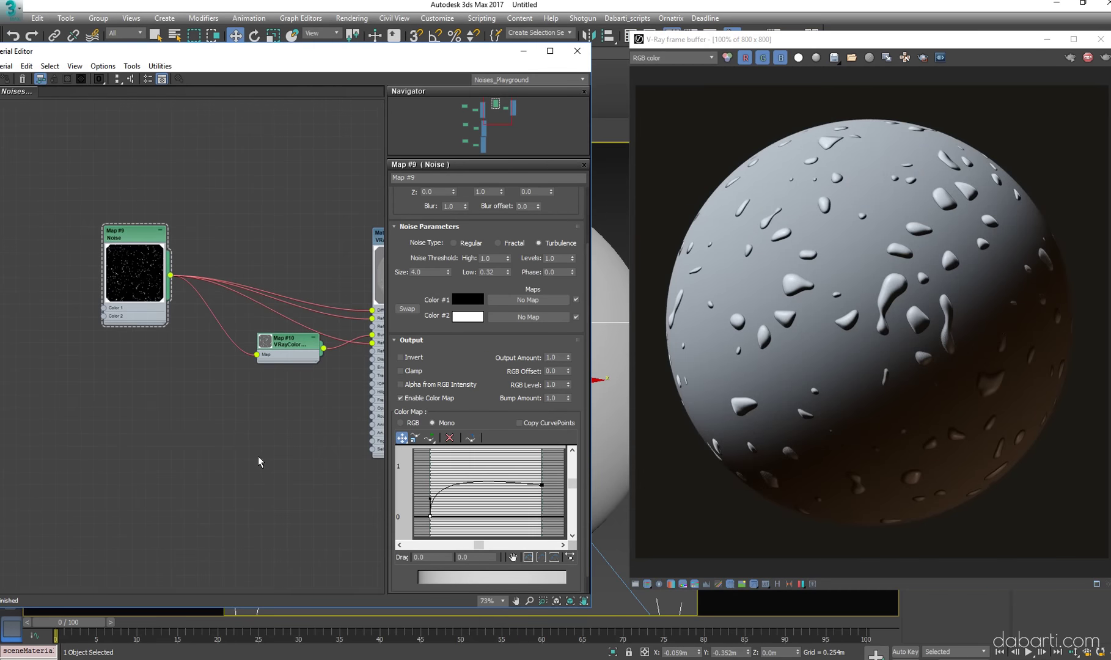
{"action": "middle_click_drag", "start_coordinate": [140, 235], "coordinate": [250, 275]}
{"action": "left_click_drag", "start_coordinate": [250, 275], "coordinate": [134, 189], "text": "shift"}
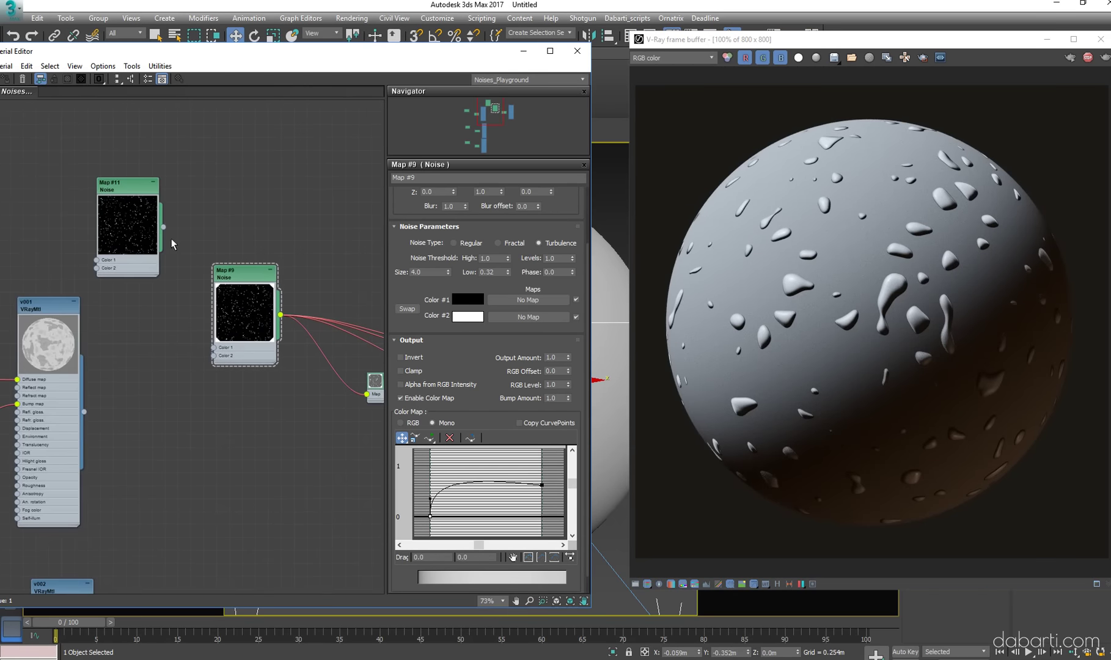
{"action": "left_click_drag", "start_coordinate": [213, 352], "coordinate": [213, 348]}
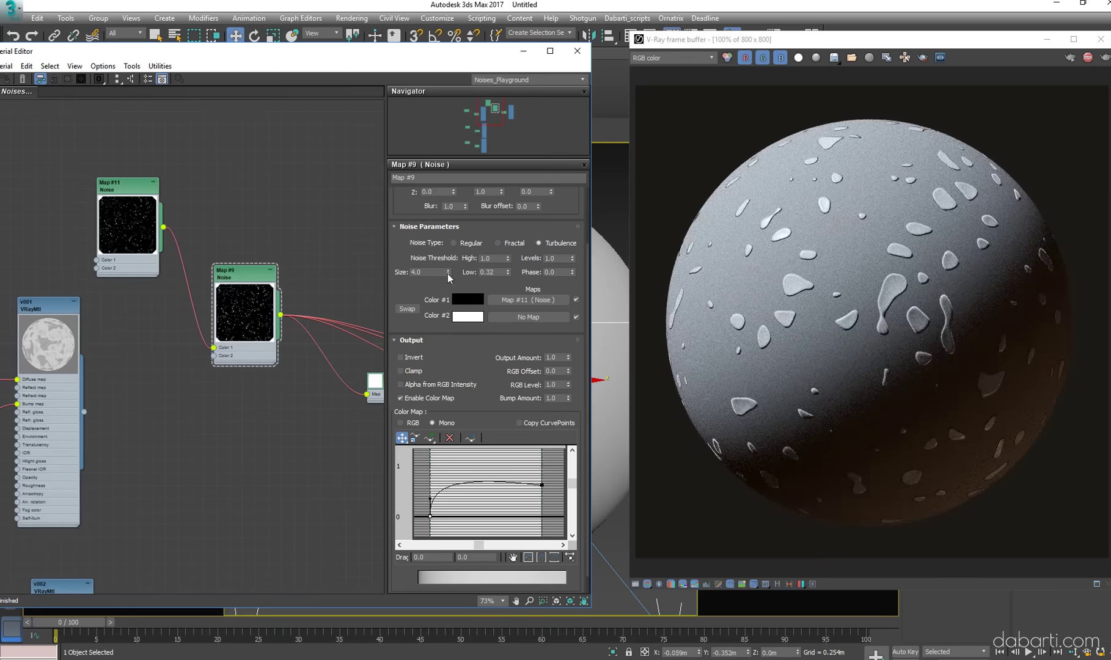
{"action": "type", "text": "1"}
{"action": "key", "text": "Return"}
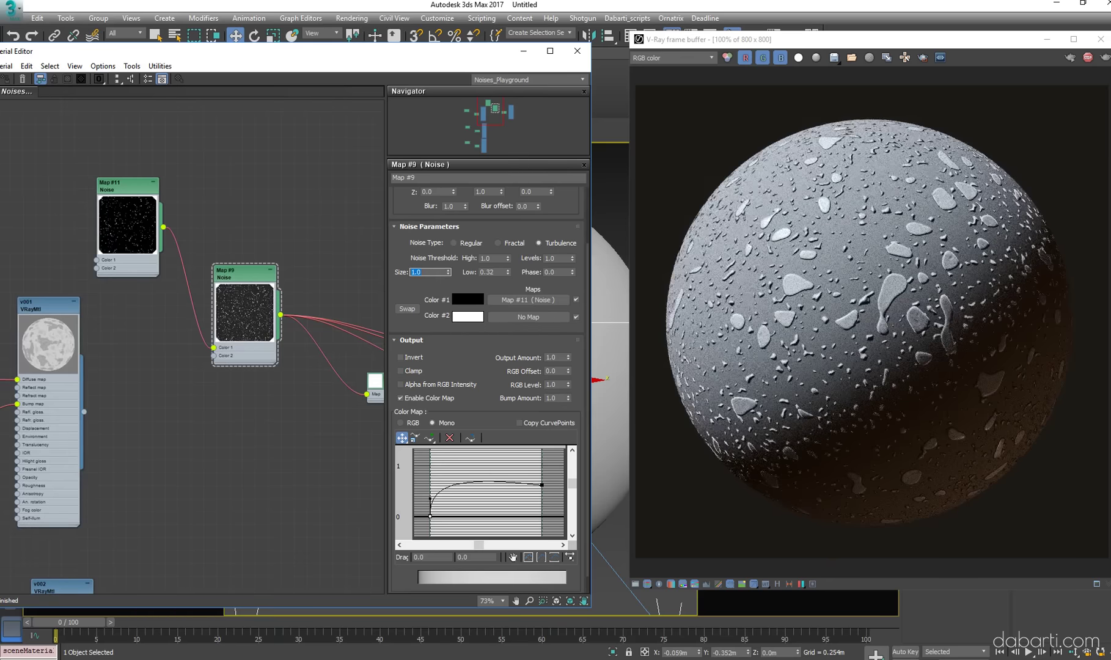
Unlink Map #11 from Color #1, park it below Map #9, and set Noise Size 5.0
{"action": "left_click_drag", "start_coordinate": [148, 204], "coordinate": [207, 455]}
{"action": "left_click", "coordinate": [218, 403]}
{"action": "key", "text": "Delete"}
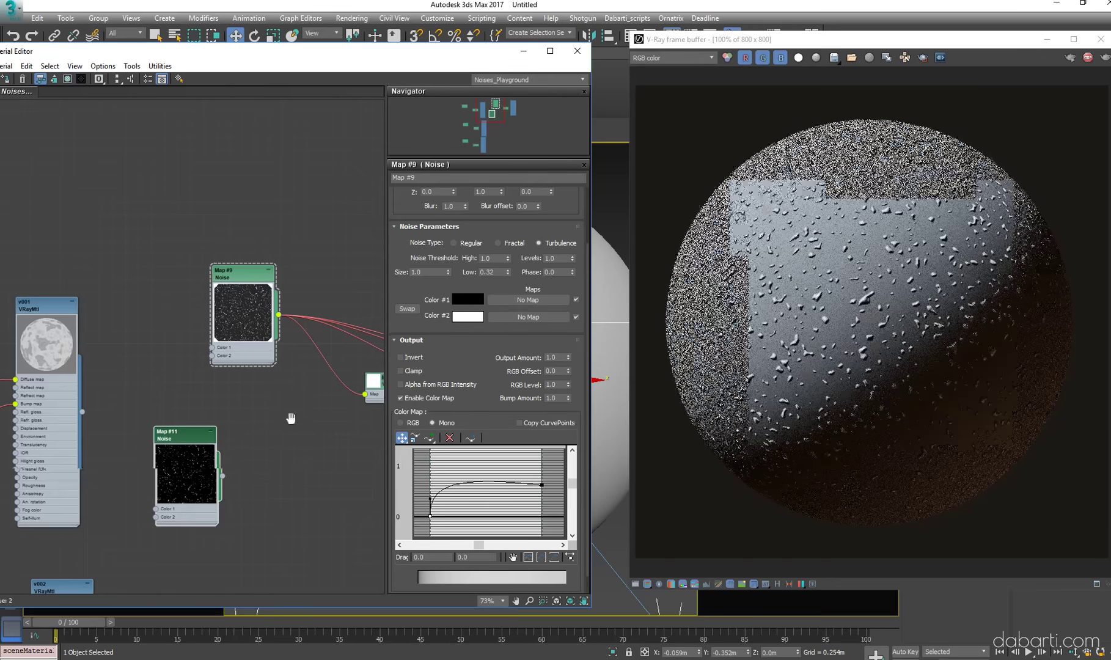
{"action": "middle_click_drag", "start_coordinate": [293, 417], "coordinate": [256, 417]}
{"action": "left_click_drag", "start_coordinate": [207, 318], "coordinate": [167, 284]}
{"action": "middle_click_drag", "start_coordinate": [259, 407], "coordinate": [203, 409]}
{"action": "middle_click_drag", "start_coordinate": [154, 456], "coordinate": [141, 462]}
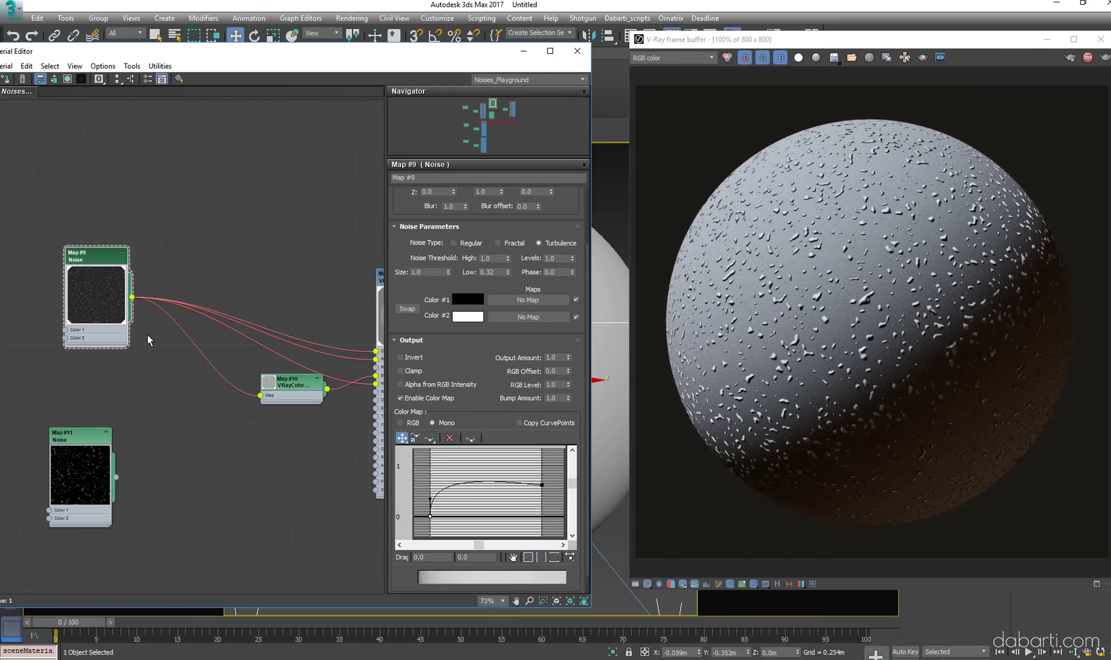
{"action": "type", "text": "5"}
{"action": "key", "text": "Return"}
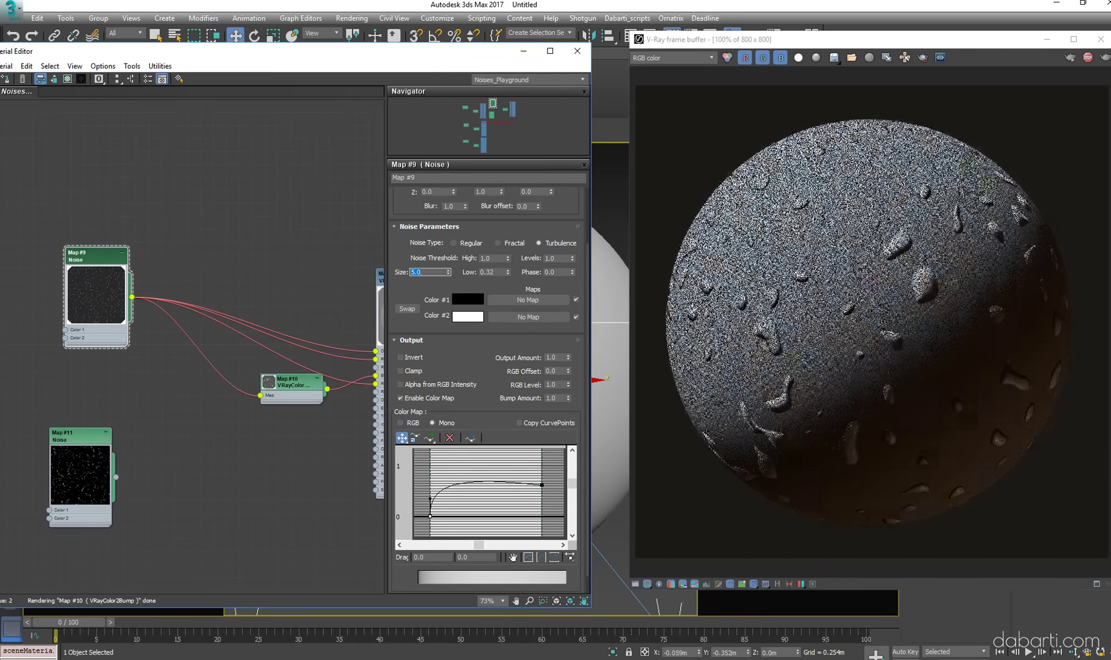
Add a Composite map with the Noise in Layer 1, a second layer, and wire it to Map #10
{"action": "right_click", "coordinate": [171, 396]}
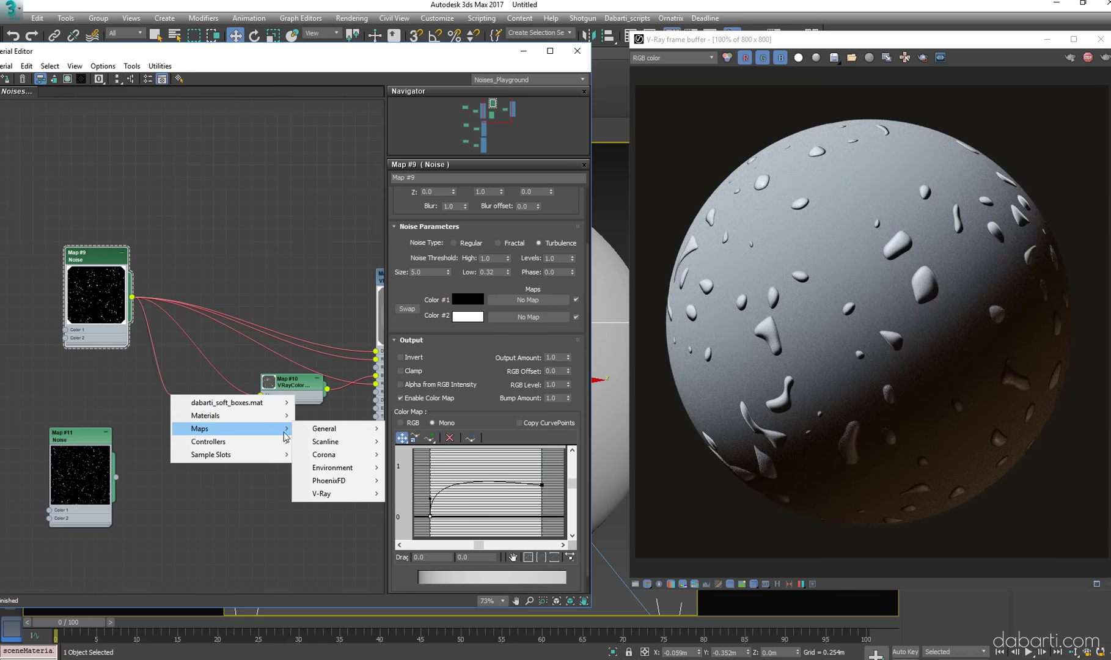
{"action": "mouse_move", "coordinate": [324, 428]}
{"action": "left_click", "coordinate": [422, 327]}
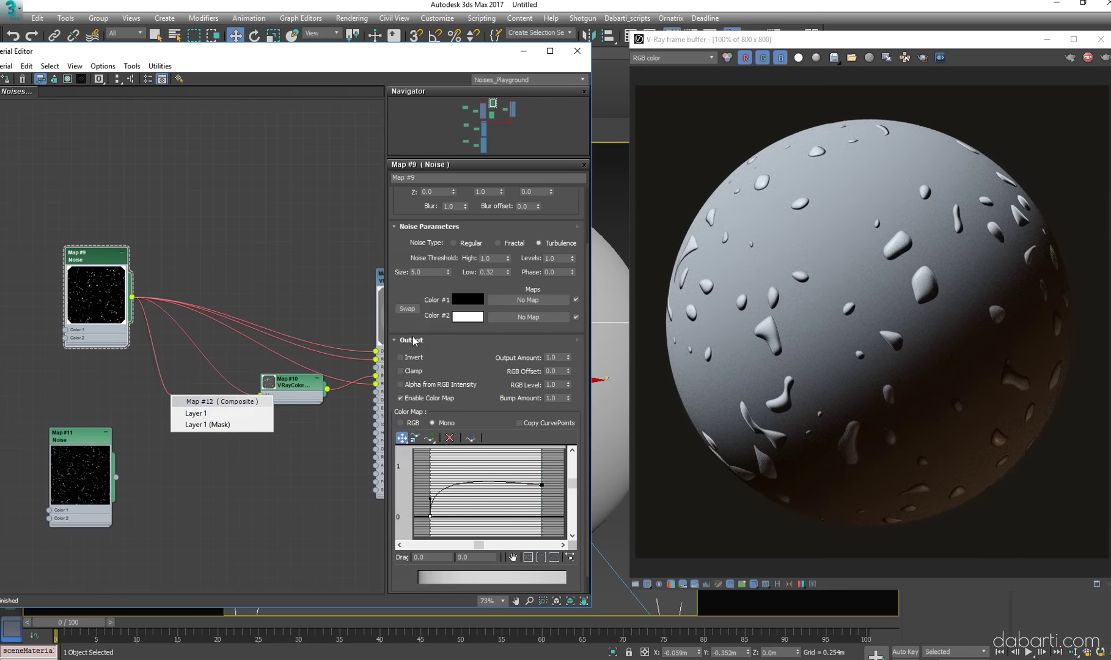
{"action": "left_click", "coordinate": [199, 415]}
{"action": "double_click", "coordinate": [168, 394]}
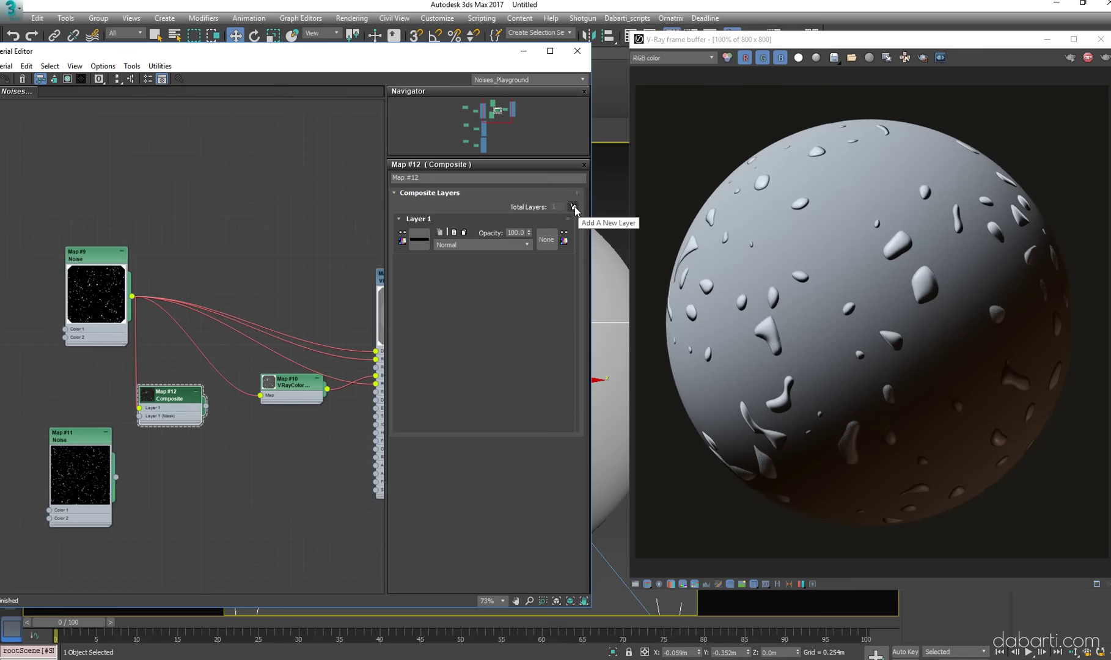
{"action": "left_click", "coordinate": [574, 207]}
{"action": "double_click", "coordinate": [80, 435]}
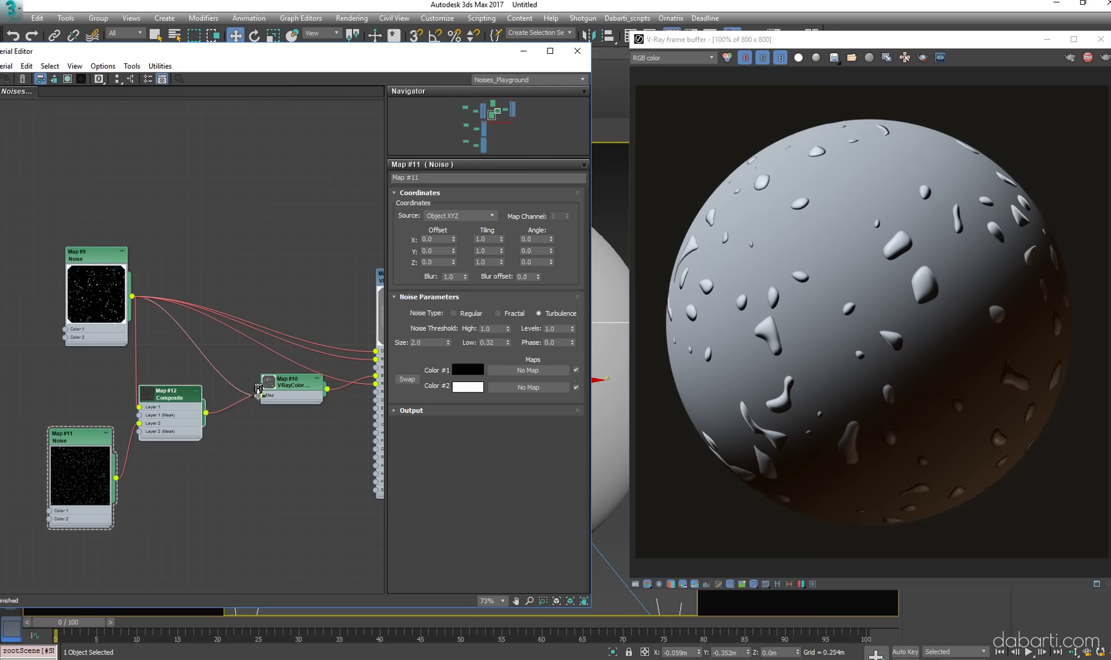
{"action": "left_click_drag", "start_coordinate": [258, 391], "coordinate": [260, 395]}
{"action": "key", "text": "Escape"}
Review the Composite, Map #9 and Map #11 parameters, confirming Map #11's Noise Size
{"action": "middle_click_drag", "start_coordinate": [282, 446], "coordinate": [255, 449]}
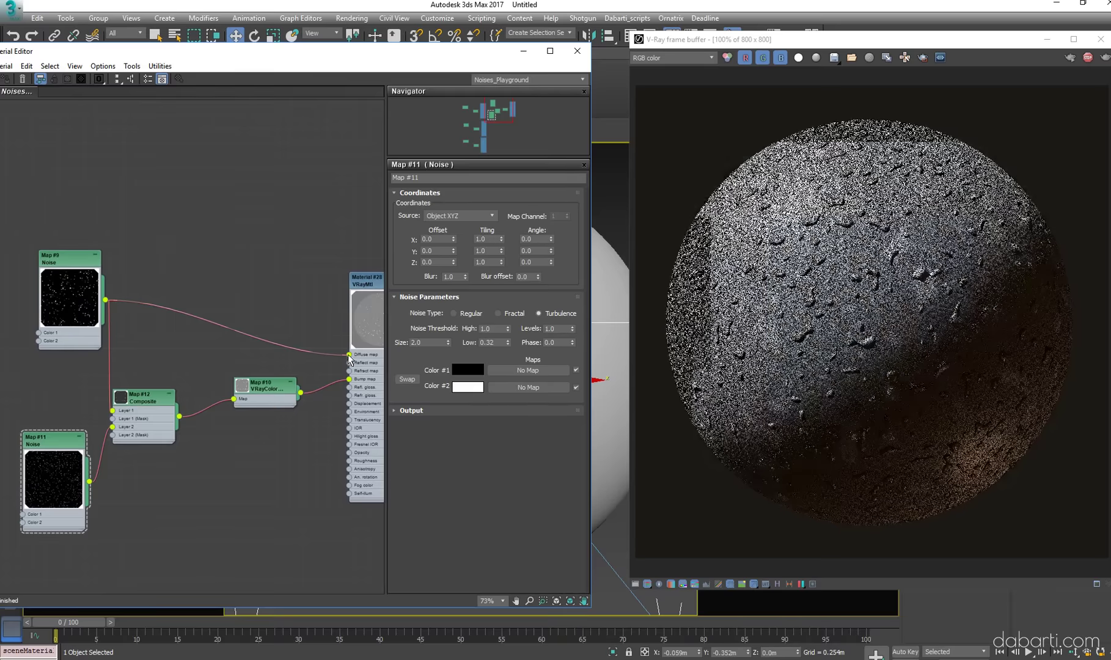
{"action": "middle_click_drag", "start_coordinate": [208, 460], "coordinate": [246, 436]}
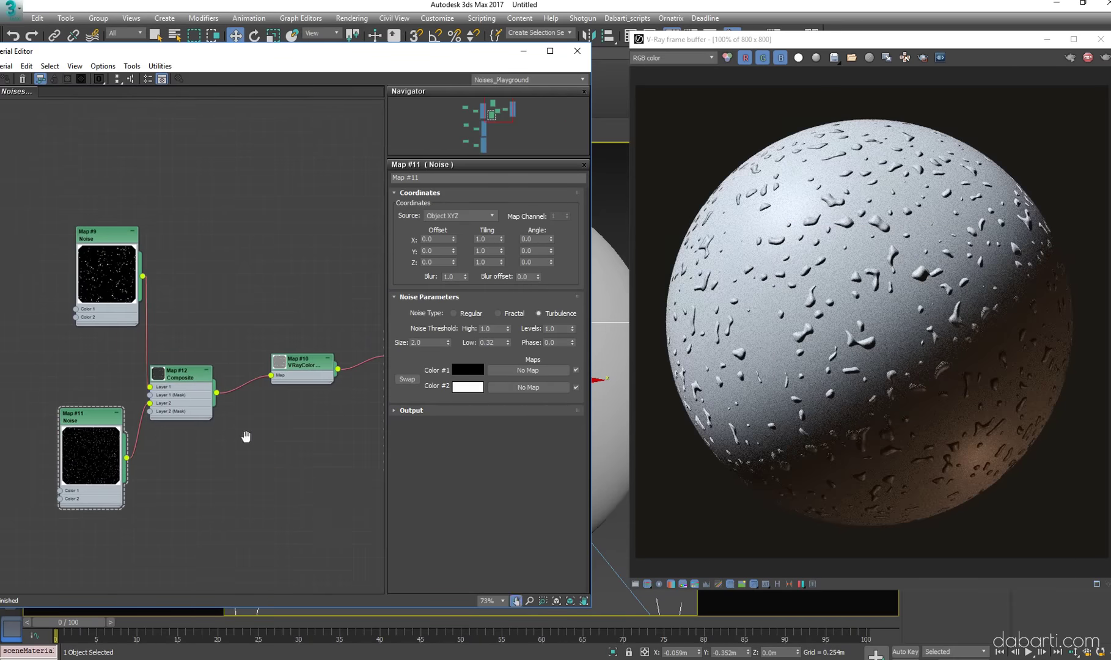
{"action": "double_click", "coordinate": [185, 378]}
{"action": "double_click", "coordinate": [104, 272]}
{"action": "double_click", "coordinate": [91, 420]}
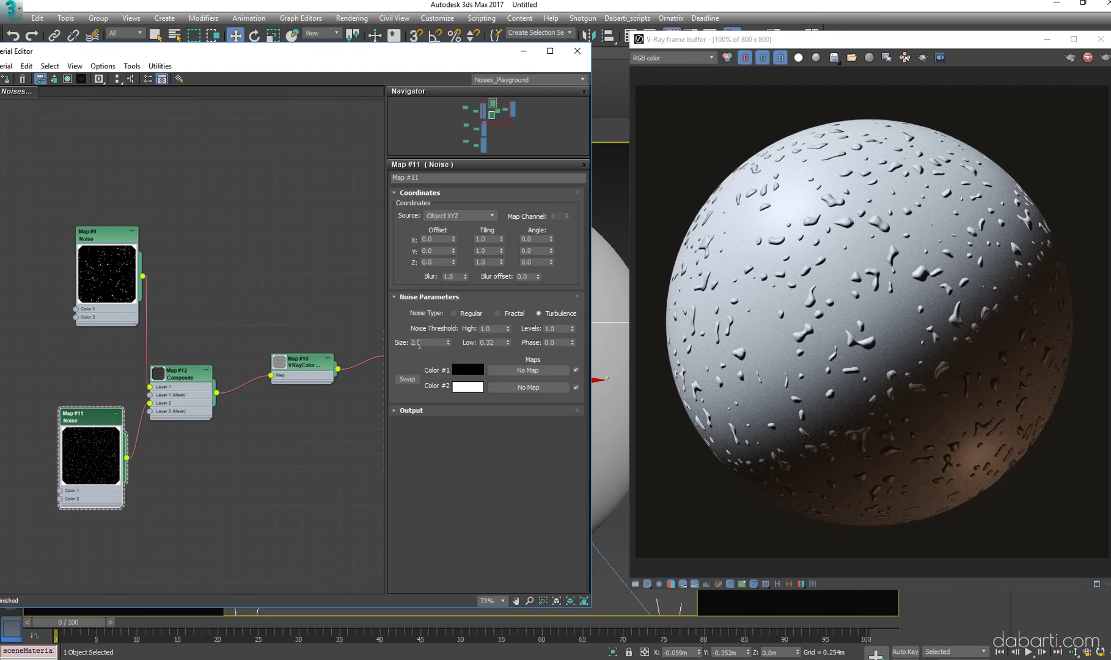
{"action": "type", "text": "1"}
{"action": "key", "text": "Return"}
{"action": "double_click", "coordinate": [180, 374]}
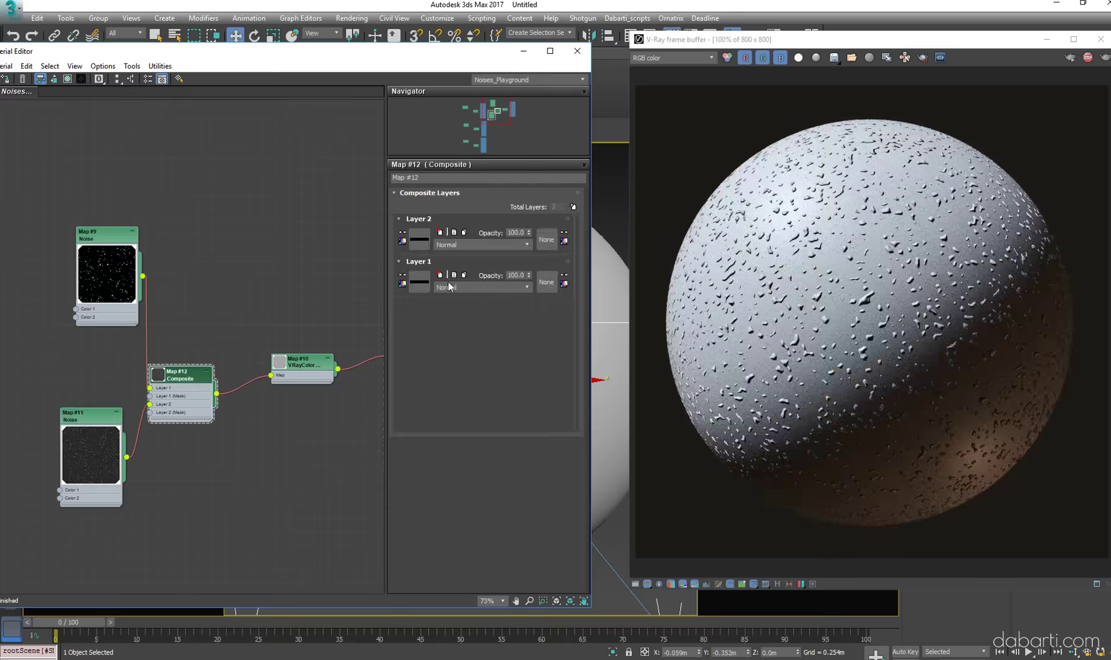
{"action": "left_click", "coordinate": [508, 245]}
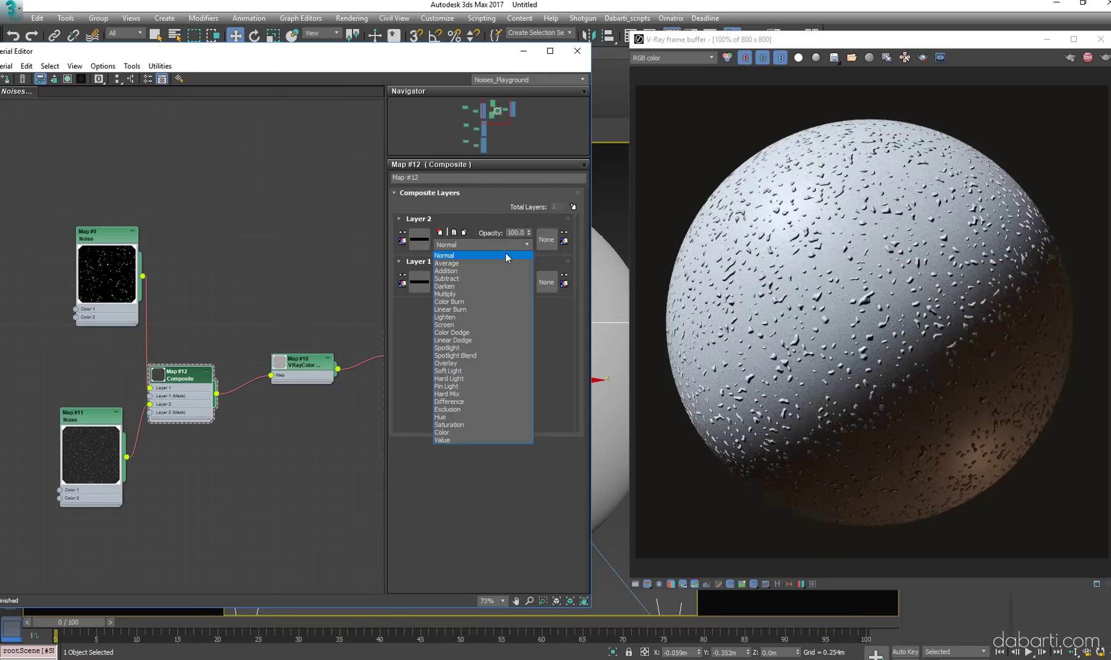
Reshape the noise colour-map curve, lowering its right end point
{"action": "double_click", "coordinate": [83, 422]}
{"action": "left_click", "coordinate": [424, 416]}
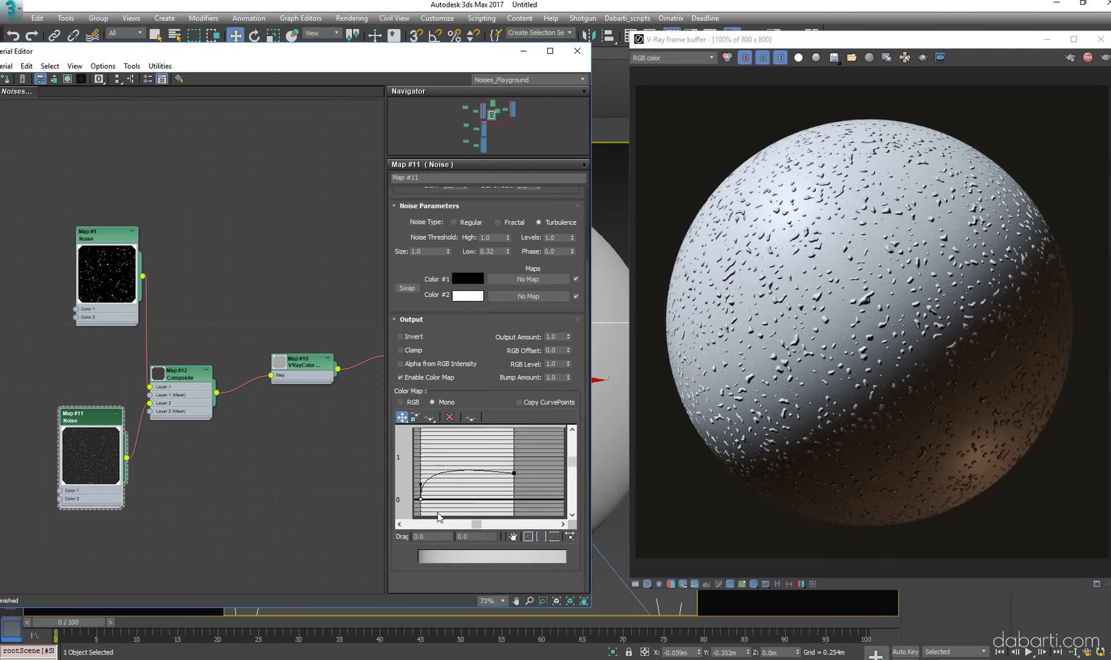
{"action": "double_click", "coordinate": [100, 235]}
{"action": "left_click_drag", "start_coordinate": [431, 489], "coordinate": [436, 449]}
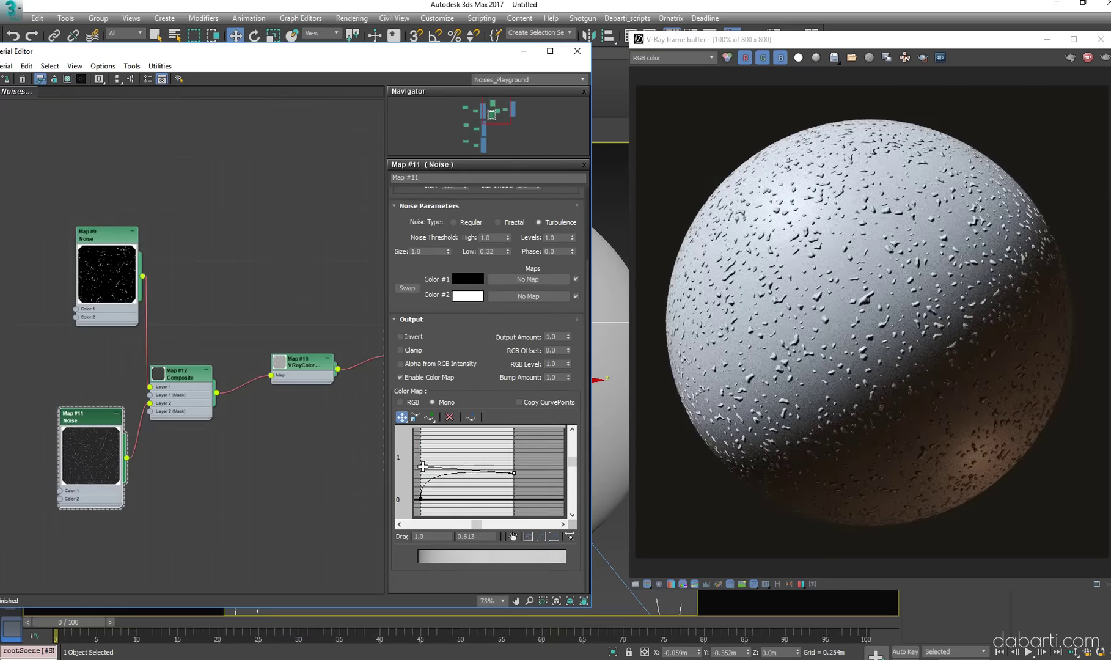
{"action": "left_click_drag", "start_coordinate": [514, 473], "coordinate": [513, 485]}
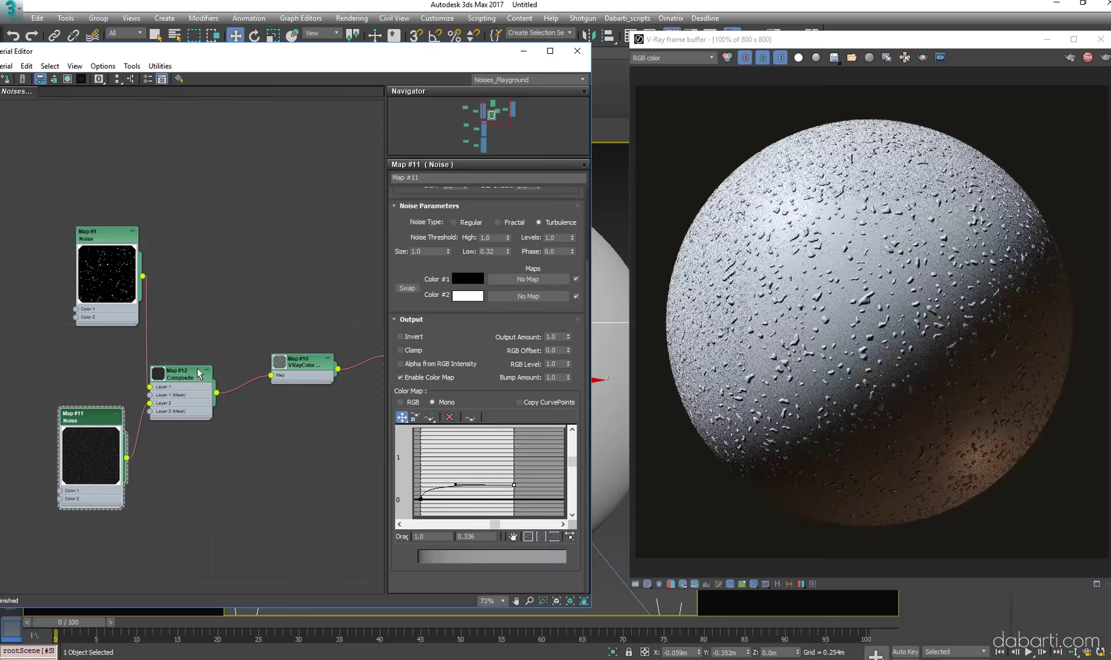
Set the Composite's Layer 2 blend mode to Lighten
{"action": "double_click", "coordinate": [181, 374]}
{"action": "left_click", "coordinate": [467, 244]}
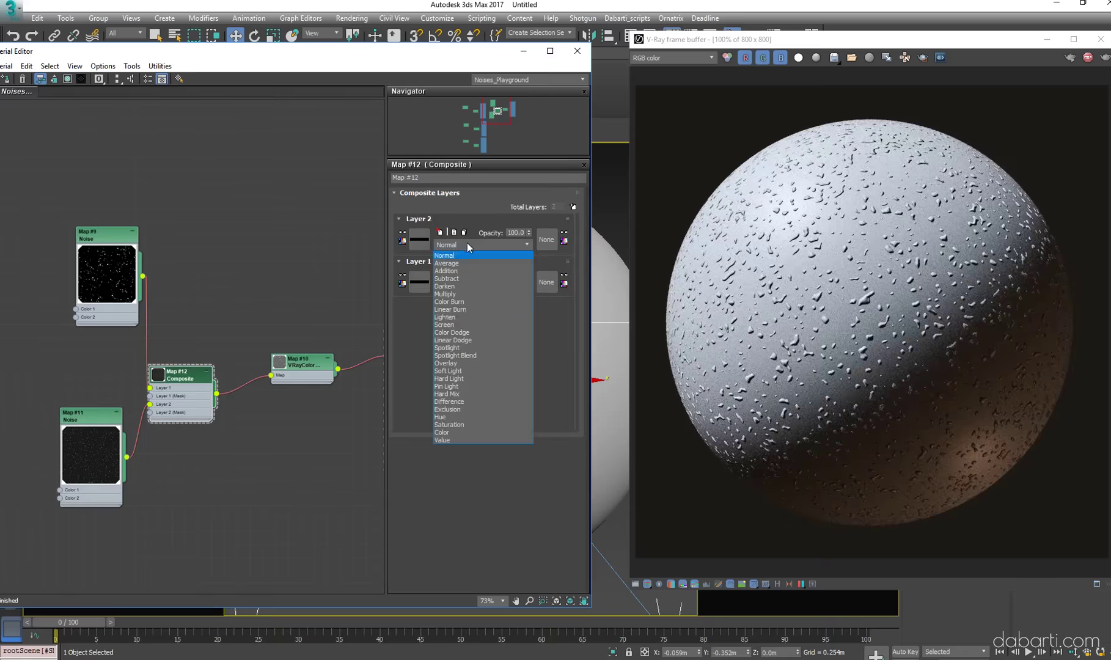
{"action": "left_click", "coordinate": [461, 320]}
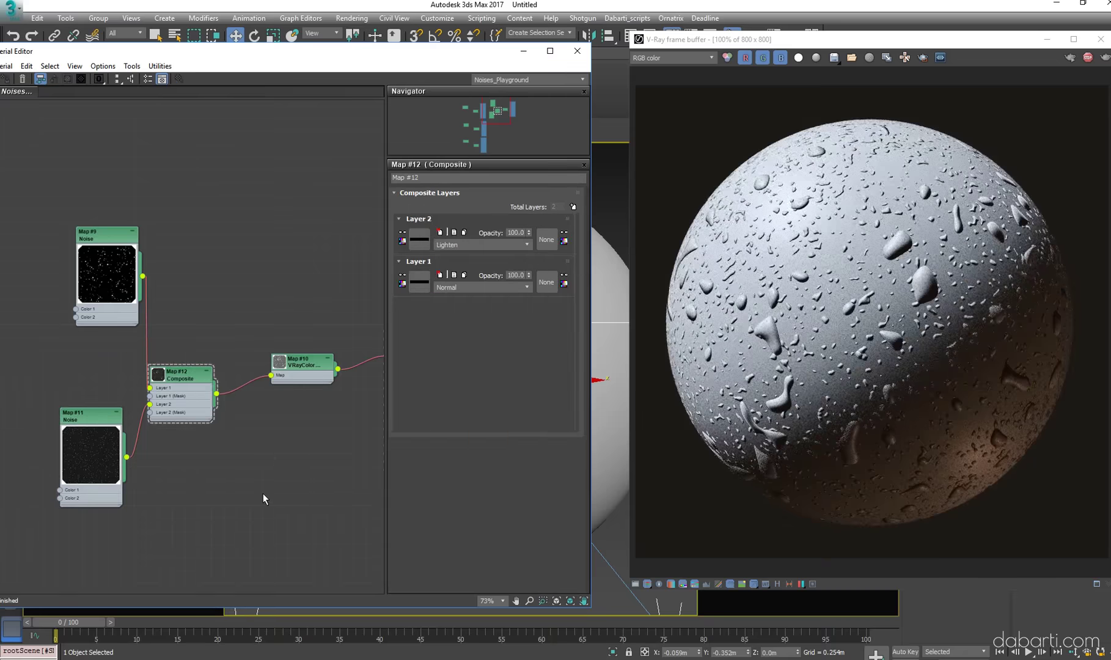
{"action": "scroll", "coordinate": [262, 493], "scroll_direction": "down", "scroll_amount": 4}
{"action": "mouse_move", "coordinate": [244, 512]}
{"action": "middle_mouse_down"}
{"action": "mouse_move", "coordinate": [268, 447]}
{"action": "mouse_move", "coordinate": [245, 457]}
{"action": "middle_mouse_up"}
Offset Map #9's noise along Z and switch its type to Turbulence
{"action": "double_click", "coordinate": [172, 306]}
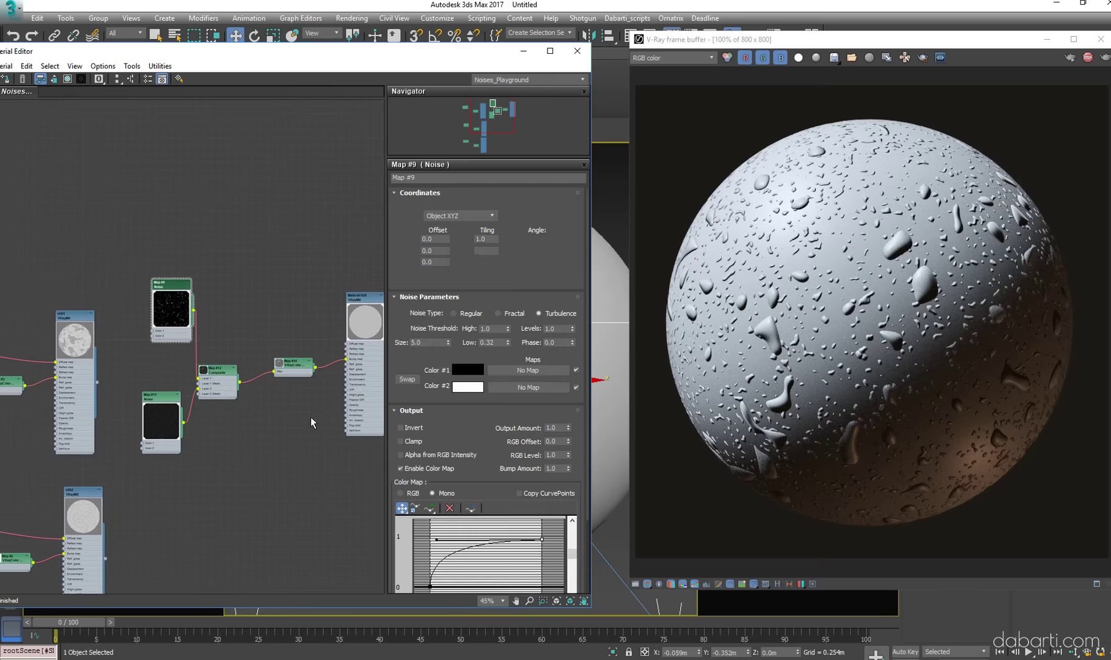
{"action": "left_click_drag", "start_coordinate": [454, 262], "coordinate": [461, 178]}
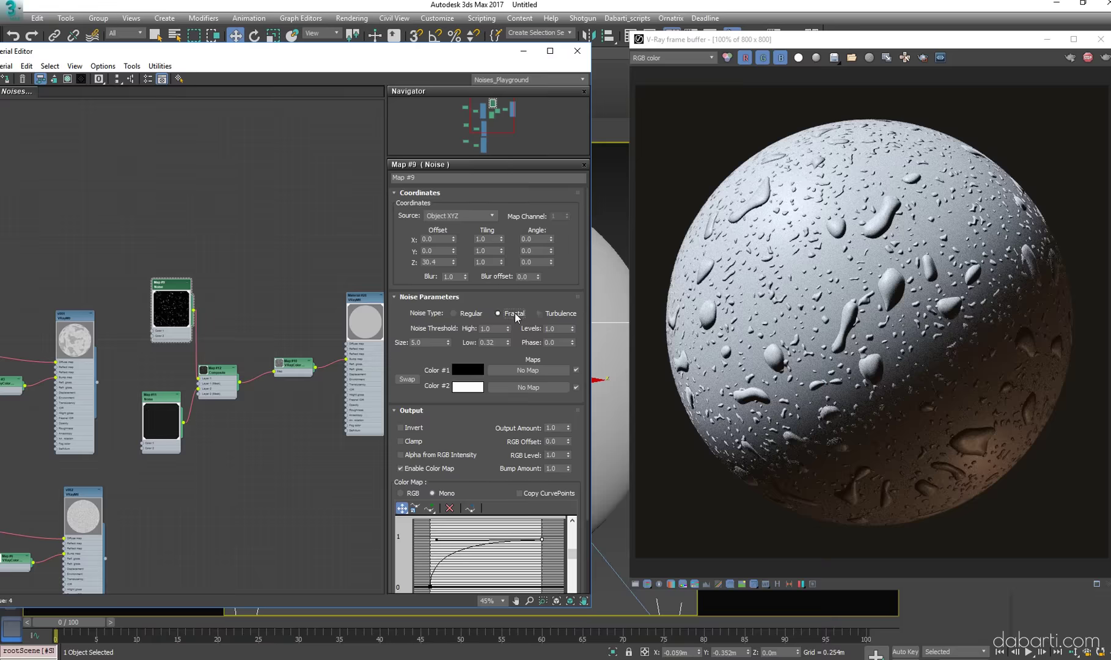
{"action": "left_click", "coordinate": [556, 312]}
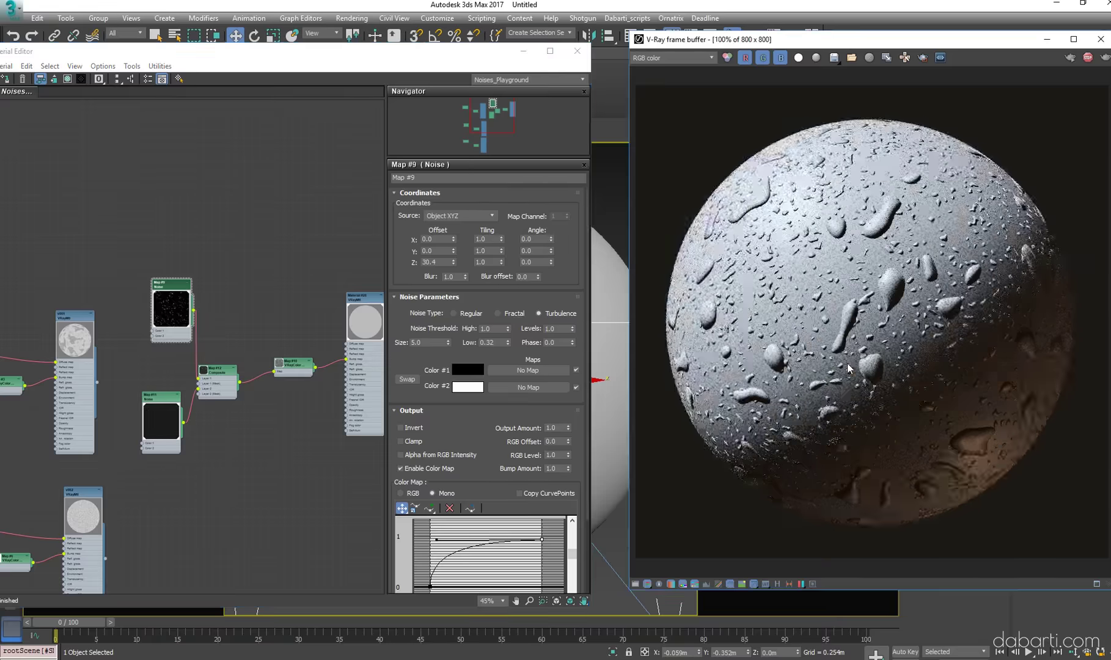
{"action": "left_click_drag", "start_coordinate": [226, 383], "coordinate": [237, 376]}
Set Map #11's noise Size to 2.0 and clone it below the original
{"action": "double_click", "coordinate": [172, 413]}
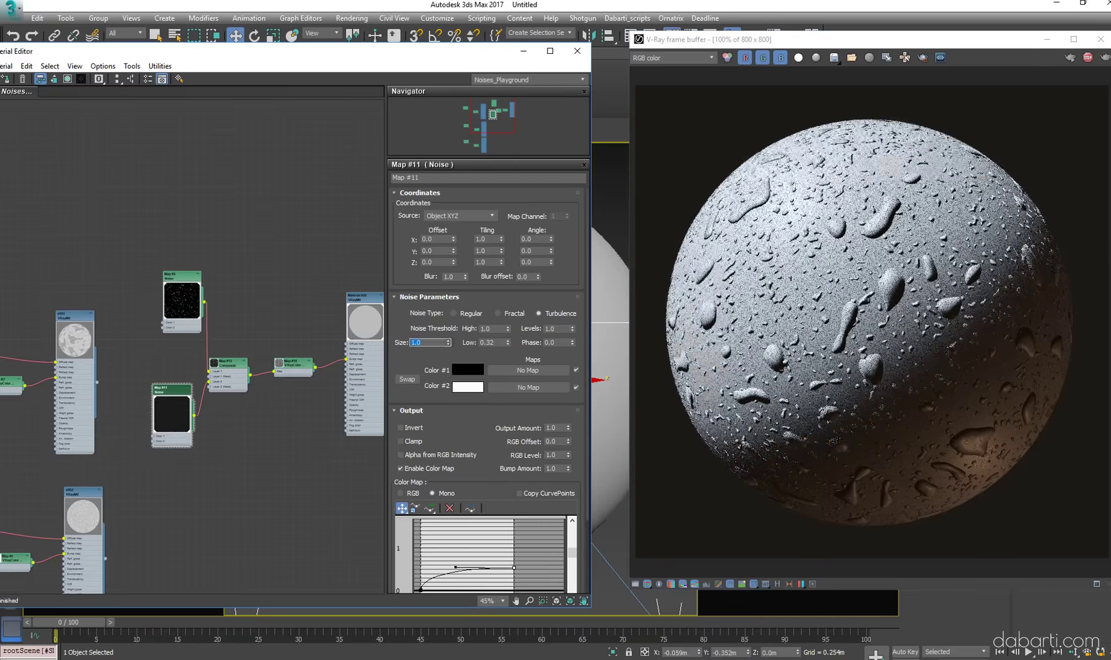
{"action": "double_click", "coordinate": [428, 343]}
{"action": "type", "text": "2"}
{"action": "key", "text": "Return"}
{"action": "left_click_drag", "start_coordinate": [172, 397], "coordinate": [174, 478], "text": "shift"}
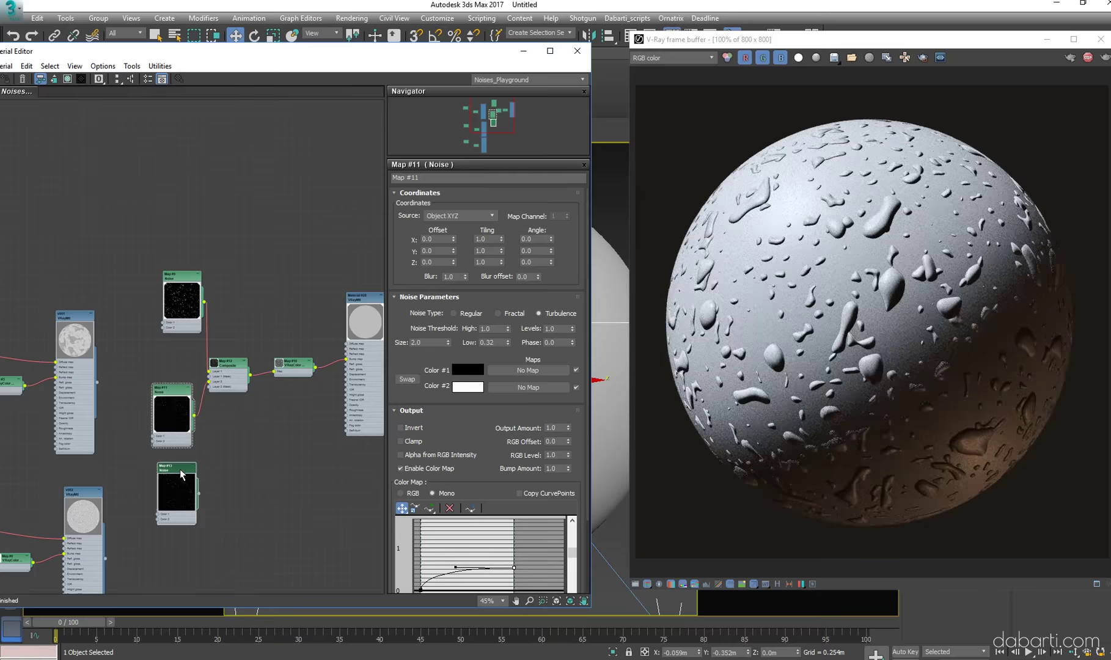
{"action": "left_click", "coordinate": [411, 411]}
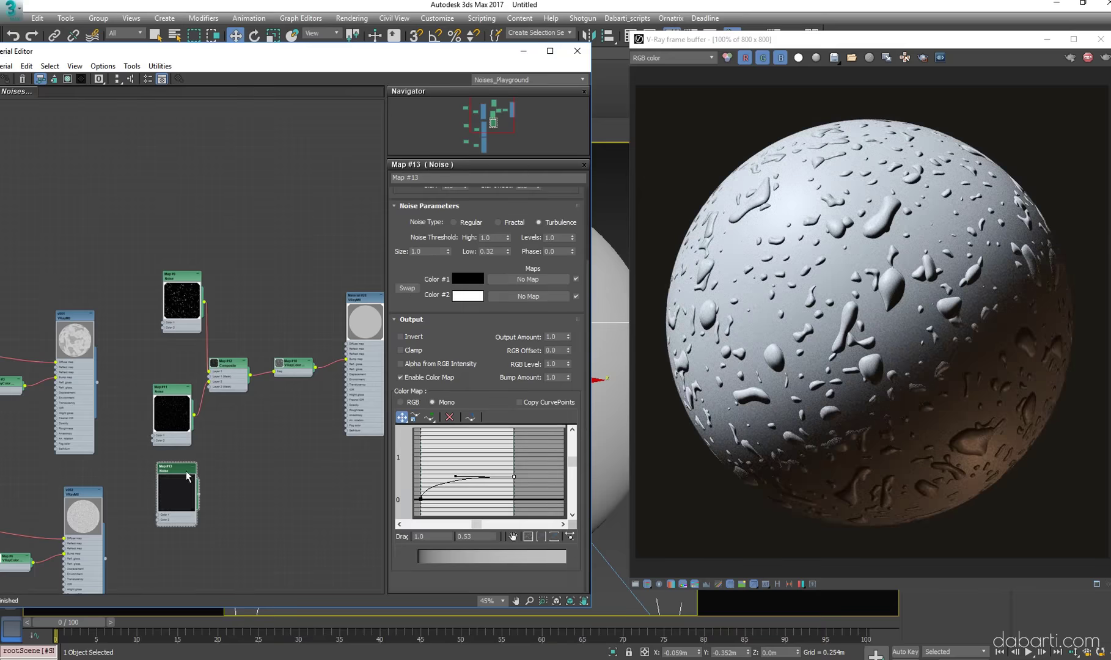
Add a third Composite layer blended with Lighten and wire the cloned noise into it
{"action": "left_click", "coordinate": [228, 363]}
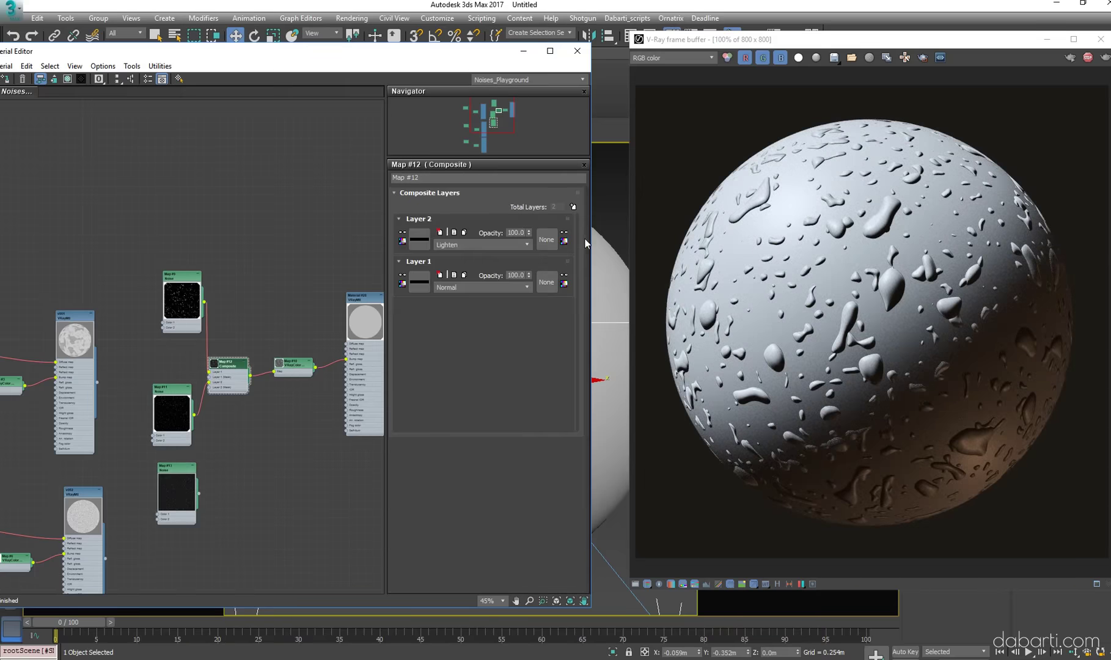
{"action": "left_click", "coordinate": [573, 207]}
{"action": "left_click", "coordinate": [483, 245]}
{"action": "left_click", "coordinate": [452, 316]}
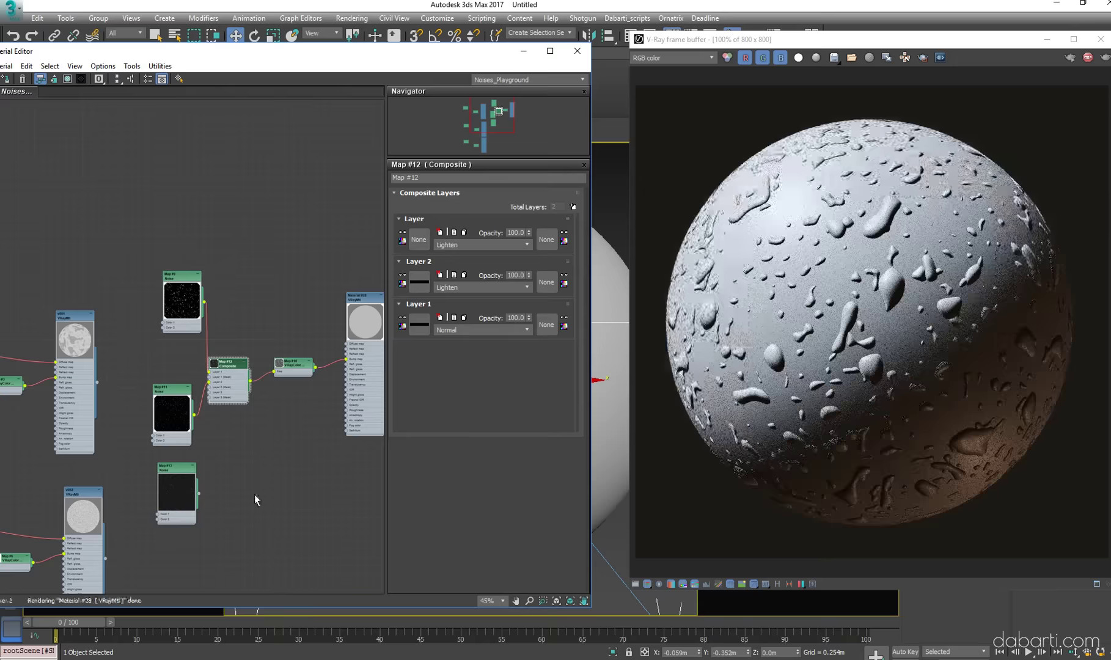
{"action": "left_click_drag", "start_coordinate": [199, 493], "coordinate": [210, 392]}
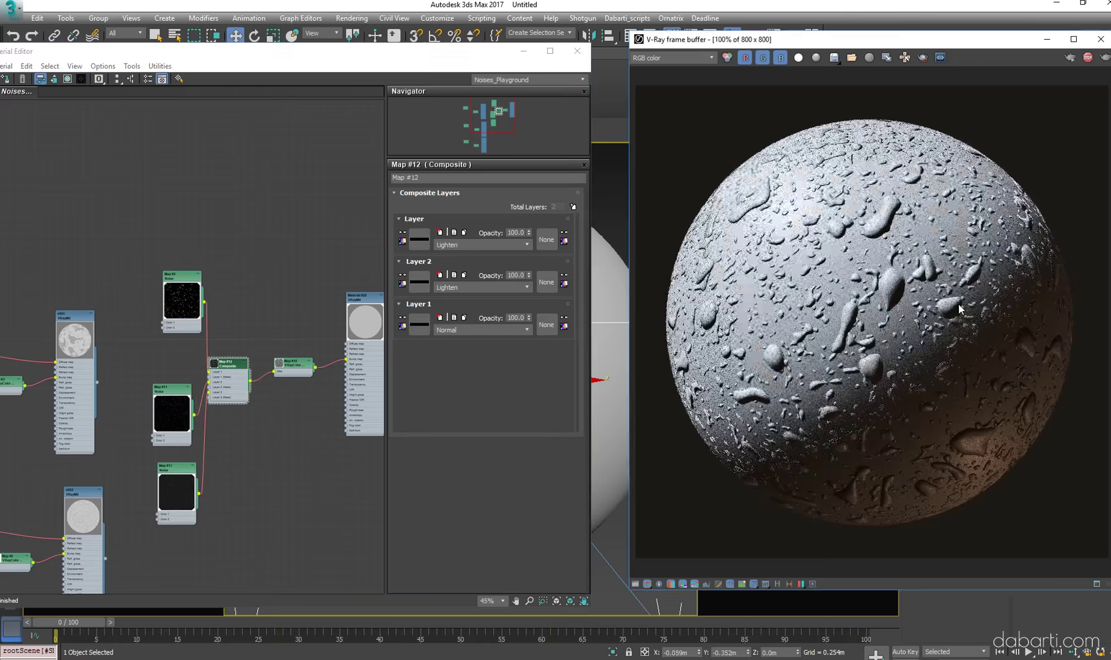
{"action": "scroll", "coordinate": [958, 308], "scroll_direction": "down", "scroll_amount": 2}
{"action": "double_click", "coordinate": [957, 309]}
Lower the Low thresholds of the cloned Map #13 noise and of Map #9 to 0.32
{"action": "double_click", "coordinate": [184, 473]}
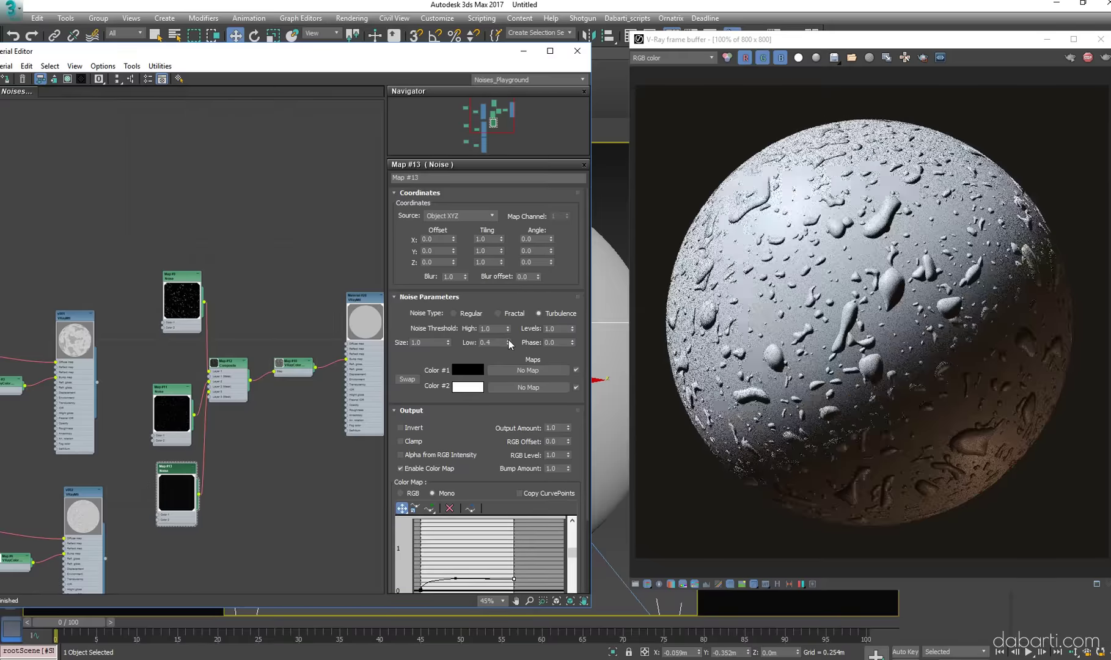
{"action": "left_click_drag", "start_coordinate": [509, 340], "coordinate": [510, 342]}
{"action": "double_click", "coordinate": [176, 391]}
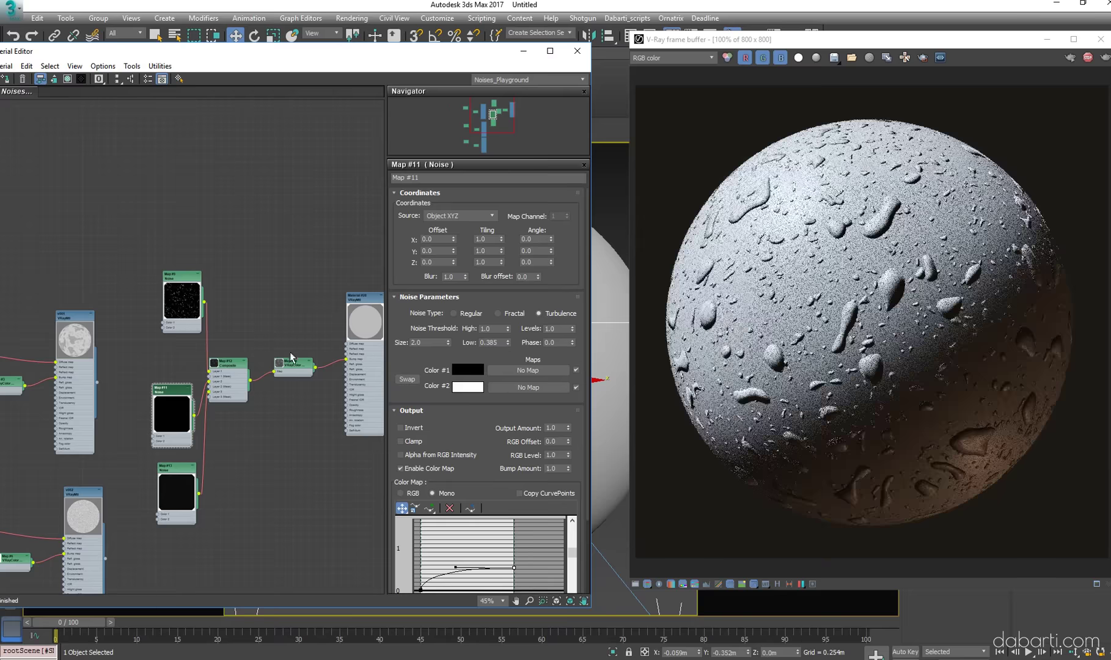
{"action": "right_click", "coordinate": [186, 283]}
{"action": "double_click", "coordinate": [182, 300]}
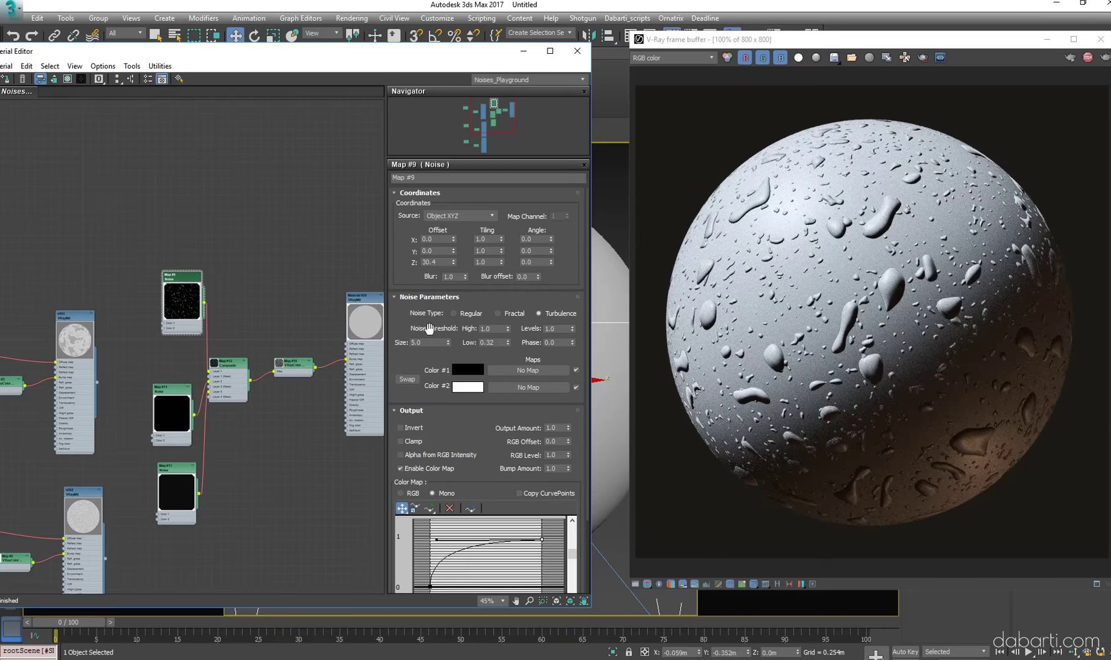
{"action": "left_click_drag", "start_coordinate": [507, 332], "coordinate": [508, 338]}
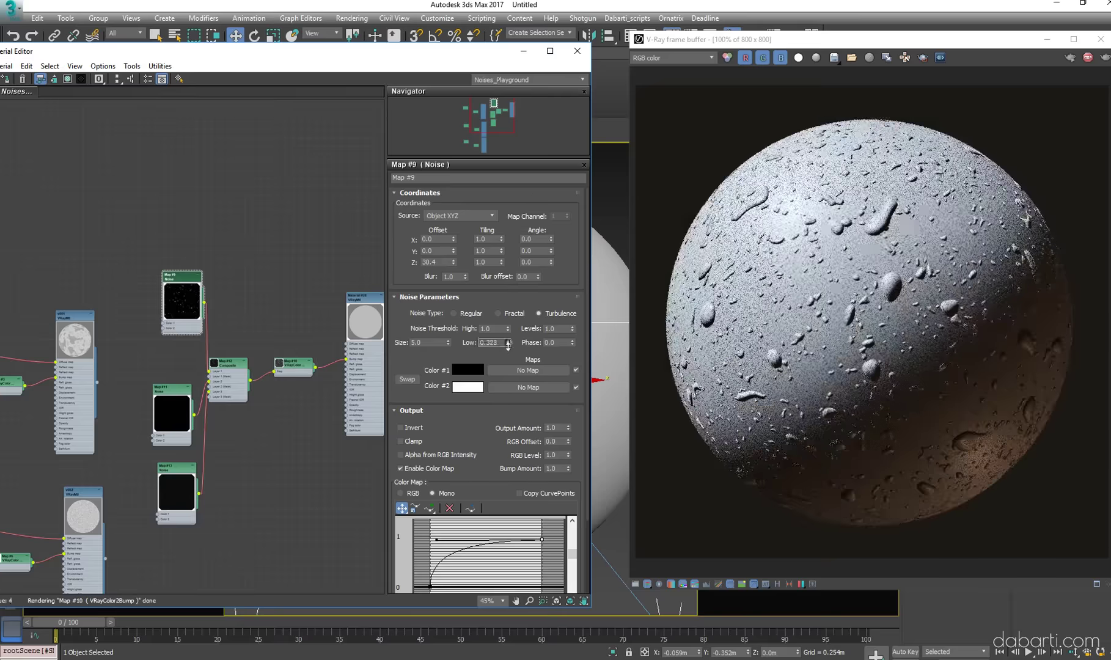
{"action": "scroll", "coordinate": [206, 406], "scroll_direction": "down", "scroll_amount": 2}
{"action": "scroll", "coordinate": [206, 406], "scroll_direction": "down", "scroll_amount": 4}
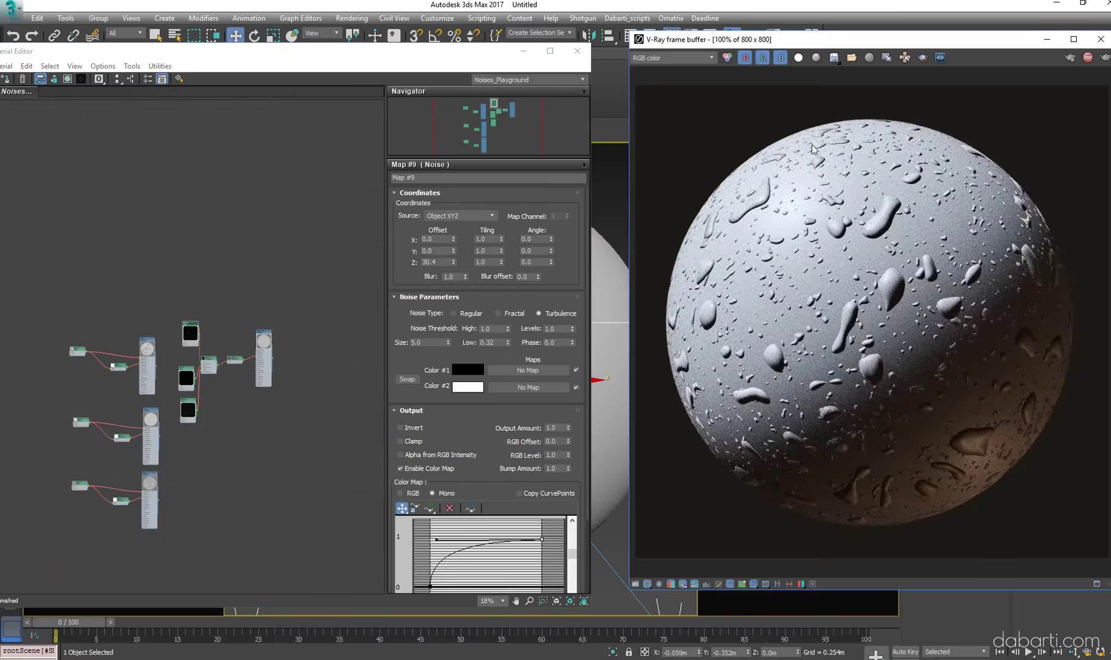
Wire the Composite map into the VRayMtl's Reflect map input
{"action": "scroll", "coordinate": [251, 367], "scroll_direction": "up", "scroll_amount": 4}
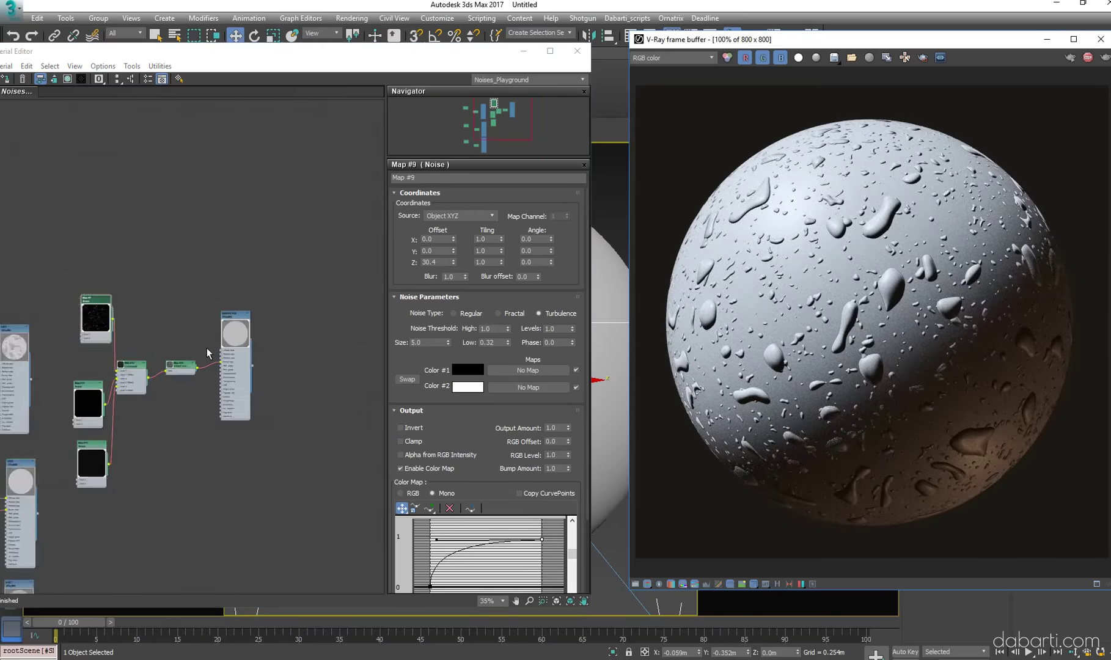
{"action": "scroll", "coordinate": [251, 370], "scroll_direction": "up", "scroll_amount": 2}
{"action": "scroll", "coordinate": [251, 374], "scroll_direction": "up", "scroll_amount": 2}
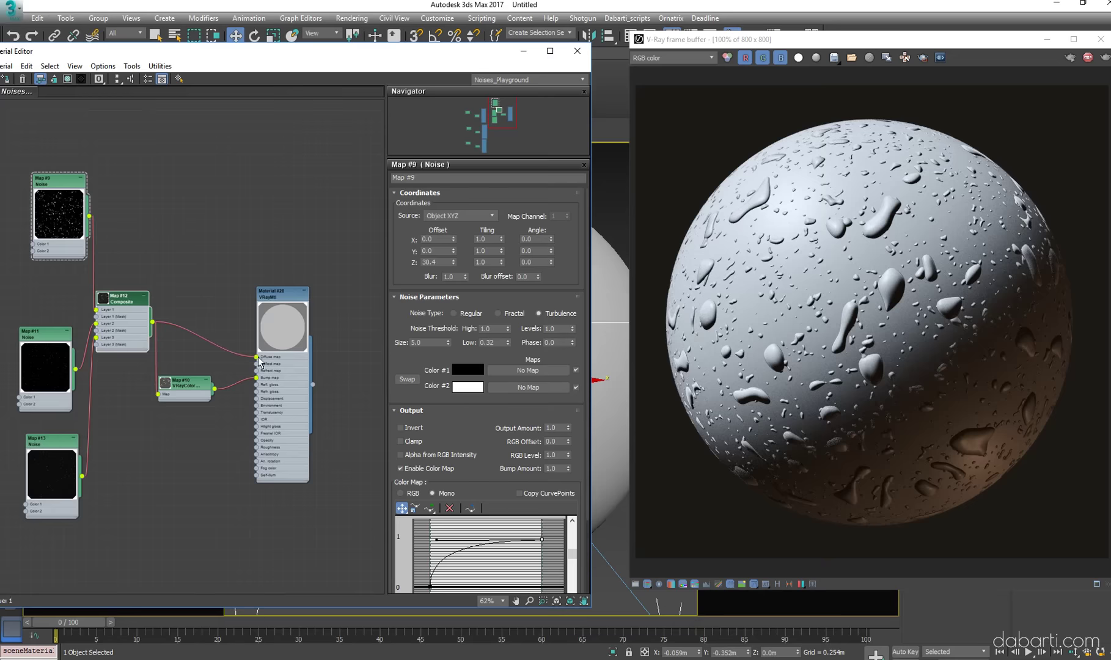
{"action": "left_click_drag", "start_coordinate": [260, 360], "coordinate": [256, 357]}
{"action": "left_click_drag", "start_coordinate": [152, 321], "coordinate": [257, 364]}
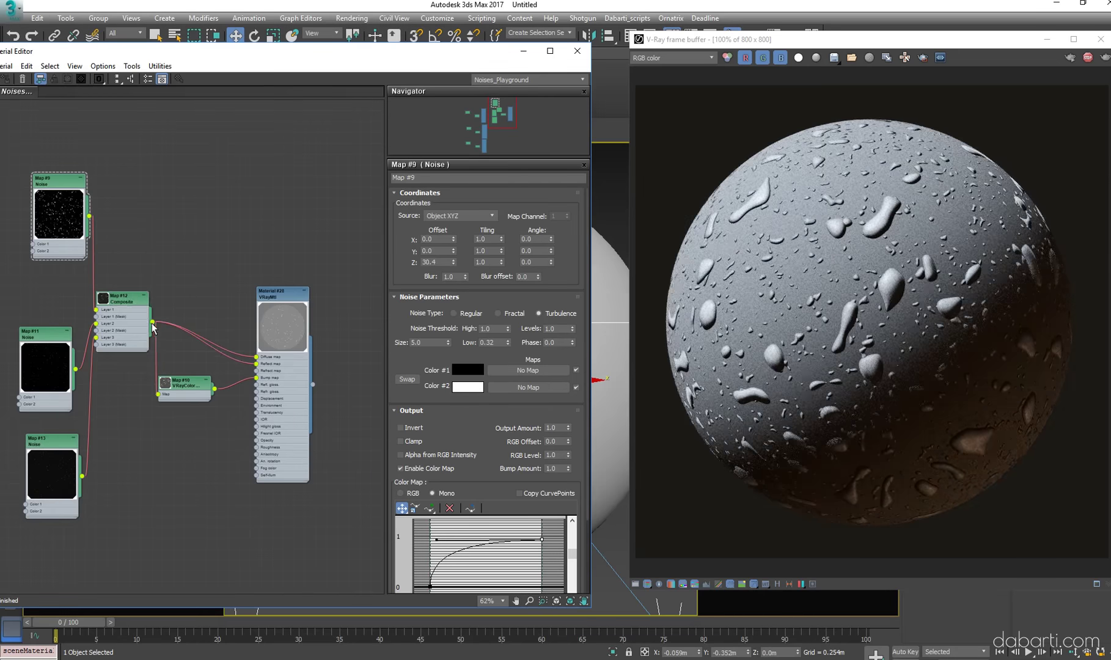
Create an Output map fed by the Composite and raise both ends of its colour curve
{"action": "left_click_drag", "start_coordinate": [152, 323], "coordinate": [167, 470]}
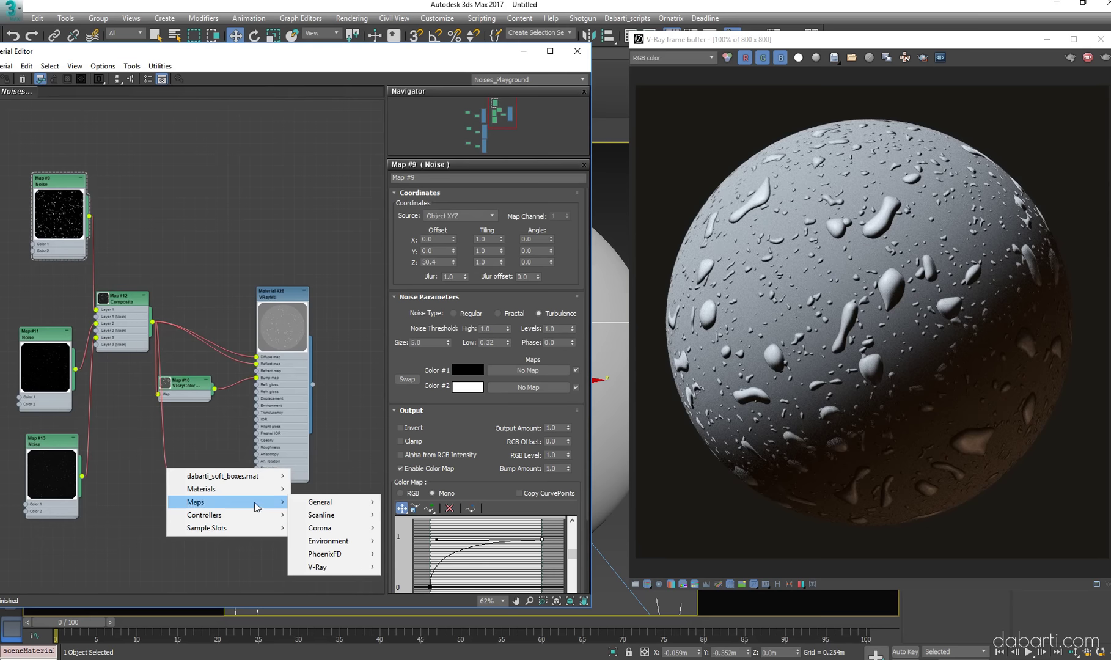
{"action": "mouse_move", "coordinate": [330, 502]}
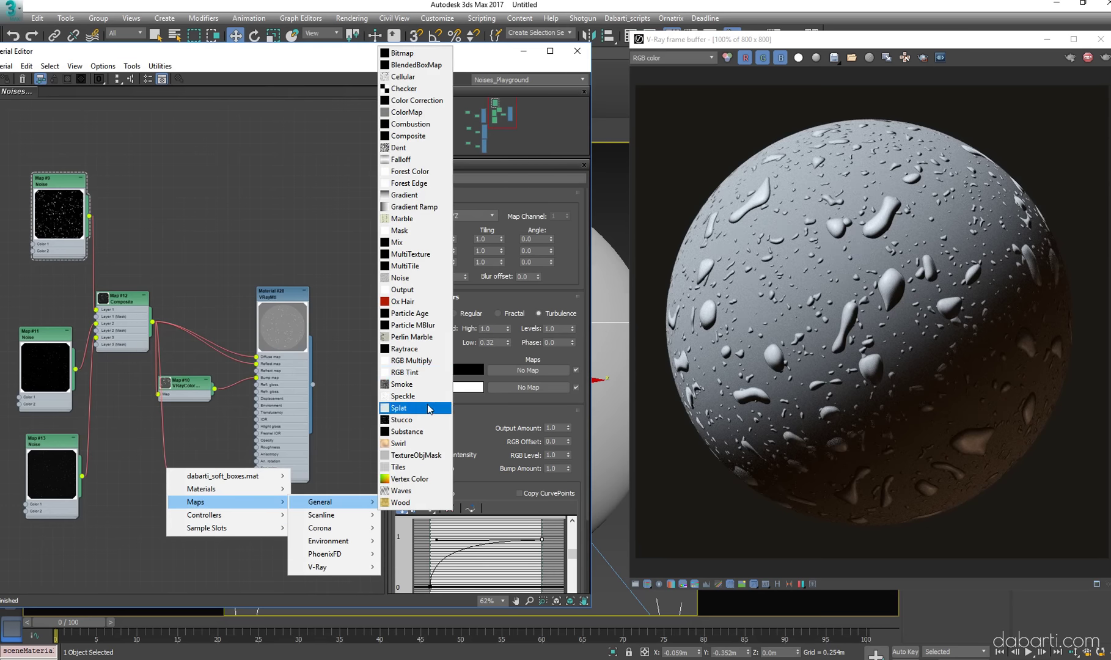
{"action": "left_click", "coordinate": [415, 289]}
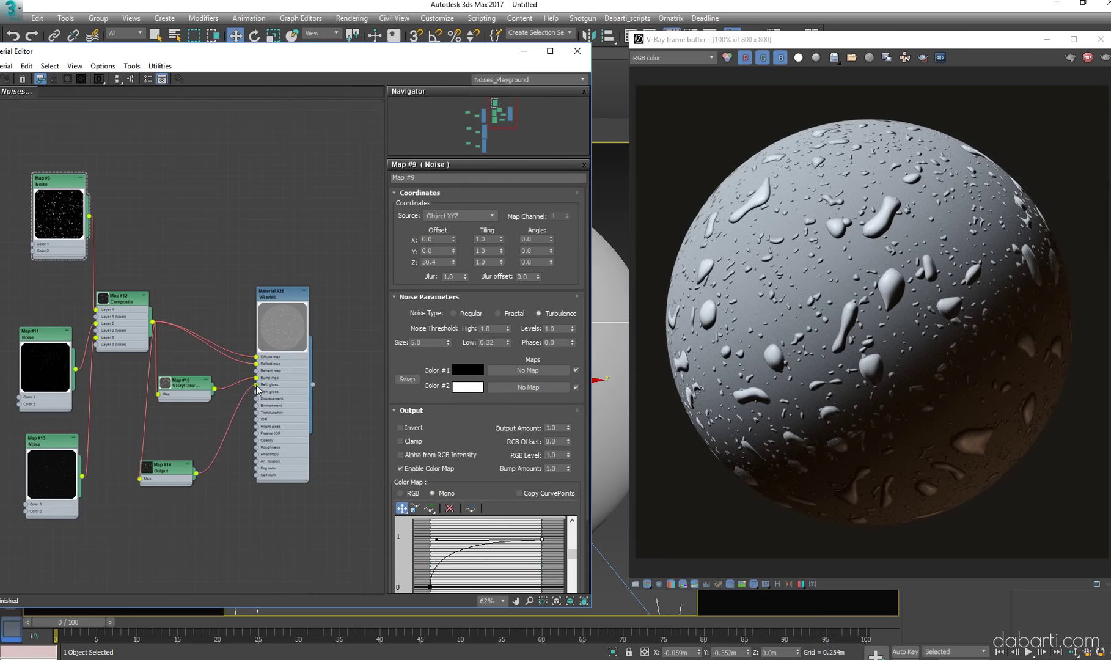
{"action": "double_click", "coordinate": [163, 468]}
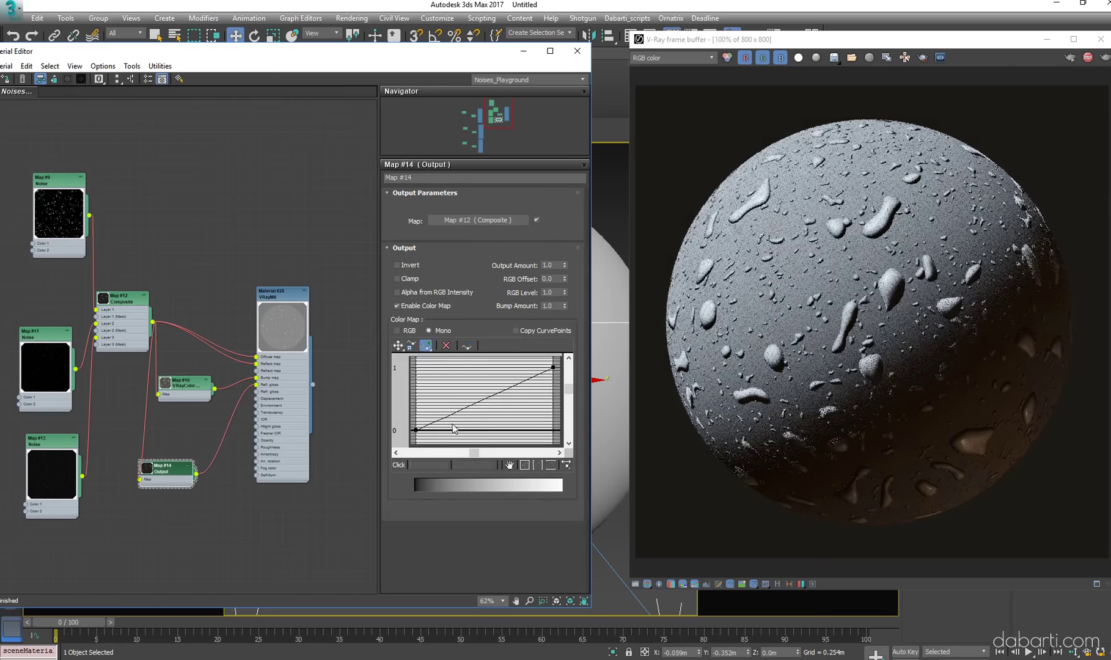
{"action": "left_click", "coordinate": [398, 346]}
{"action": "left_click_drag", "start_coordinate": [416, 430], "coordinate": [418, 383]}
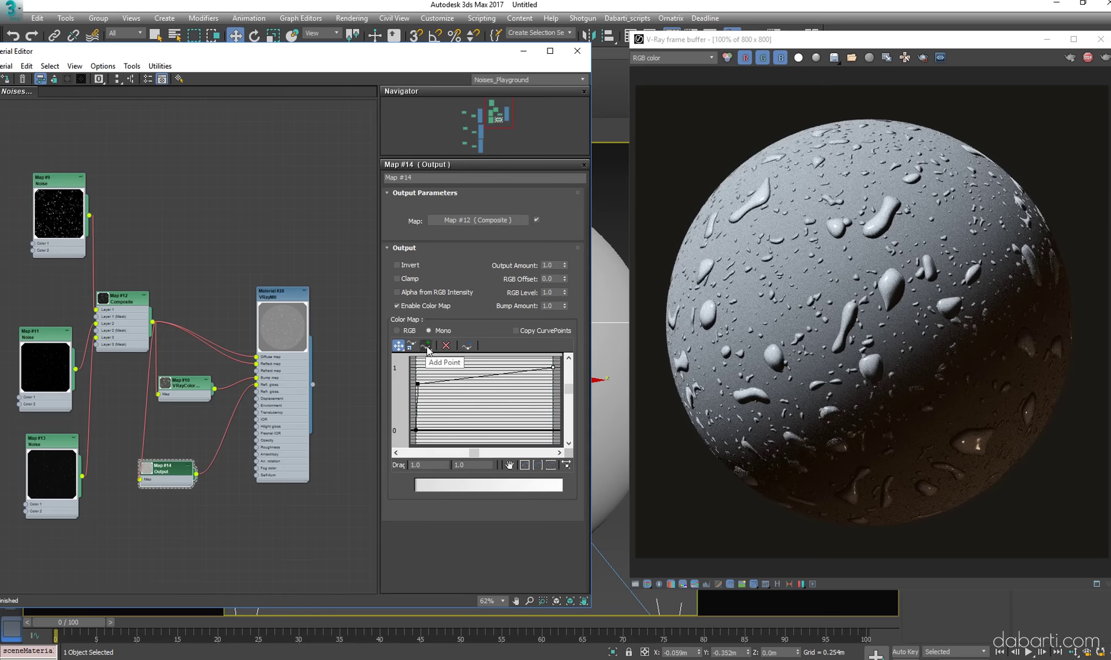
{"action": "left_click_drag", "start_coordinate": [554, 386], "coordinate": [543, 389]}
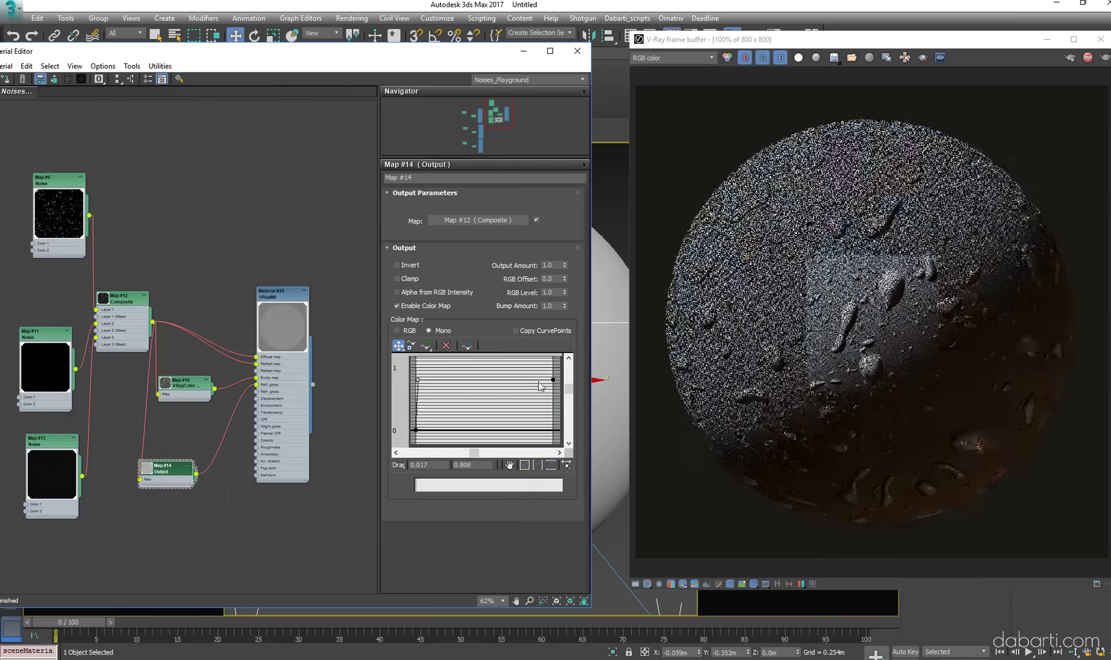
{"action": "left_click", "coordinate": [233, 305]}
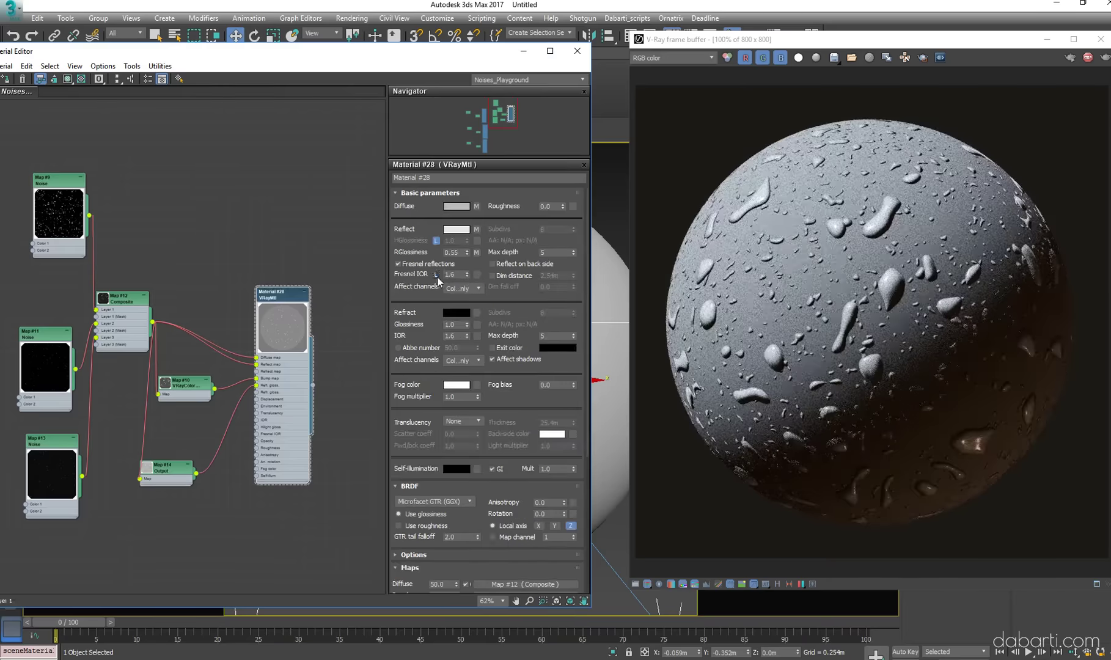
Unlock and edit Material #28's Fresnel IOR value
{"action": "left_click", "coordinate": [437, 274]}
{"action": "left_click", "coordinate": [460, 274]}
{"action": "key", "text": "Return"}
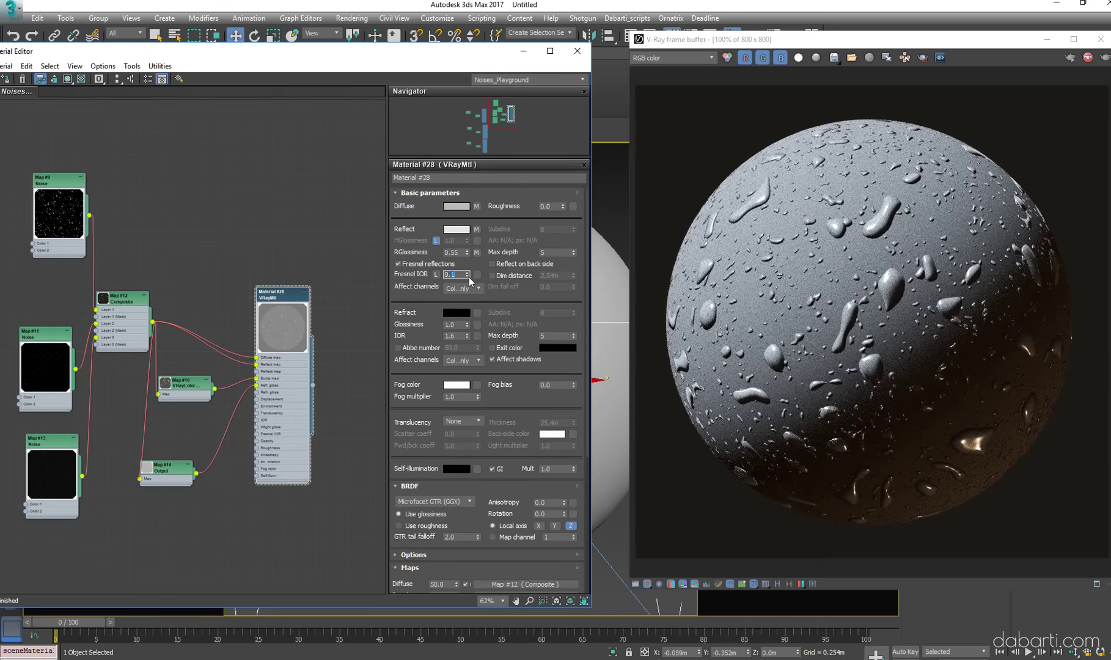
{"action": "key", "text": "Return"}
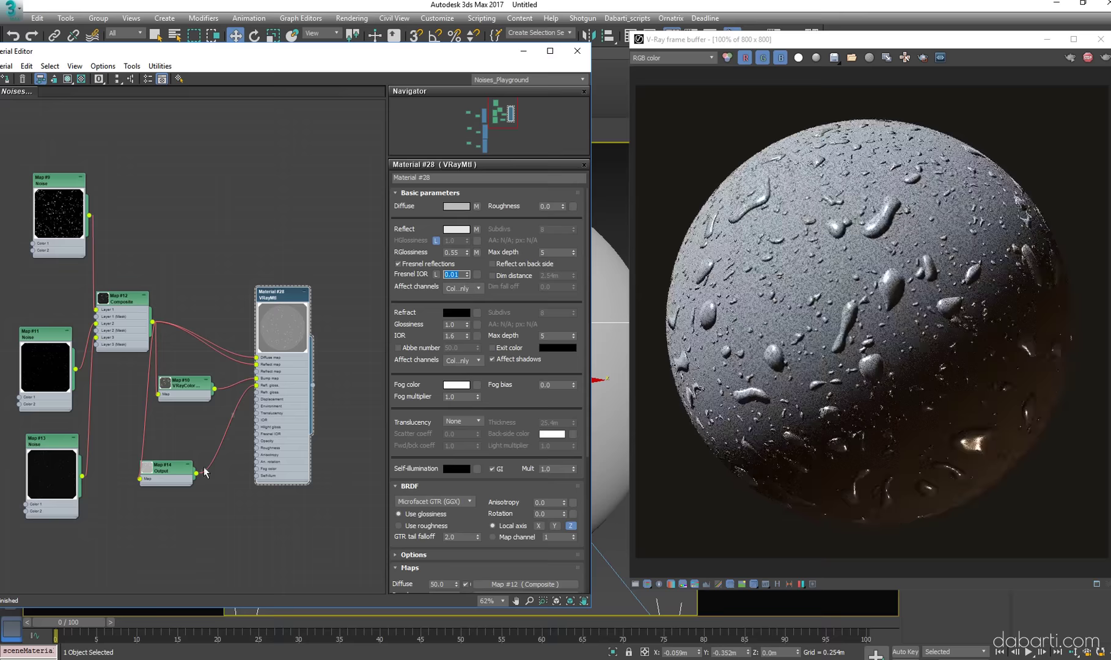
Place a new Output map, Map #16, and wire it into Material #28's Diffuse
{"action": "left_click_drag", "start_coordinate": [176, 471], "coordinate": [192, 265], "text": "shift"}
{"action": "key", "text": "c"}
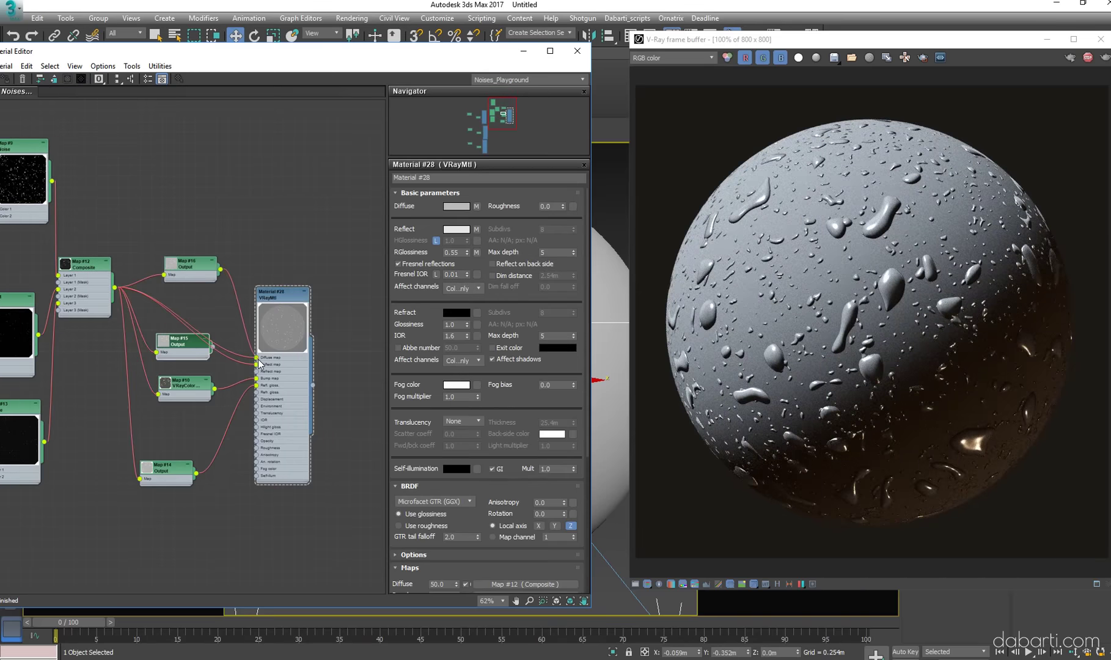
{"action": "left_click_drag", "start_coordinate": [260, 364], "coordinate": [256, 357]}
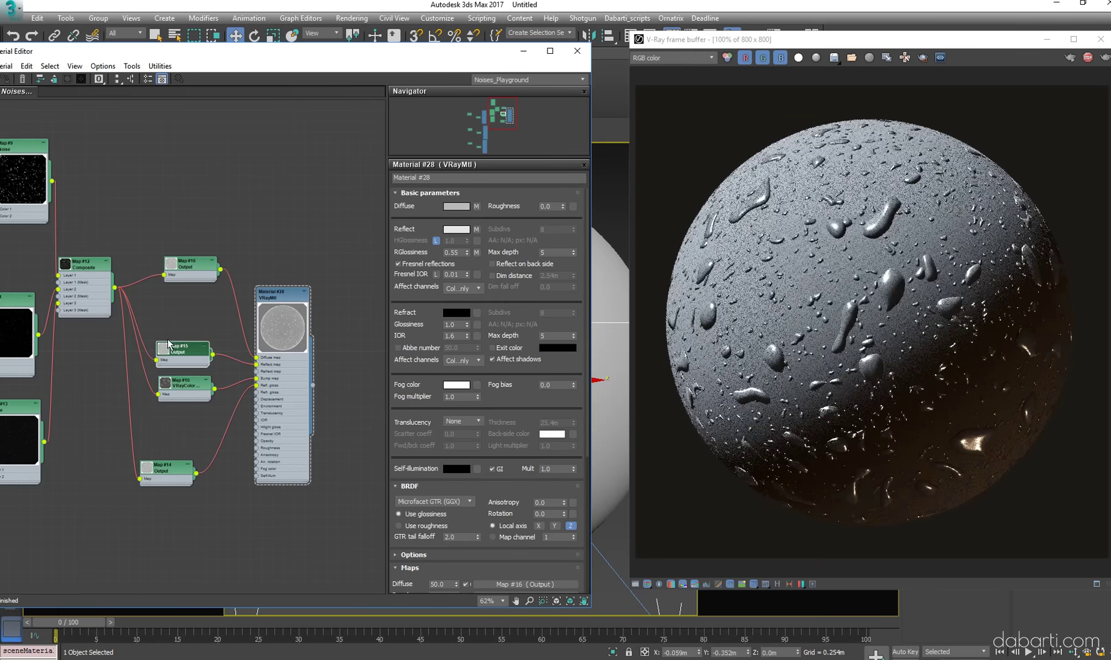
Lower Map #15's colour curve, pulling the top-left point down to 0.197
{"action": "double_click", "coordinate": [185, 357]}
{"action": "left_click", "coordinate": [401, 248]}
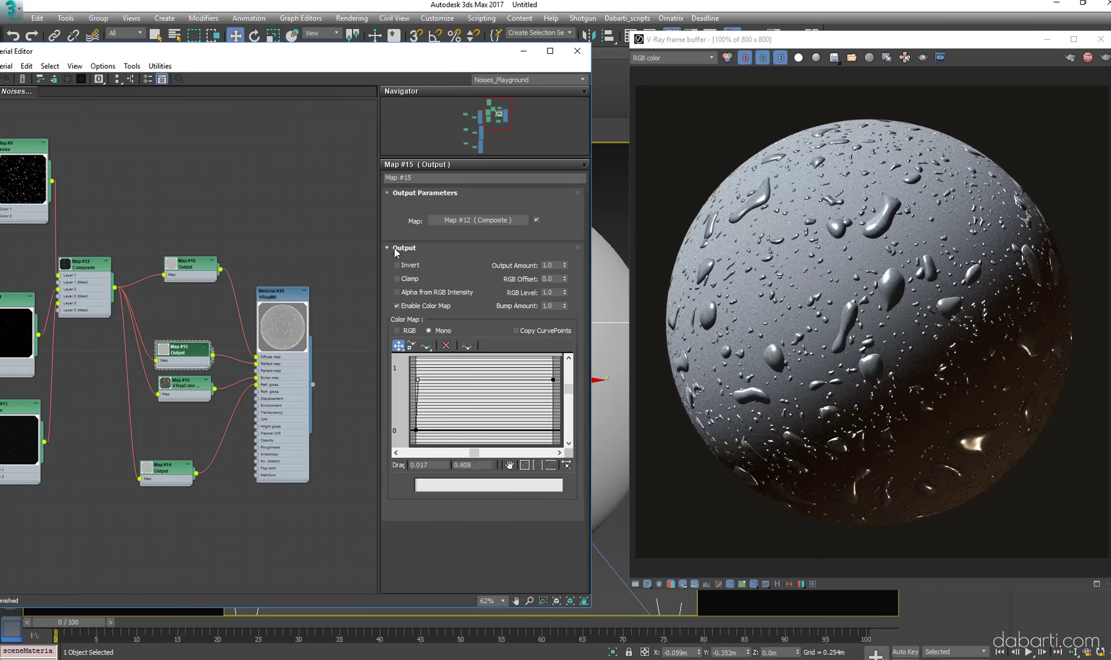
{"action": "left_click_drag", "start_coordinate": [476, 394], "coordinate": [476, 426]}
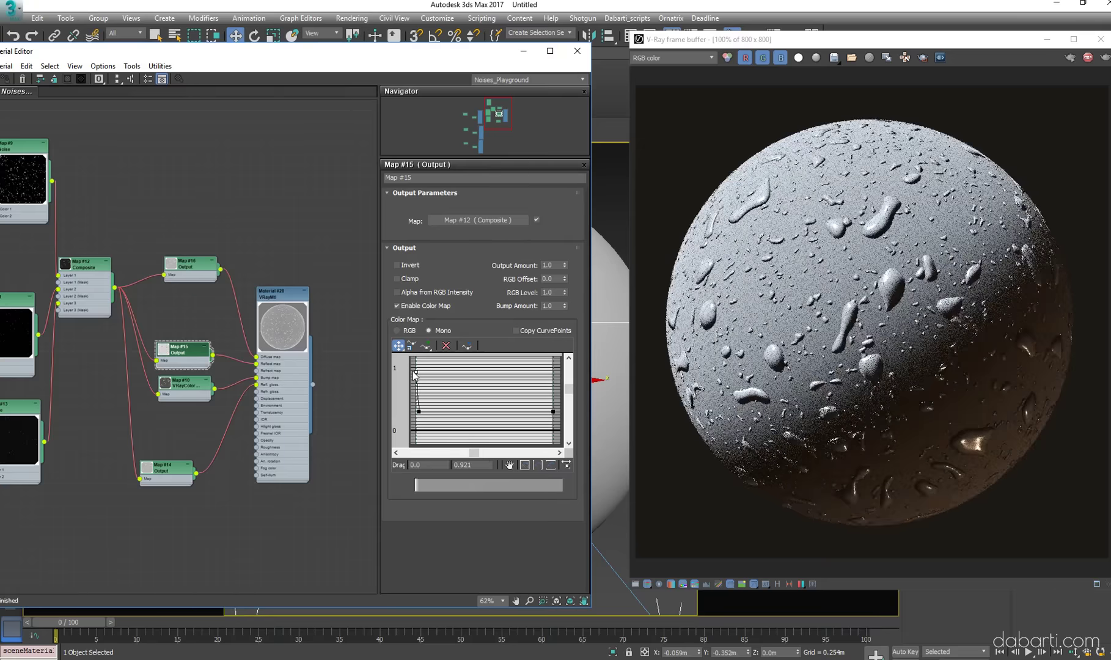
{"action": "mouse_move", "coordinate": [415, 371]}
{"action": "left_mouse_down"}
{"action": "mouse_move", "coordinate": [414, 417]}
{"action": "mouse_move", "coordinate": [420, 371]}
{"action": "left_mouse_up"}
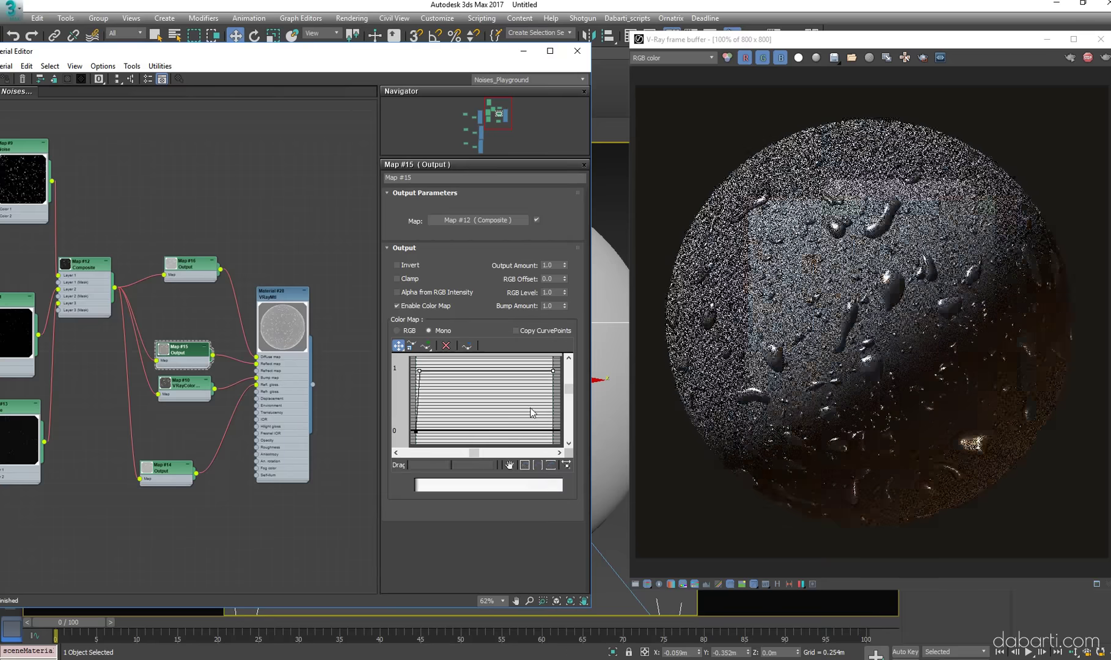
{"action": "left_click", "coordinate": [532, 412]}
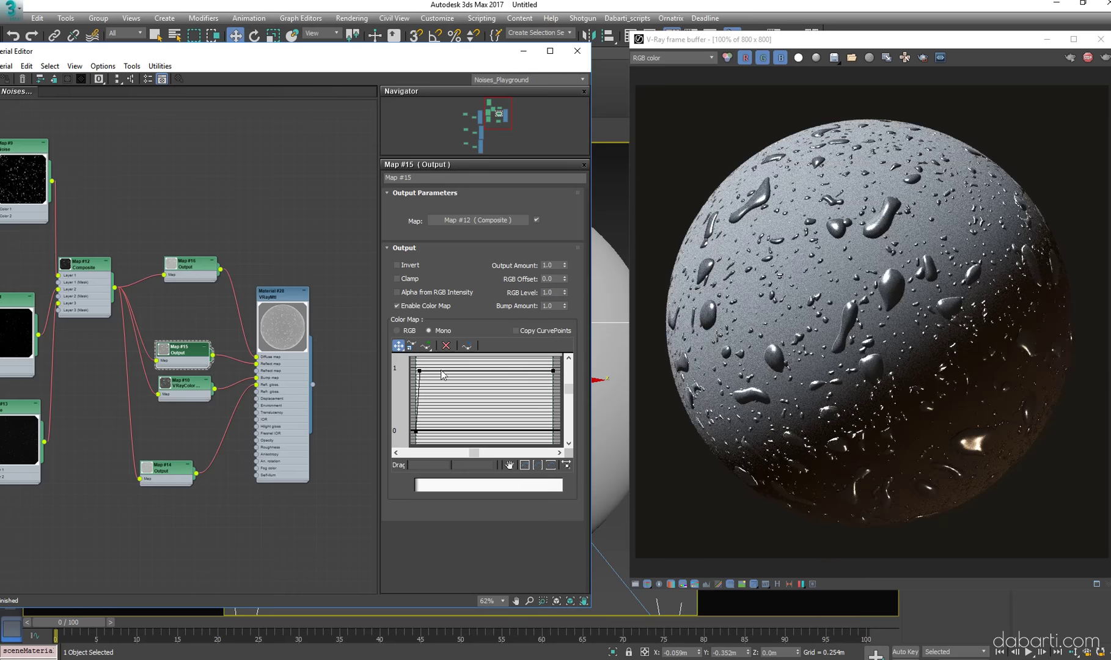
Reshape Map #16's curve: raise the right end and set the left point to 0.592
{"action": "double_click", "coordinate": [191, 271]}
{"action": "left_click", "coordinate": [387, 247]}
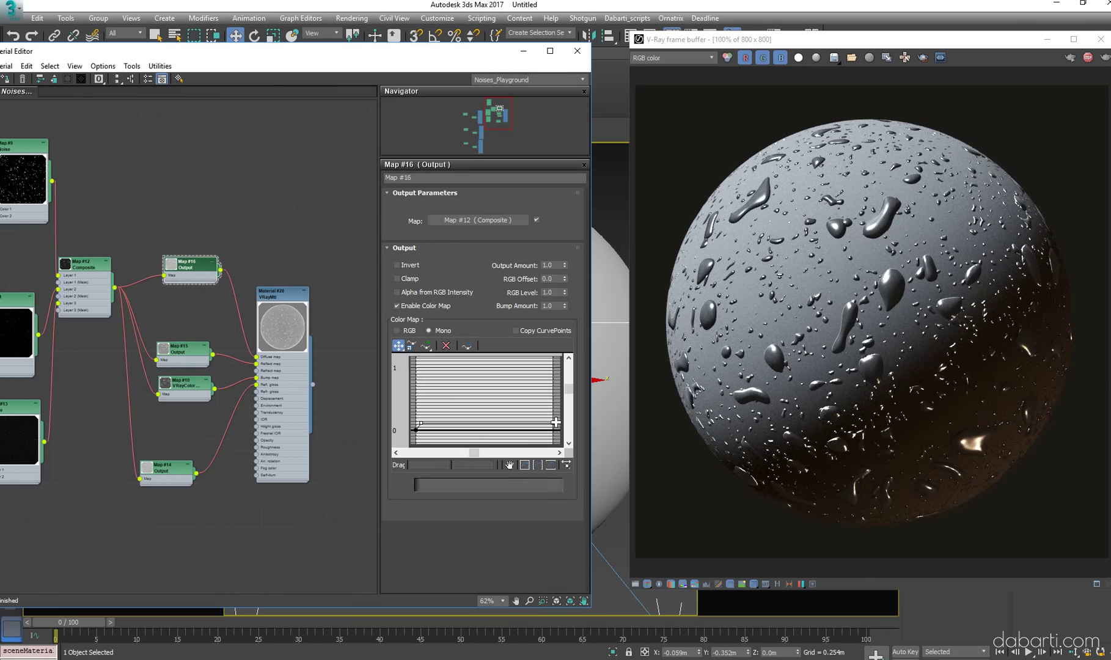
{"action": "left_click_drag", "start_coordinate": [416, 429], "coordinate": [416, 373]}
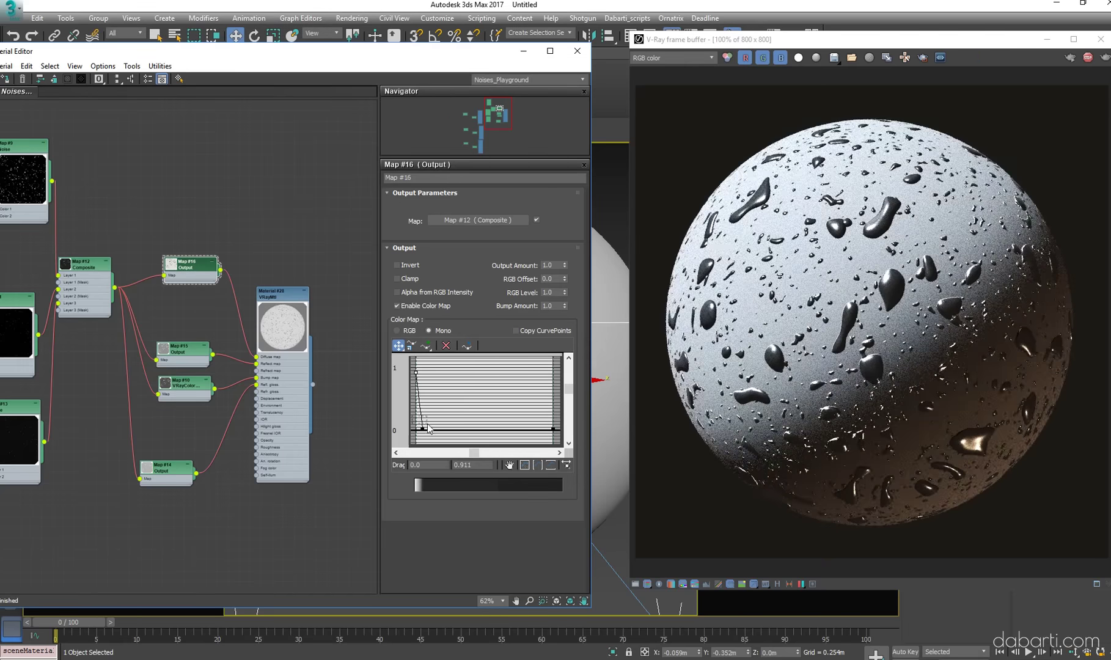
{"action": "left_click_drag", "start_coordinate": [553, 430], "coordinate": [553, 402]}
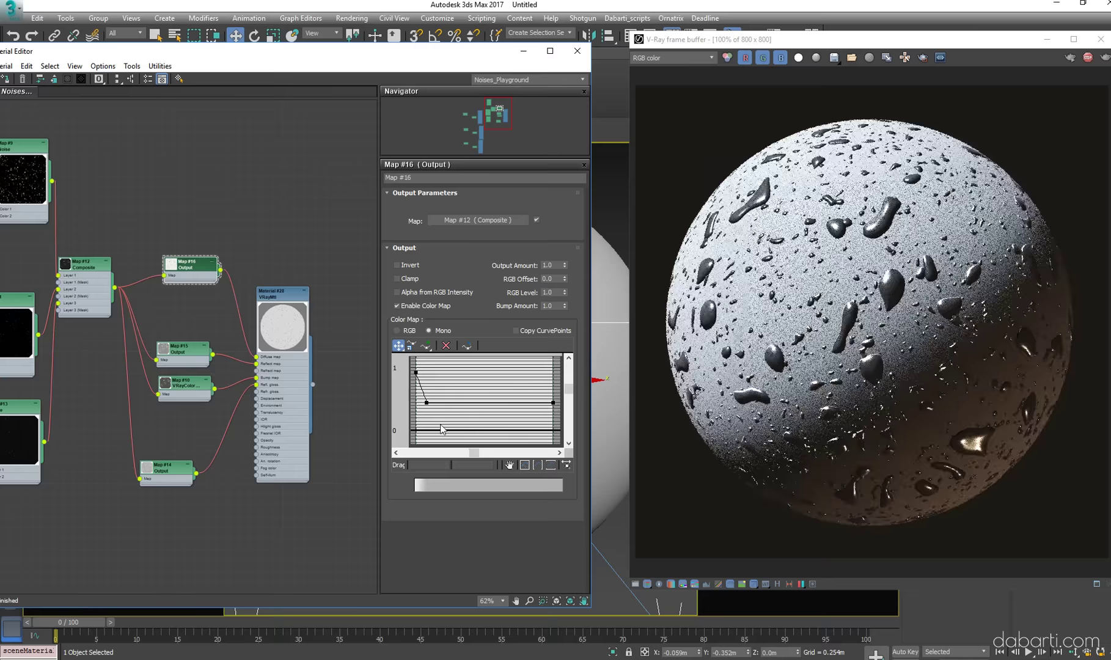
{"action": "left_click", "coordinate": [417, 372]}
{"action": "left_click_drag", "start_coordinate": [416, 372], "coordinate": [467, 393]}
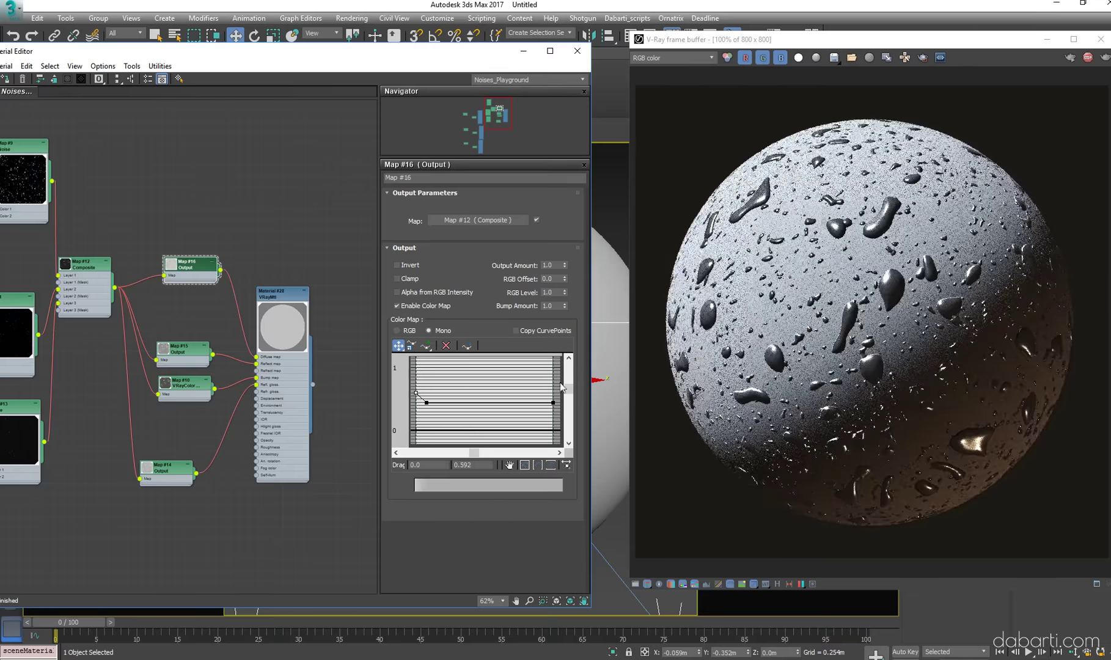
Move Map #15's bottom-left curve point to 0.0 and inspect Map #14's output
{"action": "left_click", "coordinate": [180, 353]}
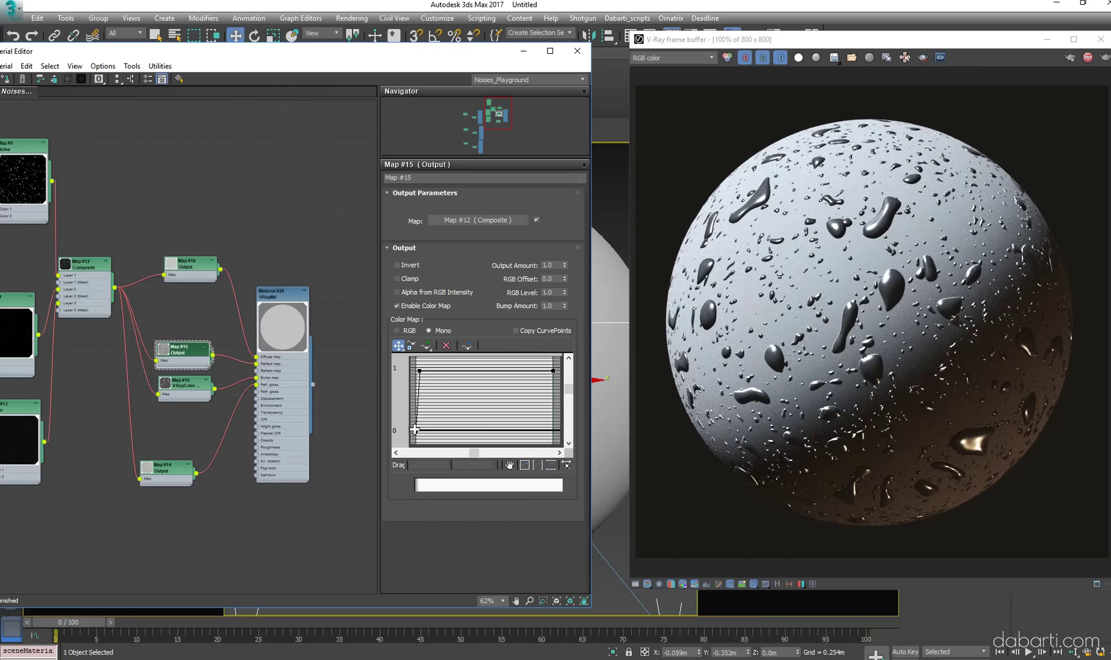
{"action": "left_click_drag", "start_coordinate": [418, 439], "coordinate": [417, 430]}
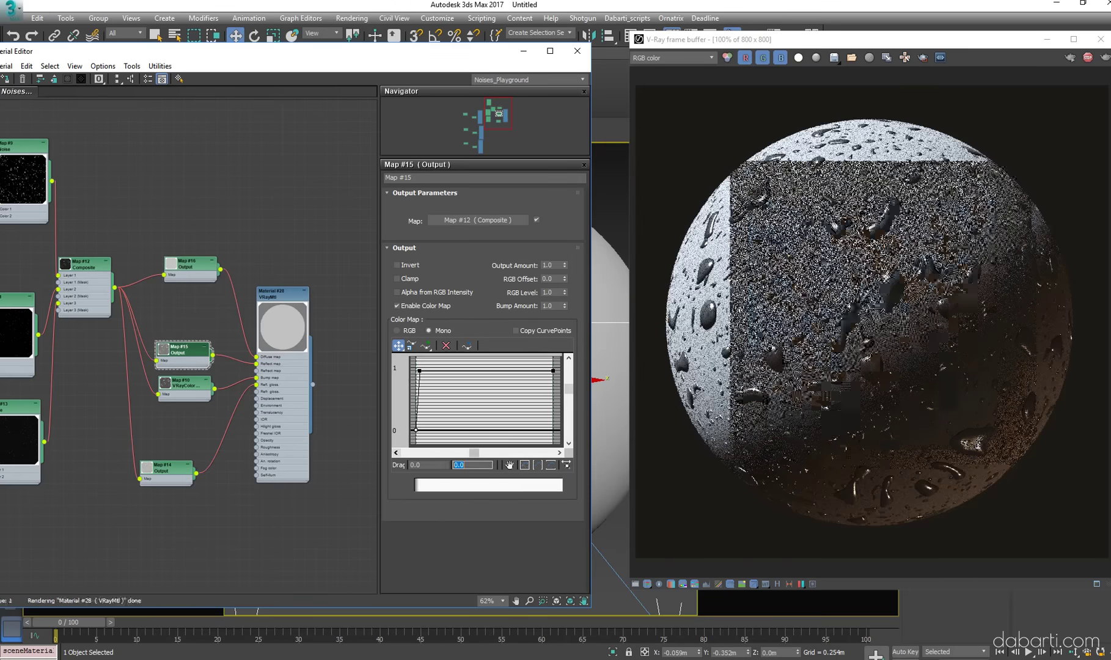
{"action": "left_click", "coordinate": [169, 466]}
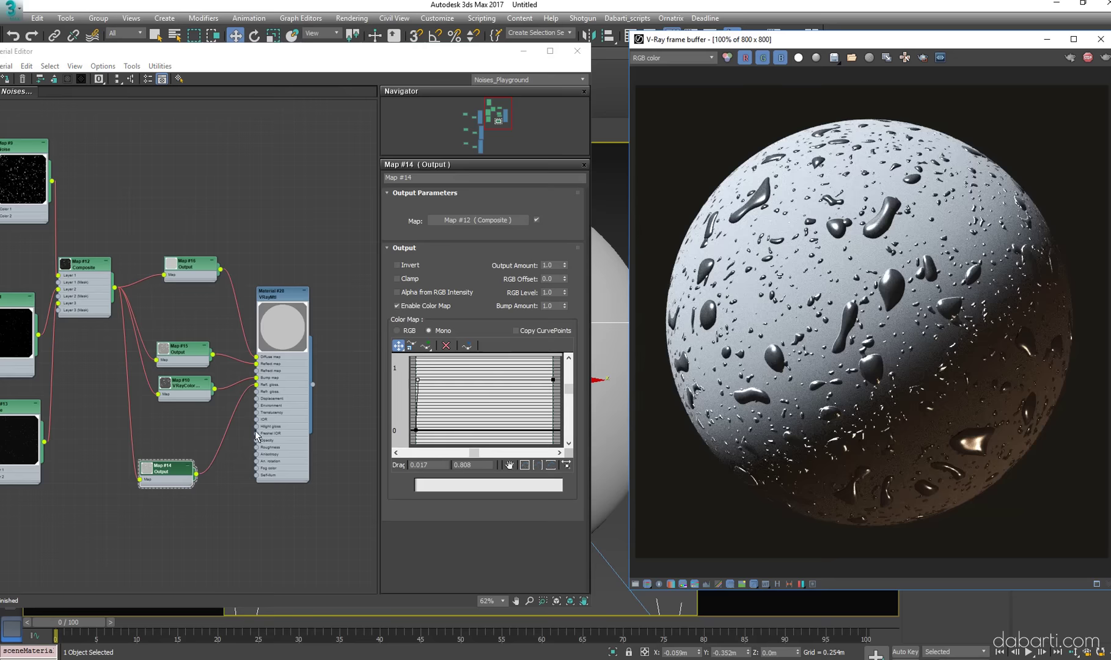
{"action": "left_click", "coordinate": [275, 302]}
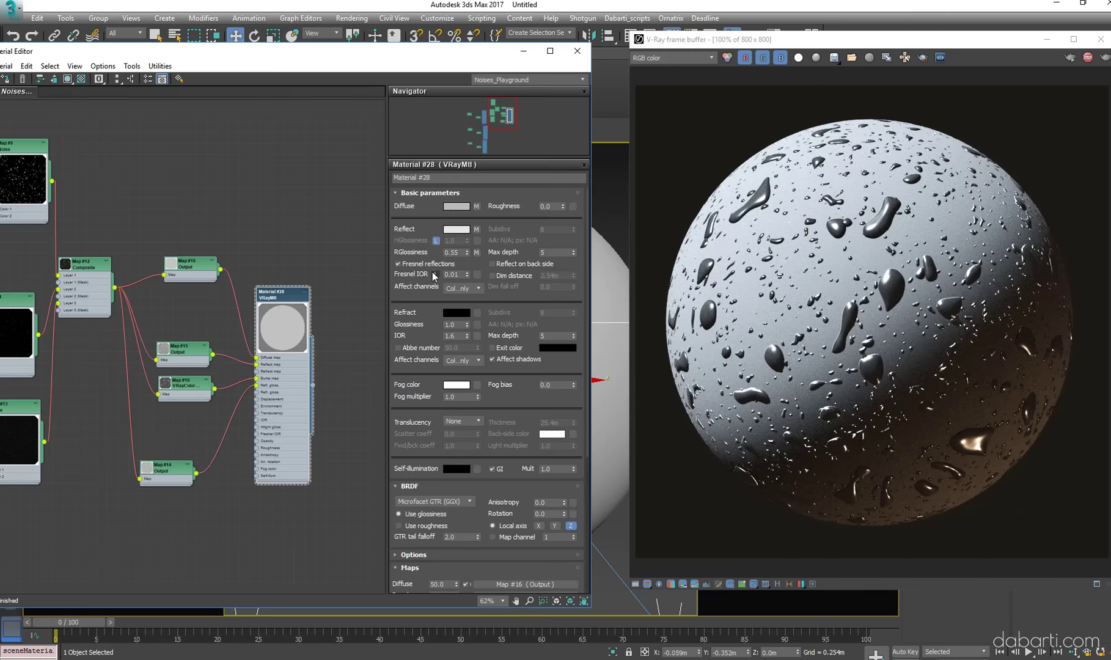
Set Material #28's diffuse colour to light grey
{"action": "left_click", "coordinate": [436, 276]}
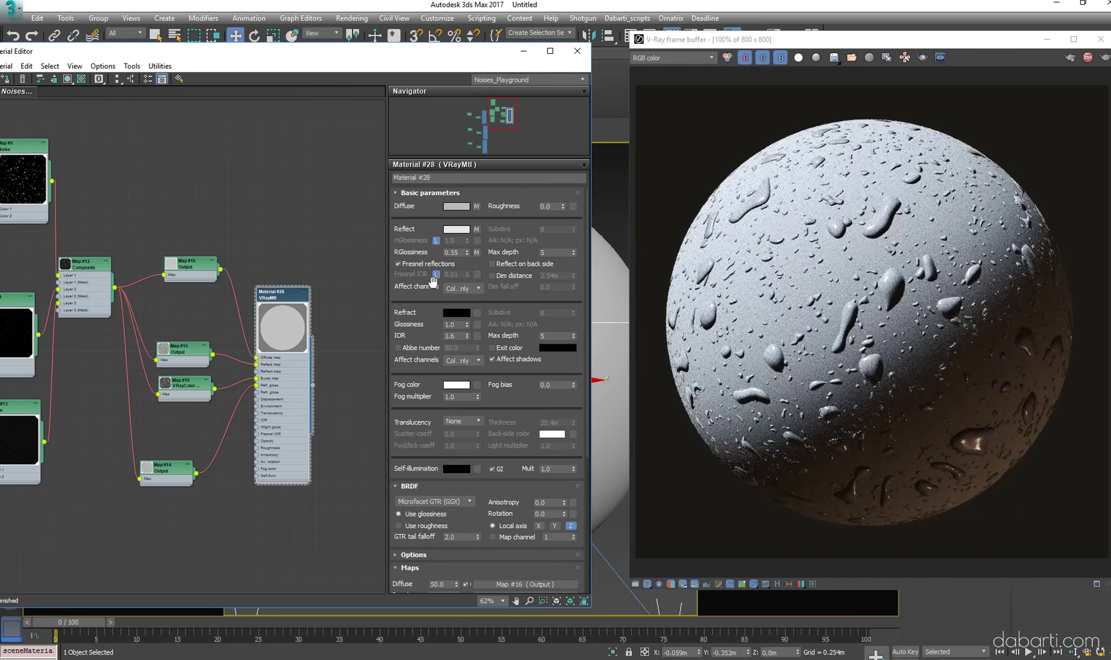
{"action": "left_click", "coordinate": [465, 207]}
{"action": "left_click_drag", "start_coordinate": [302, 97], "coordinate": [319, 153]}
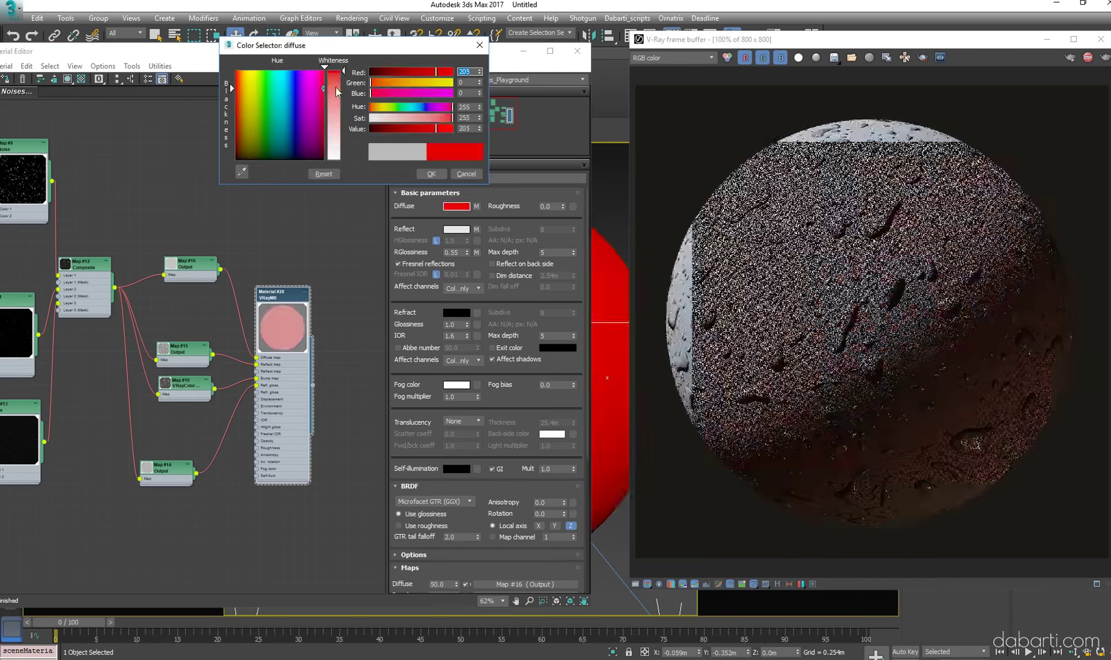
{"action": "left_click", "coordinate": [323, 174]}
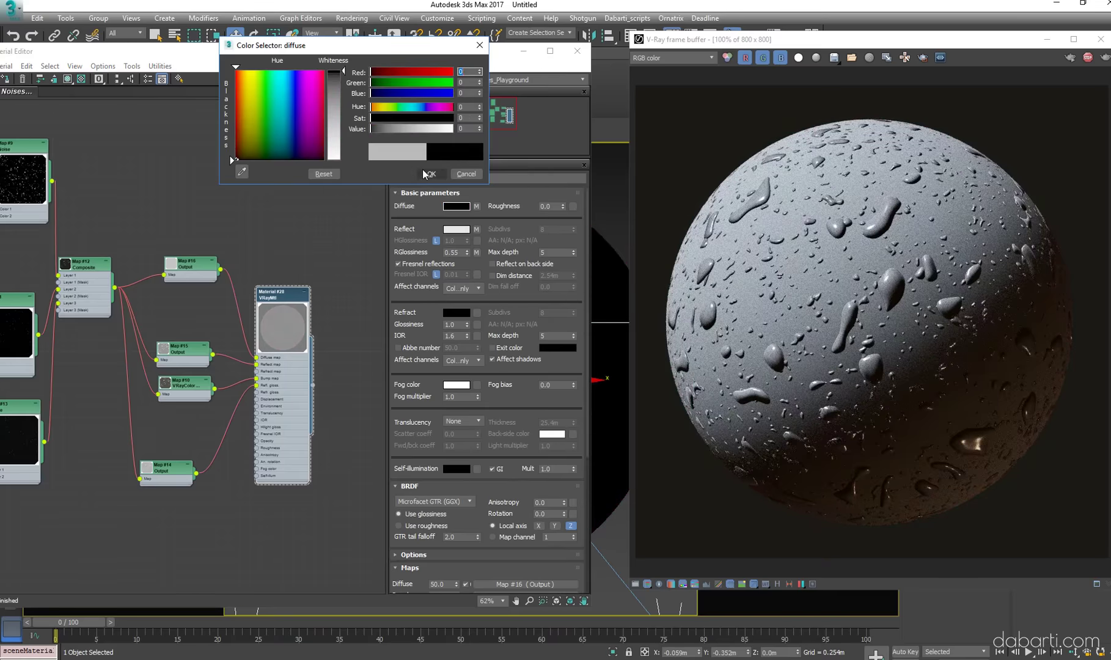
{"action": "left_click_drag", "start_coordinate": [338, 146], "coordinate": [335, 92]}
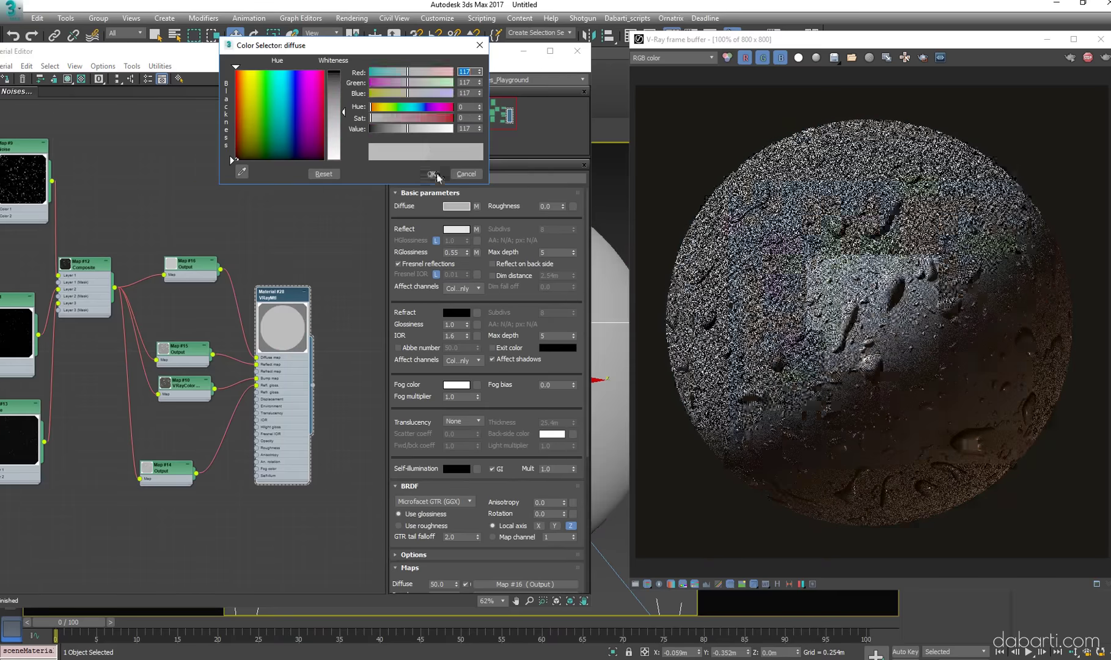
{"action": "left_click", "coordinate": [431, 173]}
Unlock the Fresnel IOR and inspect the droplets in the render
{"action": "left_click", "coordinate": [436, 274]}
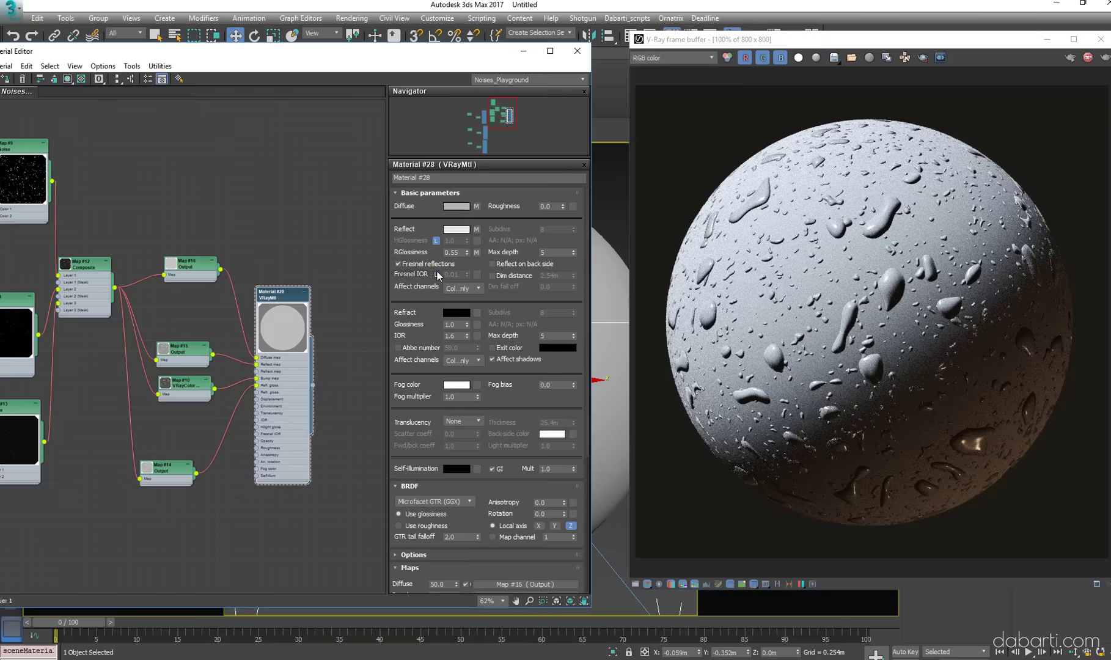
{"action": "left_click", "coordinate": [854, 367]}
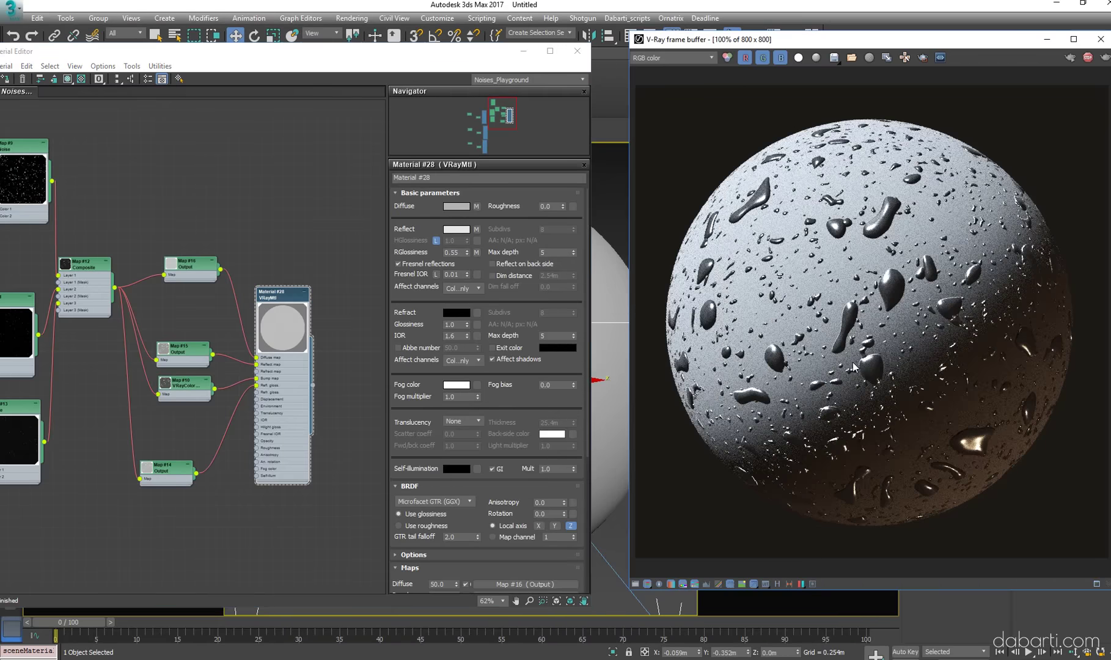
{"action": "scroll", "coordinate": [763, 434], "scroll_direction": "up", "scroll_amount": 3}
{"action": "scroll", "coordinate": [763, 434], "scroll_direction": "down", "scroll_amount": 3}
Raise the bottom-left curve points of Map #14 to 0.266 and Map #15 to 0.197
{"action": "double_click", "coordinate": [165, 468]}
{"action": "left_click_drag", "start_coordinate": [416, 429], "coordinate": [415, 405]}
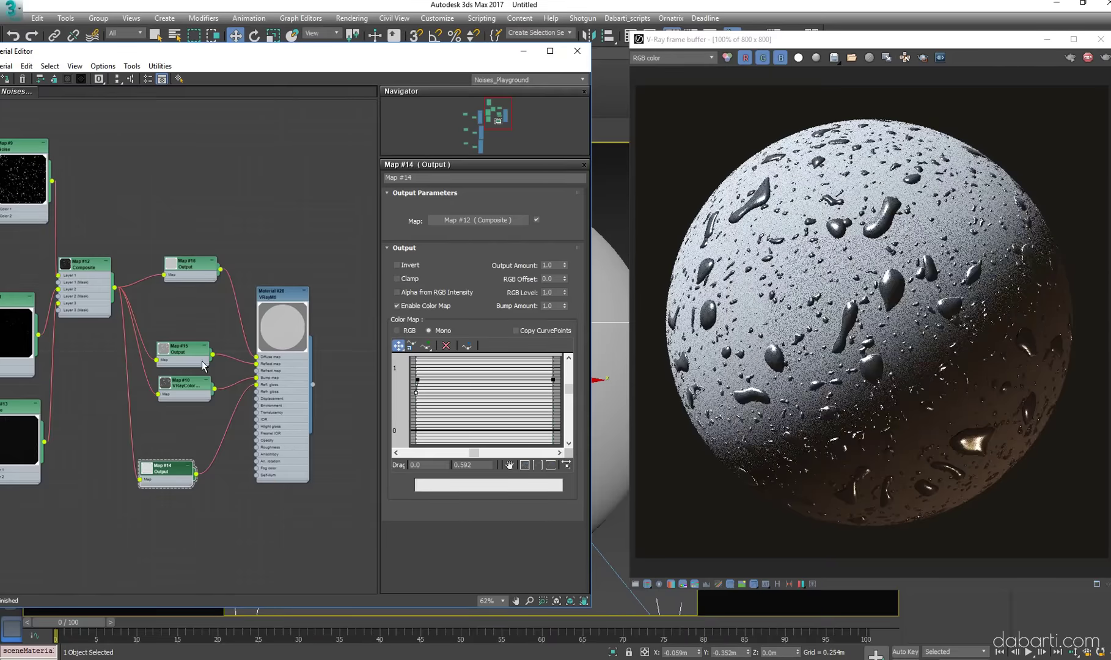
{"action": "double_click", "coordinate": [180, 347]}
{"action": "left_click_drag", "start_coordinate": [415, 428], "coordinate": [416, 418]}
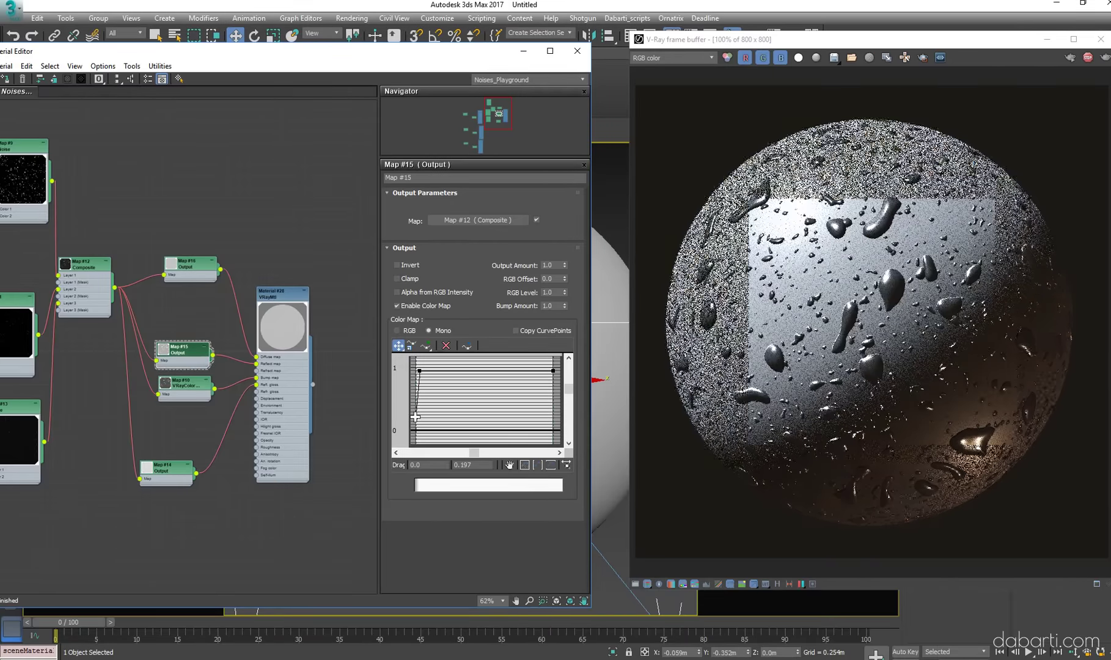
{"action": "scroll", "coordinate": [1014, 418], "scroll_direction": "up", "scroll_amount": 1}
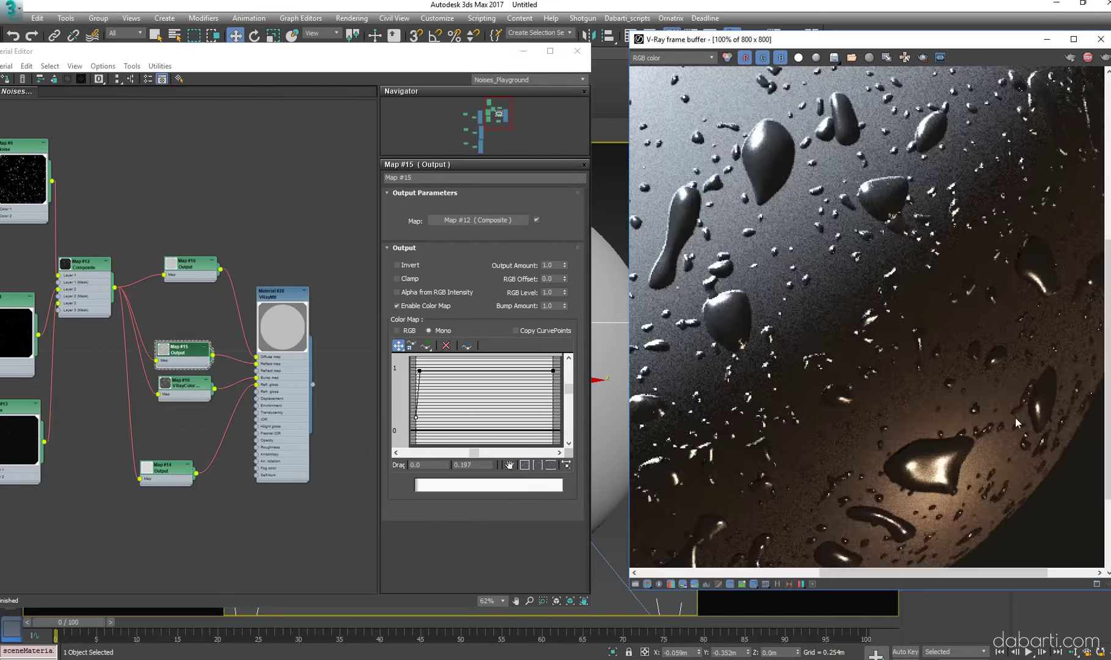
{"action": "double_click", "coordinate": [1015, 418]}
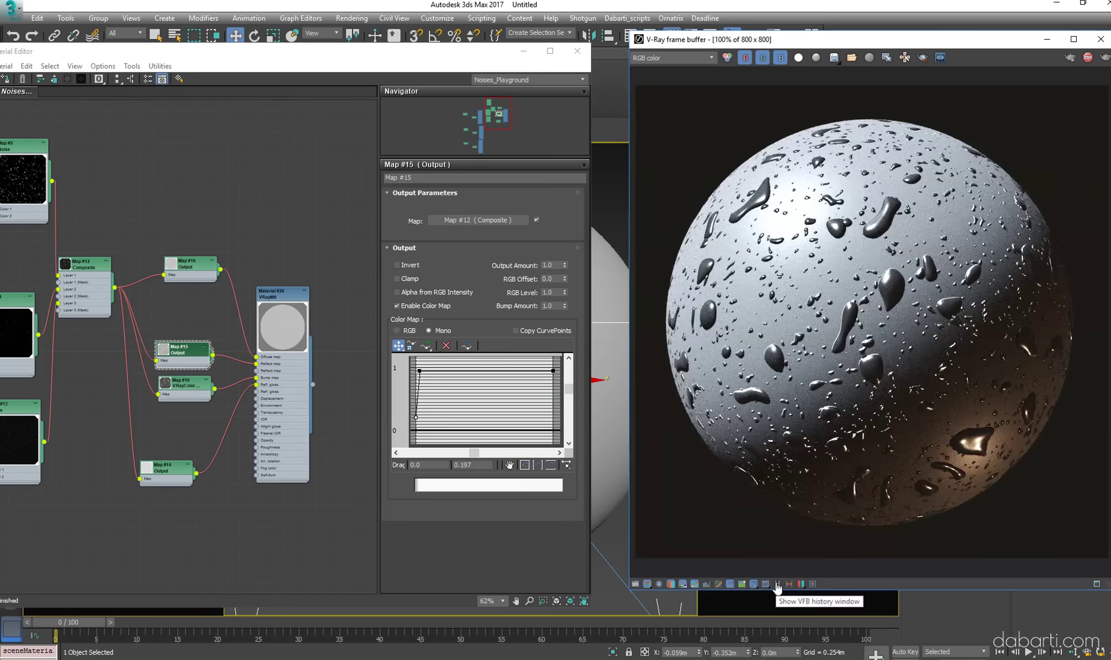
{"action": "scroll", "coordinate": [829, 459], "scroll_direction": "up", "scroll_amount": 3}
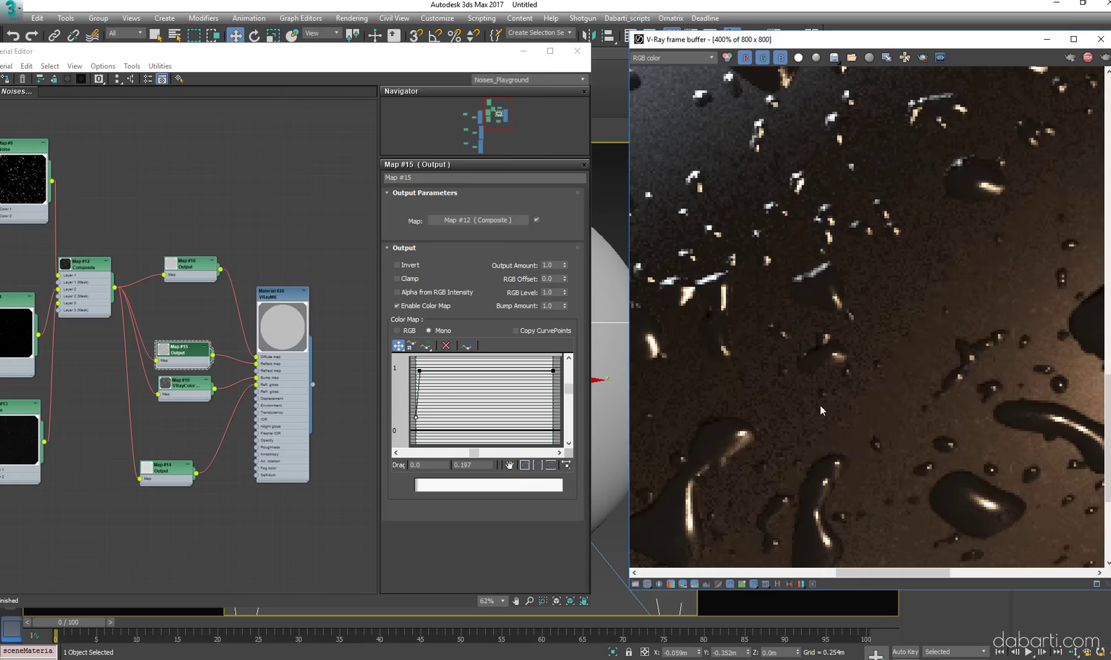
{"action": "double_click", "coordinate": [909, 438]}
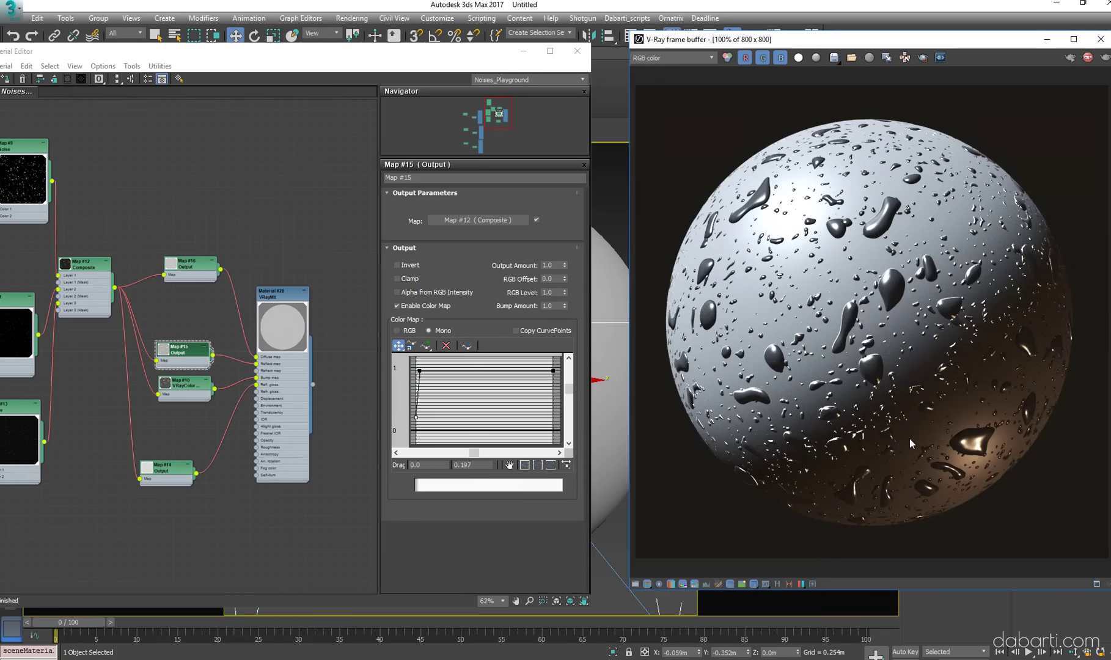
Save the current render to the render history with the note 'v004'
{"action": "left_click", "coordinate": [789, 585]}
{"action": "left_click", "coordinate": [80, 52]}
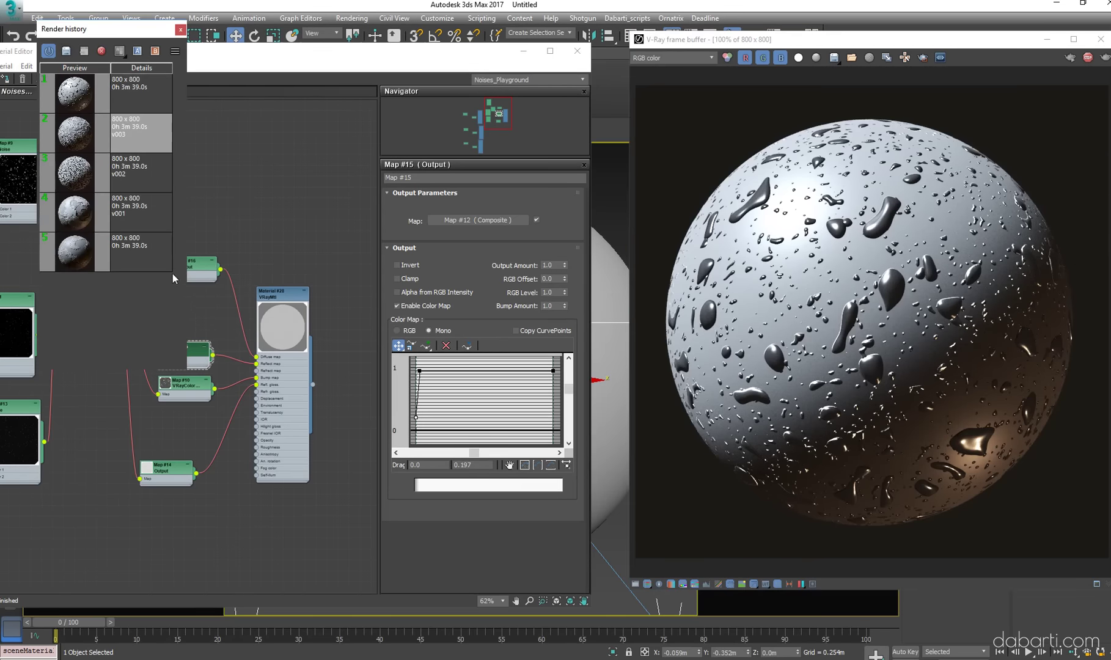
{"action": "left_click", "coordinate": [139, 222]}
{"action": "left_click", "coordinate": [136, 177]}
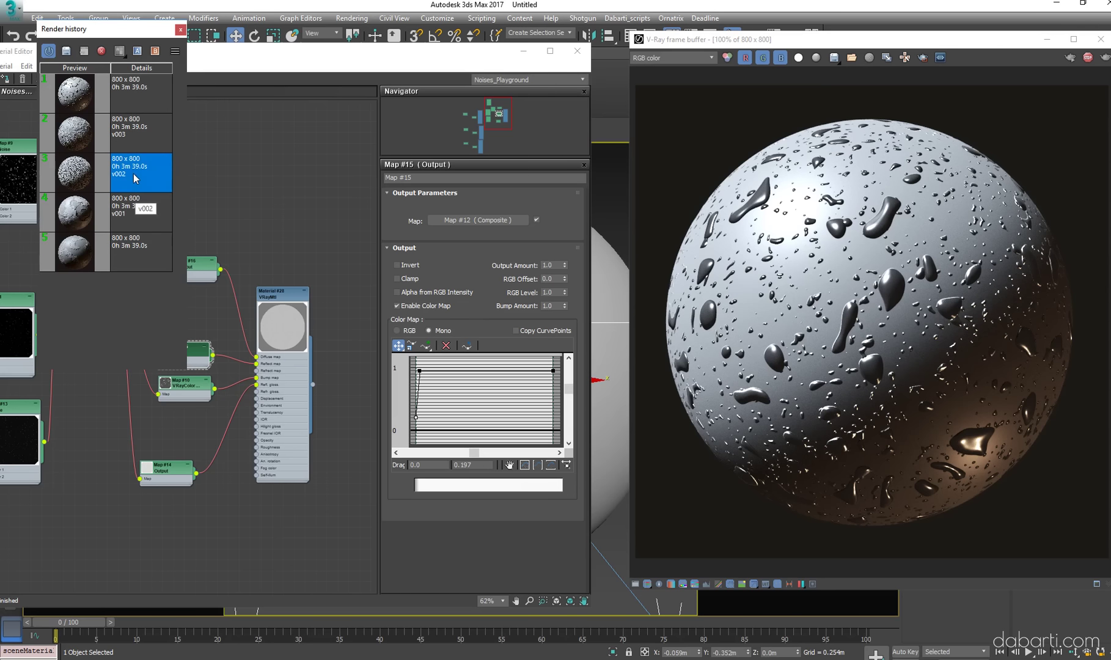
{"action": "left_click", "coordinate": [135, 135]}
{"action": "right_click", "coordinate": [135, 101]}
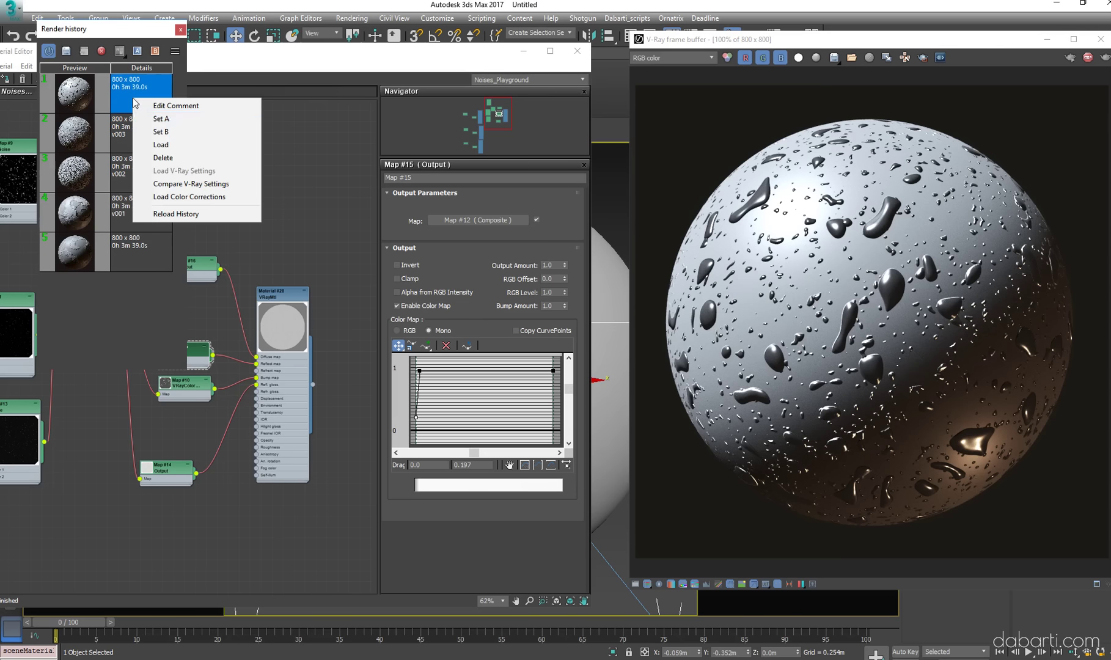
{"action": "left_click", "coordinate": [169, 107]}
{"action": "type", "text": "v004"}
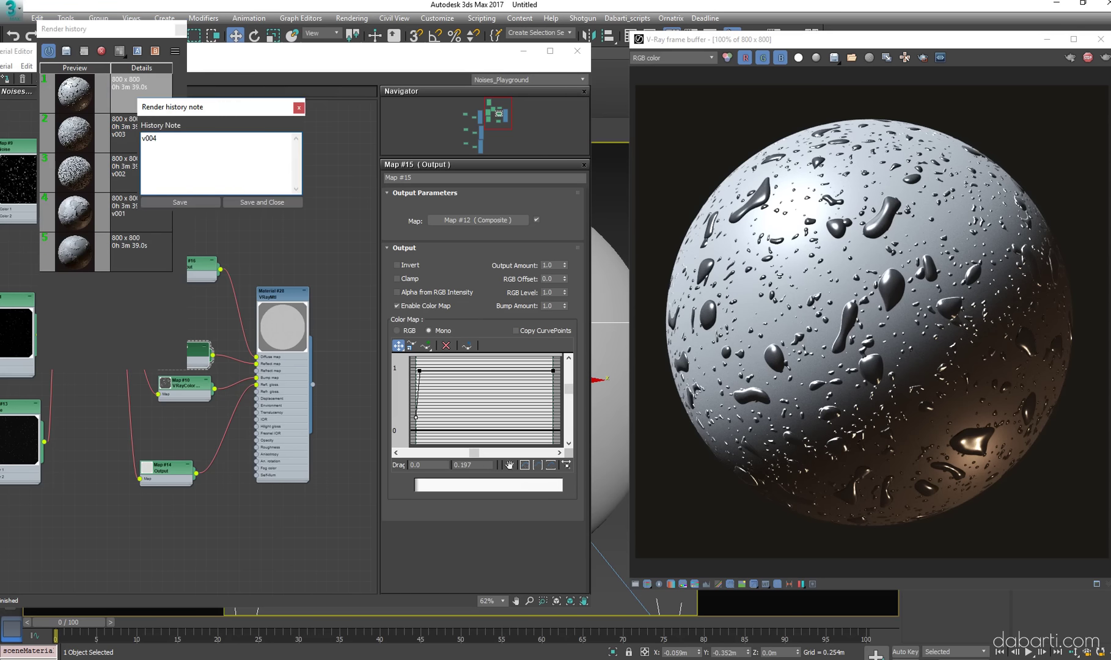
{"action": "left_click", "coordinate": [262, 202]}
Tidy the Slate node layout, clone a noise material tree and assign the copy to the sphere
{"action": "left_click", "coordinate": [299, 212]}
{"action": "double_click", "coordinate": [275, 294]}
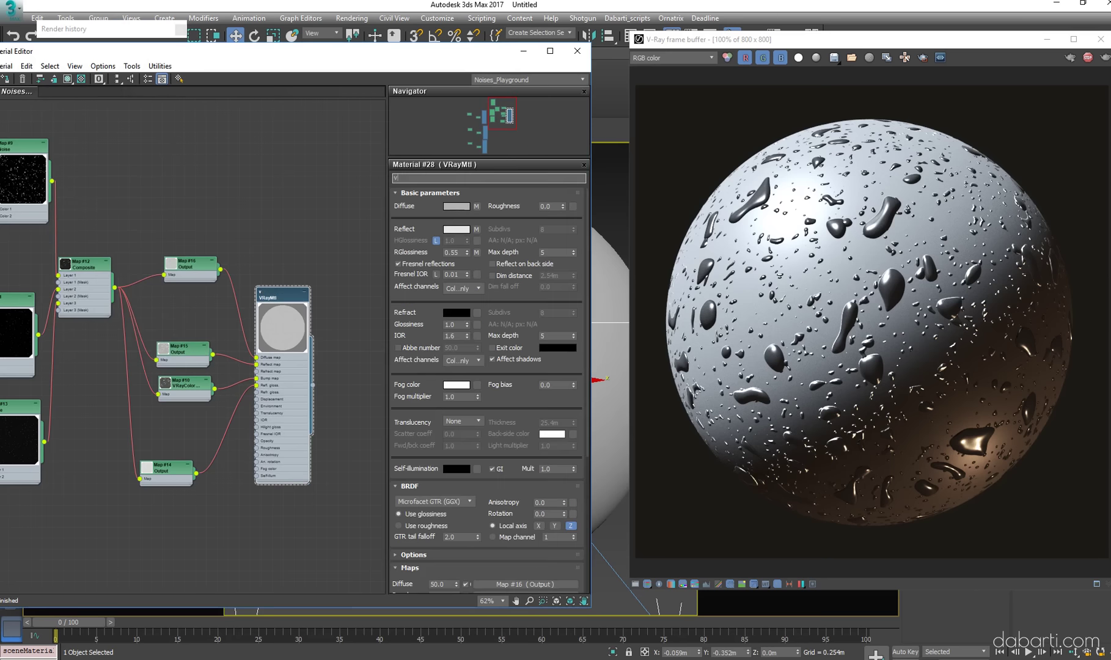
{"action": "scroll", "coordinate": [168, 234], "scroll_direction": "down", "scroll_amount": 2}
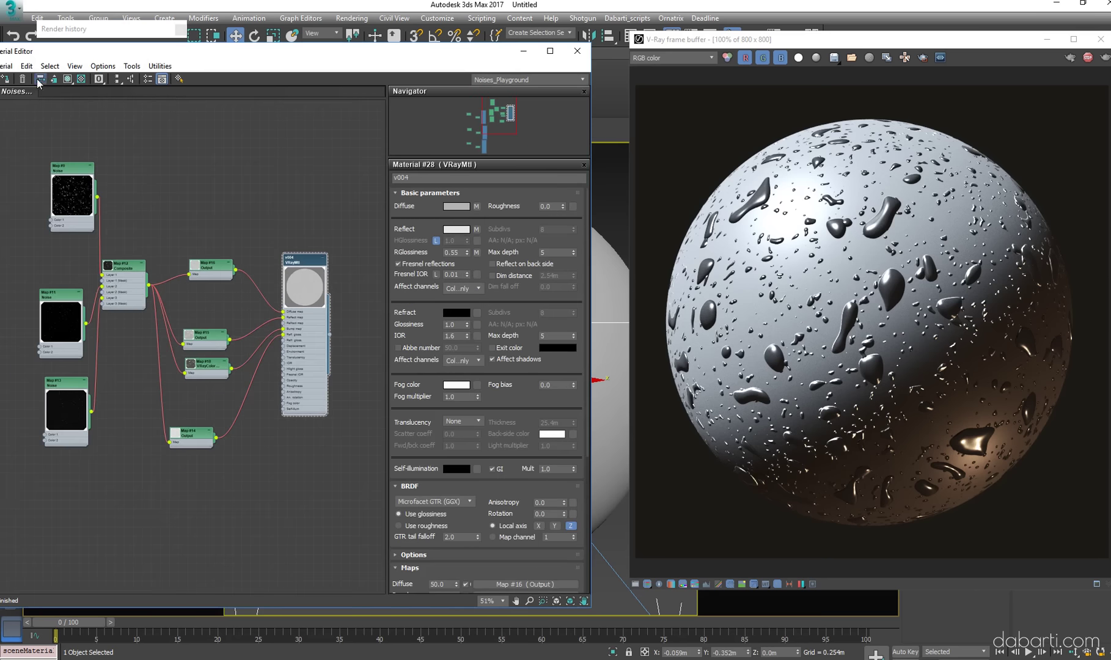
{"action": "scroll", "coordinate": [253, 419], "scroll_direction": "down", "scroll_amount": 4}
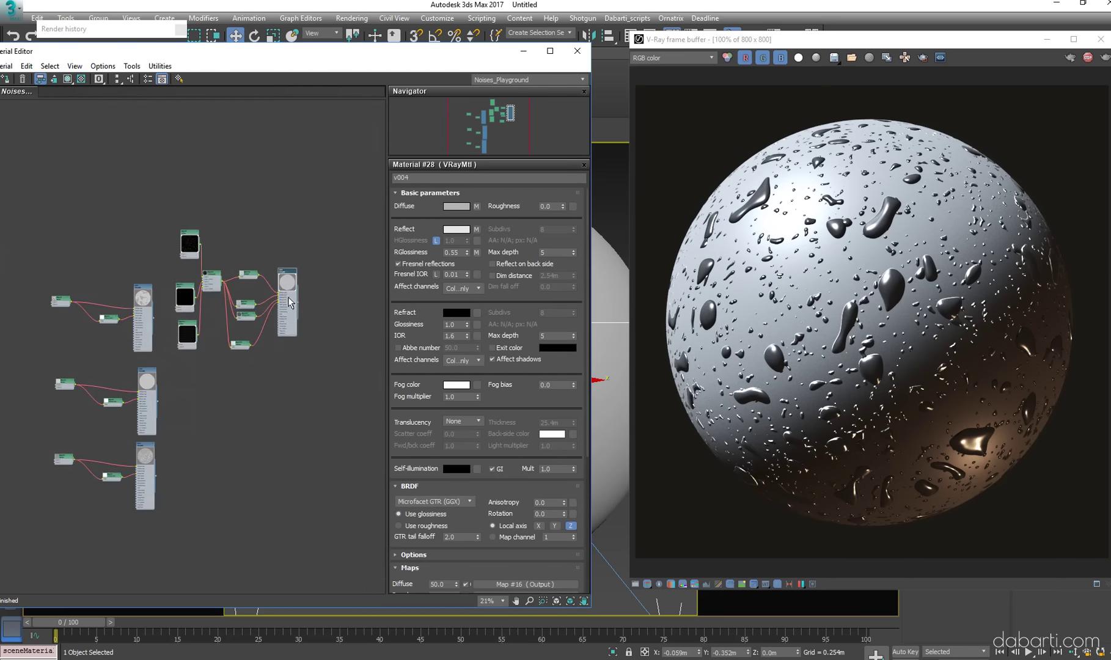
{"action": "key", "text": "l"}
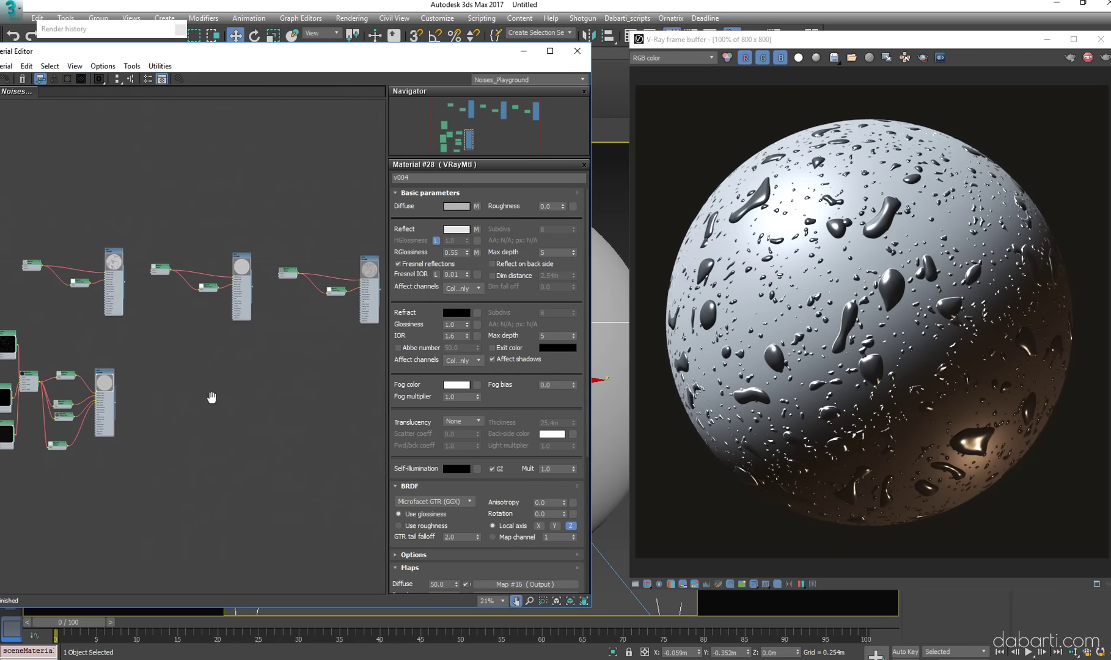
{"action": "mouse_move", "coordinate": [247, 266]}
{"action": "left_mouse_down", "text": "shift"}
{"action": "mouse_move", "coordinate": [252, 418]}
{"action": "mouse_move", "coordinate": [249, 401]}
{"action": "left_mouse_up", "text": "shift"}
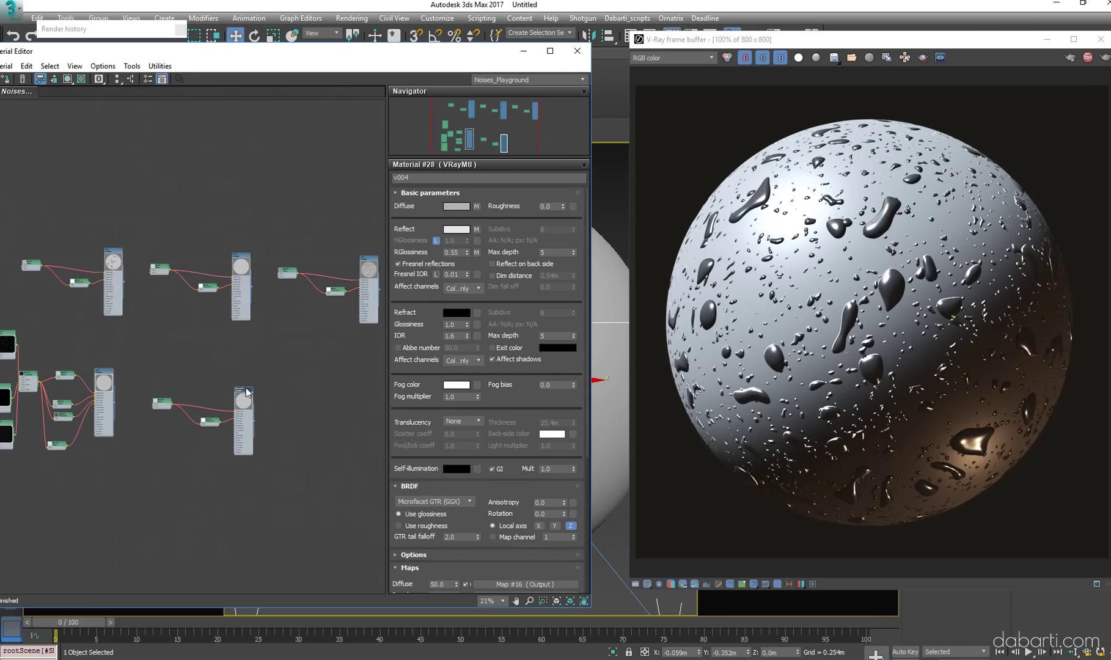
{"action": "left_click", "coordinate": [6, 79]}
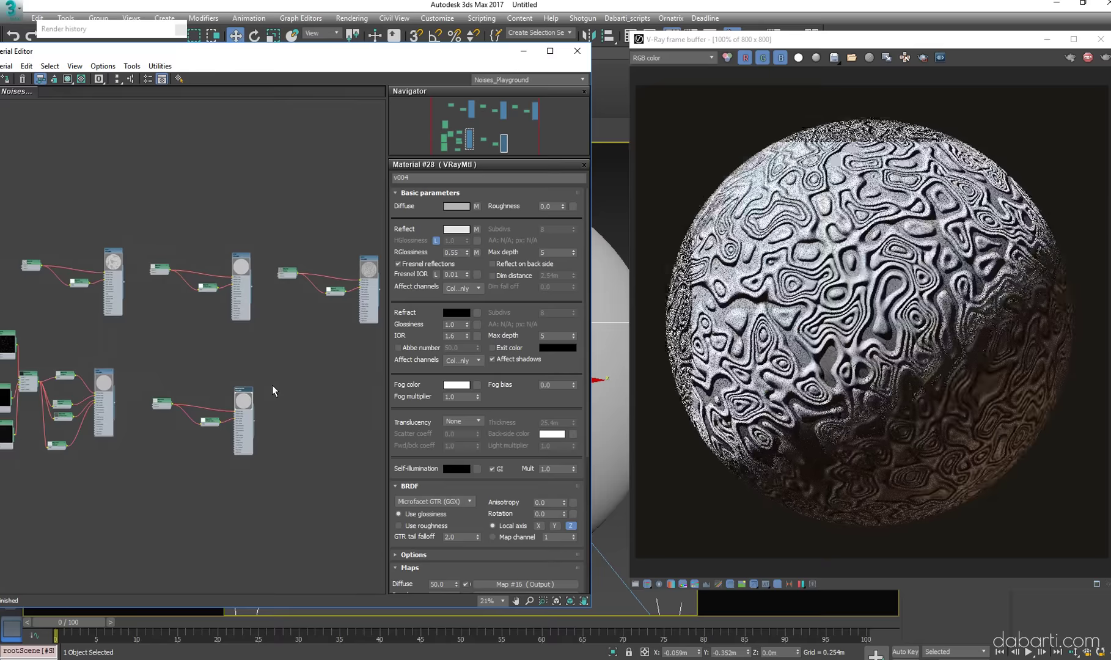
{"action": "scroll", "coordinate": [272, 385], "scroll_direction": "up", "scroll_amount": 2}
Create a Composite map with Map #19 plugged into Layer 1
{"action": "scroll", "coordinate": [154, 453], "scroll_direction": "up", "scroll_amount": 5}
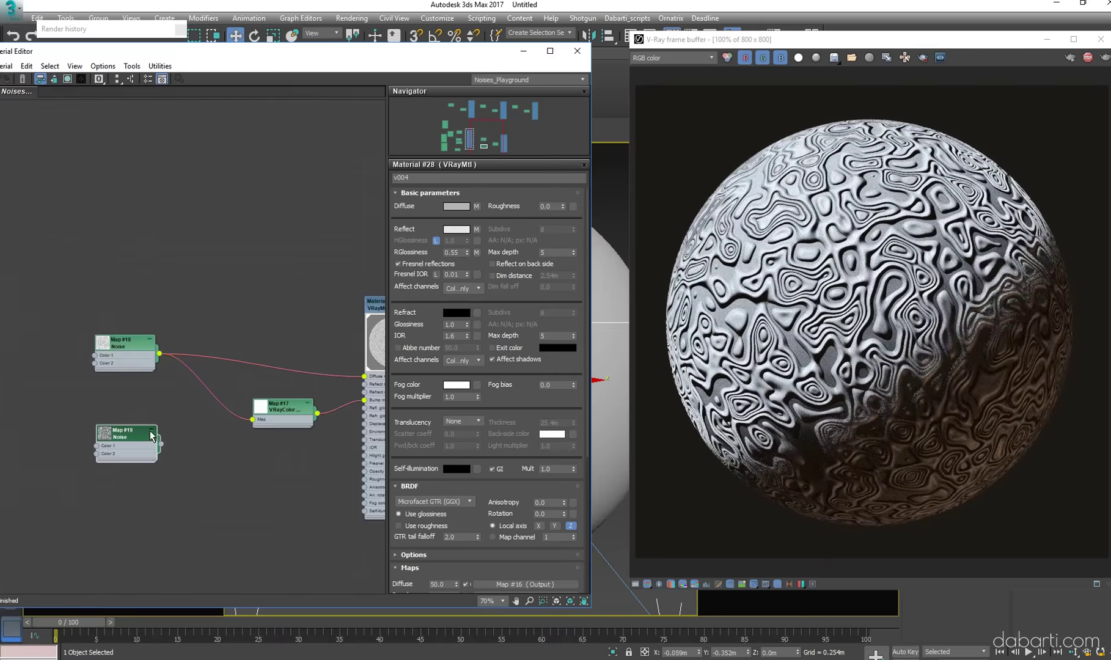
{"action": "left_click_drag", "start_coordinate": [190, 421], "coordinate": [190, 418]}
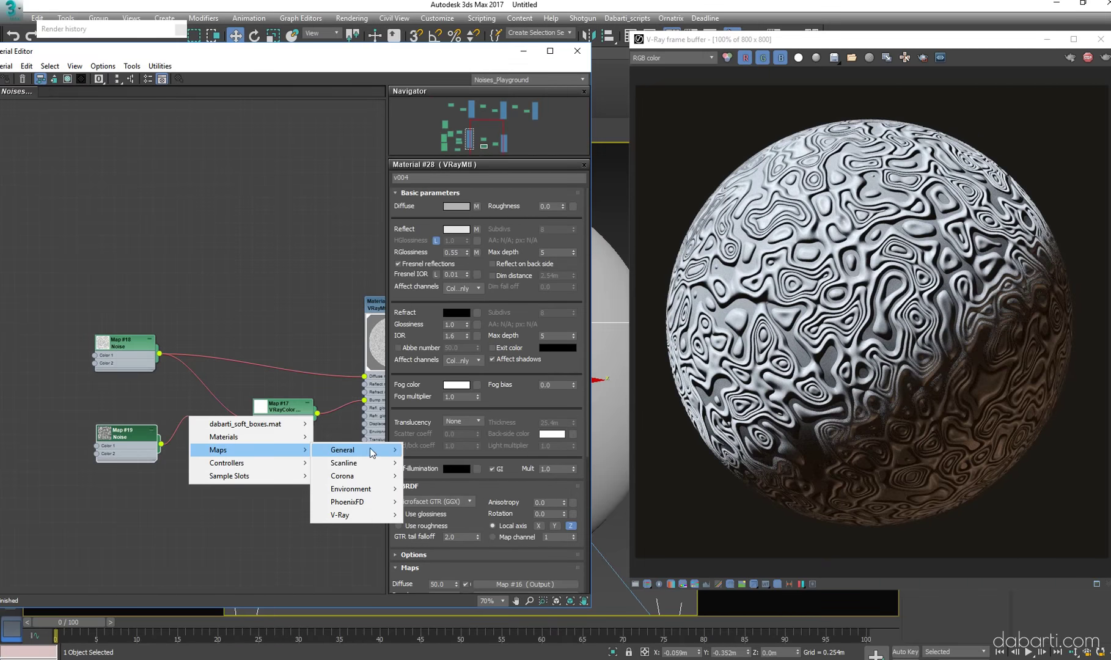
{"action": "mouse_move", "coordinate": [342, 450]}
{"action": "left_click", "coordinate": [448, 85]}
{"action": "left_click", "coordinate": [245, 434]}
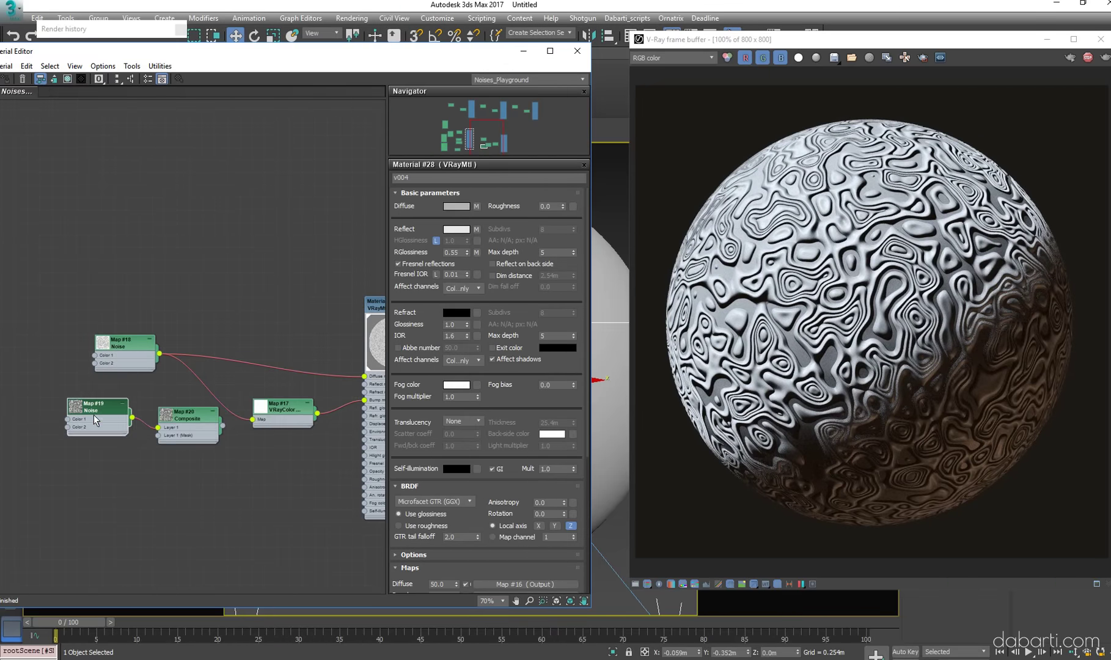
{"action": "left_click_drag", "start_coordinate": [116, 340], "coordinate": [85, 462]}
{"action": "left_click_drag", "start_coordinate": [190, 422], "coordinate": [186, 397]}
{"action": "double_click", "coordinate": [187, 397]}
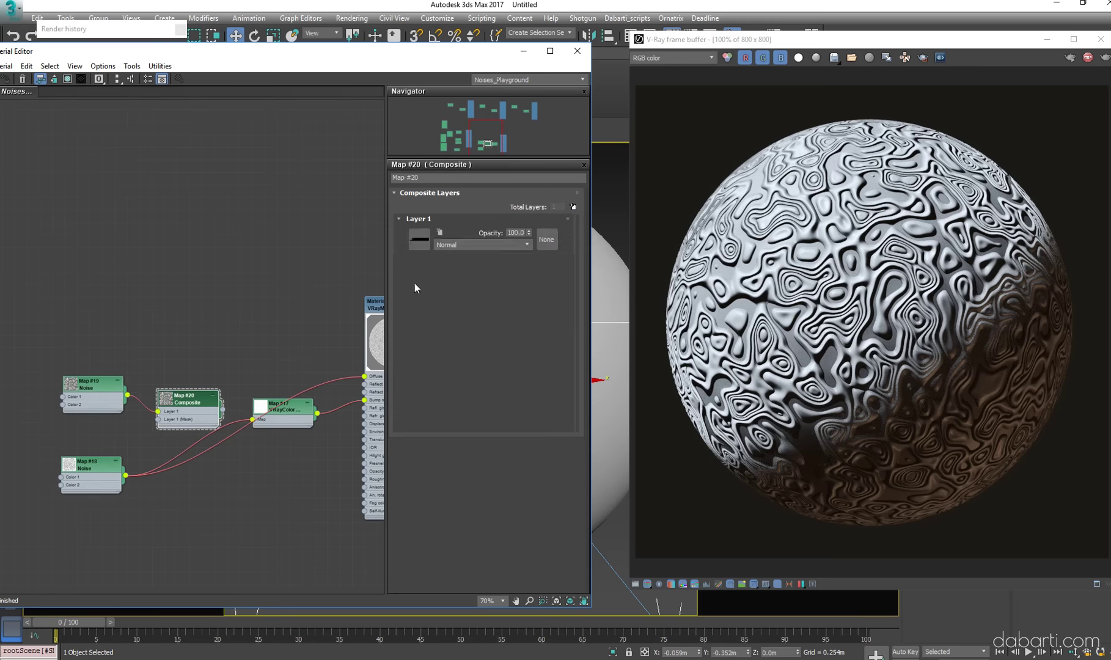
Add a second Composite layer fed by Map #18, wire it to Diffuse, and set Darken blending
{"action": "left_click", "coordinate": [574, 208]}
{"action": "left_click_drag", "start_coordinate": [125, 475], "coordinate": [158, 432]}
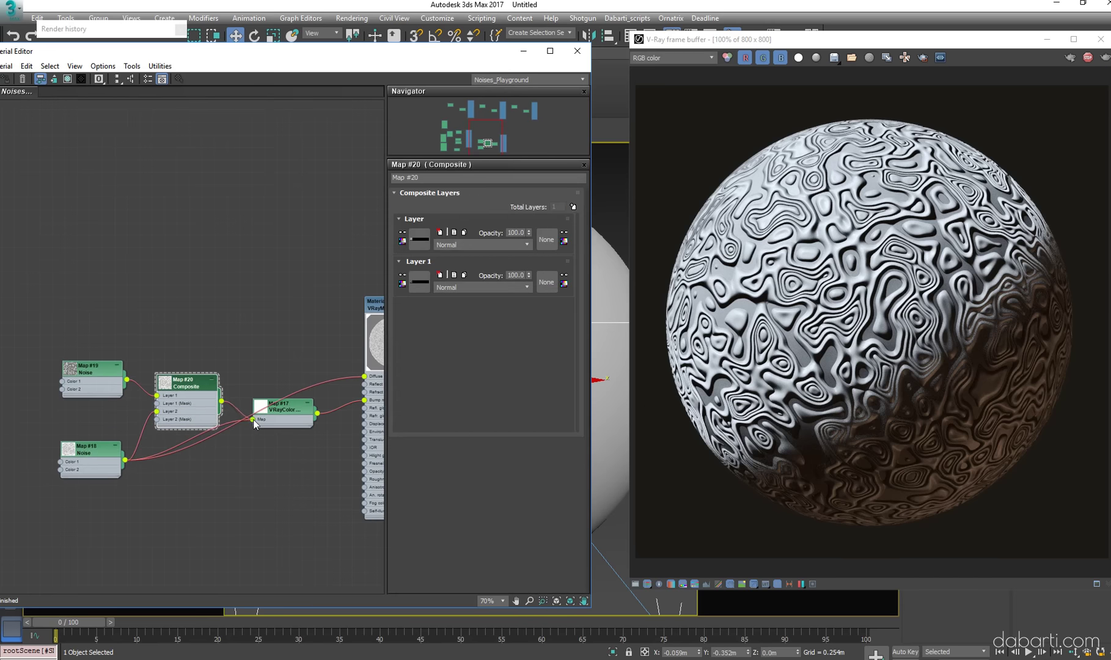
{"action": "left_click_drag", "start_coordinate": [221, 401], "coordinate": [360, 376]}
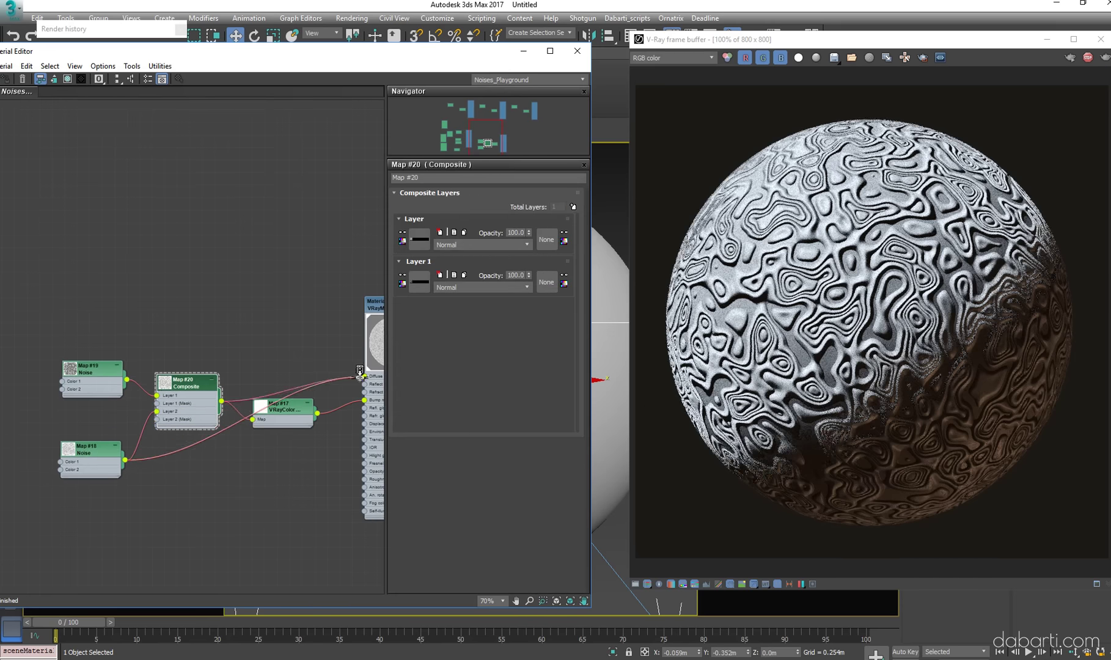
{"action": "left_click", "coordinate": [489, 244]}
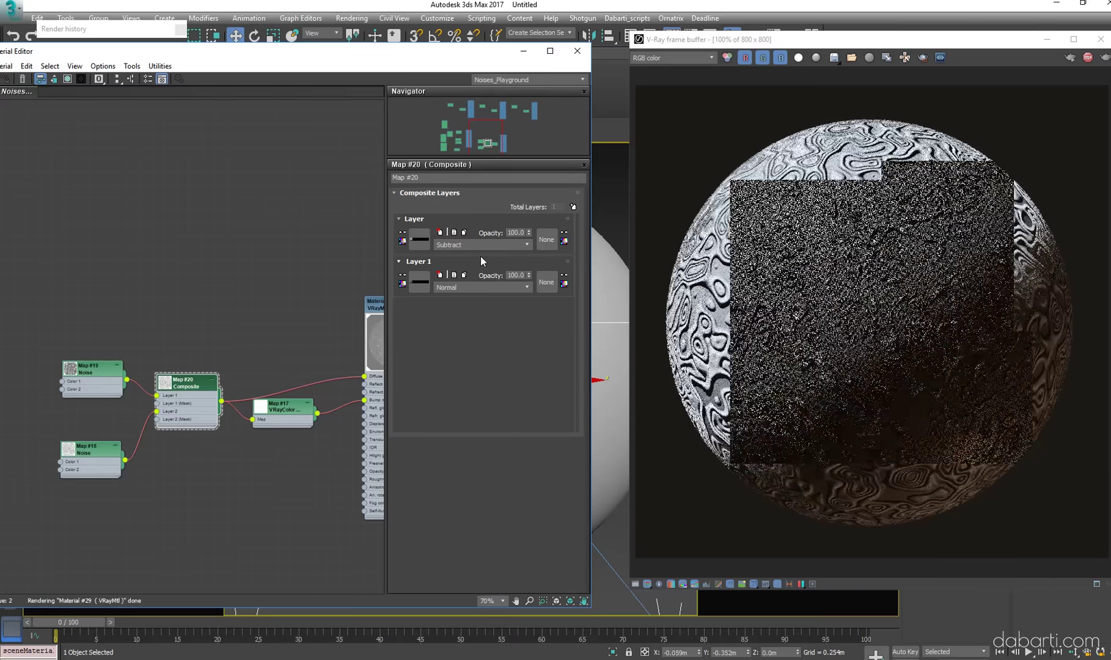
{"action": "scroll", "coordinate": [483, 247], "scroll_direction": "down", "scroll_amount": 1}
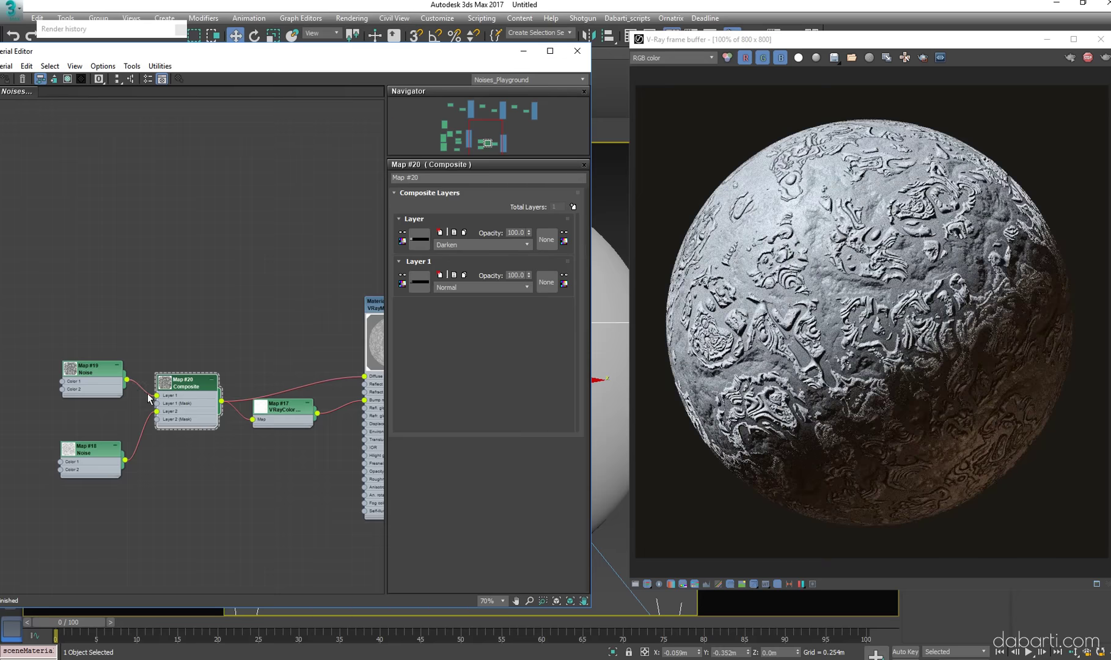
{"action": "scroll", "coordinate": [221, 339], "scroll_direction": "down", "scroll_amount": 2}
Try Map #19 Noise Sizes 17 and 5, then settle on 15
{"action": "double_click", "coordinate": [100, 346]}
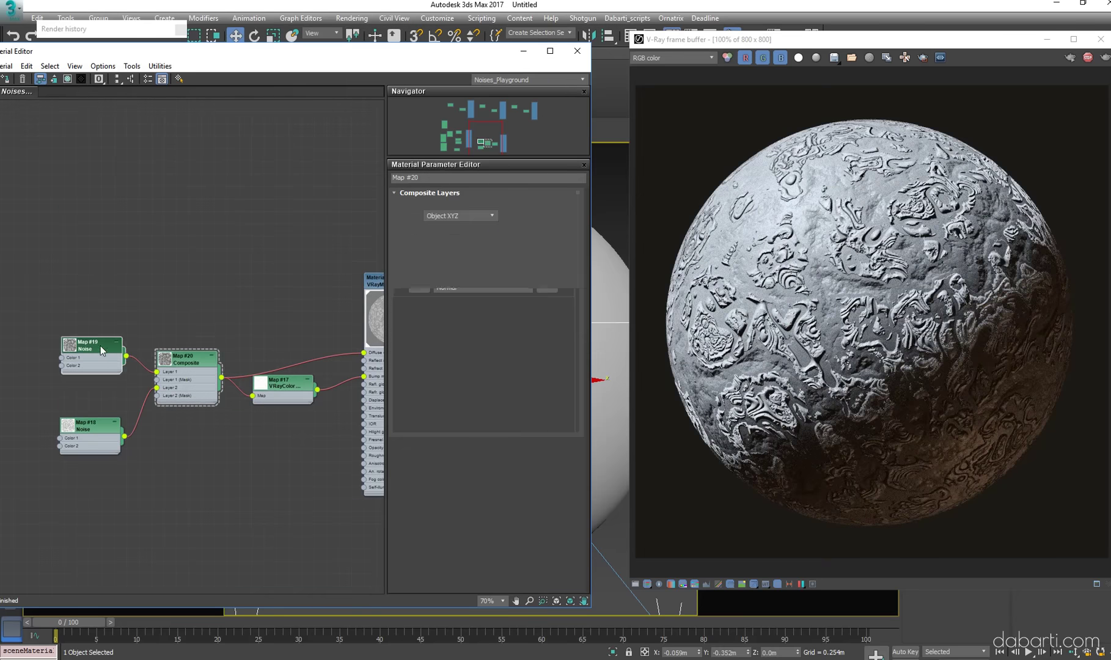
{"action": "type", "text": "17"}
{"action": "key", "text": "Return"}
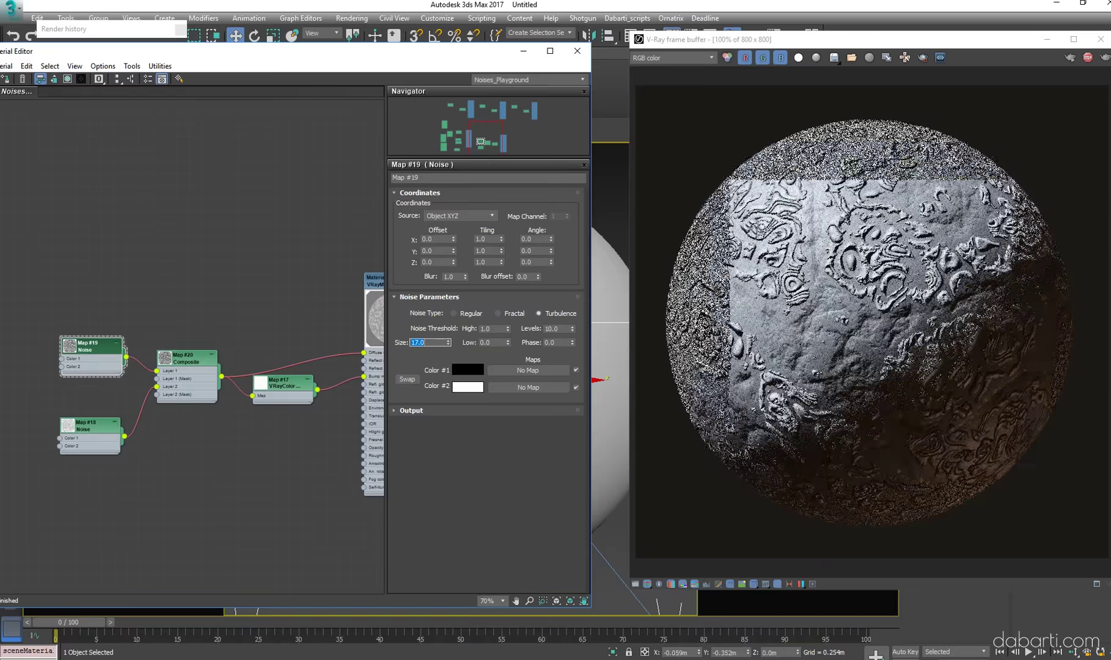
{"action": "type", "text": "5"}
{"action": "key", "text": "Return"}
{"action": "type", "text": "15"}
{"action": "key", "text": "Return"}
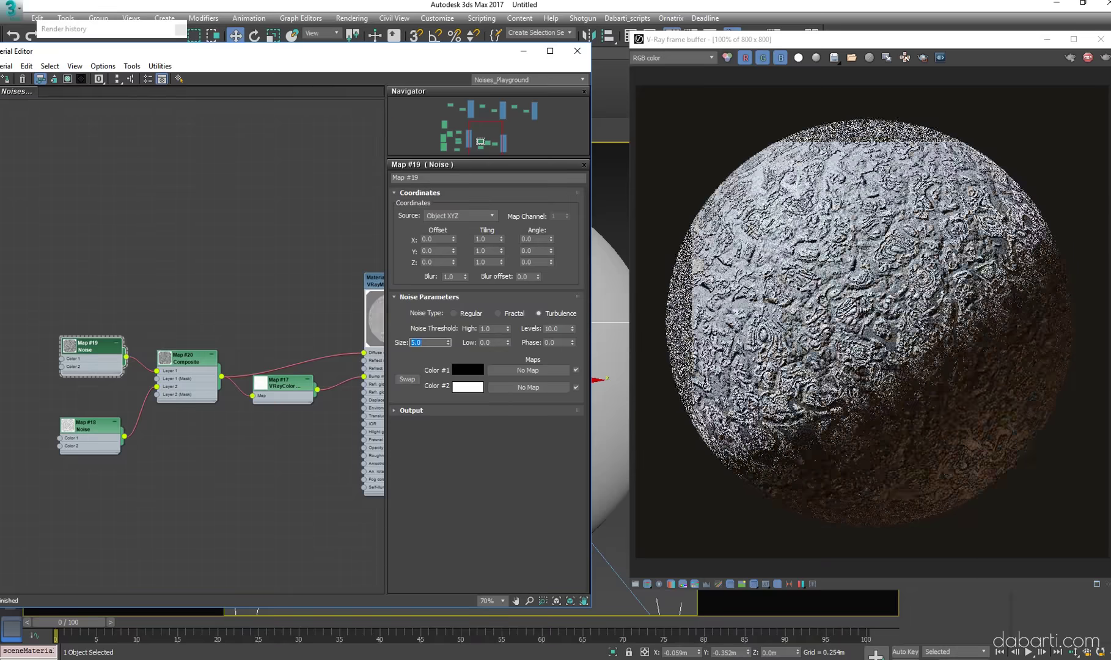
{"action": "scroll", "coordinate": [948, 293], "scroll_direction": "up", "scroll_amount": 3}
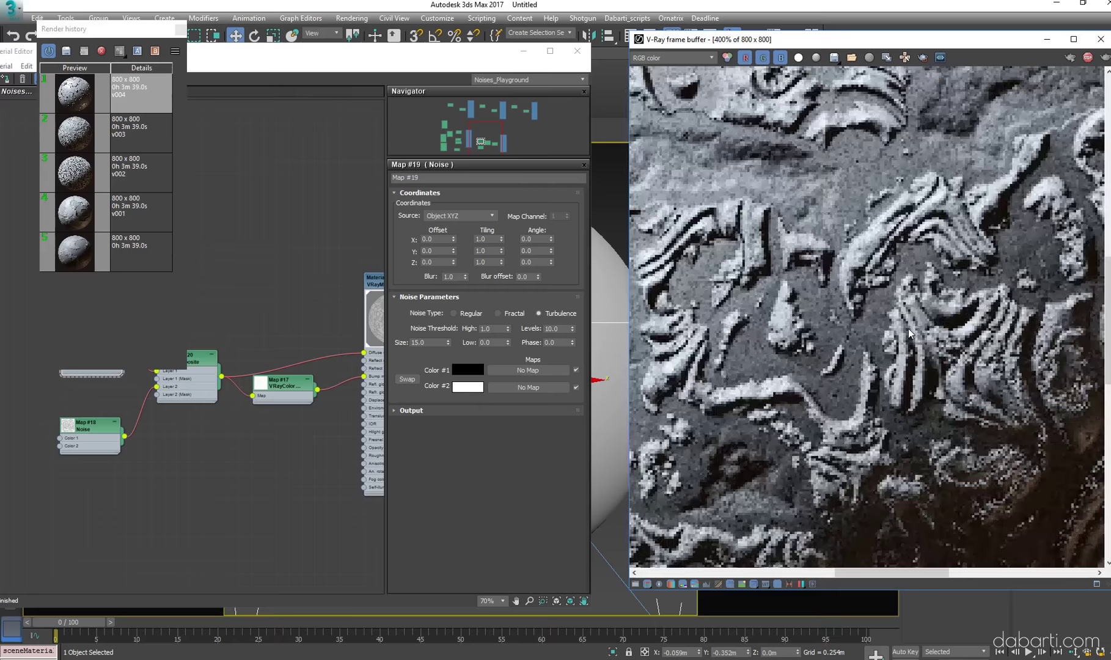
{"action": "scroll", "coordinate": [948, 293], "scroll_direction": "down", "scroll_amount": 3}
{"action": "middle_click_drag", "start_coordinate": [173, 445], "coordinate": [206, 465]}
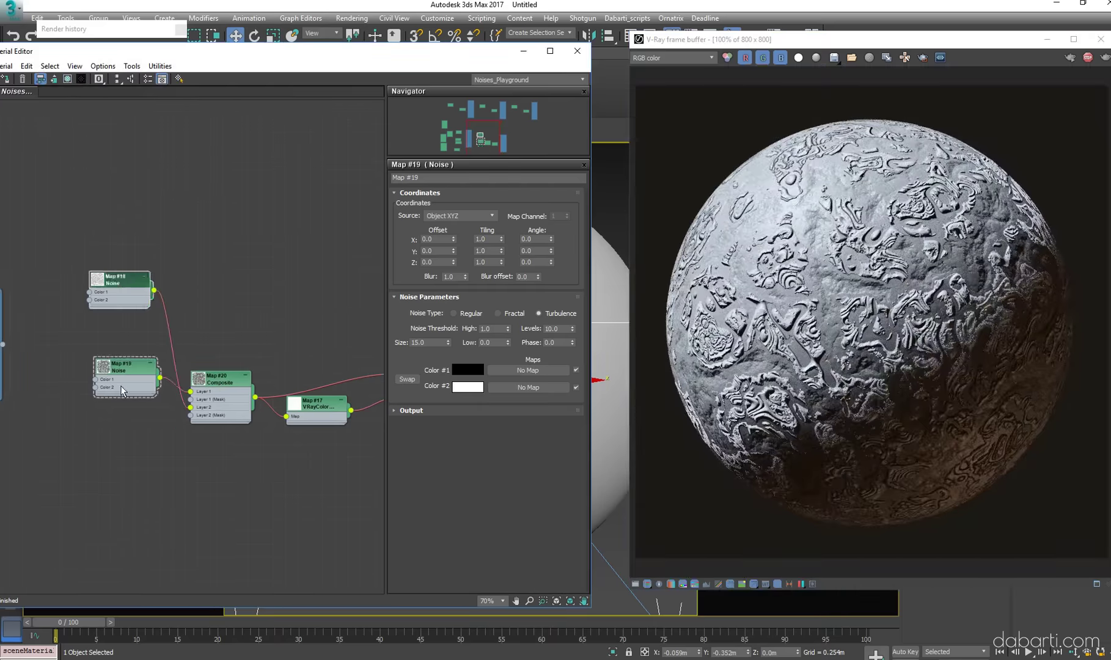
{"action": "scroll", "coordinate": [360, 417], "scroll_direction": "down", "scroll_amount": 5}
Duplicate a noise as Map #21 into Composite Layer 3, with Levels 5 and slightly higher Low threshold
{"action": "left_click_drag", "start_coordinate": [40, 225], "coordinate": [293, 485], "text": "shift"}
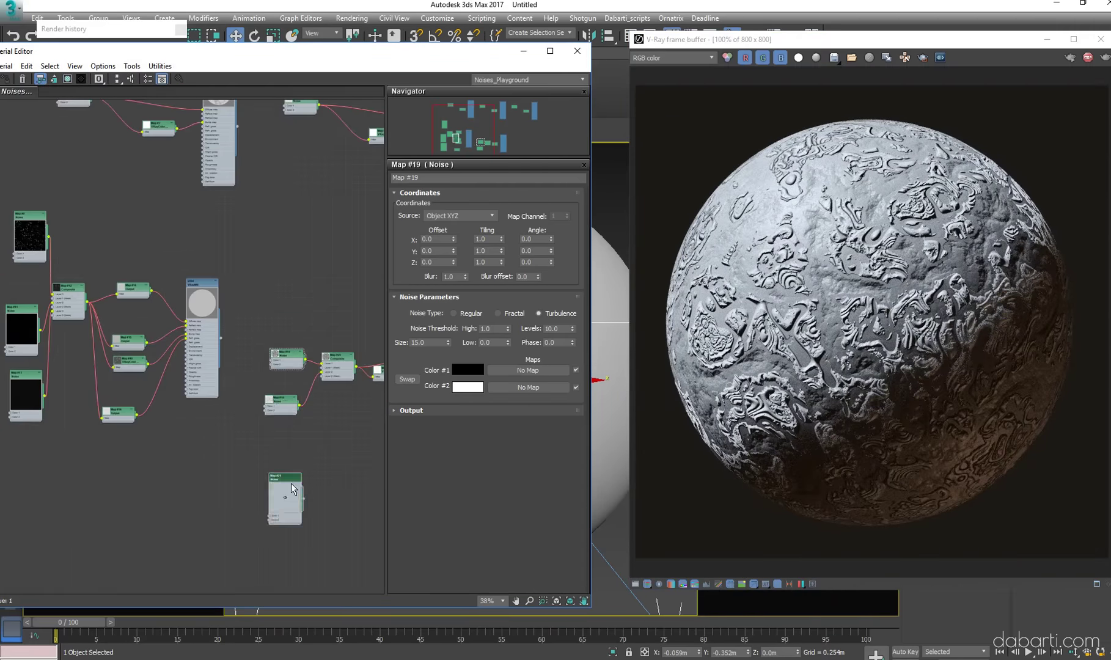
{"action": "scroll", "coordinate": [305, 426], "scroll_direction": "up", "scroll_amount": 4}
{"action": "double_click", "coordinate": [354, 315]}
{"action": "scroll", "coordinate": [336, 414], "scroll_direction": "up", "scroll_amount": 1}
{"action": "middle_click_drag", "start_coordinate": [336, 413], "coordinate": [256, 394]}
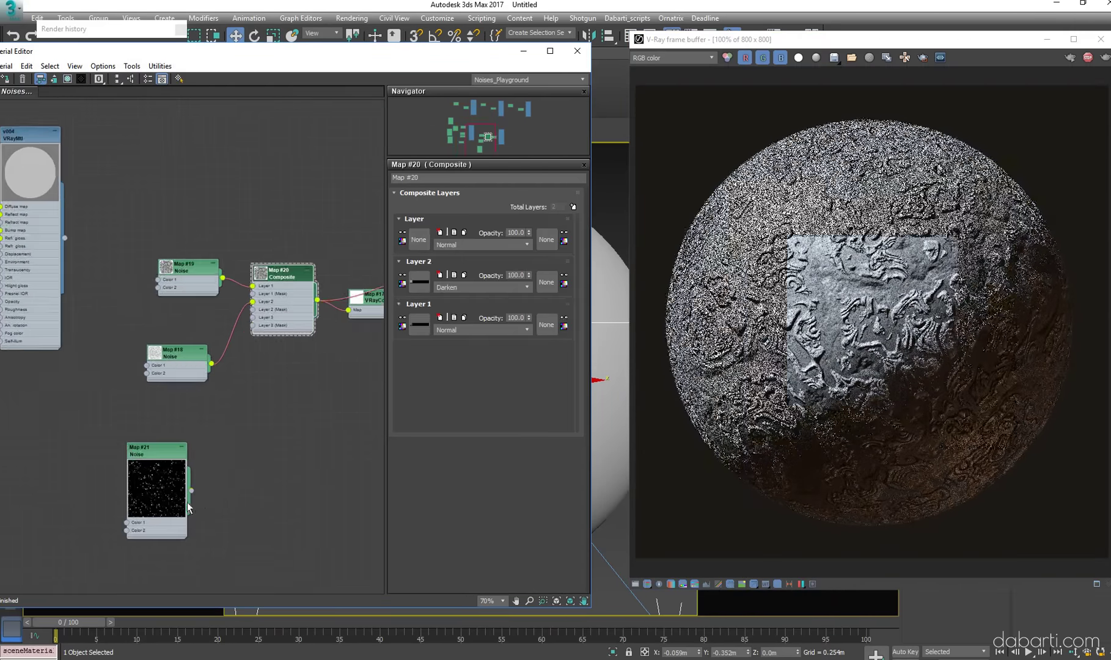
{"action": "left_click_drag", "start_coordinate": [191, 490], "coordinate": [253, 317]}
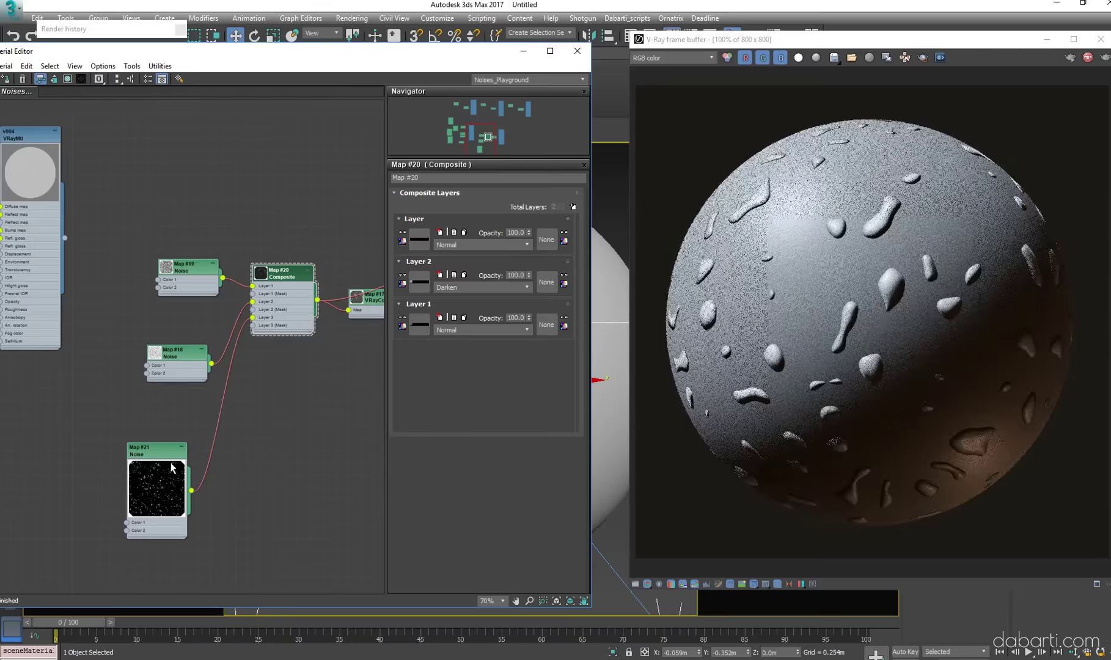
{"action": "double_click", "coordinate": [171, 468]}
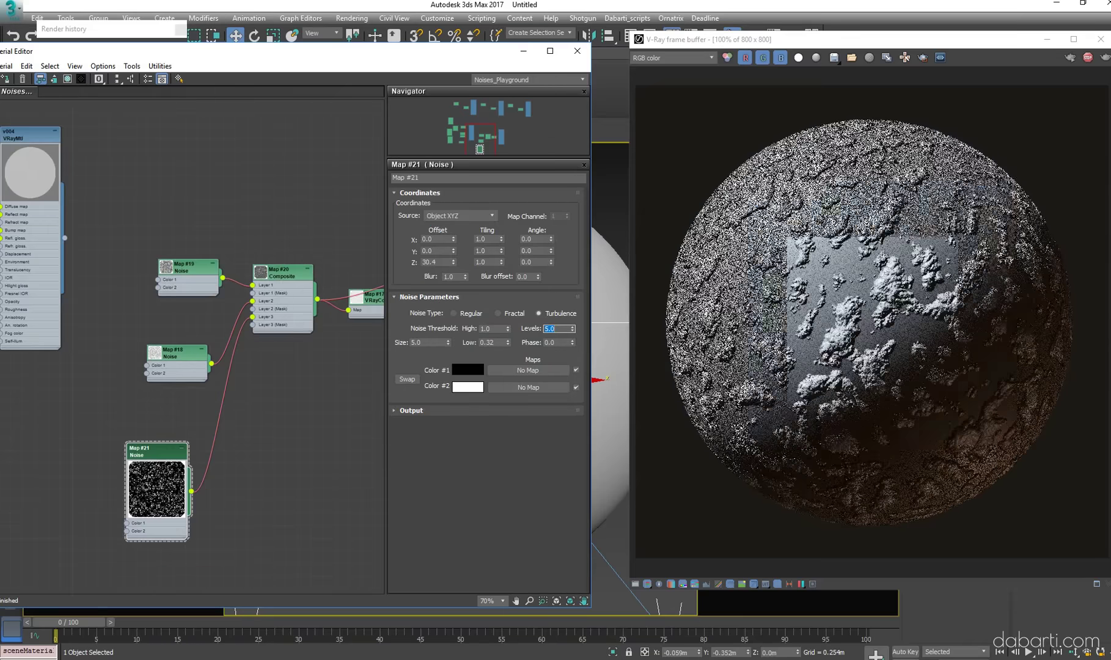
{"action": "type", "text": "5"}
{"action": "key", "text": "Return"}
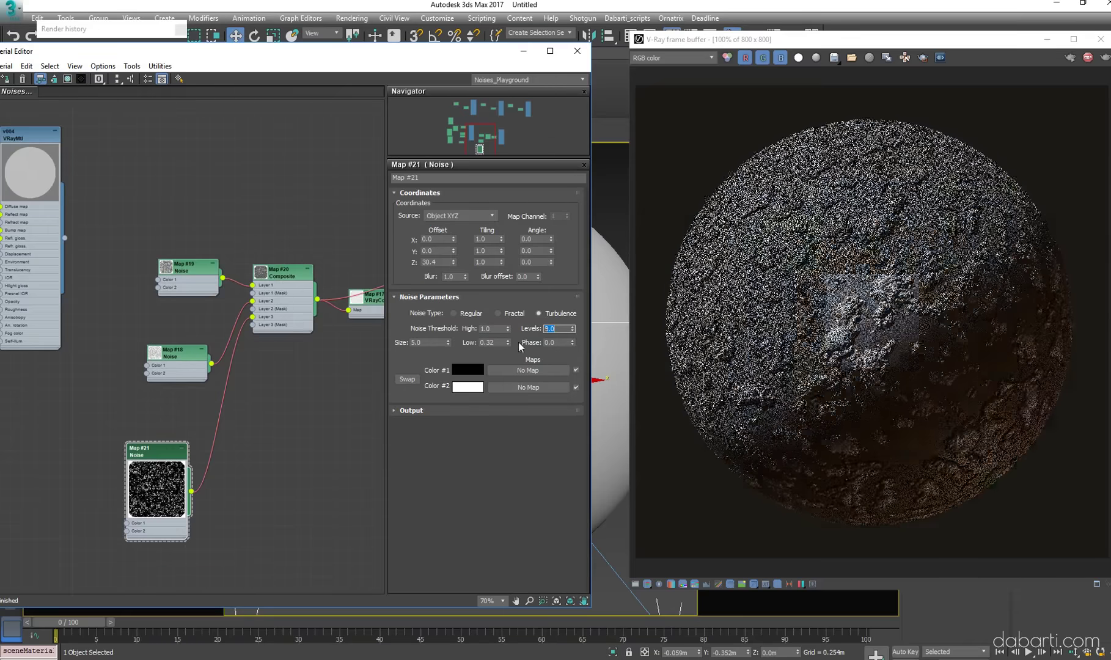
{"action": "left_click_drag", "start_coordinate": [507, 341], "coordinate": [508, 343]}
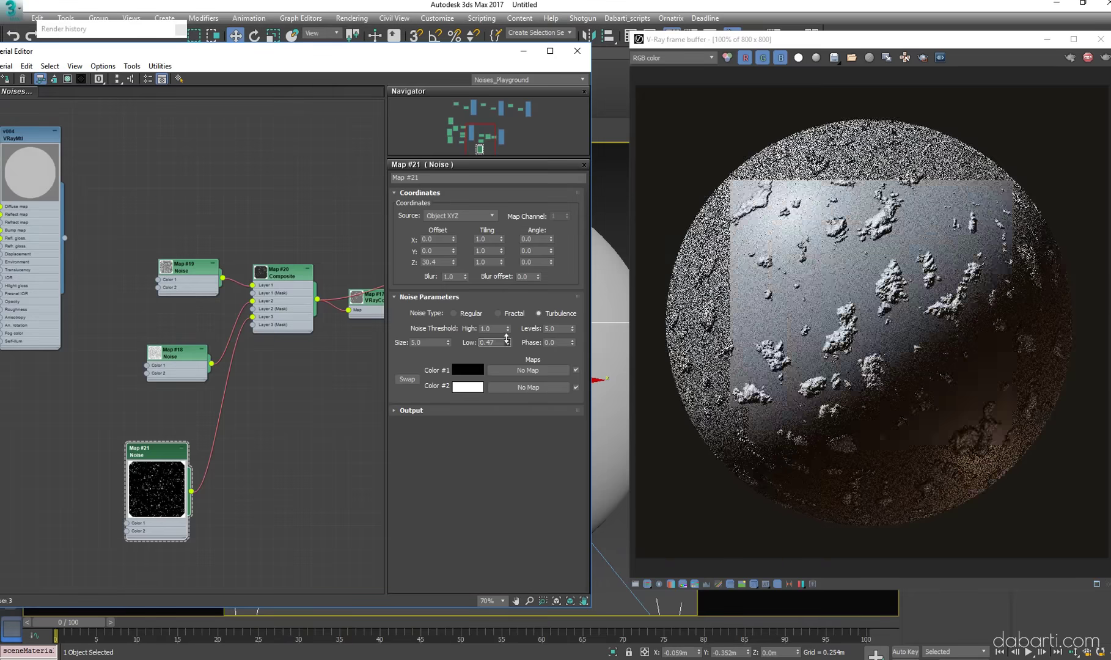
Try Addition and then Subtract as Layer 3's blend mode, checking earlier renders
{"action": "double_click", "coordinate": [281, 272]}
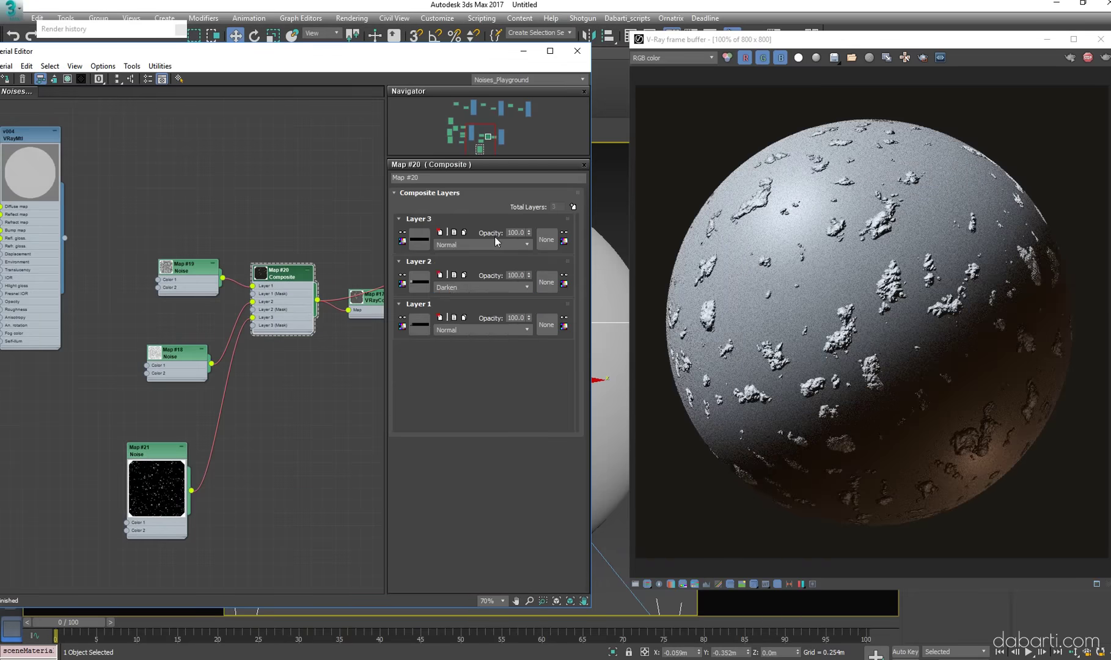
{"action": "left_click", "coordinate": [483, 245]}
{"action": "left_click", "coordinate": [464, 271]}
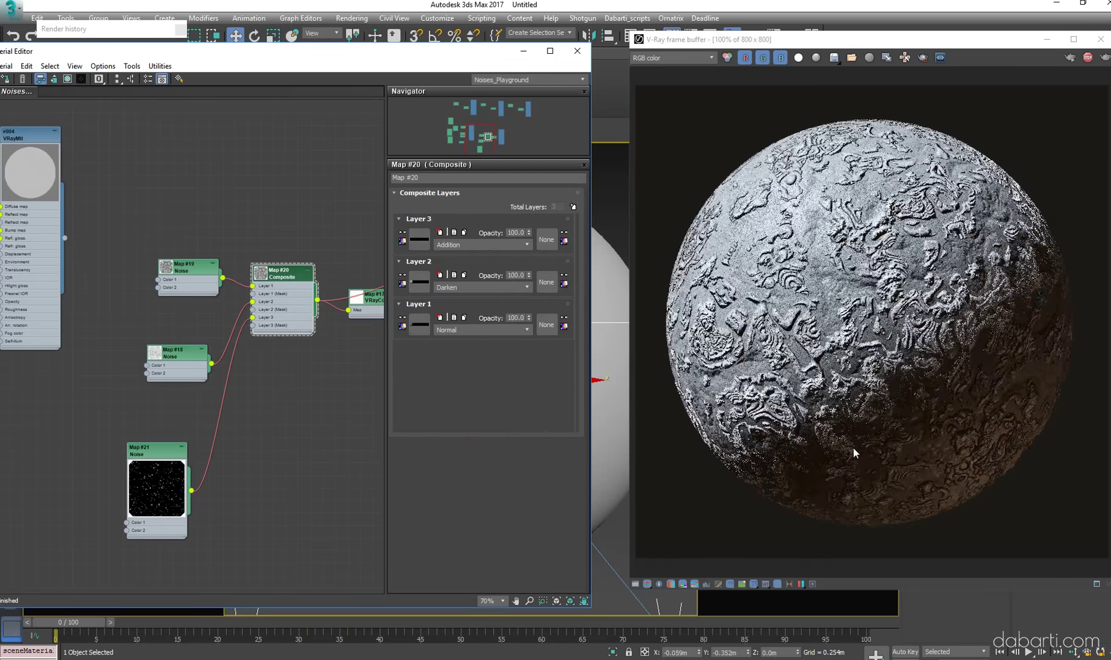
{"action": "left_click", "coordinate": [468, 244]}
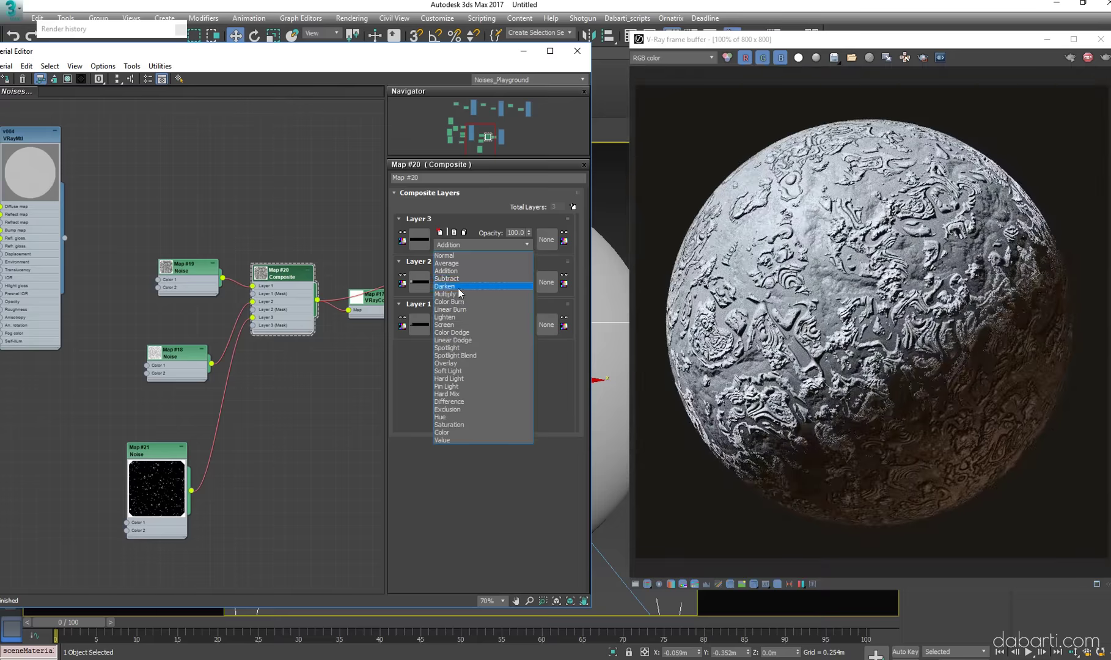
{"action": "left_click", "coordinate": [451, 278]}
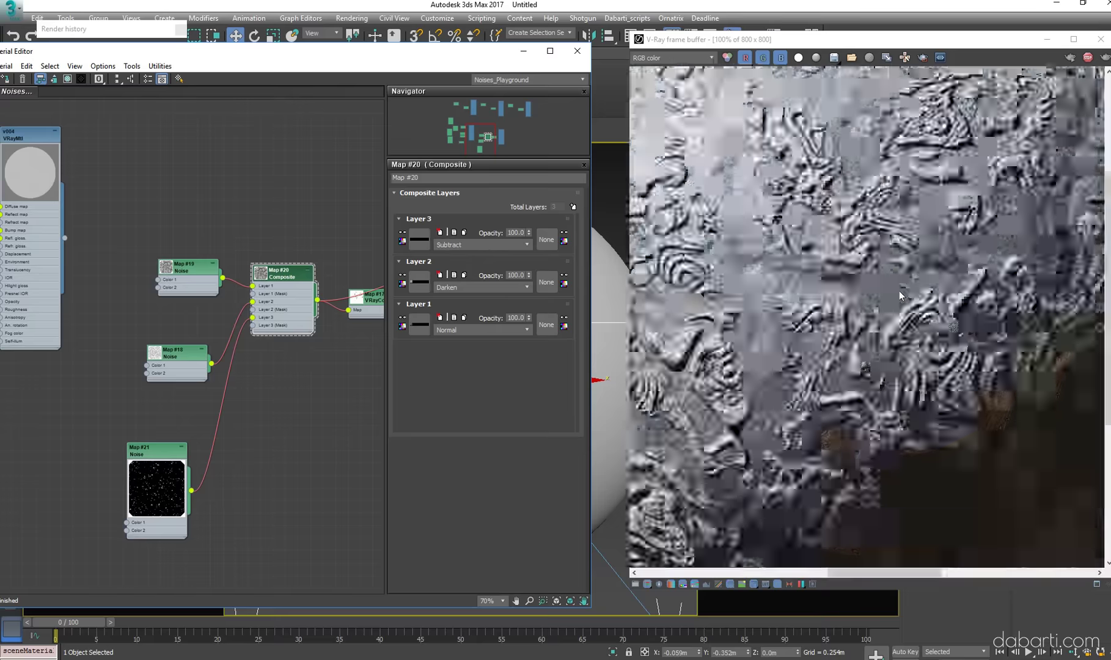
{"action": "left_click", "coordinate": [897, 308]}
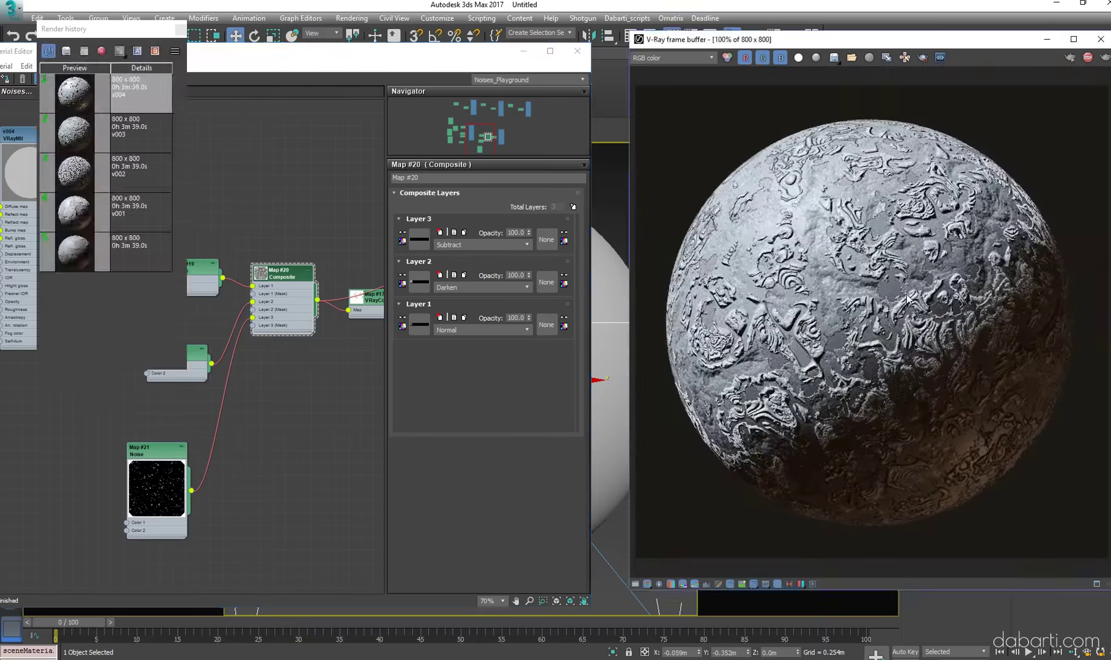
{"action": "scroll", "coordinate": [899, 310], "scroll_direction": "up", "scroll_amount": 2}
{"action": "scroll", "coordinate": [903, 312], "scroll_direction": "down", "scroll_amount": 2}
Try Color Burn for Layer 3, settle on Average, and reopen Map #21's Noise settings
{"action": "middle_click_drag", "start_coordinate": [289, 417], "coordinate": [363, 448]}
{"action": "left_click", "coordinate": [481, 244]}
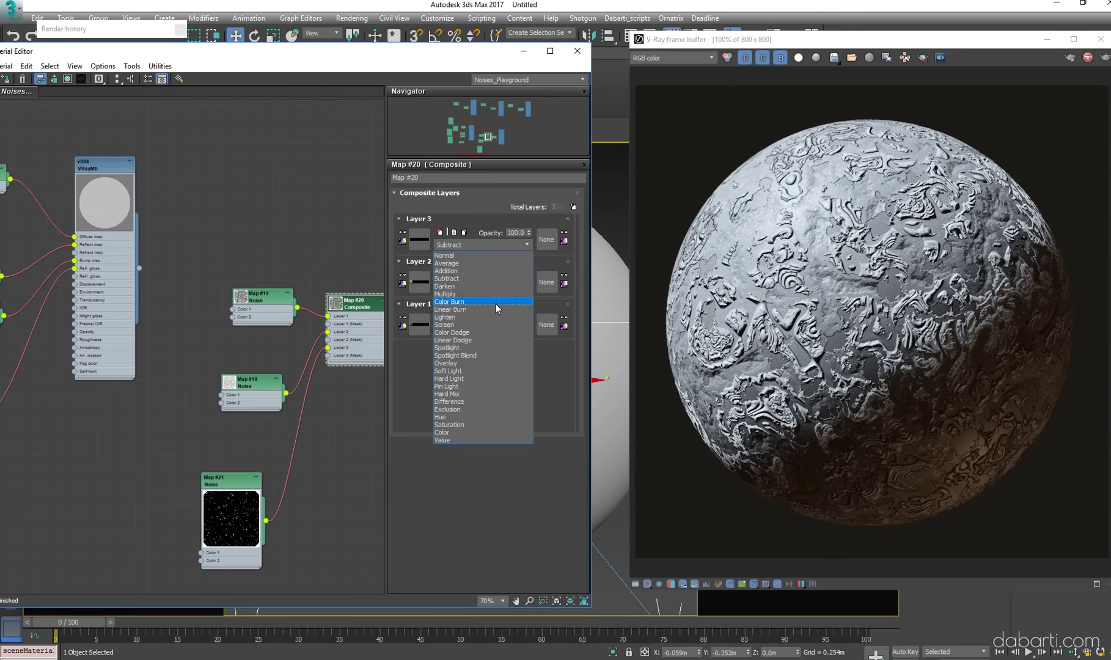
{"action": "left_click", "coordinate": [495, 304]}
{"action": "scroll", "coordinate": [485, 247], "scroll_direction": "down", "scroll_amount": 2}
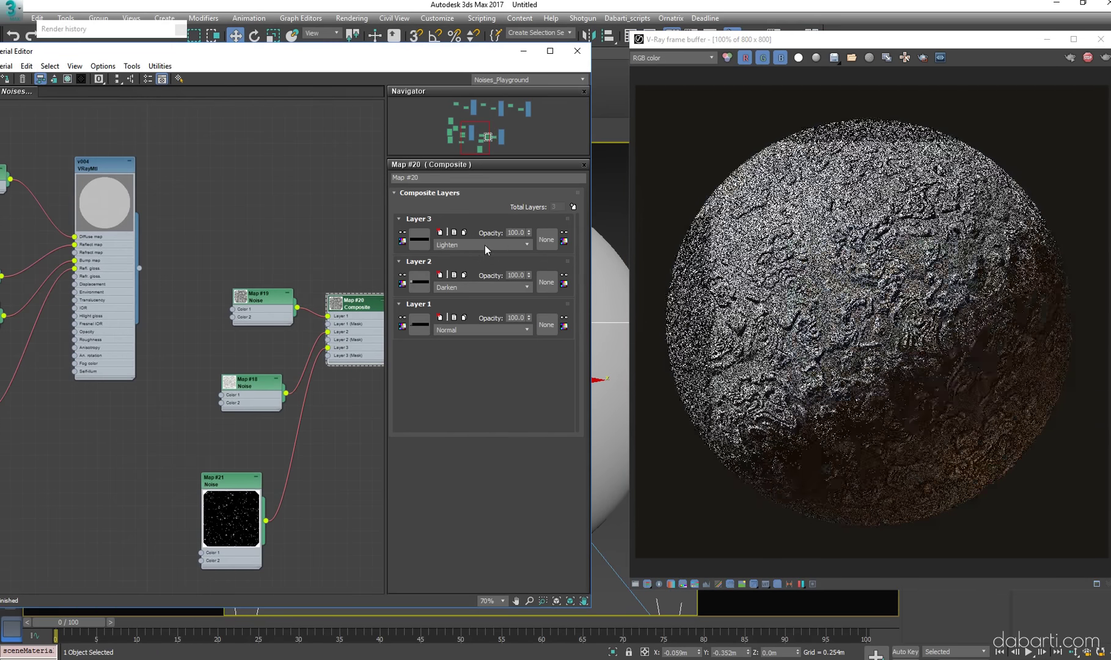
{"action": "scroll", "coordinate": [484, 245], "scroll_direction": "down", "scroll_amount": 1}
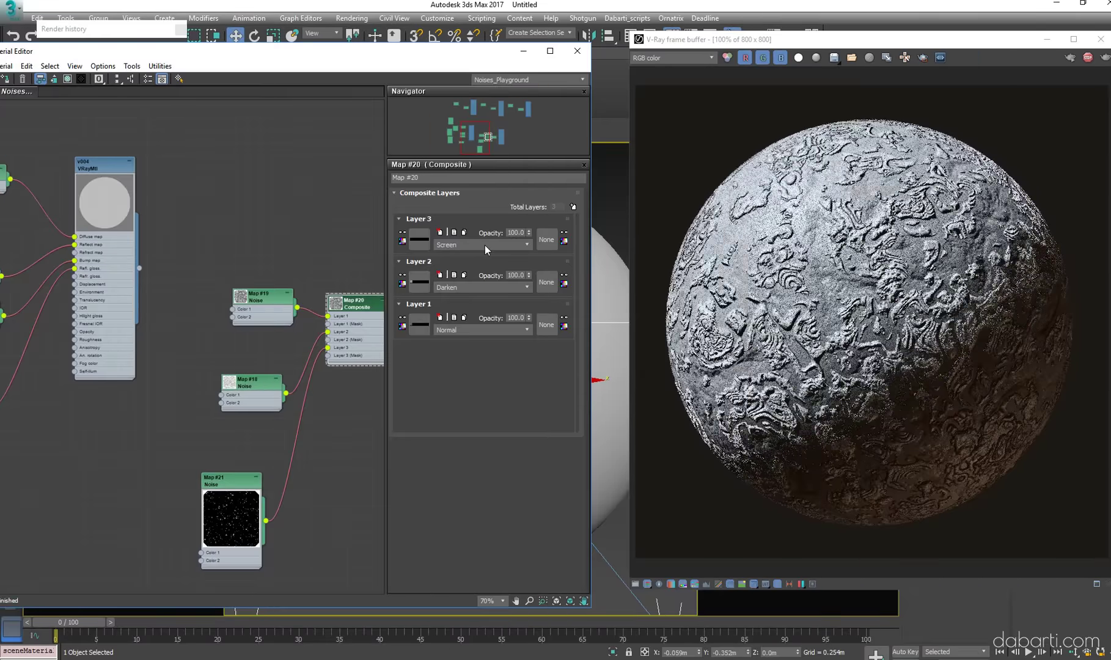
{"action": "scroll", "coordinate": [484, 245], "scroll_direction": "down", "scroll_amount": 1}
{"action": "scroll", "coordinate": [485, 245], "scroll_direction": "down", "scroll_amount": 2}
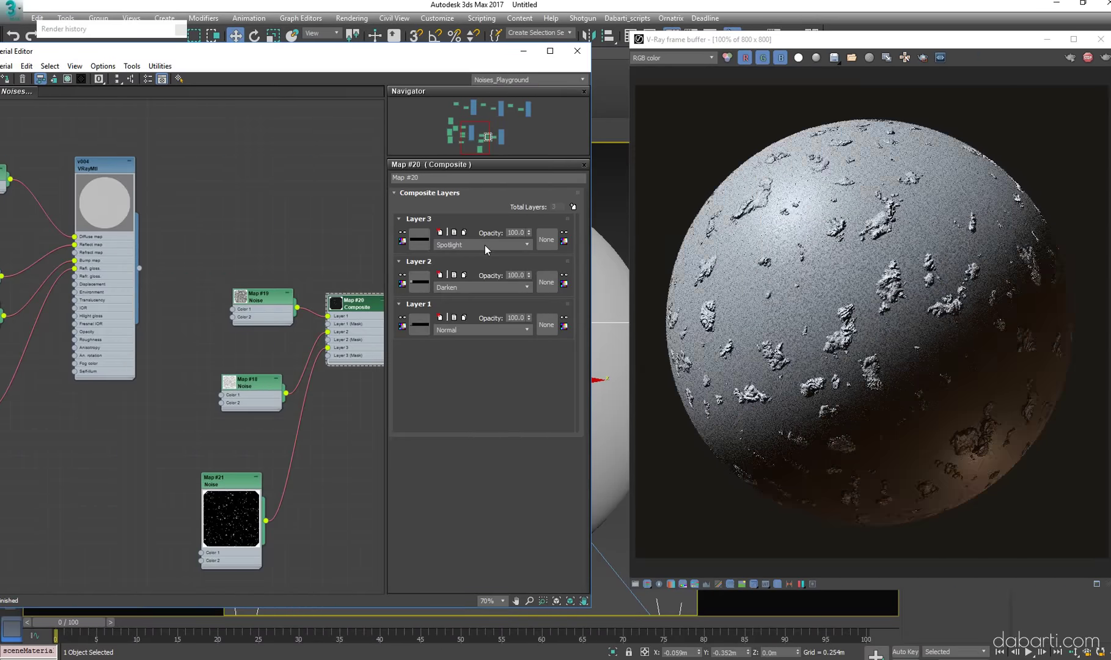
{"action": "scroll", "coordinate": [485, 245], "scroll_direction": "down", "scroll_amount": 1}
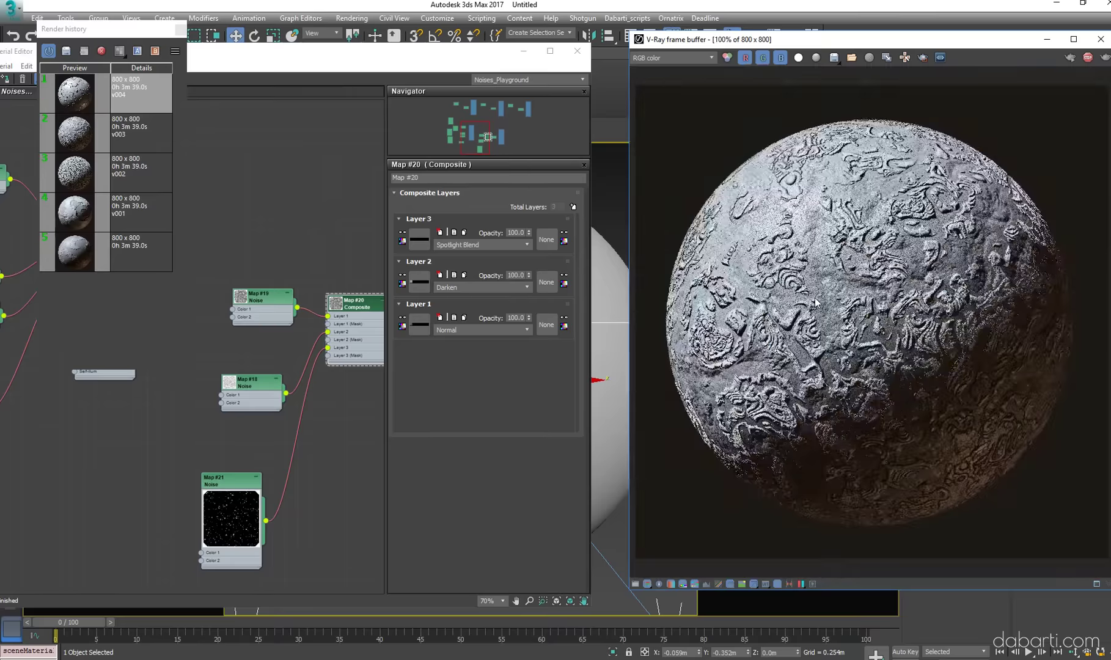
{"action": "left_click", "coordinate": [482, 246]}
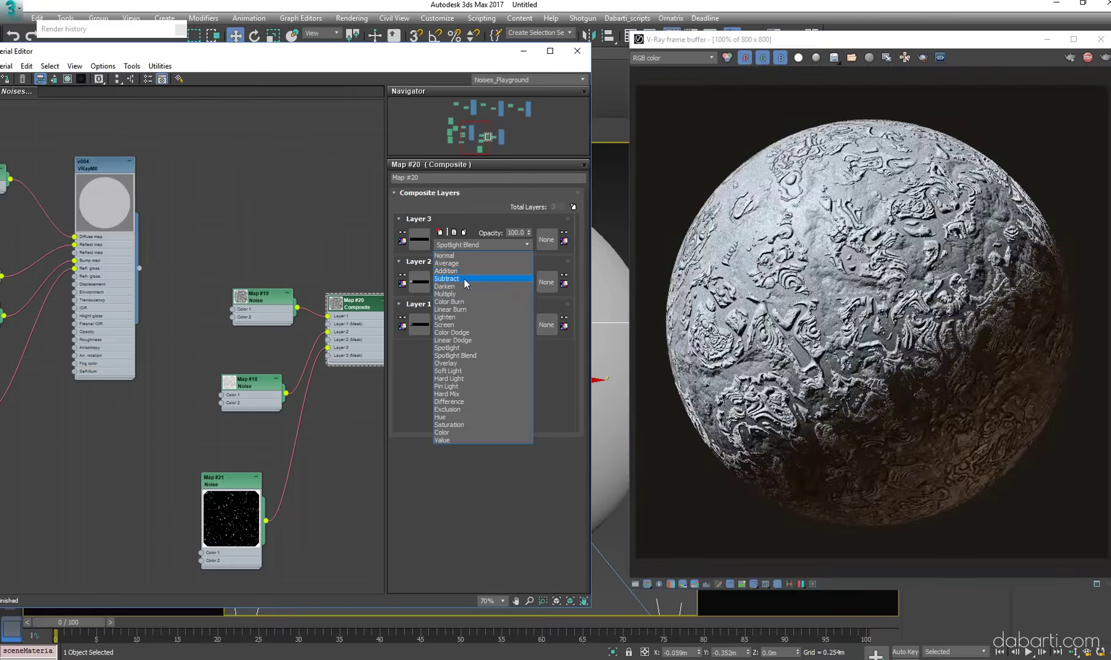
{"action": "left_click", "coordinate": [446, 263]}
{"action": "scroll", "coordinate": [885, 285], "scroll_direction": "up", "scroll_amount": 1}
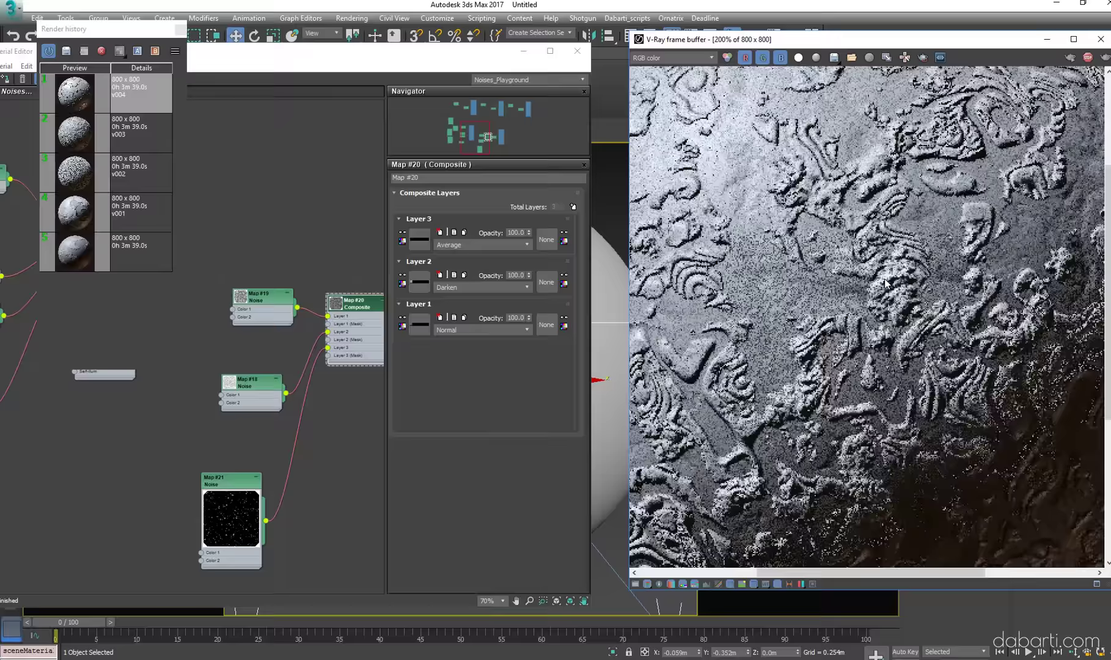
{"action": "scroll", "coordinate": [885, 284], "scroll_direction": "down", "scroll_amount": 1}
{"action": "double_click", "coordinate": [221, 489]}
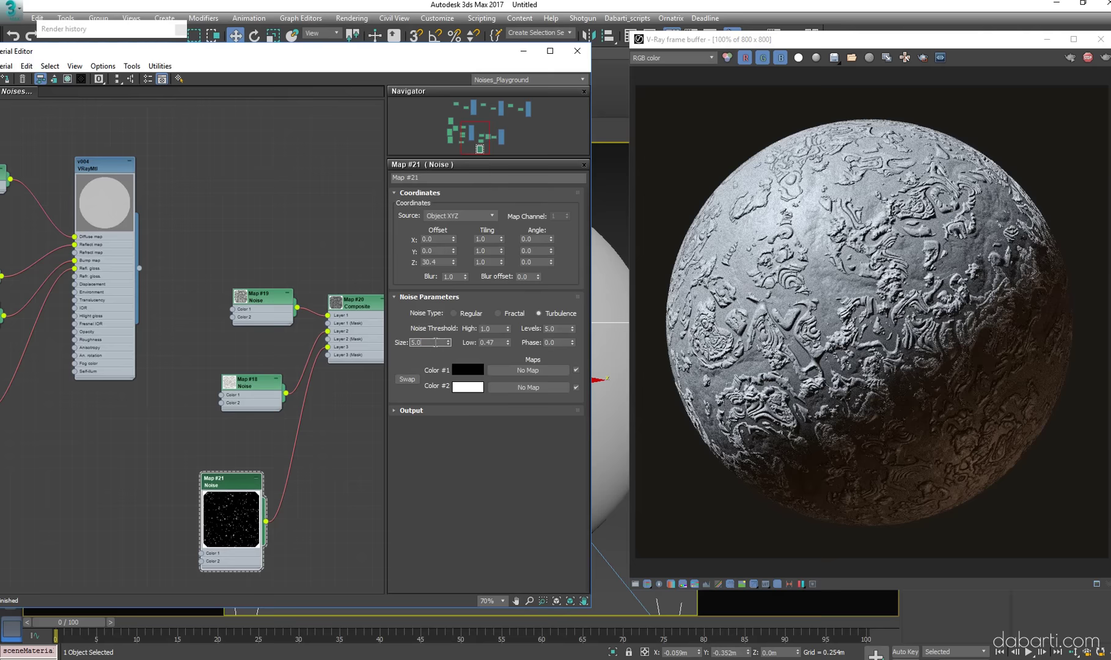
{"action": "type", "text": "15"}
Lower Map #21's Low threshold to 0.215 and adjust Map #19's noise size
{"action": "left_click_drag", "start_coordinate": [508, 340], "coordinate": [509, 348]}
{"action": "left_click", "coordinate": [936, 370]}
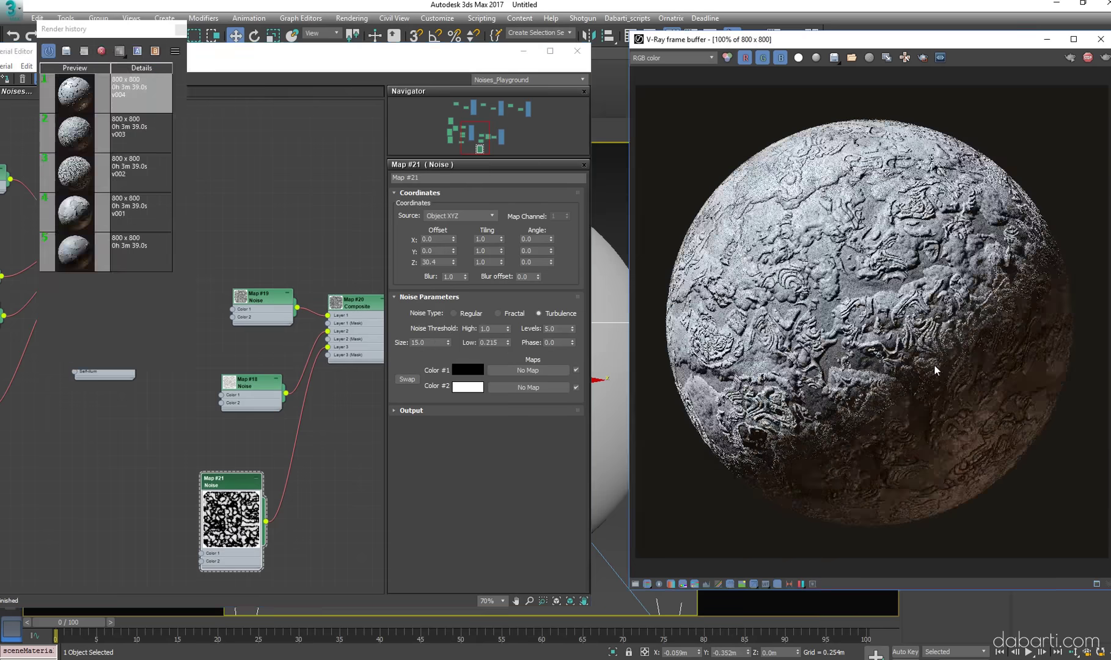
{"action": "left_click", "coordinate": [348, 471]}
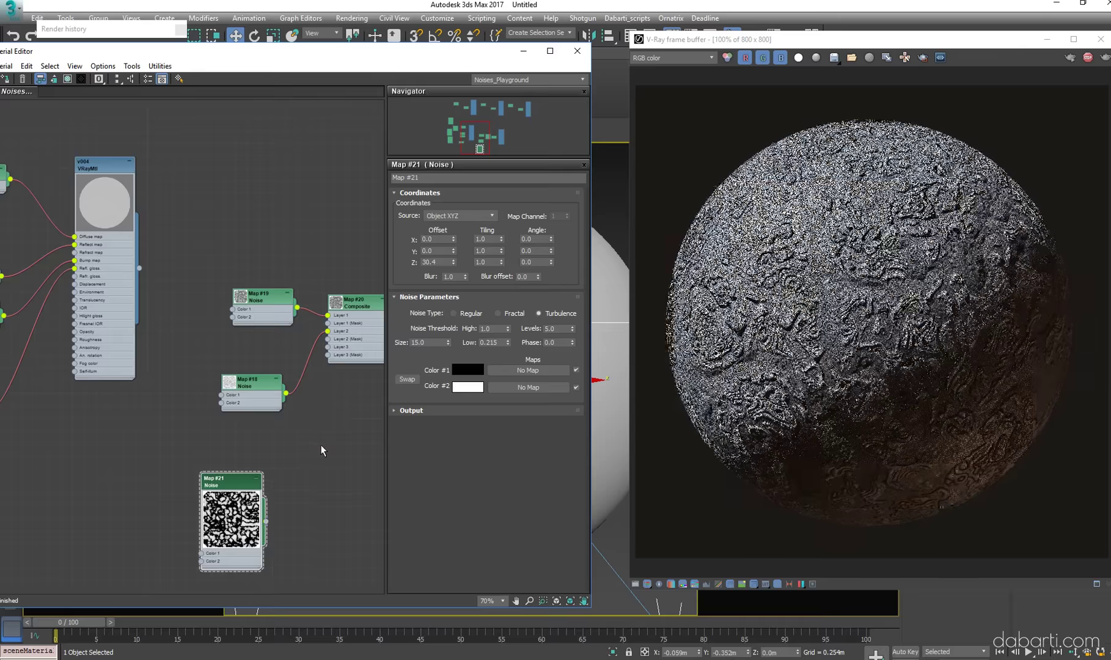
{"action": "middle_click_drag", "start_coordinate": [363, 458], "coordinate": [311, 454]}
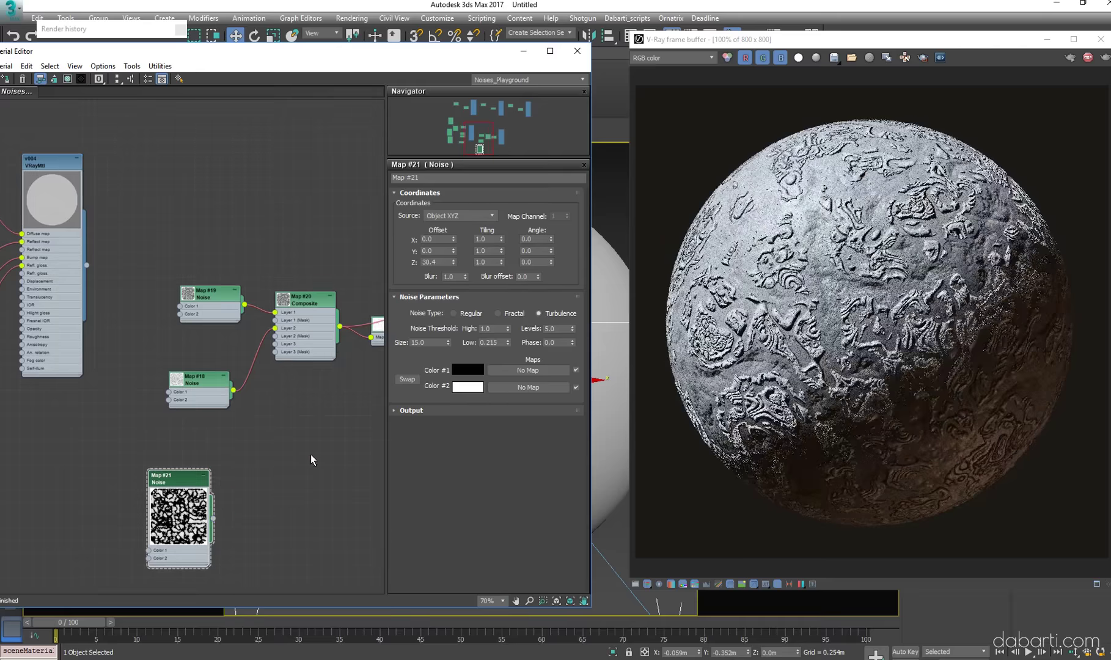
{"action": "double_click", "coordinate": [217, 304]}
{"action": "left_click_drag", "start_coordinate": [450, 326], "coordinate": [450, 343]}
Set Map #18's Noise Size to 10 with Regular type, and stack Map #18 below Map #19
{"action": "double_click", "coordinate": [196, 378]}
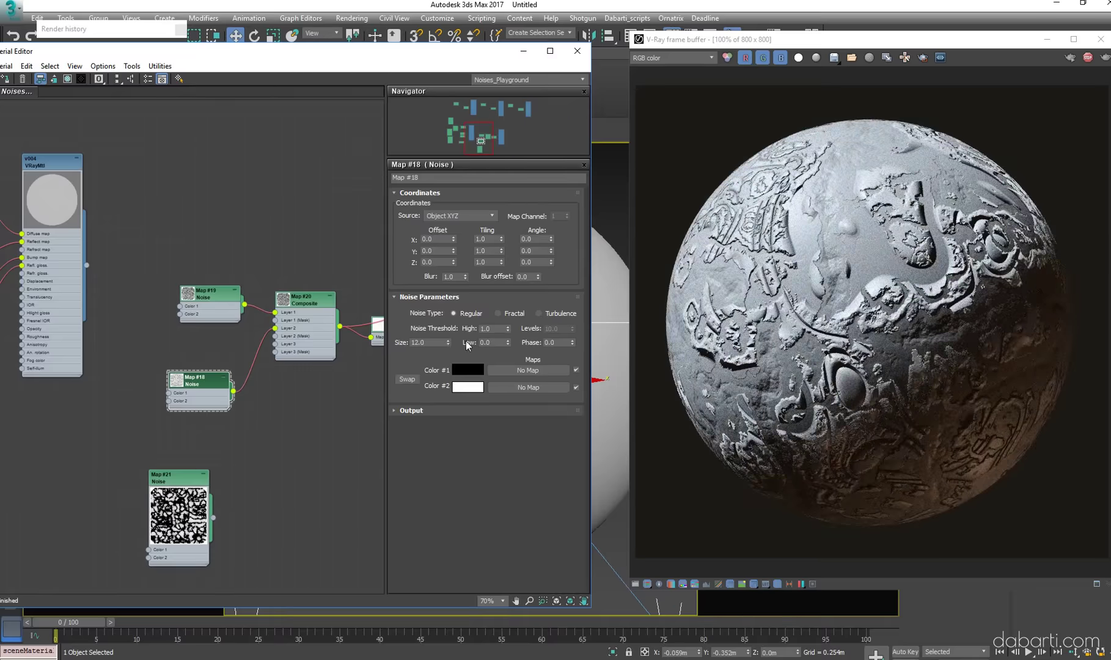
{"action": "type", "text": "10"}
{"action": "key", "text": "Return"}
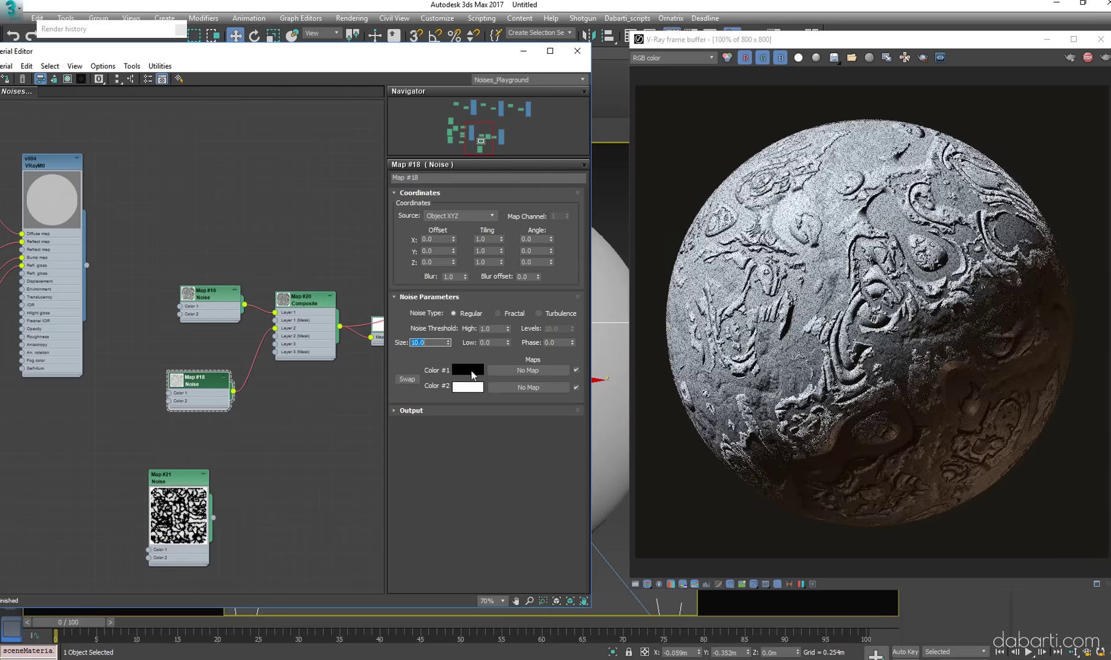
{"action": "left_click", "coordinate": [498, 313]}
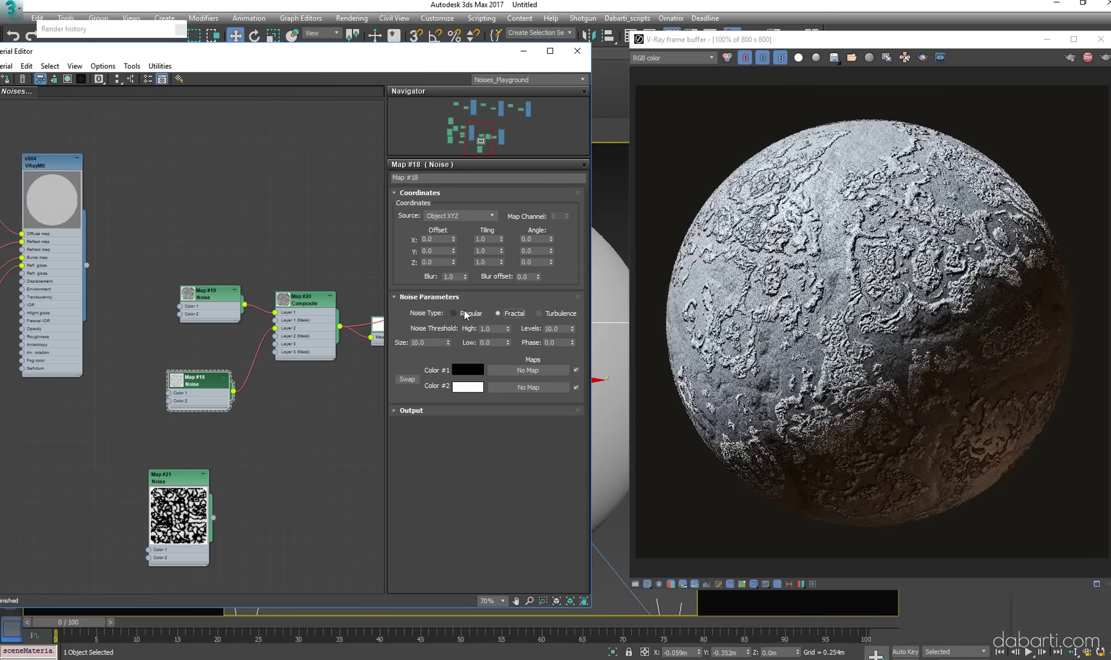
{"action": "left_click", "coordinate": [463, 312]}
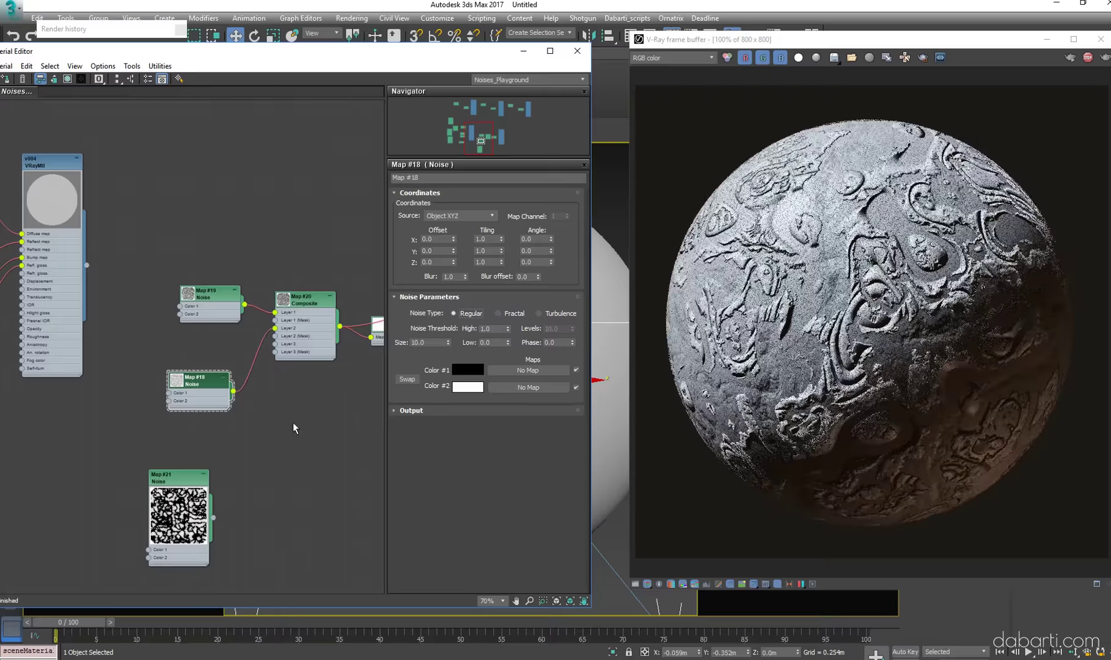
{"action": "left_click_drag", "start_coordinate": [217, 320], "coordinate": [197, 307]}
{"action": "left_click_drag", "start_coordinate": [199, 378], "coordinate": [199, 349]}
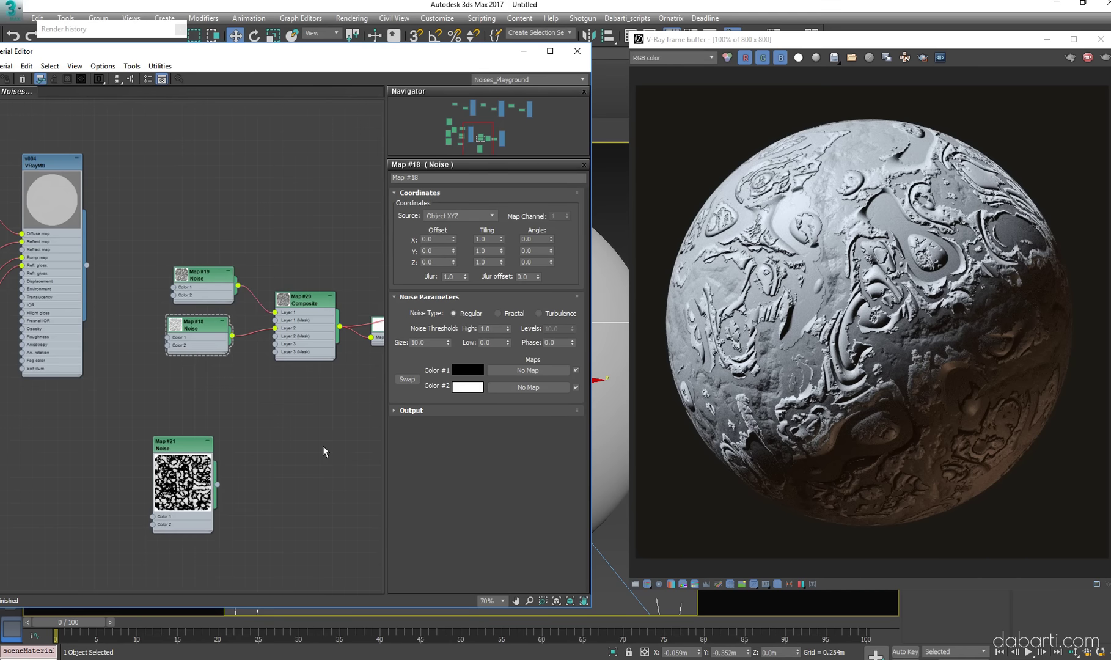
Set Map #19's noise Levels to 10
{"action": "right_click", "coordinate": [205, 281]}
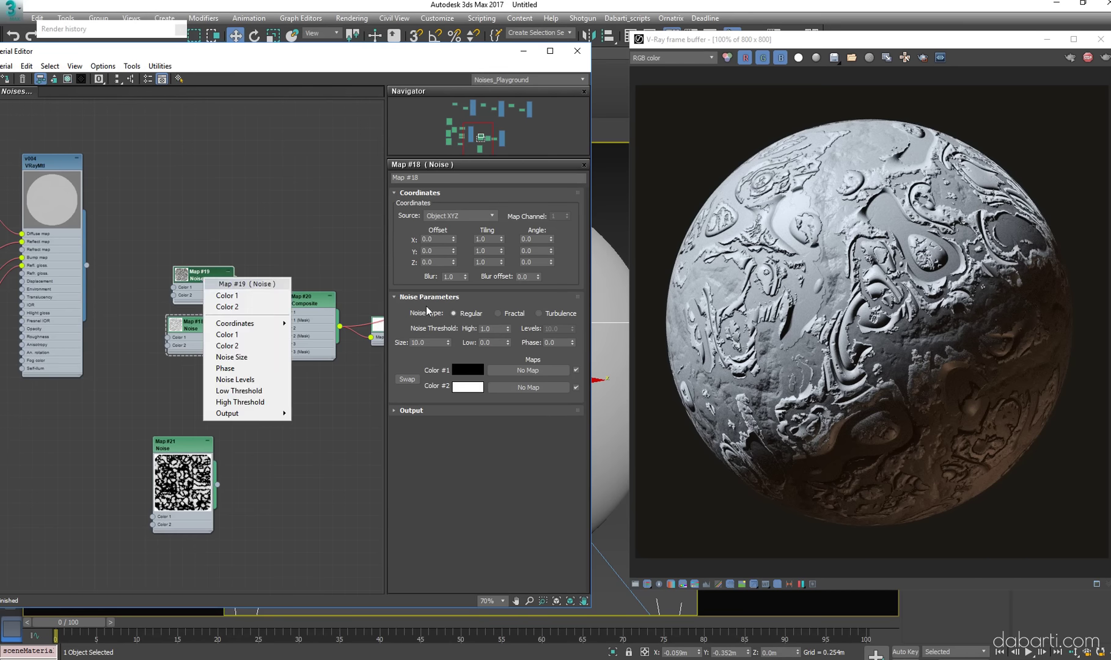
{"action": "left_click", "coordinate": [204, 278]}
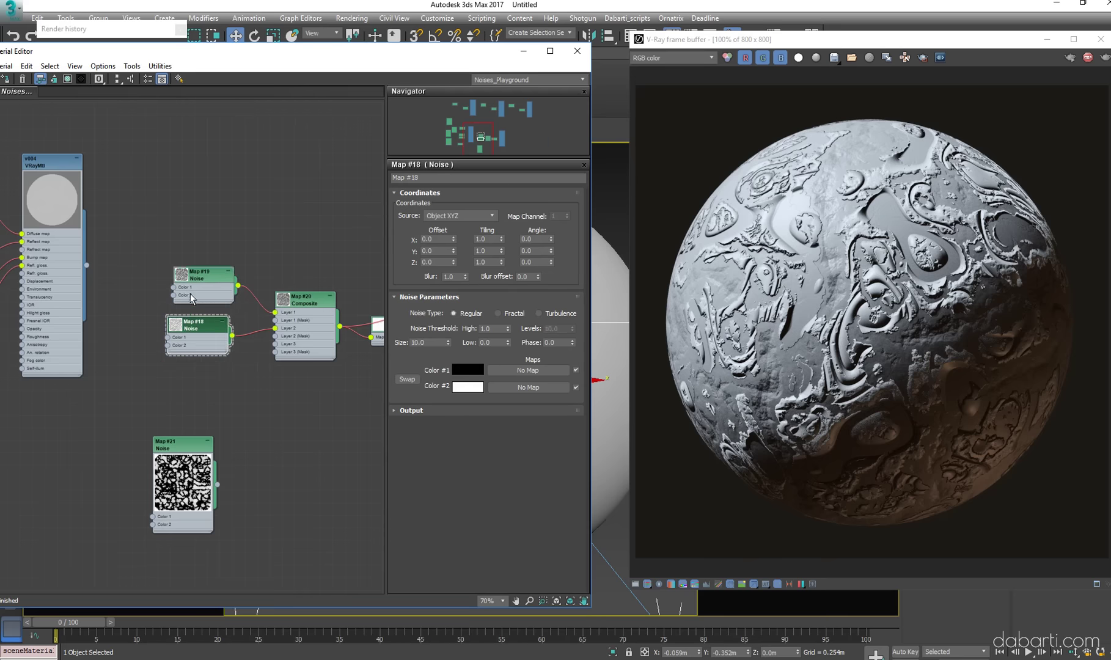
{"action": "left_click_drag", "start_coordinate": [574, 331], "coordinate": [574, 343]}
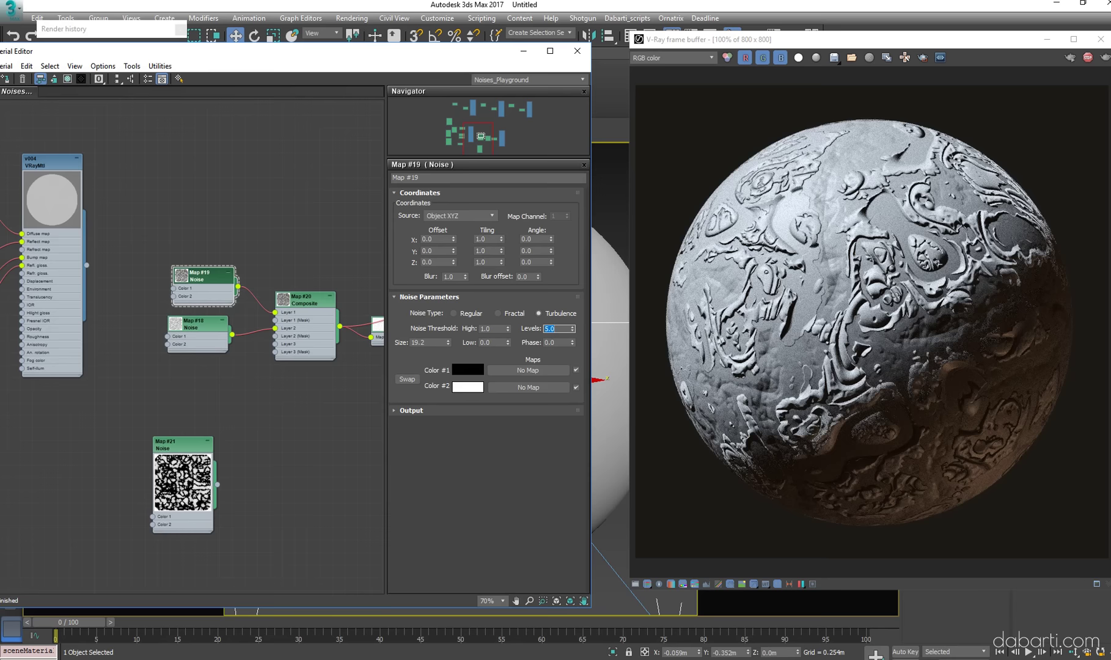
{"action": "type", "text": "10"}
{"action": "key", "text": "Return"}
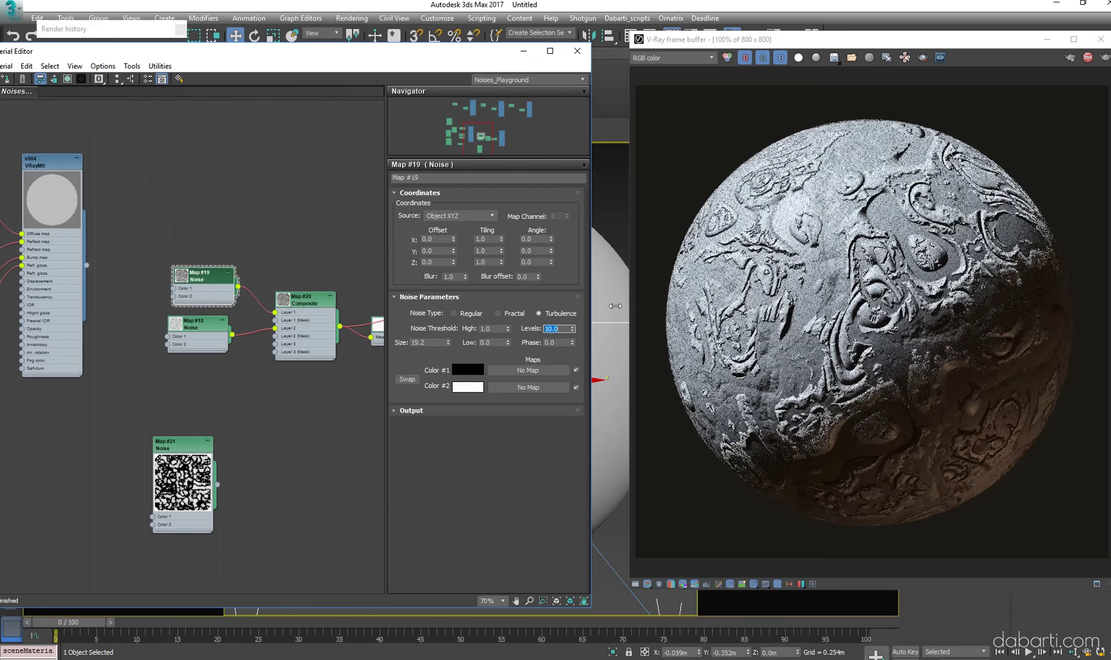
Enable Map #19's Output colour map and reshape its curve points into peaks
{"action": "left_click", "coordinate": [411, 410]}
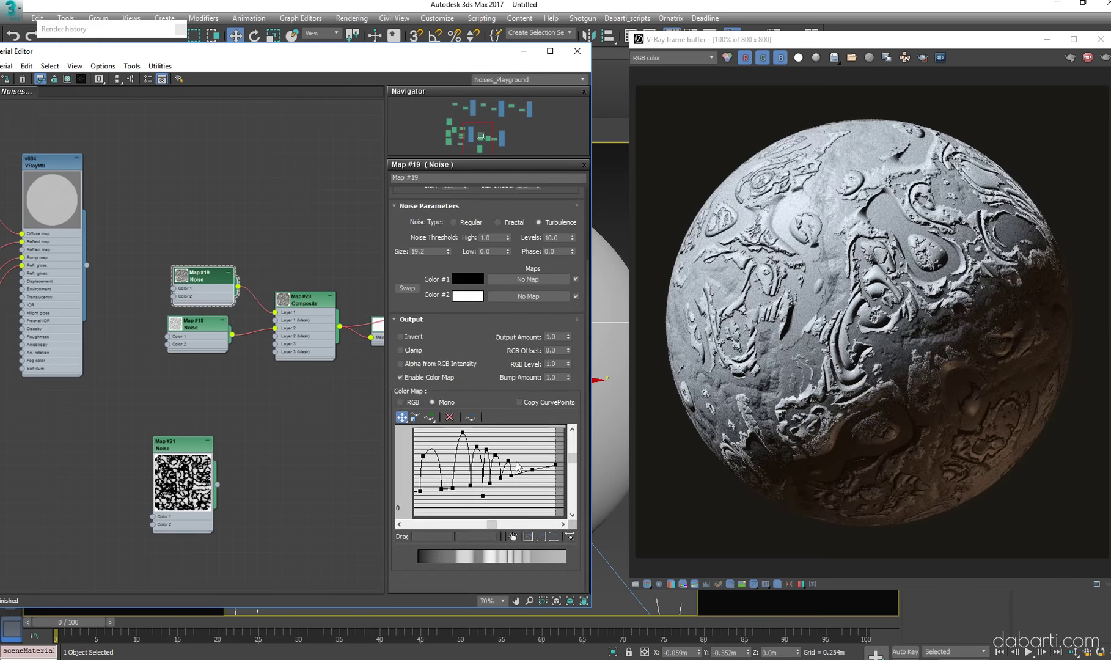
{"action": "left_click_drag", "start_coordinate": [508, 450], "coordinate": [508, 432]}
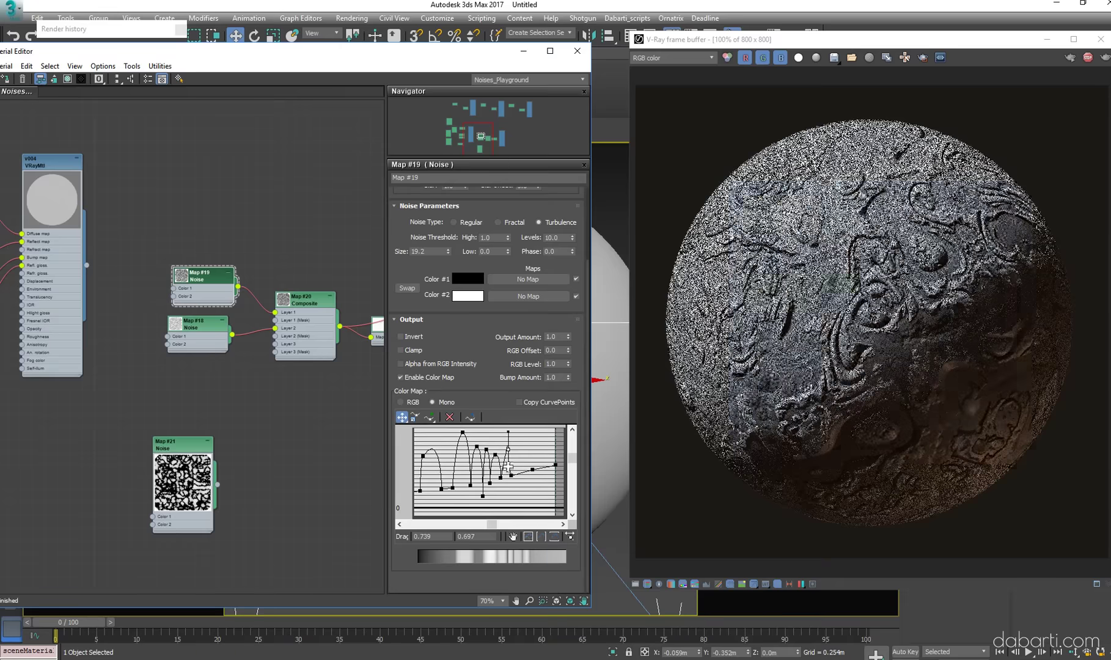
{"action": "key", "text": "ctrl+z"}
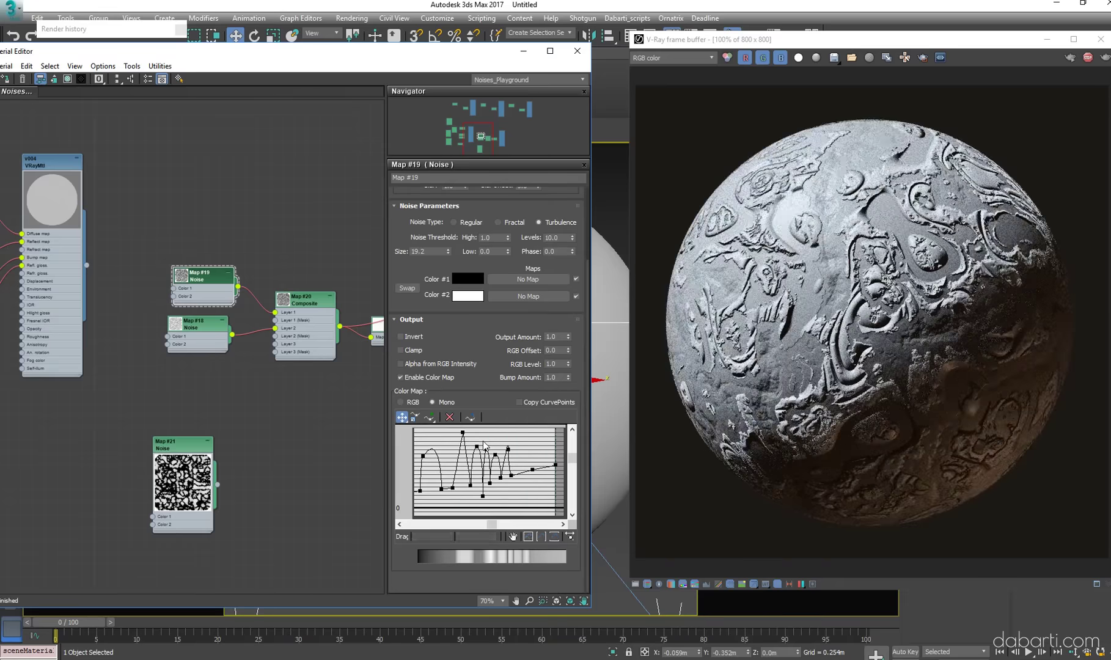
{"action": "left_click_drag", "start_coordinate": [489, 452], "coordinate": [493, 452]}
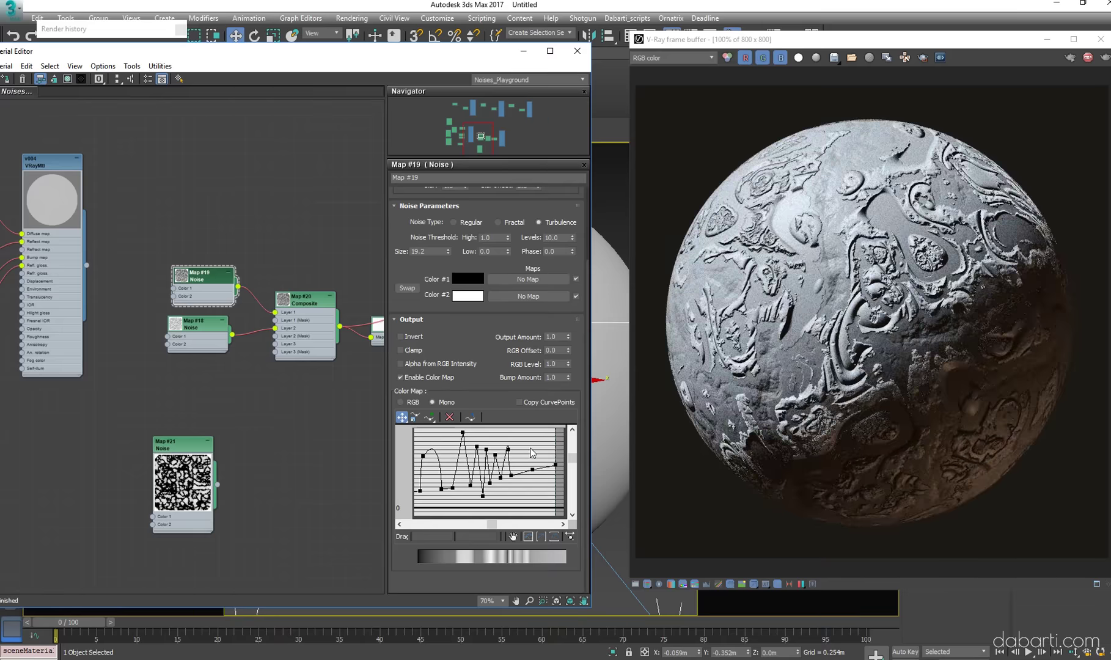
Delete the unused Map #21 Noise node
{"action": "scroll", "coordinate": [193, 431], "scroll_direction": "down", "scroll_amount": 3}
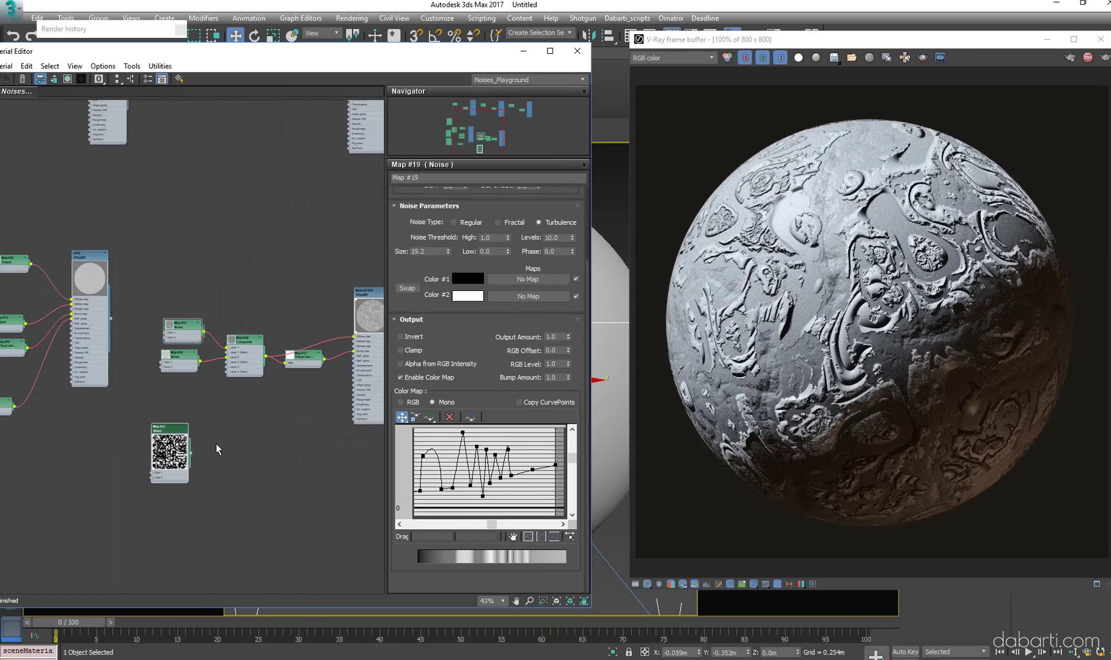
{"action": "left_click", "coordinate": [174, 453]}
{"action": "key", "text": "Delete"}
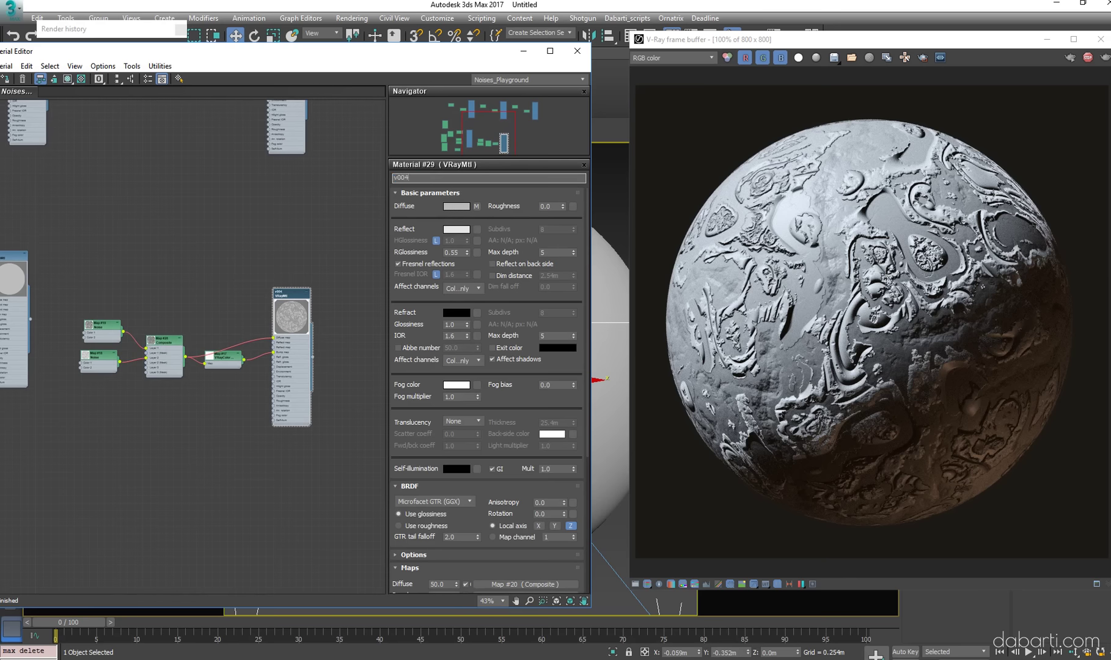
{"action": "type", "text": "5"}
{"action": "middle_click_drag", "start_coordinate": [292, 298], "coordinate": [249, 282]}
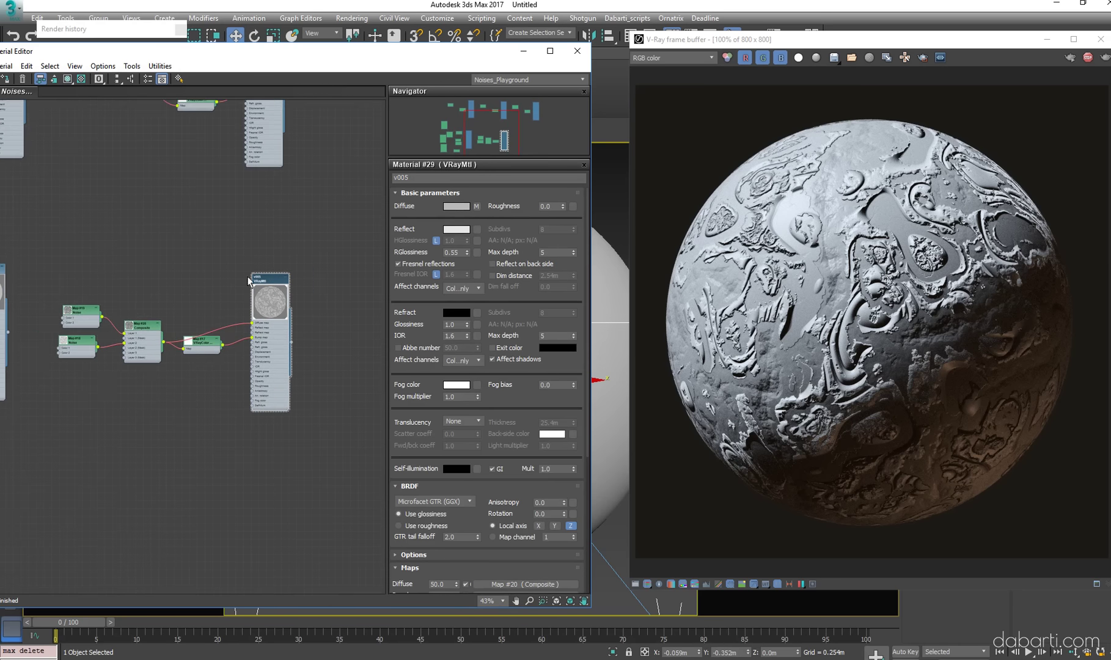
Save the current render to the history with the note 'v005'
{"action": "left_click", "coordinate": [799, 216]}
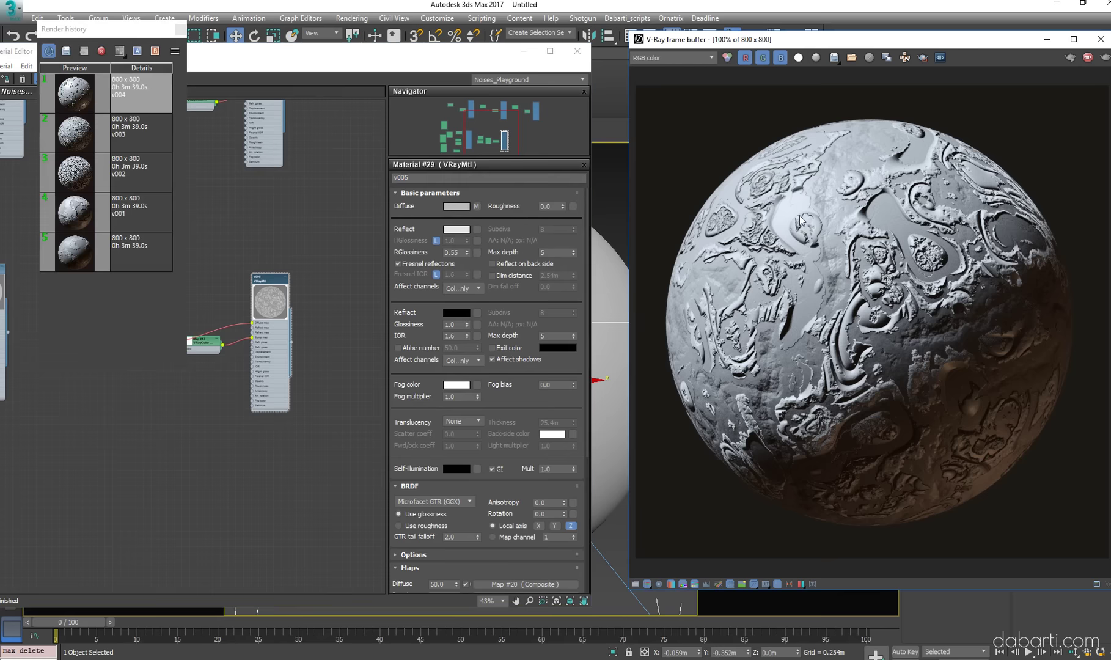
{"action": "left_click", "coordinate": [51, 51]}
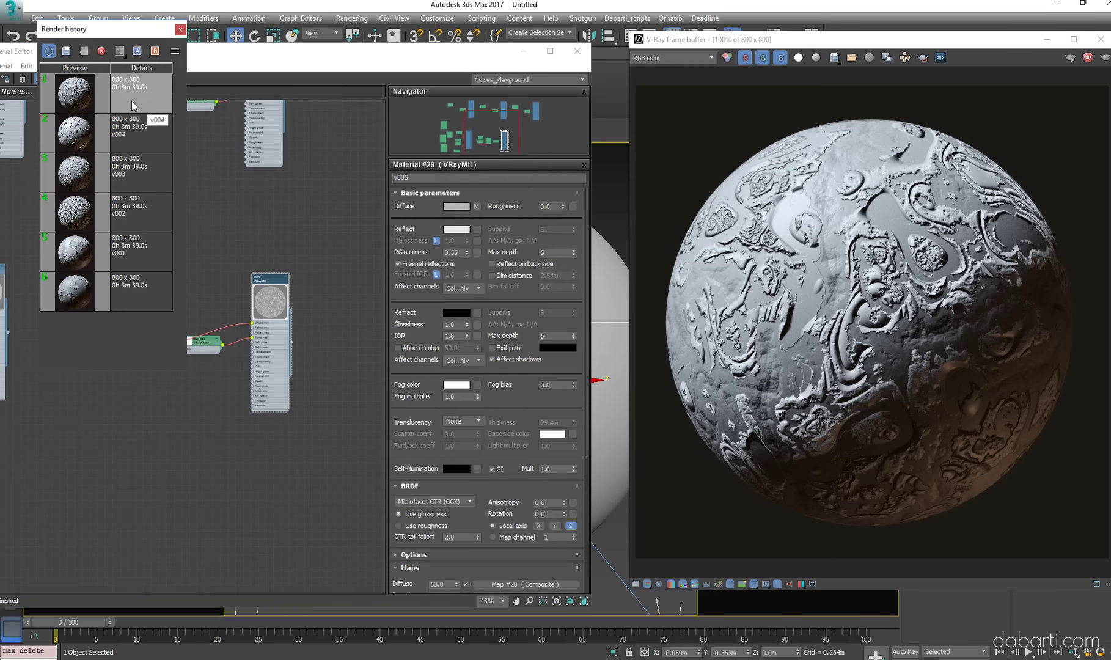
{"action": "type", "text": "v005"}
{"action": "left_click", "coordinate": [280, 208]}
Stop the render and remove the stopped and extra entries from the render history
{"action": "left_click", "coordinate": [1089, 61]}
{"action": "double_click", "coordinate": [146, 256]}
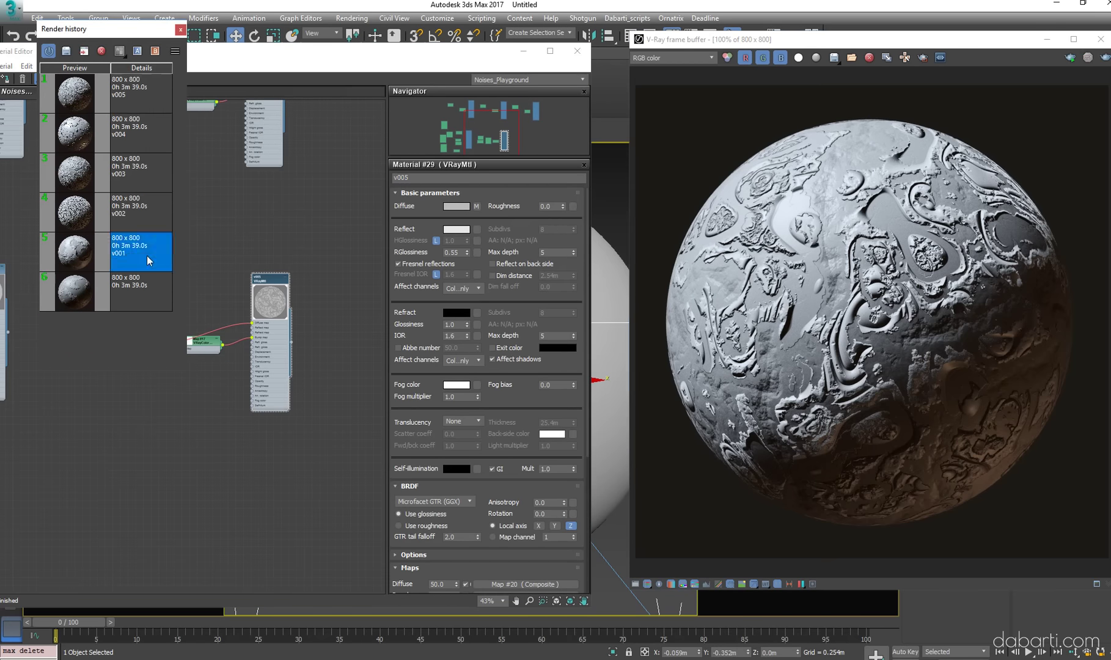
{"action": "left_click", "coordinate": [140, 91]}
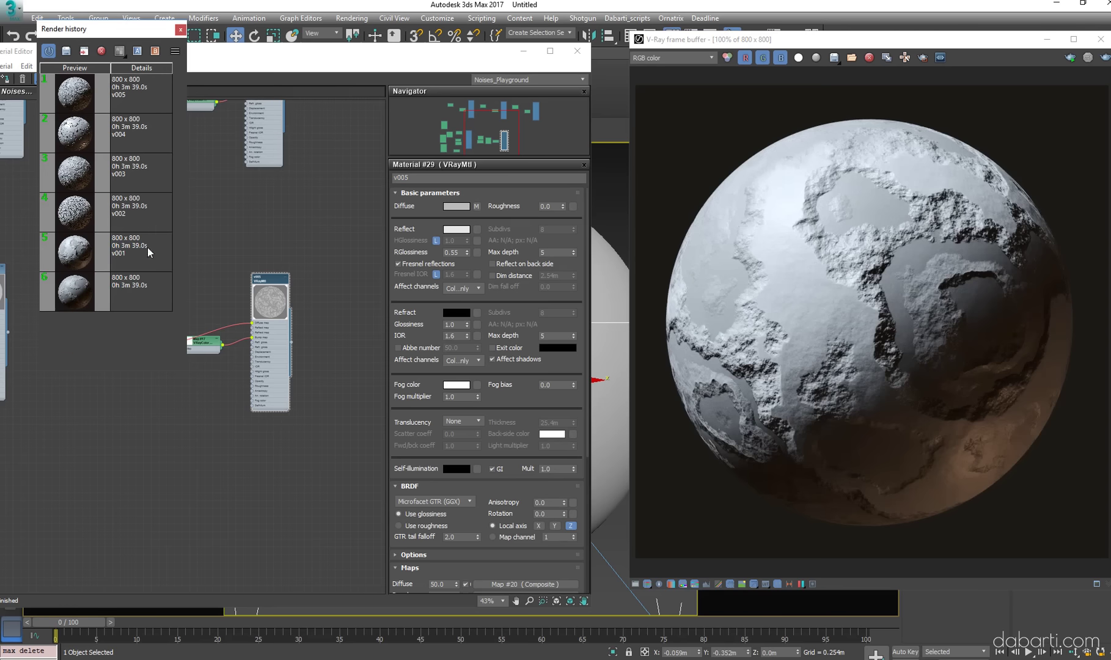
{"action": "left_click", "coordinate": [102, 51]}
{"action": "double_click", "coordinate": [127, 290]}
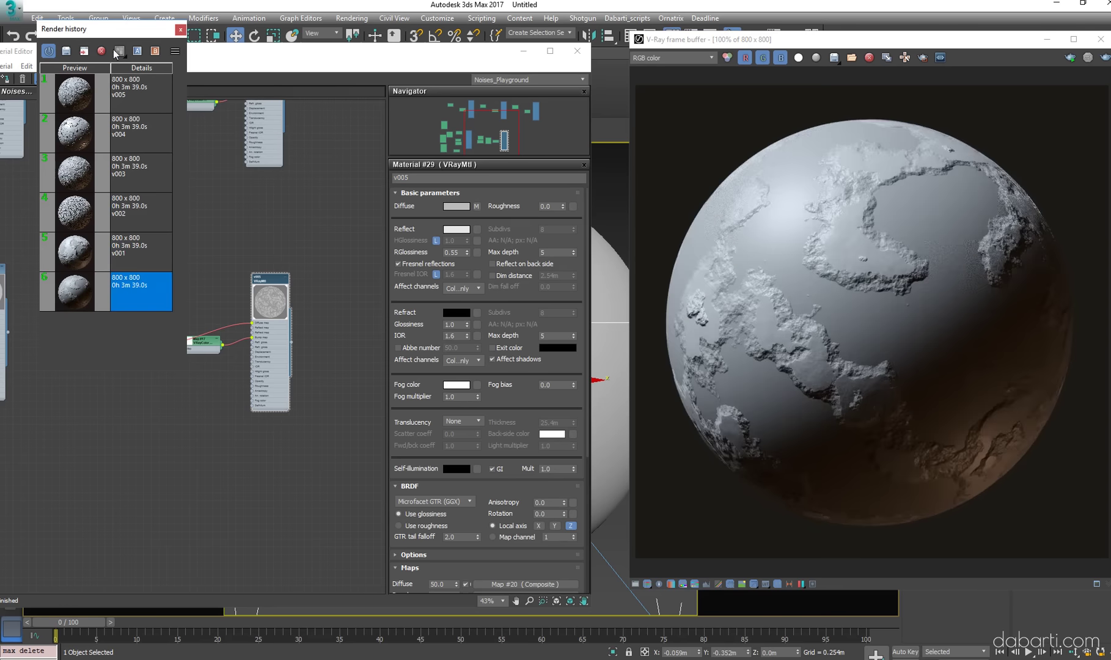
{"action": "left_click", "coordinate": [102, 50]}
{"action": "double_click", "coordinate": [138, 249]}
Compare the v002, v003 and v004 renders, then start a new render with Shift+Q
{"action": "left_click", "coordinate": [139, 212]}
{"action": "left_click", "coordinate": [142, 175]}
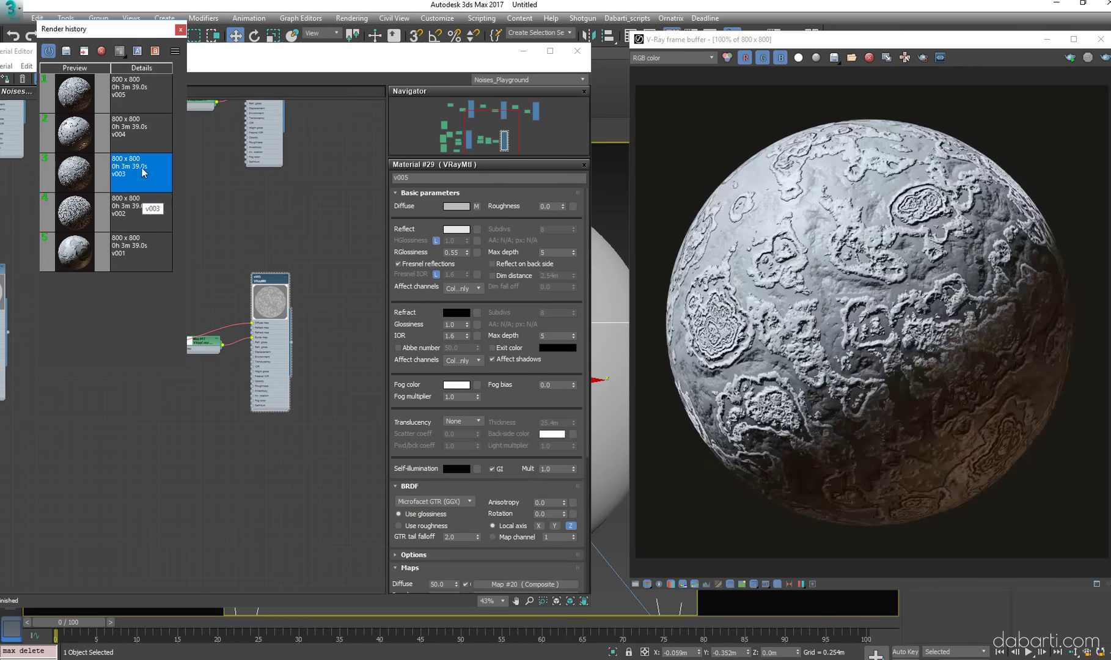
{"action": "left_click", "coordinate": [138, 136]}
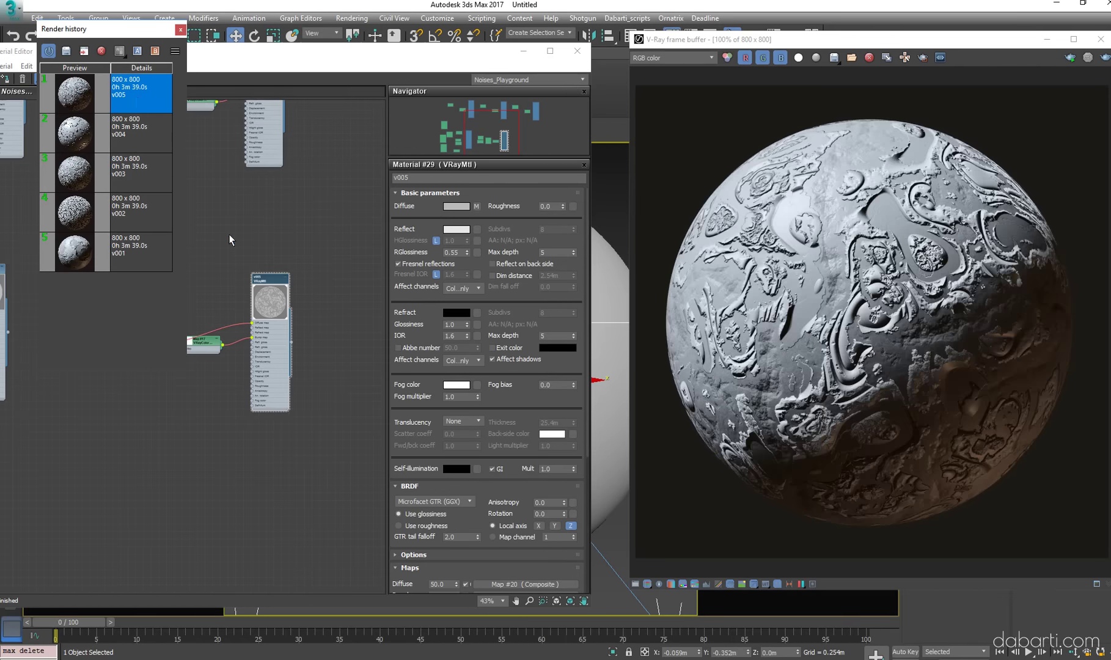
{"action": "key", "text": "shift+q"}
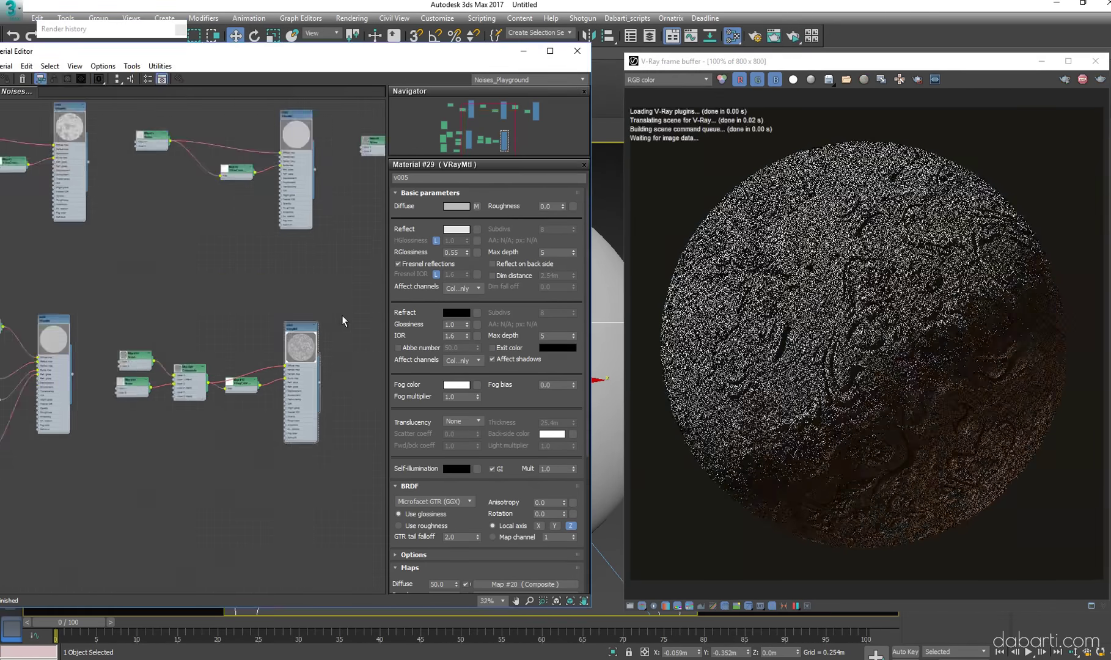
Delete the Map #25 Noise node from the Composite
{"action": "mouse_move", "coordinate": [299, 299]}
{"action": "middle_mouse_down"}
{"action": "mouse_move", "coordinate": [279, 278]}
{"action": "mouse_move", "coordinate": [252, 325]}
{"action": "middle_mouse_up"}
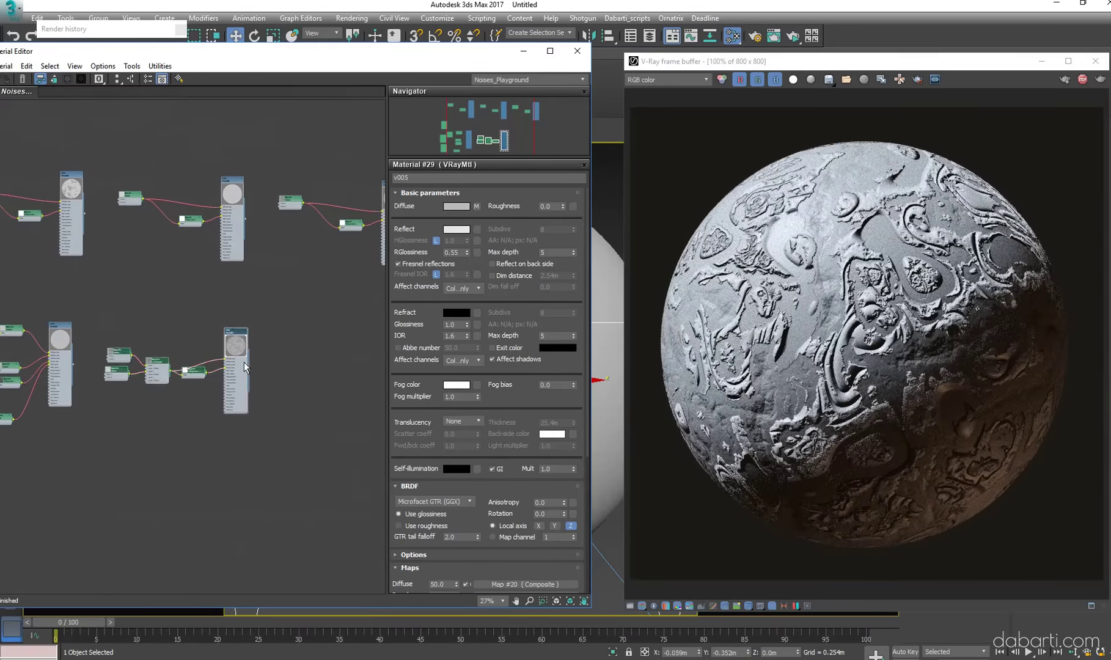
{"action": "scroll", "coordinate": [244, 367], "scroll_direction": "up", "scroll_amount": 3}
{"action": "scroll", "coordinate": [234, 372], "scroll_direction": "up", "scroll_amount": 3}
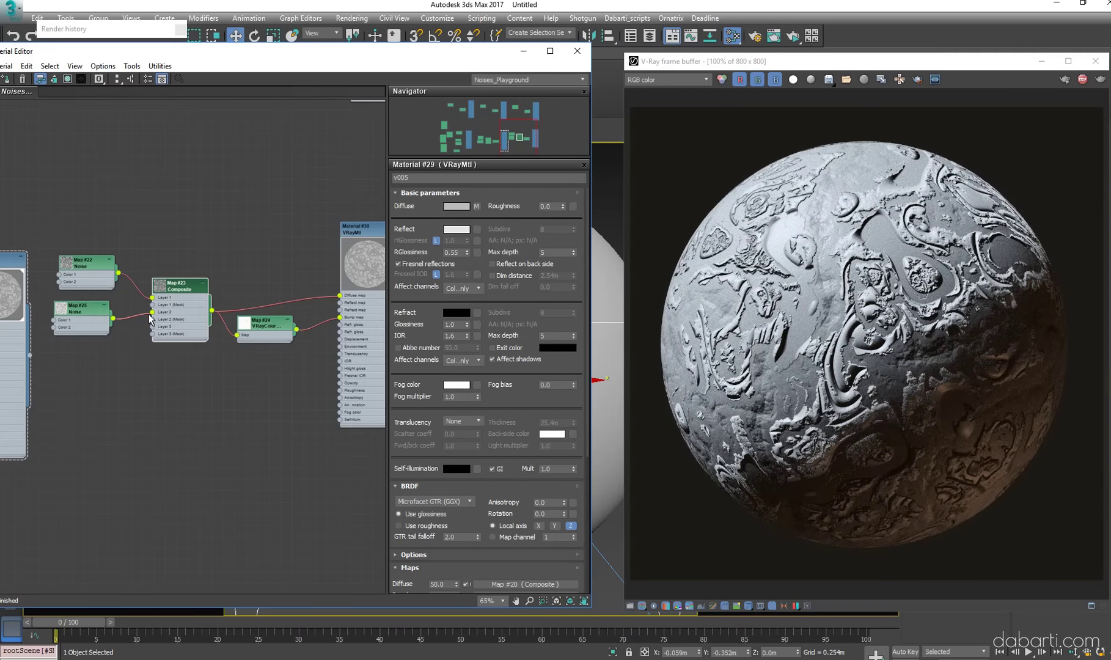
{"action": "key", "text": "Delete"}
Simplify Map #22's Output curve by deleting points and lowering the rest into a narrow peak
{"action": "middle_click_drag", "start_coordinate": [202, 289], "coordinate": [116, 292]}
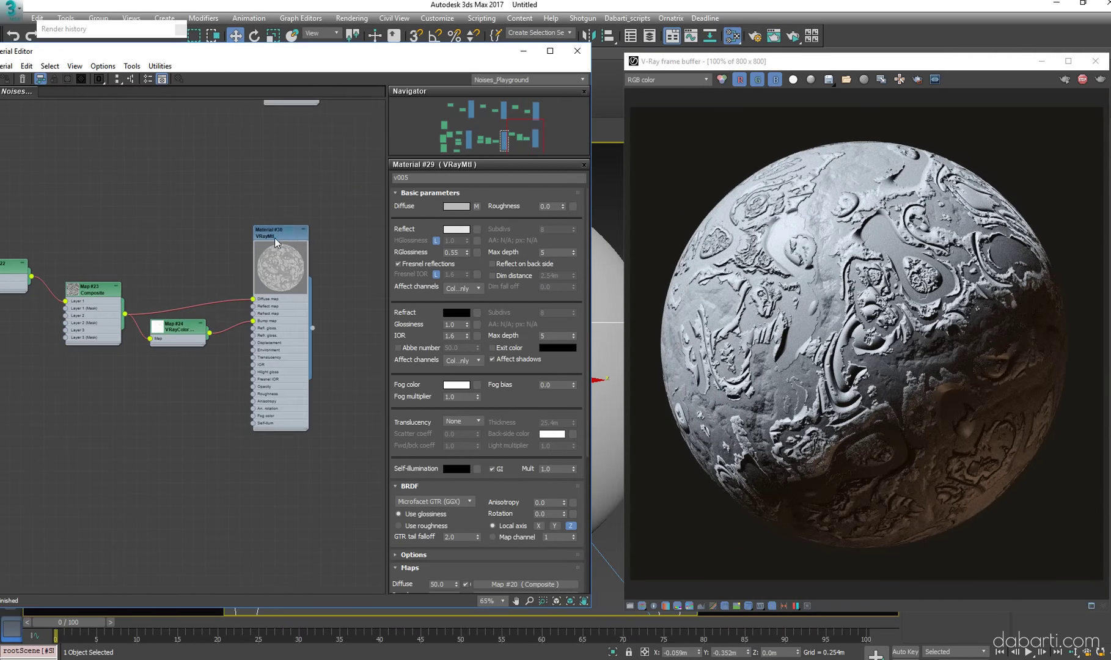
{"action": "left_click_drag", "start_coordinate": [34, 59], "coordinate": [57, 53]}
{"action": "middle_click_drag", "start_coordinate": [122, 123], "coordinate": [151, 116]}
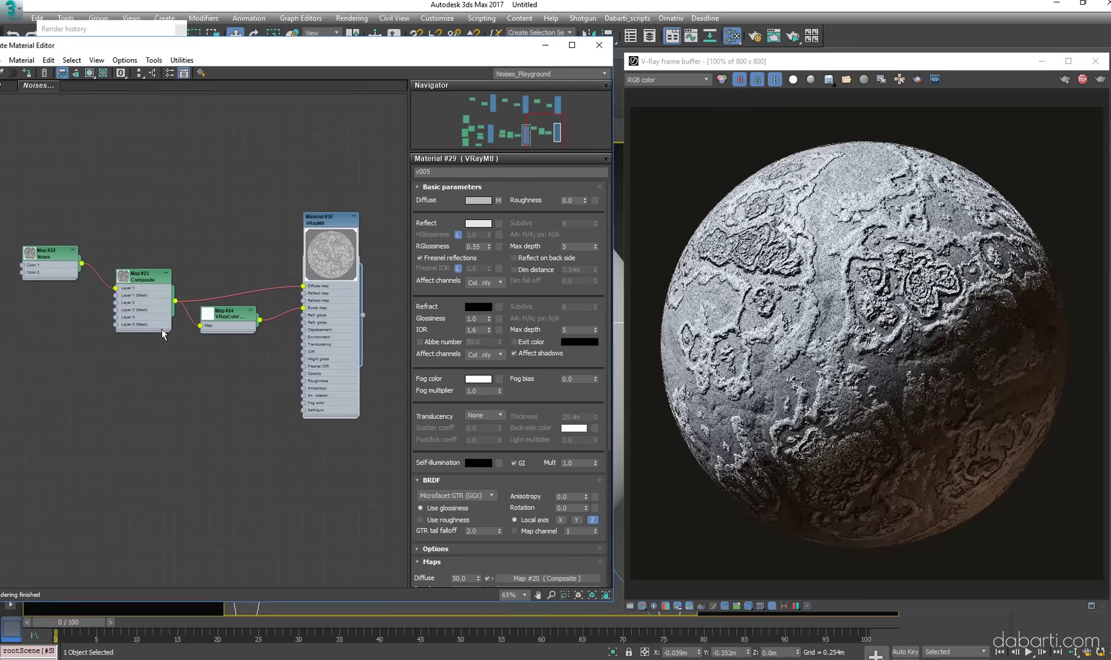
{"action": "double_click", "coordinate": [51, 253]}
{"action": "left_click", "coordinate": [432, 404]}
{"action": "scroll", "coordinate": [465, 480], "scroll_direction": "down", "scroll_amount": 3}
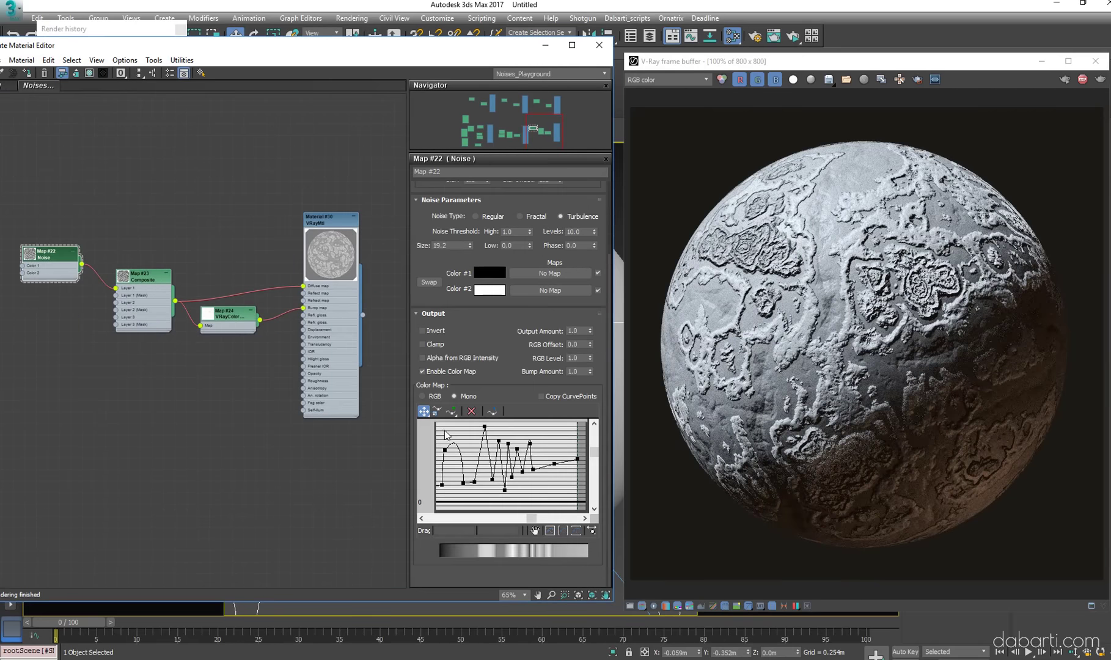
{"action": "key", "text": "Delete"}
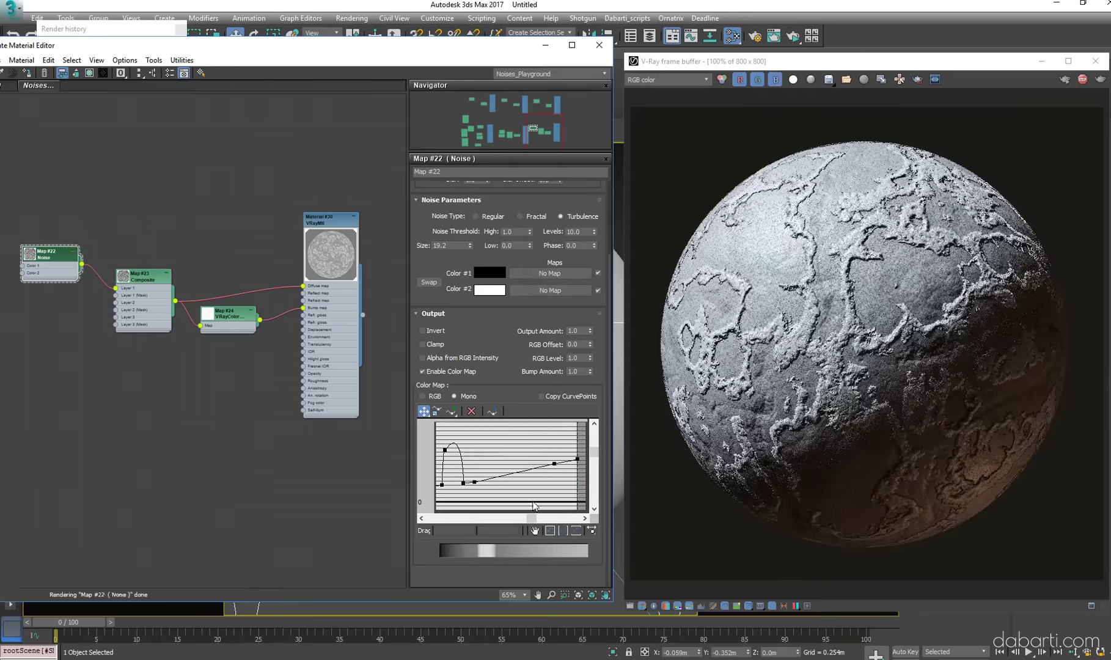
{"action": "left_click_drag", "start_coordinate": [554, 464], "coordinate": [473, 461]}
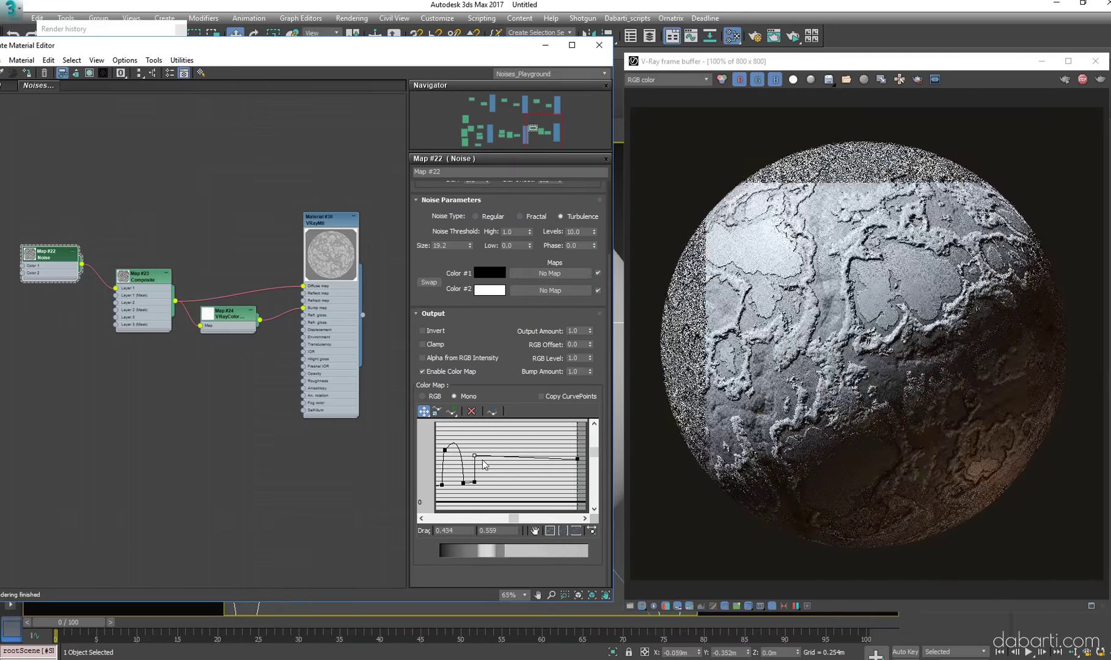
{"action": "middle_click_drag", "start_coordinate": [448, 492], "coordinate": [504, 447]}
{"action": "mouse_move", "coordinate": [489, 474]}
{"action": "left_mouse_down"}
{"action": "mouse_move", "coordinate": [492, 488]}
{"action": "mouse_move", "coordinate": [481, 486]}
{"action": "left_mouse_up"}
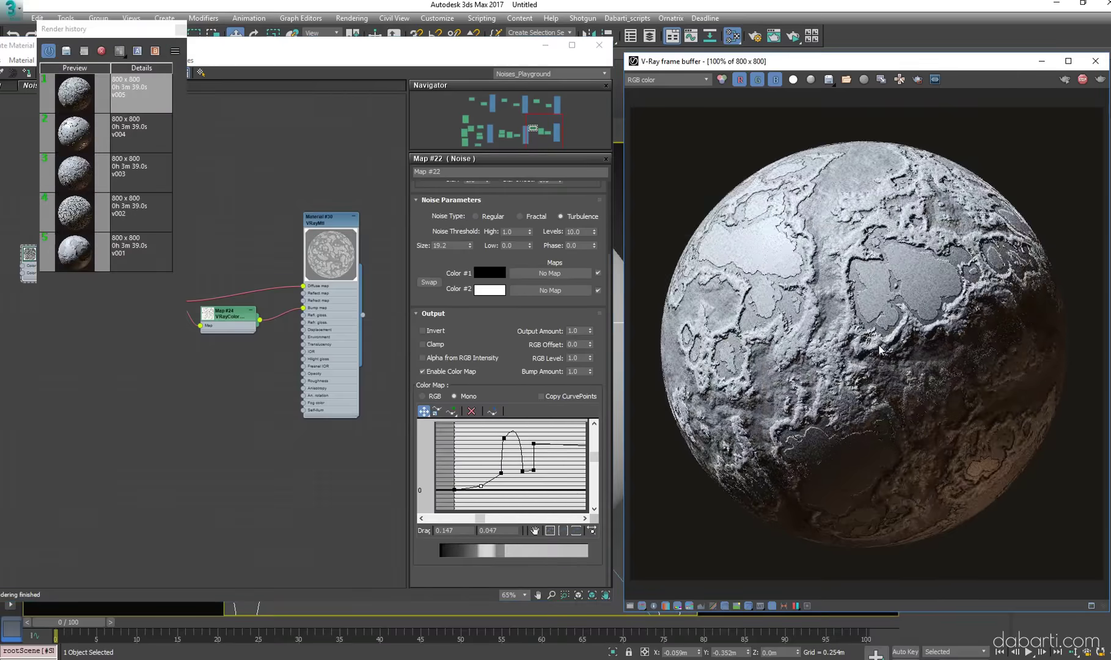
{"action": "left_click", "coordinate": [249, 413]}
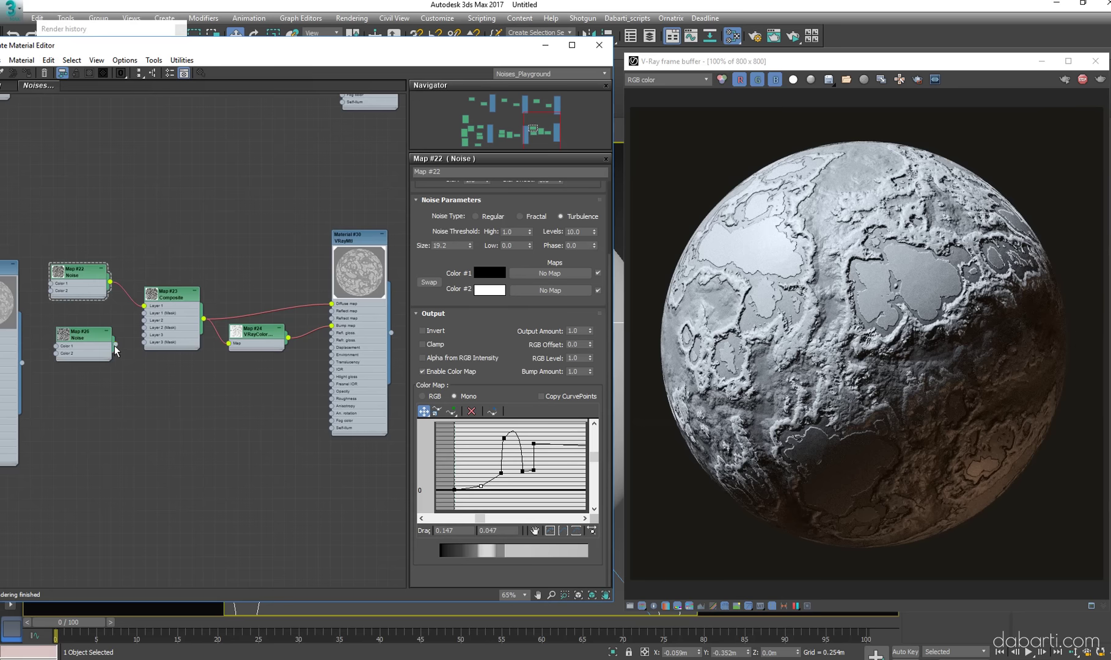
Set Layer 3 of the Map #23 Composite to the Multiply blend mode
{"action": "double_click", "coordinate": [171, 295]}
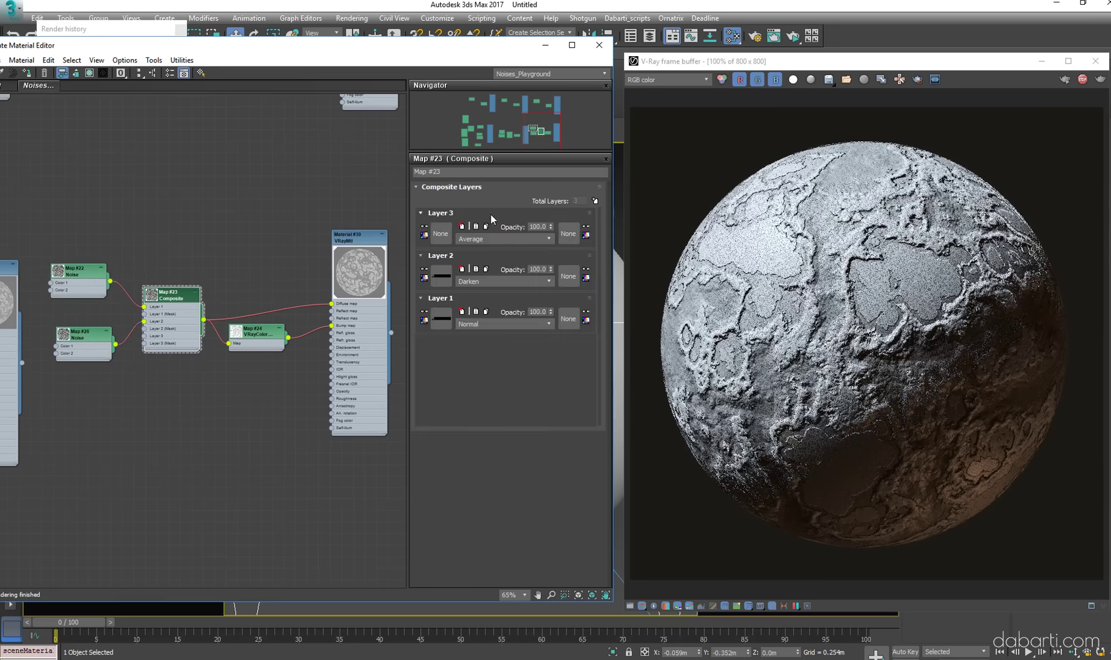
{"action": "left_click", "coordinate": [488, 242]}
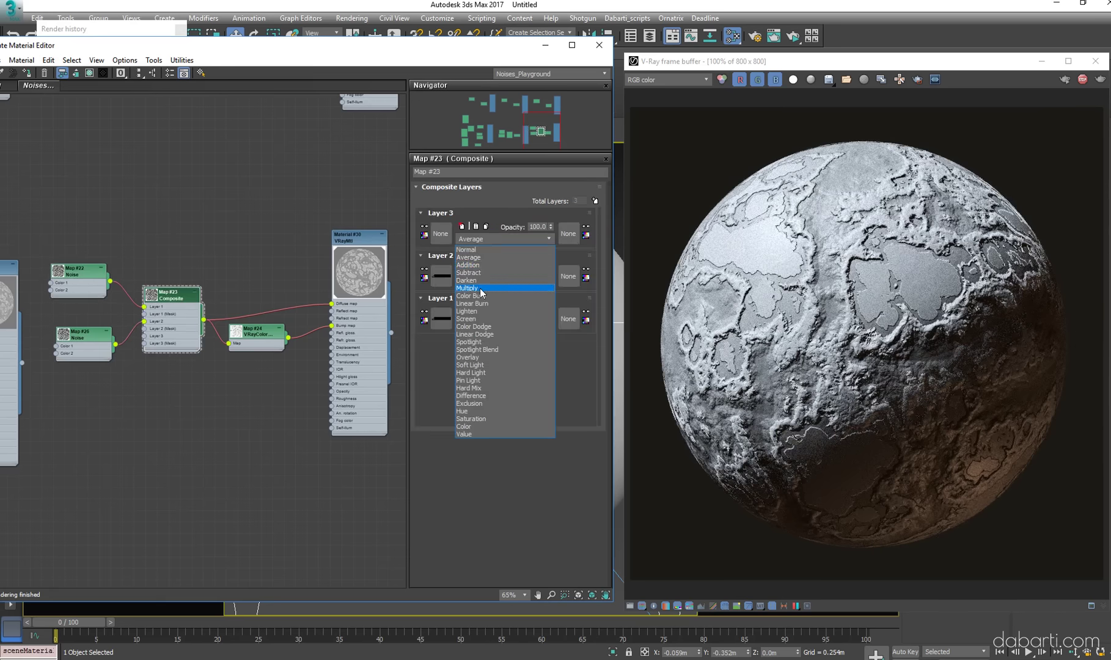
{"action": "left_click", "coordinate": [480, 289]}
Shift the Color Map curve points of Map #26 Noise's Output to the right
{"action": "double_click", "coordinate": [86, 338]}
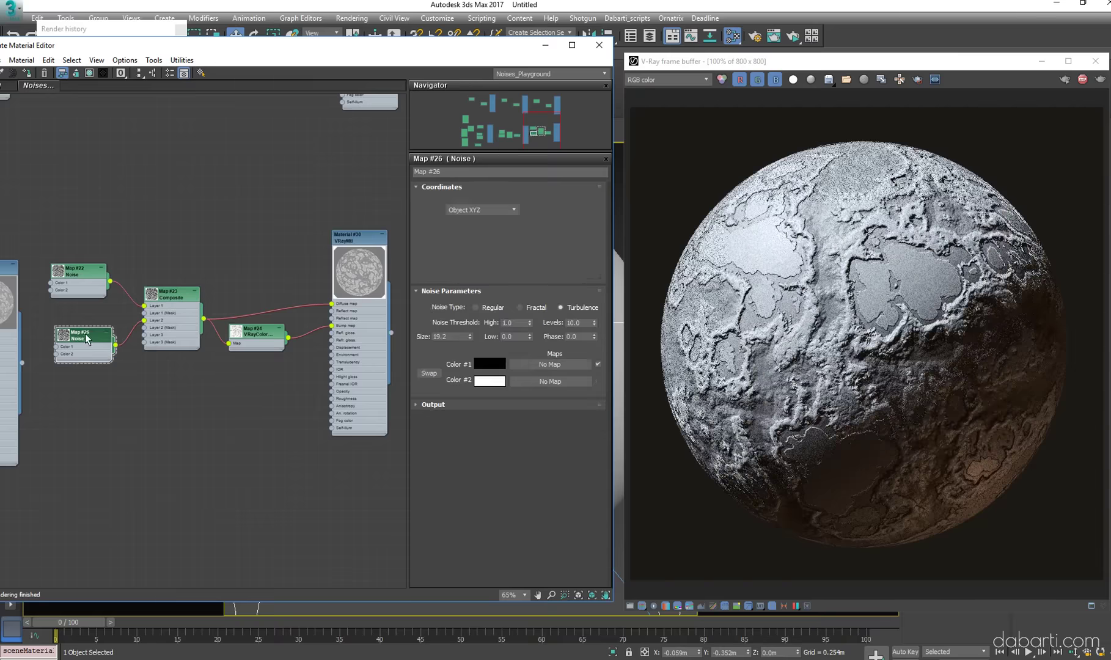
{"action": "left_click", "coordinate": [433, 404]}
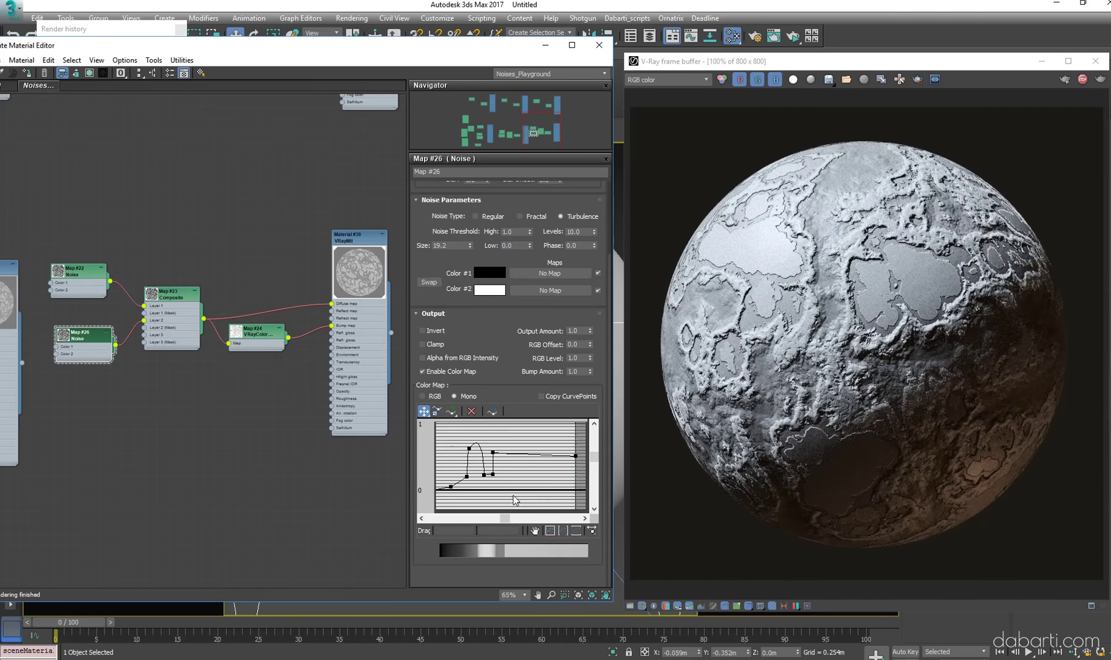
{"action": "left_click_drag", "start_coordinate": [424, 411], "coordinate": [423, 432]}
{"action": "left_click_drag", "start_coordinate": [493, 451], "coordinate": [502, 453]}
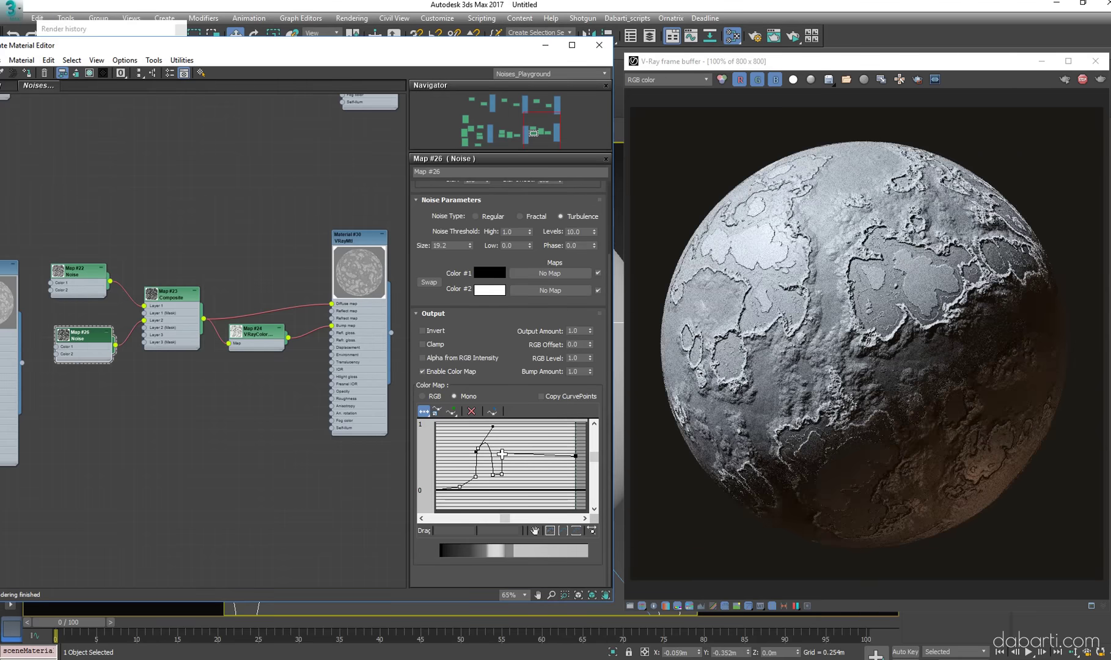
Compare the new relief against earlier renders in the render history
{"action": "left_click", "coordinate": [850, 330]}
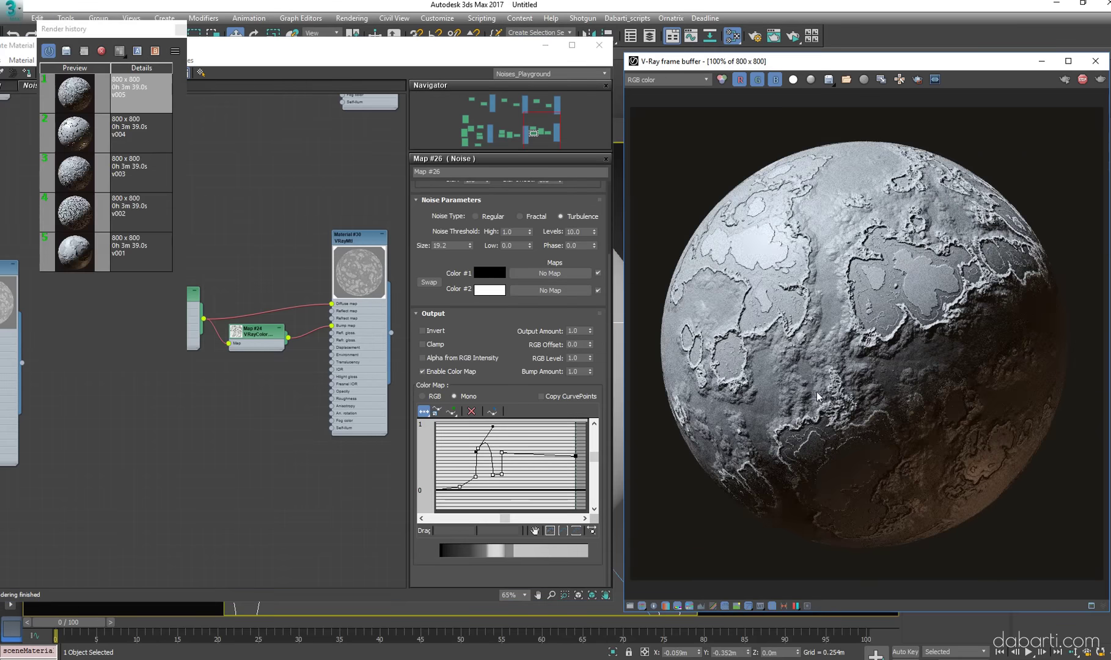
{"action": "scroll", "coordinate": [880, 373], "scroll_direction": "up", "scroll_amount": 2}
{"action": "scroll", "coordinate": [779, 322], "scroll_direction": "down", "scroll_amount": 2}
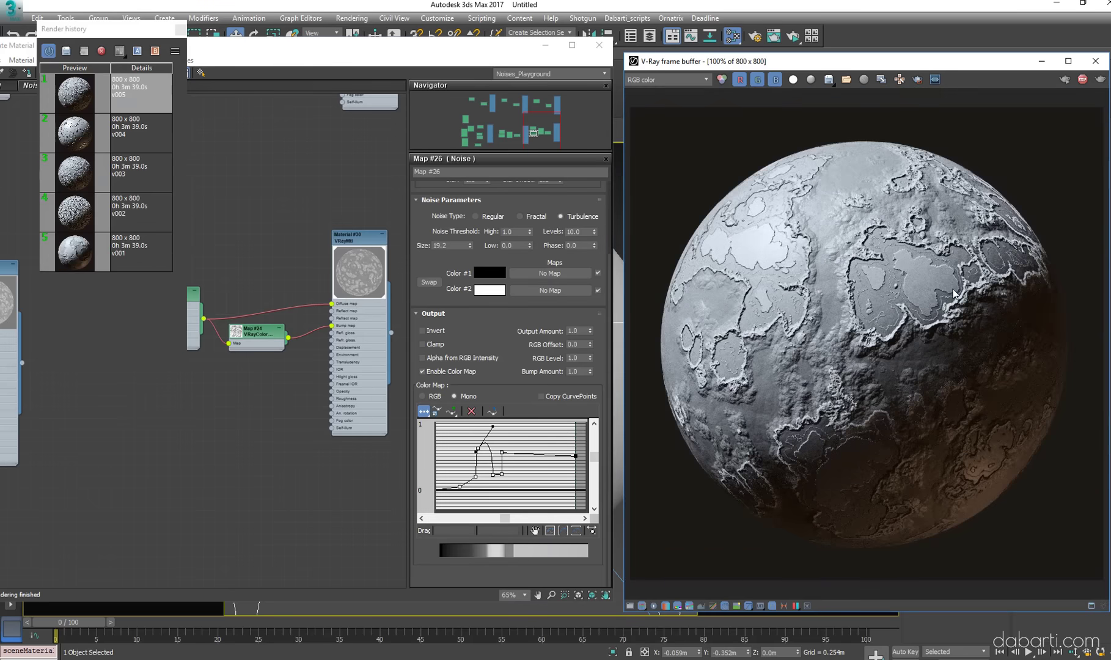
{"action": "left_click", "coordinate": [318, 388]}
{"action": "scroll", "coordinate": [270, 454], "scroll_direction": "down", "scroll_amount": 2}
{"action": "scroll", "coordinate": [173, 446], "scroll_direction": "down", "scroll_amount": 2}
{"action": "scroll", "coordinate": [310, 471], "scroll_direction": "down", "scroll_amount": 2}
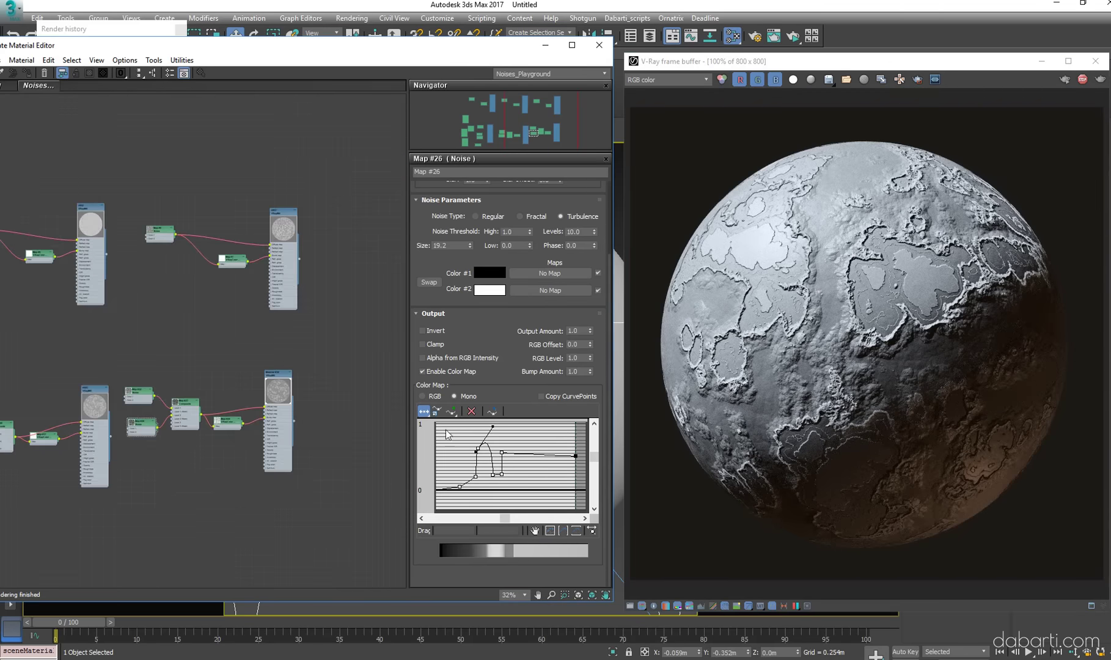
{"action": "left_click", "coordinate": [845, 392]}
{"action": "scroll", "coordinate": [845, 392], "scroll_direction": "up", "scroll_amount": 2}
{"action": "scroll", "coordinate": [847, 389], "scroll_direction": "down", "scroll_amount": 2}
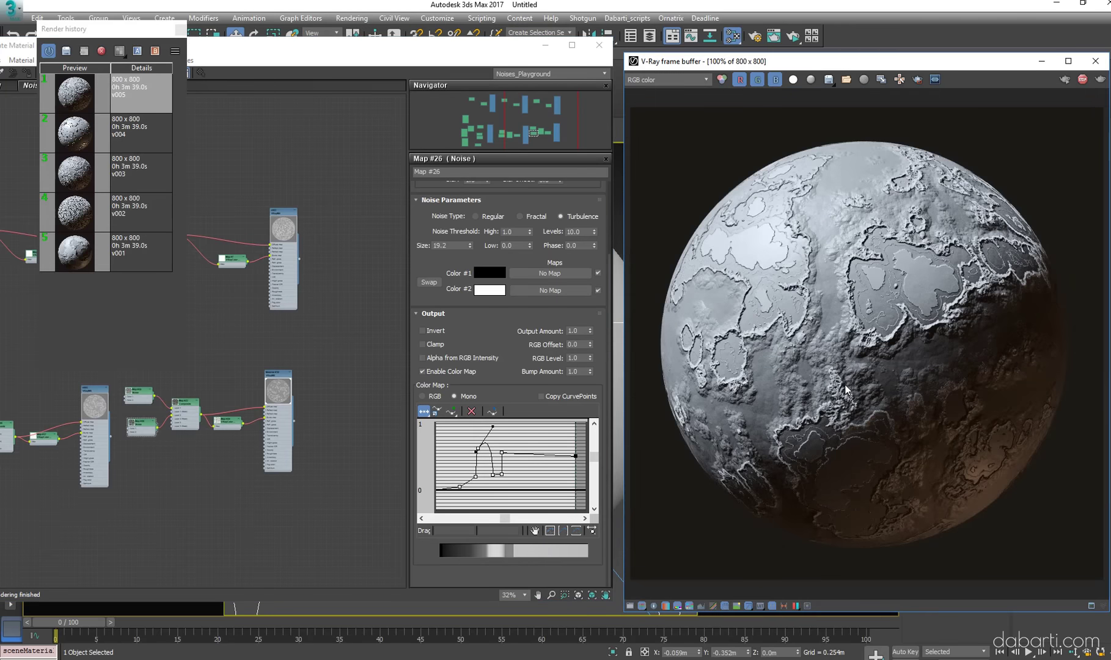
{"action": "left_click", "coordinate": [292, 513]}
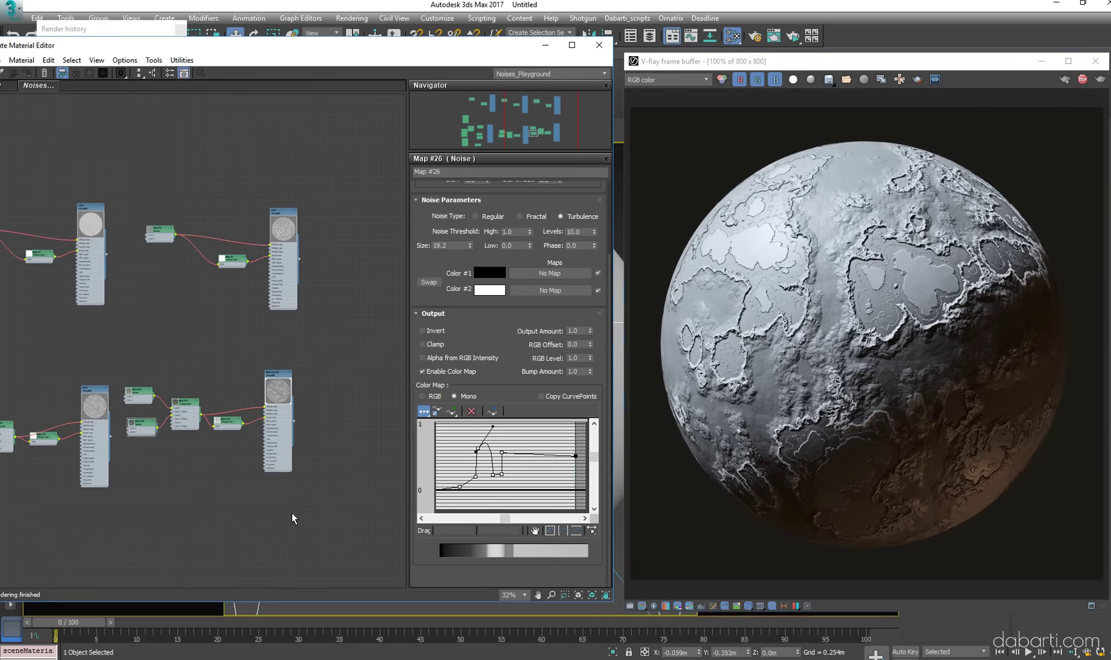
{"action": "scroll", "coordinate": [209, 459], "scroll_direction": "up", "scroll_amount": 2}
{"action": "scroll", "coordinate": [206, 358], "scroll_direction": "up", "scroll_amount": 2}
Expose the Noise Size input slot on both Map #22 and Map #26 Noise nodes
{"action": "middle_click_drag", "start_coordinate": [320, 362], "coordinate": [383, 317]}
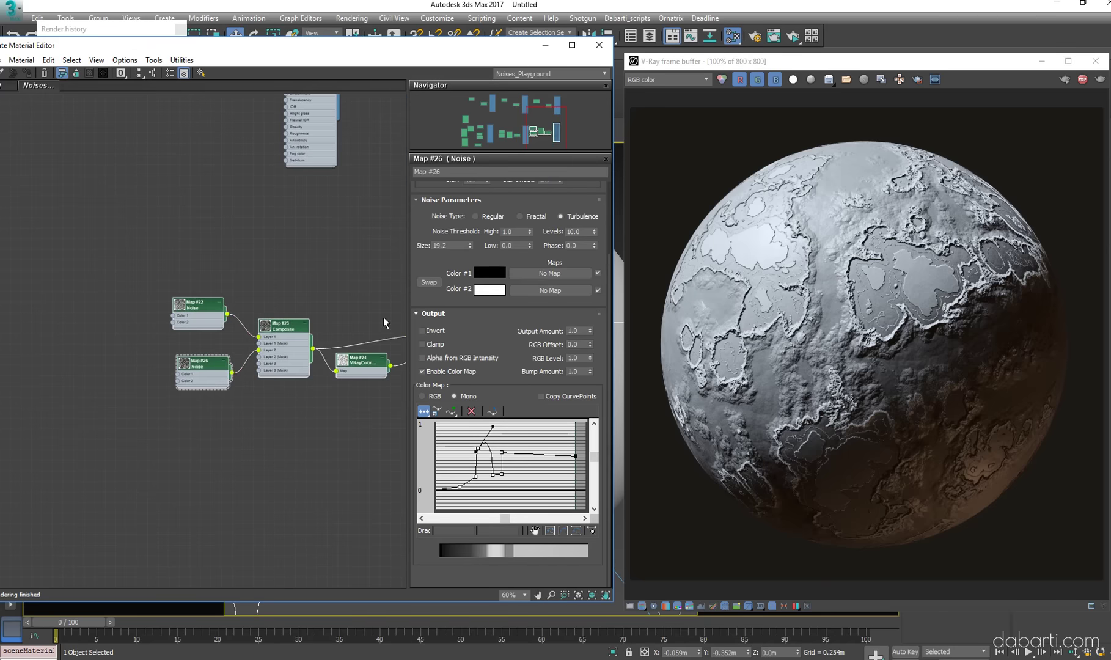
{"action": "scroll", "coordinate": [306, 318], "scroll_direction": "up", "scroll_amount": 1}
{"action": "right_click", "coordinate": [224, 300]}
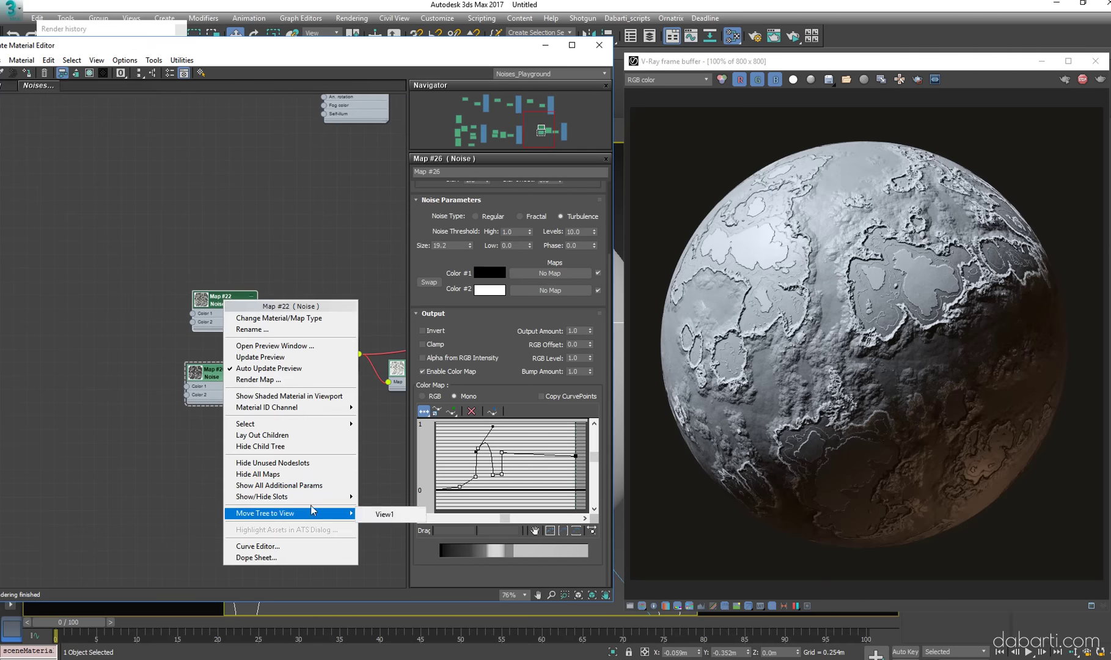
{"action": "mouse_move", "coordinate": [287, 496]}
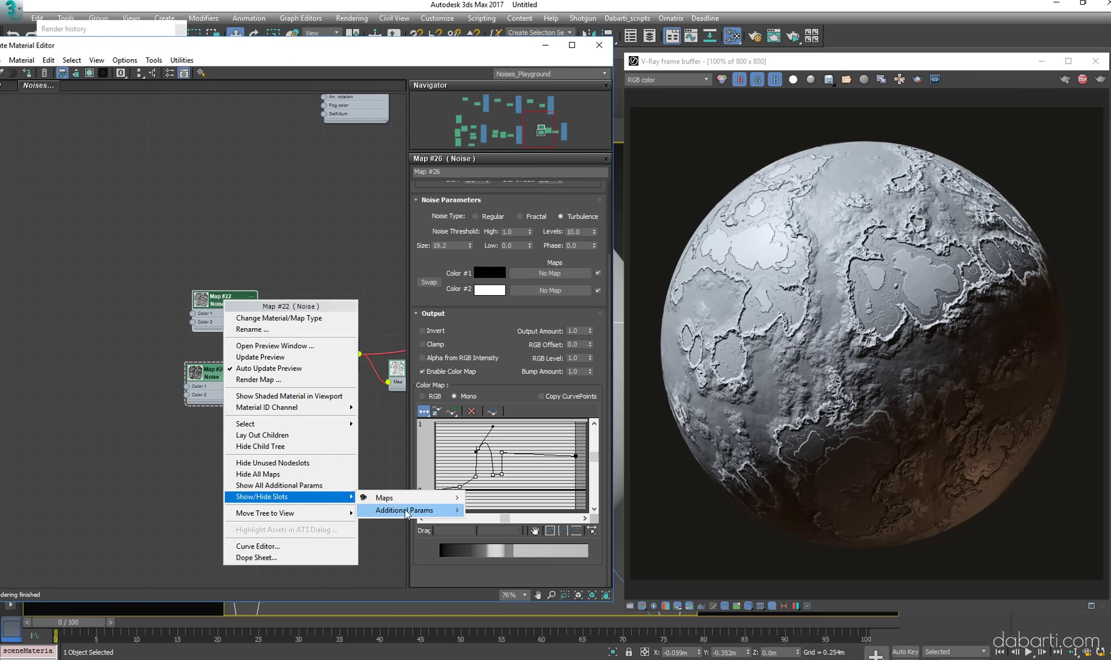
{"action": "left_click", "coordinate": [447, 531]}
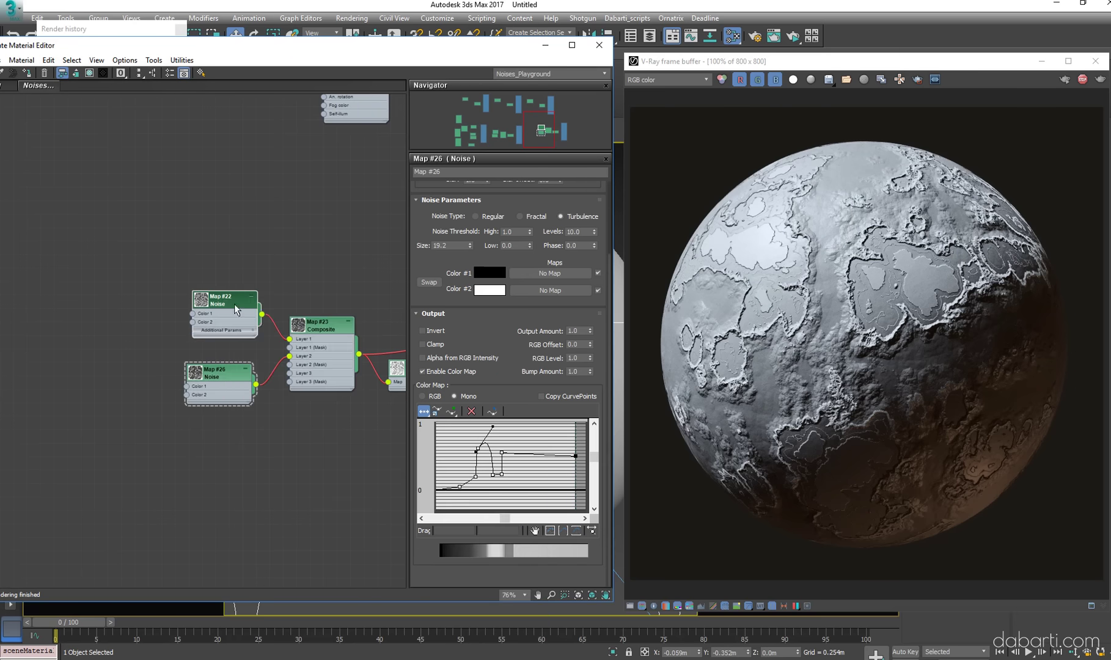
{"action": "left_click", "coordinate": [254, 331]}
{"action": "left_click_drag", "start_coordinate": [228, 371], "coordinate": [233, 374]}
{"action": "right_click", "coordinate": [236, 379]}
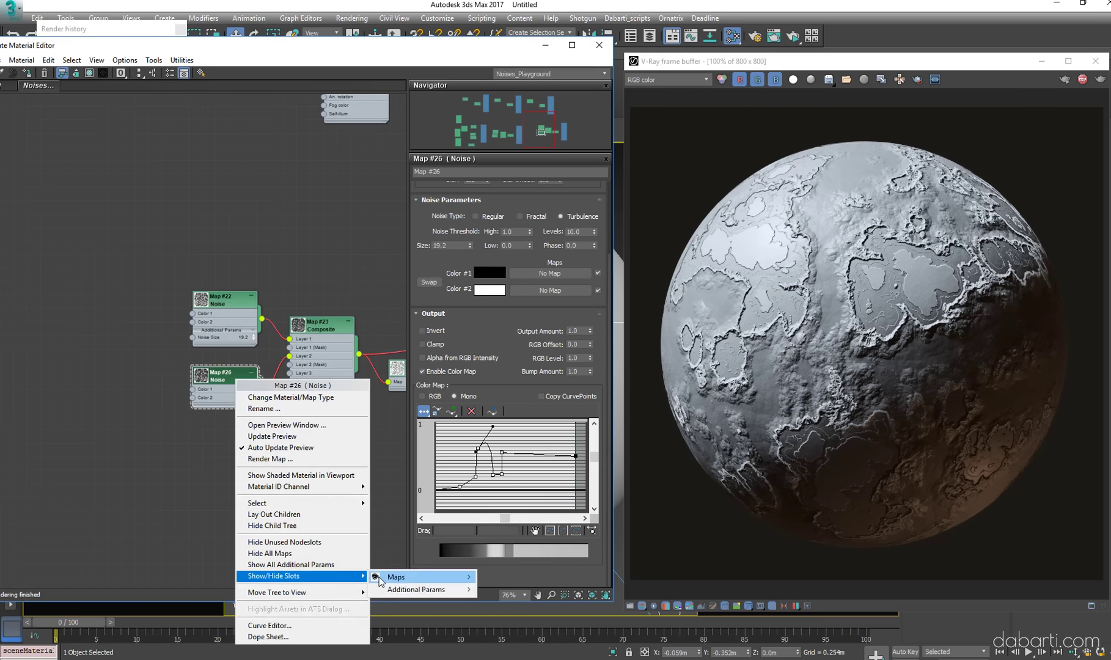
{"action": "left_click", "coordinate": [525, 534]}
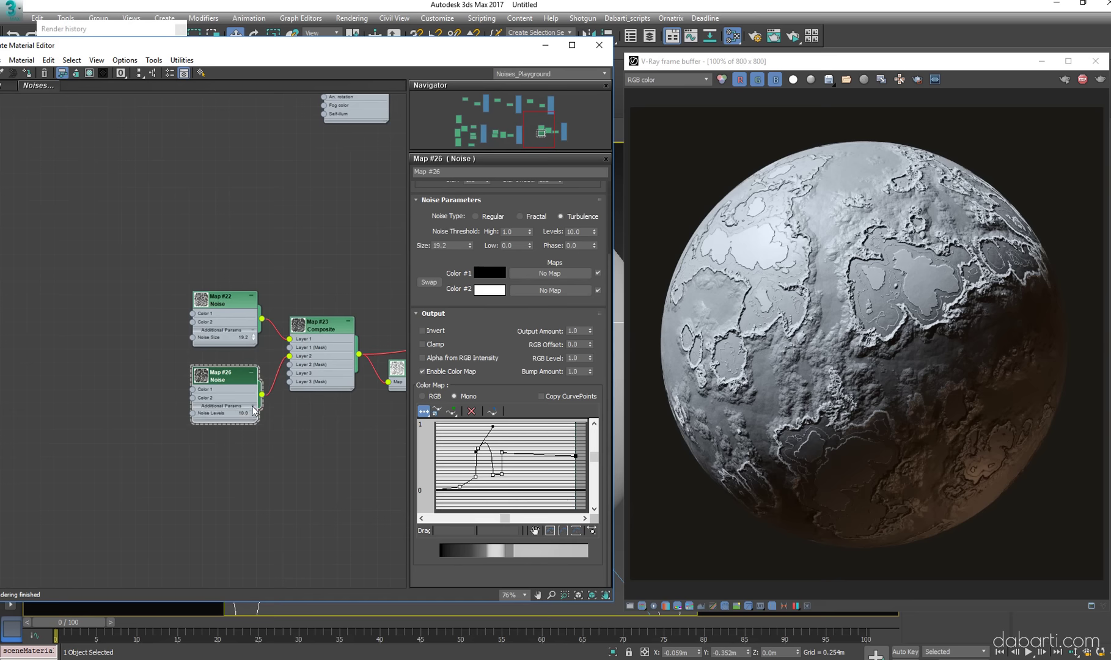
{"action": "right_click", "coordinate": [239, 377]}
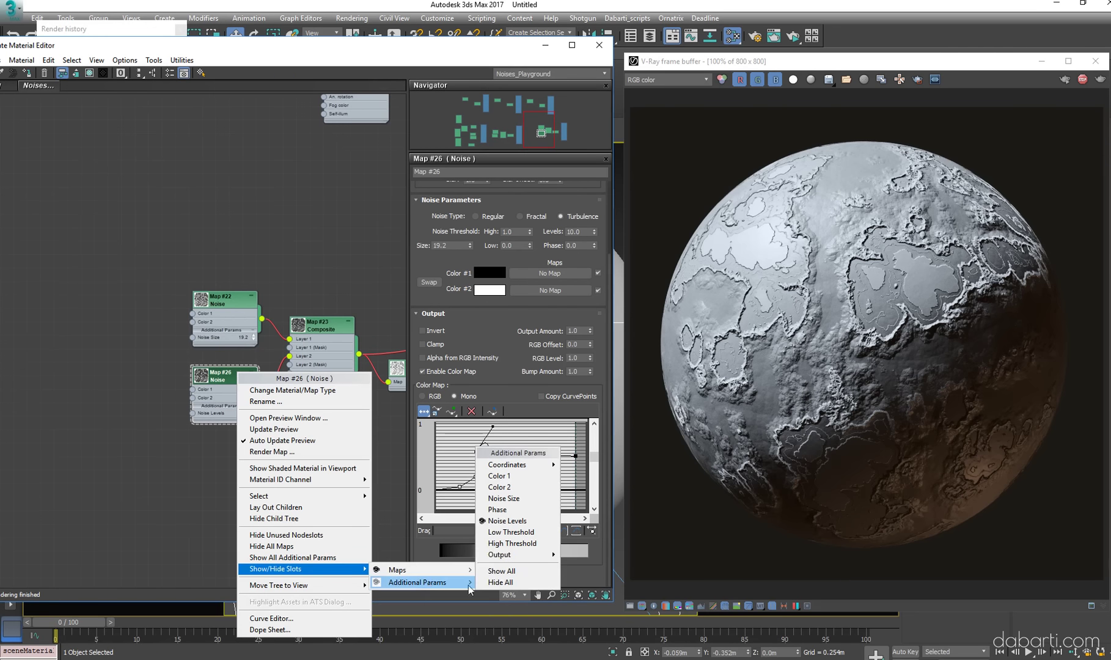
{"action": "mouse_move", "coordinate": [419, 582]}
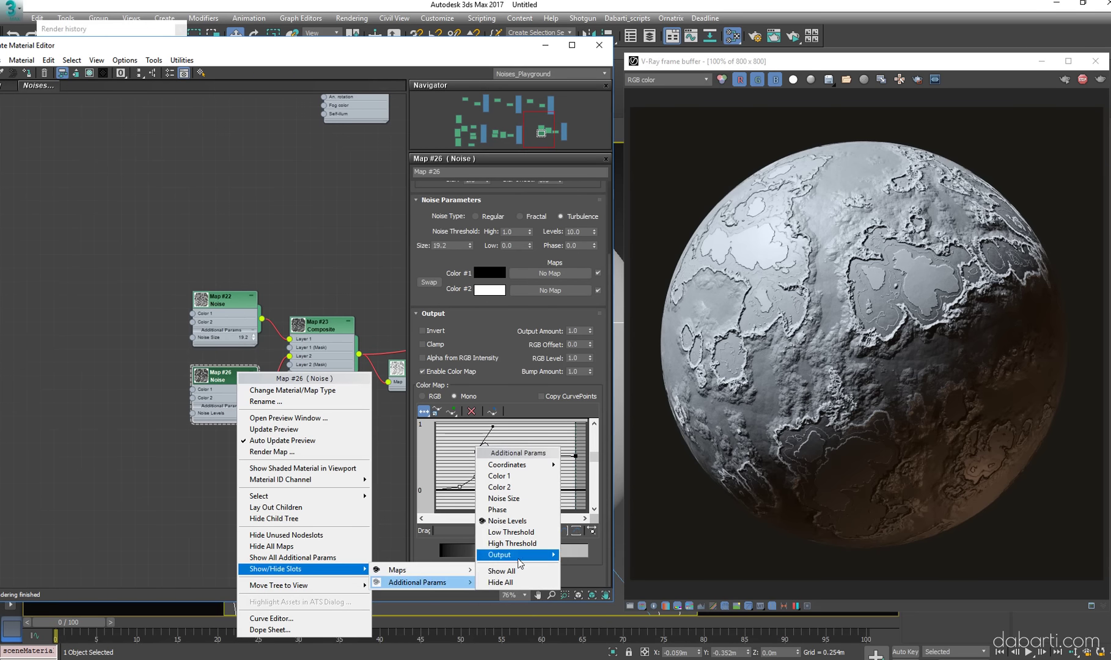
{"action": "left_click", "coordinate": [504, 499]}
Wire a Bezier Float controller to both Noise Size inputs and hide Map #26's Noise Levels
{"action": "left_click_drag", "start_coordinate": [196, 341], "coordinate": [129, 353]}
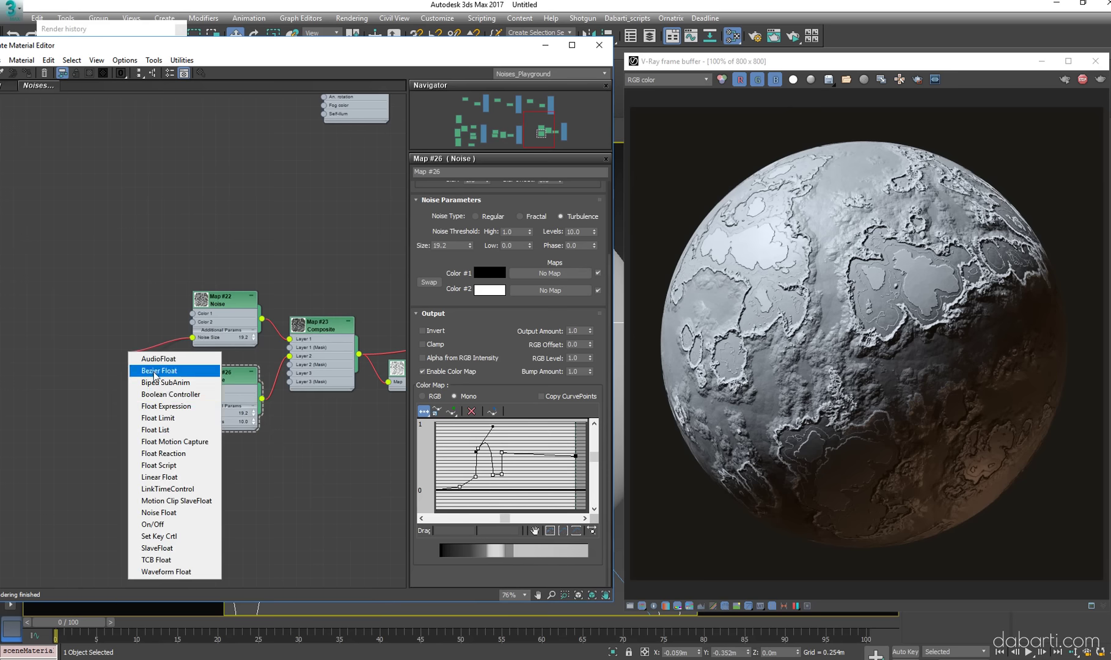
{"action": "left_click", "coordinate": [177, 373]}
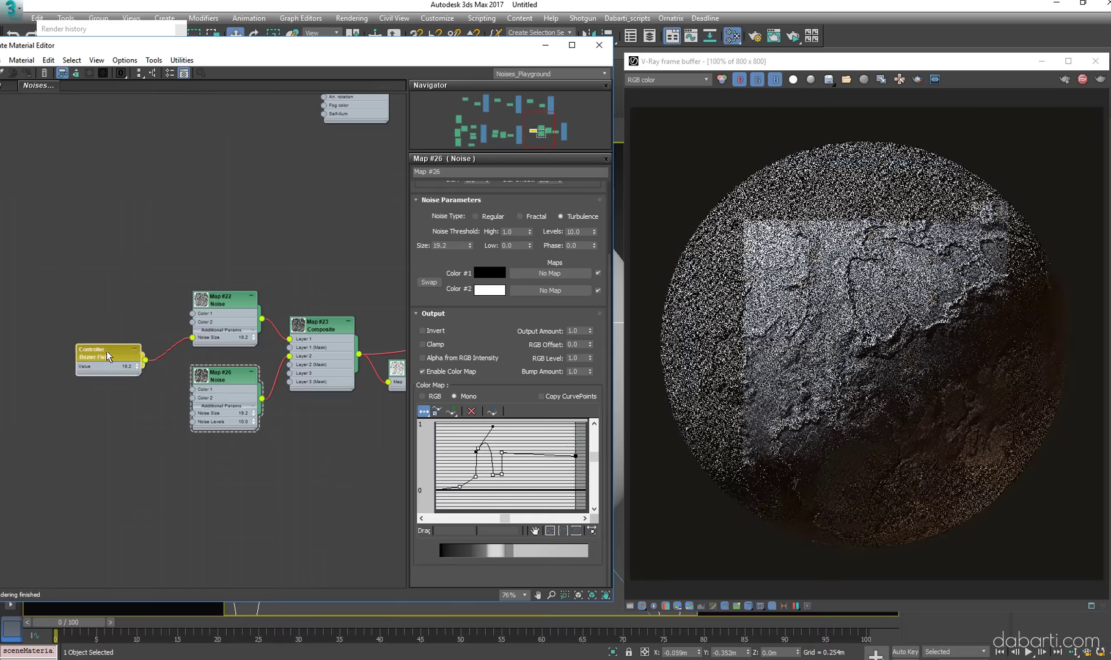
{"action": "left_click_drag", "start_coordinate": [131, 361], "coordinate": [235, 411]}
{"action": "right_click", "coordinate": [236, 411]}
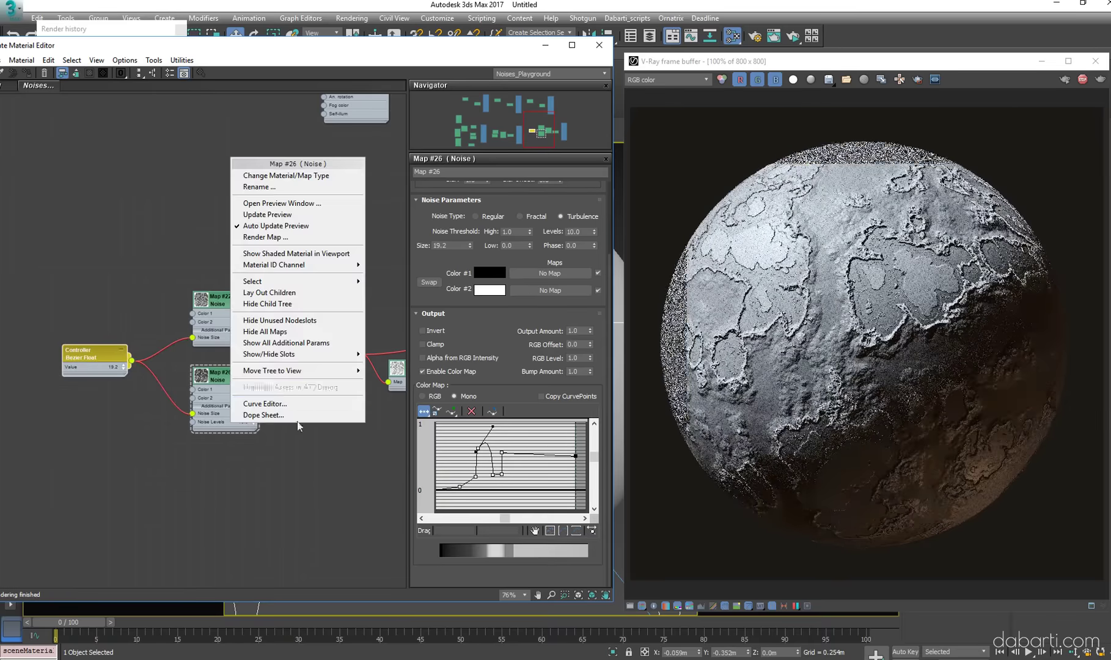
{"action": "mouse_move", "coordinate": [411, 367]}
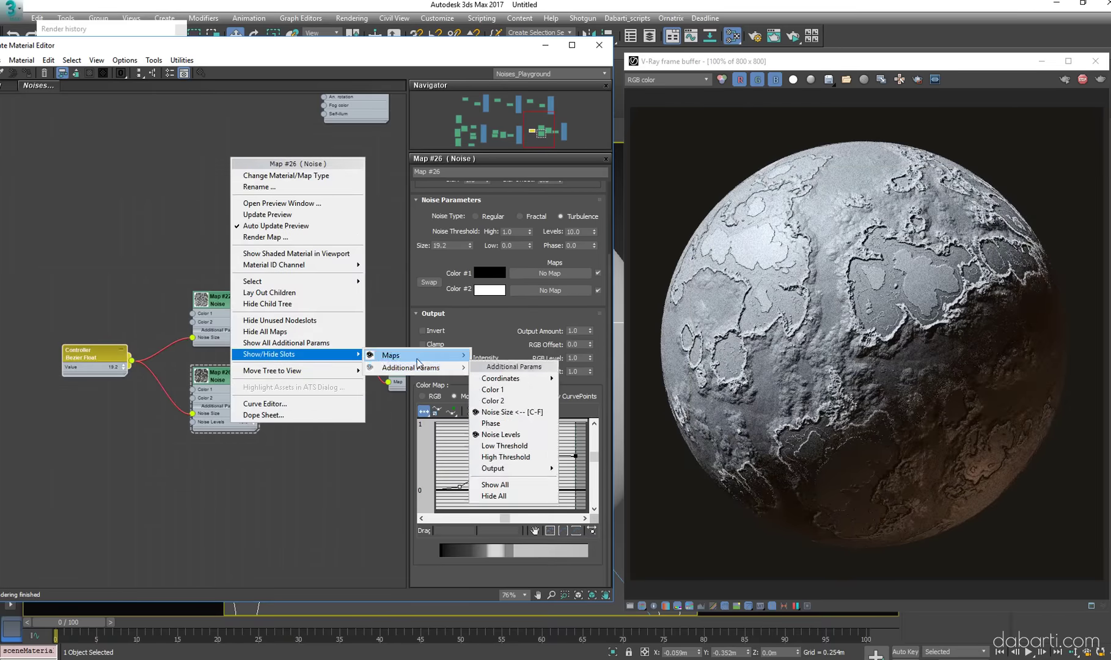
{"action": "left_click", "coordinate": [516, 435]}
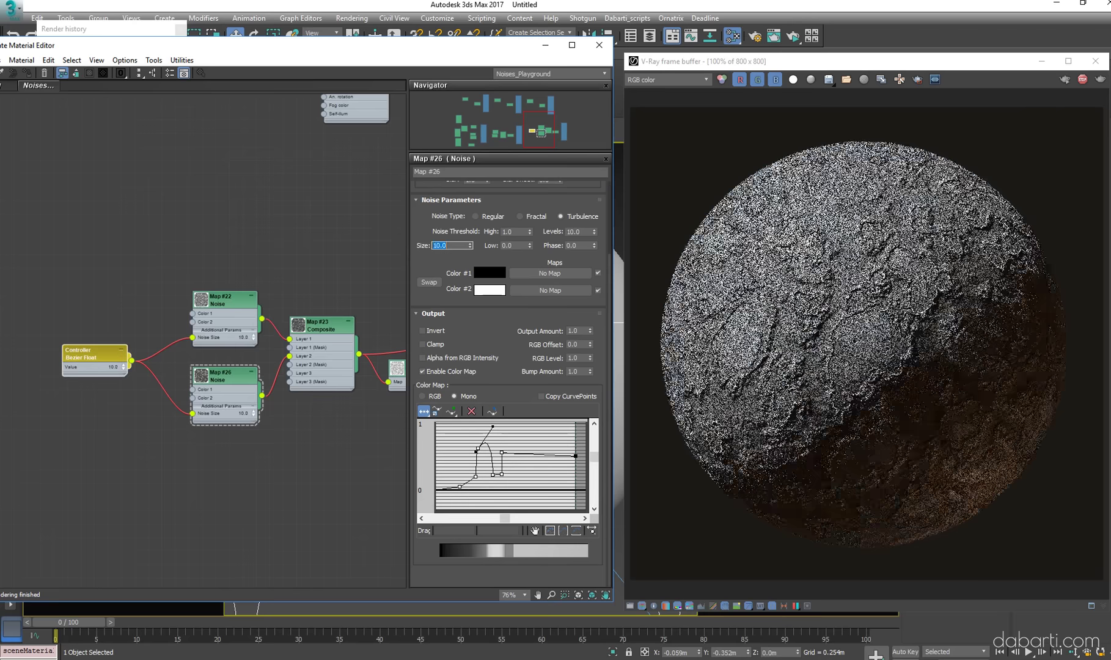
Set the shared noise size to 25, then to 10
{"action": "type", "text": "25"}
{"action": "key", "text": "Return"}
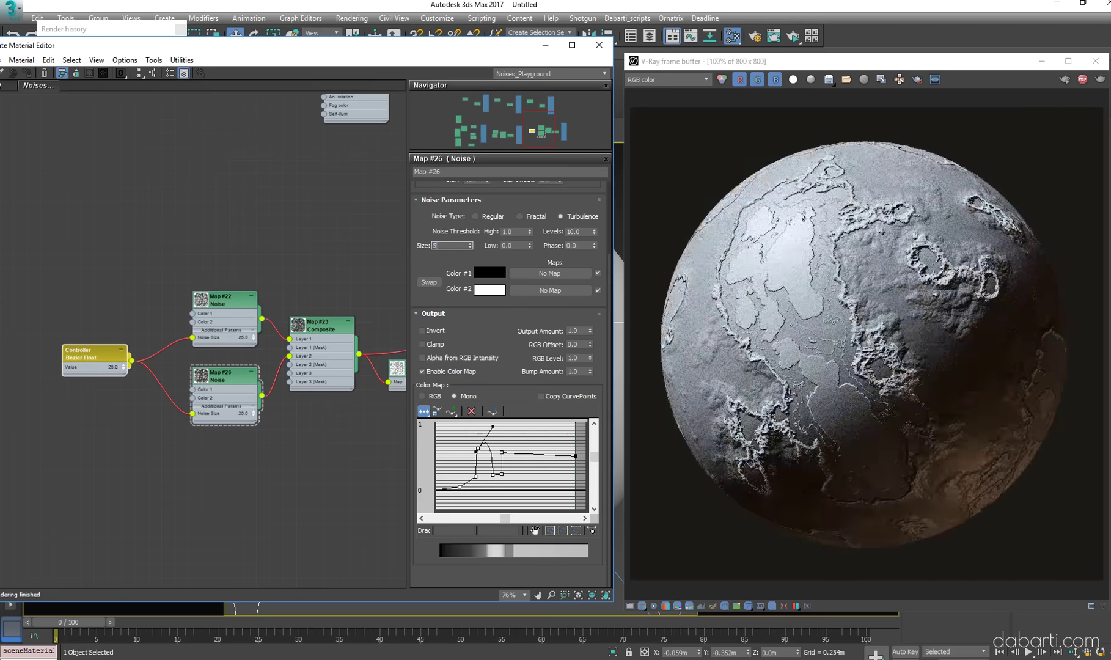
{"action": "type", "text": "10"}
{"action": "key", "text": "Return"}
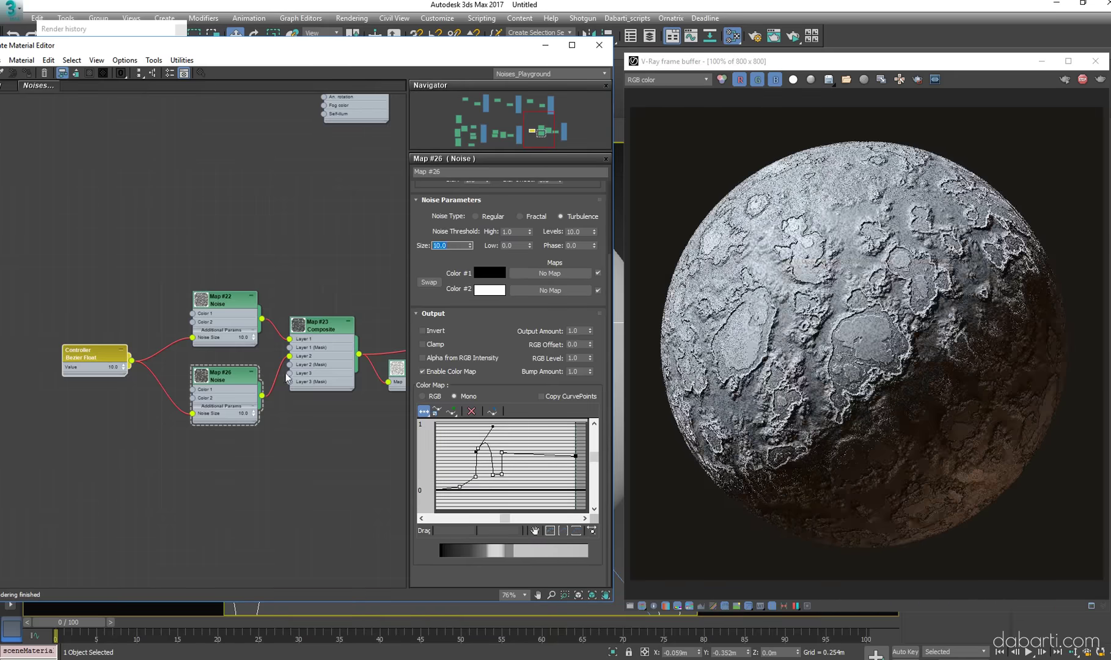
Add a point to Map #22's output curve and pull it down to about 0.1
{"action": "left_click", "coordinate": [225, 302]}
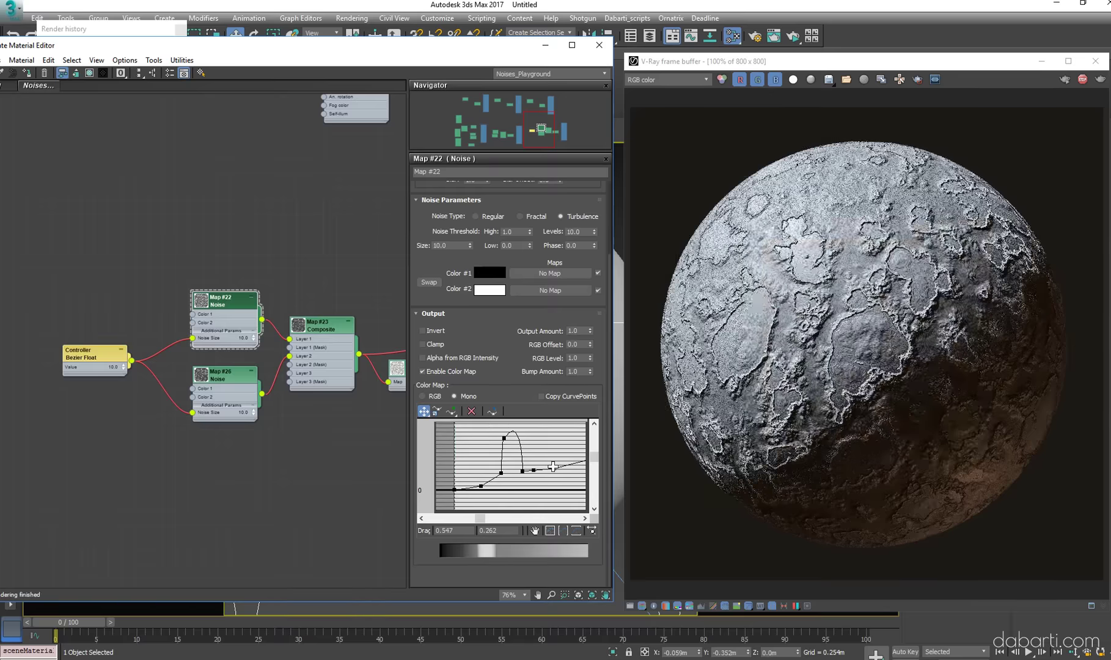
{"action": "left_click", "coordinate": [530, 436]}
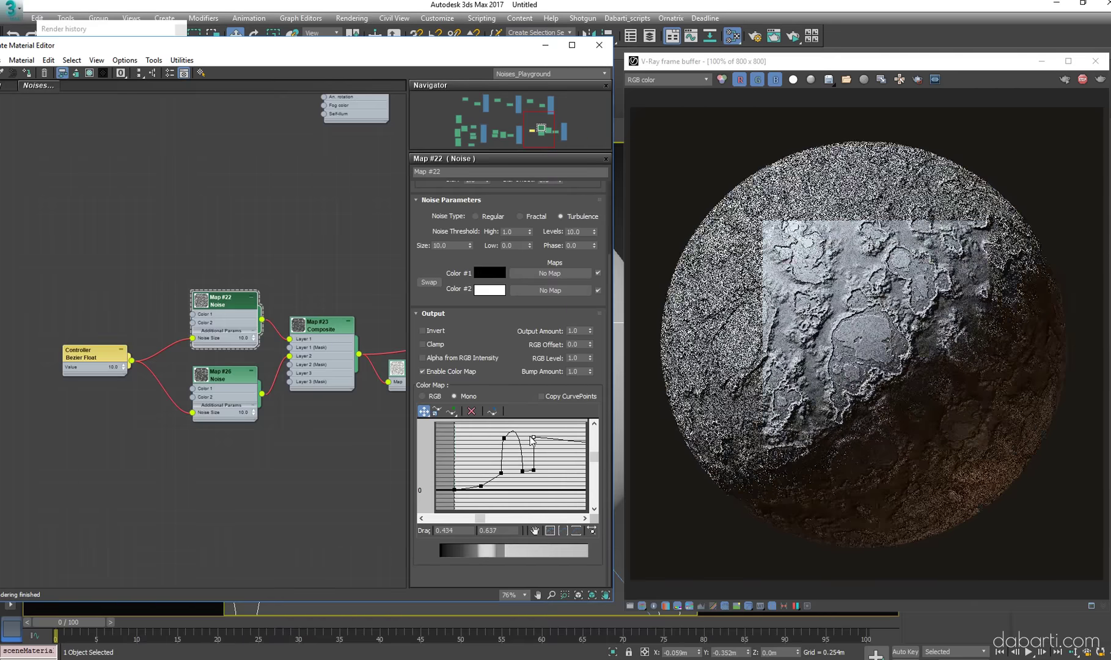
{"action": "middle_click_drag", "start_coordinate": [551, 454], "coordinate": [465, 456]}
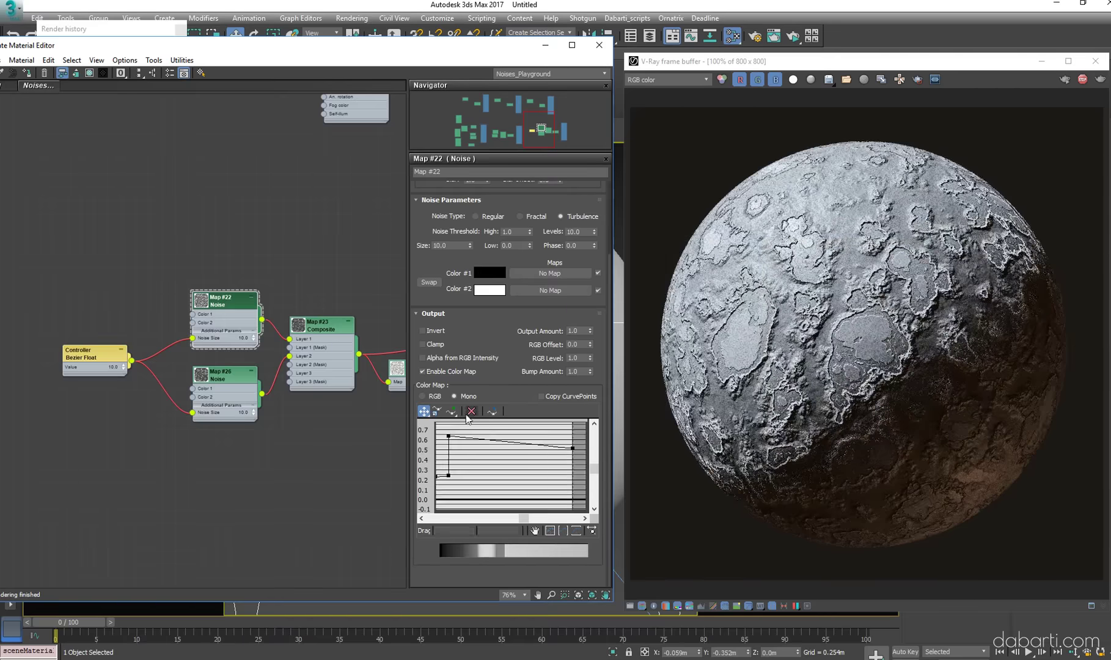
{"action": "left_click", "coordinate": [501, 440]}
{"action": "left_click", "coordinate": [424, 411]}
{"action": "left_click_drag", "start_coordinate": [501, 441], "coordinate": [516, 489]}
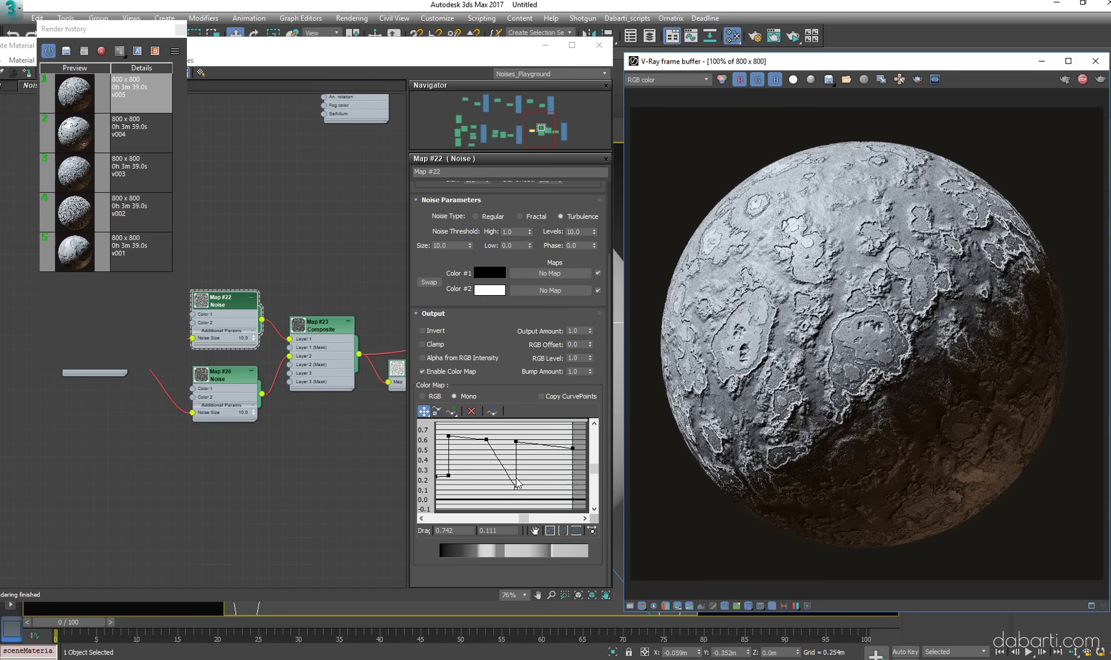
{"action": "middle_click_drag", "start_coordinate": [125, 361], "coordinate": [272, 410]}
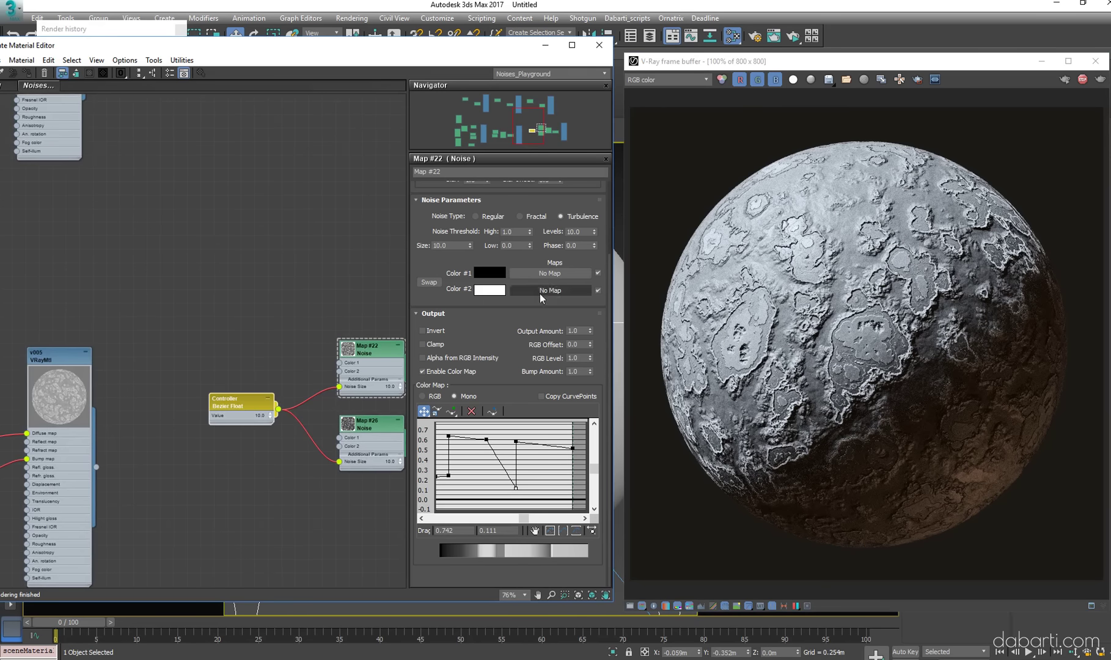
Drag the controller's shared noise size to 22.8, then 15.0, and inspect the render
{"action": "left_click_drag", "start_coordinate": [270, 410], "coordinate": [273, 389]}
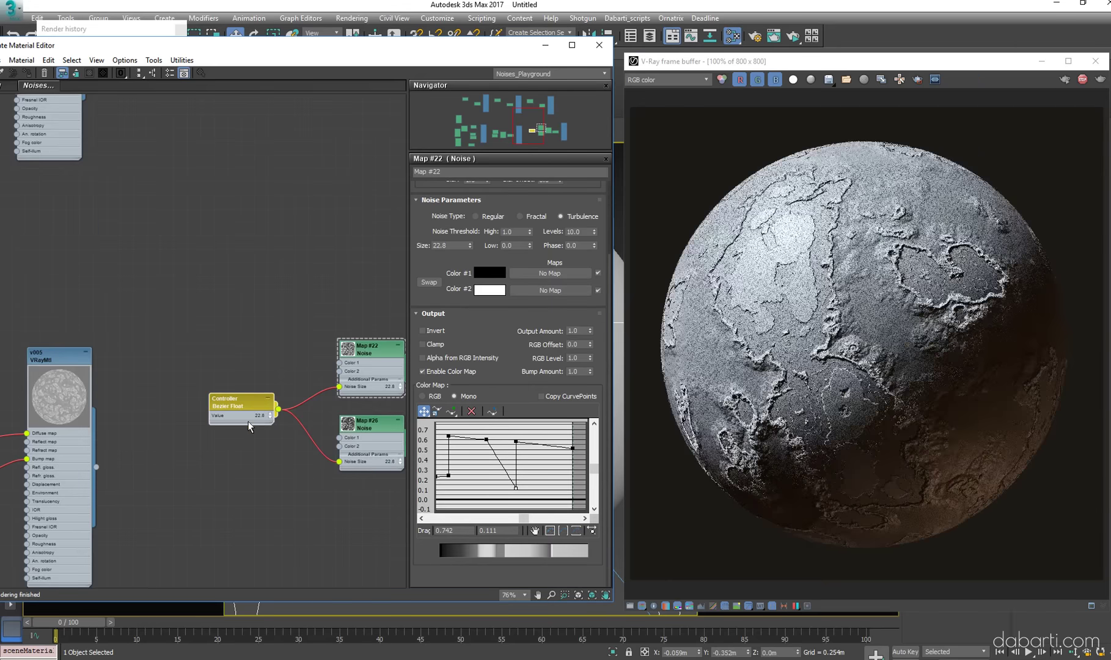
{"action": "left_click_drag", "start_coordinate": [264, 421], "coordinate": [264, 440]}
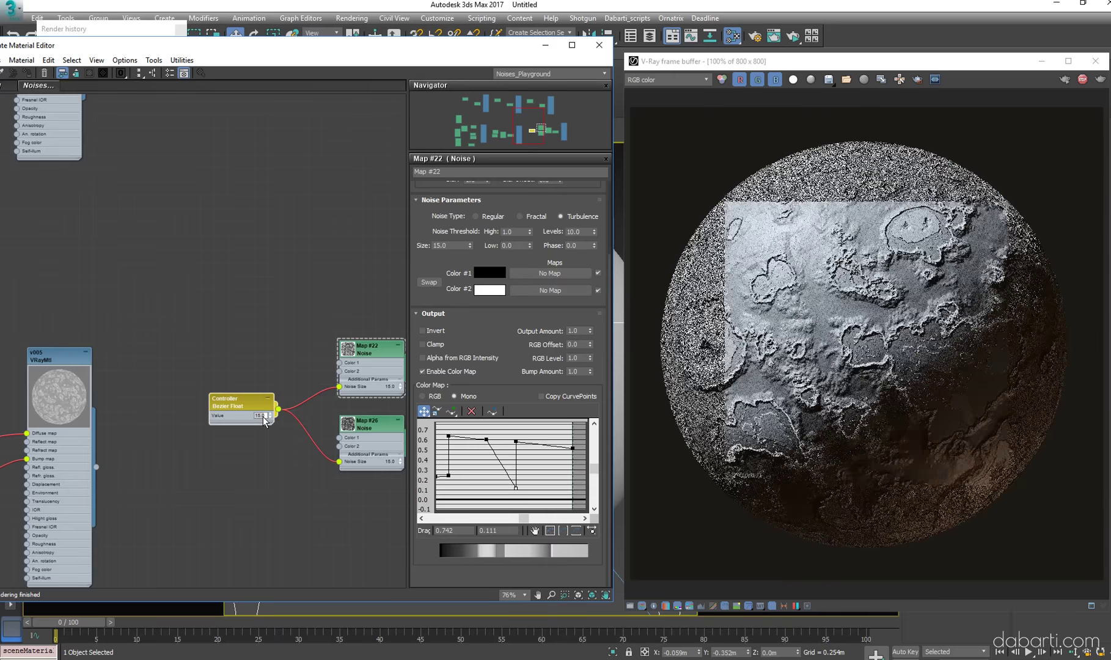
{"action": "middle_click_drag", "start_coordinate": [380, 347], "coordinate": [346, 327]}
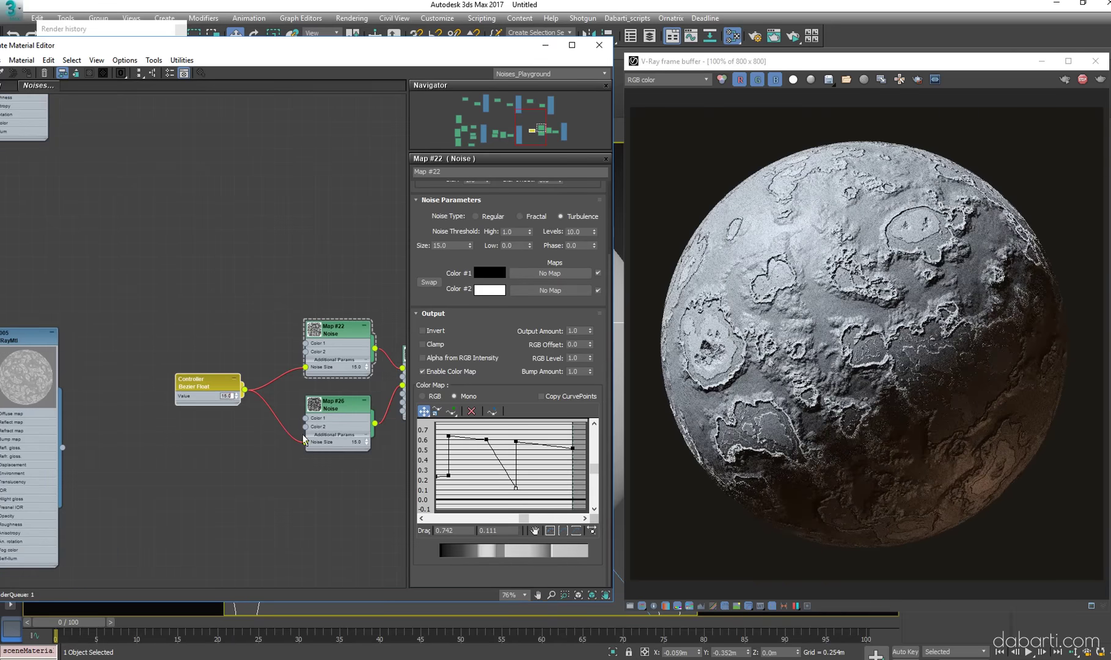
{"action": "left_click", "coordinate": [950, 343]}
{"action": "scroll", "coordinate": [961, 436], "scroll_direction": "up", "scroll_amount": 1}
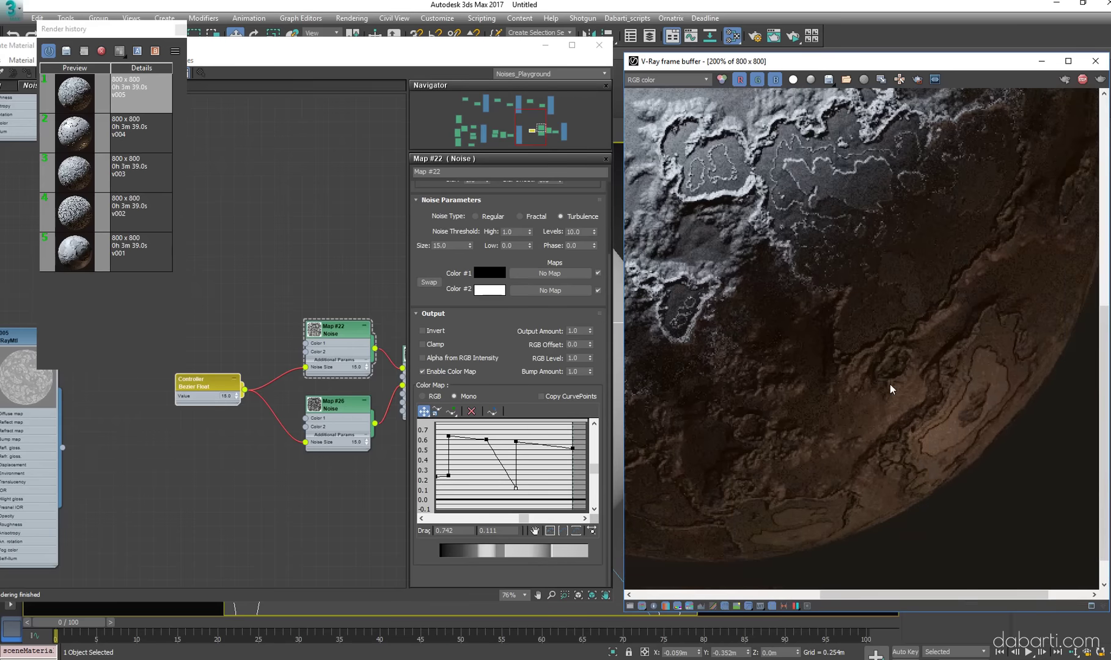
{"action": "scroll", "coordinate": [859, 322], "scroll_direction": "down", "scroll_amount": 1}
Open the planet's VRayMtl material parameters from the node graph
{"action": "left_click", "coordinate": [339, 471]}
{"action": "scroll", "coordinate": [339, 471], "scroll_direction": "down", "scroll_amount": 1}
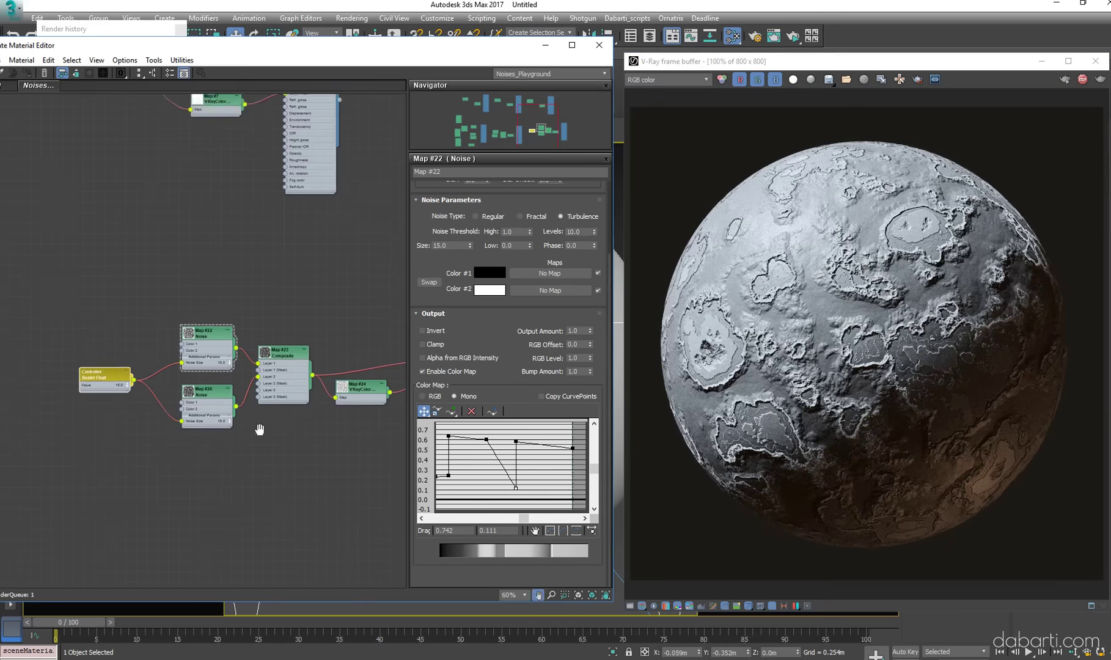
{"action": "middle_click_drag", "start_coordinate": [340, 470], "coordinate": [351, 285]}
{"action": "double_click", "coordinate": [351, 284]}
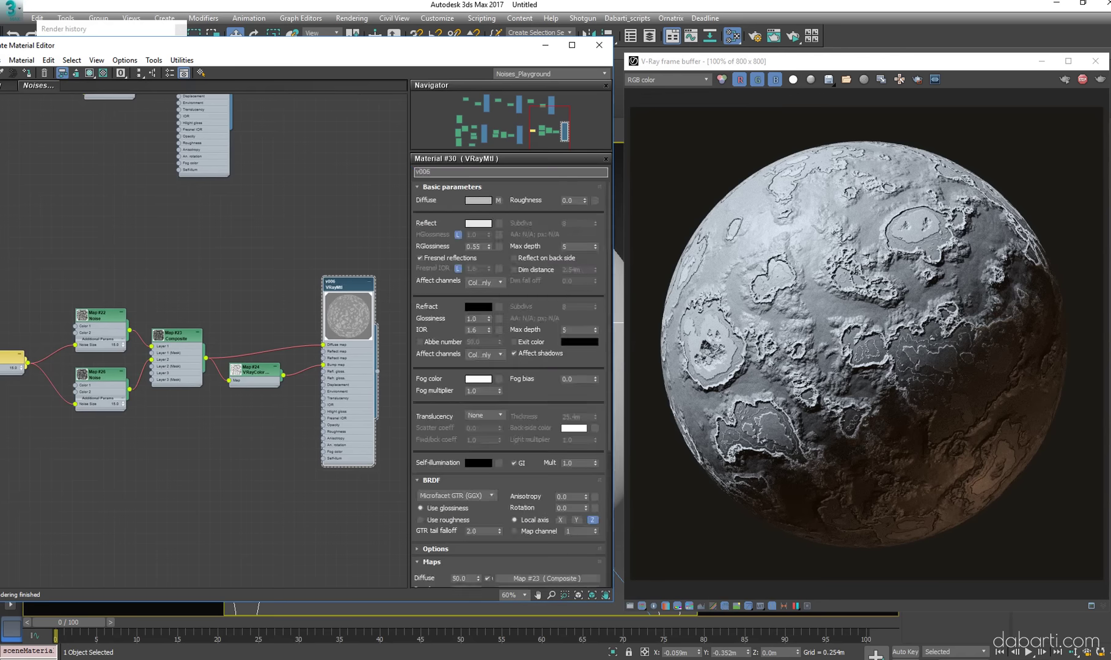
Save the current crater render into the render history with a note
{"action": "left_click", "coordinate": [806, 290]}
{"action": "scroll", "coordinate": [806, 290], "scroll_direction": "down", "scroll_amount": 1}
{"action": "scroll", "coordinate": [806, 289], "scroll_direction": "up", "scroll_amount": 1}
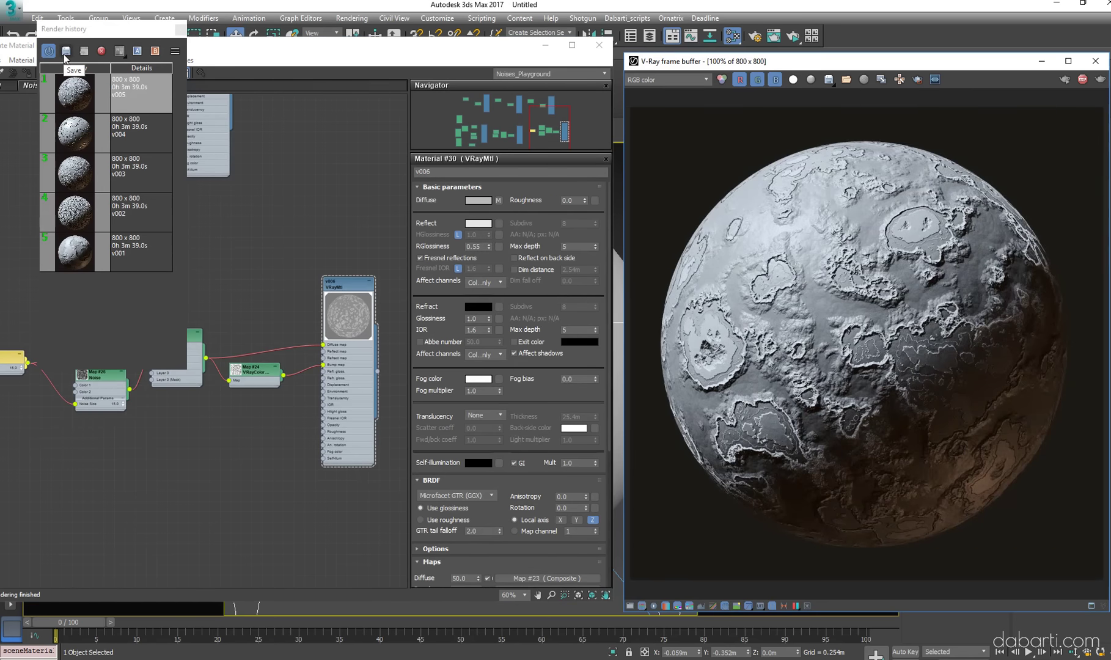
{"action": "left_click", "coordinate": [66, 52]}
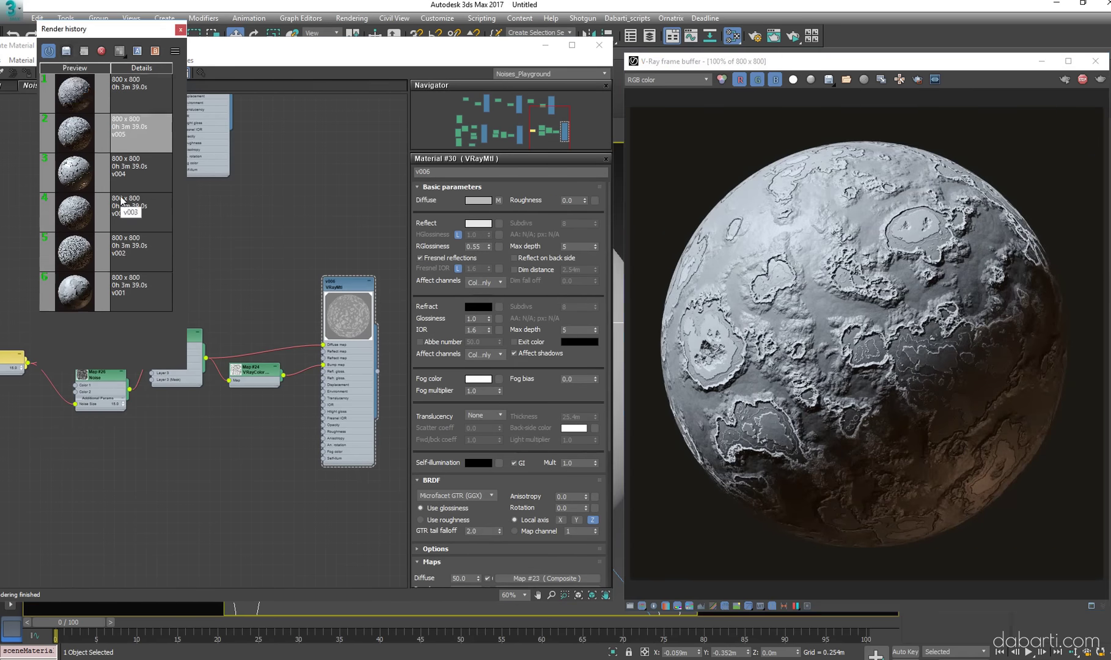
{"action": "right_click", "coordinate": [126, 98]}
{"action": "left_click", "coordinate": [146, 107]}
{"action": "left_click", "coordinate": [252, 202]}
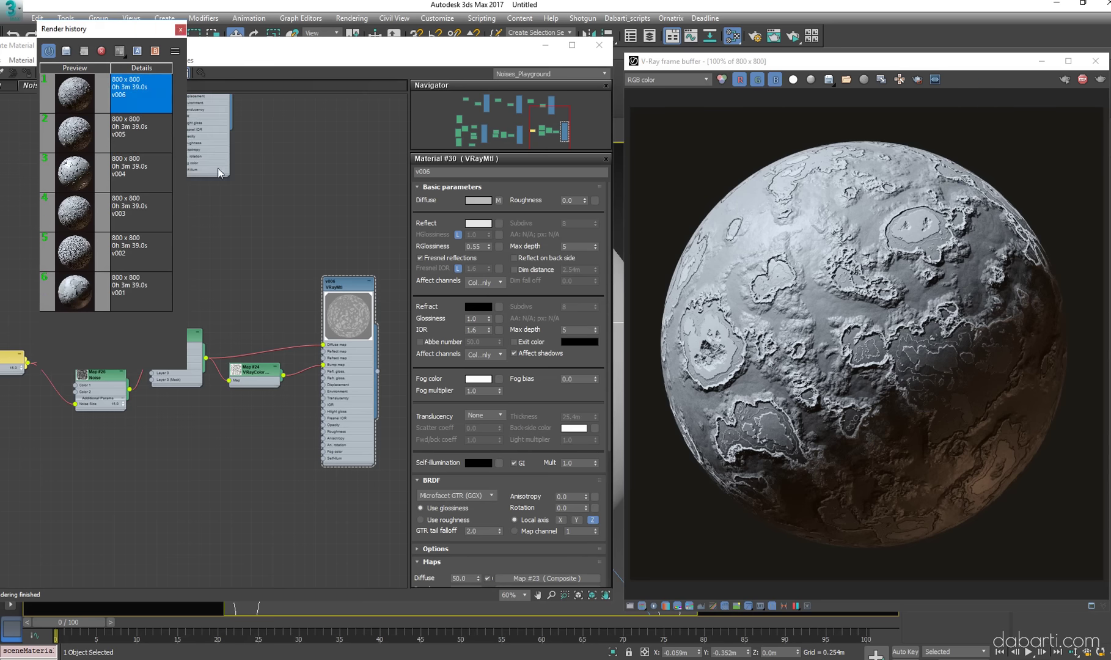
Navigate to the other material graph and open the Map #27 Noise settings
{"action": "left_click", "coordinate": [245, 310]}
{"action": "scroll", "coordinate": [243, 310], "scroll_direction": "down", "scroll_amount": 5}
{"action": "mouse_move", "coordinate": [243, 311]}
{"action": "middle_mouse_down"}
{"action": "mouse_move", "coordinate": [148, 349]}
{"action": "mouse_move", "coordinate": [176, 276]}
{"action": "middle_mouse_up"}
{"action": "scroll", "coordinate": [176, 276], "scroll_direction": "down", "scroll_amount": 1}
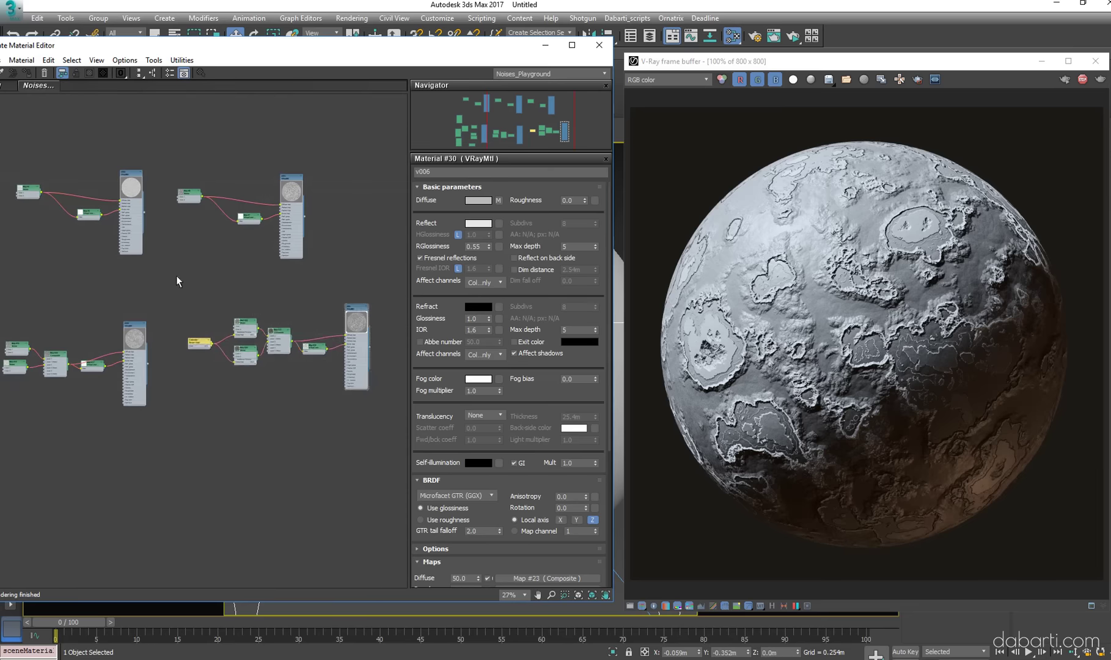
{"action": "middle_click_drag", "start_coordinate": [371, 409], "coordinate": [385, 318]}
{"action": "scroll", "coordinate": [384, 317], "scroll_direction": "down", "scroll_amount": 5}
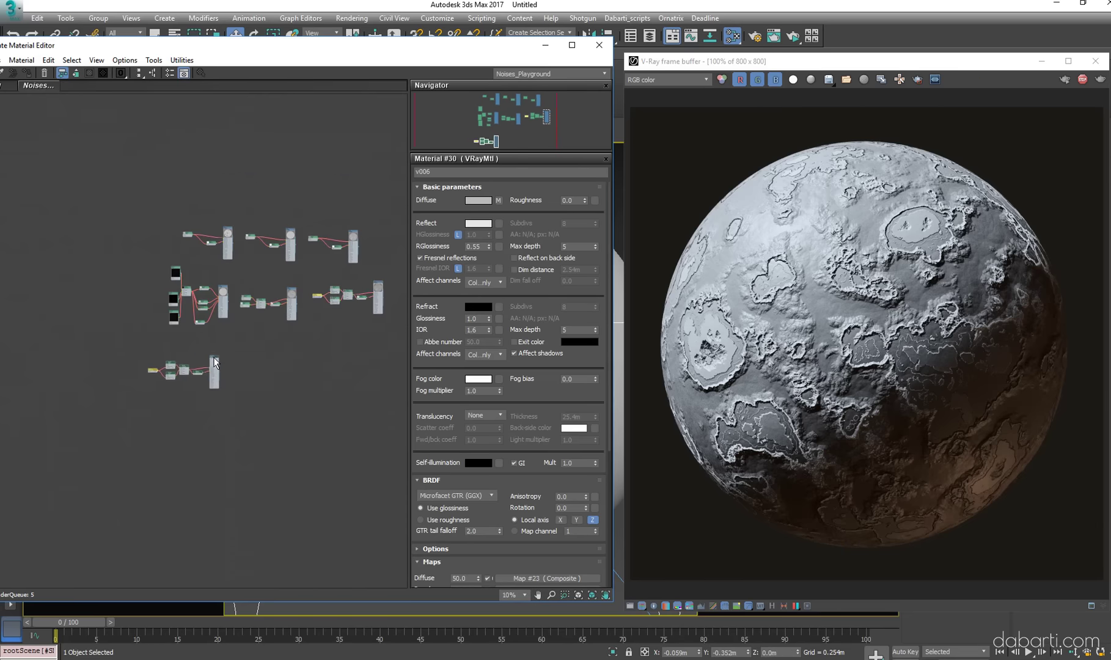
{"action": "scroll", "coordinate": [241, 357], "scroll_direction": "up", "scroll_amount": 7}
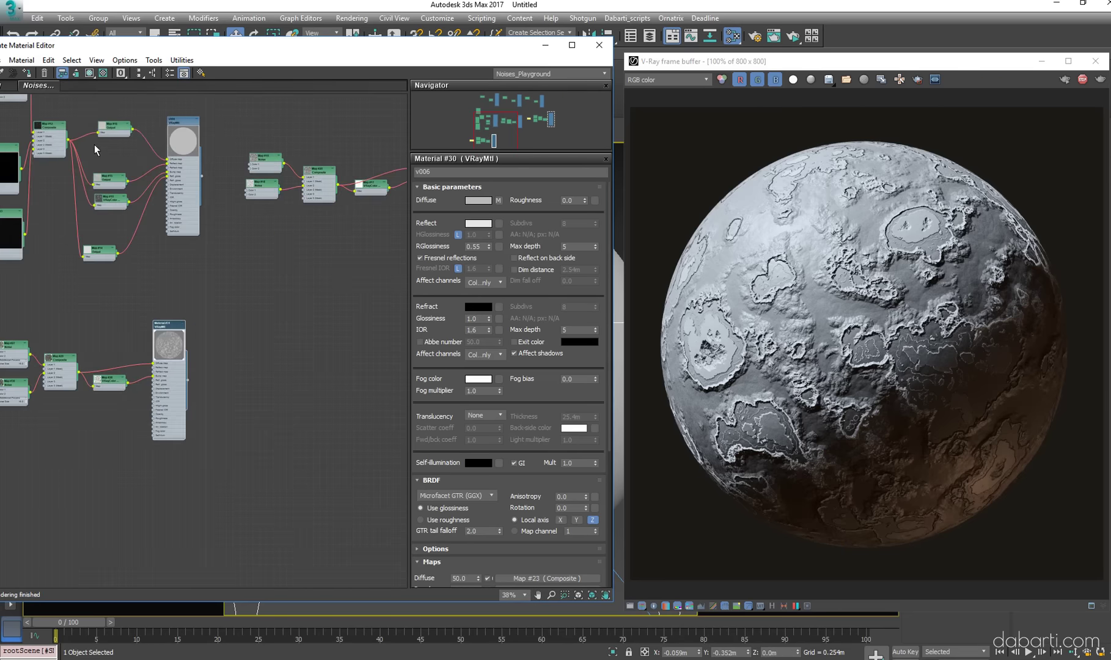
{"action": "mouse_move", "coordinate": [283, 335]}
{"action": "middle_mouse_down"}
{"action": "mouse_move", "coordinate": [250, 316]}
{"action": "mouse_move", "coordinate": [269, 269]}
{"action": "middle_mouse_up"}
{"action": "scroll", "coordinate": [250, 327], "scroll_direction": "up", "scroll_amount": 3}
{"action": "double_click", "coordinate": [187, 251]}
{"action": "mouse_move", "coordinate": [250, 380]}
{"action": "middle_mouse_down"}
{"action": "mouse_move", "coordinate": [198, 392]}
{"action": "mouse_move", "coordinate": [241, 393]}
{"action": "middle_mouse_up"}
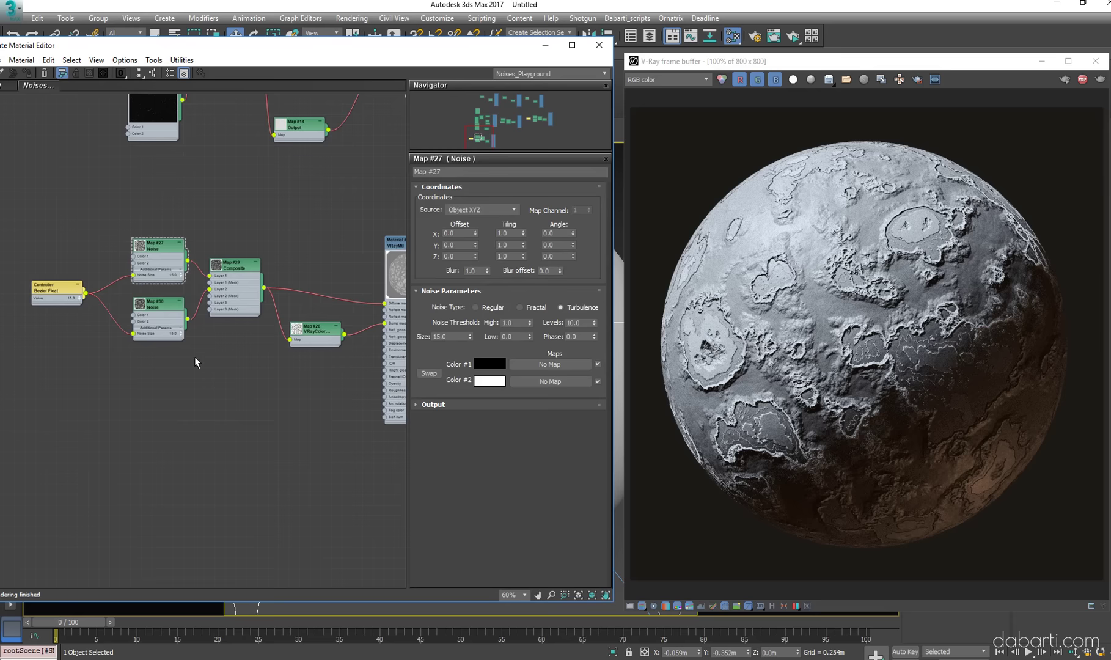
Set Map #27's noise Offset Z to 15.0 after trying 18.3, and check the re-render
{"action": "double_click", "coordinate": [181, 305]}
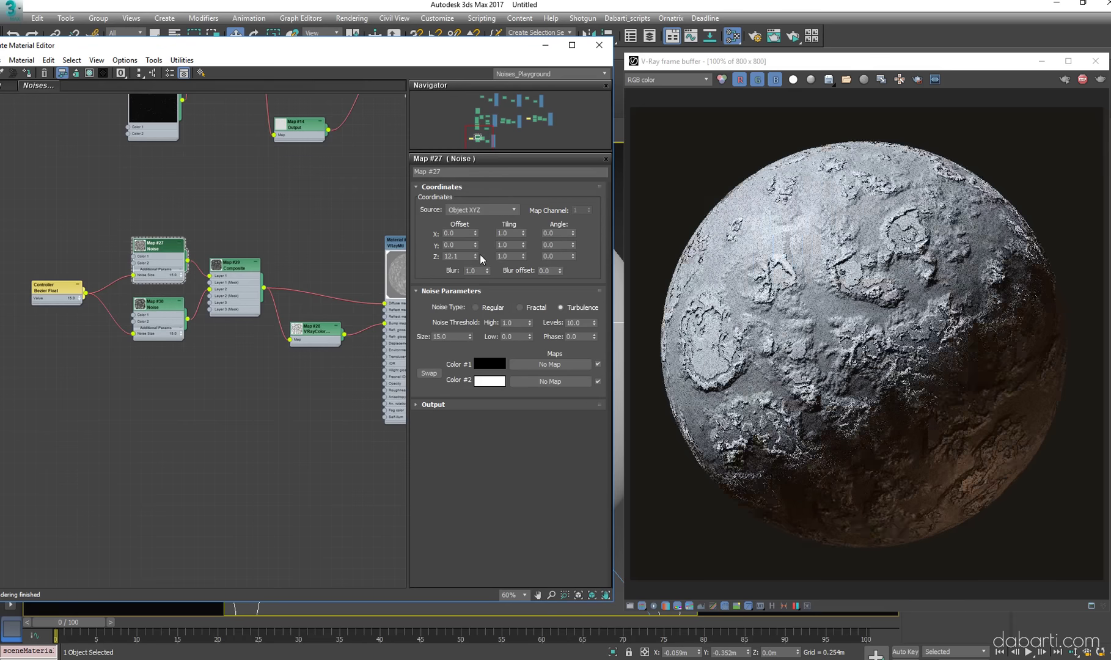
{"action": "left_click_drag", "start_coordinate": [480, 254], "coordinate": [479, 232]}
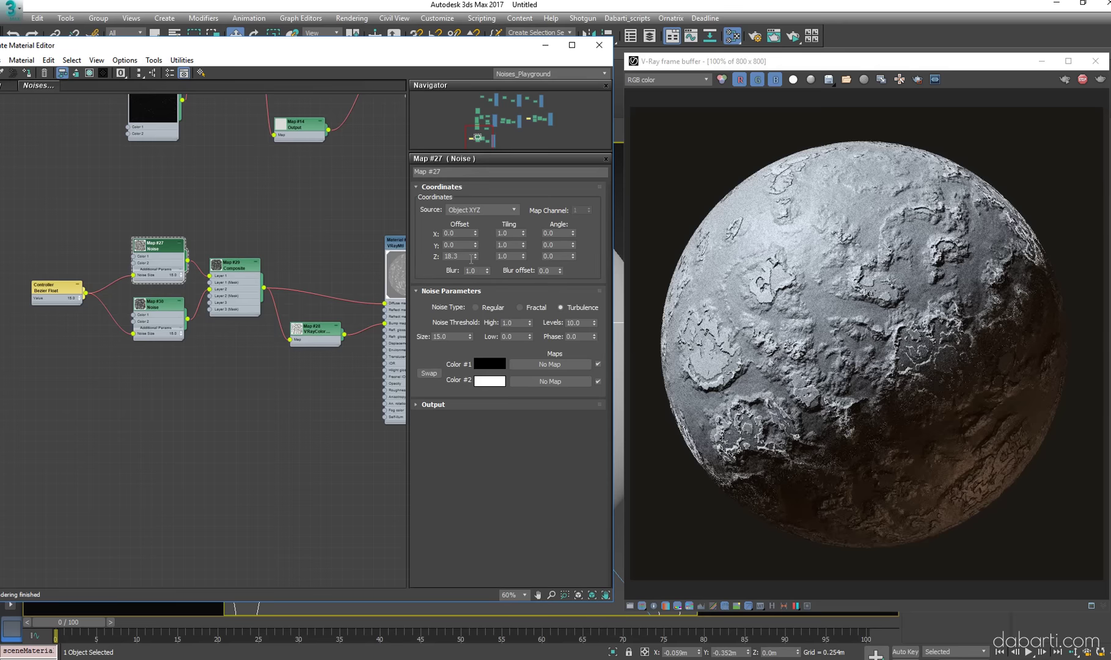
{"action": "type", "text": "15"}
{"action": "key", "text": "Return"}
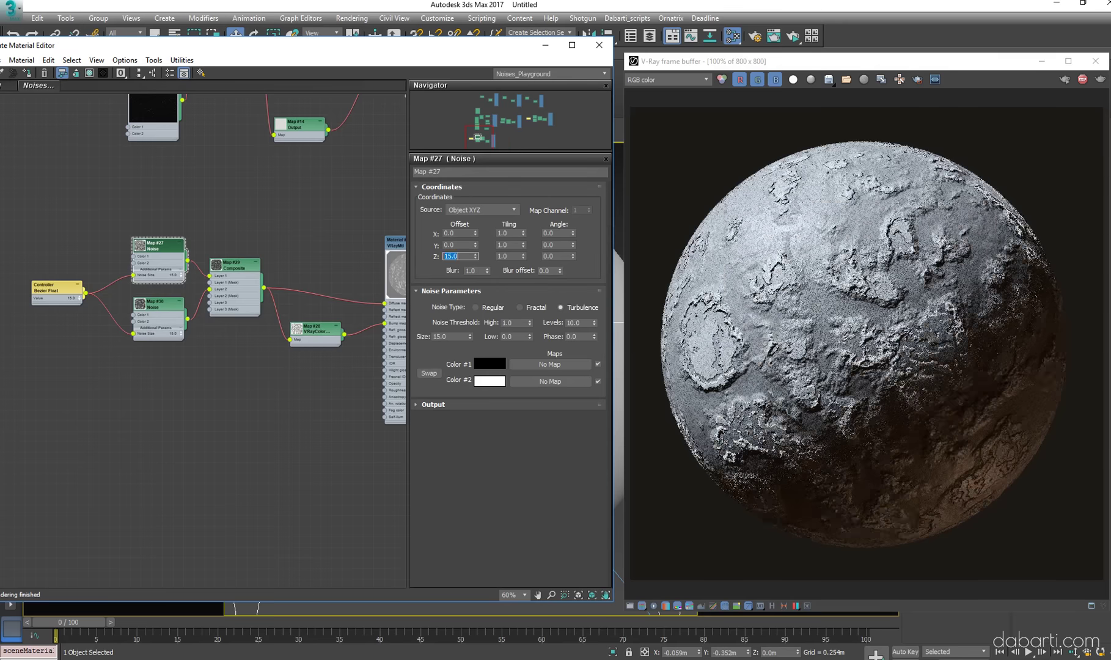
{"action": "left_click", "coordinate": [949, 304]}
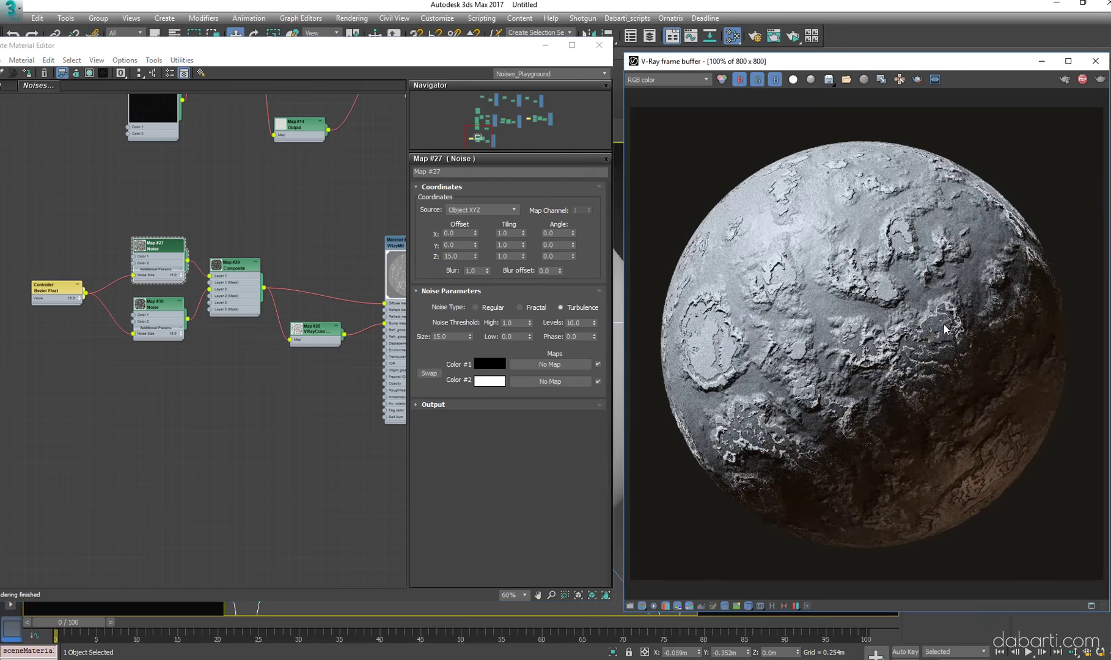
{"action": "middle_click_drag", "start_coordinate": [262, 356], "coordinate": [261, 379]}
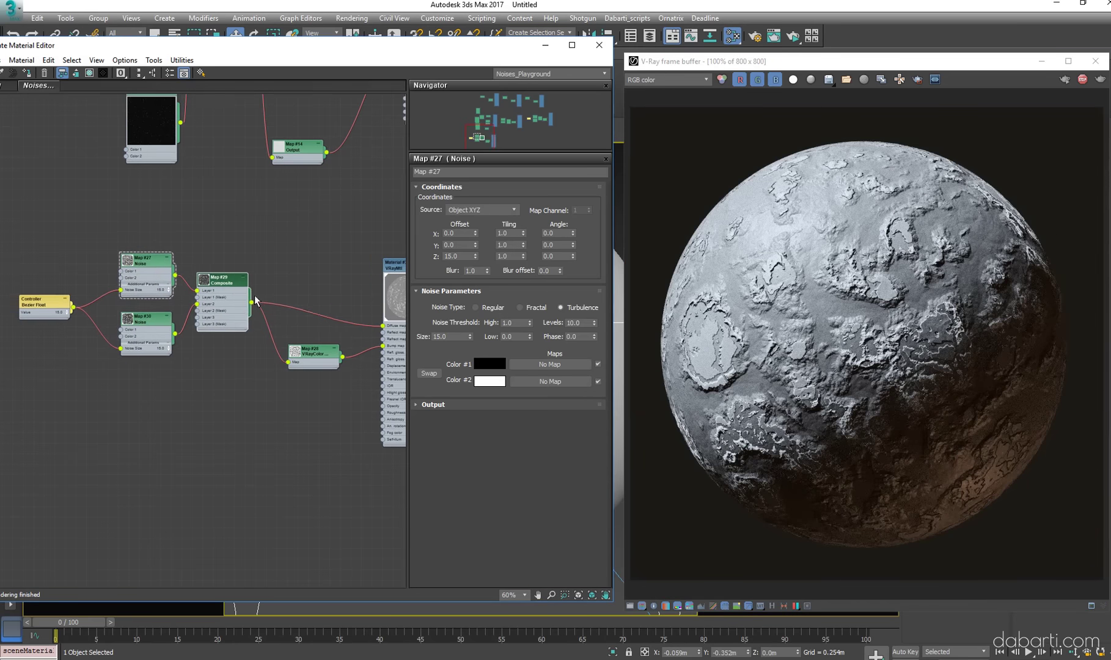
{"action": "middle_click_drag", "start_coordinate": [260, 305], "coordinate": [232, 312]}
Add a Gradient Ramp map and connect it to the material's Diffuse
{"action": "right_click", "coordinate": [288, 284]}
{"action": "mouse_move", "coordinate": [447, 318]}
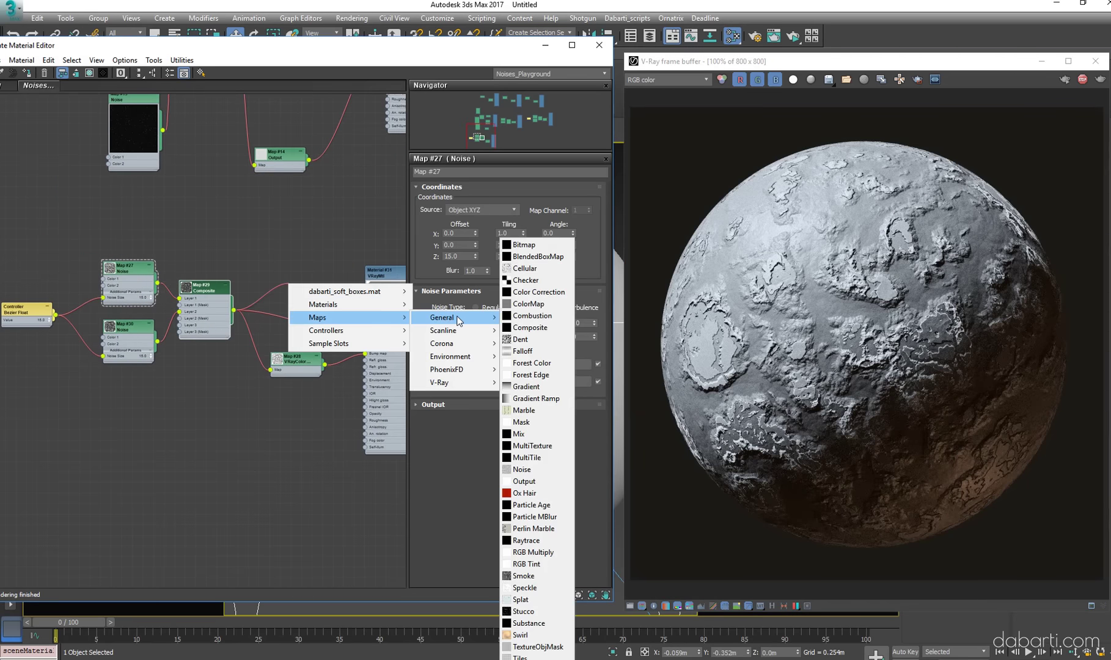
{"action": "left_click", "coordinate": [533, 399]}
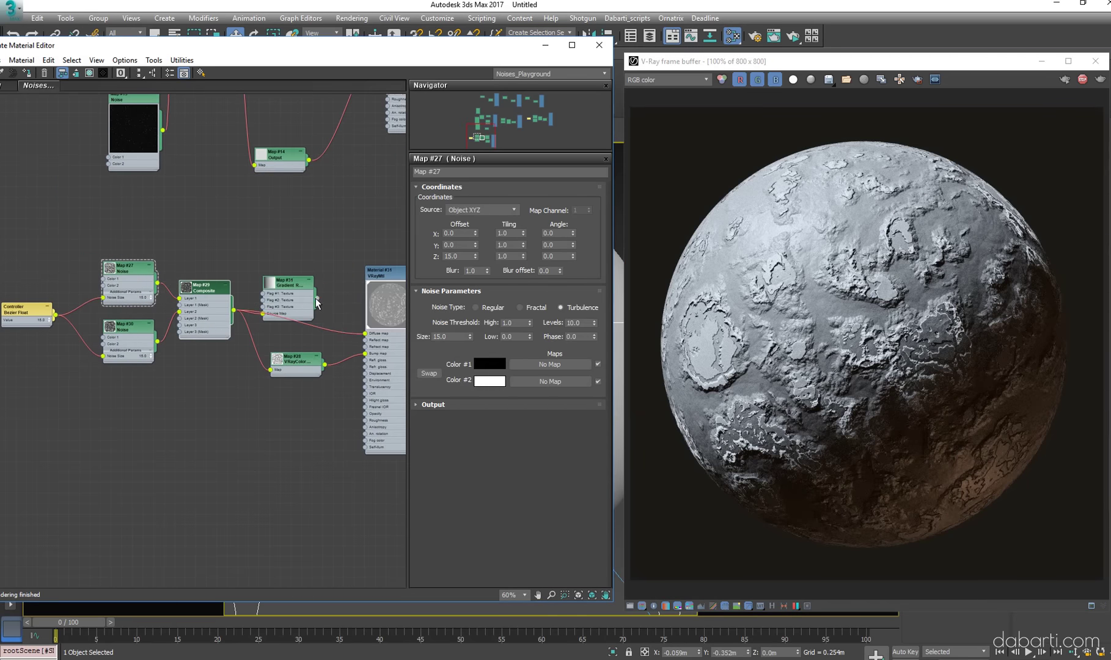
{"action": "left_click_drag", "start_coordinate": [367, 340], "coordinate": [366, 333]}
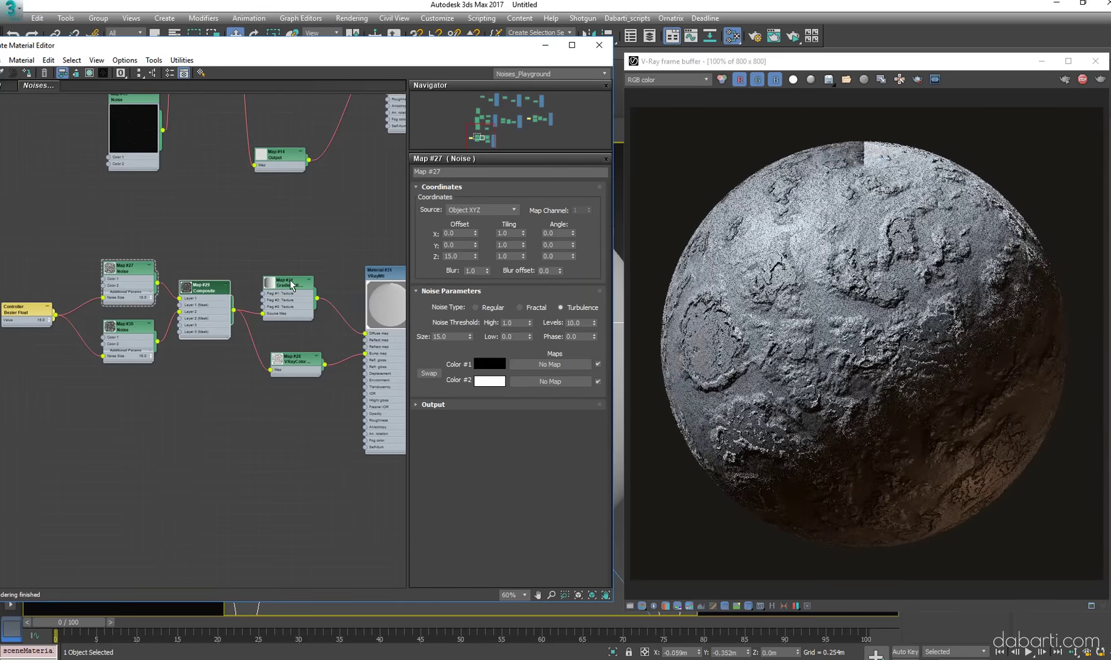
Set the Gradient Ramp's Gradient Type to Mapped and check the VRayMtl parameters
{"action": "double_click", "coordinate": [287, 284]}
{"action": "left_click", "coordinate": [479, 388]}
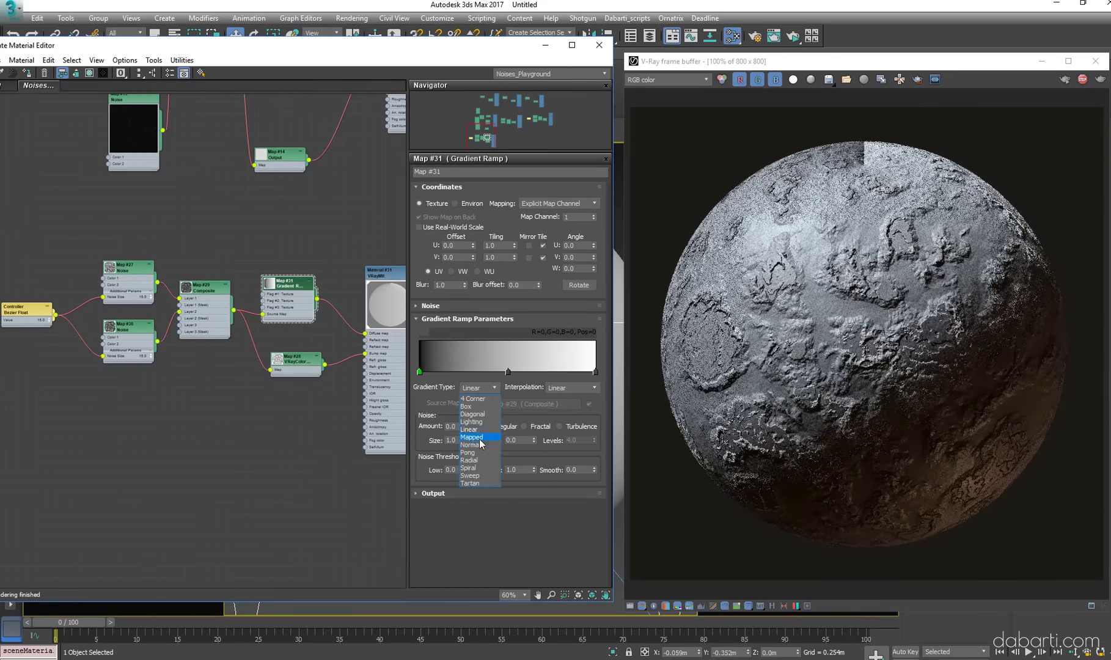
{"action": "left_click", "coordinate": [470, 432]}
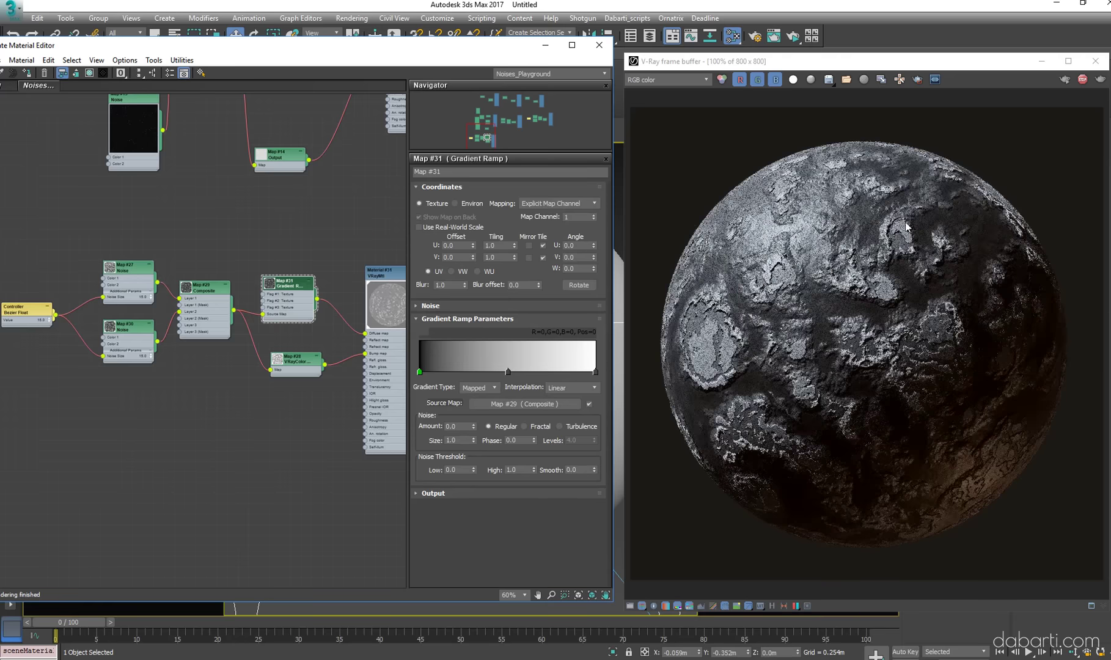
{"action": "double_click", "coordinate": [380, 274]}
{"action": "scroll", "coordinate": [495, 459], "scroll_direction": "down", "scroll_amount": 5}
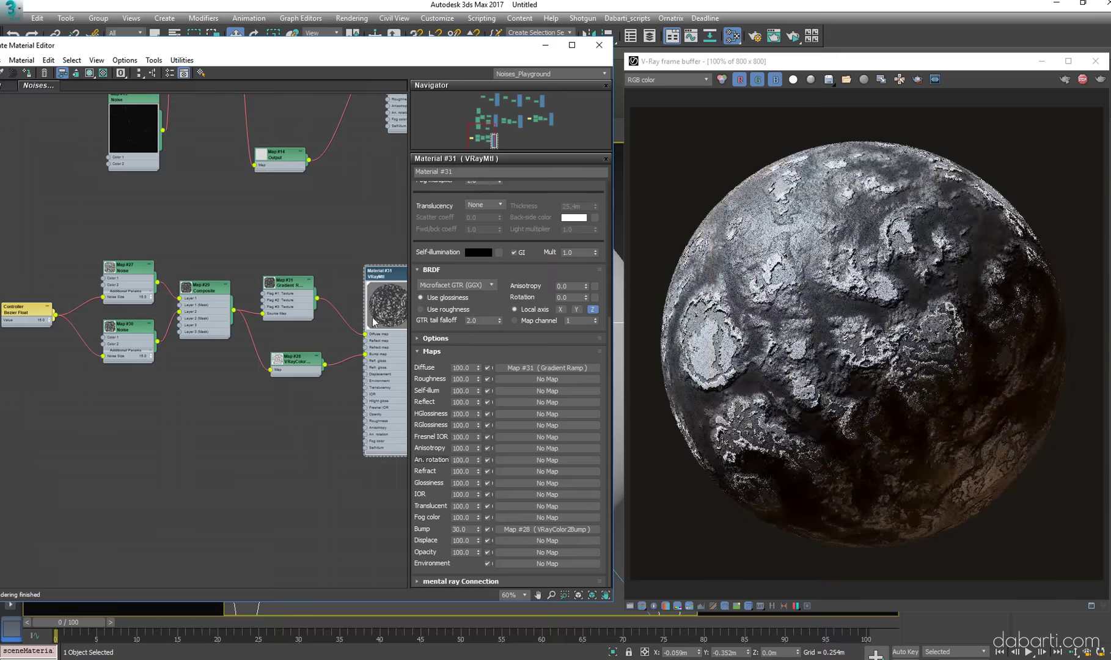
{"action": "scroll", "coordinate": [292, 250], "scroll_direction": "up", "scroll_amount": 1}
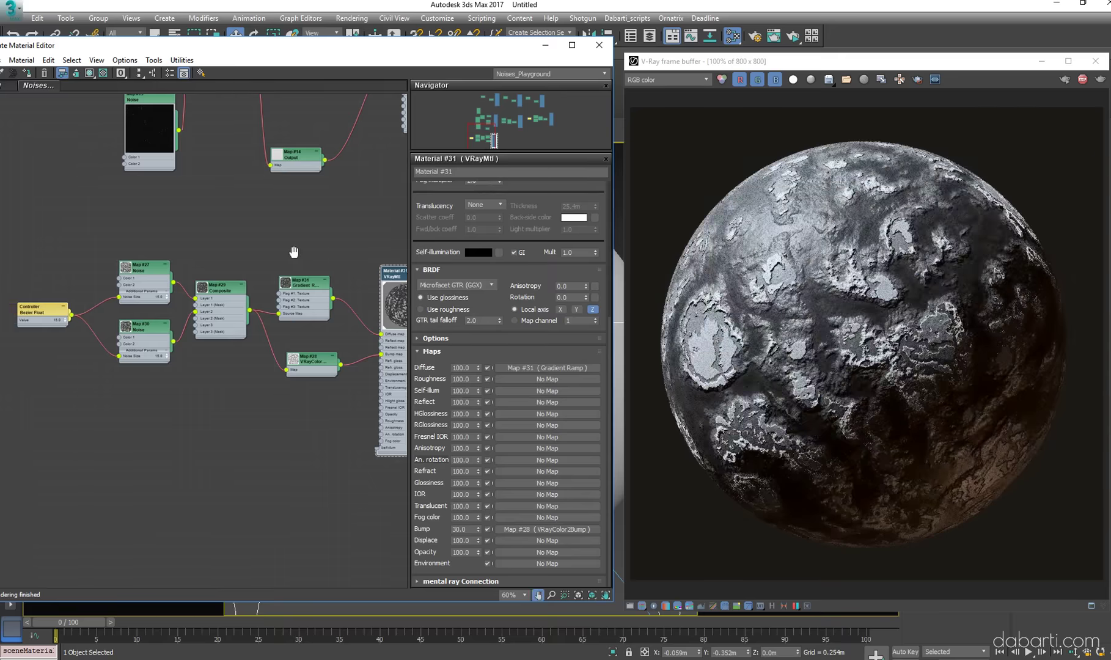
Colour the left gradient flag dark teal and slide it toward the left end
{"action": "double_click", "coordinate": [303, 287]}
{"action": "double_click", "coordinate": [508, 371]}
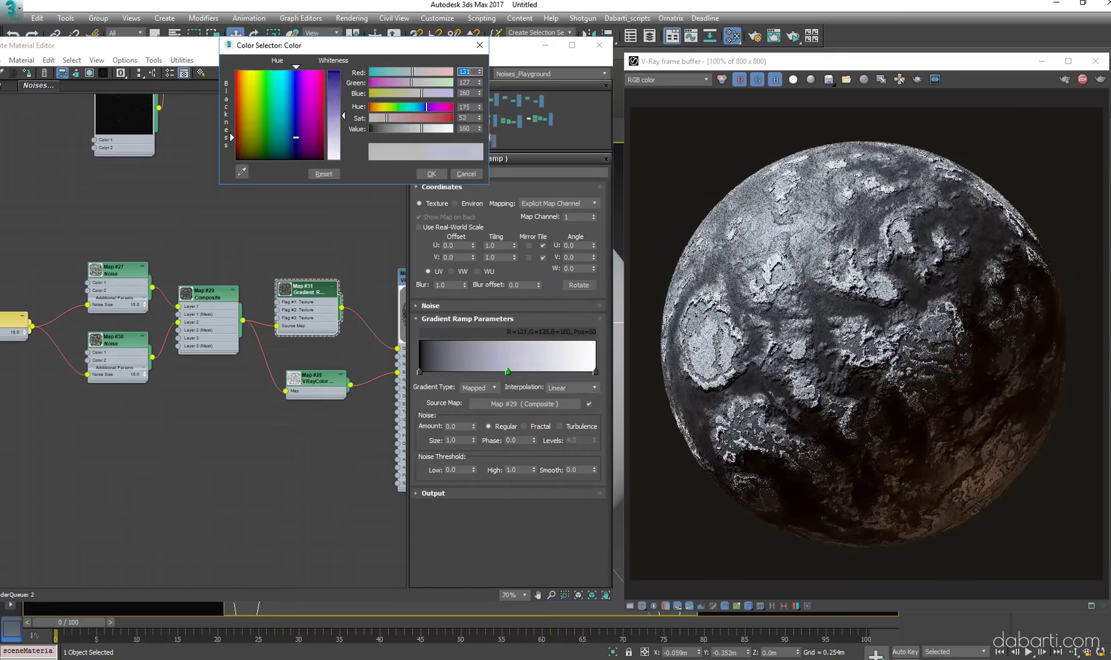
{"action": "left_click_drag", "start_coordinate": [344, 115], "coordinate": [343, 72]}
{"action": "left_click_drag", "start_coordinate": [296, 137], "coordinate": [287, 139]}
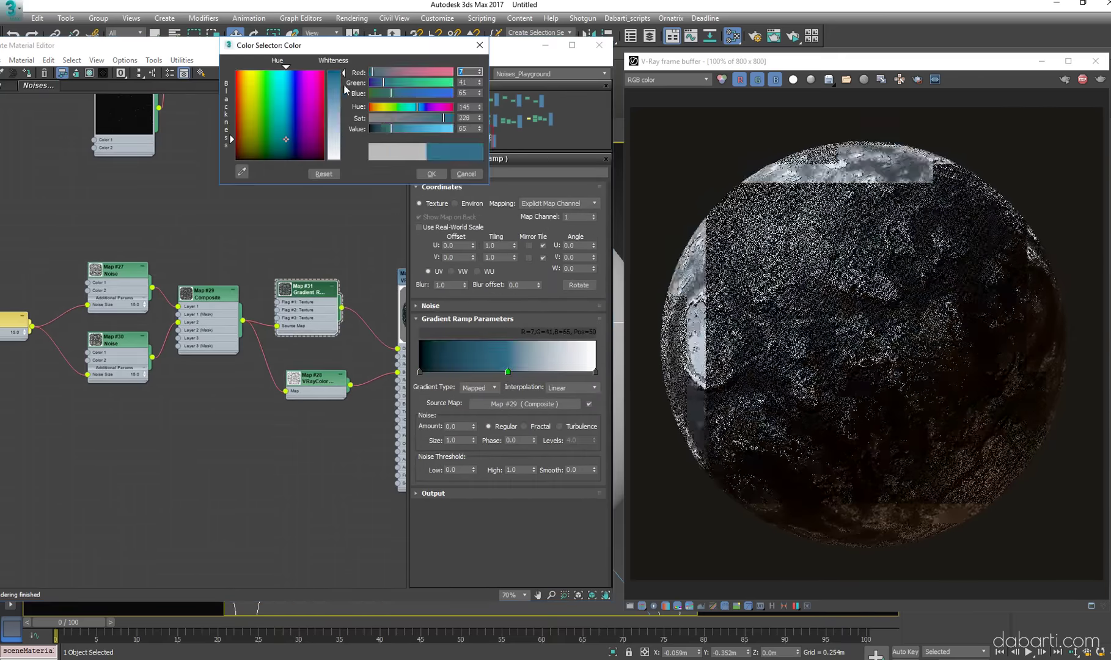
{"action": "left_click", "coordinate": [424, 174]}
{"action": "left_click_drag", "start_coordinate": [513, 373], "coordinate": [451, 372]}
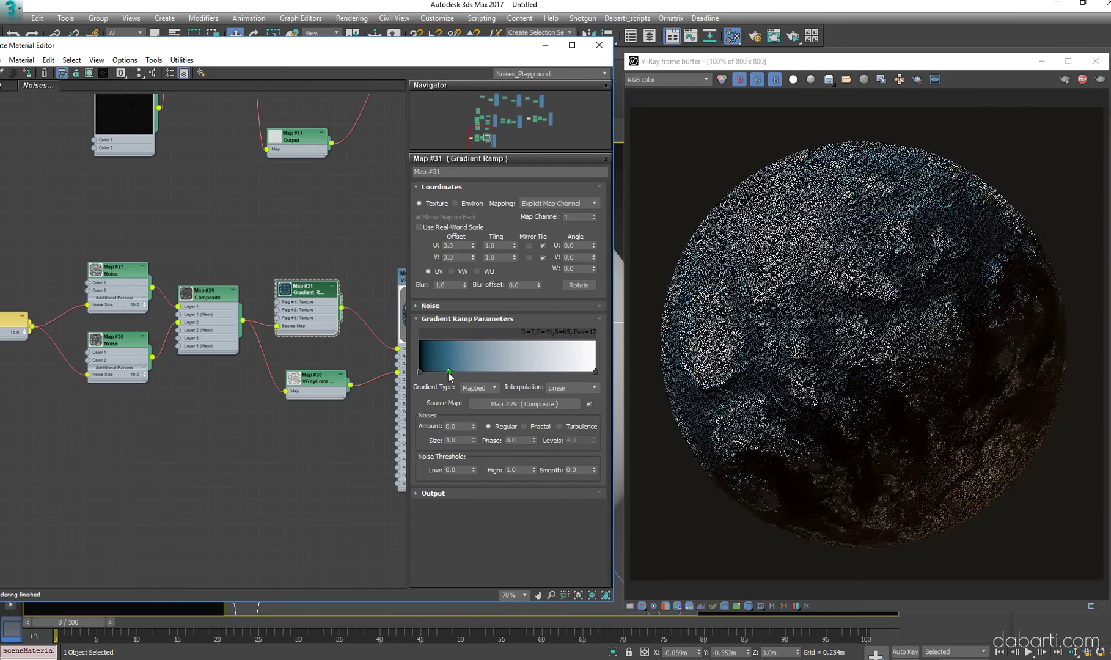
Add a middle flag to the ramp and colour it bright green
{"action": "left_click", "coordinate": [459, 371]}
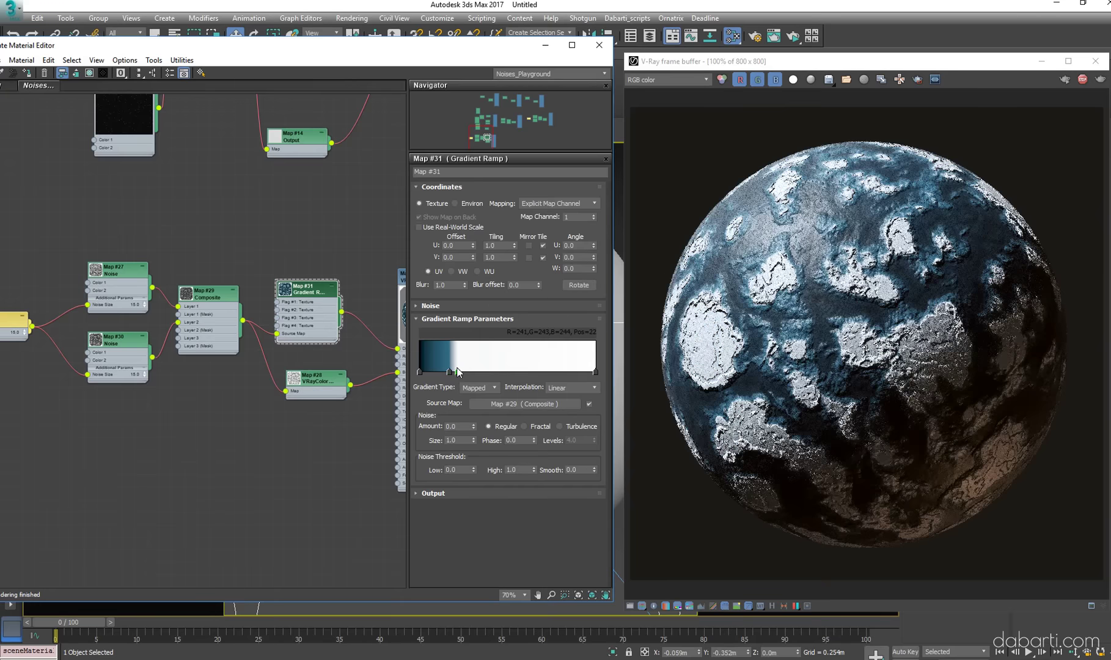
{"action": "left_click_drag", "start_coordinate": [458, 371], "coordinate": [506, 371]}
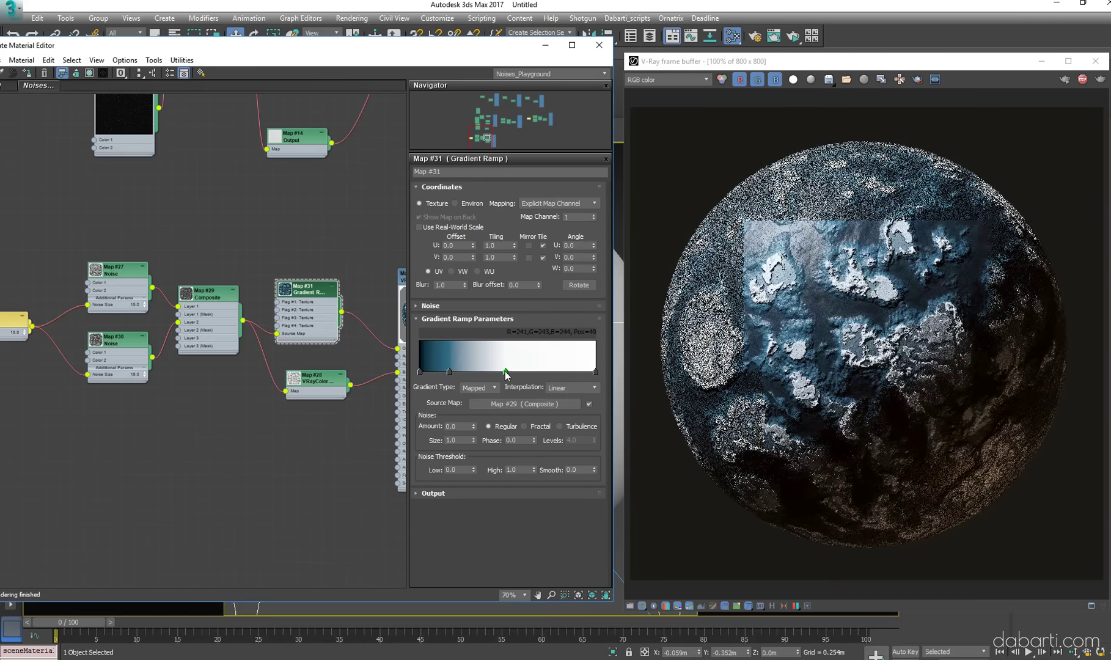
{"action": "double_click", "coordinate": [506, 372]}
{"action": "left_click", "coordinate": [311, 121]}
{"action": "left_click_drag", "start_coordinate": [334, 147], "coordinate": [339, 55]}
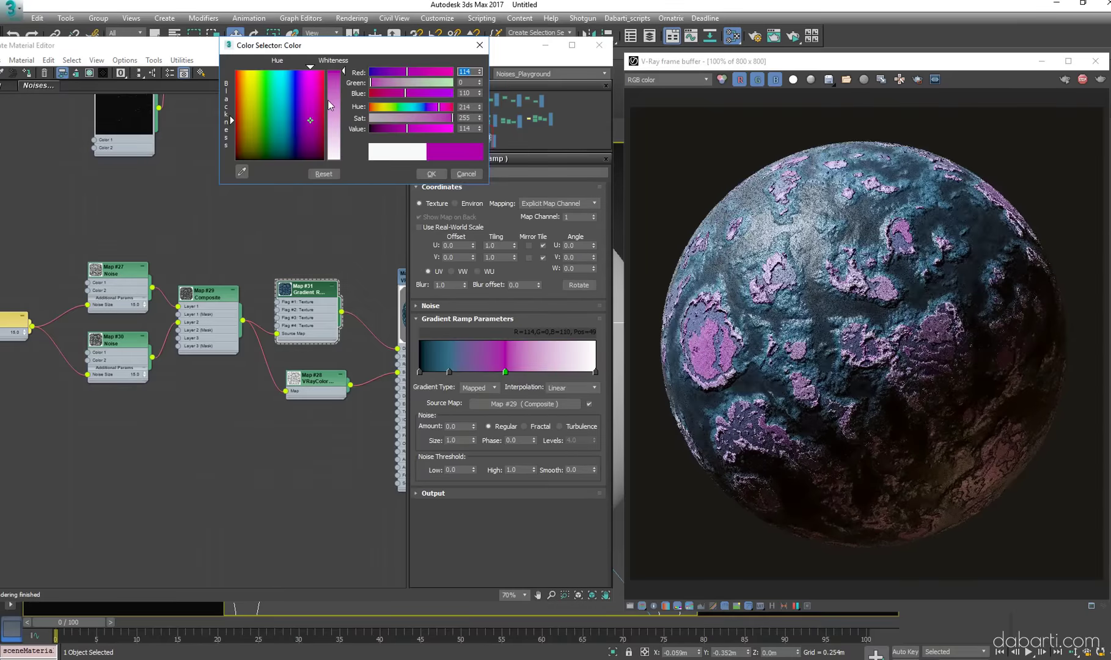
{"action": "left_click", "coordinate": [243, 76]}
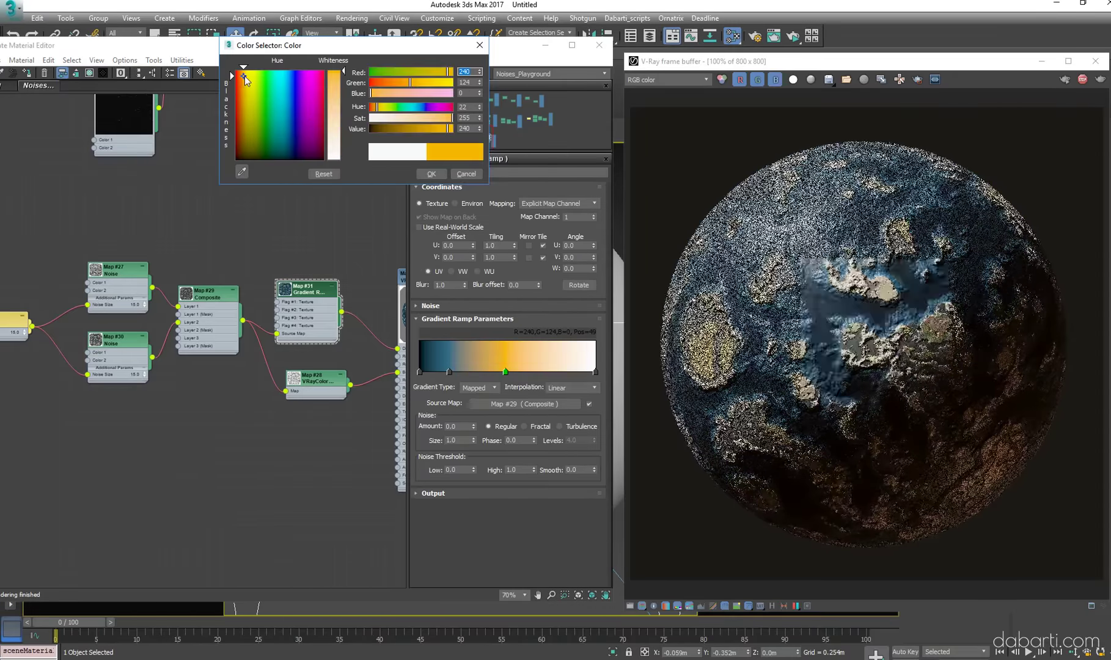
{"action": "left_click_drag", "start_coordinate": [245, 80], "coordinate": [272, 73]}
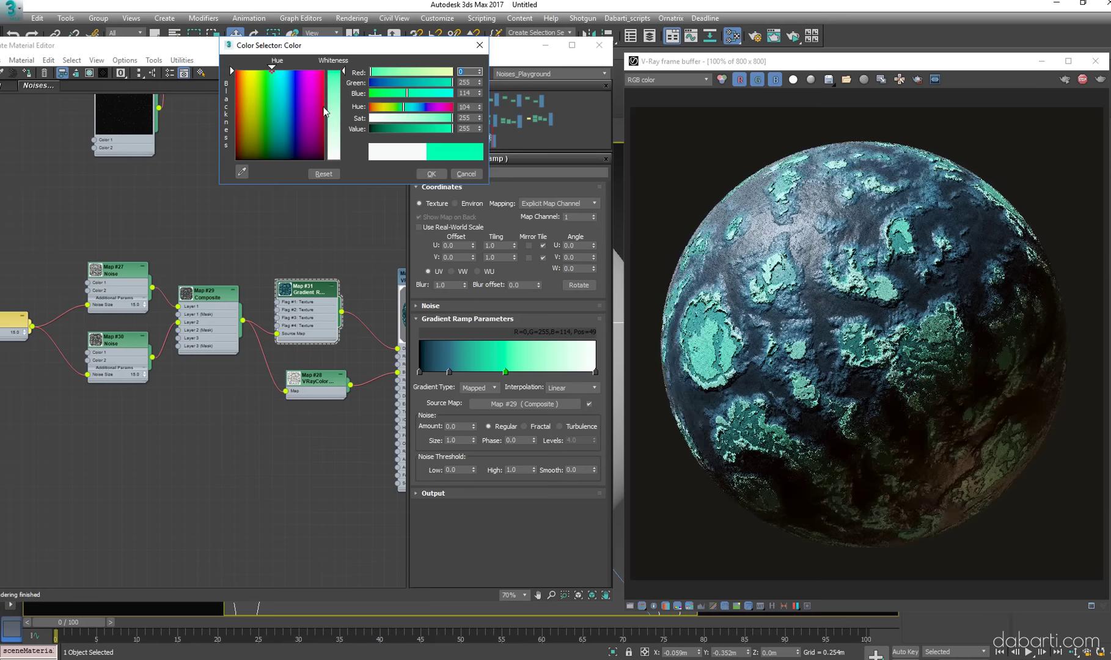
{"action": "left_click", "coordinate": [431, 173]}
Make the ramp's right end dark red, then add and copy a flag near position 62
{"action": "double_click", "coordinate": [596, 371]}
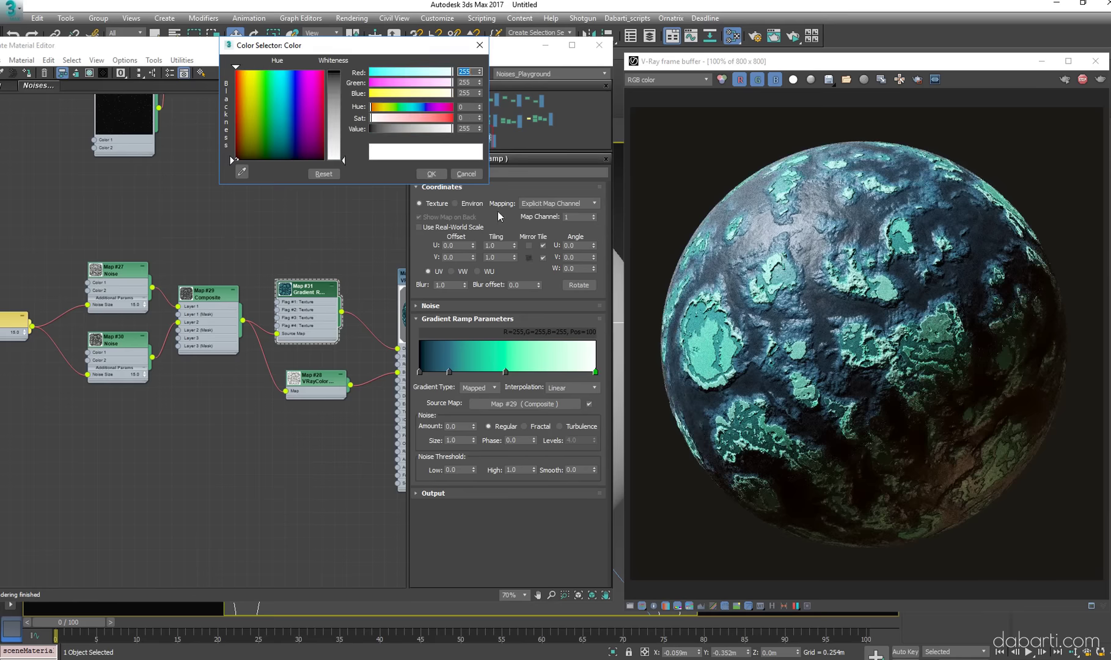
{"action": "left_click_drag", "start_coordinate": [370, 117], "coordinate": [449, 117]}
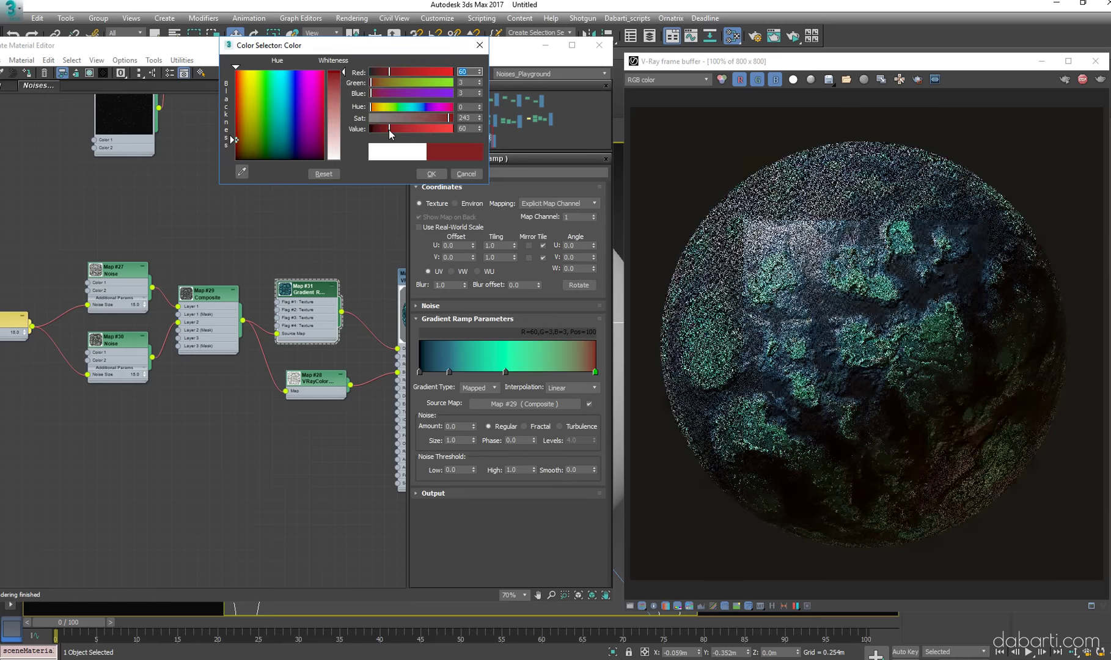
{"action": "left_click", "coordinate": [415, 128]}
{"action": "left_click", "coordinate": [432, 174]}
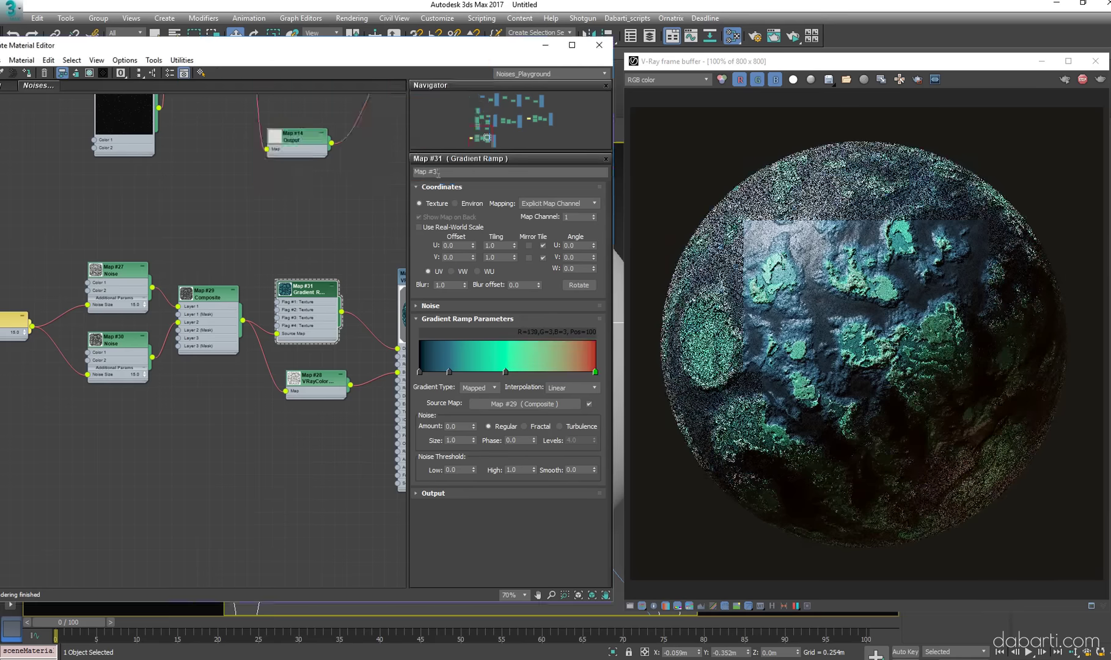
{"action": "left_click", "coordinate": [529, 371]}
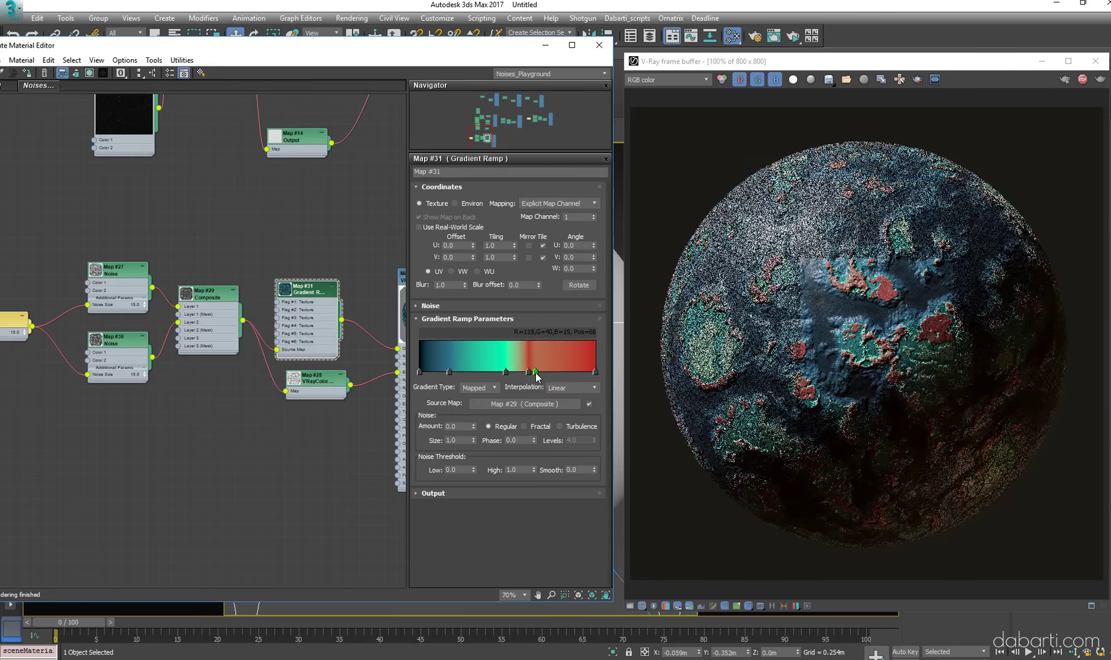
{"action": "right_click", "coordinate": [529, 372]}
{"action": "left_click", "coordinate": [542, 396]}
Slide the gradient flags to positions 73, 67, 36 and 18 while watching the planet render
{"action": "left_click_drag", "start_coordinate": [549, 376], "coordinate": [550, 376]}
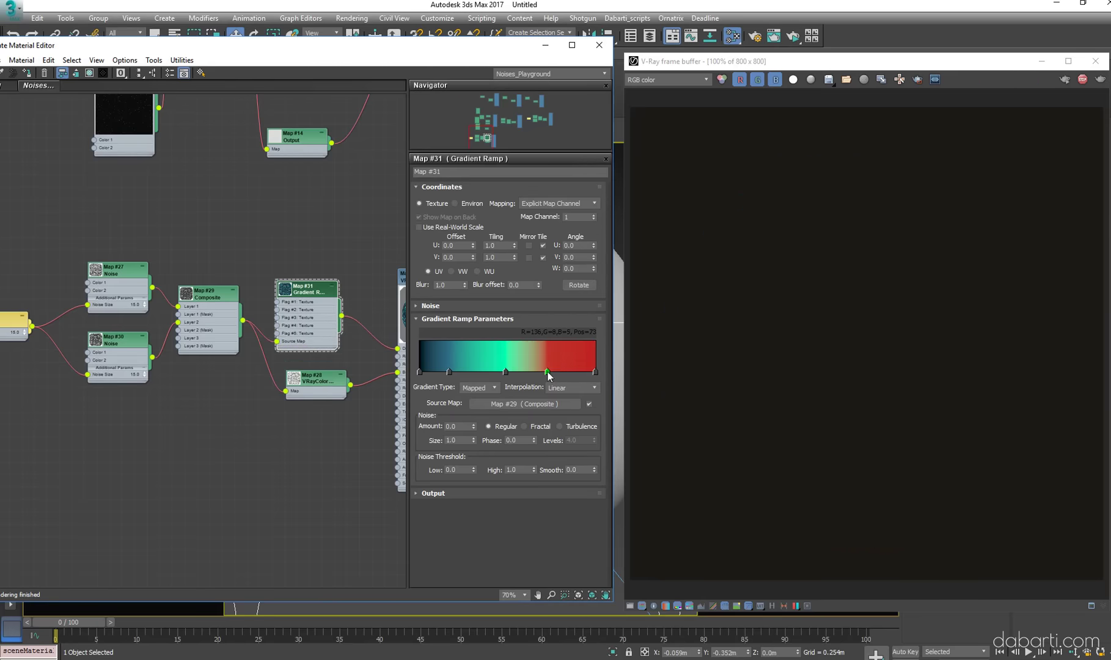
{"action": "key", "text": "8"}
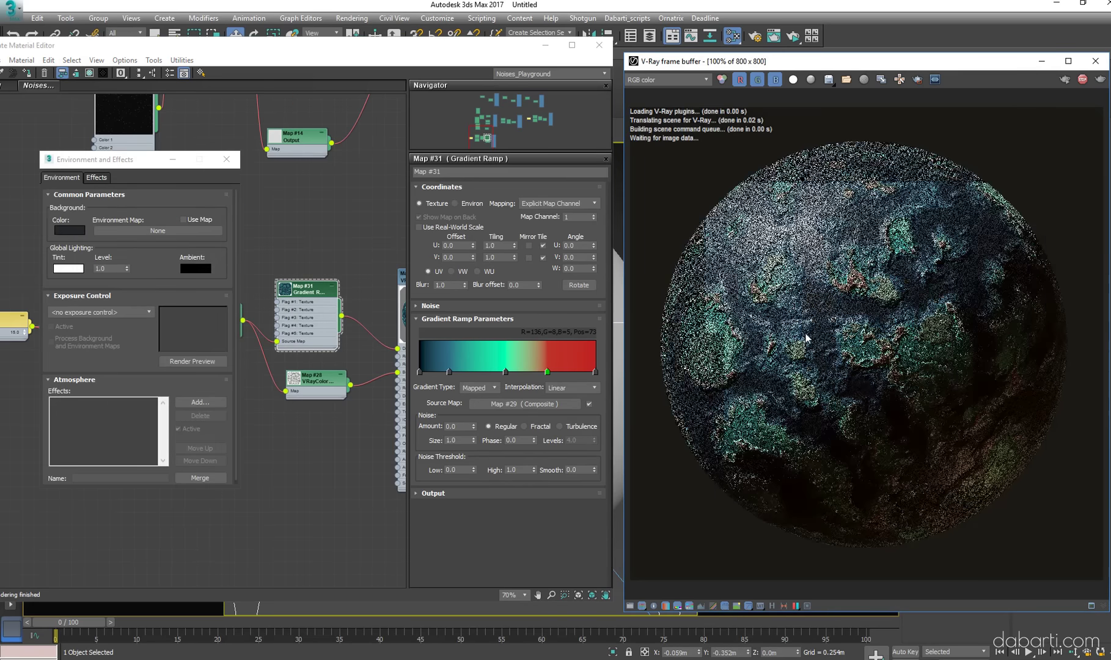
{"action": "left_click", "coordinate": [591, 367]}
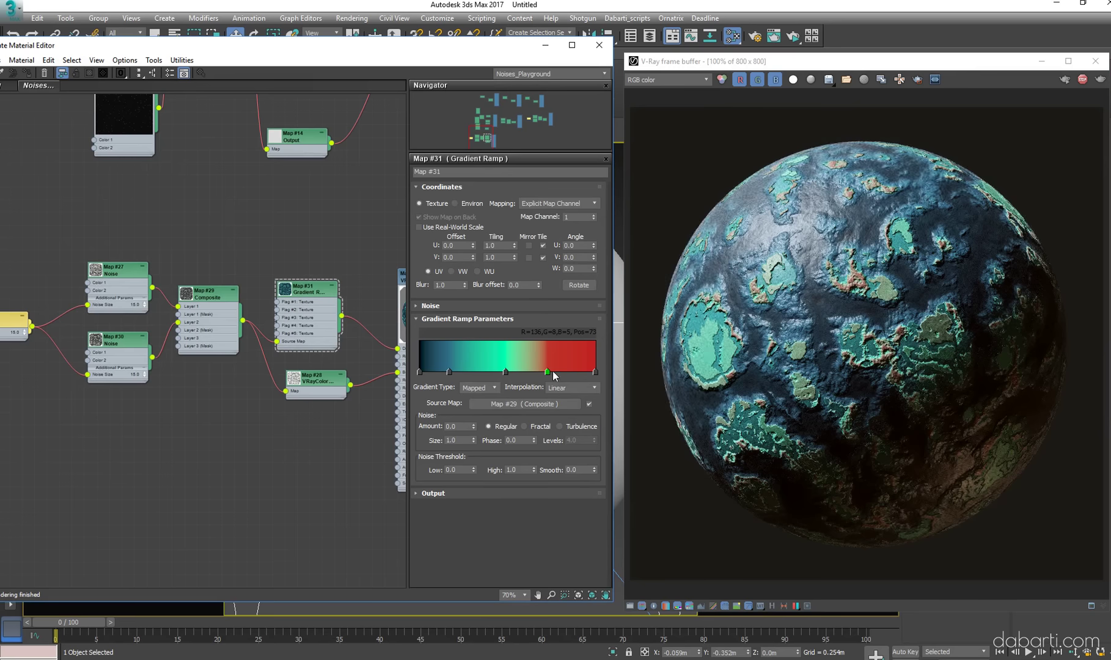
{"action": "left_click_drag", "start_coordinate": [552, 371], "coordinate": [539, 372]}
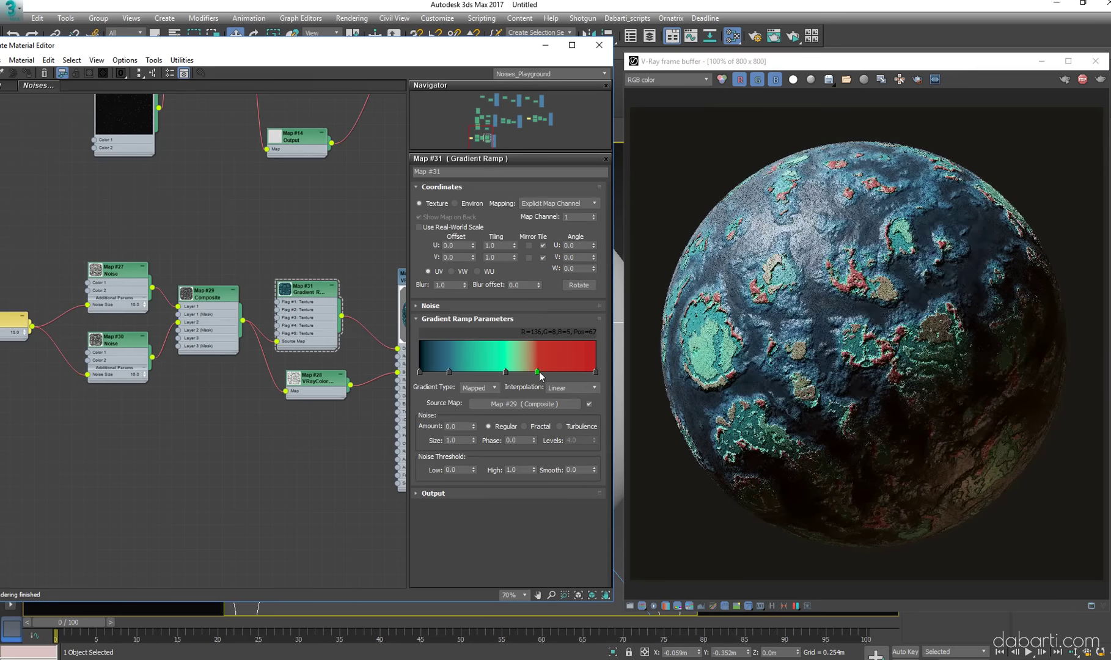
{"action": "left_click", "coordinate": [886, 170]}
{"action": "scroll", "coordinate": [886, 170], "scroll_direction": "up", "scroll_amount": 1}
{"action": "scroll", "coordinate": [886, 170], "scroll_direction": "down", "scroll_amount": 1}
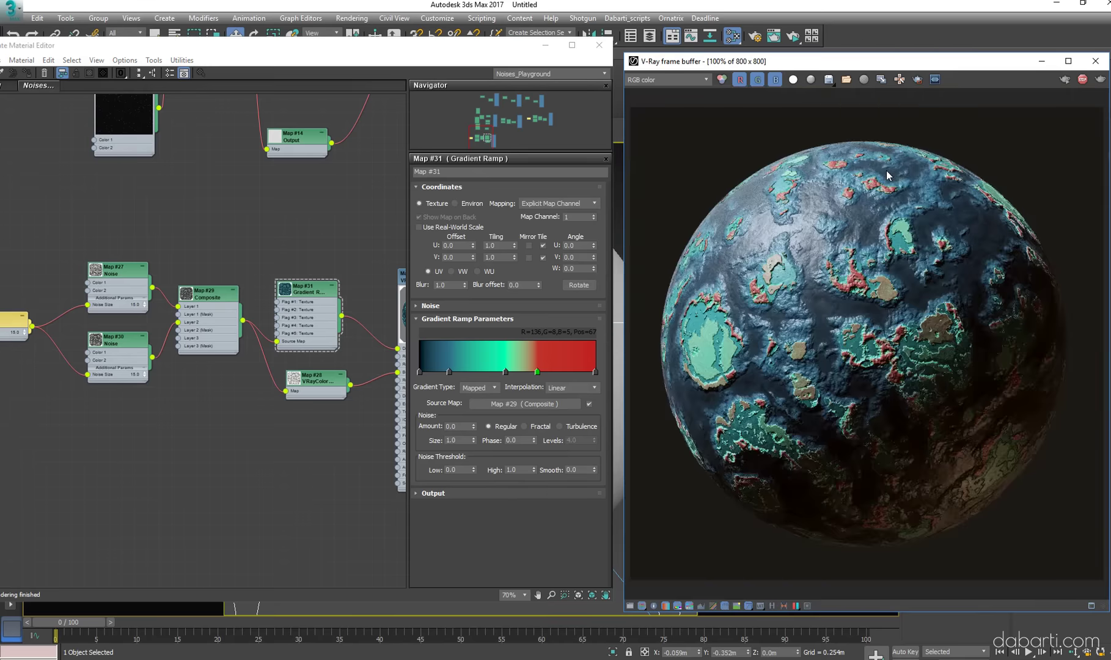
{"action": "left_click_drag", "start_coordinate": [449, 371], "coordinate": [484, 372]}
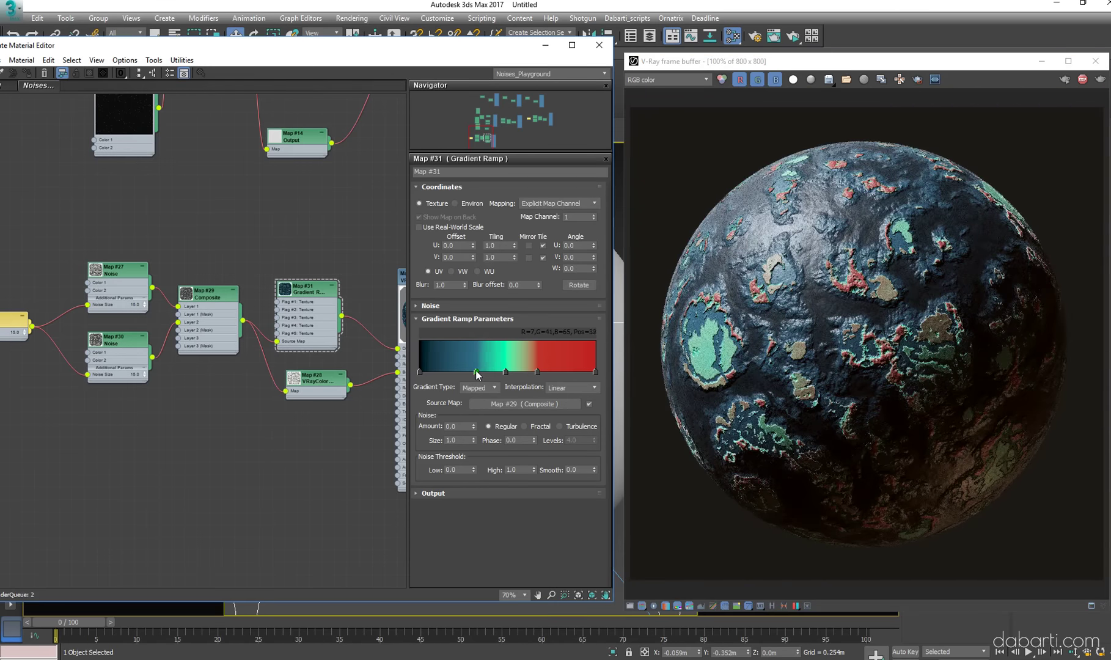
{"action": "left_click_drag", "start_coordinate": [477, 373], "coordinate": [452, 372]}
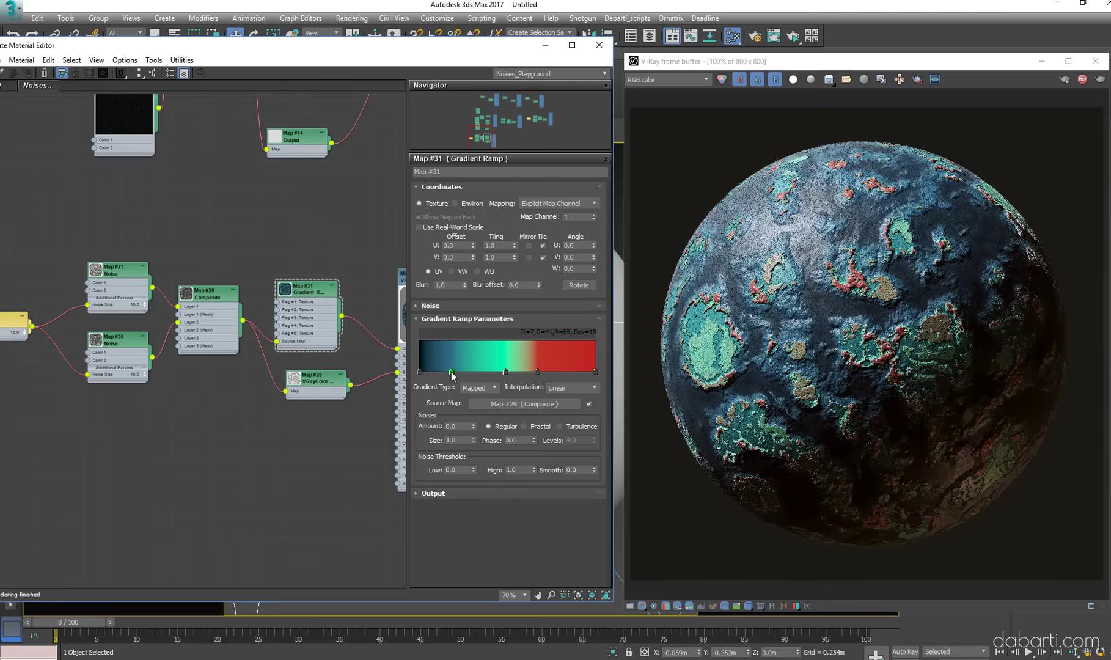
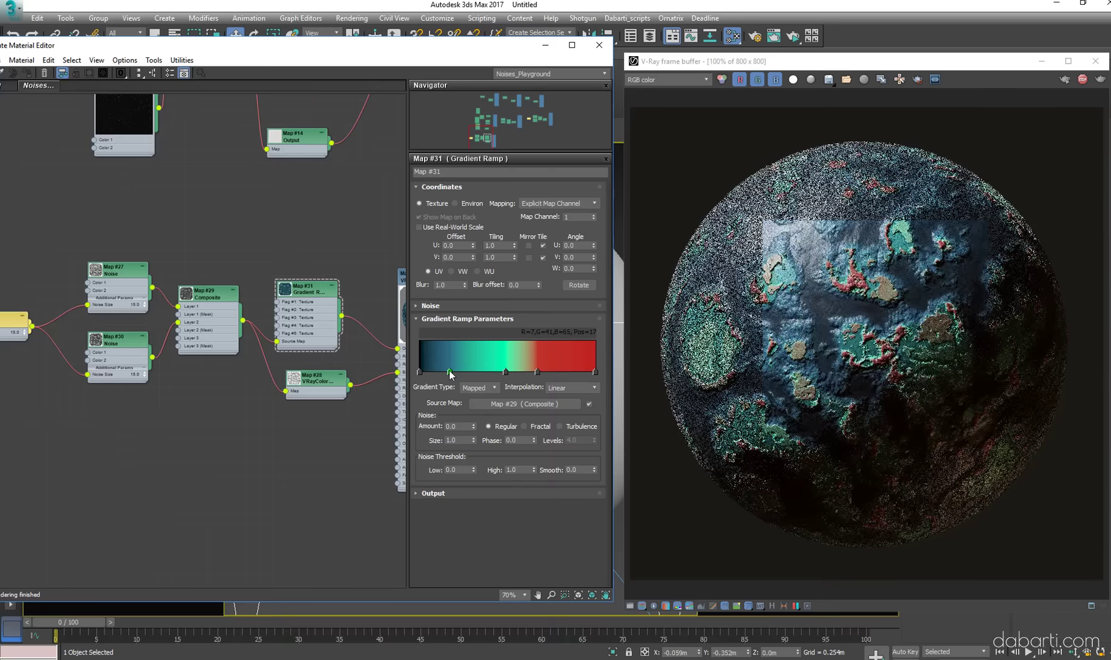
Shift the second ramp flag slightly right and set the first flag to dark navy
{"action": "left_click_drag", "start_coordinate": [450, 370], "coordinate": [454, 370]}
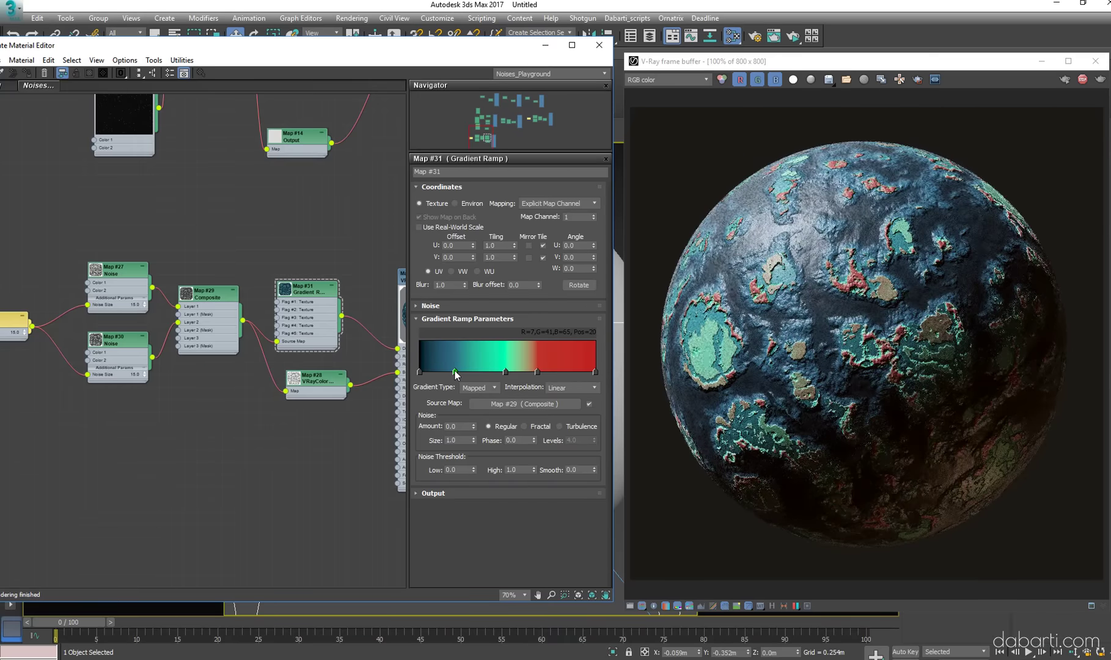
{"action": "double_click", "coordinate": [419, 372]}
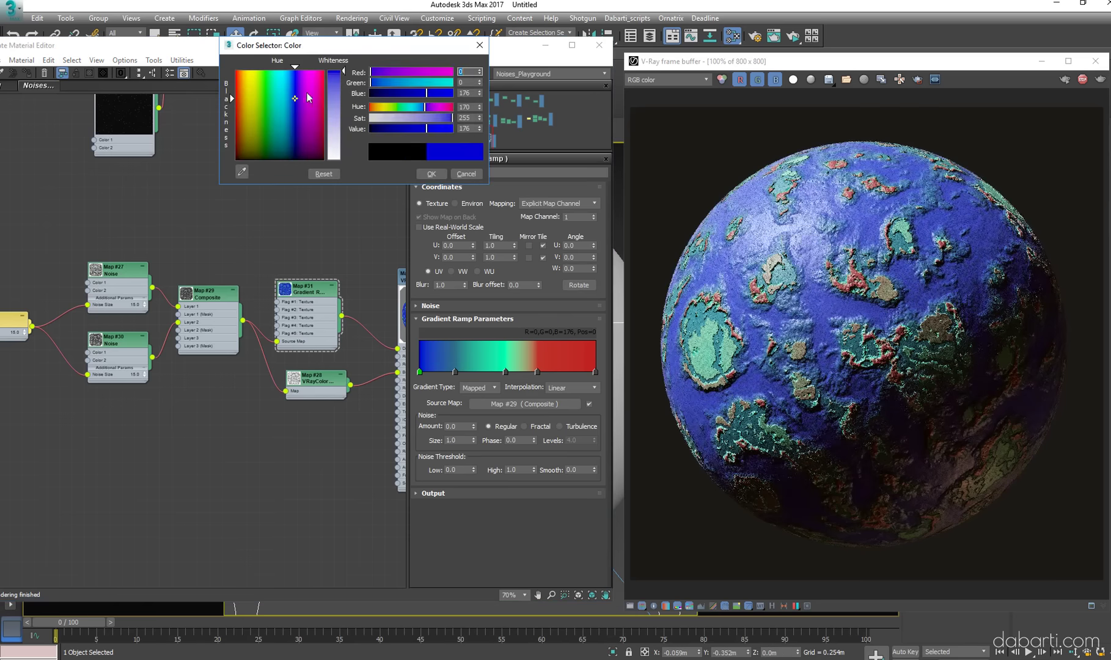
{"action": "left_click", "coordinate": [246, 75]}
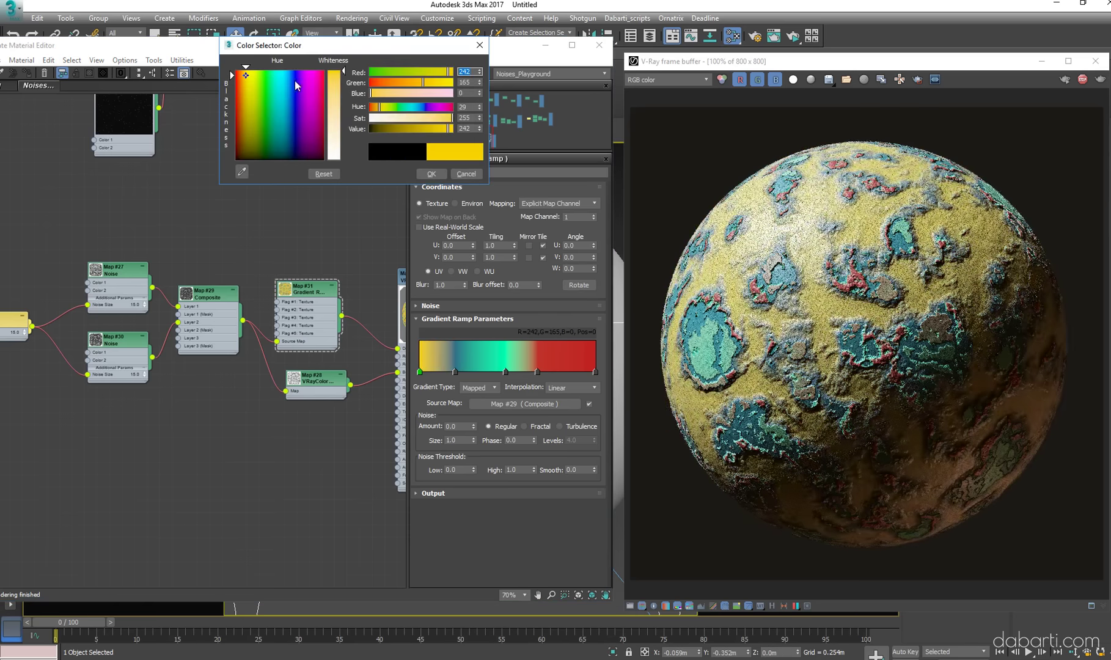
{"action": "left_click_drag", "start_coordinate": [319, 86], "coordinate": [291, 157]}
{"action": "left_click", "coordinate": [432, 174]}
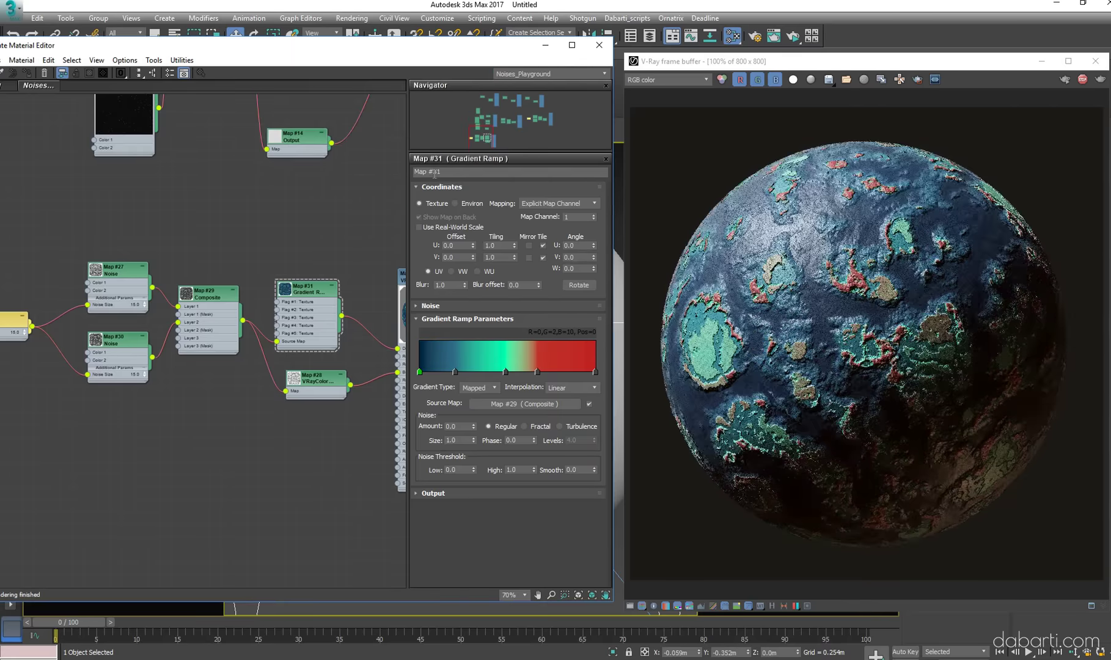
Set the VRayMtl diffuse map amount to 100
{"action": "middle_click_drag", "start_coordinate": [312, 283], "coordinate": [248, 261]}
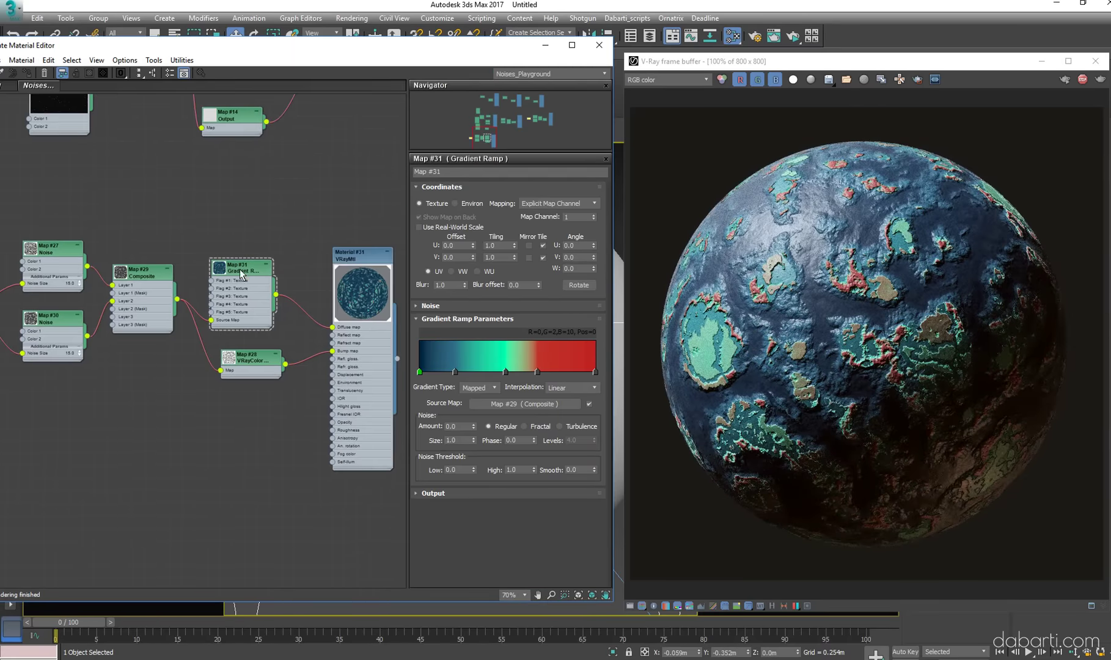
{"action": "double_click", "coordinate": [357, 266]}
{"action": "right_click", "coordinate": [479, 576]}
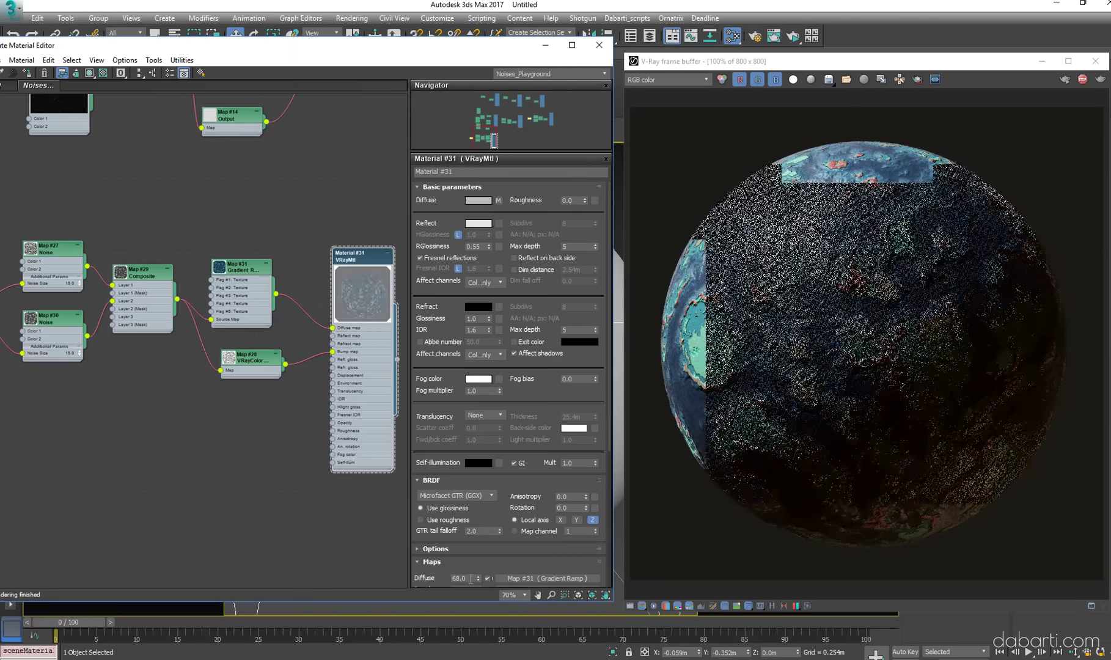
{"action": "type", "text": "100"}
{"action": "key", "text": "Return"}
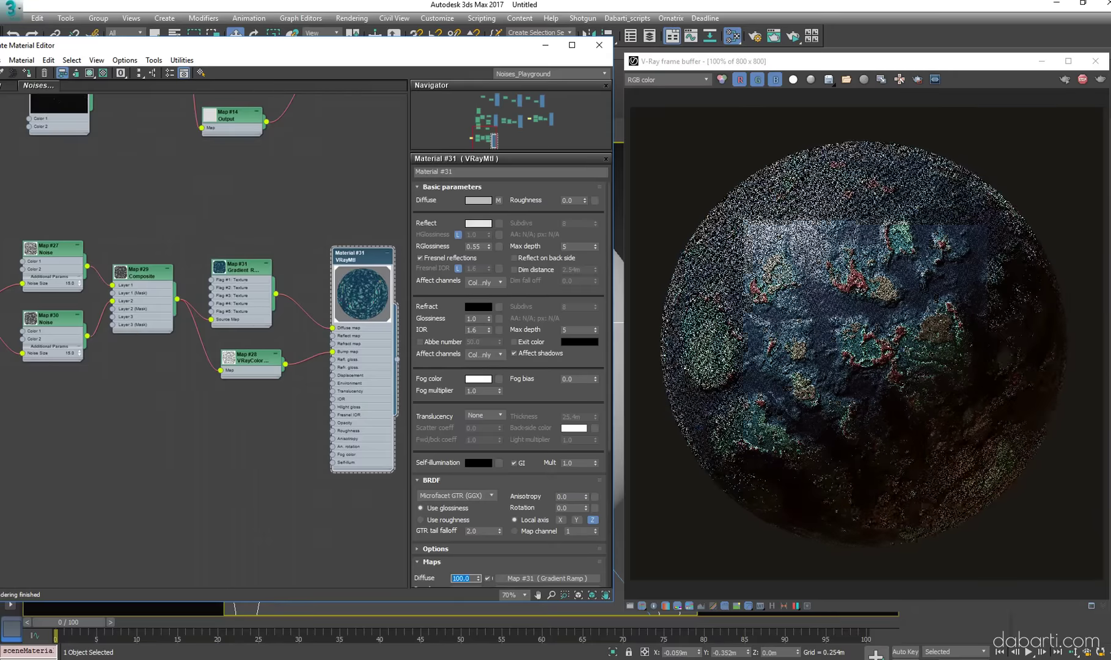
Switch the Map #31 Gradient Ramp interpolation to Solid
{"action": "mouse_move", "coordinate": [229, 413]}
{"action": "middle_mouse_down"}
{"action": "mouse_move", "coordinate": [209, 459]}
{"action": "mouse_move", "coordinate": [244, 367]}
{"action": "middle_mouse_up"}
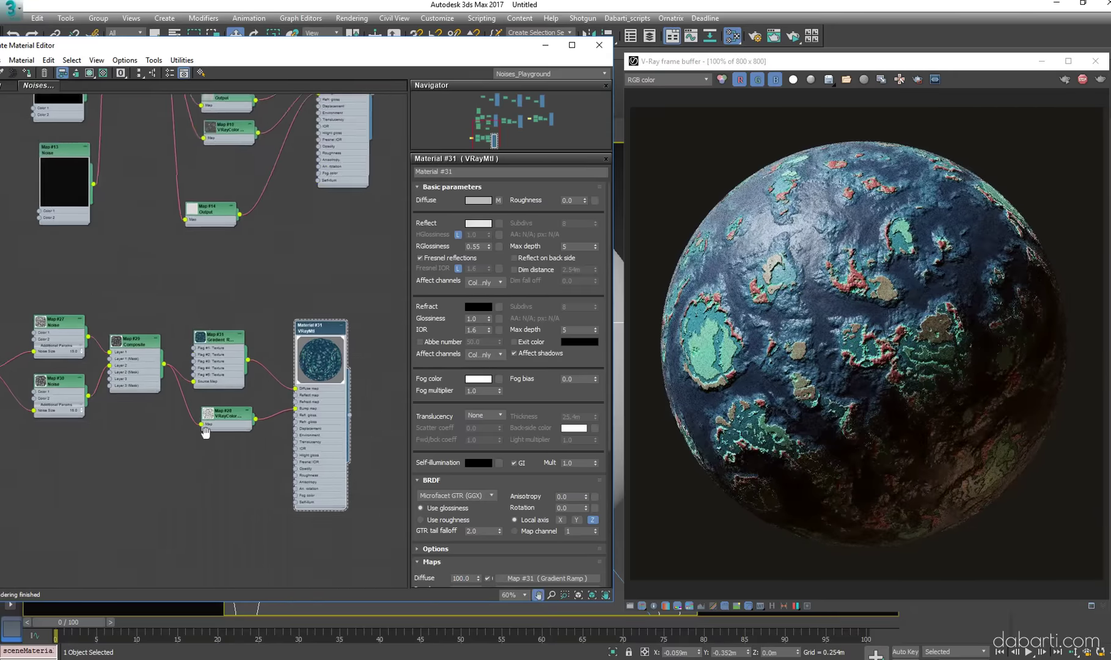
{"action": "scroll", "coordinate": [244, 367], "scroll_direction": "down", "scroll_amount": 1}
{"action": "double_click", "coordinate": [264, 313]}
{"action": "scroll", "coordinate": [576, 387], "scroll_direction": "down", "scroll_amount": 1}
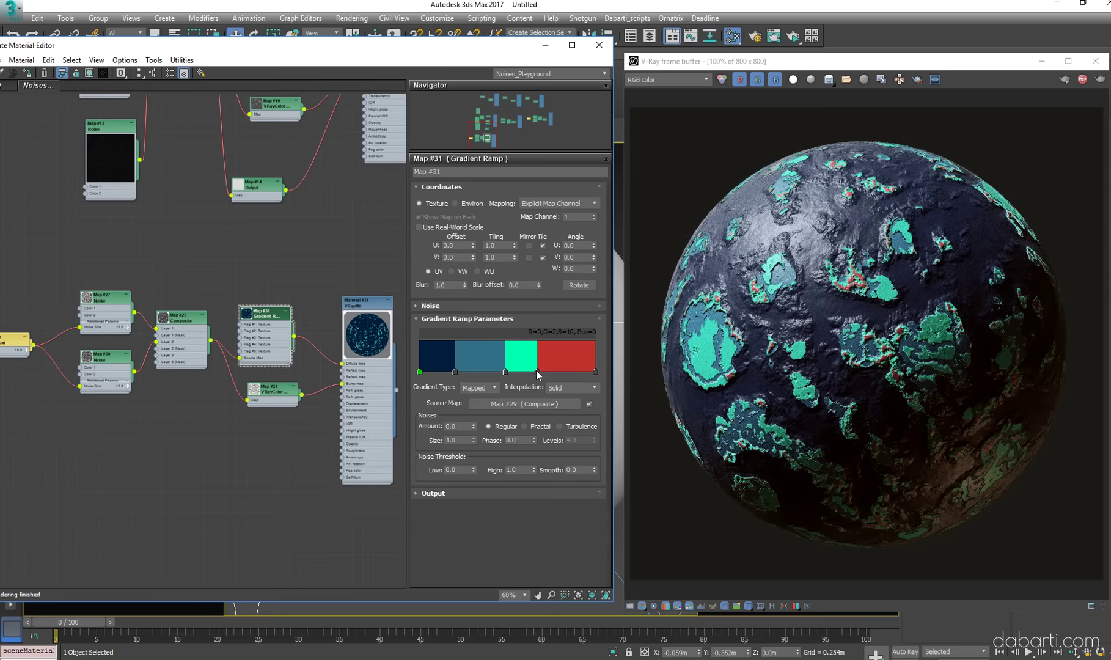
Add a yellow test colour stop to the ramp and nudge it left
{"action": "left_click", "coordinate": [474, 372]}
{"action": "double_click", "coordinate": [475, 373]}
{"action": "left_click", "coordinate": [245, 71]}
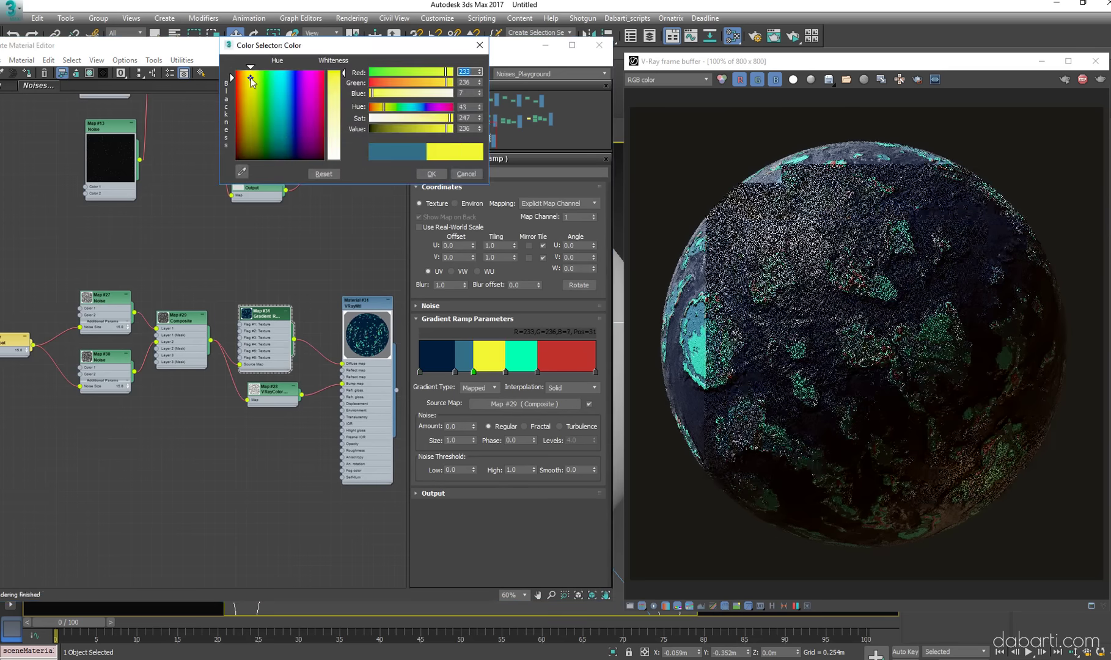
{"action": "left_click", "coordinate": [432, 173]}
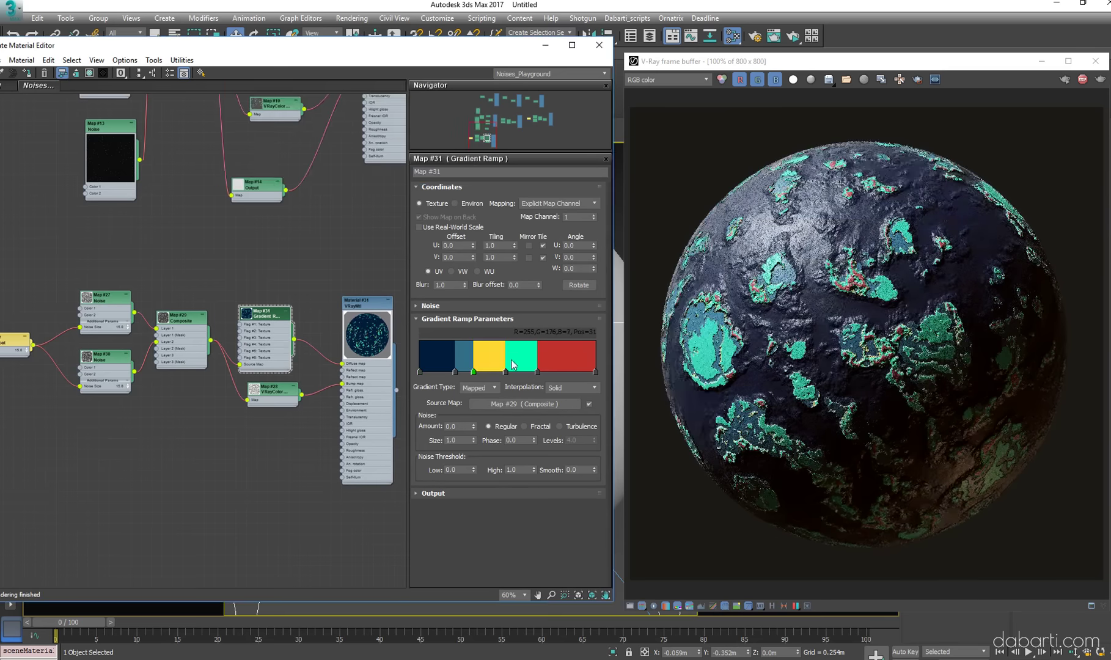
{"action": "left_click_drag", "start_coordinate": [474, 373], "coordinate": [469, 372]}
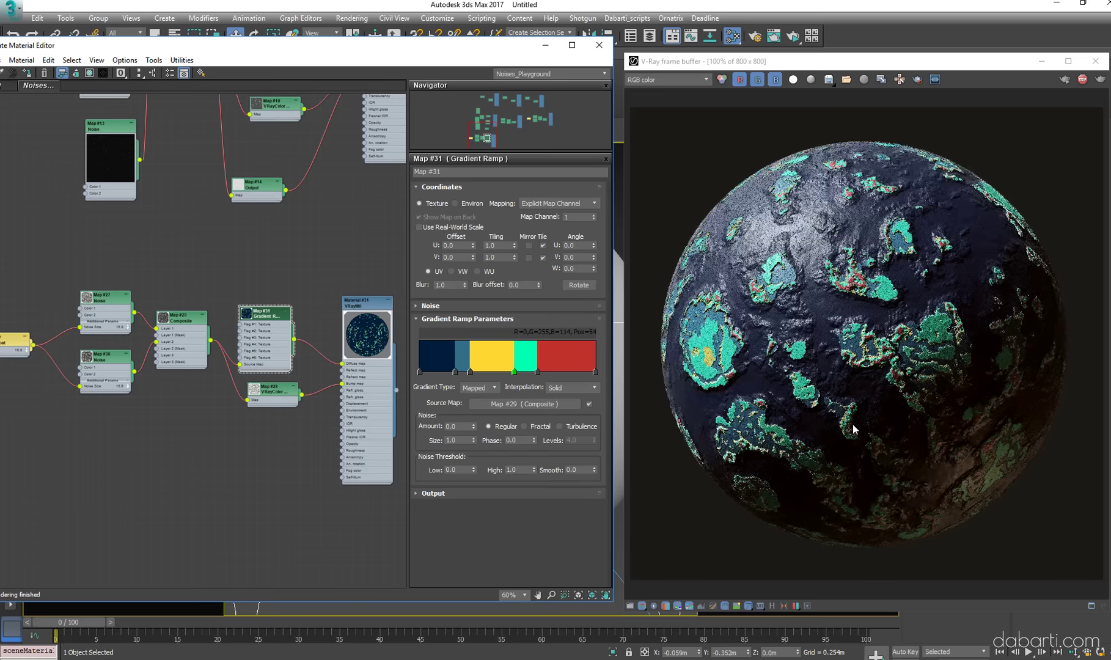
Delete the extra and yellow test stops and set Interpolation to Ease In Out
{"action": "left_click", "coordinate": [519, 372]}
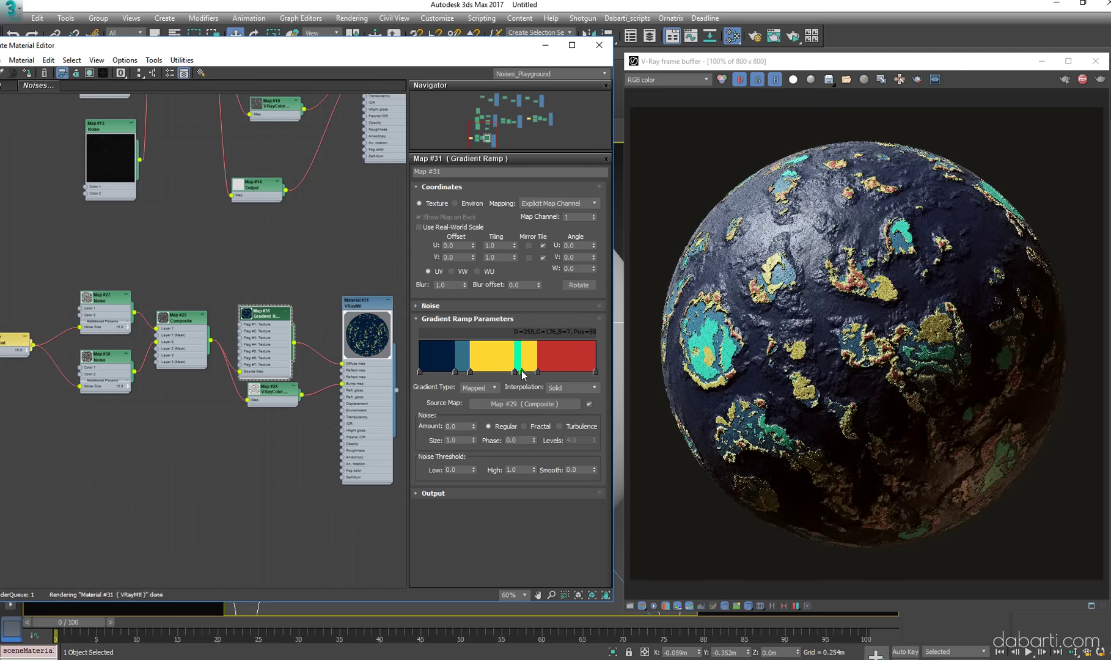
{"action": "right_click", "coordinate": [522, 372]}
{"action": "left_click", "coordinate": [552, 425]}
{"action": "right_click", "coordinate": [495, 369]}
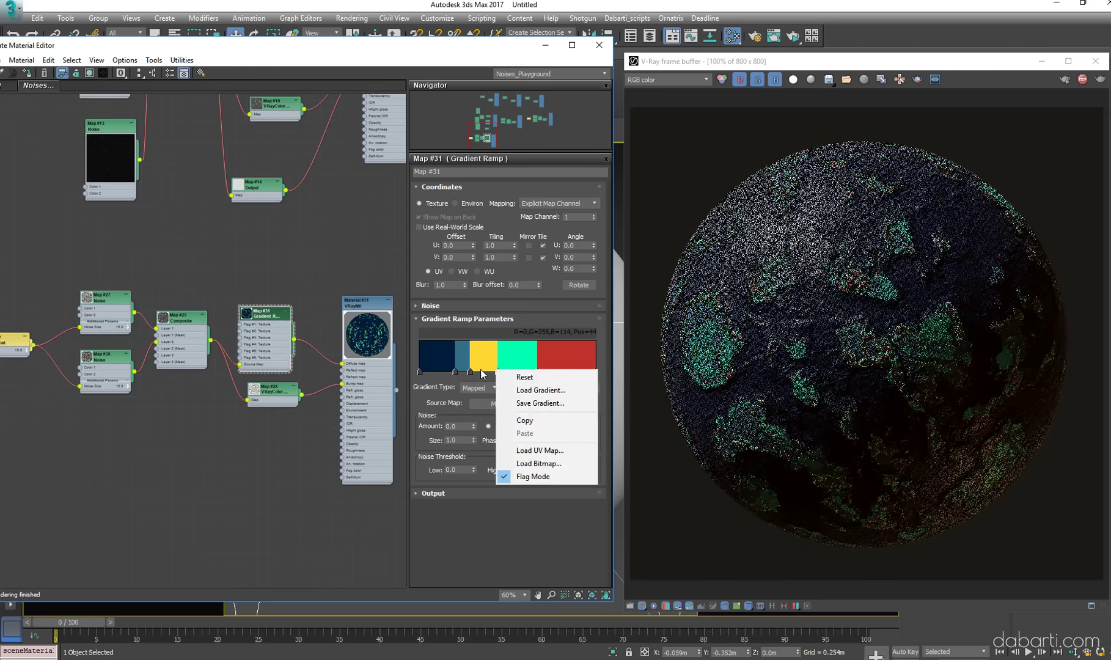
{"action": "left_click", "coordinate": [498, 425]}
{"action": "scroll", "coordinate": [574, 387], "scroll_direction": "up", "scroll_amount": 2}
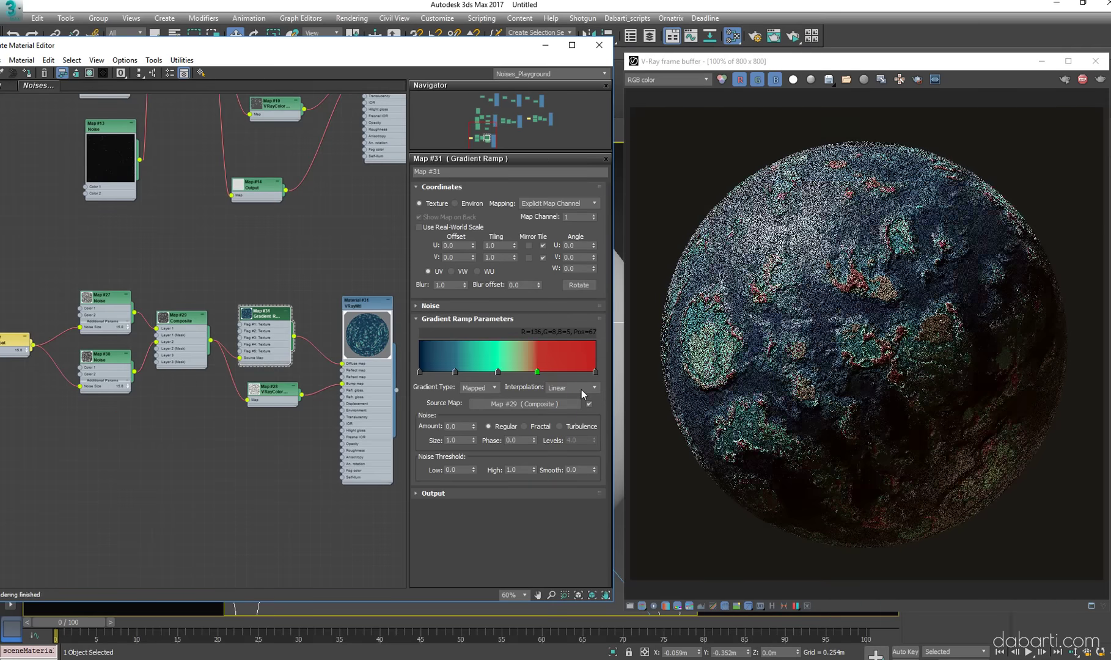
{"action": "scroll", "coordinate": [582, 389], "scroll_direction": "up", "scroll_amount": 1}
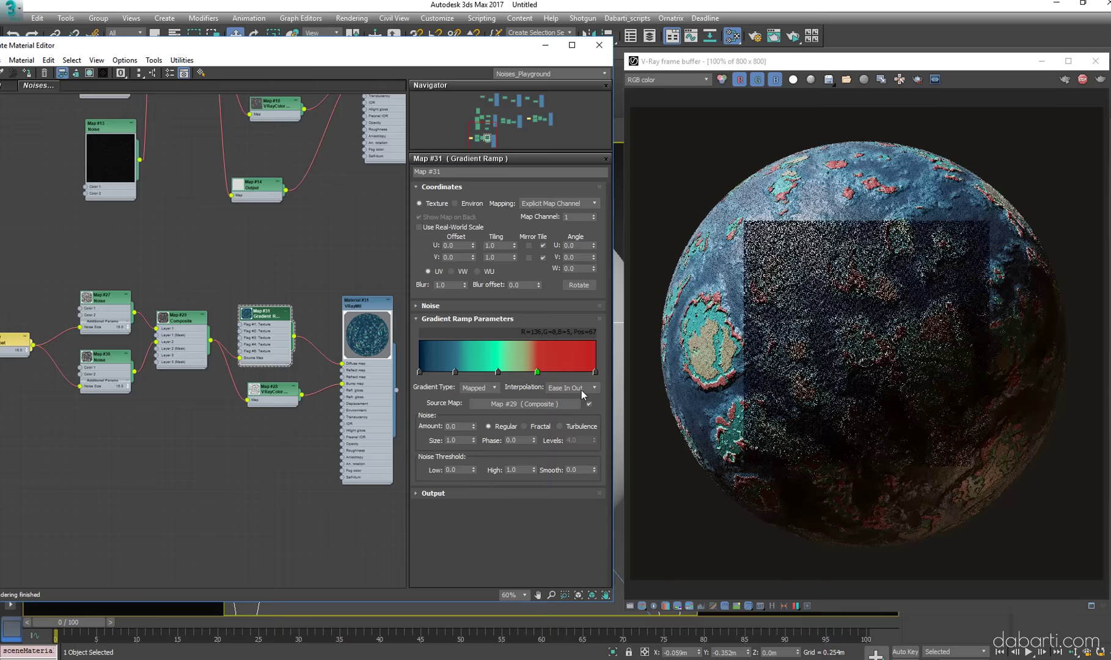
{"action": "left_click", "coordinate": [709, 382]}
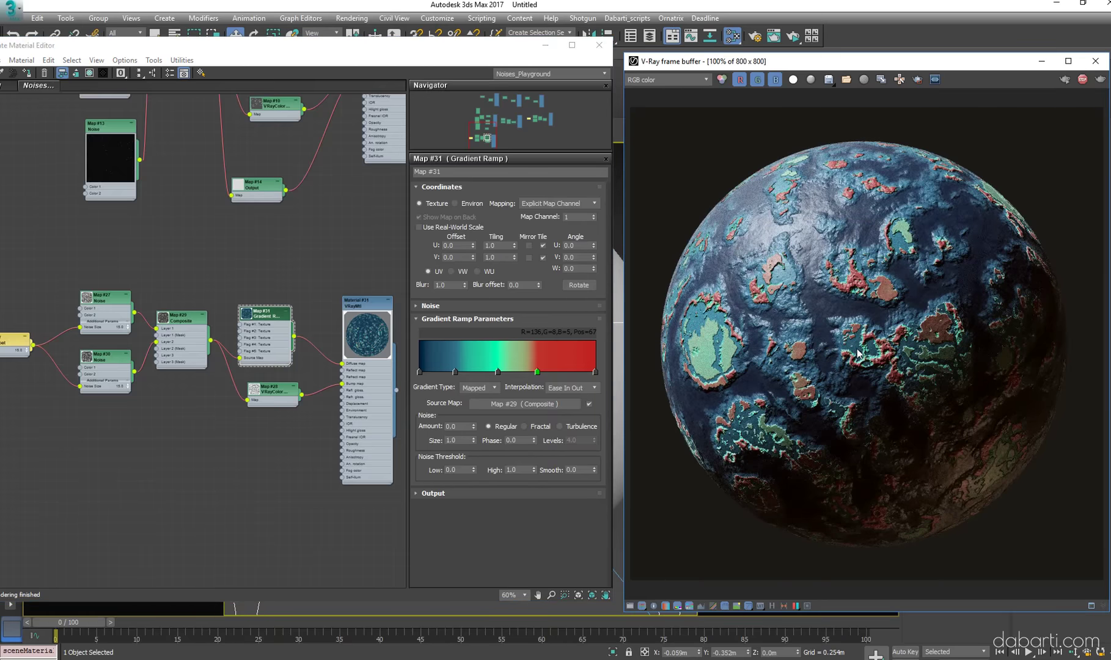
Turn the red end stop olive yellow and open the Map #27 Noise parameters
{"action": "double_click", "coordinate": [537, 371]}
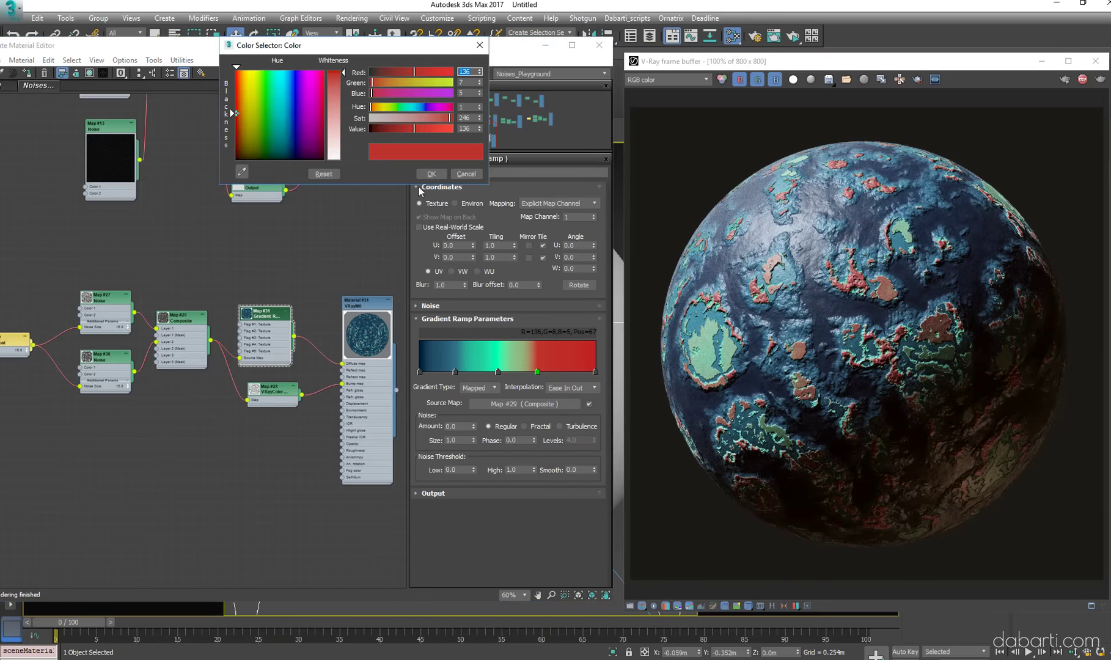
{"action": "left_click_drag", "start_coordinate": [374, 83], "coordinate": [413, 88]}
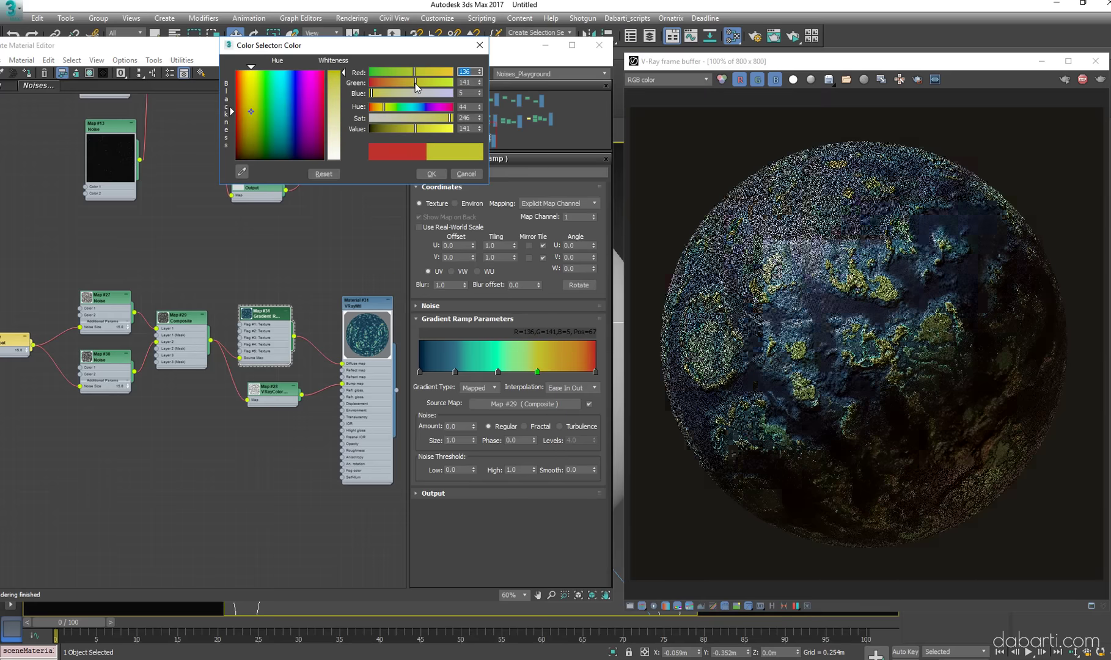
{"action": "left_click", "coordinate": [442, 175]}
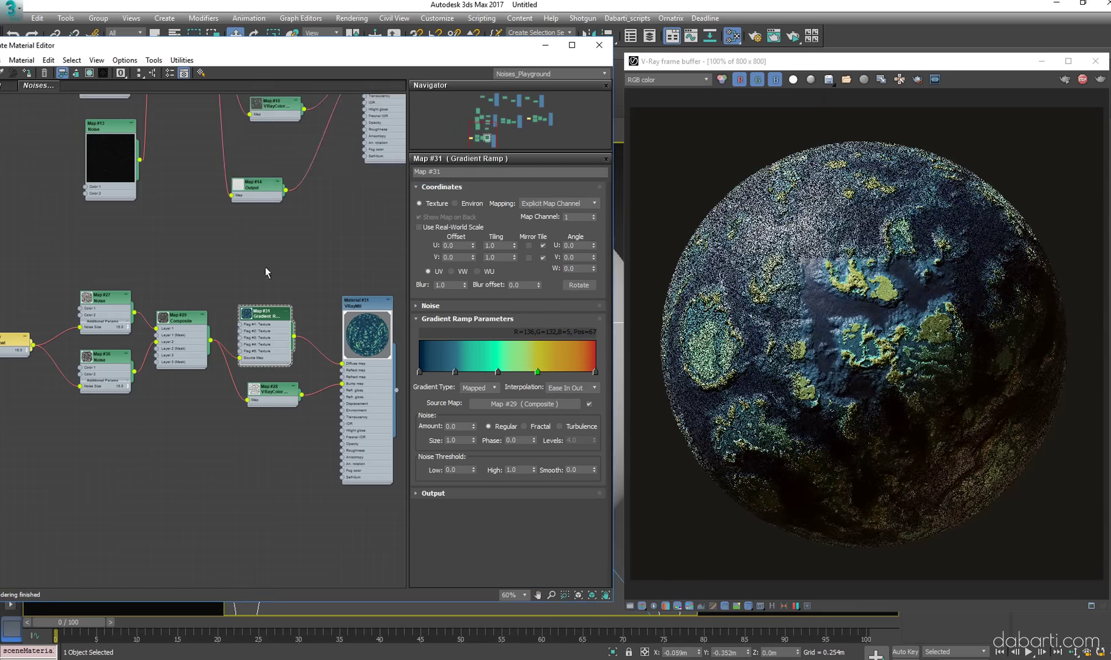
{"action": "middle_click_drag", "start_coordinate": [268, 269], "coordinate": [313, 235]}
{"action": "double_click", "coordinate": [226, 285]}
{"action": "double_click", "coordinate": [150, 263]}
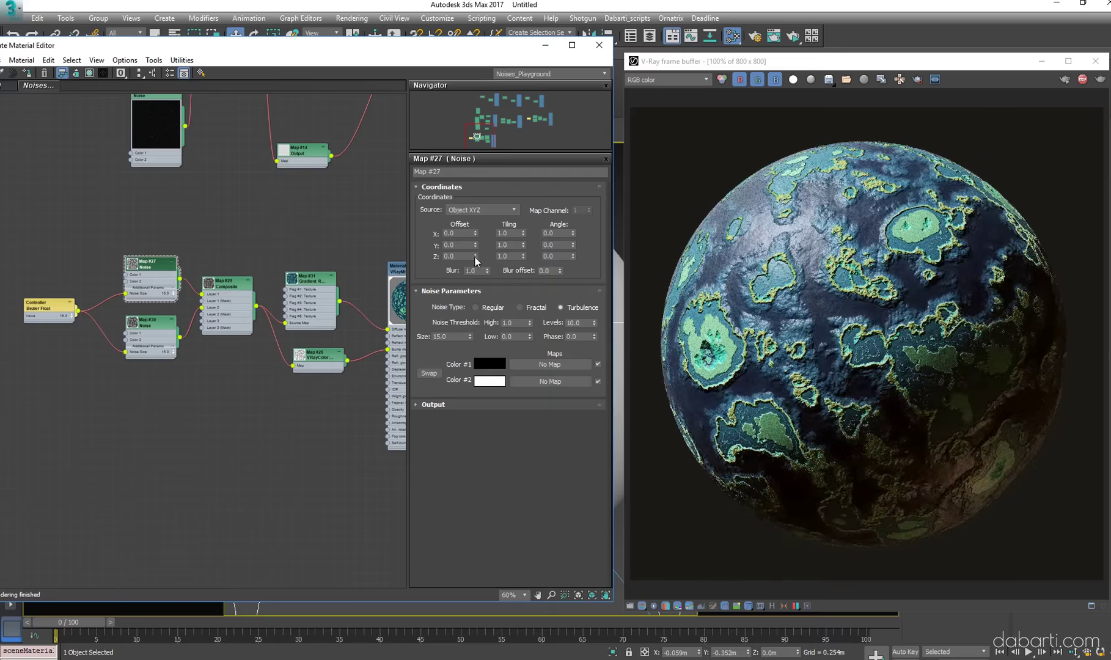
Offset Map #27 noise to Z 0.8 and test Map #30's low threshold, resetting it to 0
{"action": "left_click_drag", "start_coordinate": [475, 257], "coordinate": [474, 253]}
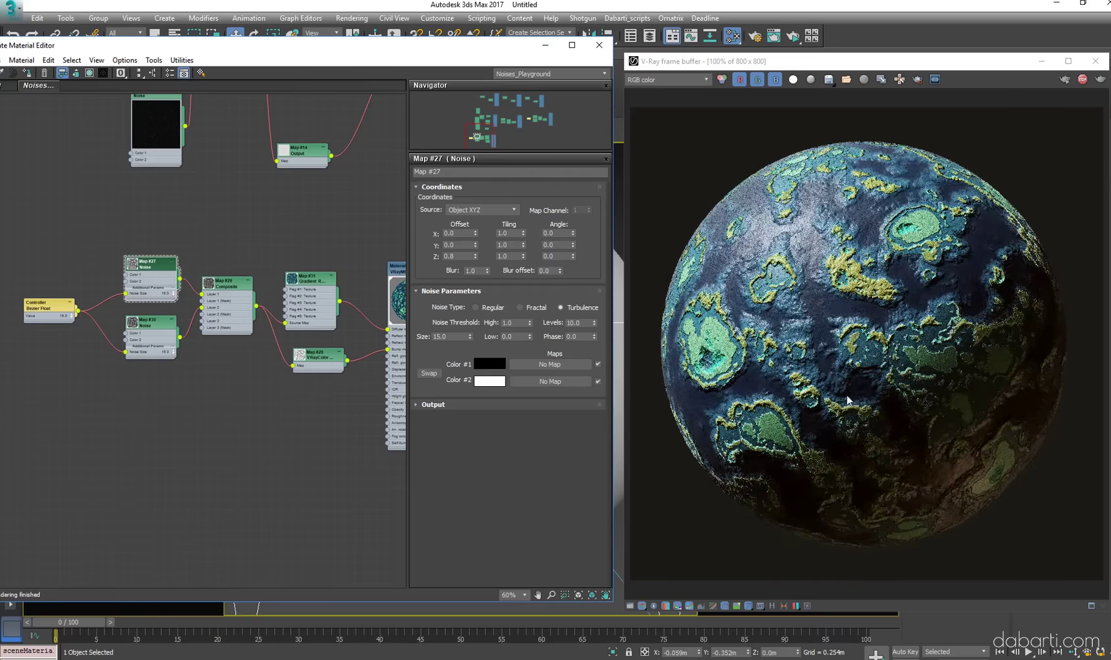
{"action": "middle_click_drag", "start_coordinate": [87, 434], "coordinate": [130, 410]}
{"action": "double_click", "coordinate": [195, 301]}
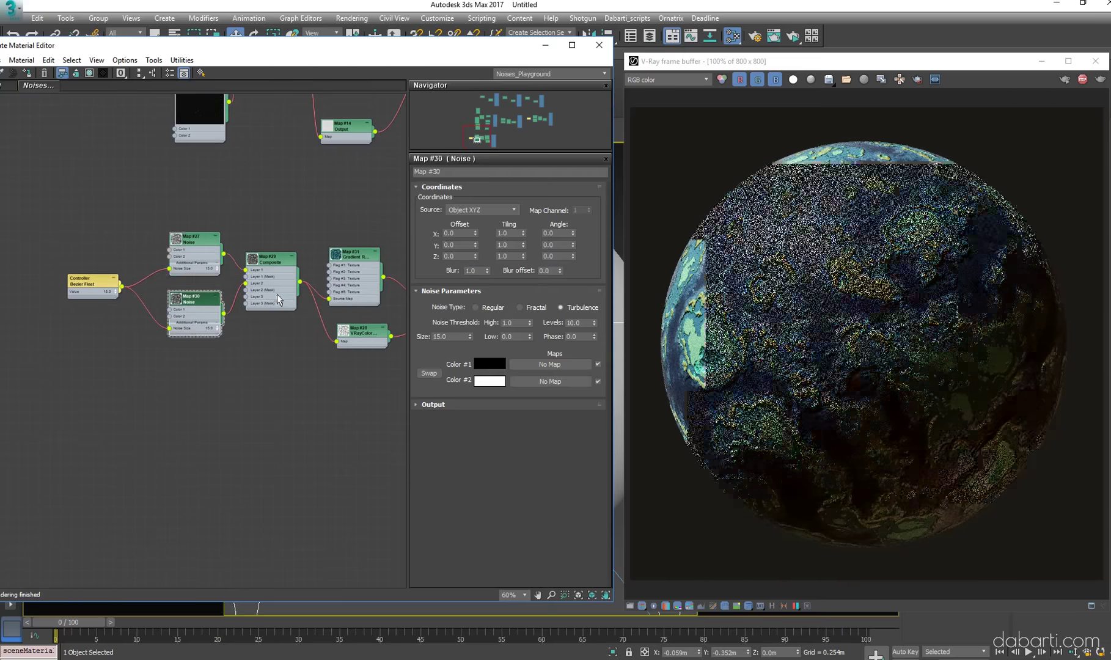
{"action": "left_click_drag", "start_coordinate": [531, 336], "coordinate": [531, 333]}
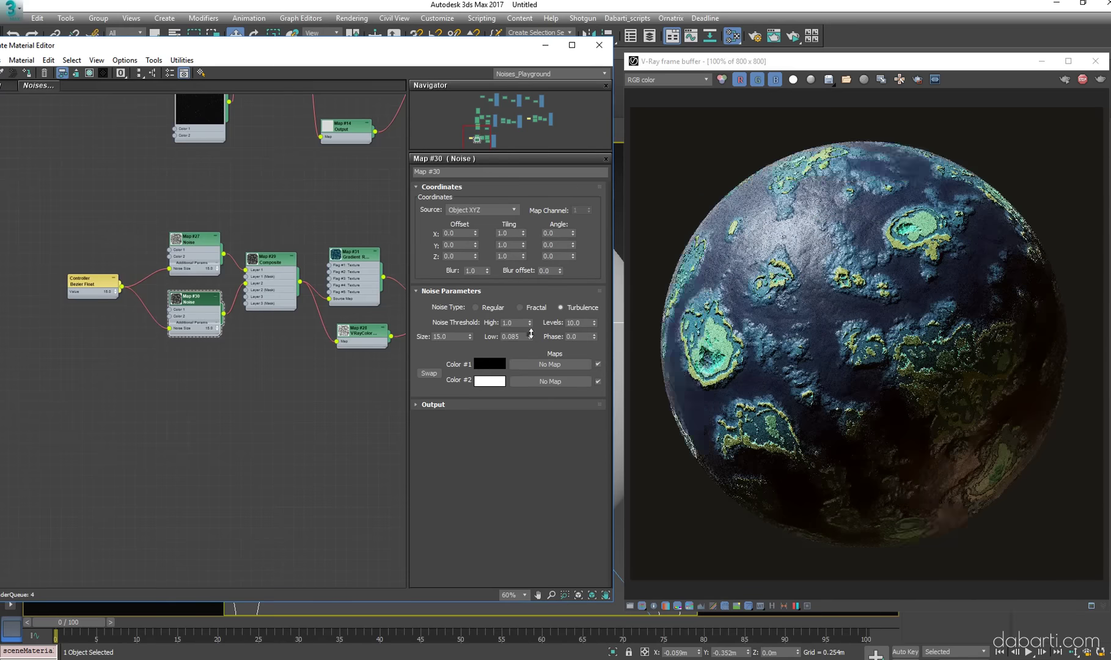
{"action": "right_click", "coordinate": [530, 338]}
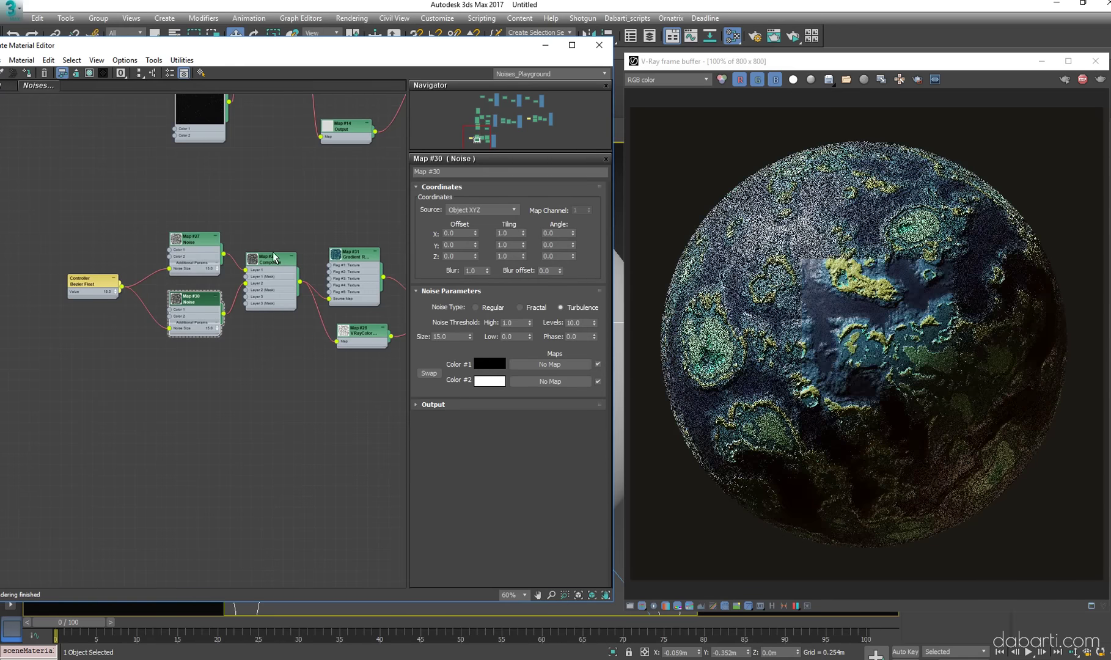
Remove the Composite's third layer, set Layer 2 to Multiply, and tidy the node positions
{"action": "double_click", "coordinate": [277, 262]}
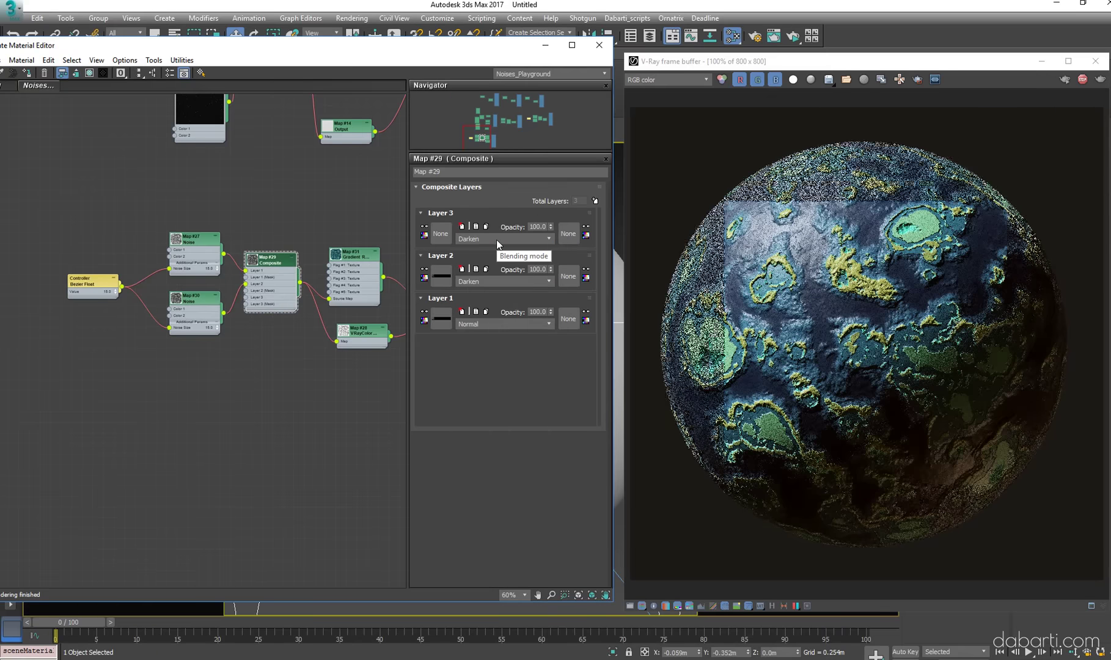
{"action": "left_click", "coordinate": [463, 227]}
{"action": "scroll", "coordinate": [496, 242], "scroll_direction": "up", "scroll_amount": 2}
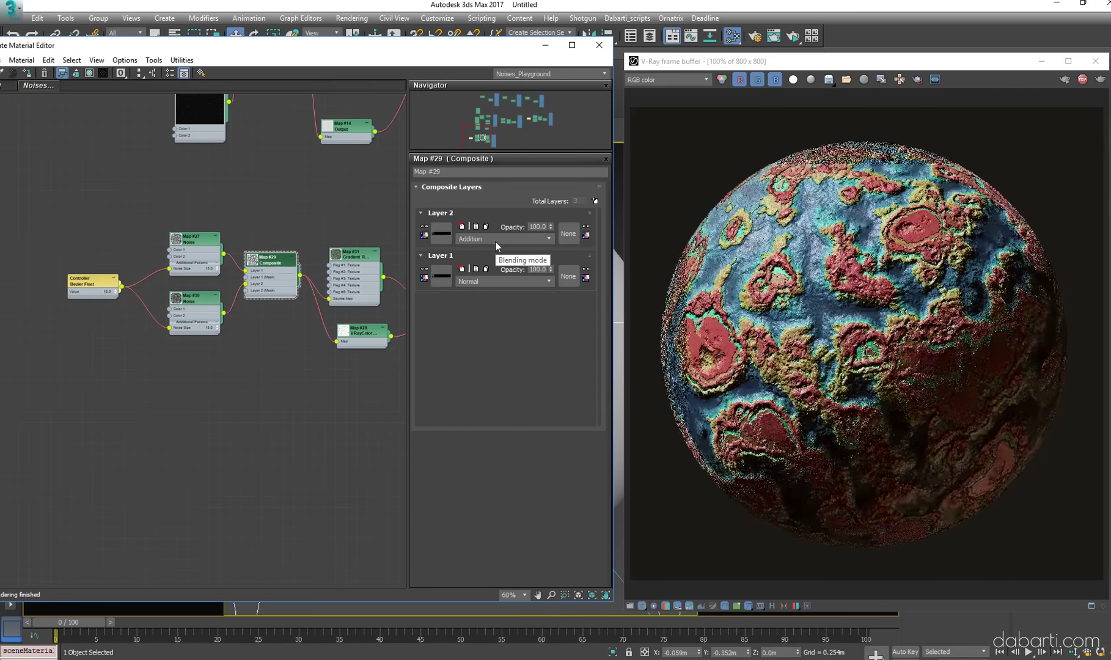
{"action": "scroll", "coordinate": [495, 241], "scroll_direction": "up", "scroll_amount": 1}
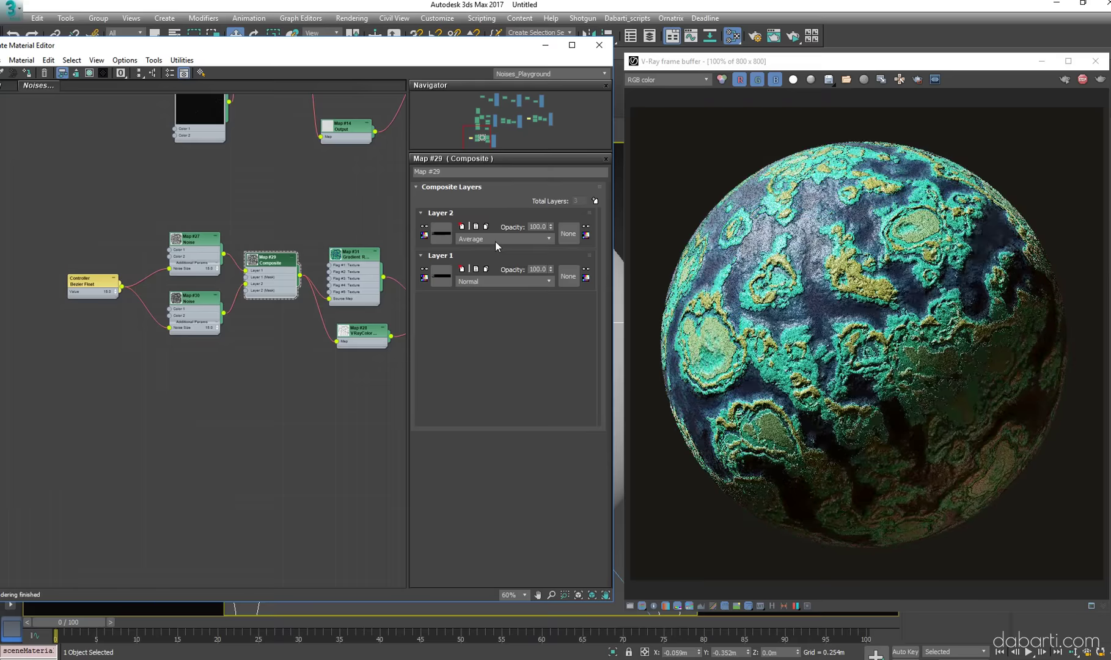
{"action": "scroll", "coordinate": [496, 241], "scroll_direction": "down", "scroll_amount": 2}
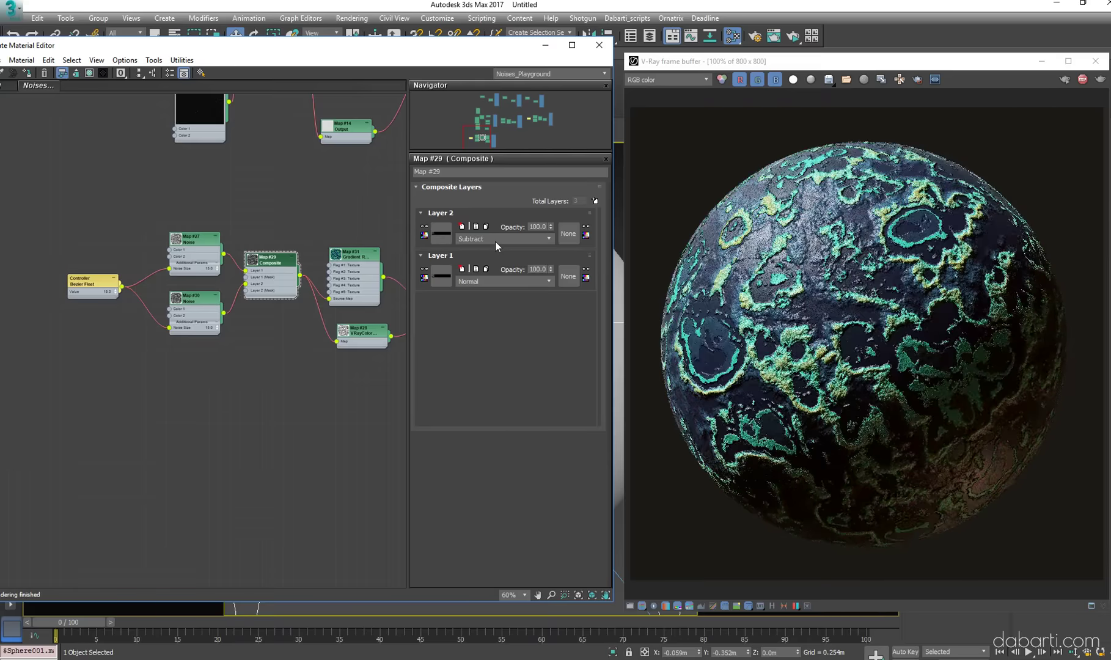
{"action": "scroll", "coordinate": [495, 241], "scroll_direction": "down", "scroll_amount": 1}
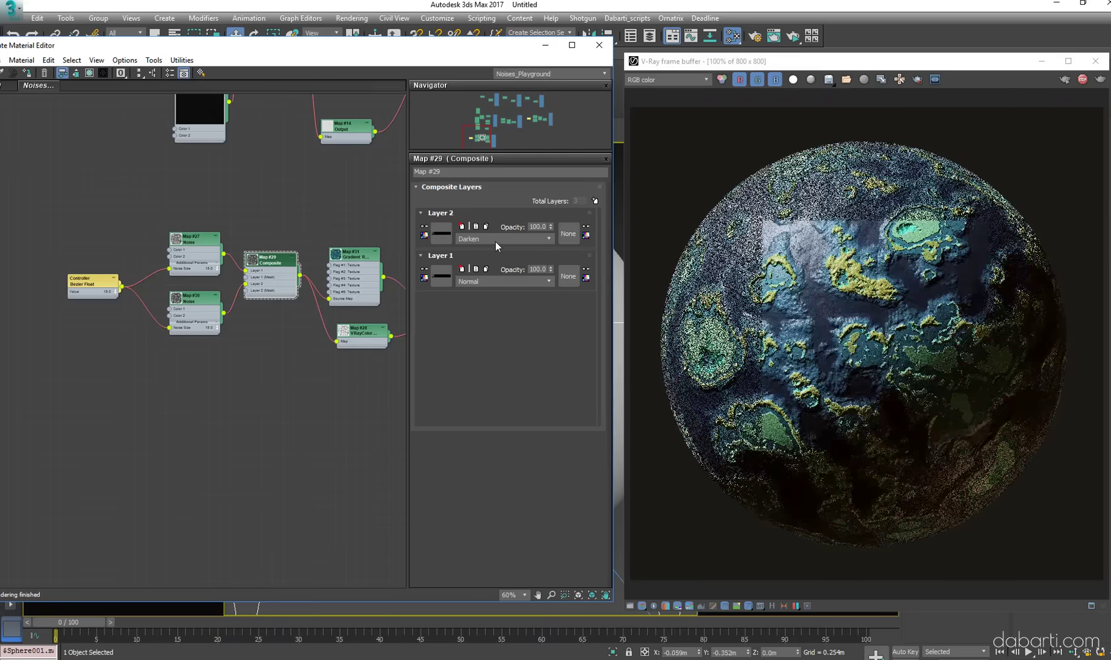
{"action": "scroll", "coordinate": [496, 241], "scroll_direction": "down", "scroll_amount": 1}
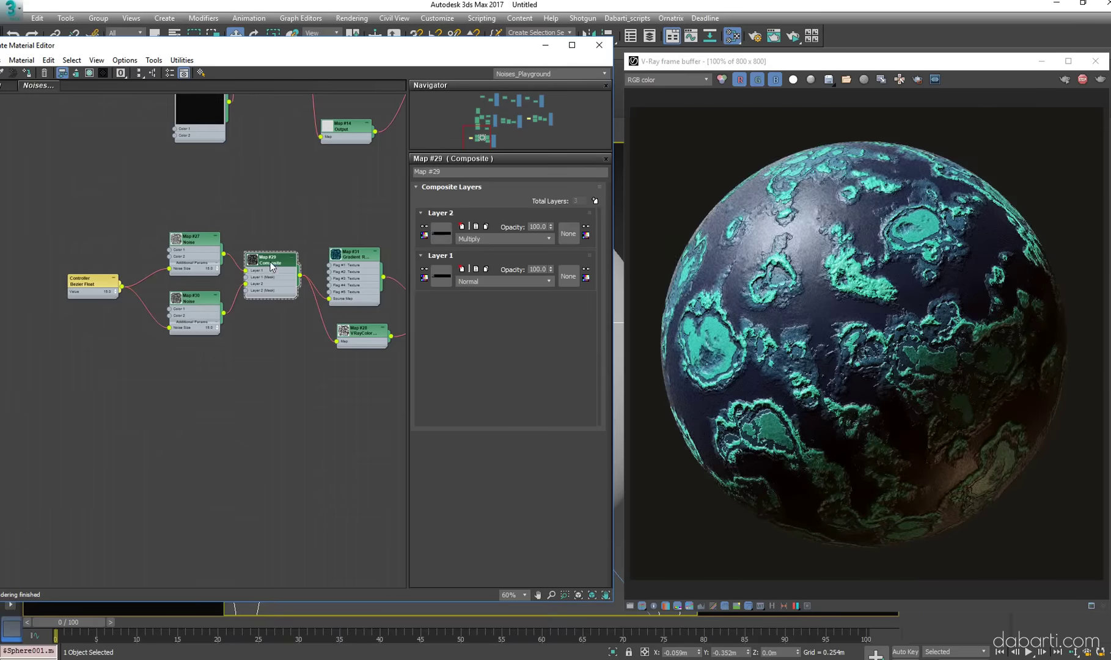
{"action": "left_click_drag", "start_coordinate": [272, 266], "coordinate": [276, 306]}
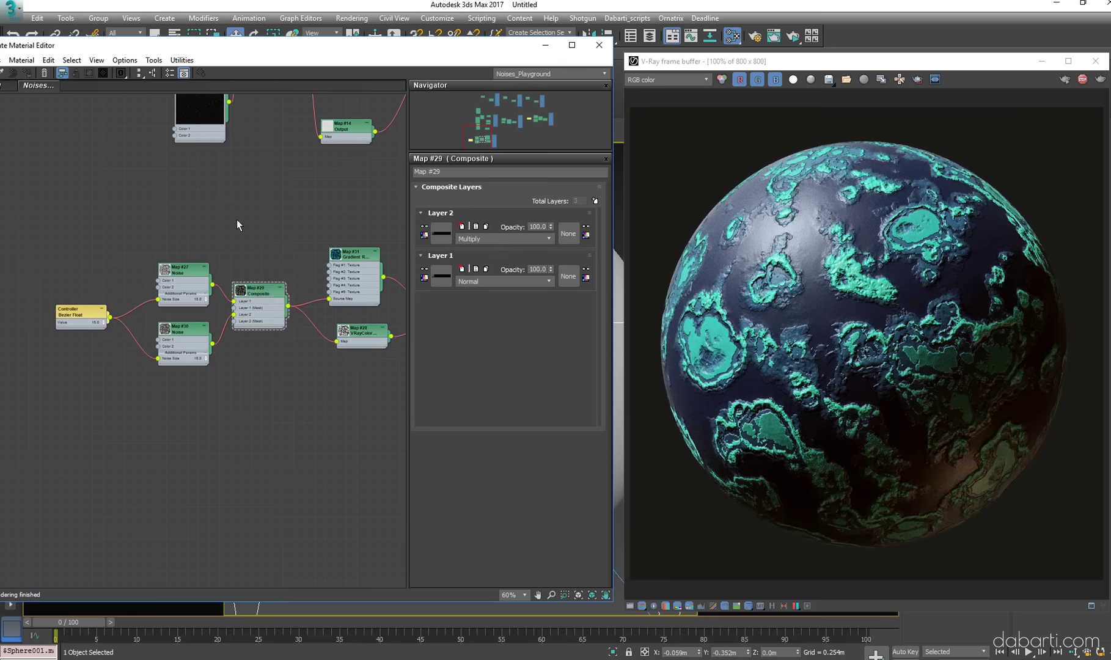
{"action": "left_click_drag", "start_coordinate": [190, 273], "coordinate": [191, 253]}
Expand Map #27's Output and reshape its Color Map curve points for yellow highlights
{"action": "double_click", "coordinate": [188, 252]}
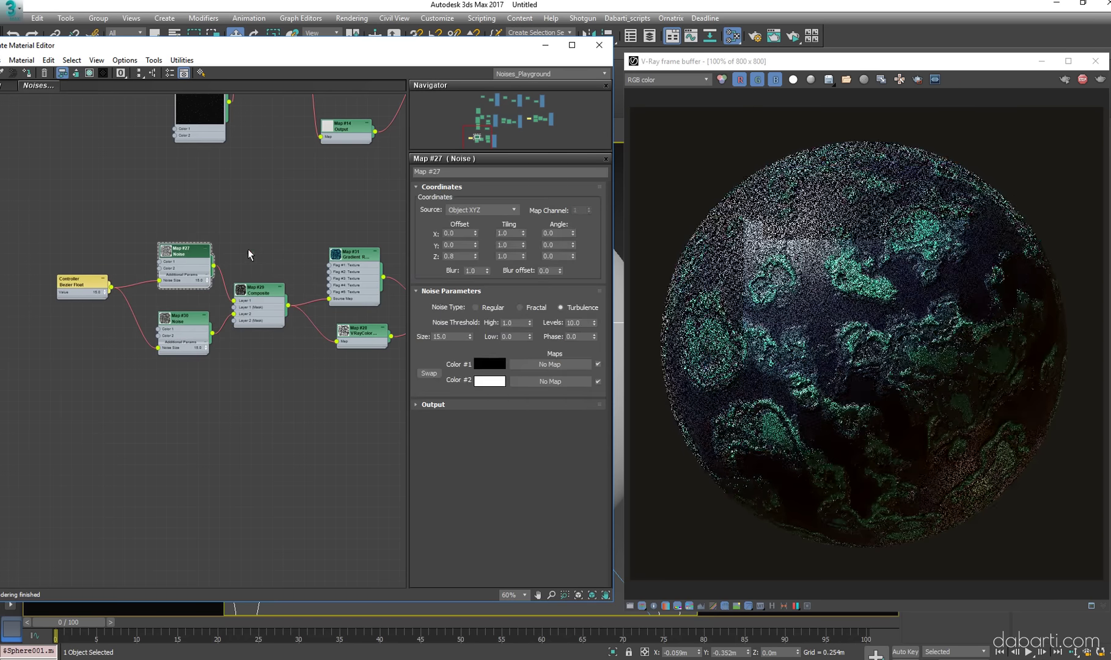
{"action": "left_click", "coordinate": [424, 405]}
{"action": "left_click_drag", "start_coordinate": [533, 470], "coordinate": [534, 430]}
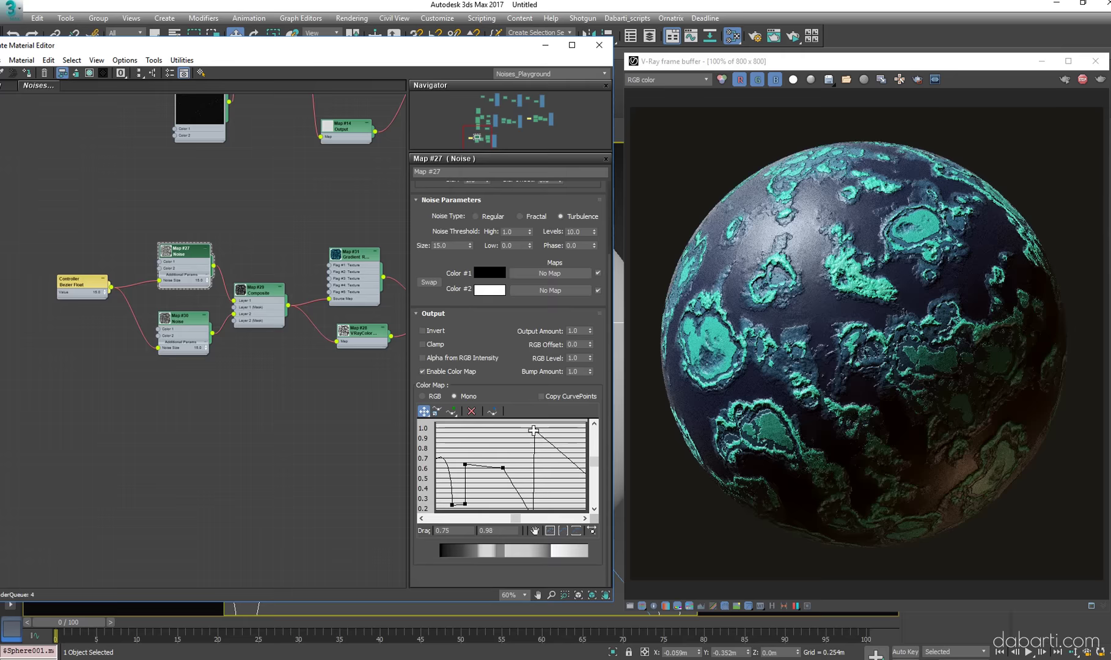
{"action": "left_click", "coordinate": [500, 477]}
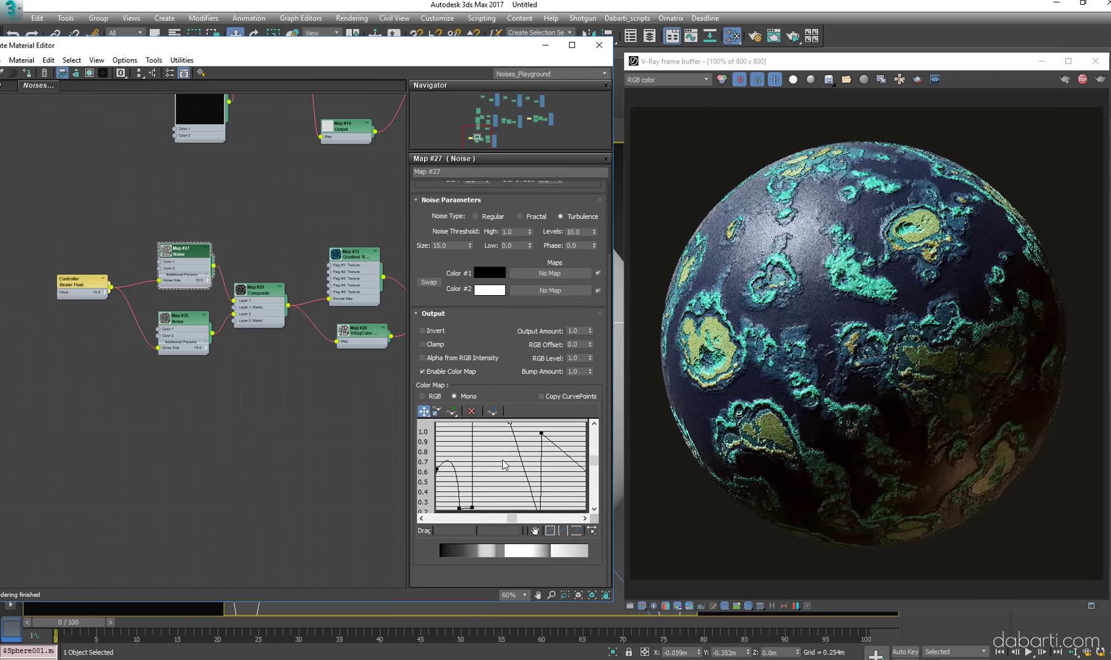
{"action": "middle_click_drag", "start_coordinate": [504, 465], "coordinate": [519, 455]}
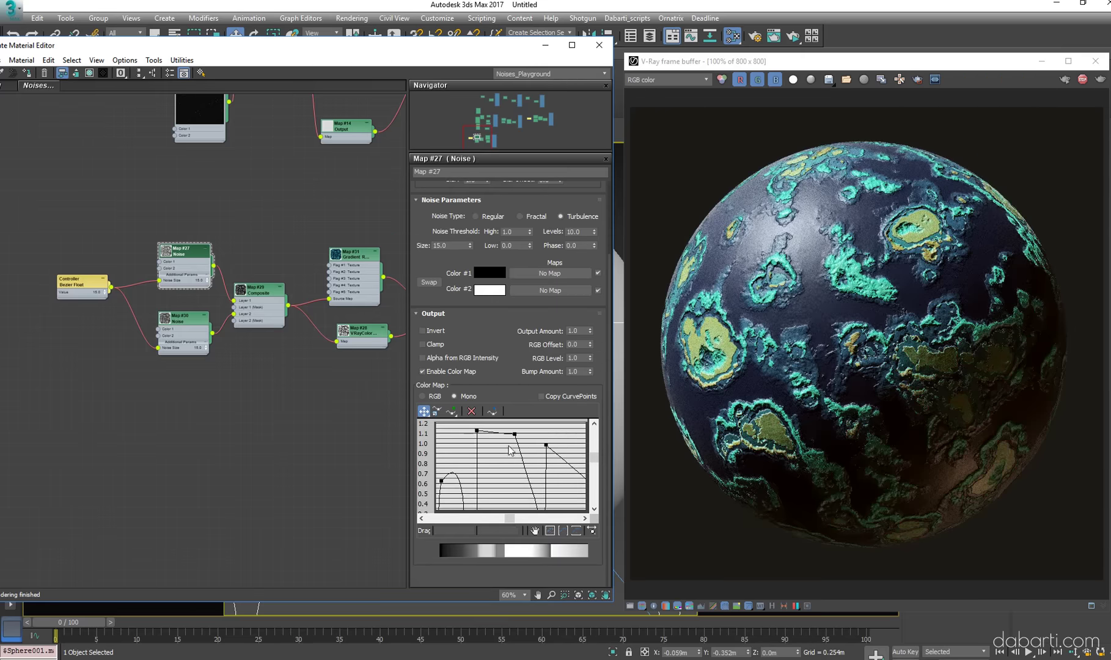
{"action": "left_click_drag", "start_coordinate": [519, 469], "coordinate": [517, 486]}
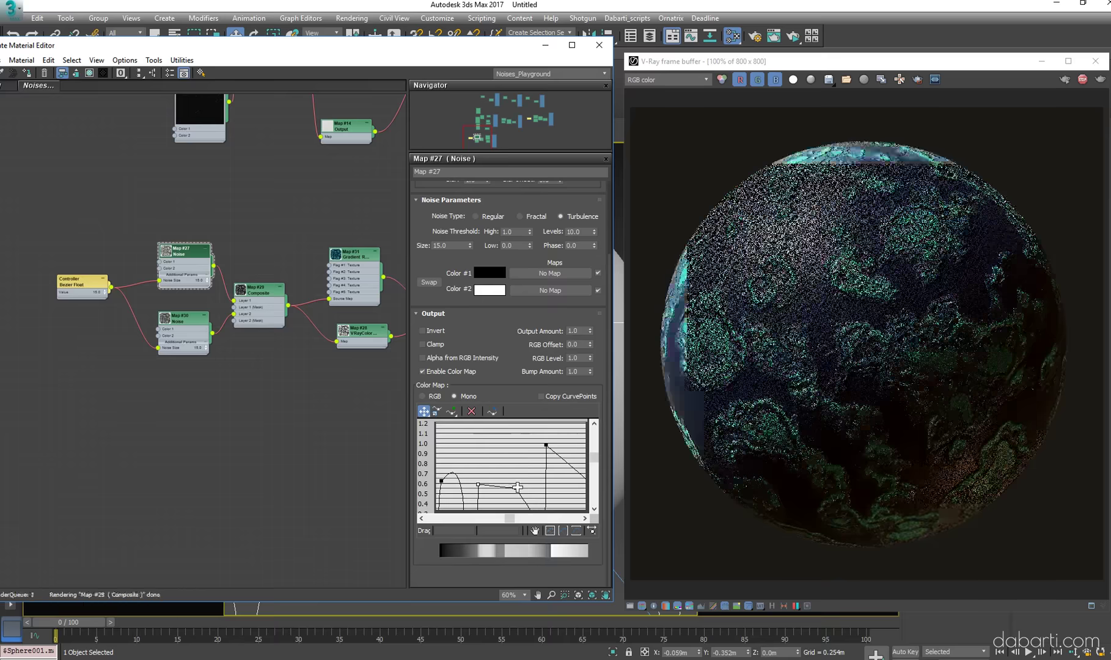
{"action": "middle_click_drag", "start_coordinate": [517, 486], "coordinate": [519, 455]}
{"action": "left_click_drag", "start_coordinate": [481, 452], "coordinate": [497, 472]}
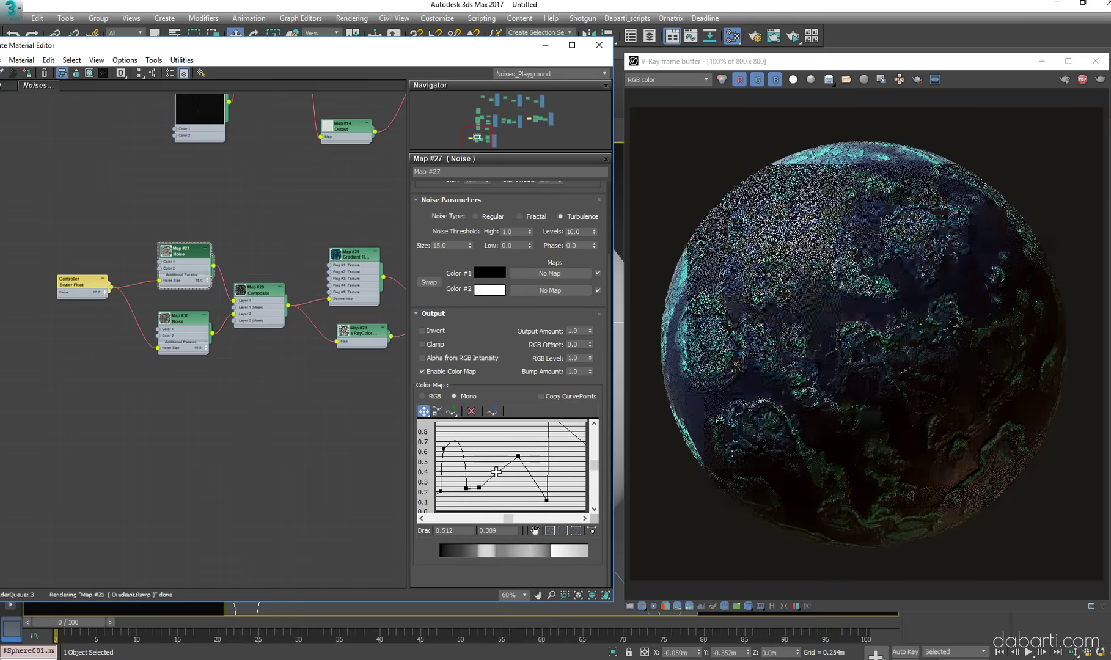
{"action": "mouse_move", "coordinate": [575, 462]}
{"action": "middle_mouse_down"}
{"action": "mouse_move", "coordinate": [538, 466]}
{"action": "mouse_move", "coordinate": [520, 482]}
{"action": "middle_mouse_up"}
{"action": "left_click_drag", "start_coordinate": [500, 433], "coordinate": [500, 433]}
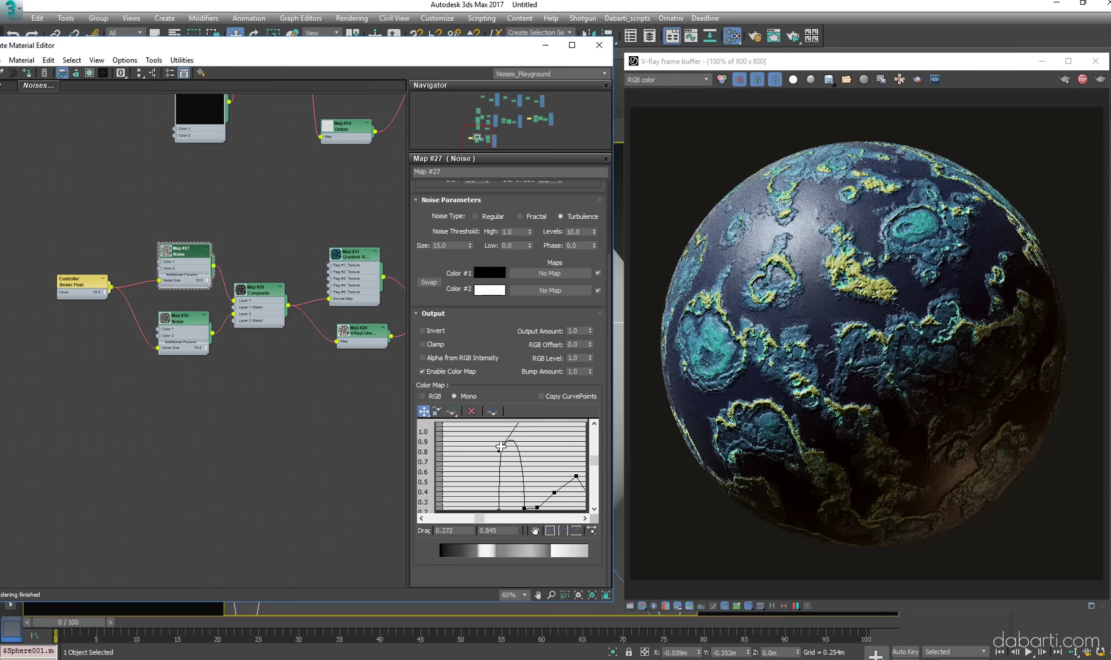
Check the Map #31 Gradient Ramp, then return to the Map #27 output curve
{"action": "left_click", "coordinate": [349, 259]}
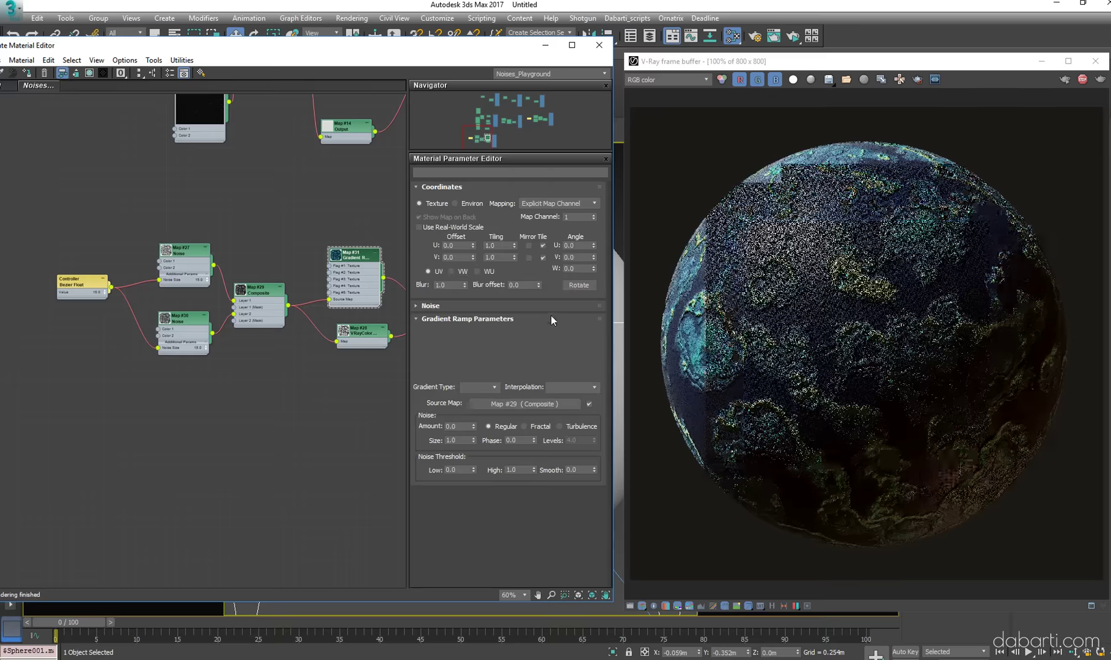
{"action": "left_click", "coordinate": [188, 254]}
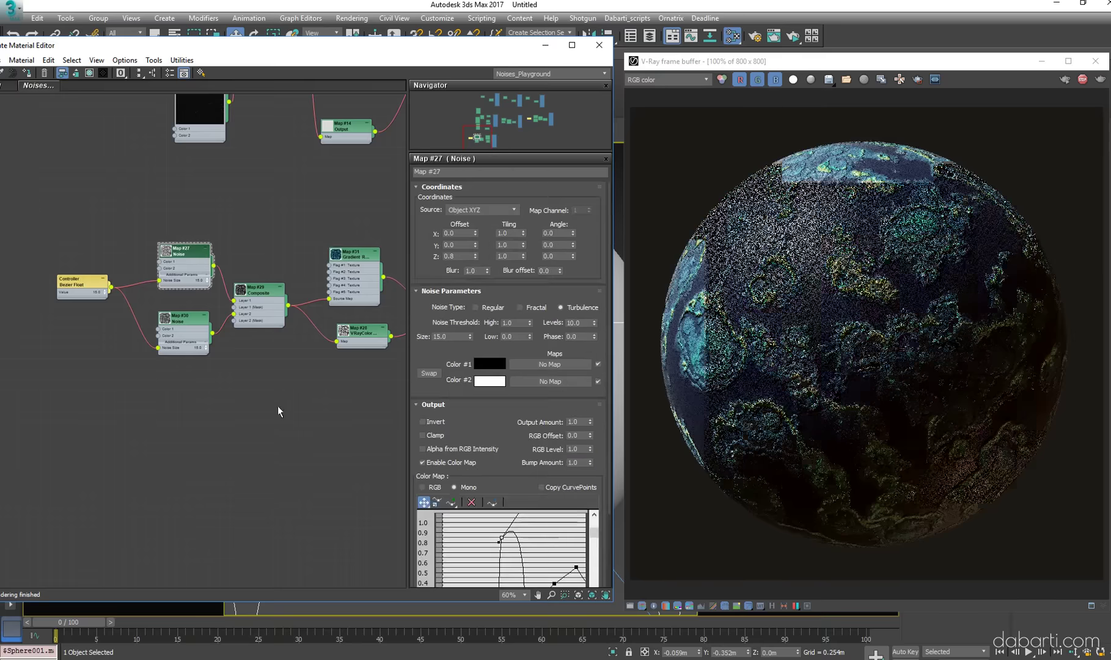
{"action": "left_click_drag", "start_coordinate": [510, 531], "coordinate": [518, 539]}
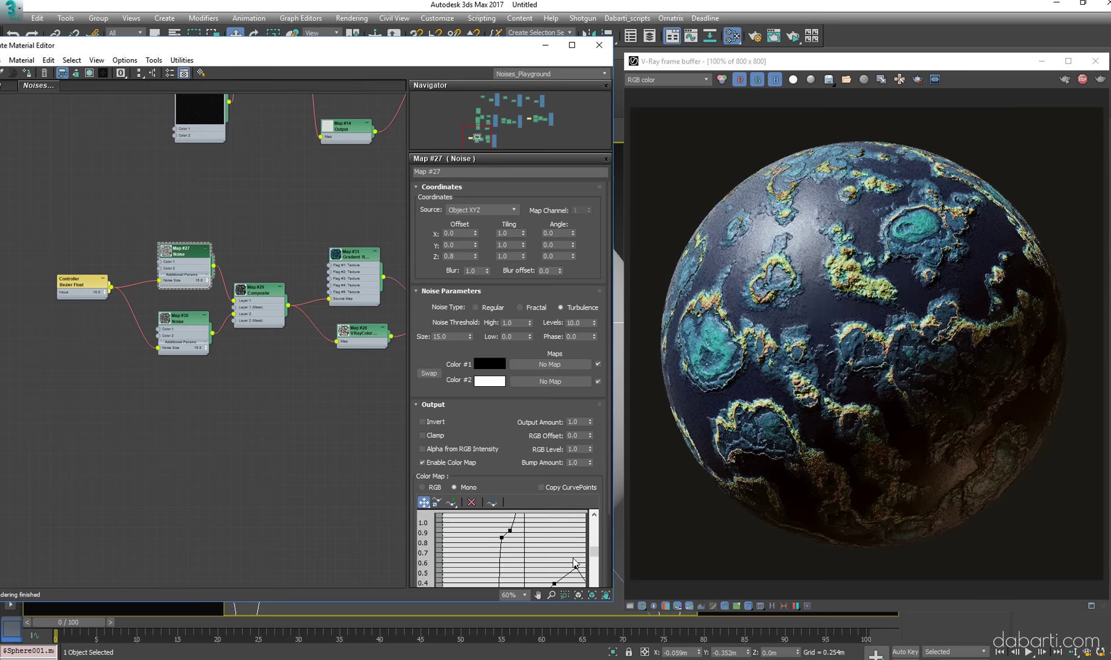
{"action": "middle_click_drag", "start_coordinate": [574, 564], "coordinate": [566, 606]}
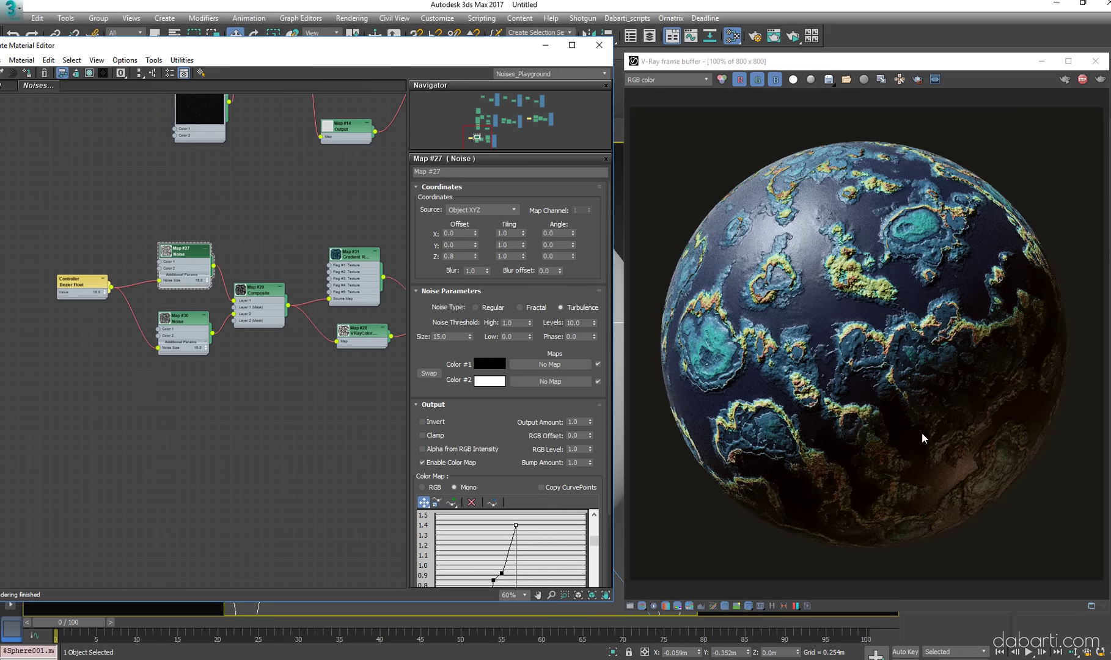
Test a larger noise size on the Bezier Float controller, then undo back to 15.0
{"action": "left_click", "coordinate": [96, 284]}
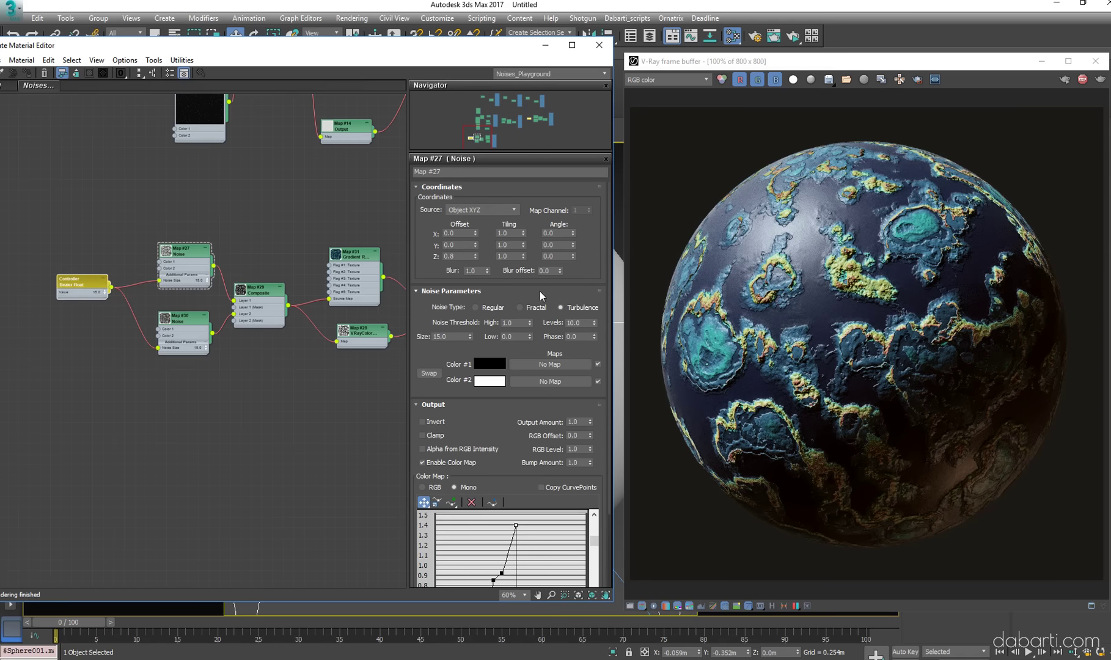
{"action": "mouse_move", "coordinate": [107, 289]}
{"action": "left_mouse_down"}
{"action": "mouse_move", "coordinate": [105, 209]}
{"action": "mouse_move", "coordinate": [107, 290]}
{"action": "left_mouse_up"}
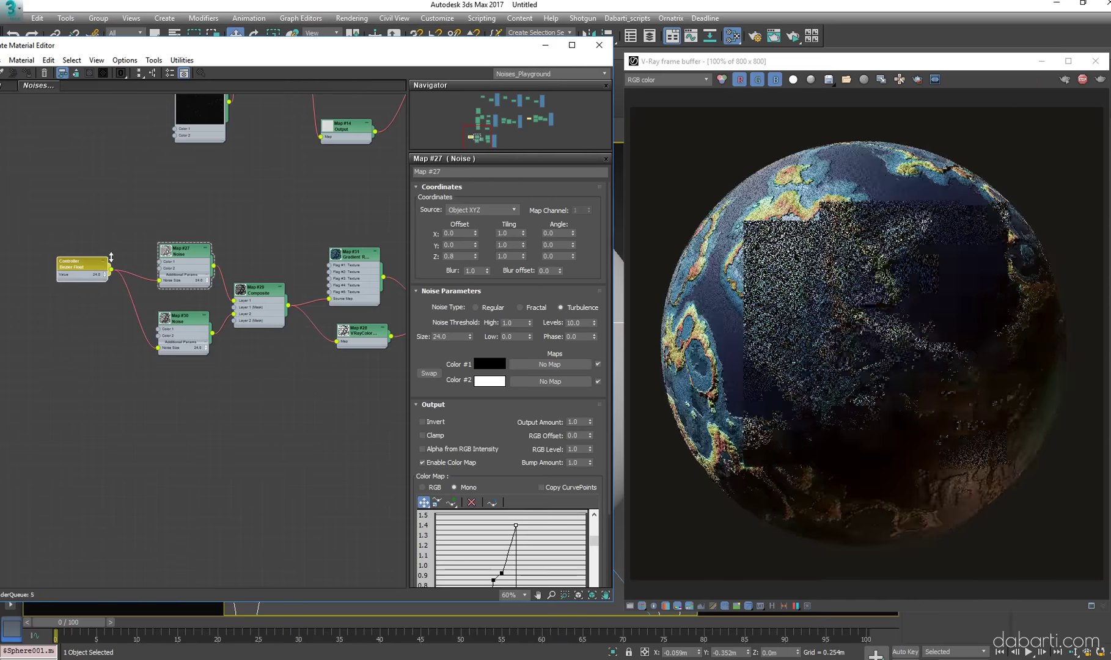
{"action": "key", "text": "ctrl+z"}
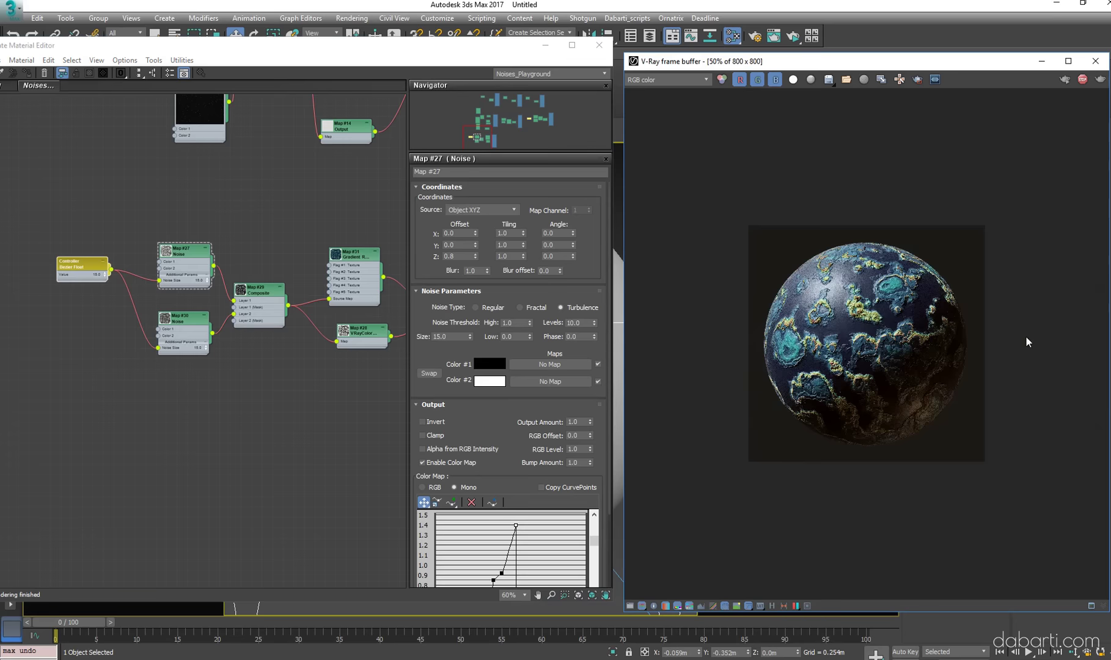
{"action": "scroll", "coordinate": [304, 446], "scroll_direction": "down", "scroll_amount": 3}
{"action": "scroll", "coordinate": [304, 447], "scroll_direction": "down", "scroll_amount": 2}
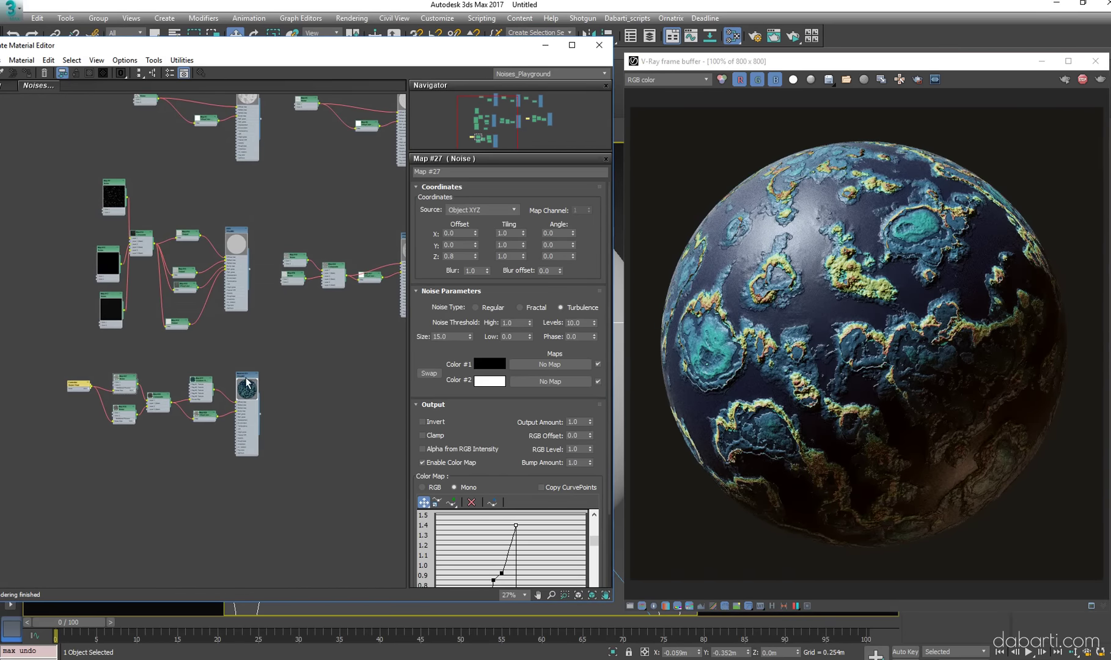
Save the current planet render into the V-Ray Render History as v007
{"action": "double_click", "coordinate": [245, 378]}
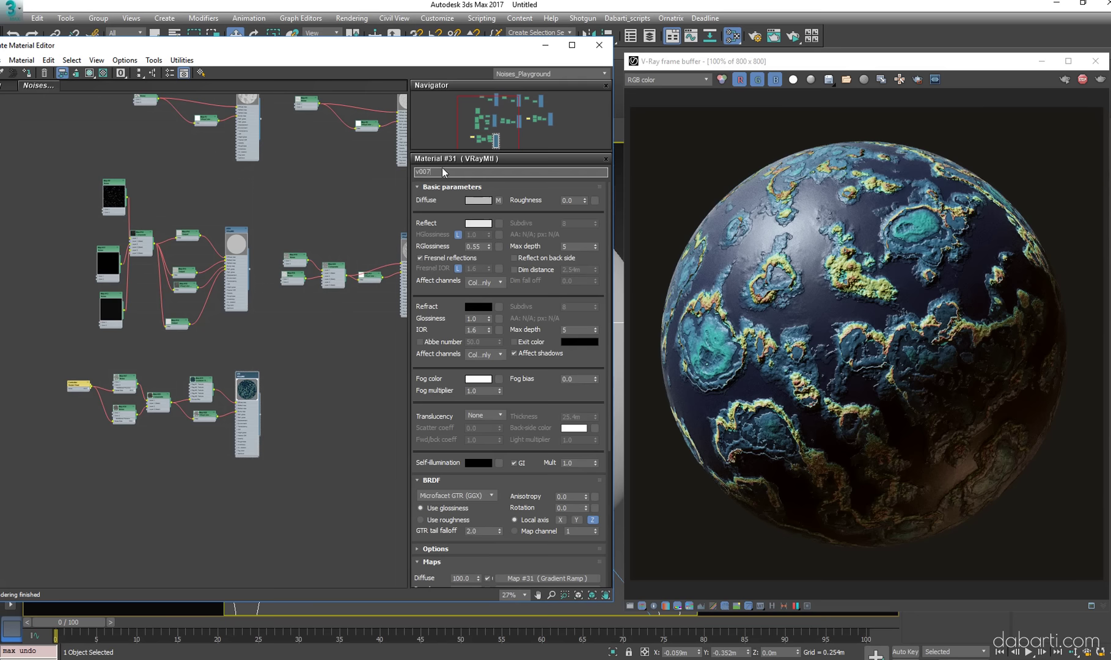
{"action": "left_click", "coordinate": [798, 225]}
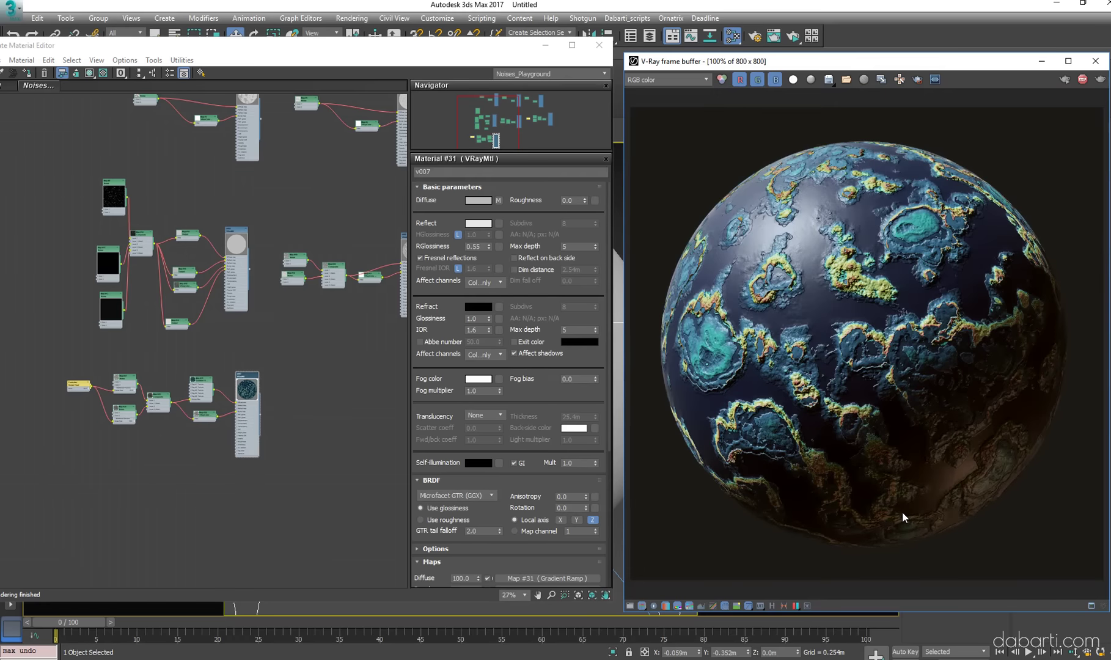
{"action": "left_click", "coordinate": [784, 605]}
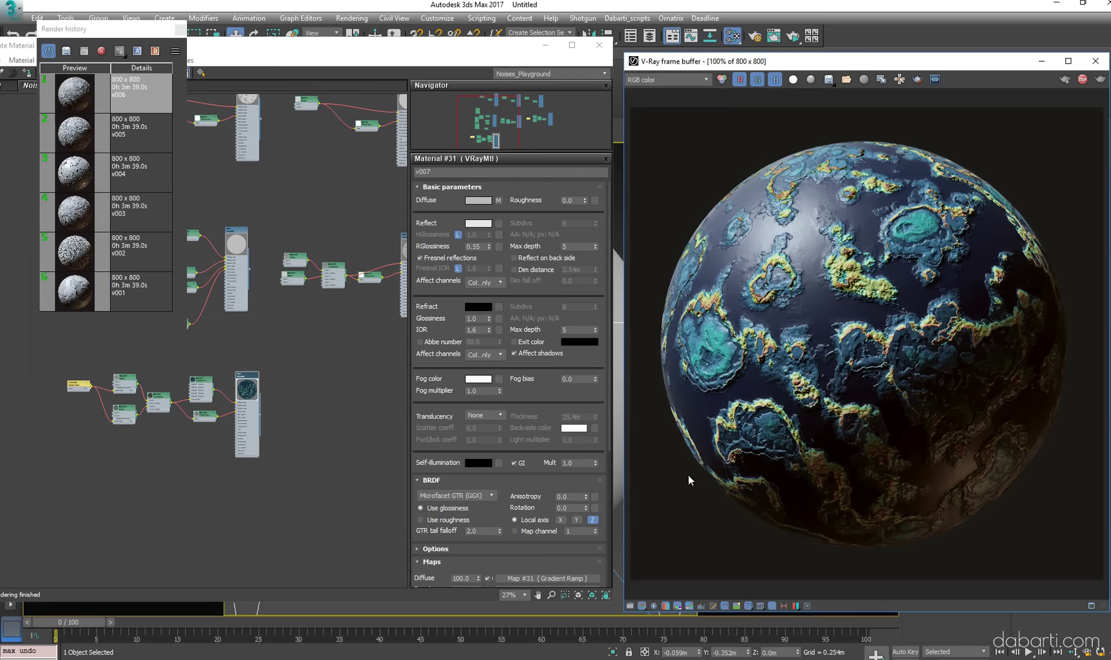
{"action": "left_click", "coordinate": [69, 55]}
{"action": "right_click", "coordinate": [130, 92]}
{"action": "left_click", "coordinate": [153, 100]}
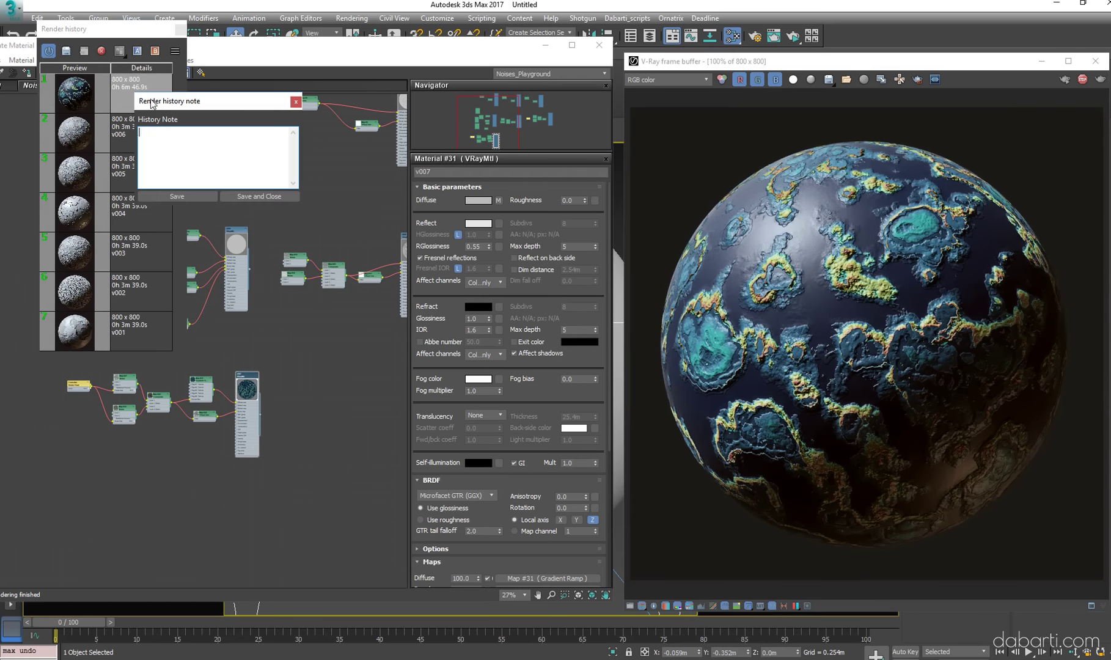
{"action": "type", "text": "v007"}
{"action": "left_click", "coordinate": [263, 196]}
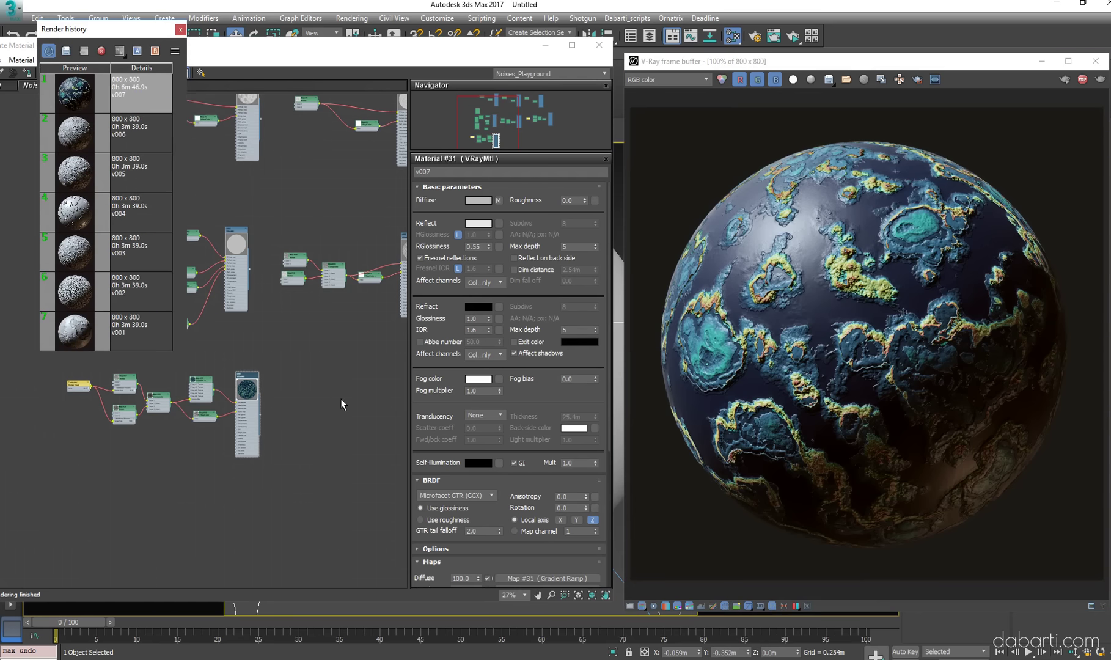
Paste a copy of the planet node network into empty graph space
{"action": "left_click", "coordinate": [342, 398]}
{"action": "scroll", "coordinate": [341, 398], "scroll_direction": "down", "scroll_amount": 1}
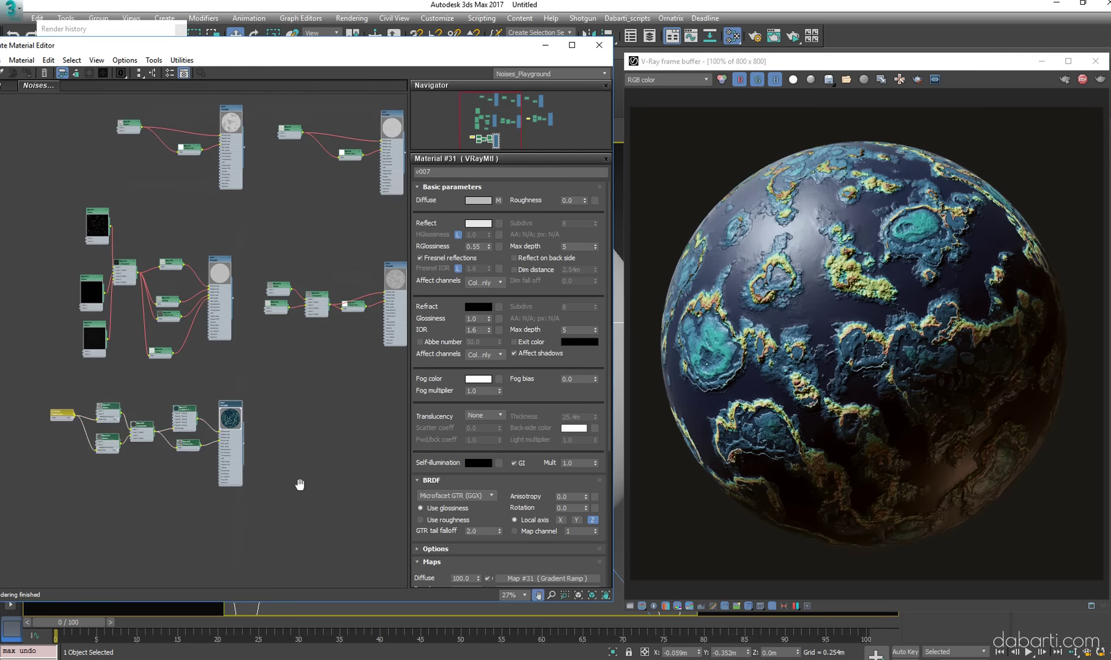
{"action": "middle_click_drag", "start_coordinate": [300, 482], "coordinate": [31, 170]}
{"action": "key", "text": "ctrl+v"}
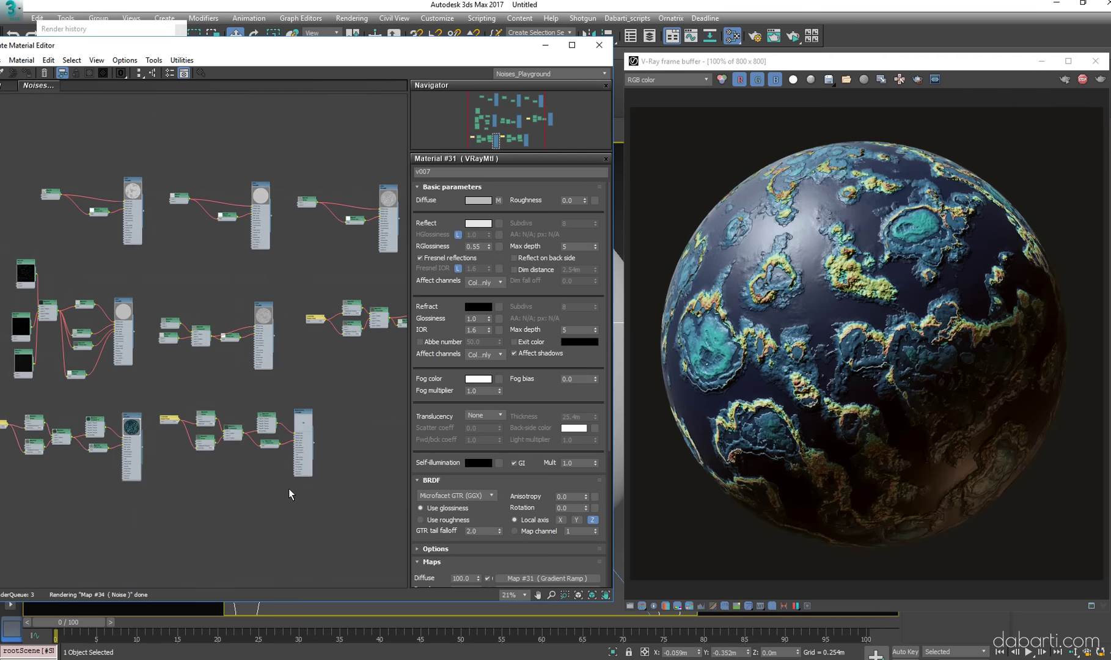
Raise the copy's noise size controller value to 29.4
{"action": "scroll", "coordinate": [288, 489], "scroll_direction": "up", "scroll_amount": 3}
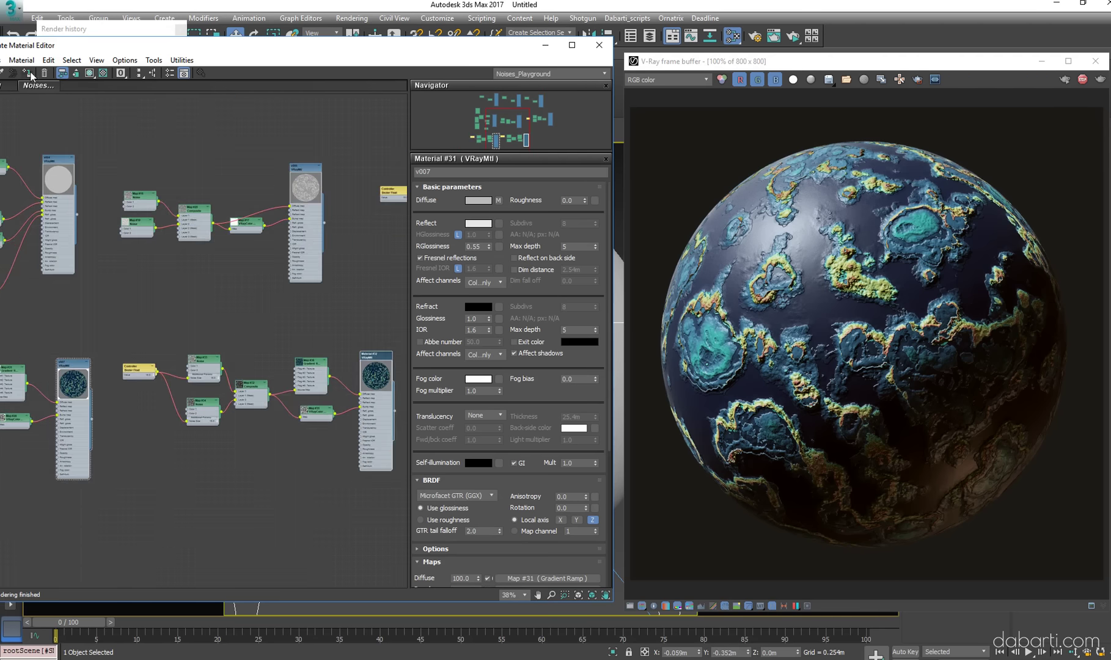
{"action": "middle_click_drag", "start_coordinate": [138, 369], "coordinate": [59, 344]}
{"action": "scroll", "coordinate": [58, 345], "scroll_direction": "up", "scroll_amount": 1}
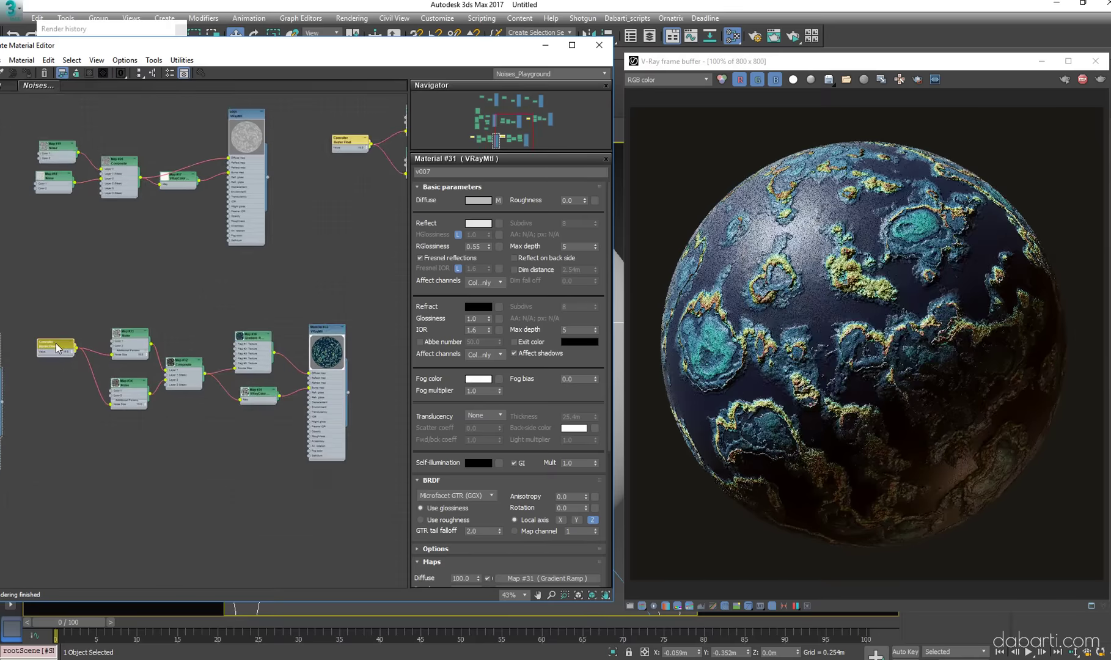
{"action": "scroll", "coordinate": [76, 372], "scroll_direction": "up", "scroll_amount": 2}
{"action": "scroll", "coordinate": [77, 371], "scroll_direction": "up", "scroll_amount": 1}
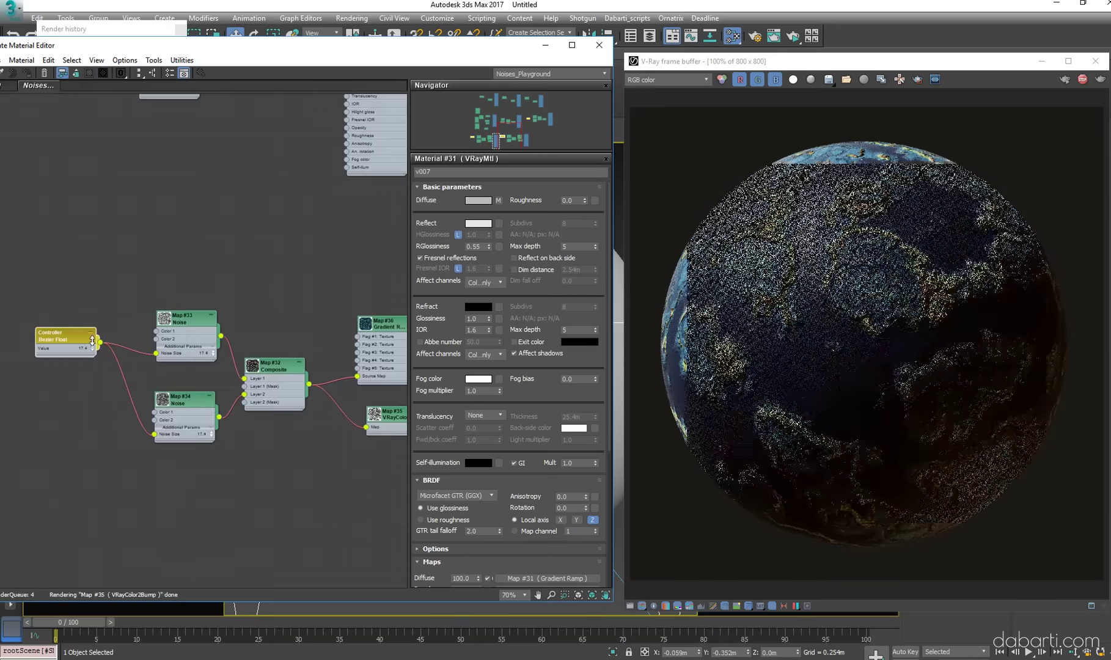
{"action": "left_click_drag", "start_coordinate": [92, 341], "coordinate": [94, 315]}
{"action": "middle_click_drag", "start_coordinate": [225, 364], "coordinate": [240, 347]}
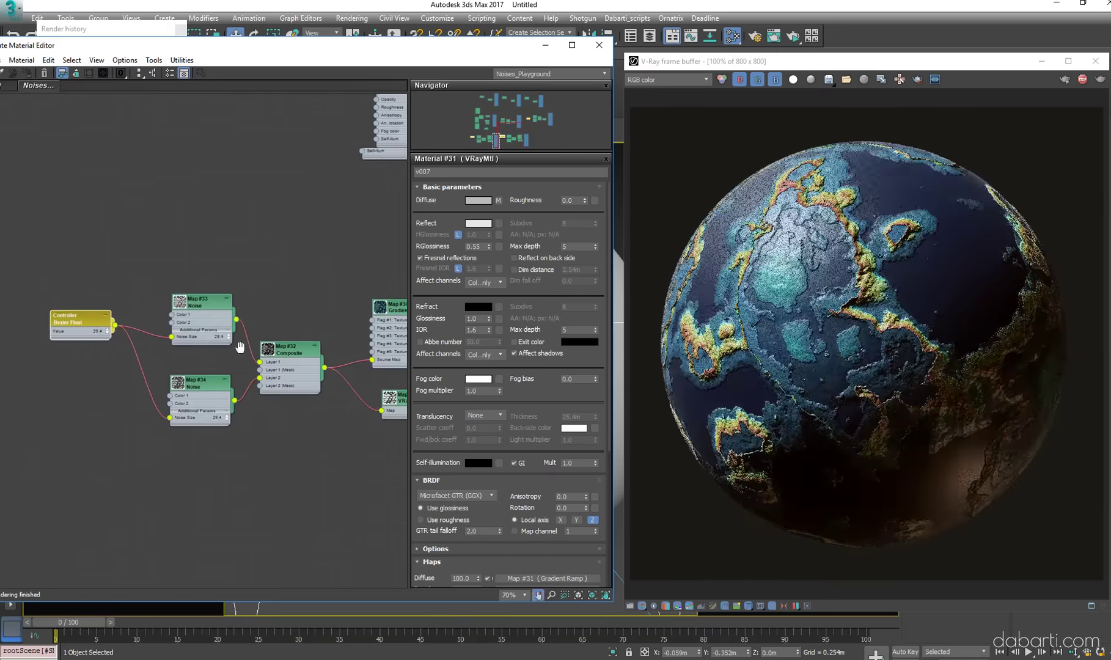
{"action": "scroll", "coordinate": [240, 347], "scroll_direction": "up", "scroll_amount": 1}
Set Map #33 Noise Type to Fractal, keeping Source at Object XYZ
{"action": "double_click", "coordinate": [234, 269]}
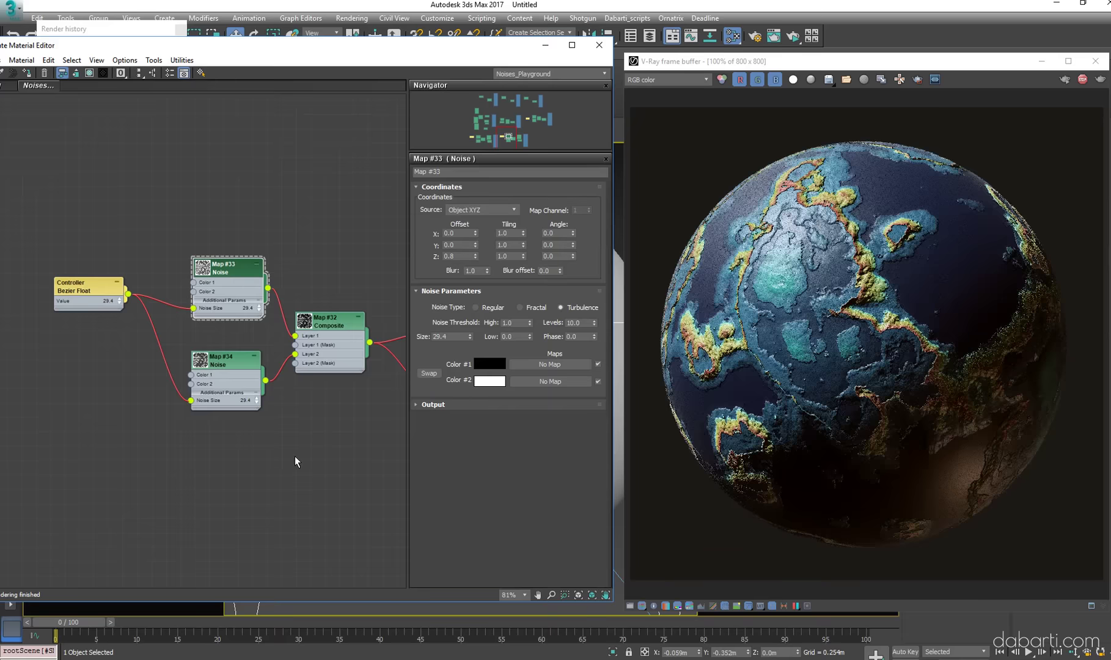
{"action": "middle_click_drag", "start_coordinate": [296, 462], "coordinate": [254, 439]}
{"action": "scroll", "coordinate": [496, 211], "scroll_direction": "down", "scroll_amount": 1}
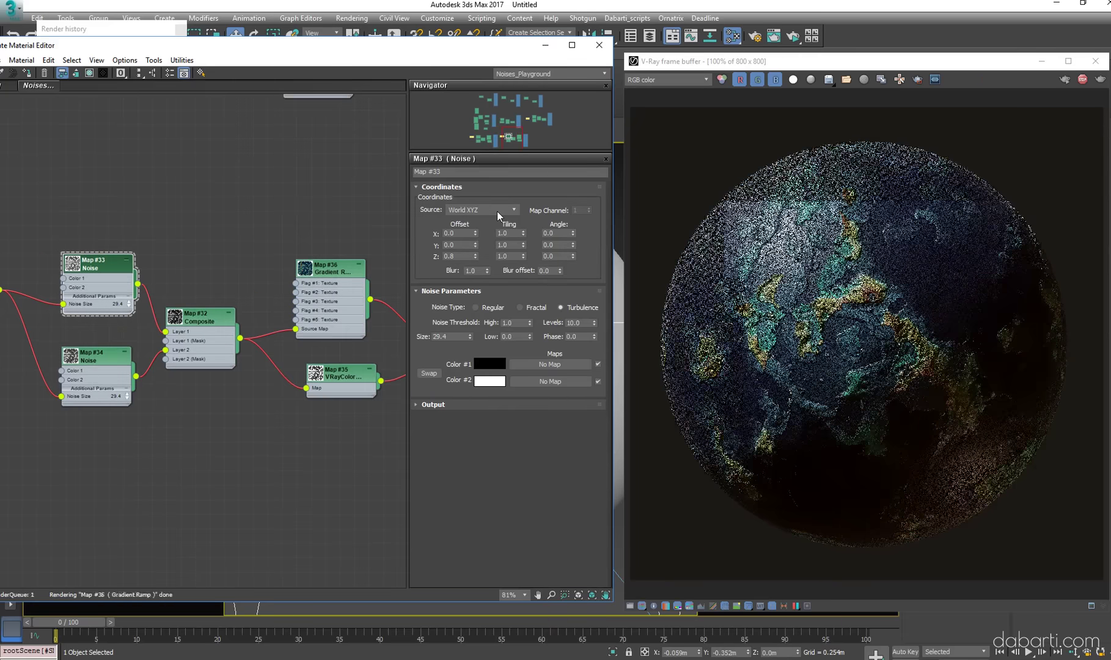
{"action": "scroll", "coordinate": [496, 211], "scroll_direction": "down", "scroll_amount": 2}
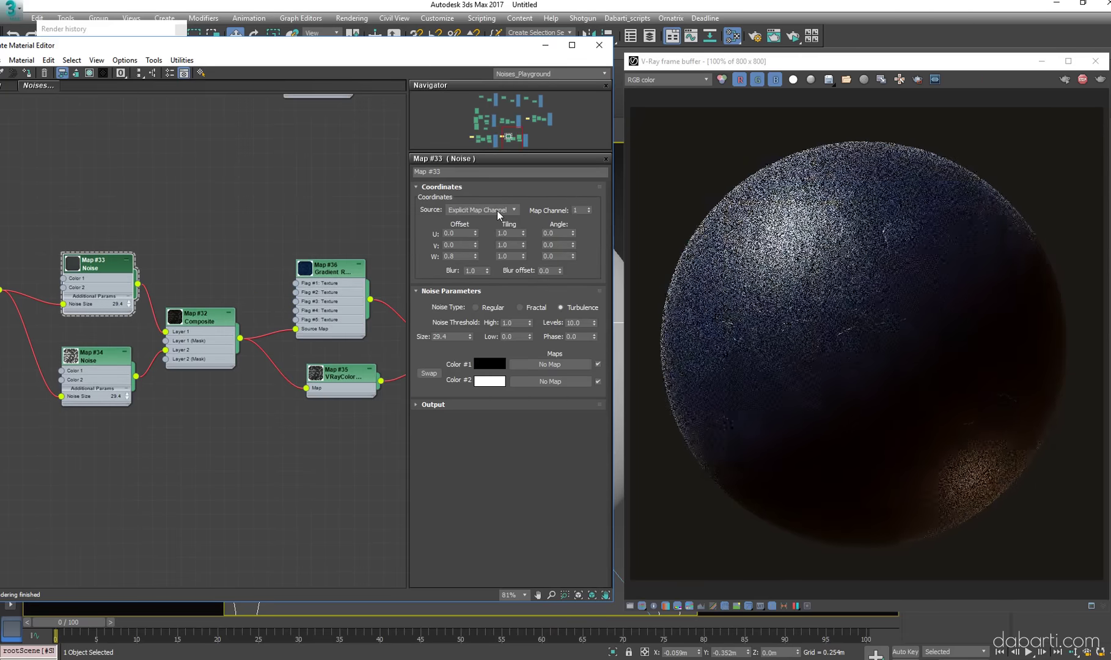
{"action": "scroll", "coordinate": [496, 210], "scroll_direction": "up", "scroll_amount": 3}
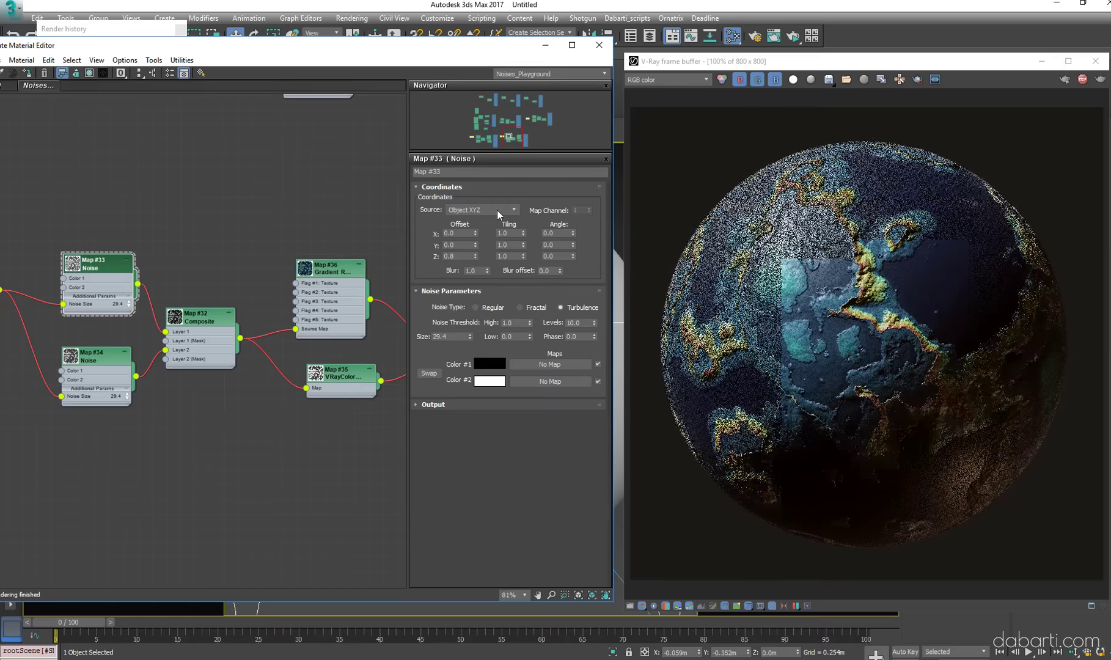
{"action": "middle_click_drag", "start_coordinate": [191, 349], "coordinate": [265, 337]}
{"action": "left_click", "coordinate": [524, 307]}
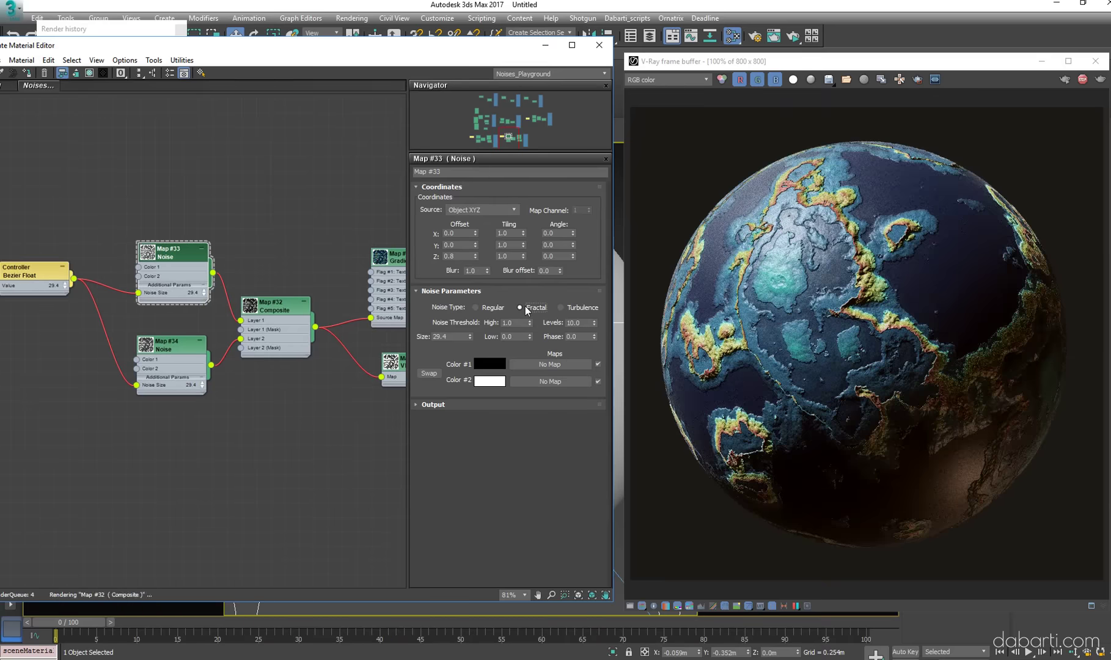
{"action": "left_click", "coordinate": [479, 310]}
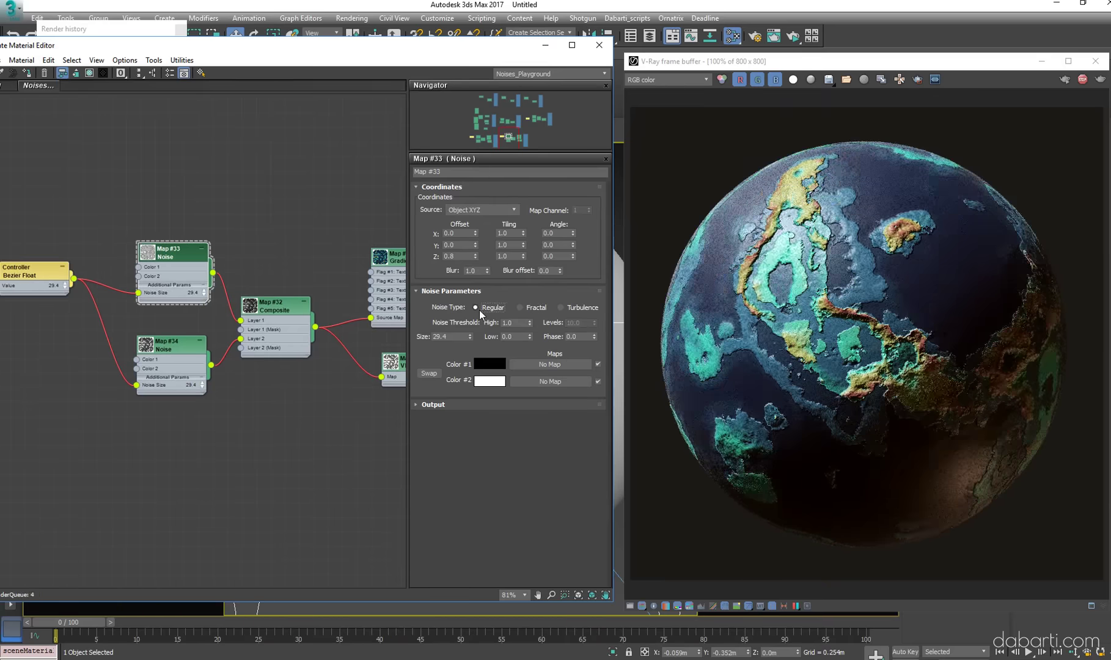
{"action": "left_click", "coordinate": [522, 311]}
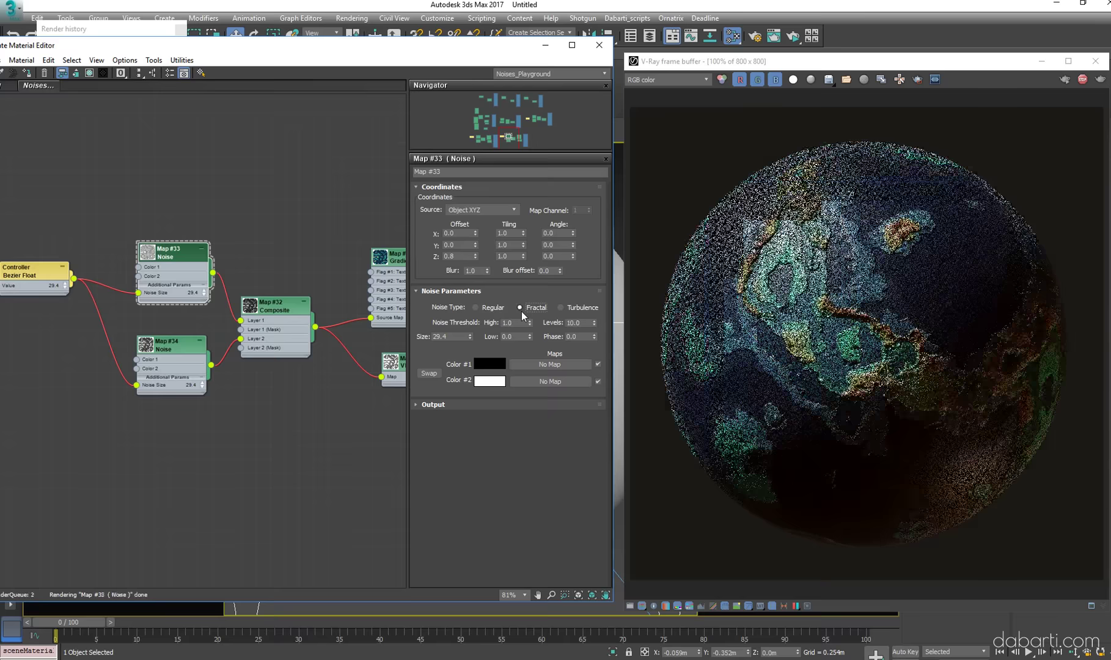
{"action": "mouse_move", "coordinate": [323, 417]}
{"action": "middle_mouse_down"}
{"action": "mouse_move", "coordinate": [315, 390]}
{"action": "mouse_move", "coordinate": [313, 421]}
{"action": "middle_mouse_up"}
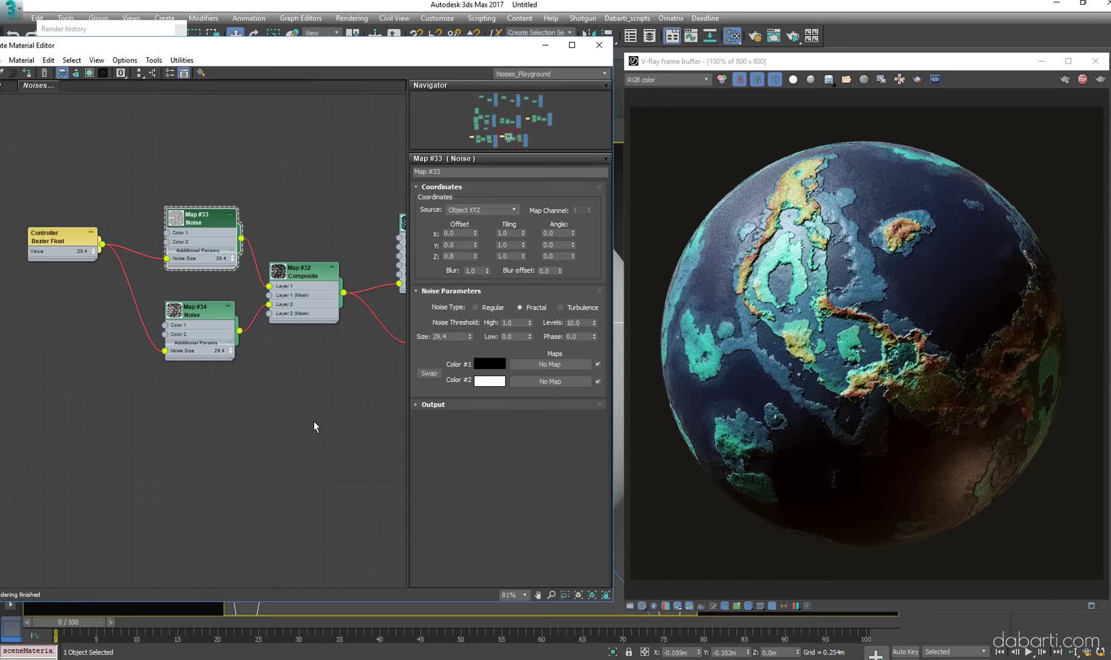
Expand Map #33's Output and drag its Color Map curve points into a sharp spike
{"action": "left_click", "coordinate": [435, 405]}
{"action": "scroll", "coordinate": [519, 477], "scroll_direction": "down", "scroll_amount": 3}
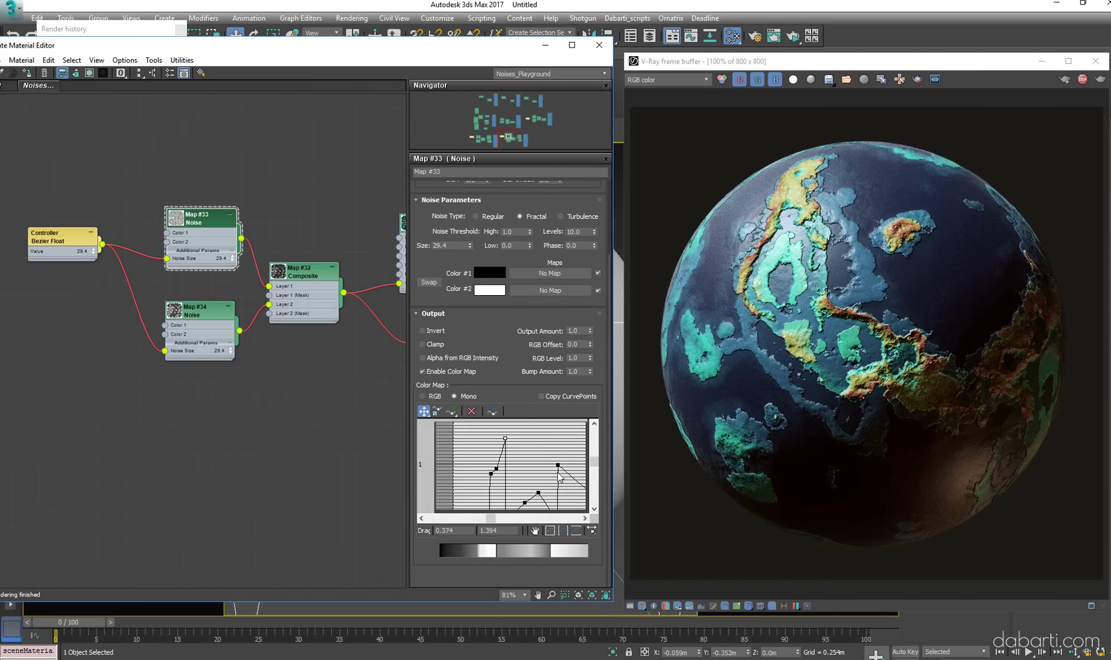
{"action": "scroll", "coordinate": [553, 486], "scroll_direction": "down", "scroll_amount": 1}
{"action": "mouse_move", "coordinate": [489, 485]}
{"action": "left_mouse_down"}
{"action": "mouse_move", "coordinate": [483, 492]}
{"action": "mouse_move", "coordinate": [516, 481]}
{"action": "left_mouse_up"}
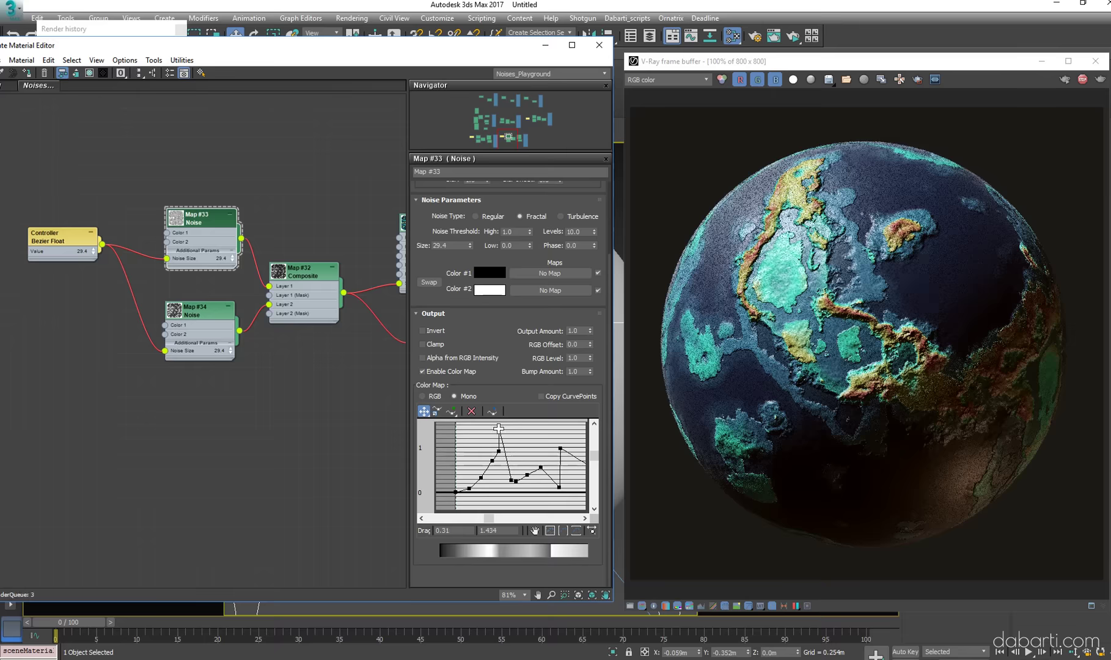
{"action": "middle_click_drag", "start_coordinate": [529, 457], "coordinate": [512, 459]}
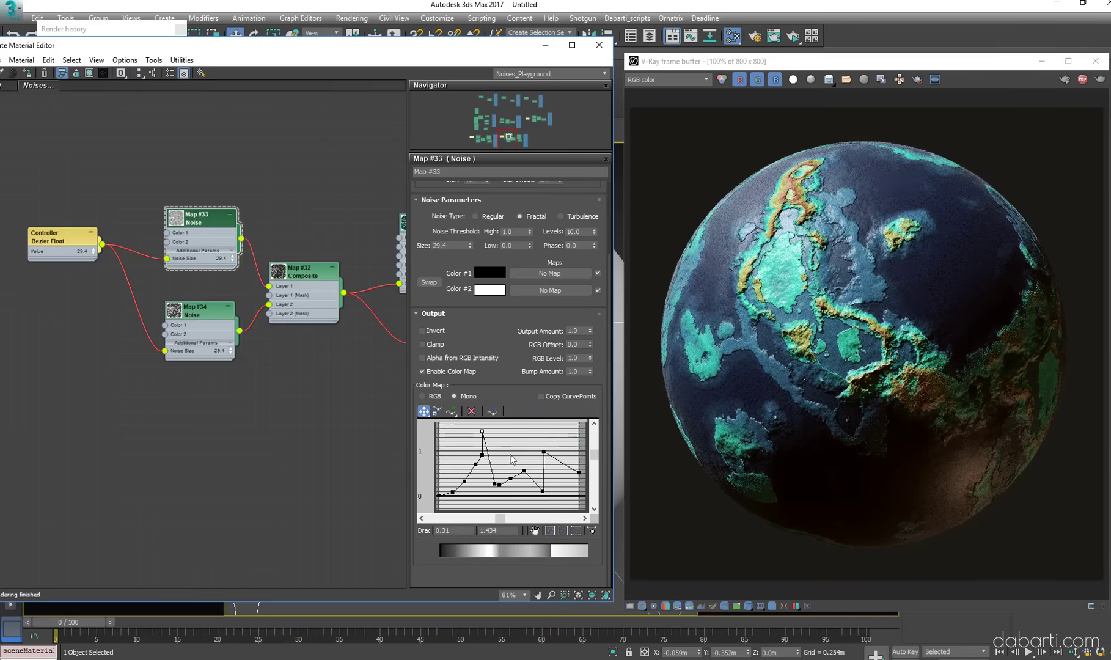
{"action": "left_click", "coordinate": [487, 432]}
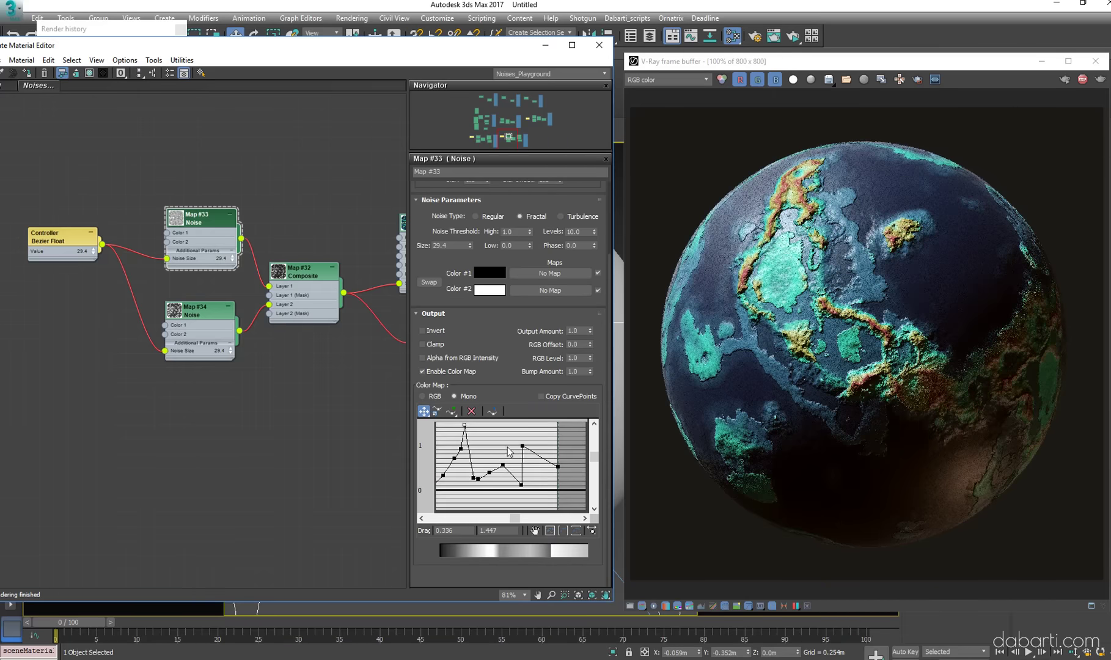
{"action": "left_click_drag", "start_coordinate": [507, 473], "coordinate": [508, 474]}
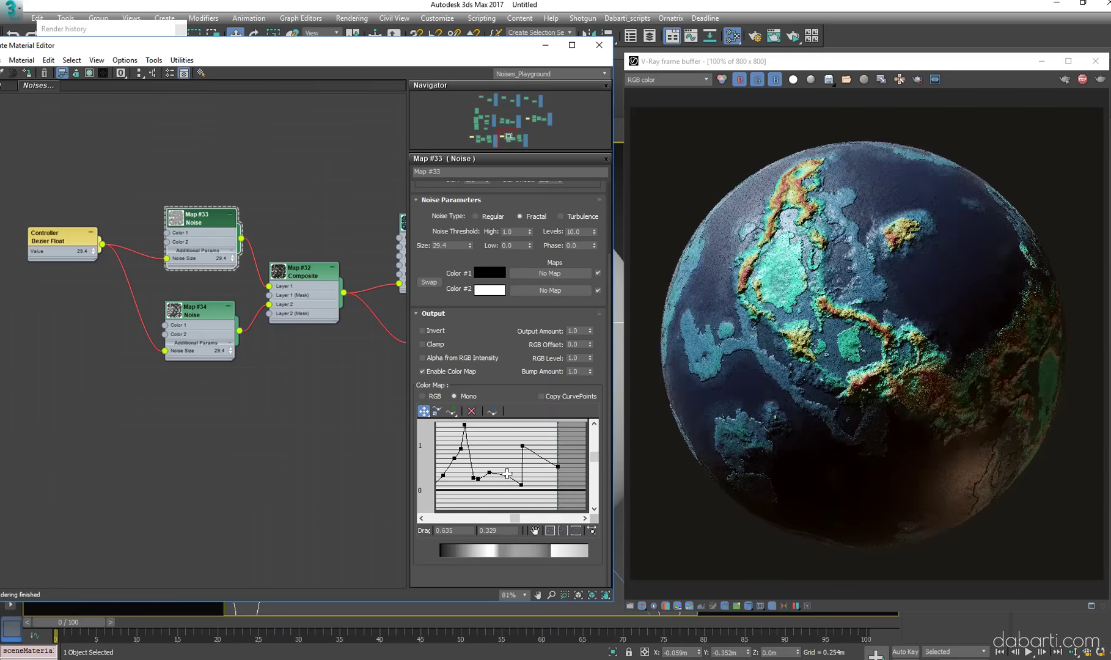
{"action": "scroll", "coordinate": [252, 404], "scroll_direction": "down", "scroll_amount": 3}
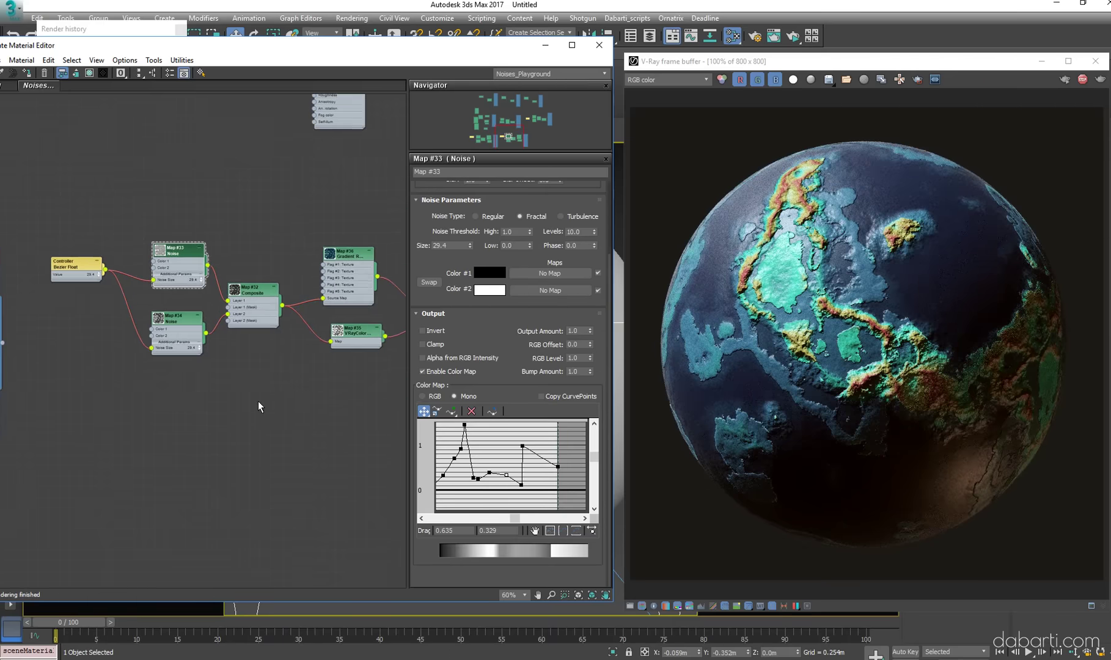
Convert Material #32 to a VRayBlendMtl, keeping the old material as base
{"action": "mouse_move", "coordinate": [258, 401]}
{"action": "middle_mouse_down"}
{"action": "mouse_move", "coordinate": [273, 391]}
{"action": "mouse_move", "coordinate": [195, 385]}
{"action": "middle_mouse_up"}
{"action": "scroll", "coordinate": [269, 379], "scroll_direction": "down", "scroll_amount": 2}
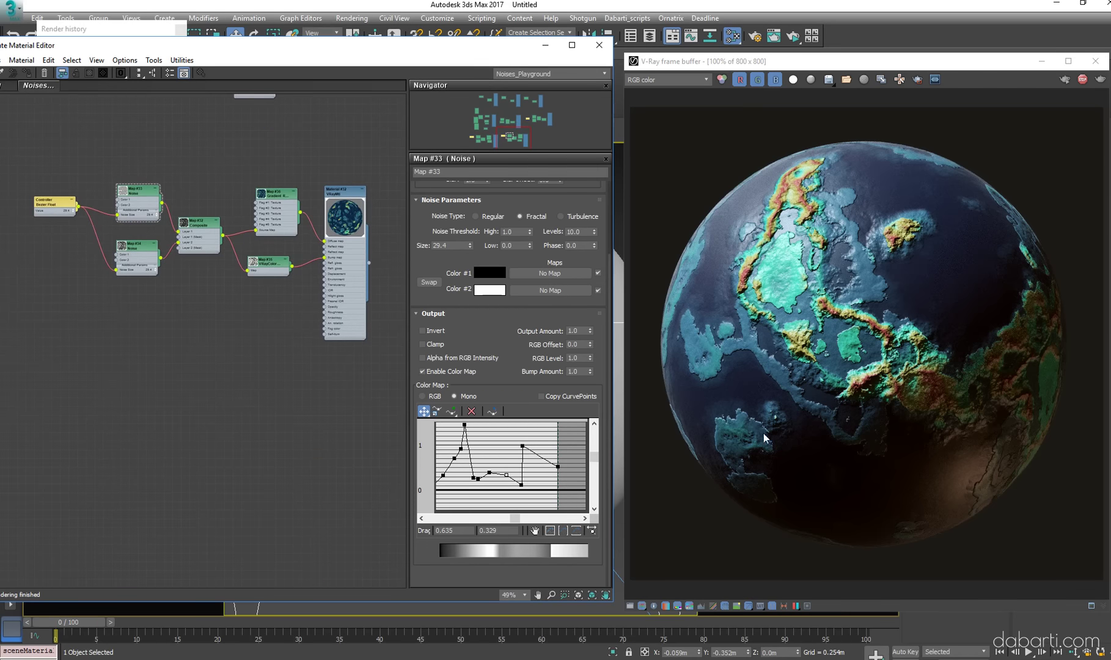
{"action": "middle_click_drag", "start_coordinate": [268, 396], "coordinate": [248, 386]}
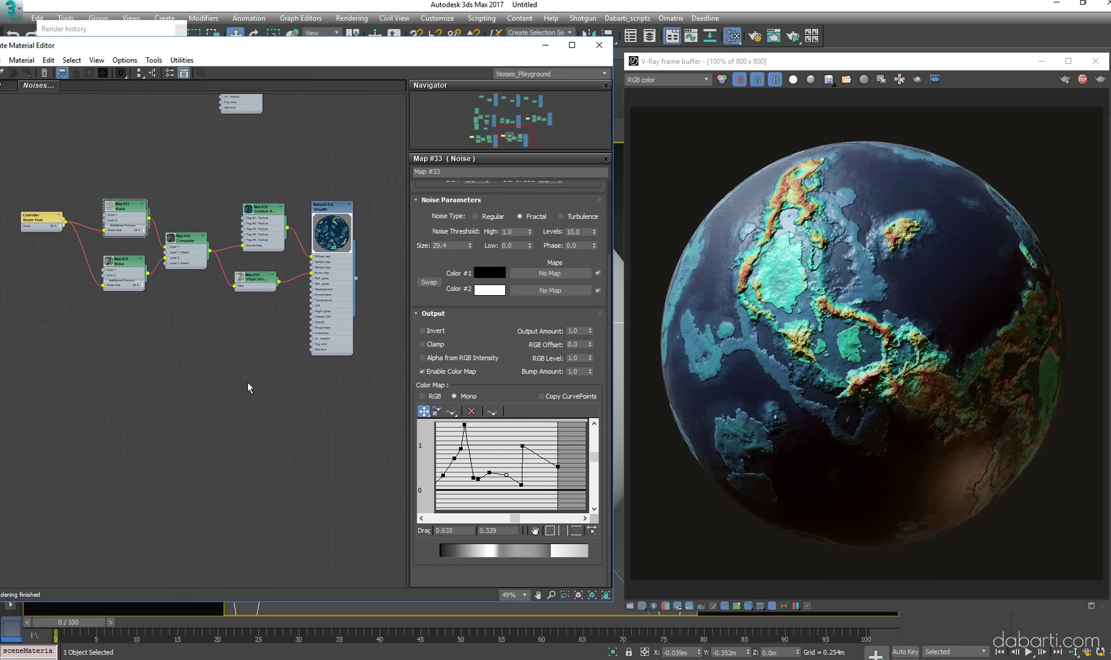
{"action": "right_click", "coordinate": [334, 208]}
{"action": "left_click", "coordinate": [371, 232]}
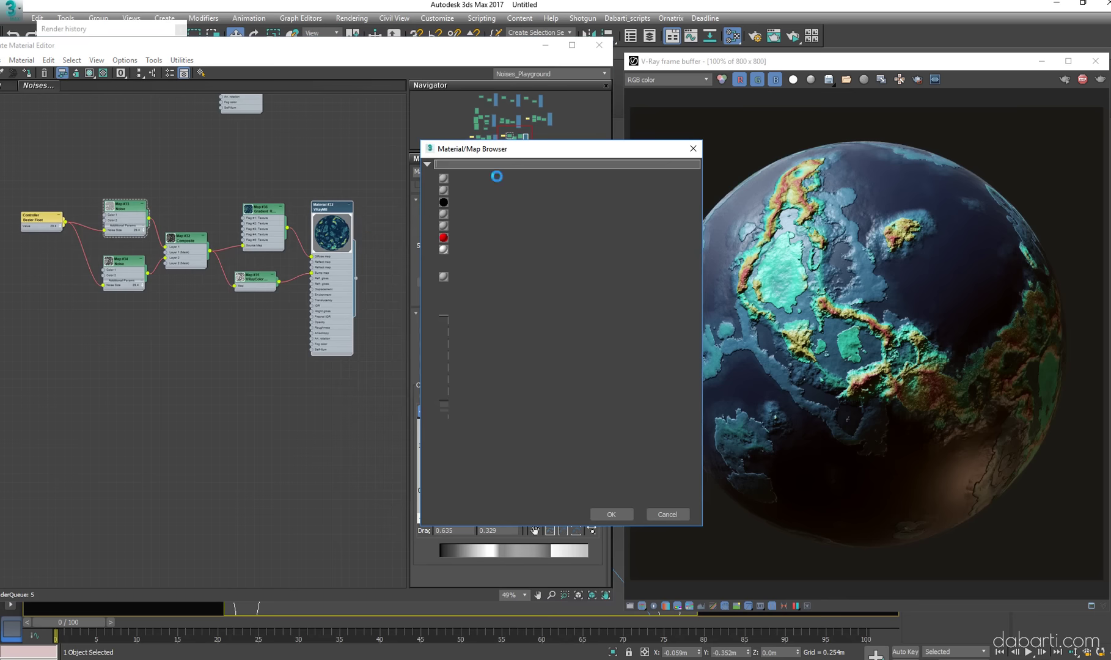
{"action": "type", "text": "vrayb"}
{"action": "double_click", "coordinate": [470, 190]}
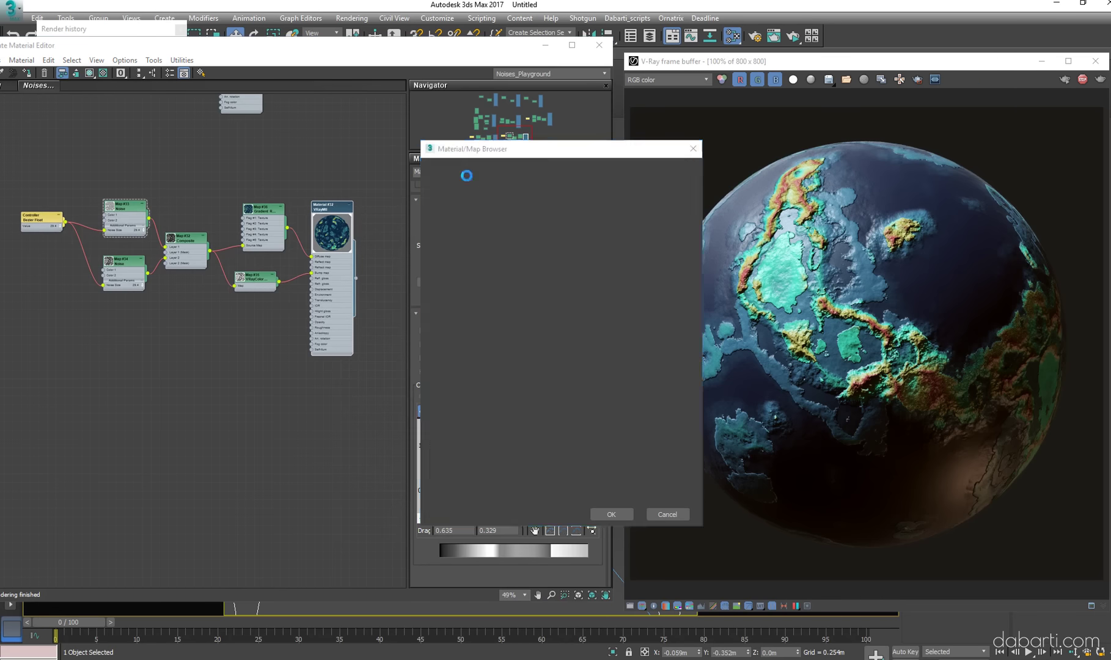
{"action": "left_click", "coordinate": [539, 380]}
Clone the original material branch as Material #34 and wire it into Coat 1
{"action": "scroll", "coordinate": [305, 351], "scroll_direction": "down", "scroll_amount": 2}
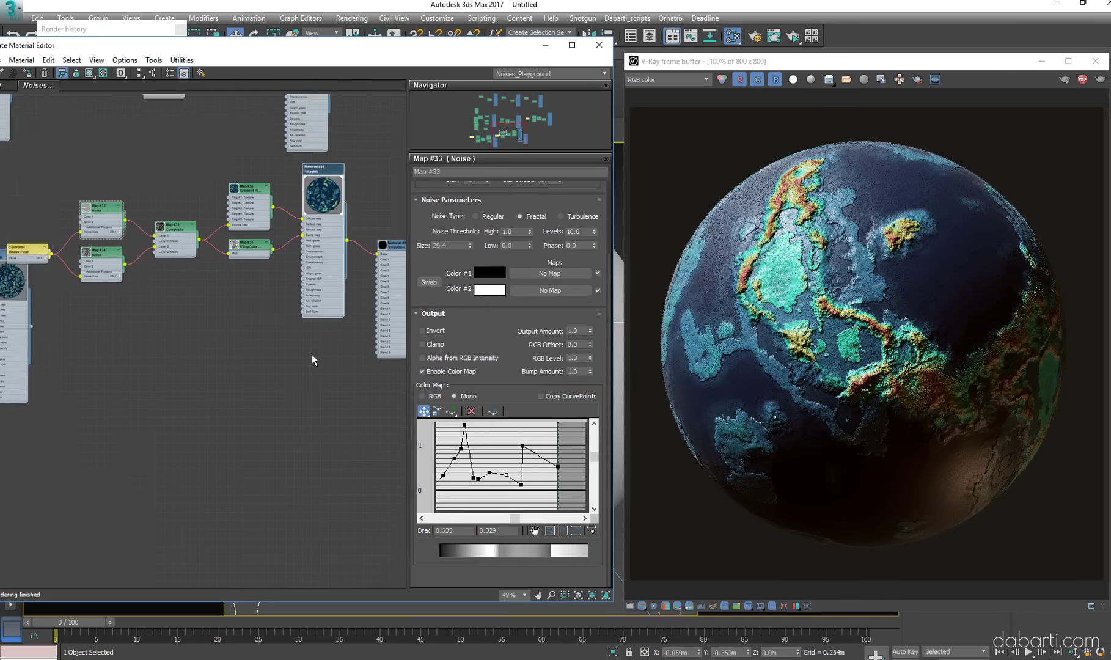
{"action": "middle_click_drag", "start_coordinate": [312, 354], "coordinate": [385, 259]}
{"action": "middle_click_drag", "start_coordinate": [225, 294], "coordinate": [223, 295]}
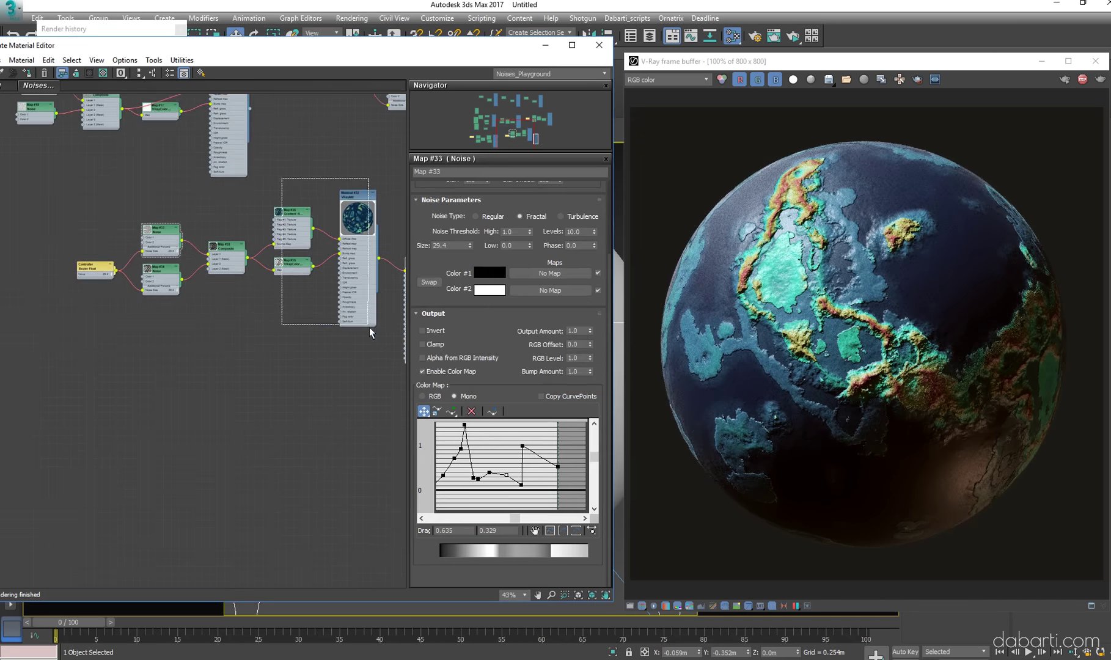
{"action": "left_click_drag", "start_coordinate": [370, 333], "coordinate": [369, 330]}
{"action": "left_click_drag", "start_coordinate": [359, 252], "coordinate": [356, 398], "text": "shift"}
{"action": "middle_click_drag", "start_coordinate": [344, 351], "coordinate": [264, 336]}
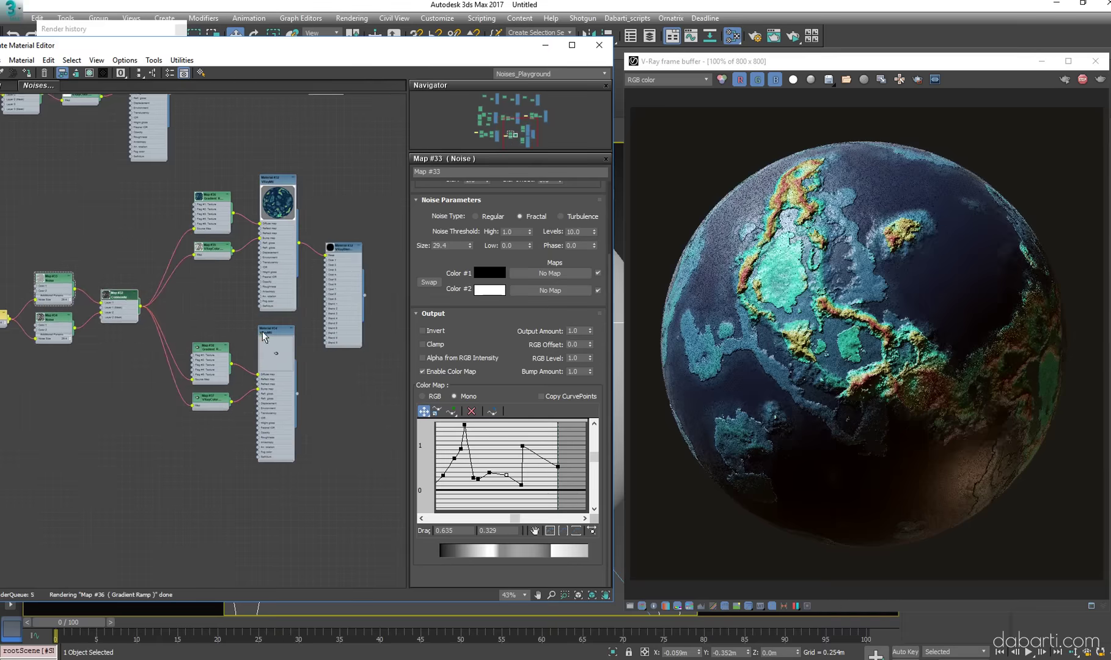
{"action": "scroll", "coordinate": [291, 398], "scroll_direction": "up", "scroll_amount": 3}
{"action": "left_click_drag", "start_coordinate": [334, 221], "coordinate": [330, 212]}
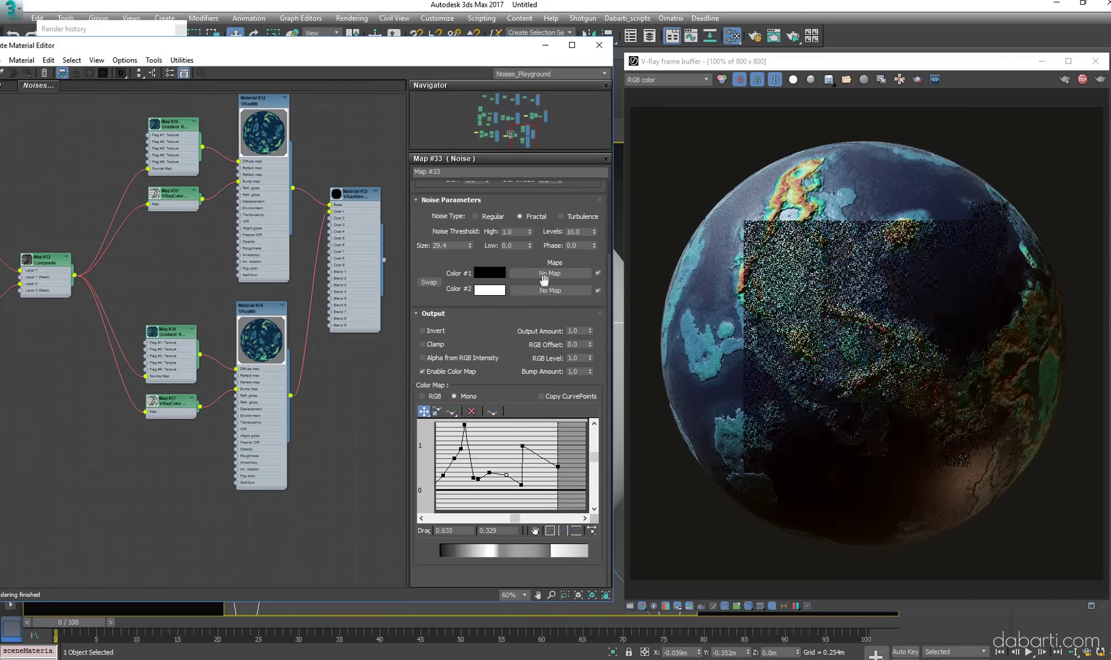
Set the blend material's Coat 1 blend amount to white
{"action": "double_click", "coordinate": [354, 194]}
{"action": "left_click", "coordinate": [501, 233]}
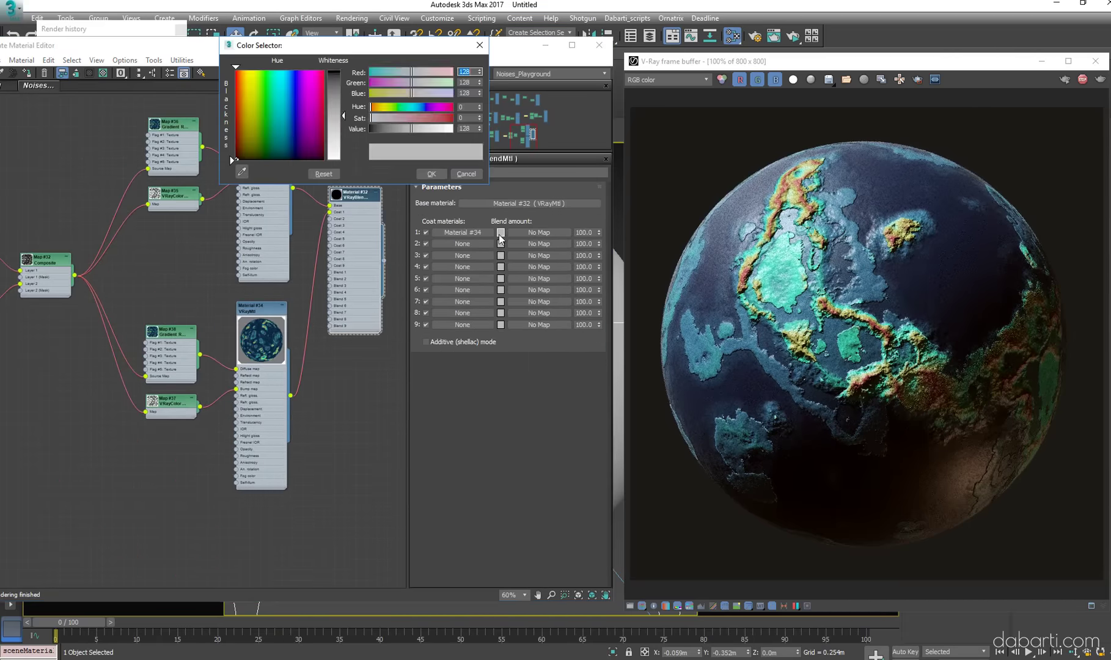
{"action": "left_click_drag", "start_coordinate": [397, 152], "coordinate": [455, 151]}
{"action": "left_click", "coordinate": [435, 173]}
{"action": "middle_click_drag", "start_coordinate": [266, 409], "coordinate": [360, 386]}
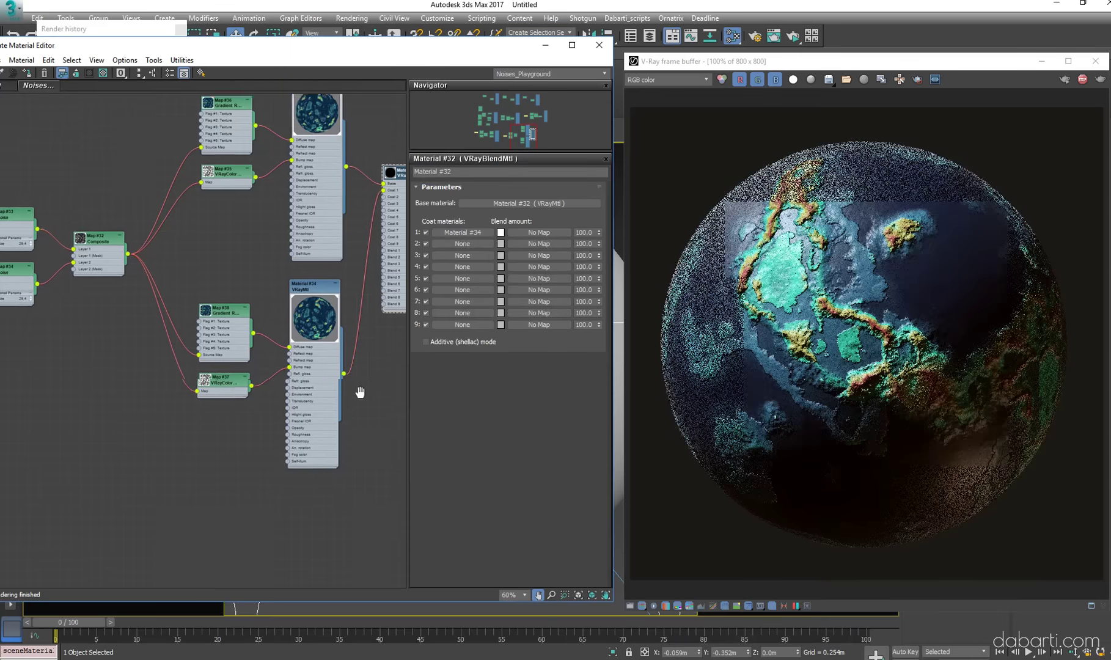
{"action": "left_click", "coordinate": [260, 384]}
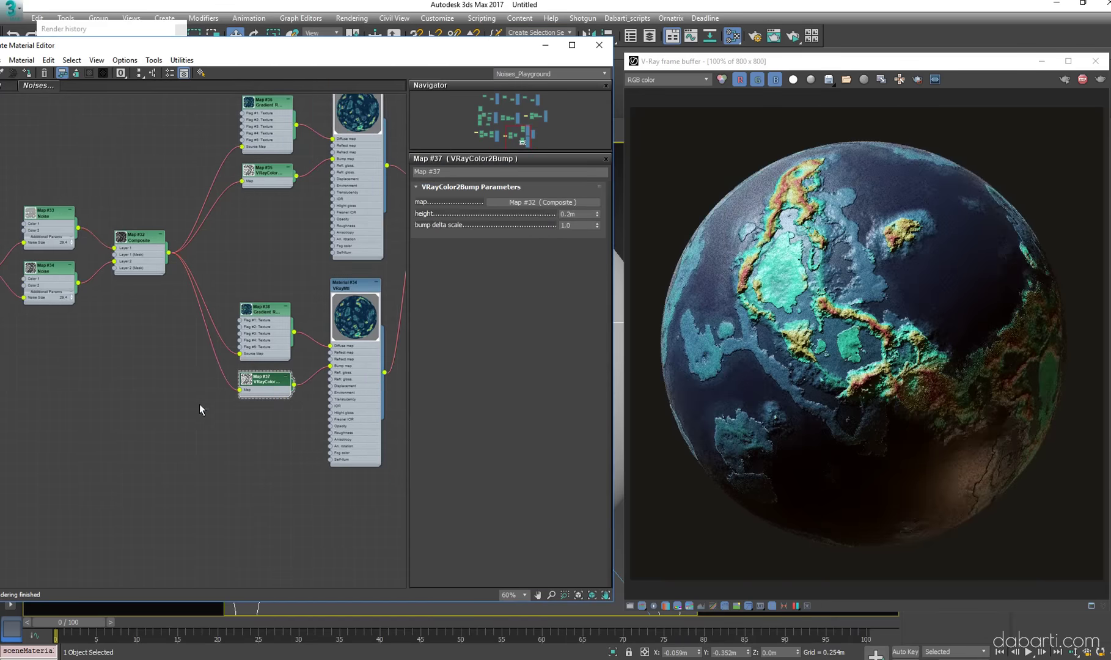
Replace Map #37's Composite bump input with a new Noise map of size 1.0
{"action": "left_click_drag", "start_coordinate": [236, 394], "coordinate": [214, 421]}
{"action": "scroll", "coordinate": [250, 387], "scroll_direction": "up", "scroll_amount": 2}
{"action": "middle_click_drag", "start_coordinate": [251, 387], "coordinate": [196, 360]}
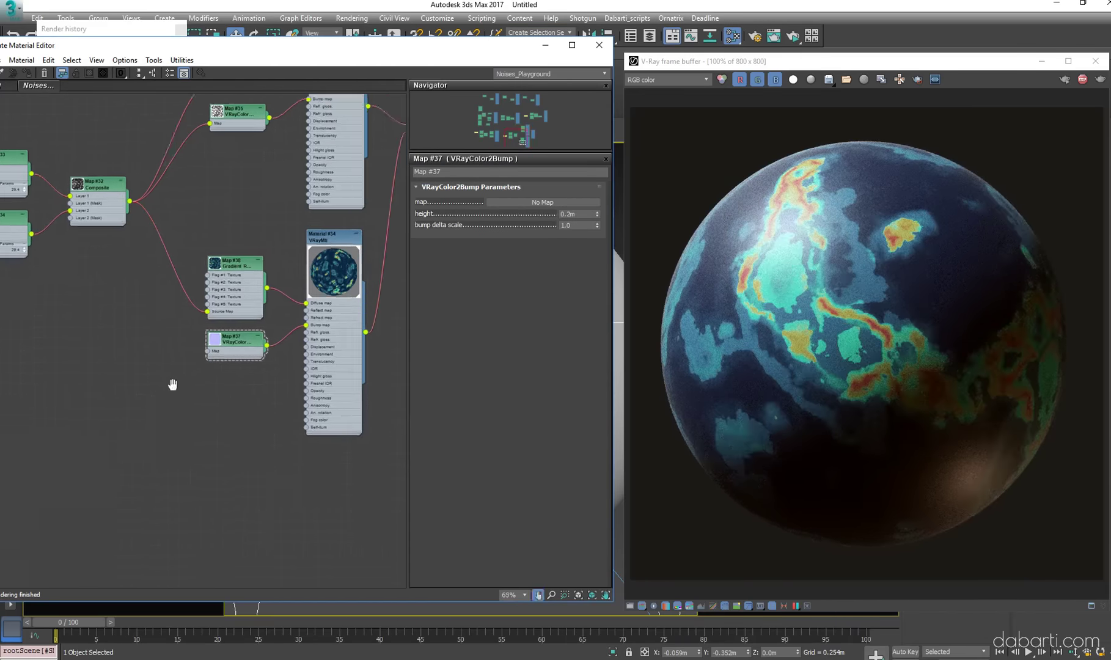
{"action": "left_click_drag", "start_coordinate": [142, 363], "coordinate": [125, 370]}
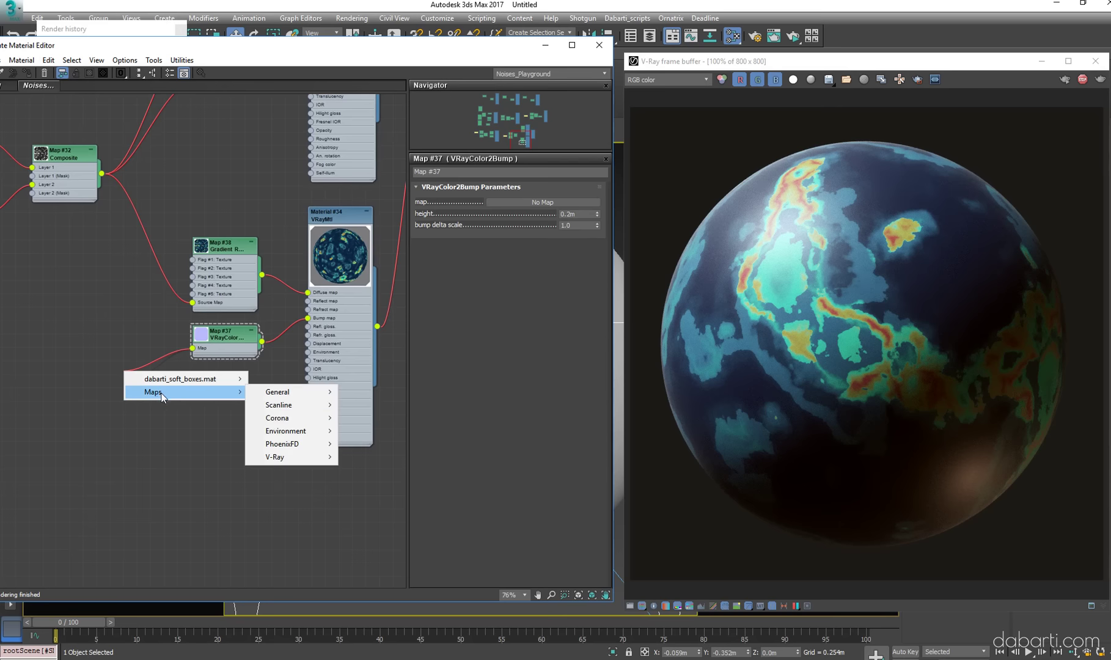
{"action": "mouse_move", "coordinate": [279, 392]}
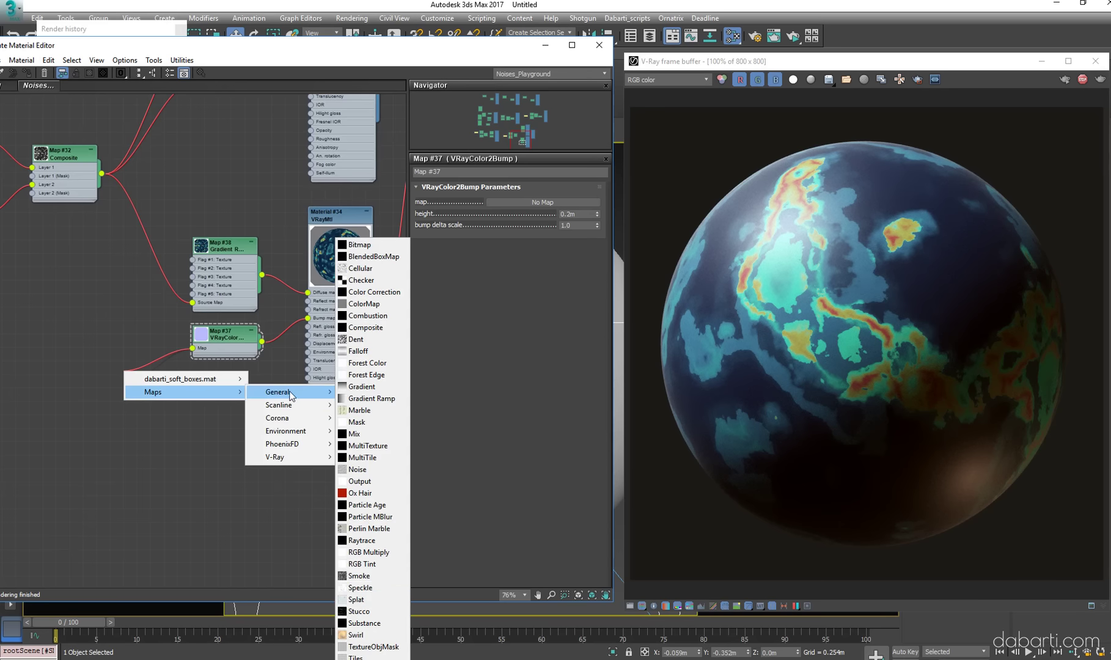
{"action": "left_click", "coordinate": [364, 468]}
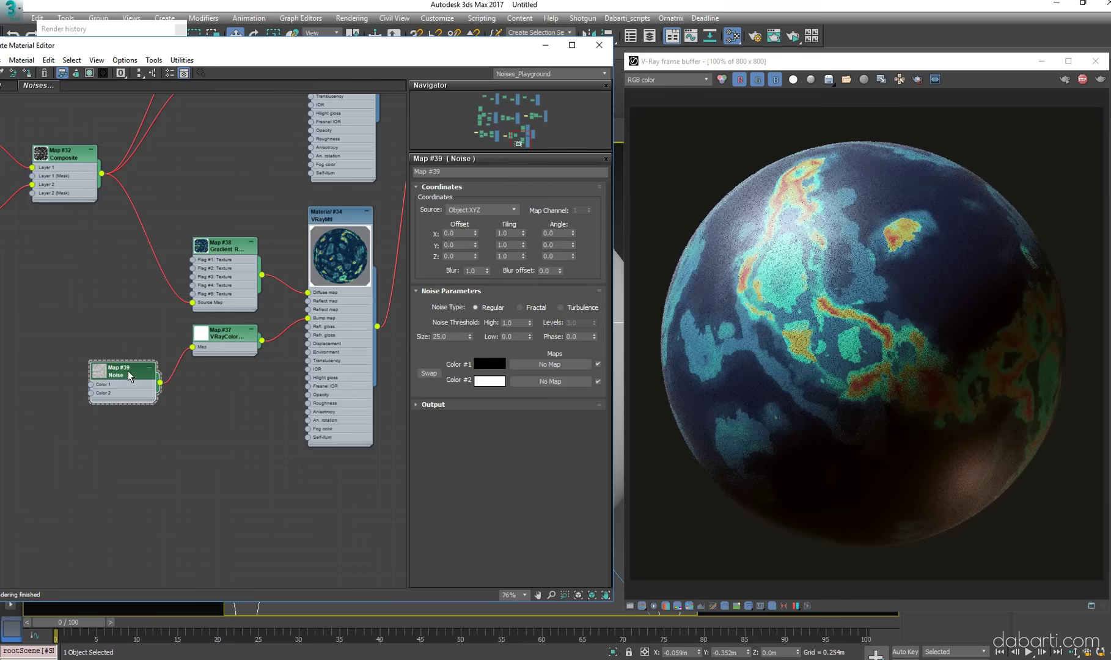
{"action": "type", "text": "1"}
{"action": "key", "text": "Return"}
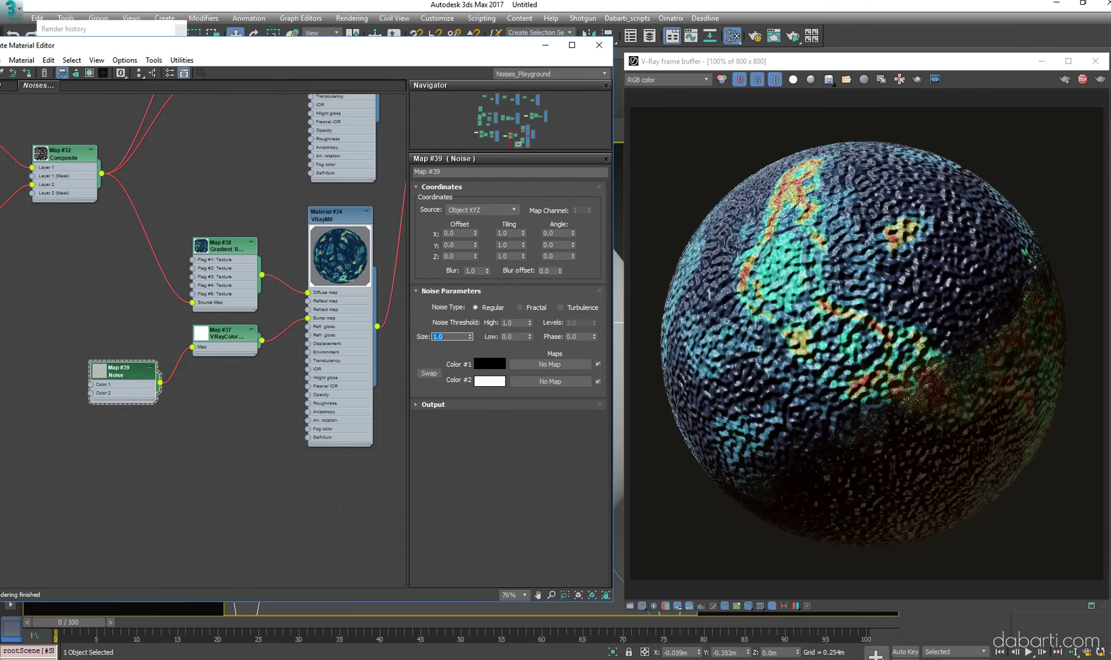
Enable the new noise's output Color Map and bend its curve steeply
{"action": "left_click", "coordinate": [433, 404]}
{"action": "scroll", "coordinate": [489, 428], "scroll_direction": "down", "scroll_amount": 3}
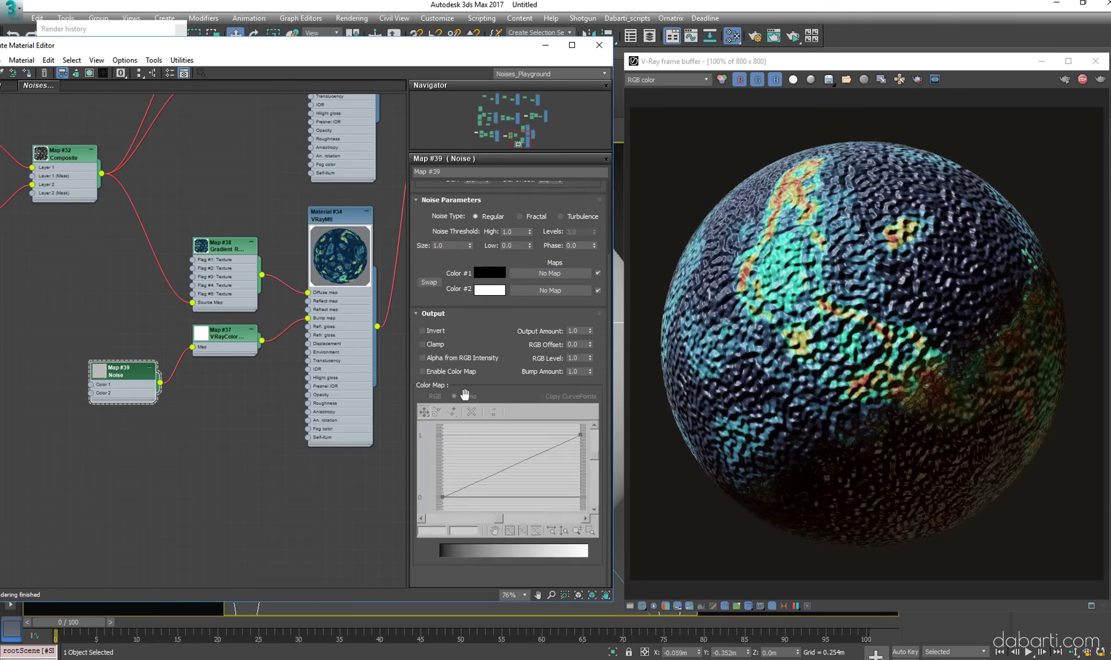
{"action": "left_click", "coordinate": [422, 371]}
{"action": "right_click", "coordinate": [579, 433]}
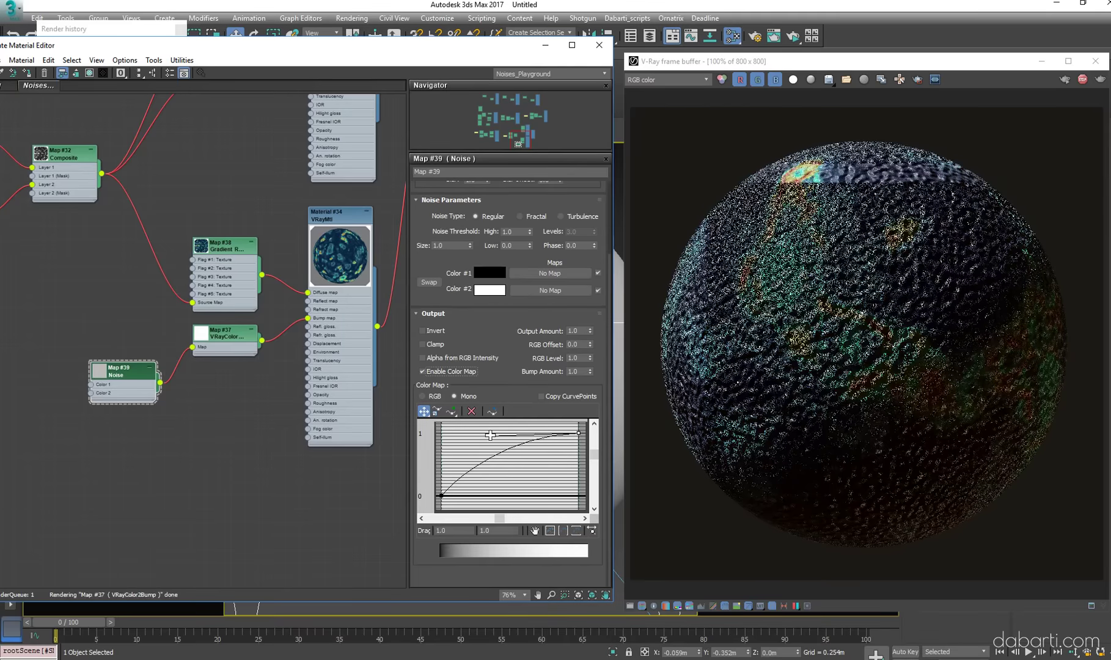
{"action": "left_click_drag", "start_coordinate": [546, 446], "coordinate": [588, 499]}
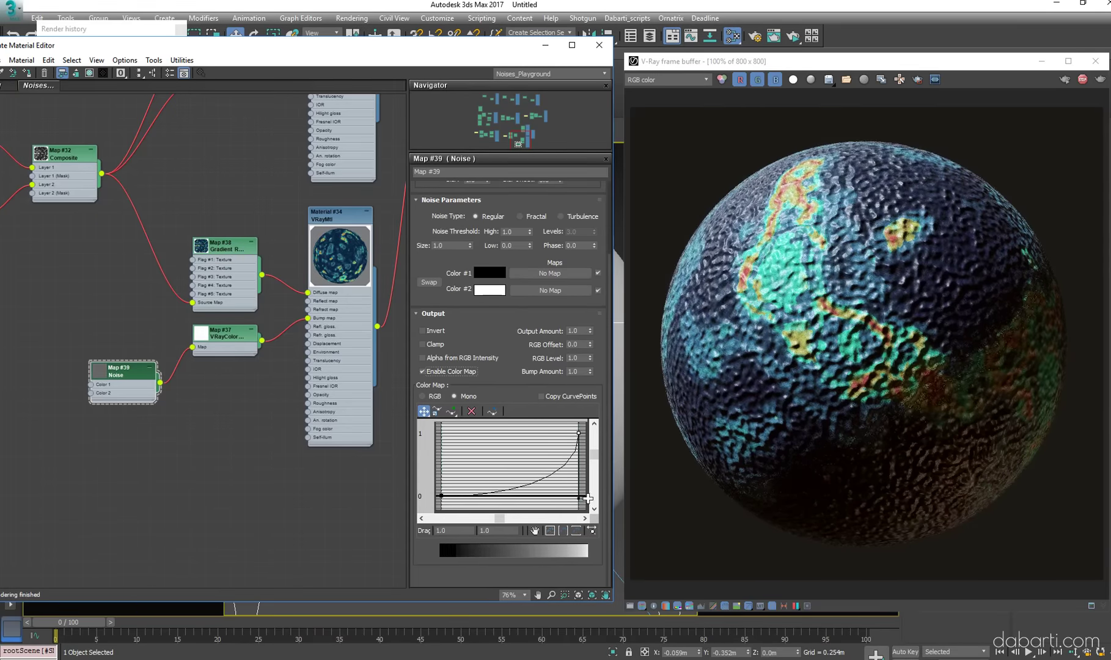
Create Noise Map #40, wire it into Map #39's Color 1, and give it a small size
{"action": "middle_click_drag", "start_coordinate": [91, 367], "coordinate": [192, 357]}
{"action": "left_click_drag", "start_coordinate": [261, 380], "coordinate": [158, 387], "text": "shift"}
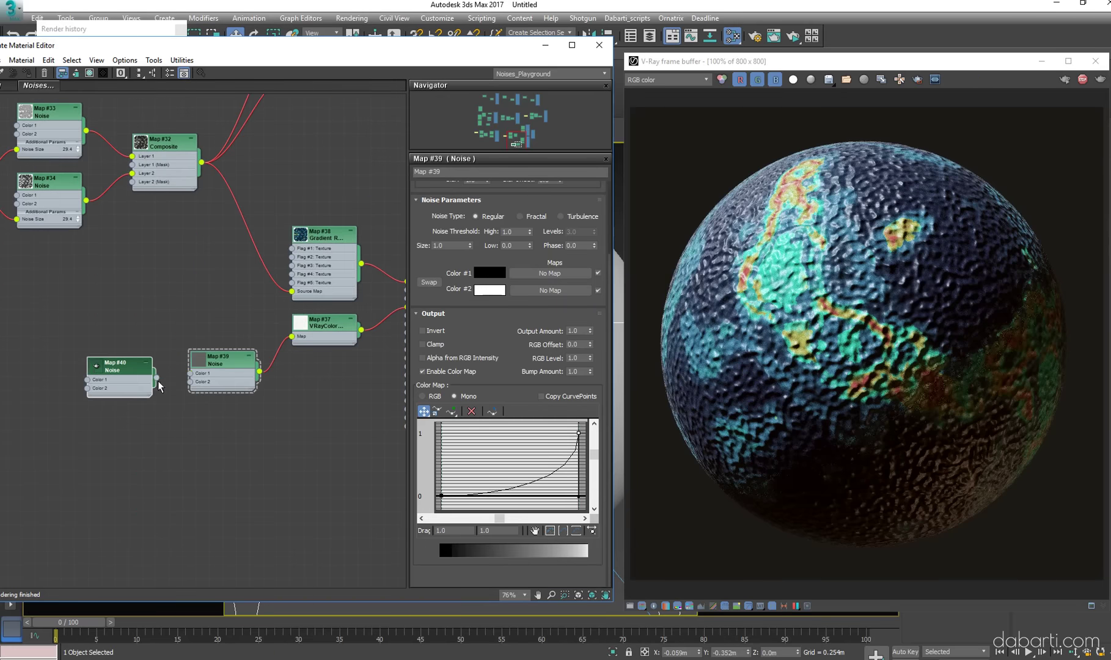
{"action": "double_click", "coordinate": [116, 367]}
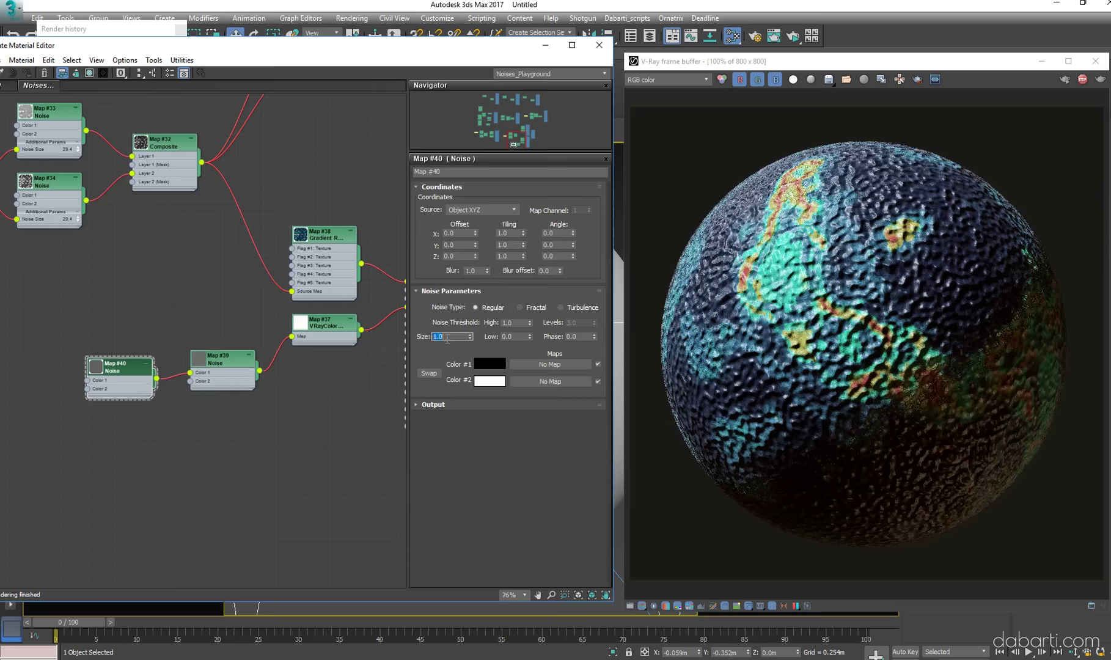
{"action": "type", "text": "1"}
{"action": "type", "text": "2"}
{"action": "key", "text": "Return"}
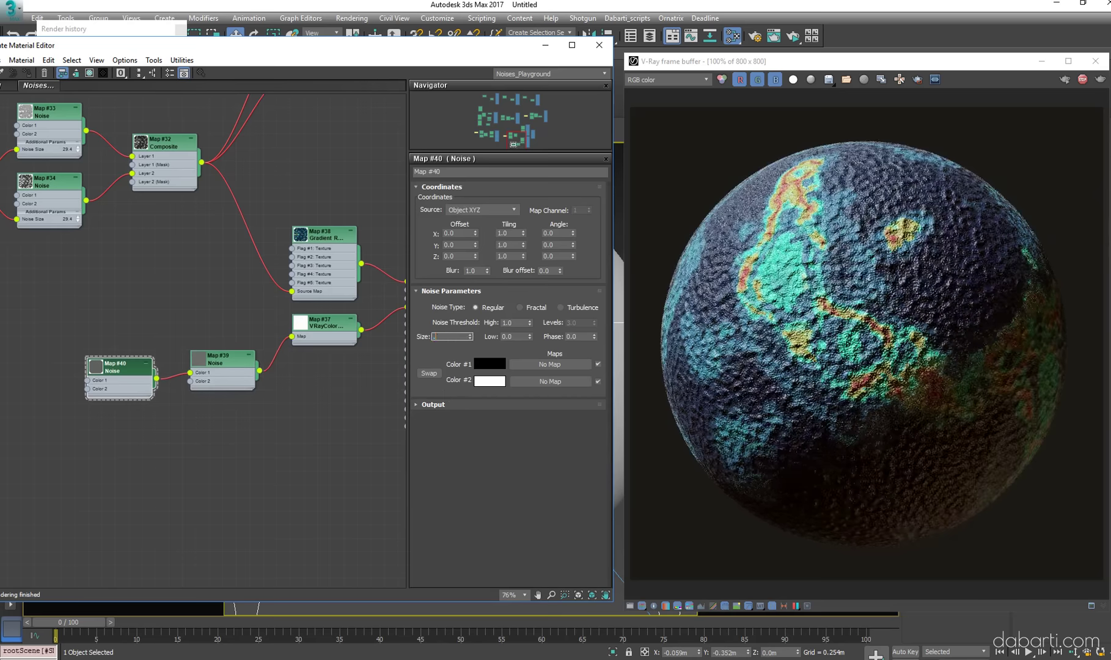
{"action": "type", "text": "0.3"}
{"action": "key", "text": "Return"}
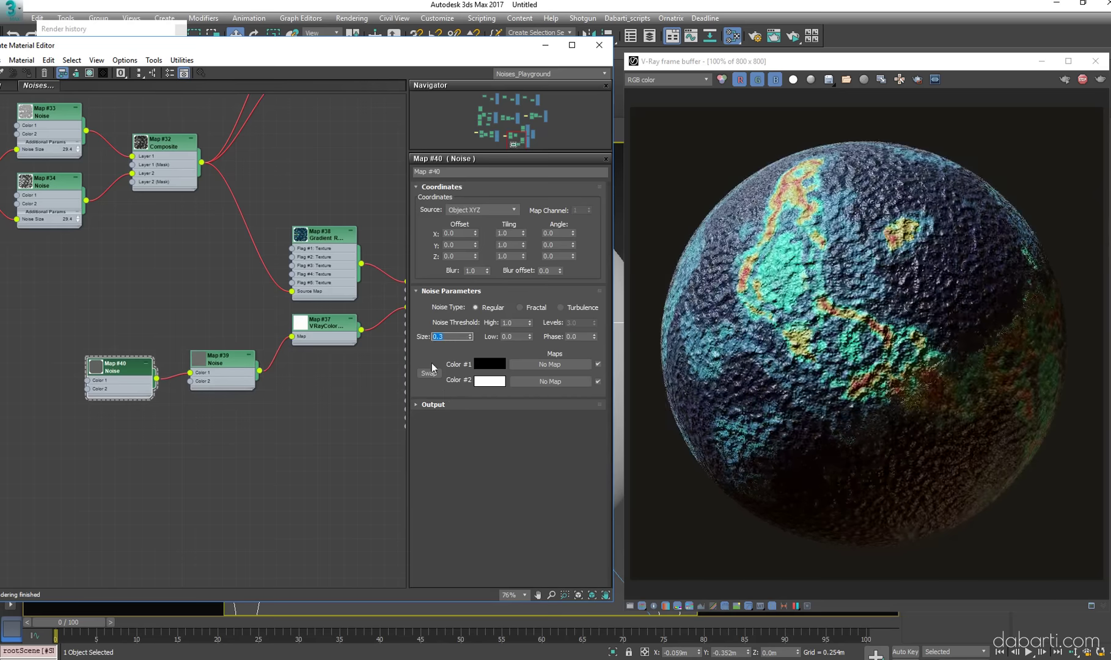
Review the VRayColor2Bump and Map #39 noise settings, then draw a small VFB render region
{"action": "left_click", "coordinate": [322, 329]}
{"action": "left_click", "coordinate": [236, 361]}
{"action": "type", "text": ".6"}
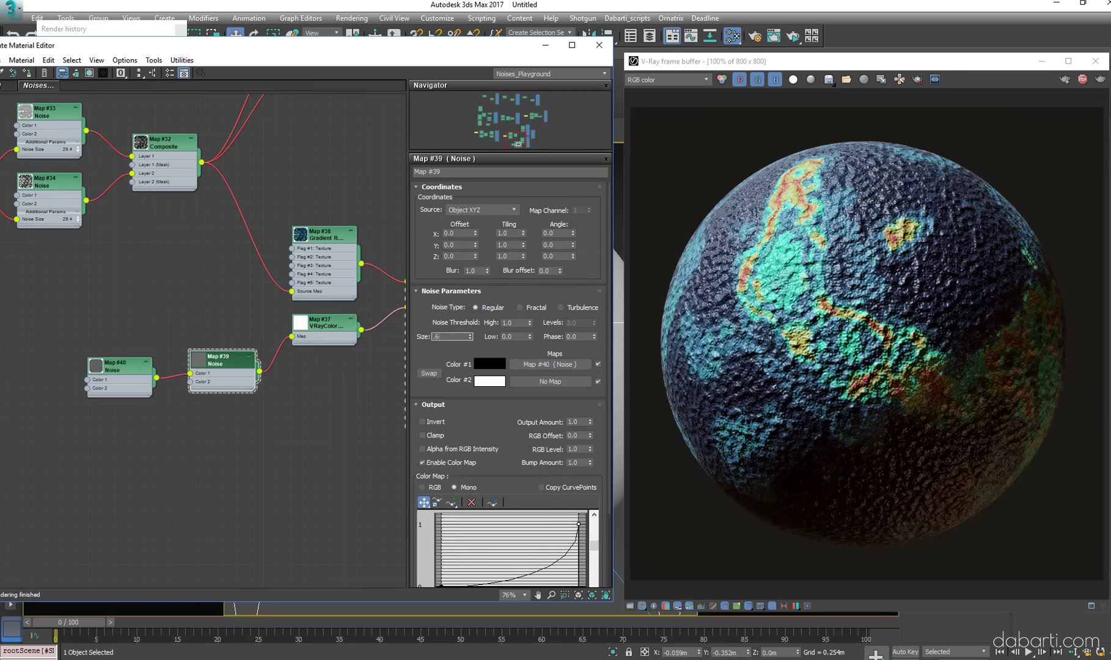
{"action": "key", "text": "Return"}
{"action": "left_click", "coordinate": [119, 366]}
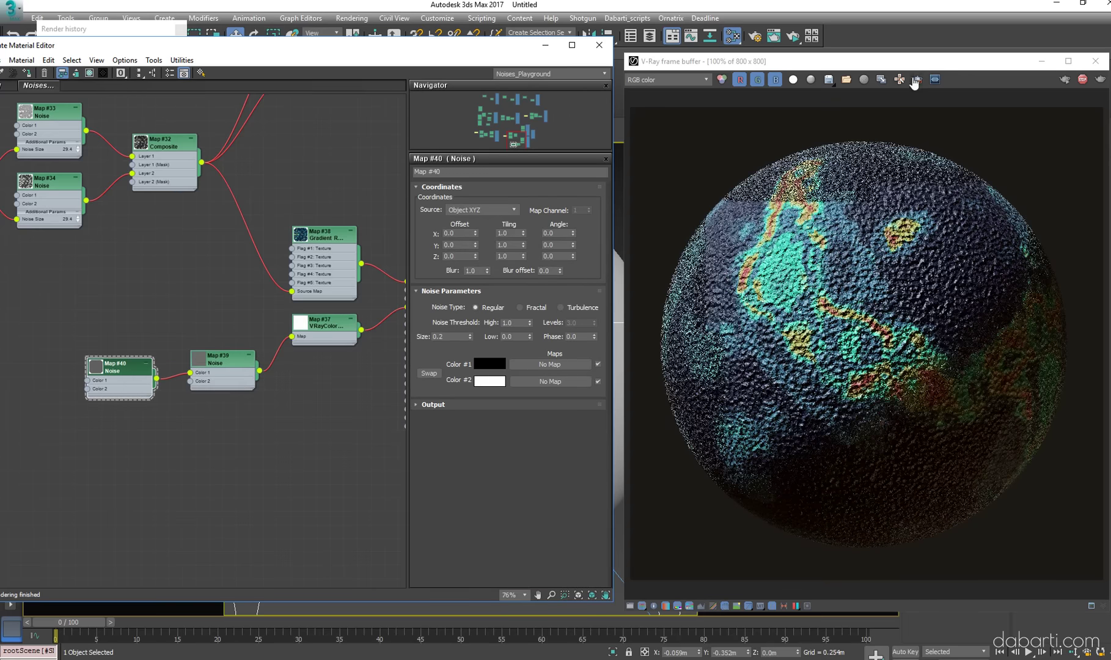
{"action": "left_click", "coordinate": [917, 80]}
{"action": "left_click_drag", "start_coordinate": [675, 204], "coordinate": [770, 338]}
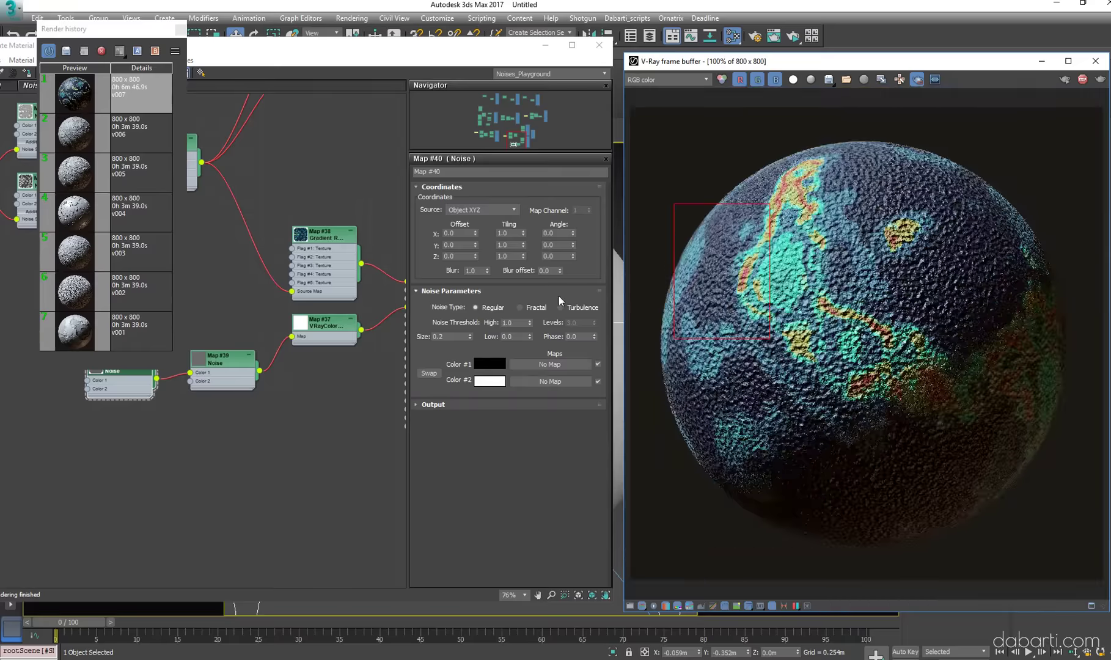
{"action": "left_click", "coordinate": [288, 342]}
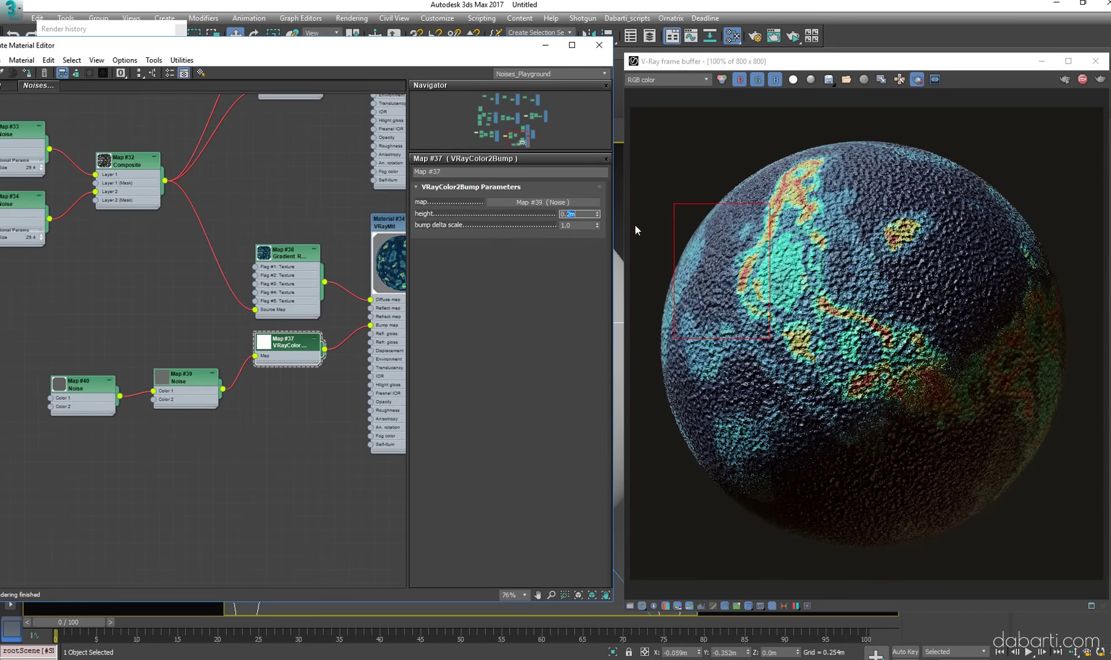
Lower the VRayColor2Bump height to 0.01m and redraw the render region over the planet's centre
{"action": "type", "text": "0.01"}
{"action": "key", "text": "Return"}
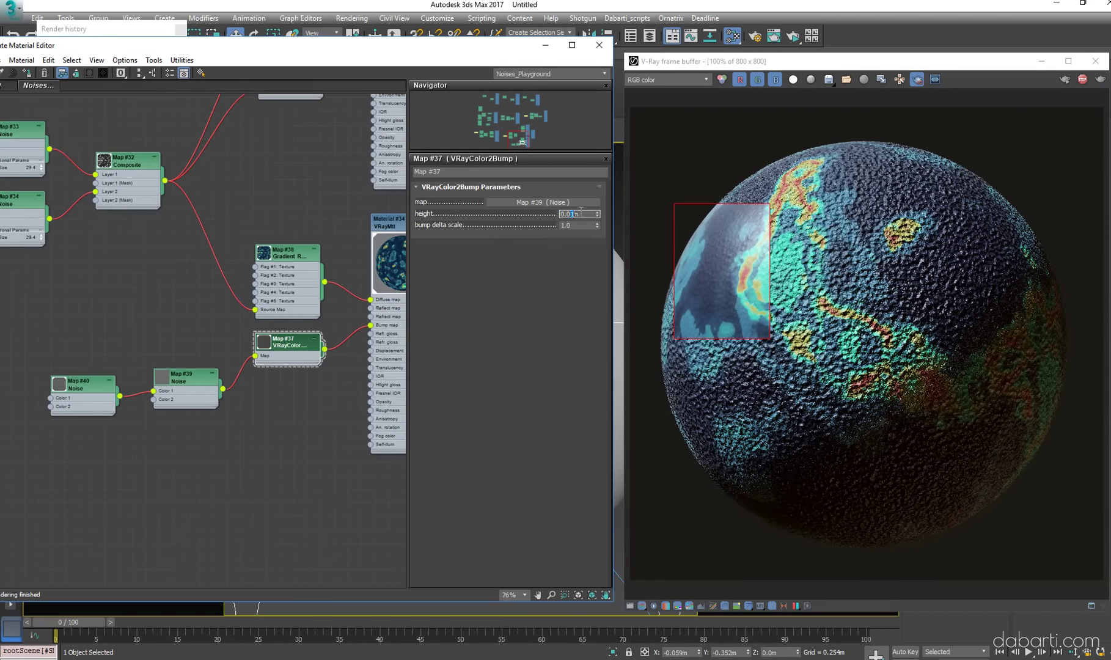
{"action": "scroll", "coordinate": [721, 235], "scroll_direction": "up", "scroll_amount": 2}
{"action": "scroll", "coordinate": [723, 236], "scroll_direction": "down", "scroll_amount": 1}
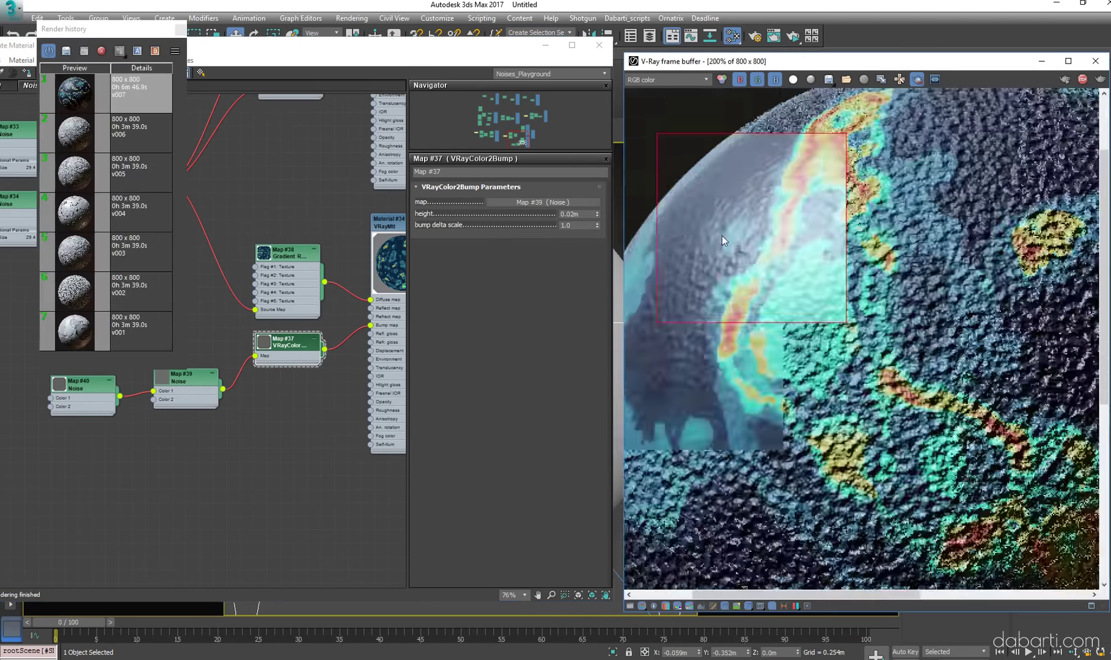
{"action": "scroll", "coordinate": [723, 235], "scroll_direction": "down", "scroll_amount": 1}
{"action": "left_click_drag", "start_coordinate": [810, 178], "coordinate": [1032, 374]}
{"action": "left_click_drag", "start_coordinate": [673, 163], "coordinate": [802, 389]}
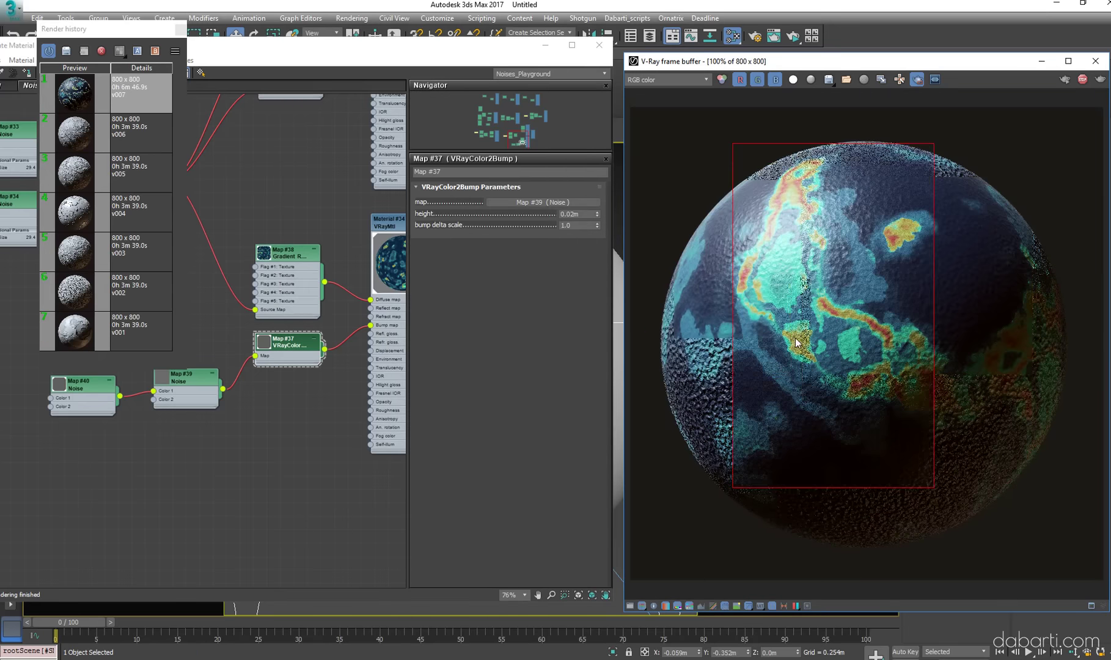
Lower Material #34's reflection glossiness to 0.89
{"action": "middle_click_drag", "start_coordinate": [281, 373], "coordinate": [247, 392]}
{"action": "double_click", "coordinate": [369, 281]}
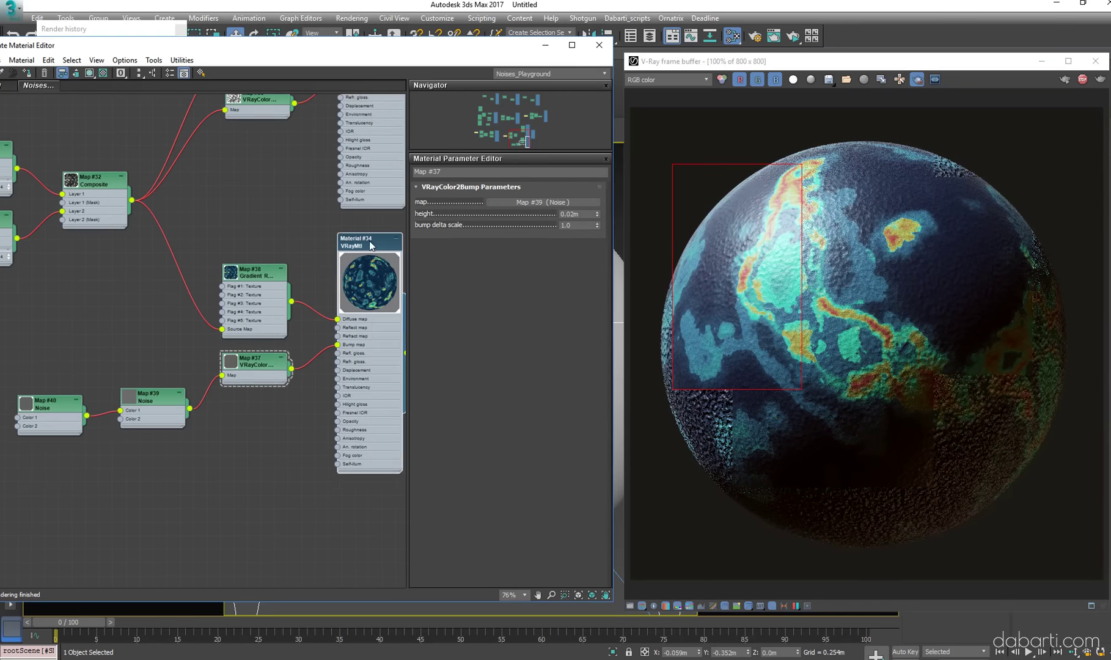
{"action": "left_click_drag", "start_coordinate": [490, 243], "coordinate": [489, 250]}
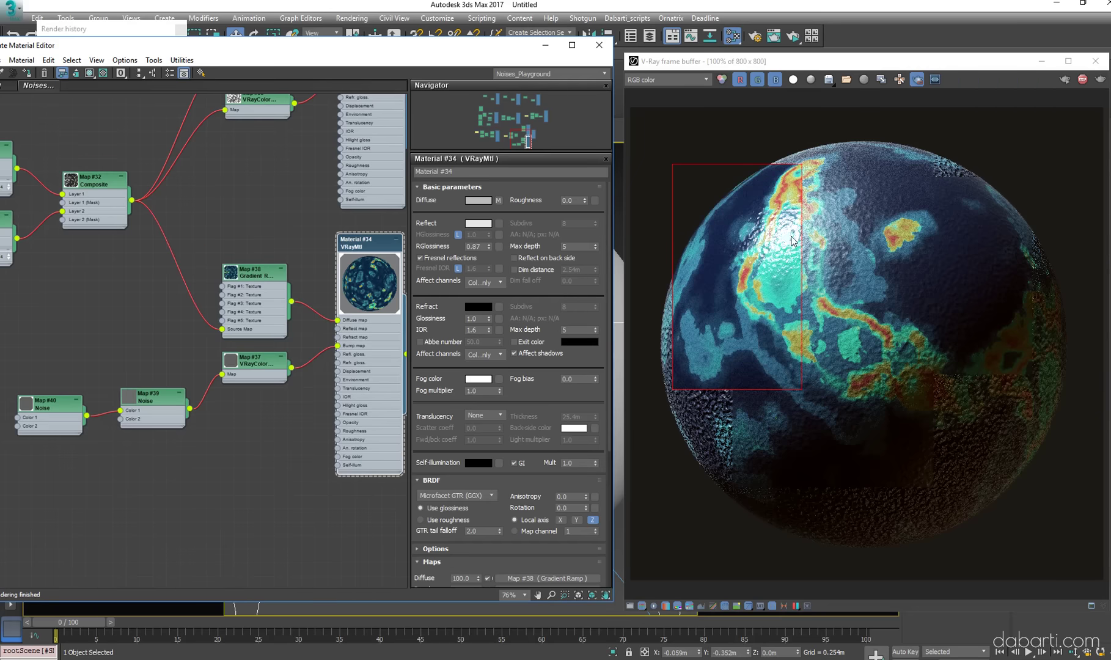
{"action": "scroll", "coordinate": [791, 240], "scroll_direction": "up", "scroll_amount": 2}
{"action": "scroll", "coordinate": [756, 224], "scroll_direction": "down", "scroll_amount": 2}
{"action": "left_click_drag", "start_coordinate": [488, 249], "coordinate": [489, 245]}
{"action": "scroll", "coordinate": [499, 472], "scroll_direction": "down", "scroll_amount": 3}
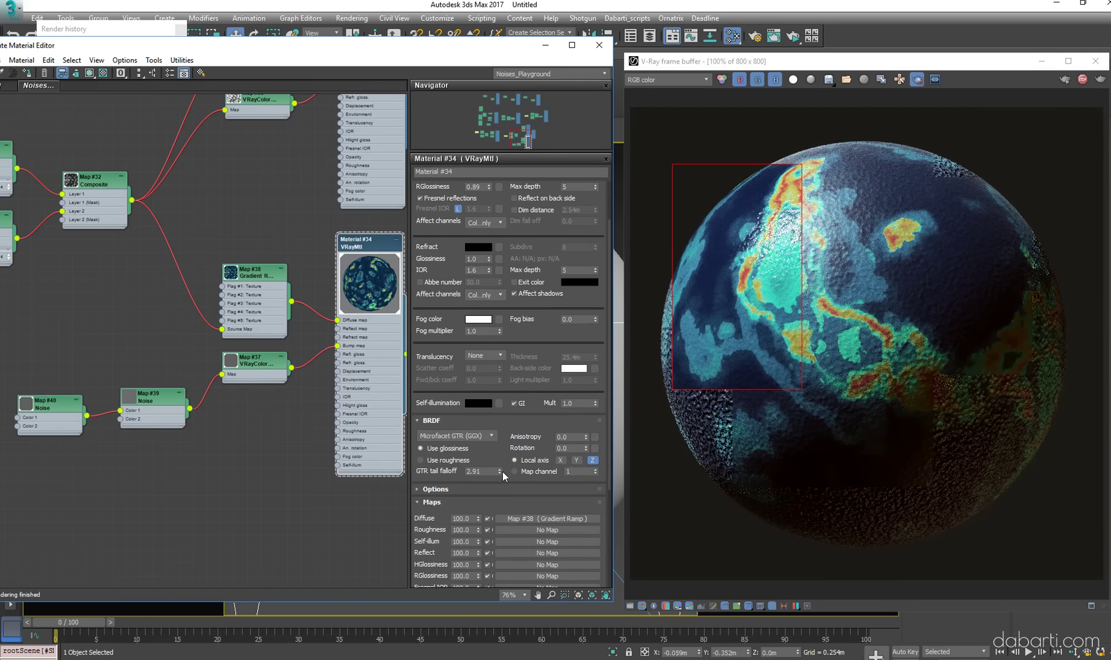
Set Material #34's GTR tail falloff to 1.0 and shift the render region down-left
{"action": "double_click", "coordinate": [486, 472]}
{"action": "type", "text": "2"}
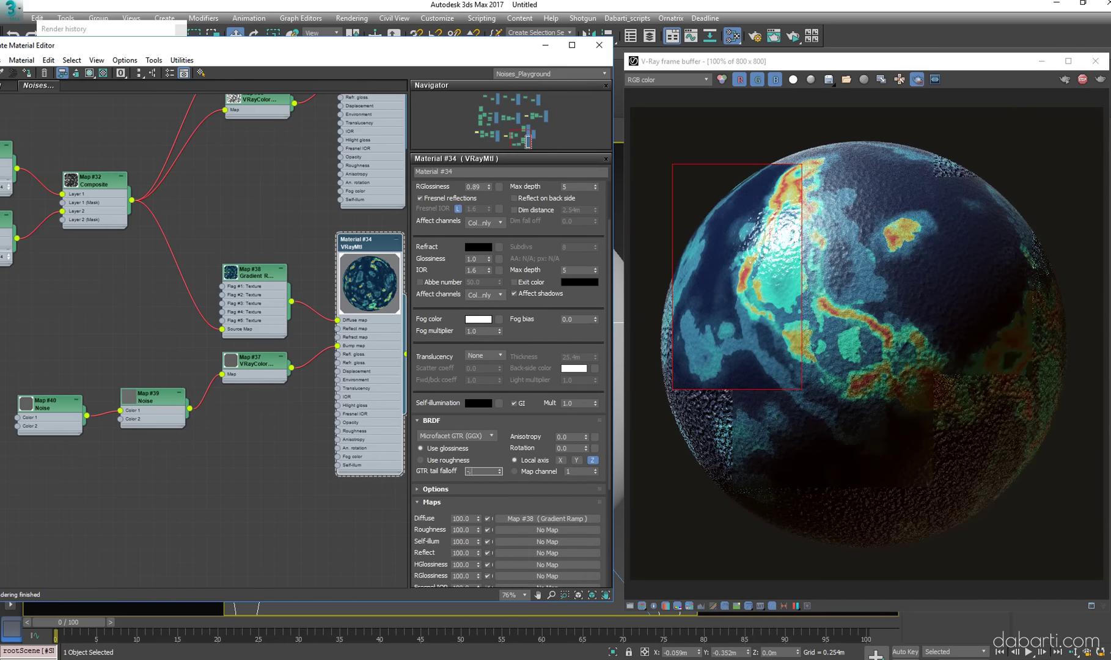
{"action": "type", "text": ".01"}
{"action": "key", "text": "Return"}
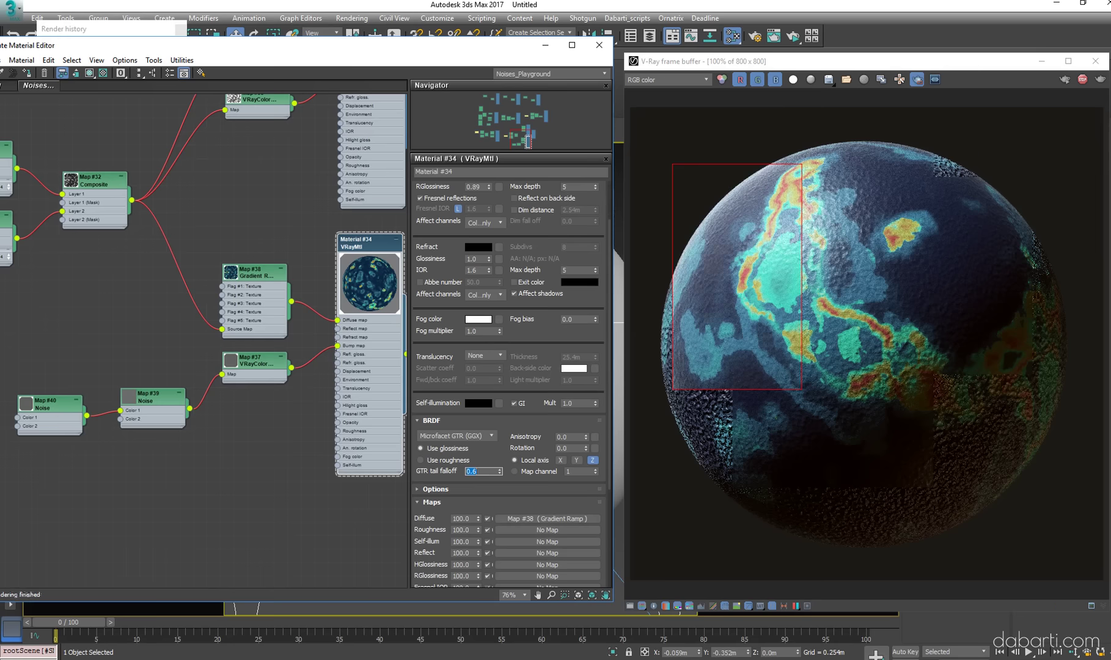
{"action": "type", "text": "1"}
{"action": "key", "text": "Return"}
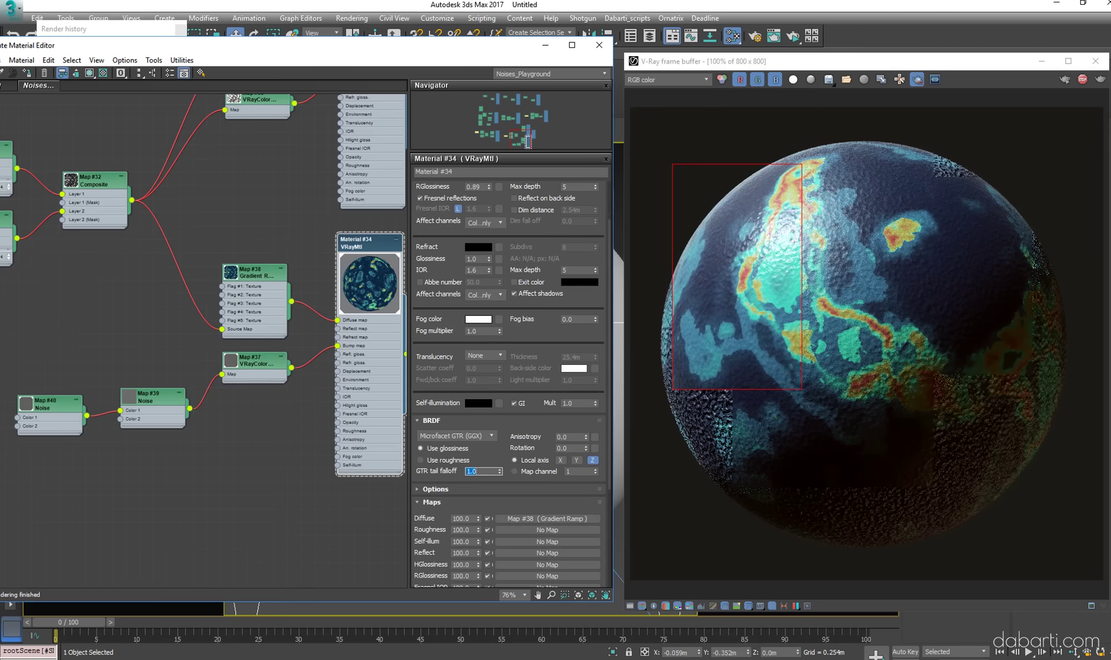
{"action": "left_click_drag", "start_coordinate": [676, 339], "coordinate": [652, 453]}
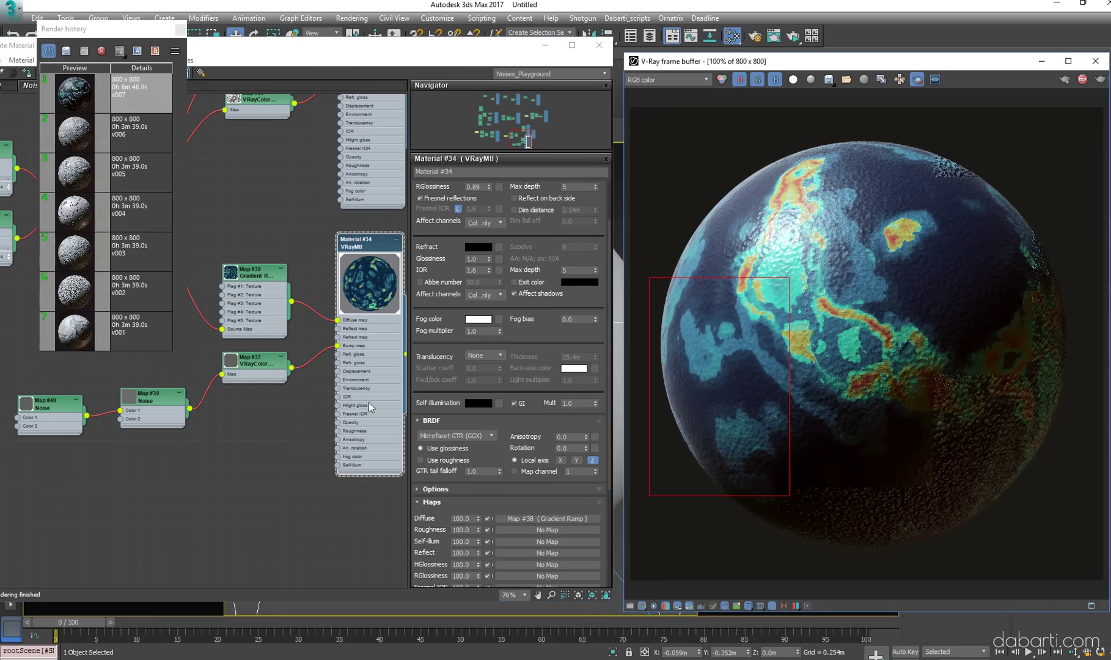
Wire Map #38 into the Reflect map and tint the reflect colour light cyan
{"action": "middle_click_drag", "start_coordinate": [297, 314], "coordinate": [278, 376]}
{"action": "left_click_drag", "start_coordinate": [322, 394], "coordinate": [322, 394]}
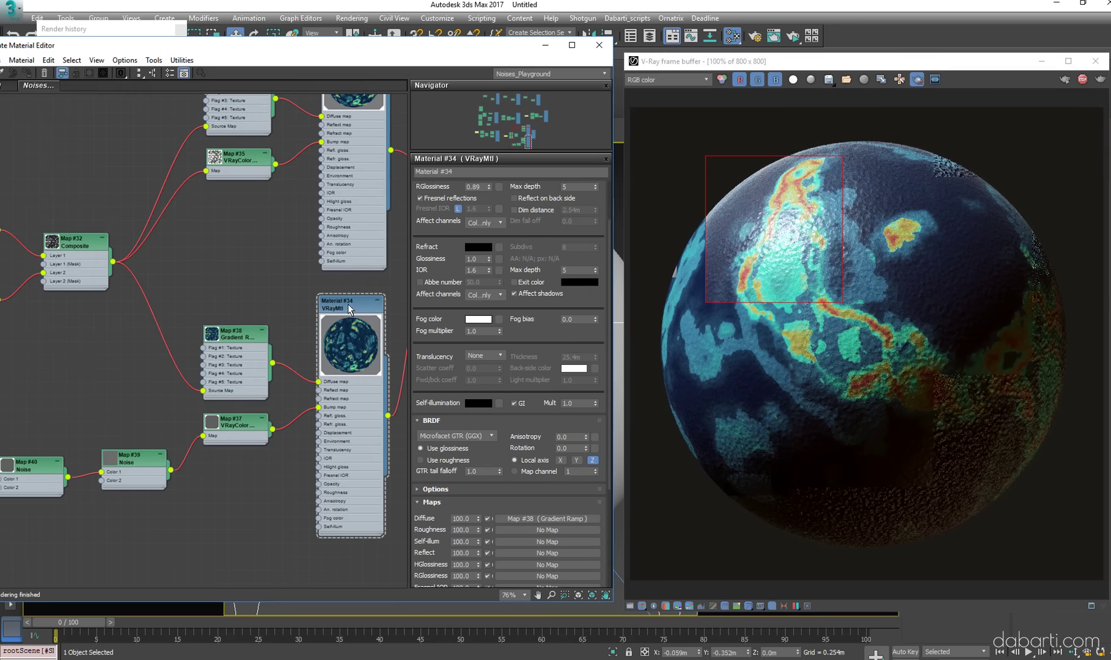
{"action": "scroll", "coordinate": [511, 233], "scroll_direction": "up", "scroll_amount": 2}
{"action": "left_click", "coordinate": [480, 224]}
{"action": "left_click_drag", "start_coordinate": [435, 72], "coordinate": [420, 72]}
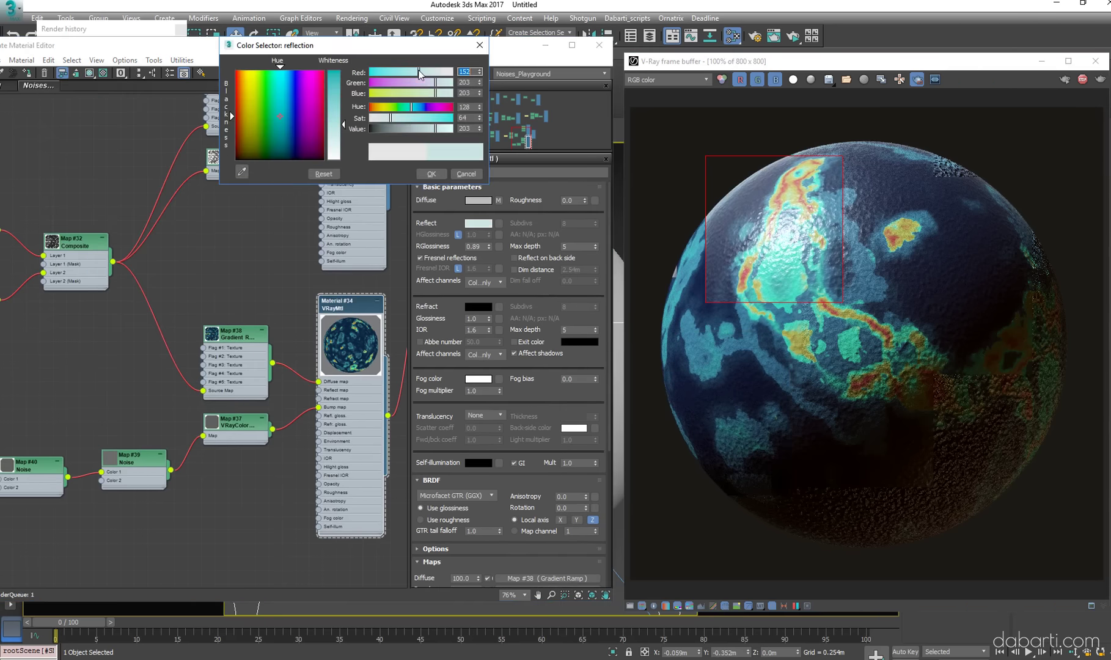
{"action": "left_click", "coordinate": [439, 171]}
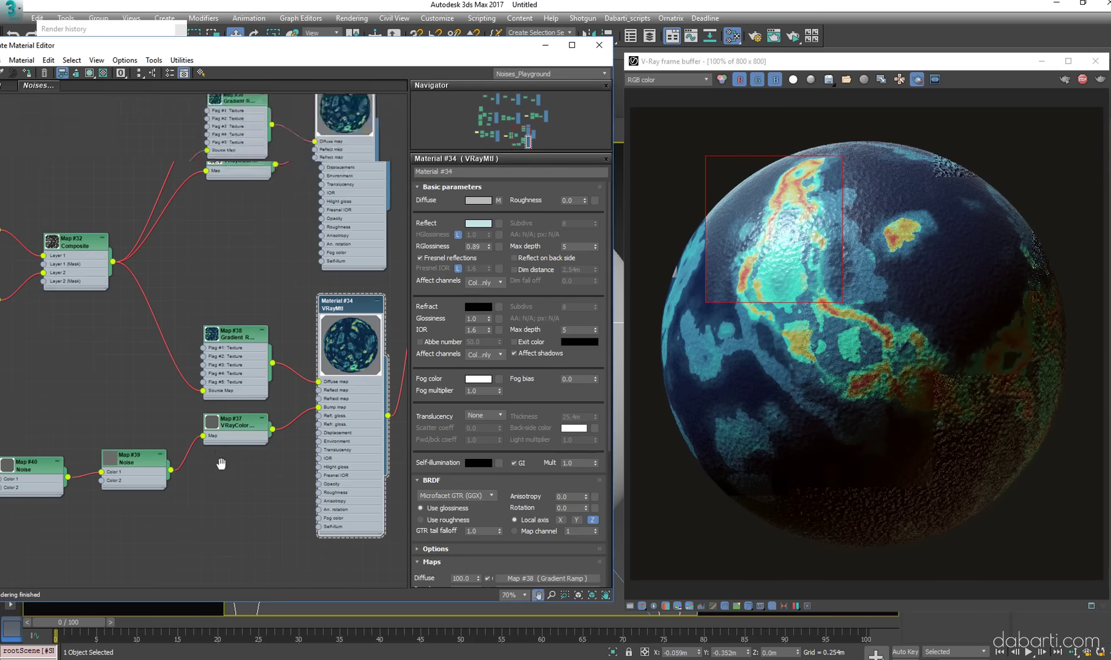
{"action": "scroll", "coordinate": [235, 314], "scroll_direction": "down", "scroll_amount": 3}
{"action": "left_click_drag", "start_coordinate": [324, 536], "coordinate": [333, 506]}
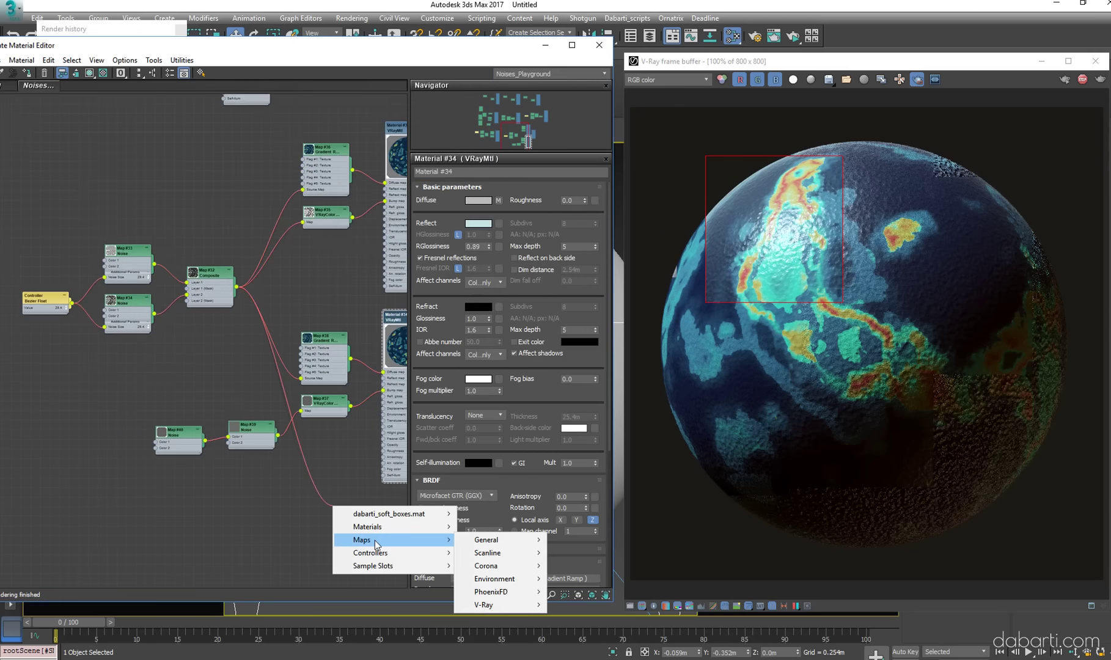
{"action": "mouse_move", "coordinate": [497, 539]}
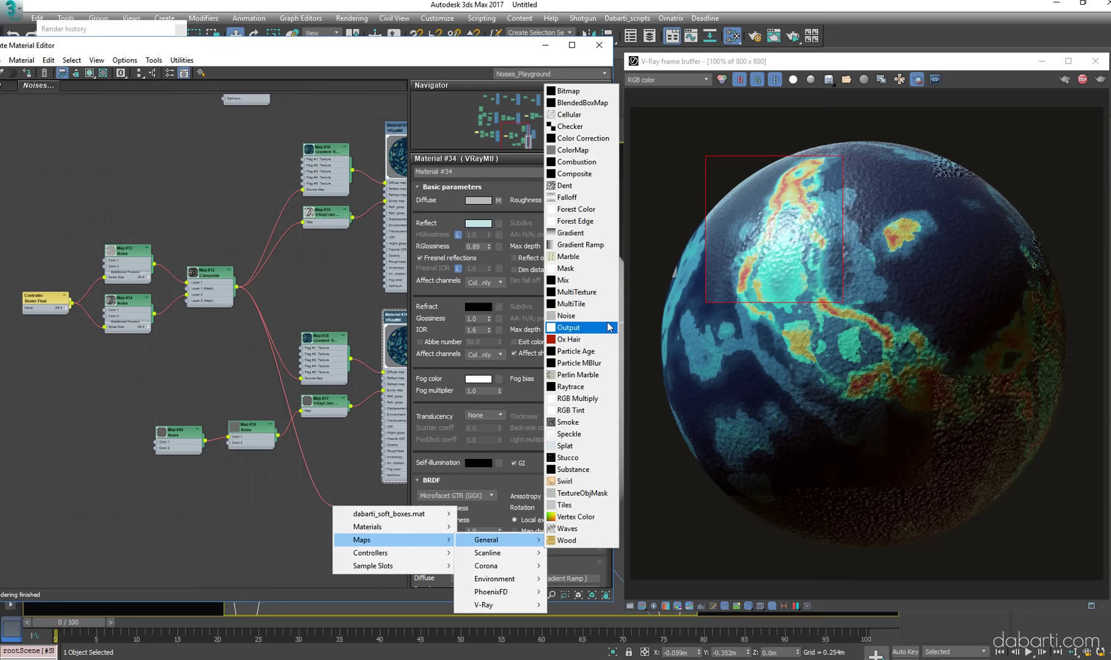
Add Gradient Ramp Map #41 with Solid interpolation and a white middle flag
{"action": "left_click", "coordinate": [581, 245]}
{"action": "left_click", "coordinate": [367, 565]}
{"action": "mouse_move", "coordinate": [236, 266]}
{"action": "middle_mouse_down"}
{"action": "mouse_move", "coordinate": [126, 204]}
{"action": "mouse_move", "coordinate": [77, 207]}
{"action": "middle_mouse_up"}
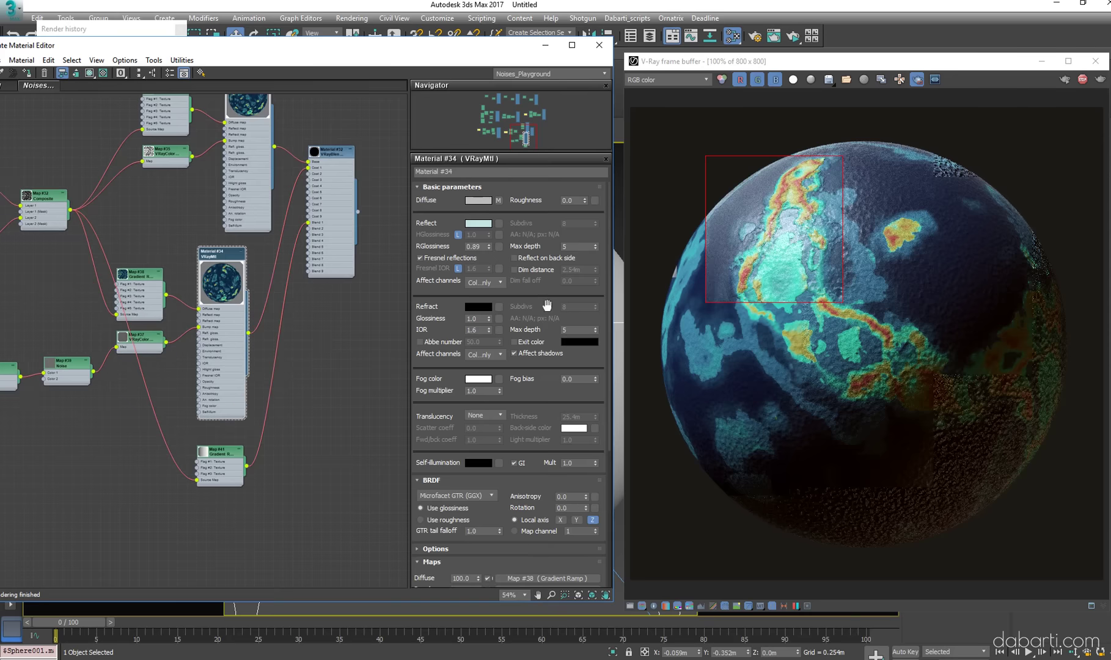
{"action": "double_click", "coordinate": [217, 458]}
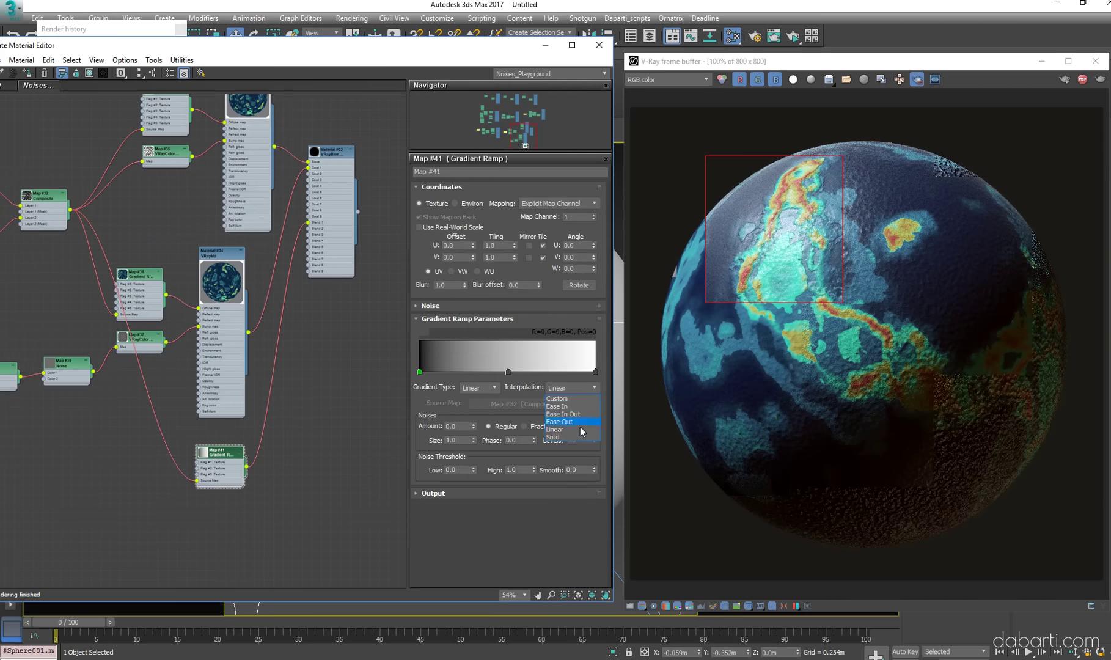
{"action": "left_click", "coordinate": [580, 436]}
{"action": "double_click", "coordinate": [508, 371]}
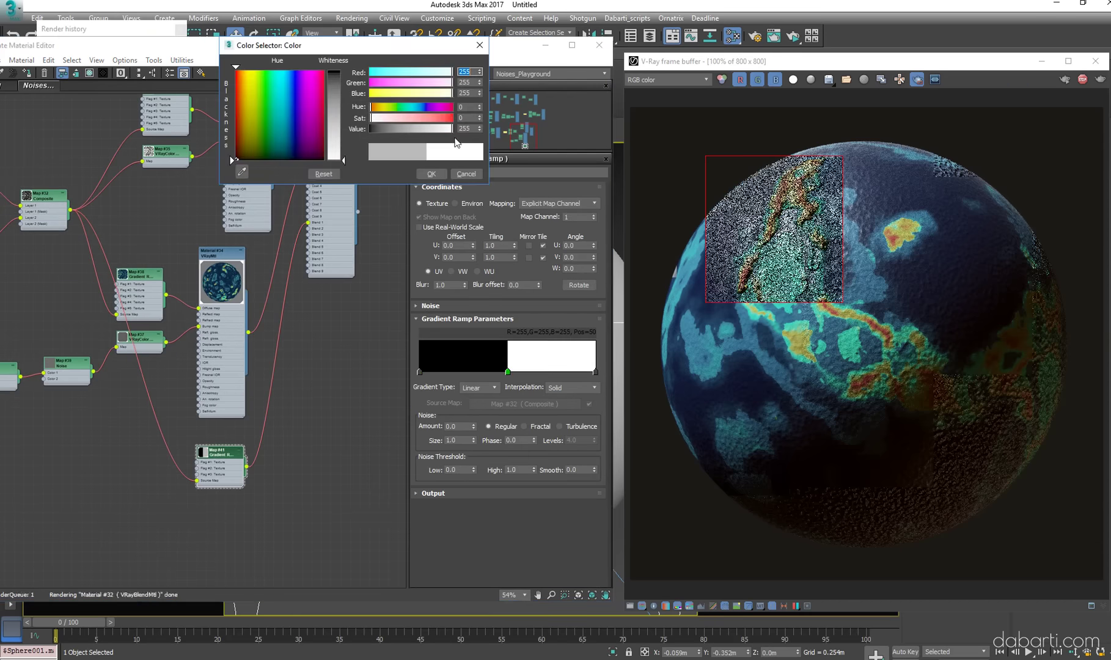
{"action": "left_click", "coordinate": [431, 173]}
Move the ramp's black/white split to position 48
{"action": "scroll", "coordinate": [736, 339], "scroll_direction": "up", "scroll_amount": 2}
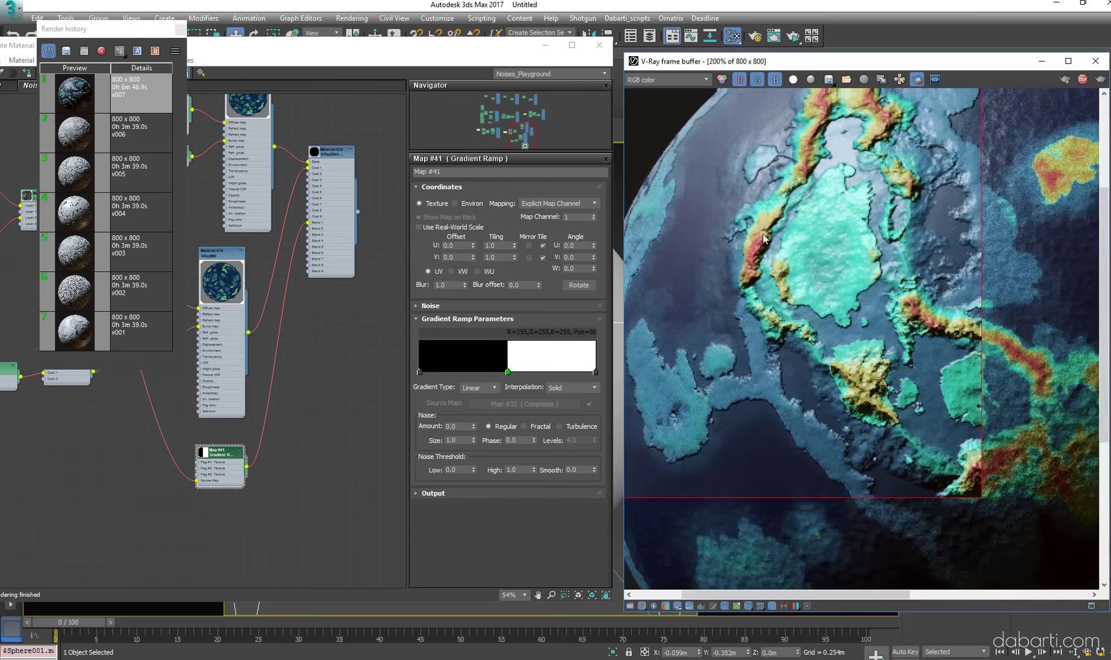
{"action": "mouse_move", "coordinate": [508, 371]}
{"action": "left_mouse_down"}
{"action": "mouse_move", "coordinate": [475, 371]}
{"action": "mouse_move", "coordinate": [504, 371]}
{"action": "left_mouse_up"}
{"action": "scroll", "coordinate": [985, 365], "scroll_direction": "down", "scroll_amount": 1}
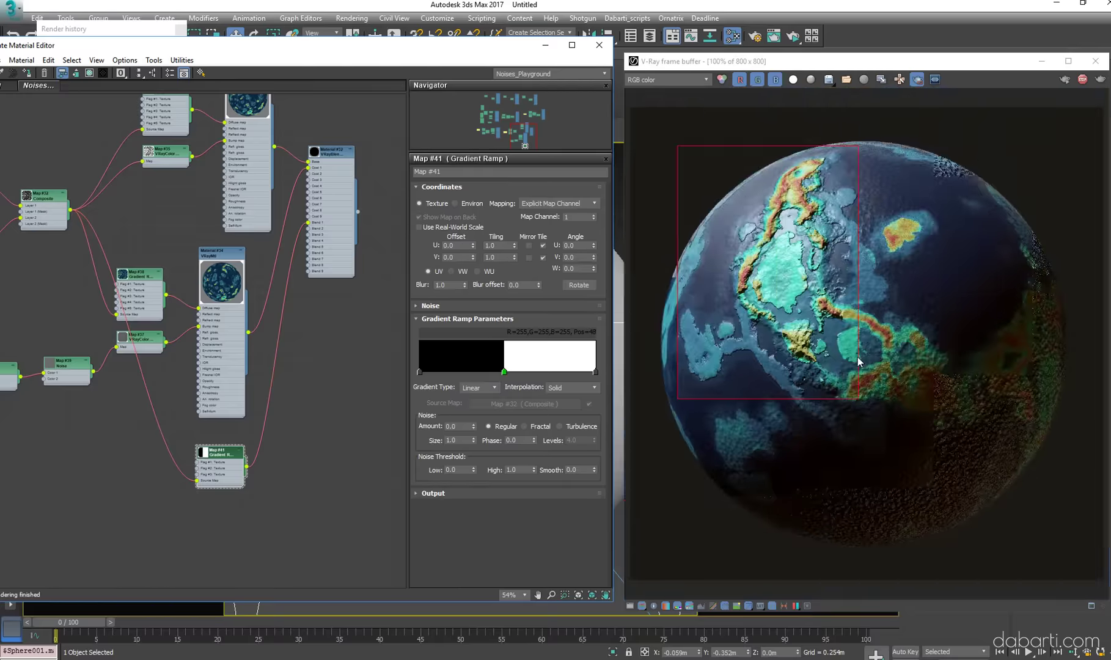
{"action": "left_click", "coordinate": [985, 365]}
{"action": "scroll", "coordinate": [866, 272], "scroll_direction": "up", "scroll_amount": 1}
{"action": "scroll", "coordinate": [865, 272], "scroll_direction": "down", "scroll_amount": 1}
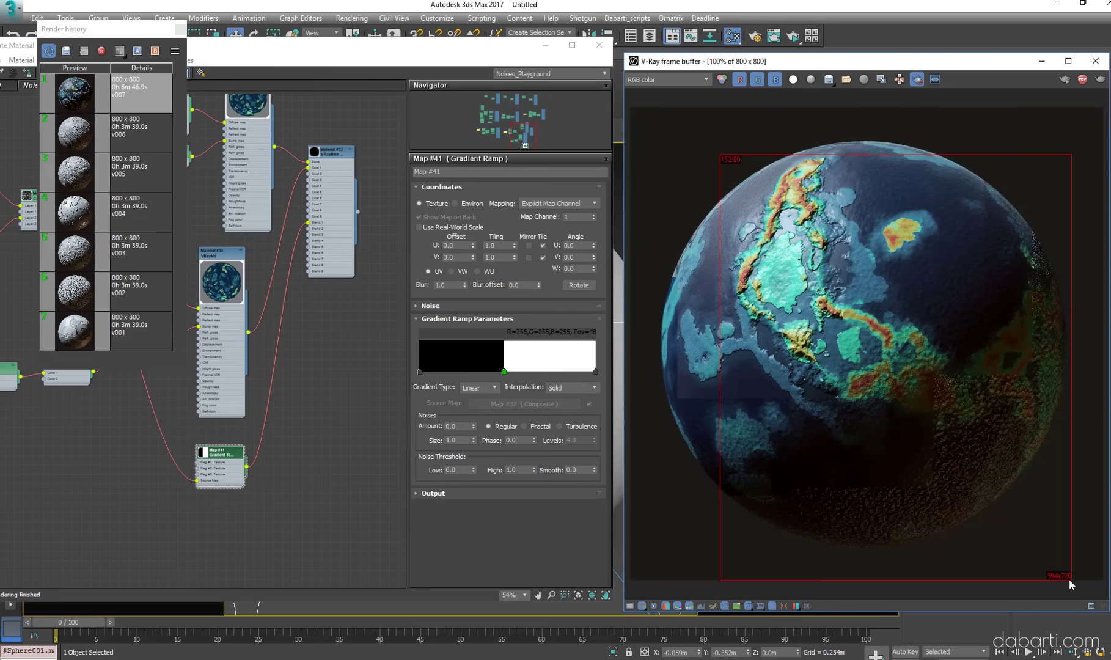
Enlarge the render region to cover the whole image
{"action": "left_click_drag", "start_coordinate": [880, 538], "coordinate": [640, 194]}
{"action": "mouse_move", "coordinate": [630, 122]}
{"action": "left_mouse_down"}
{"action": "mouse_move", "coordinate": [948, 538]}
{"action": "mouse_move", "coordinate": [1104, 581]}
{"action": "left_mouse_up"}
{"action": "middle_click_drag", "start_coordinate": [330, 439], "coordinate": [359, 450]}
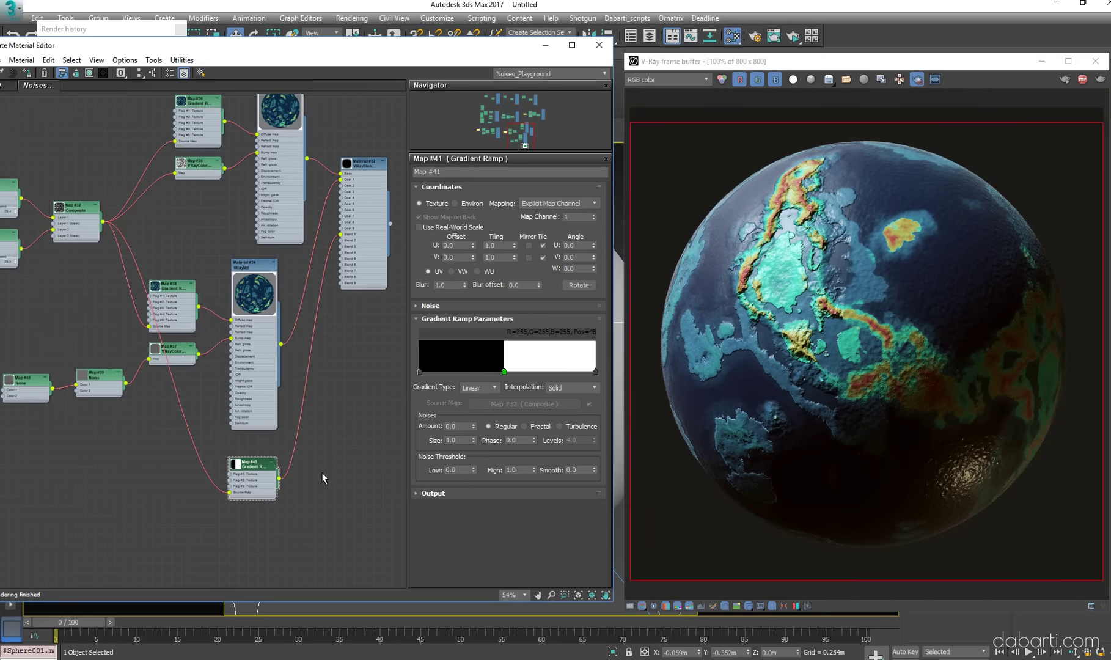
{"action": "left_click", "coordinate": [489, 387]}
{"action": "left_click", "coordinate": [477, 438]}
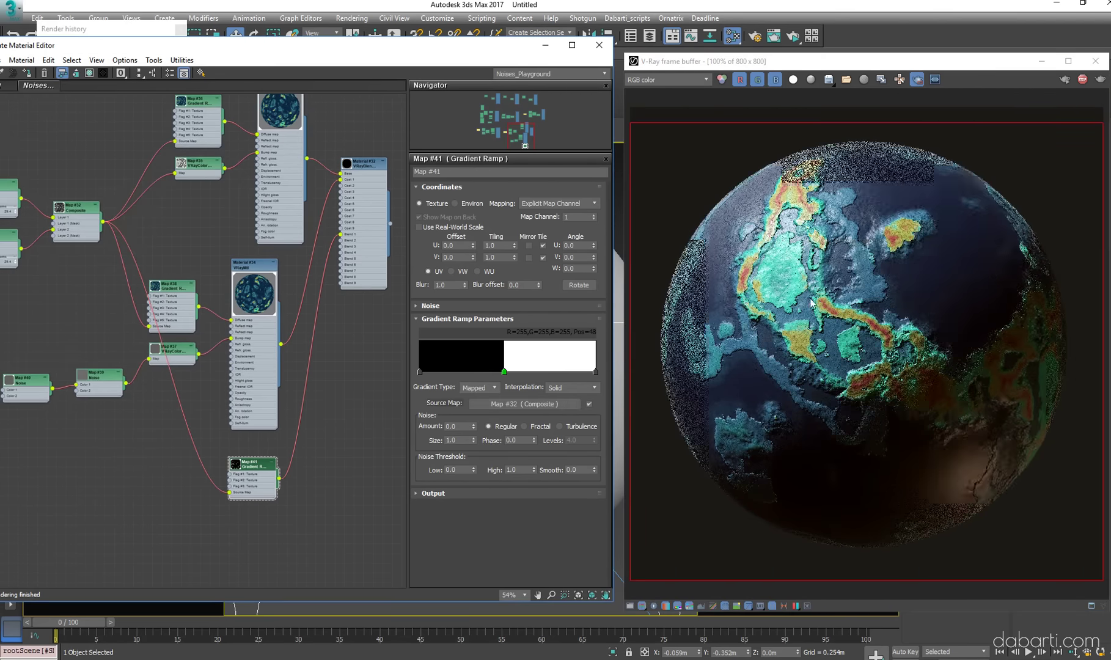
Move the Map #41 boundary toward position 28 and swap flags to white left, black right
{"action": "mouse_move", "coordinate": [504, 371]}
{"action": "left_mouse_down"}
{"action": "mouse_move", "coordinate": [443, 371]}
{"action": "mouse_move", "coordinate": [473, 371]}
{"action": "left_mouse_up"}
{"action": "double_click", "coordinate": [419, 371]}
{"action": "left_click_drag", "start_coordinate": [331, 108], "coordinate": [331, 158]}
{"action": "left_click", "coordinate": [432, 174]}
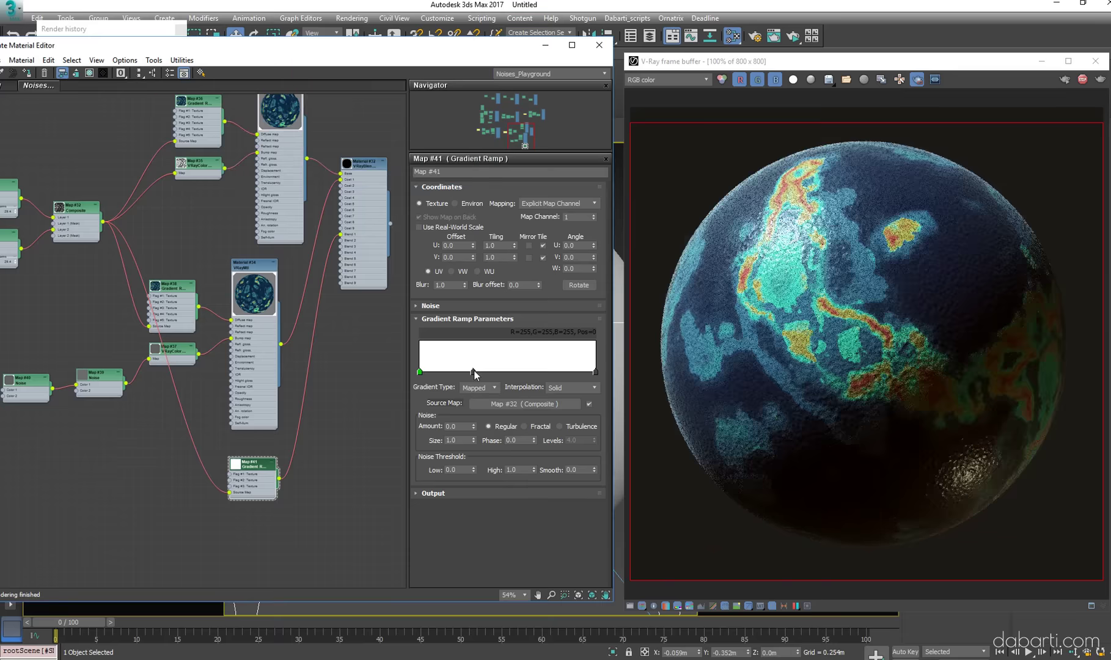
{"action": "double_click", "coordinate": [472, 371]}
{"action": "left_click_drag", "start_coordinate": [452, 129], "coordinate": [372, 128]}
{"action": "left_click", "coordinate": [432, 174]}
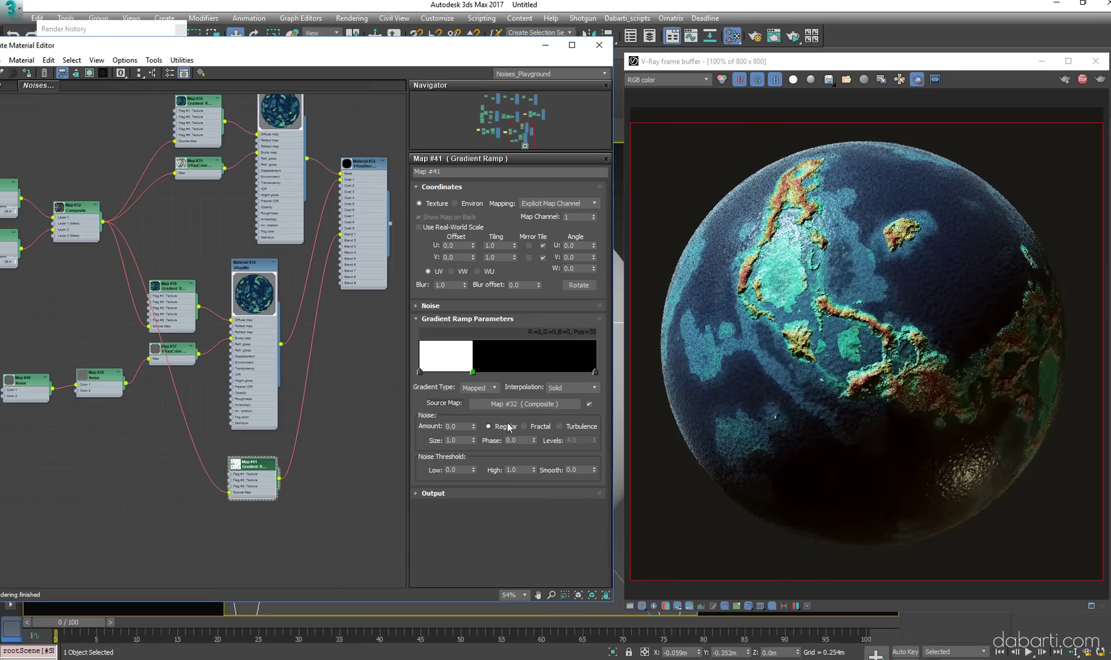
Settle the ramp boundary at position 26, adding then deleting an extra flag at 44
{"action": "mouse_move", "coordinate": [480, 372]}
{"action": "left_mouse_down"}
{"action": "mouse_move", "coordinate": [538, 373]}
{"action": "mouse_move", "coordinate": [459, 372]}
{"action": "left_mouse_up"}
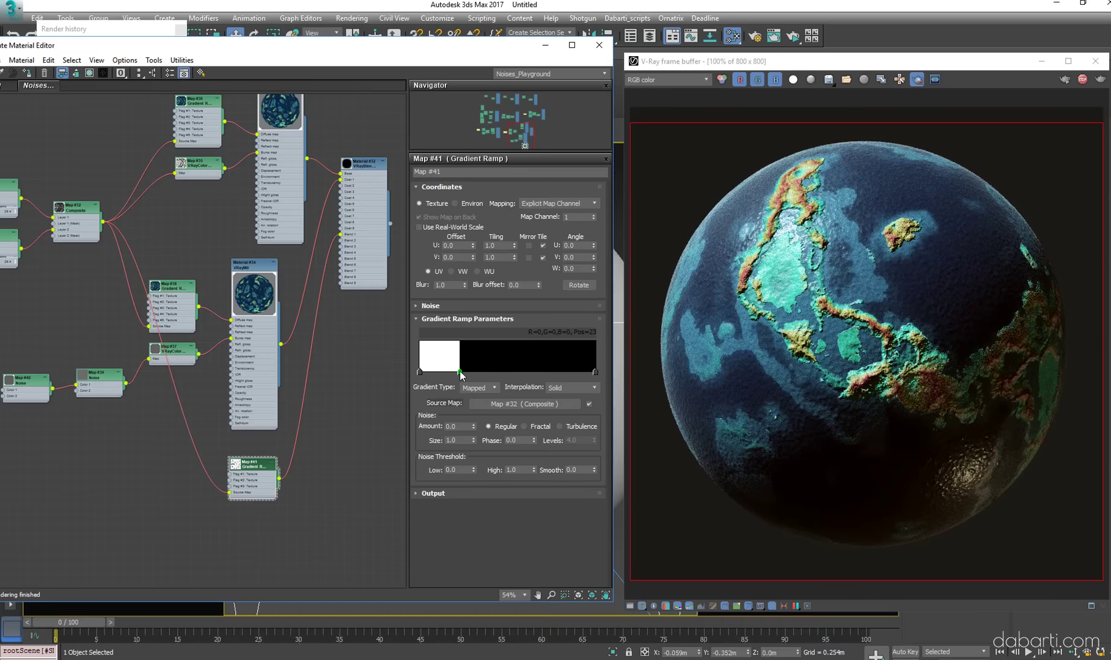
{"action": "left_click_drag", "start_coordinate": [464, 371], "coordinate": [466, 372]}
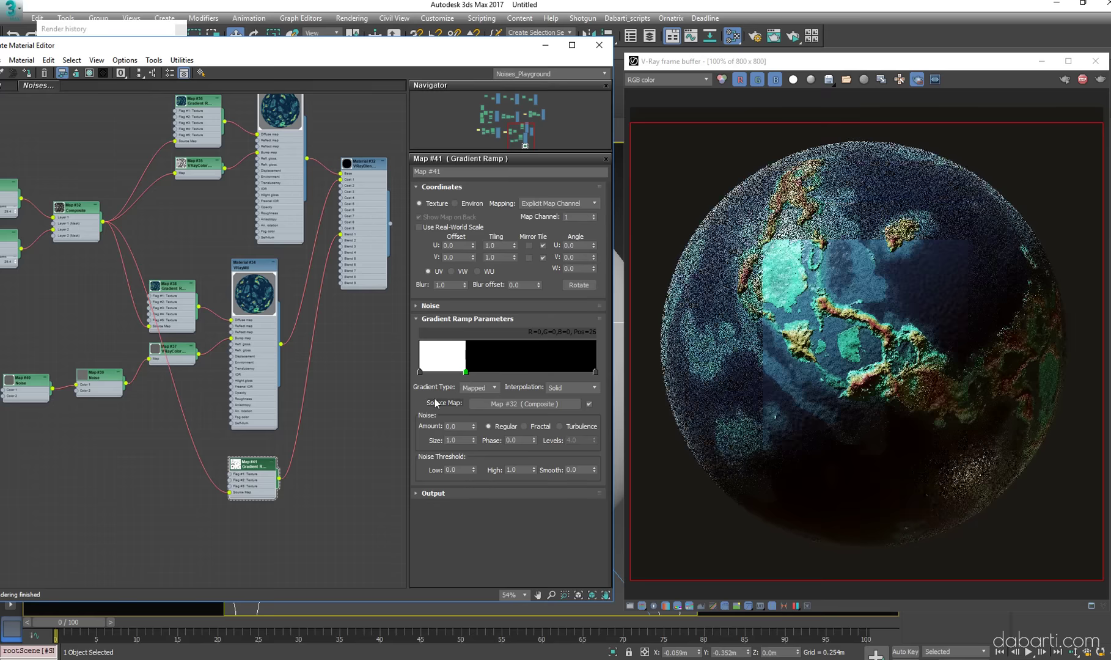
{"action": "scroll", "coordinate": [619, 414], "scroll_direction": "up", "scroll_amount": 1}
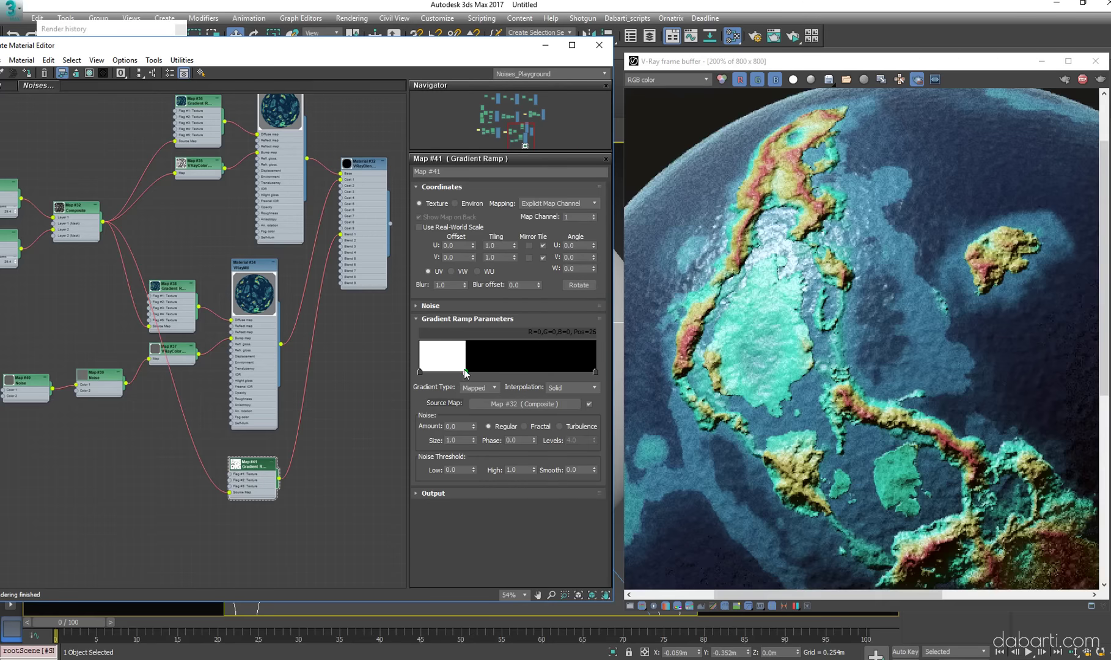
{"action": "left_click_drag", "start_coordinate": [467, 371], "coordinate": [535, 372]}
{"action": "right_click", "coordinate": [536, 373]}
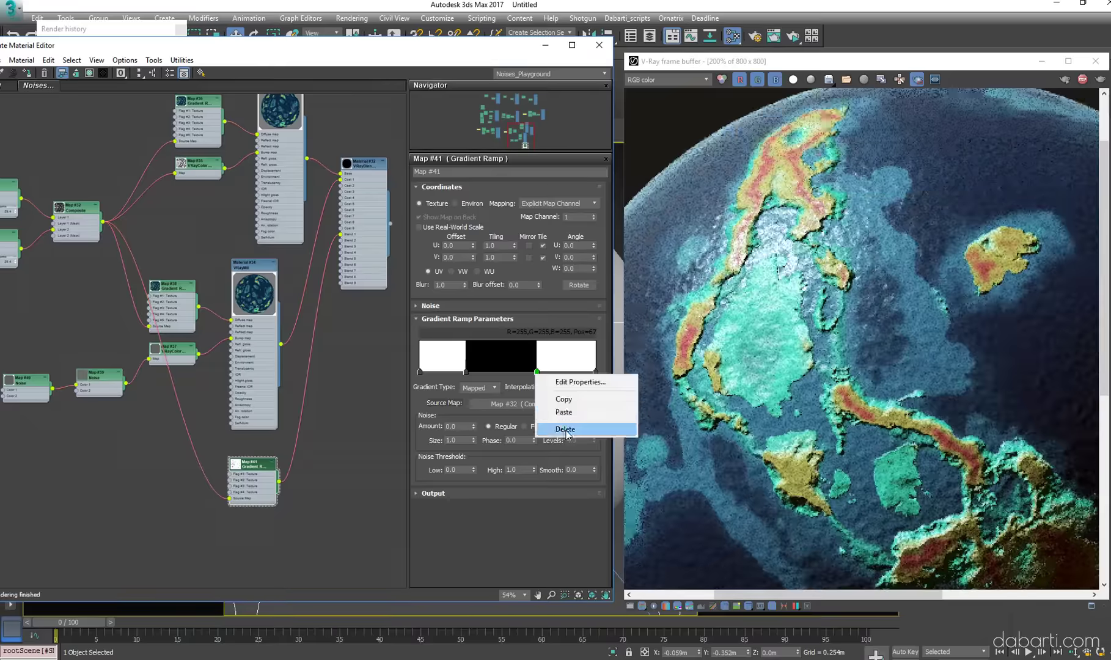
{"action": "left_click", "coordinate": [566, 430]}
{"action": "scroll", "coordinate": [791, 301], "scroll_direction": "down", "scroll_amount": 1}
{"action": "middle_click_drag", "start_coordinate": [298, 364], "coordinate": [311, 363]}
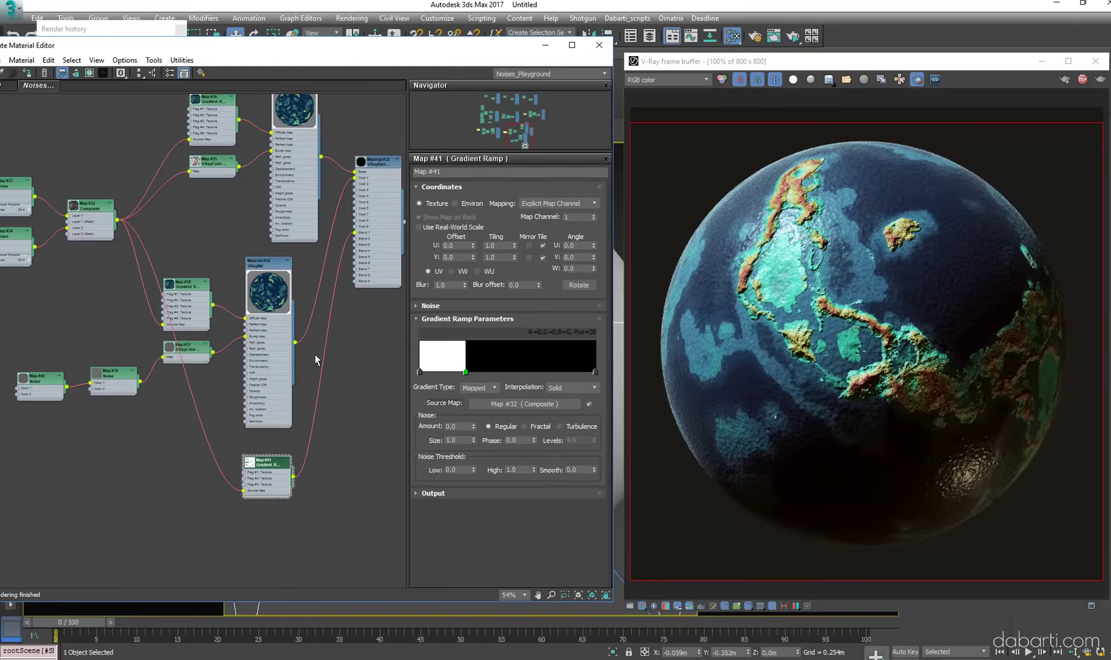
{"action": "left_click", "coordinate": [186, 347]}
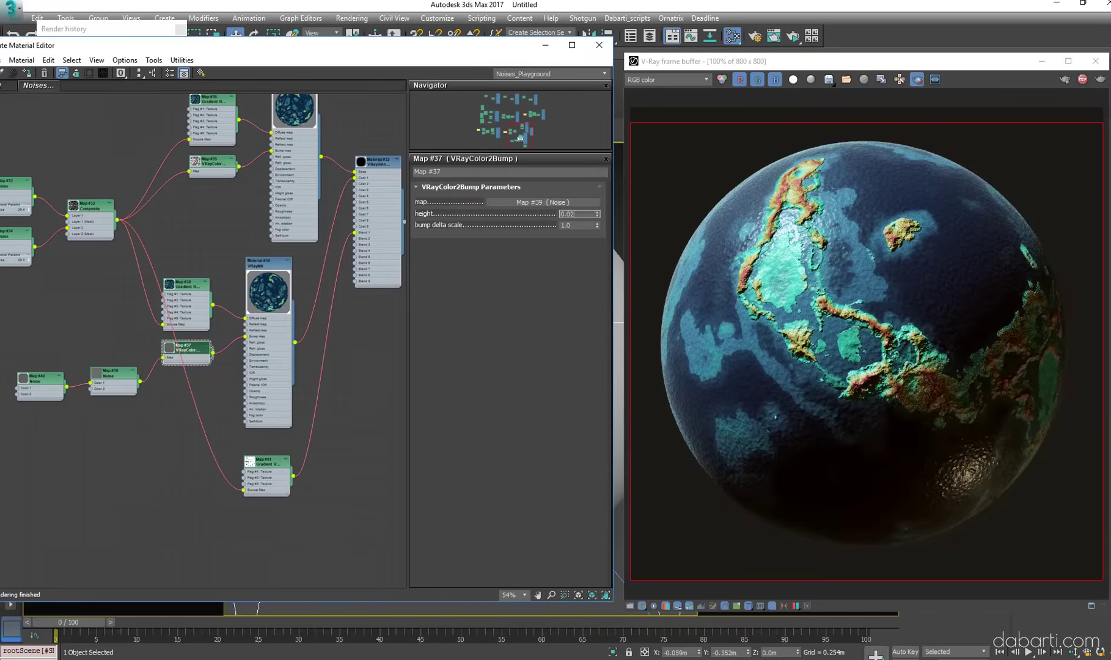
Commit a 0.01m bump height and set Material #34's unlocked Fresnel IOR to 0.4
{"action": "key", "text": "Return"}
{"action": "mouse_move", "coordinate": [343, 360]}
{"action": "middle_mouse_down"}
{"action": "mouse_move", "coordinate": [315, 409]}
{"action": "mouse_move", "coordinate": [340, 390]}
{"action": "mouse_move", "coordinate": [350, 417]}
{"action": "middle_mouse_up"}
{"action": "left_click", "coordinate": [282, 300]}
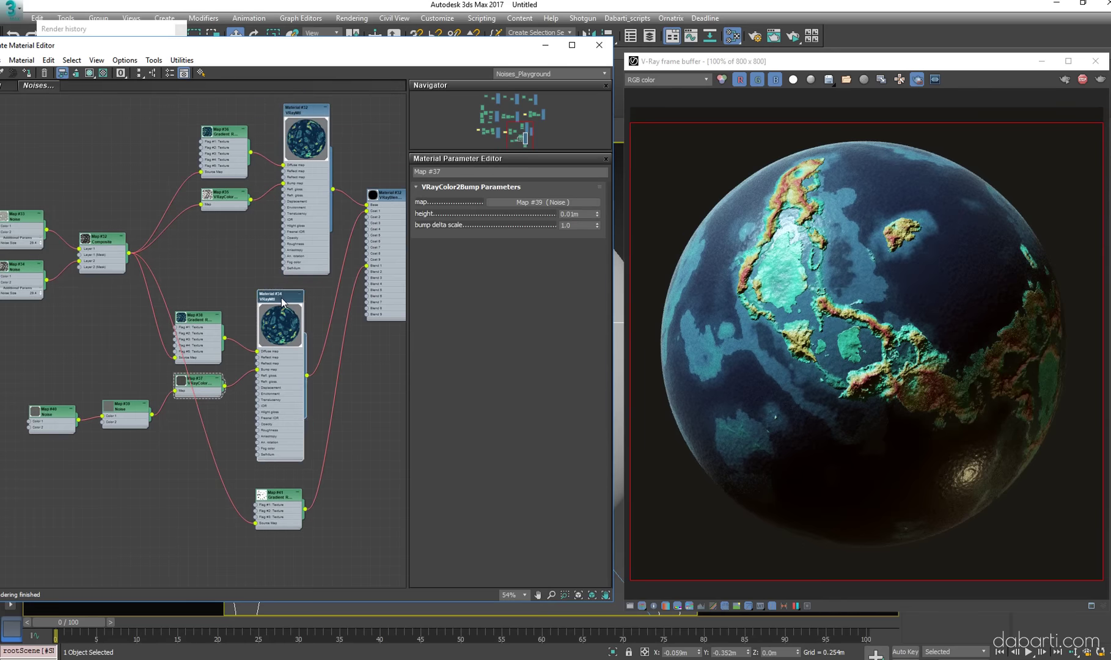
{"action": "left_click", "coordinate": [458, 268]}
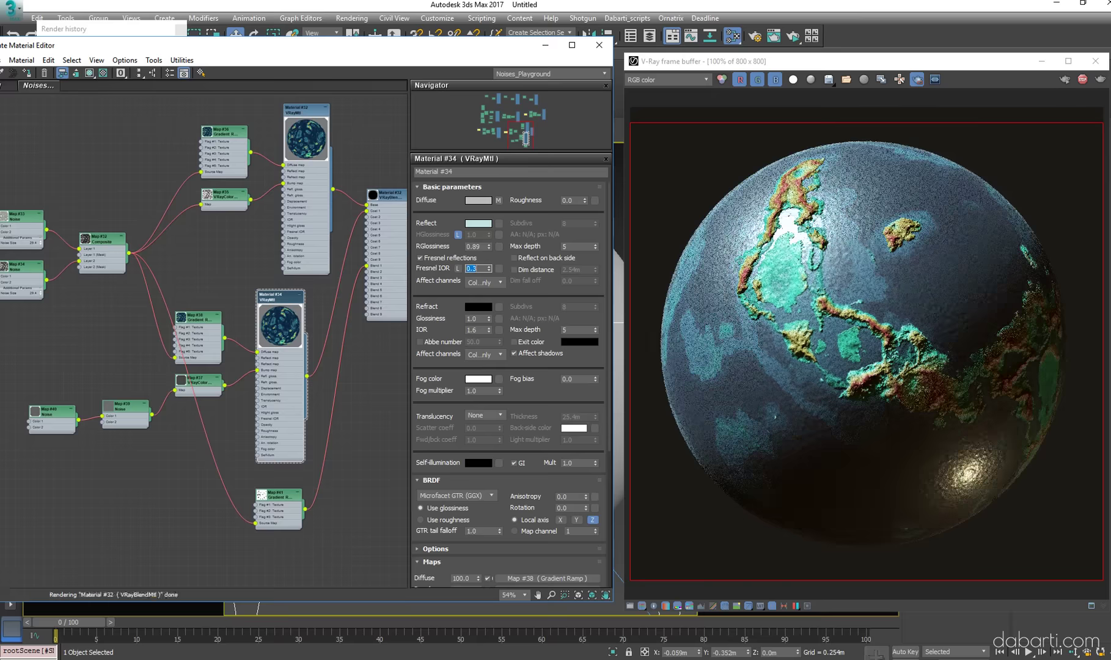
{"action": "type", "text": "0.4"}
{"action": "key", "text": "Return"}
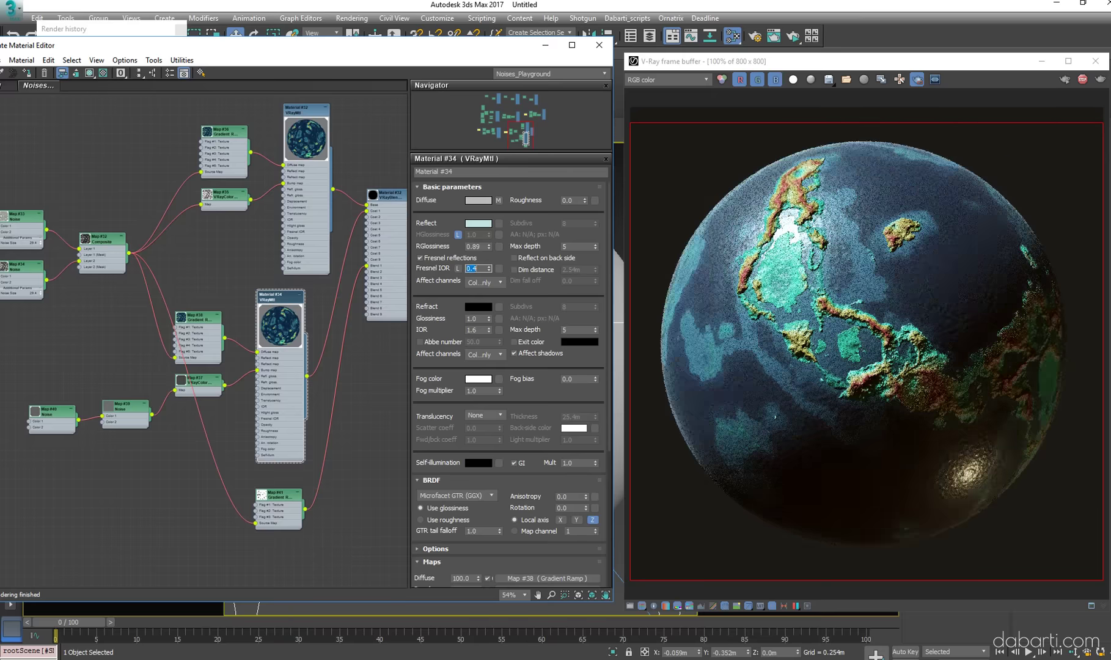
Rework Map #38's ramp: add a flag, move green to position 13, delete yellow
{"action": "middle_click_drag", "start_coordinate": [235, 354], "coordinate": [216, 344]}
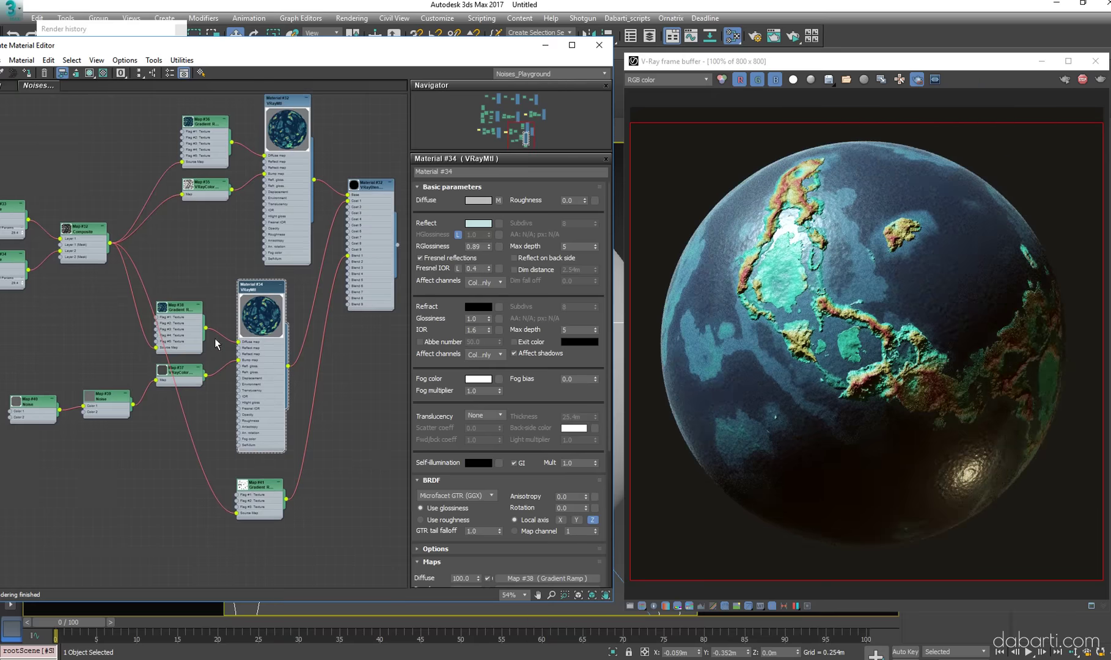
{"action": "double_click", "coordinate": [180, 330]}
{"action": "left_click", "coordinate": [466, 371]}
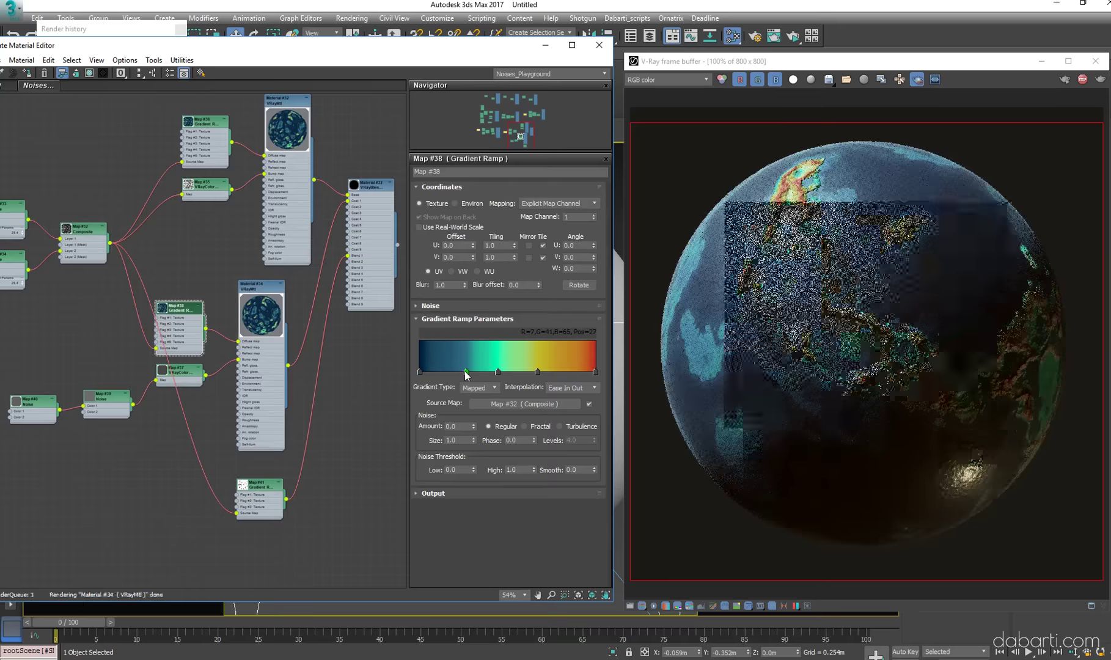
{"action": "left_click", "coordinate": [430, 372]}
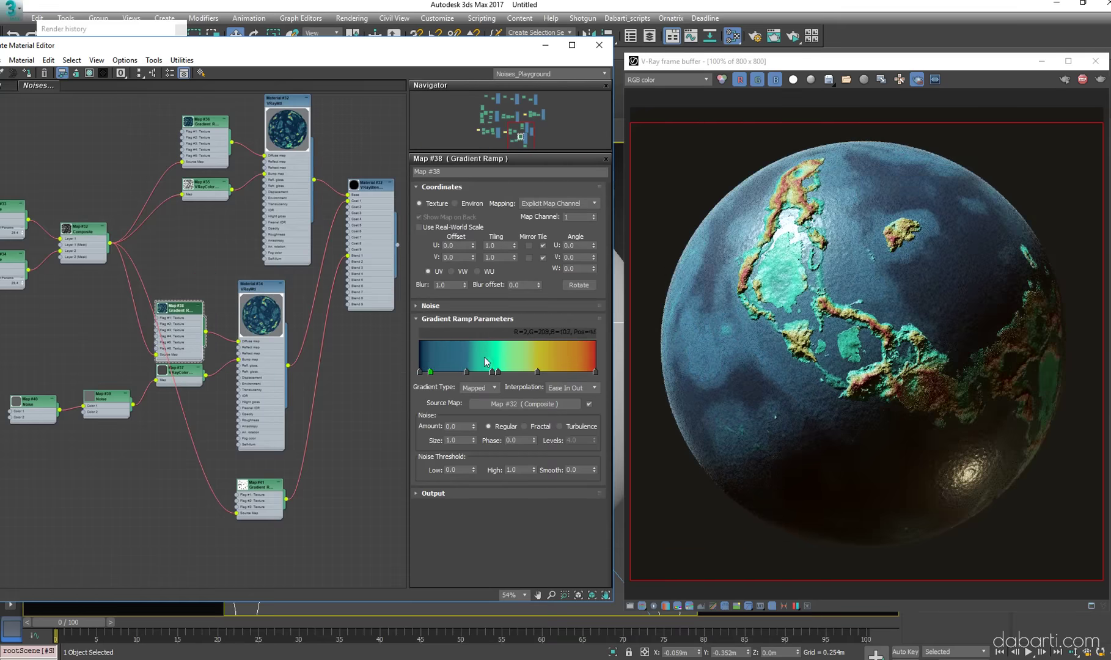
{"action": "mouse_move", "coordinate": [486, 360]}
{"action": "left_mouse_down"}
{"action": "mouse_move", "coordinate": [445, 362]}
{"action": "mouse_move", "coordinate": [559, 371]}
{"action": "mouse_move", "coordinate": [546, 372]}
{"action": "left_mouse_up"}
{"action": "right_click", "coordinate": [537, 371]}
{"action": "left_click", "coordinate": [568, 424]}
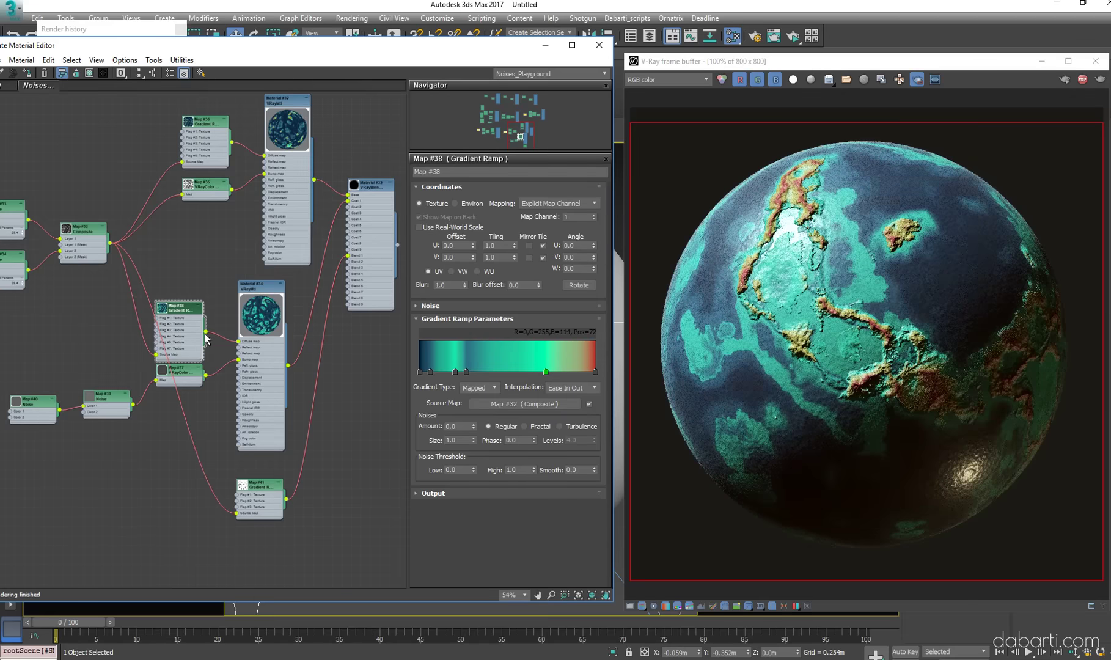
Disconnect Map #38 from Material #34's diffuse slot
{"action": "left_click_drag", "start_coordinate": [240, 353], "coordinate": [239, 353]}
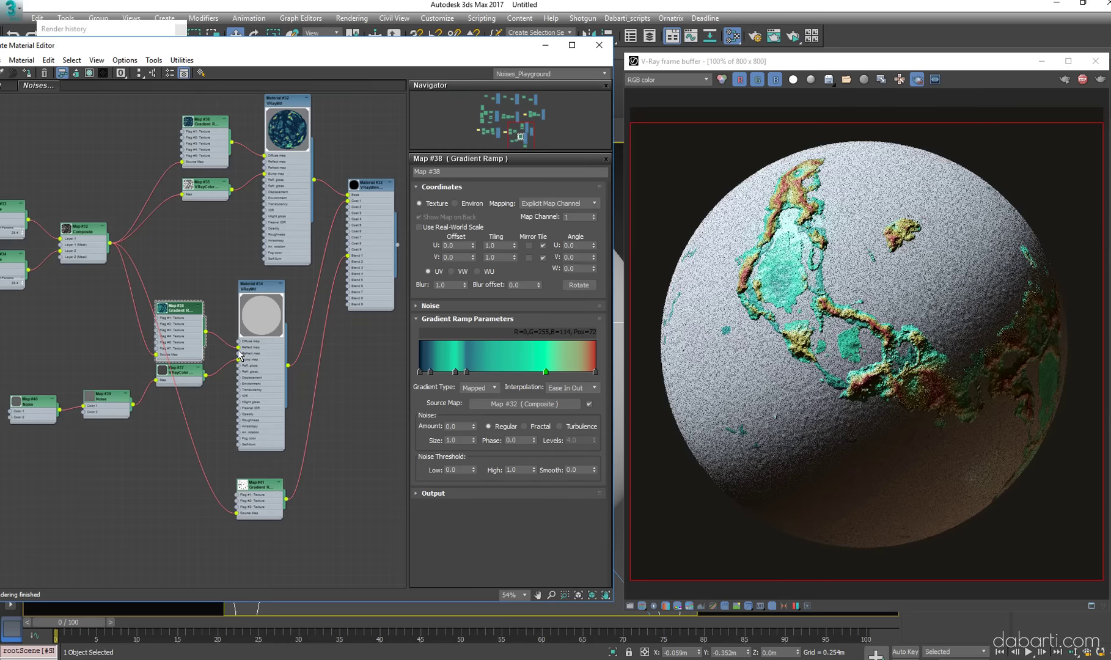
{"action": "scroll", "coordinate": [240, 354], "scroll_direction": "up", "scroll_amount": 2}
{"action": "scroll", "coordinate": [240, 354], "scroll_direction": "up", "scroll_amount": 2}
{"action": "left_click", "coordinate": [269, 293]}
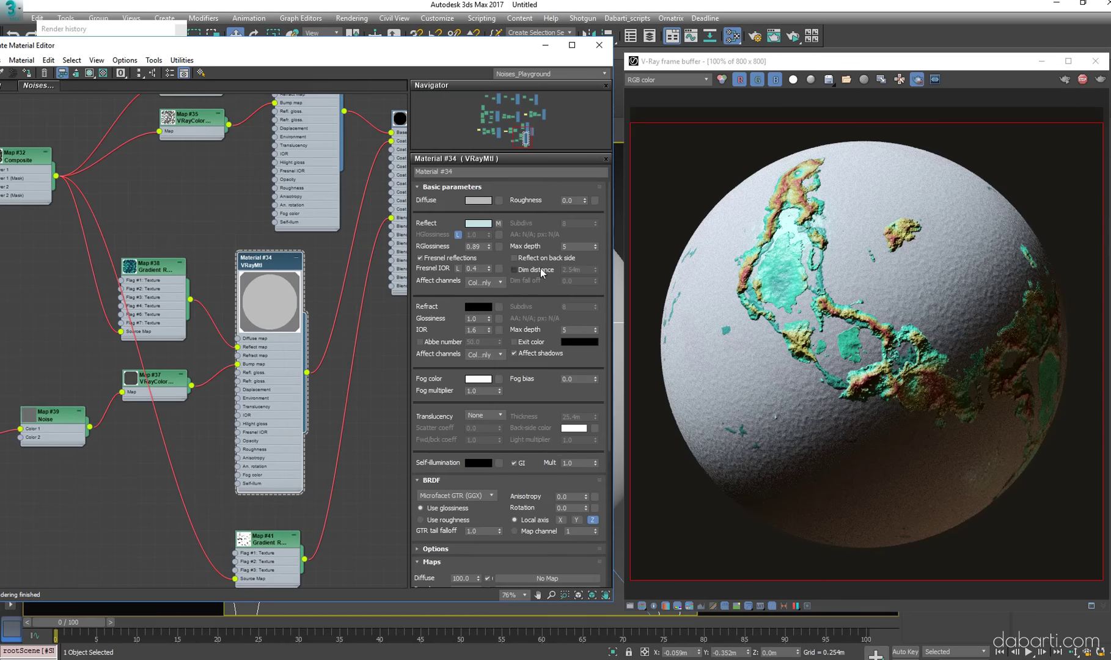
Wire Map #38 into Material #34's diffuse and make the reflect colour a bright saturated cyan
{"action": "scroll", "coordinate": [559, 303], "scroll_direction": "down", "scroll_amount": 3}
{"action": "scroll", "coordinate": [437, 428], "scroll_direction": "down", "scroll_amount": 2}
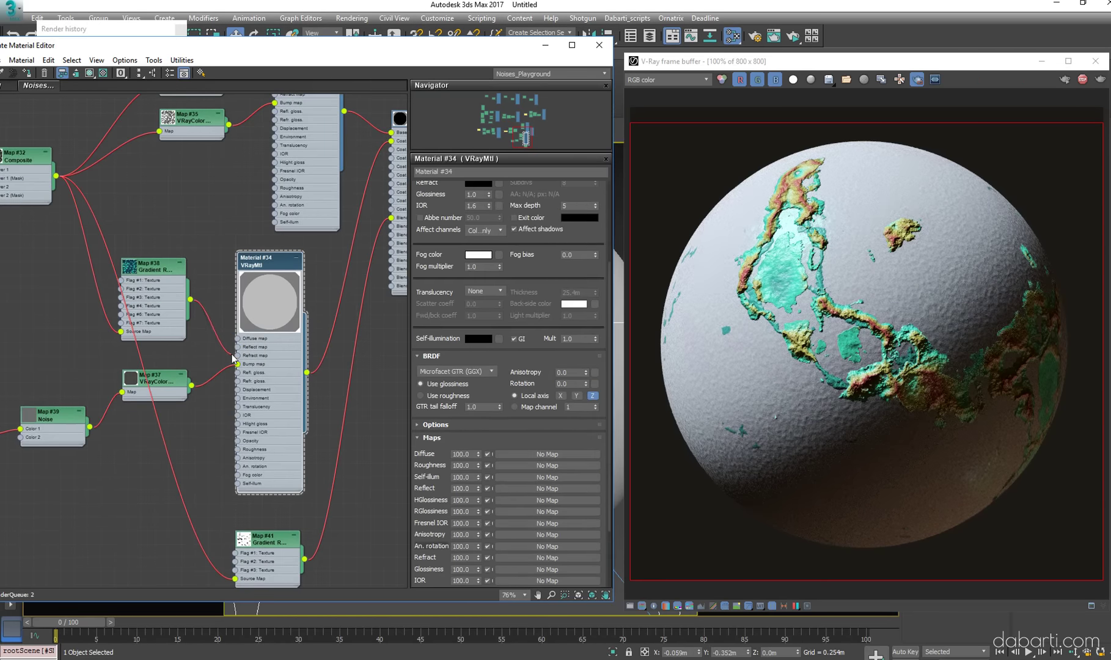
{"action": "left_click_drag", "start_coordinate": [238, 343], "coordinate": [238, 339]}
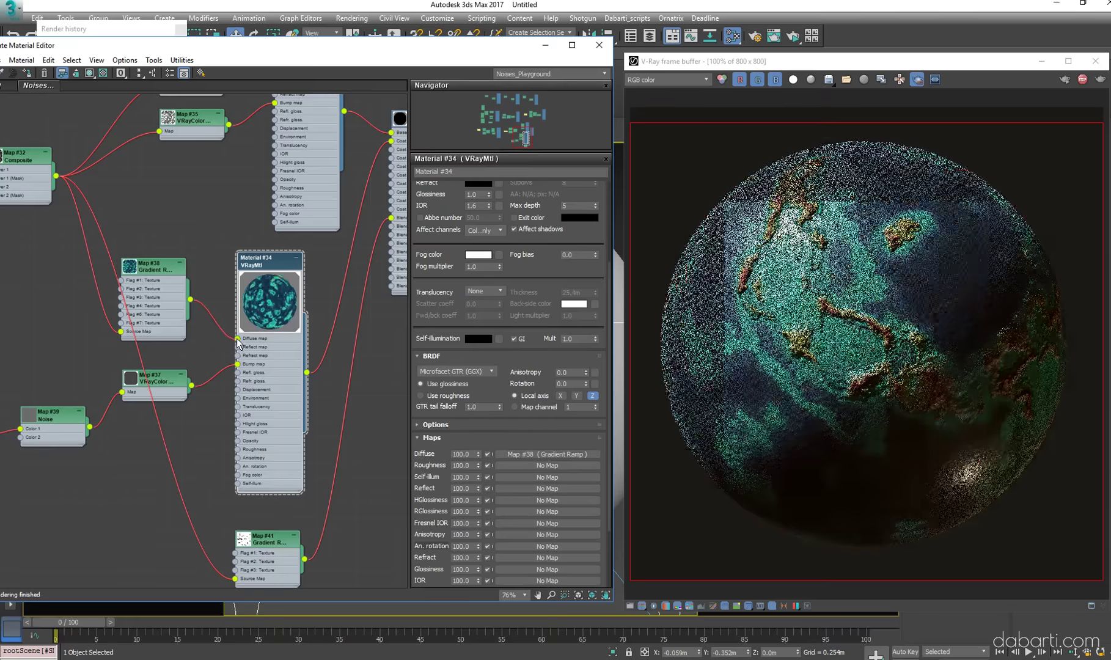
{"action": "middle_click_drag", "start_coordinate": [286, 255], "coordinate": [341, 257]}
{"action": "scroll", "coordinate": [524, 210], "scroll_direction": "up", "scroll_amount": 5}
{"action": "left_click", "coordinate": [478, 223]}
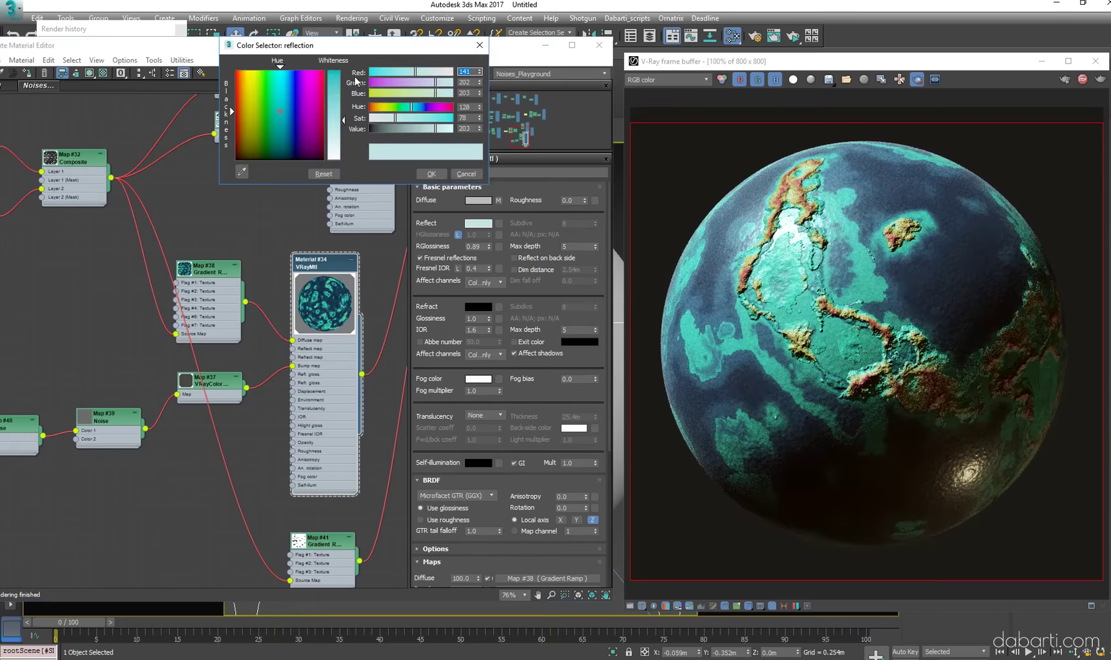
{"action": "left_click_drag", "start_coordinate": [335, 122], "coordinate": [348, 96]}
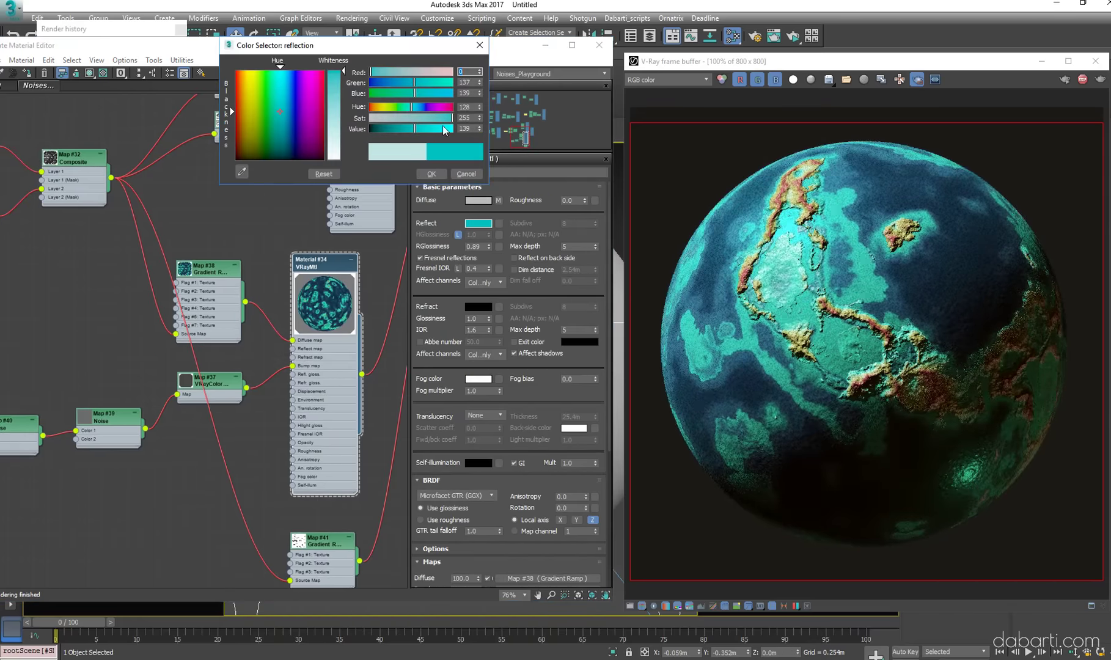
{"action": "left_click_drag", "start_coordinate": [415, 128], "coordinate": [438, 128]}
{"action": "left_click", "coordinate": [431, 174]}
Keep the diffuse base colour black and set the diffuse map amount to 15
{"action": "middle_click_drag", "start_coordinate": [277, 360], "coordinate": [260, 356]}
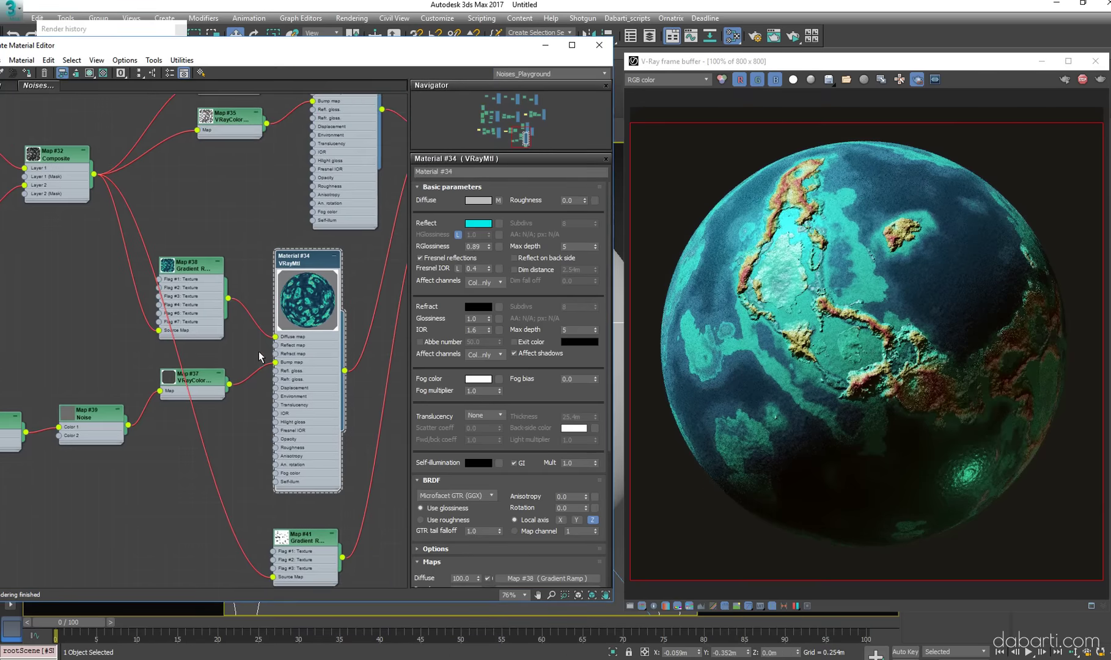
{"action": "left_click", "coordinate": [488, 200]}
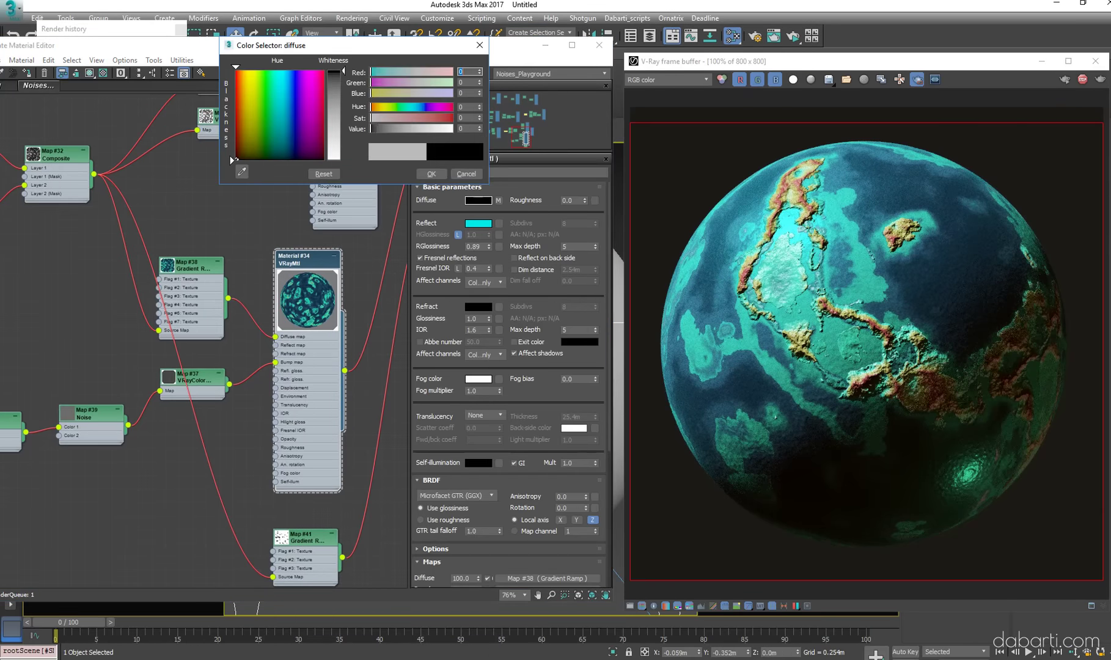
{"action": "scroll", "coordinate": [452, 394], "scroll_direction": "down", "scroll_amount": 5}
{"action": "key", "text": "Escape"}
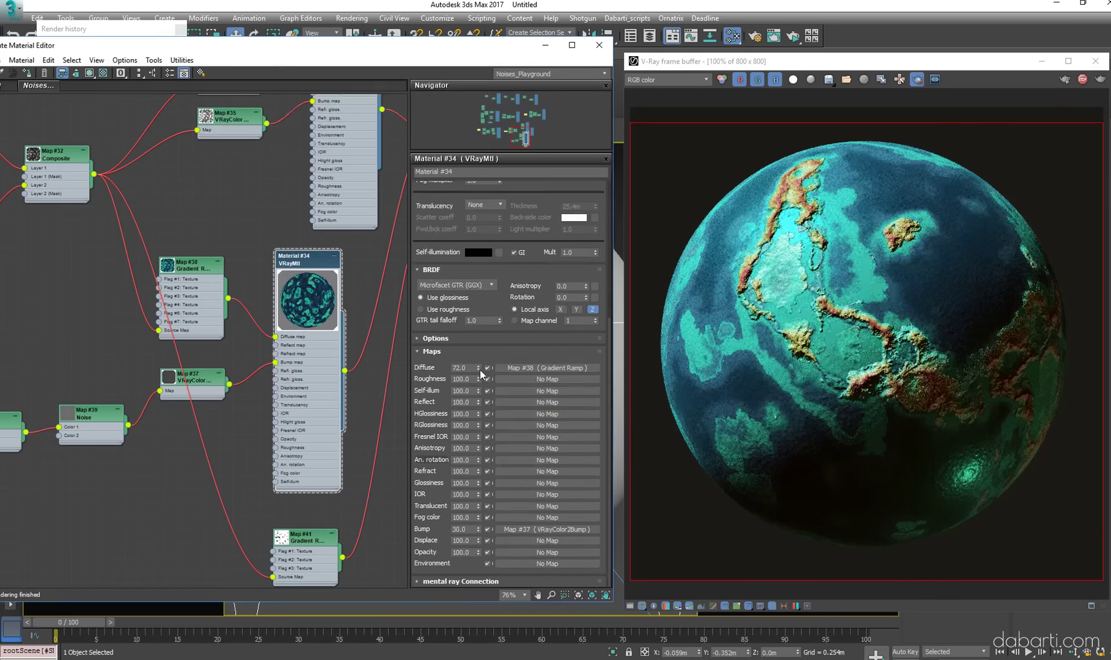
{"action": "left_click_drag", "start_coordinate": [480, 370], "coordinate": [479, 392]}
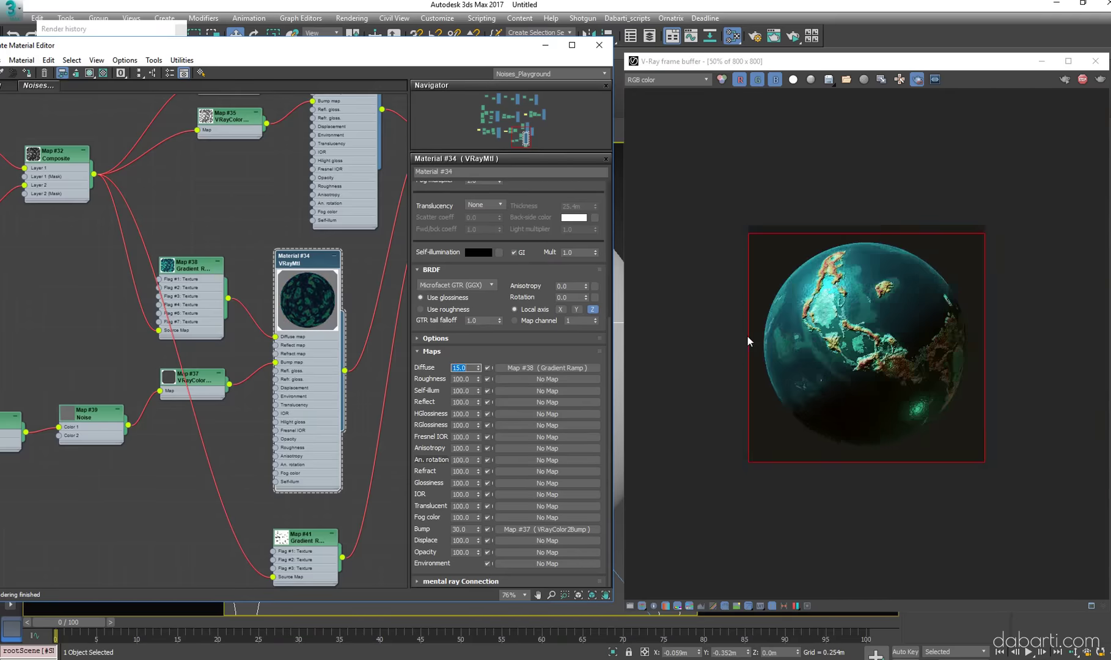
Change the reflect colour to a paler, brighter cyan
{"action": "middle_click_drag", "start_coordinate": [181, 385], "coordinate": [260, 340]}
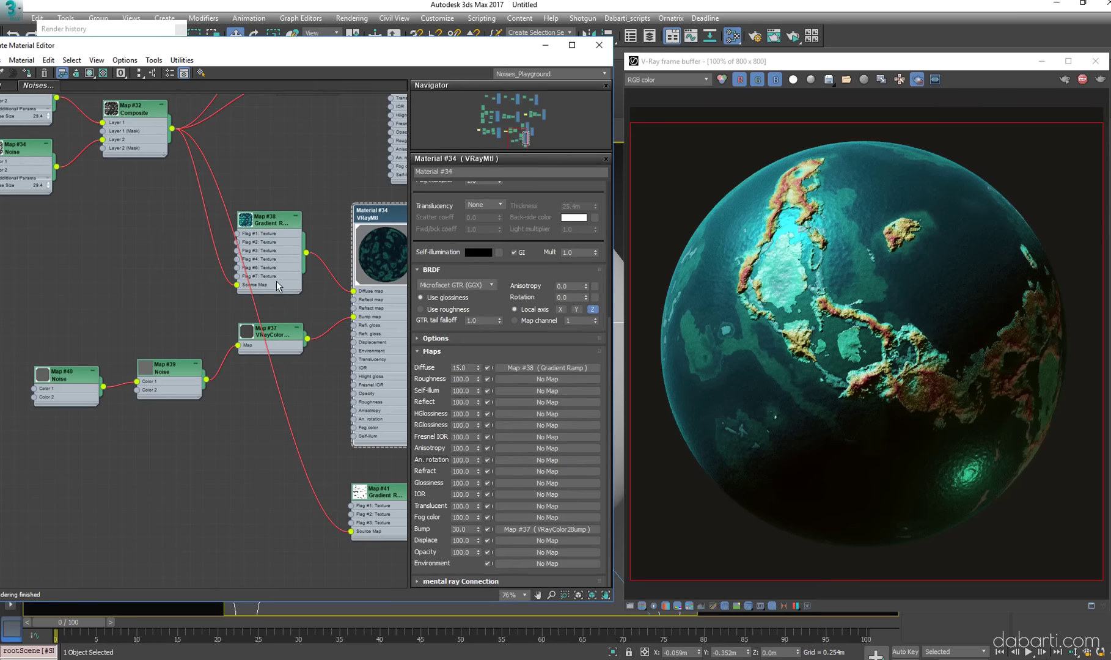
{"action": "scroll", "coordinate": [477, 224], "scroll_direction": "up", "scroll_amount": 5}
{"action": "left_click", "coordinate": [479, 223]}
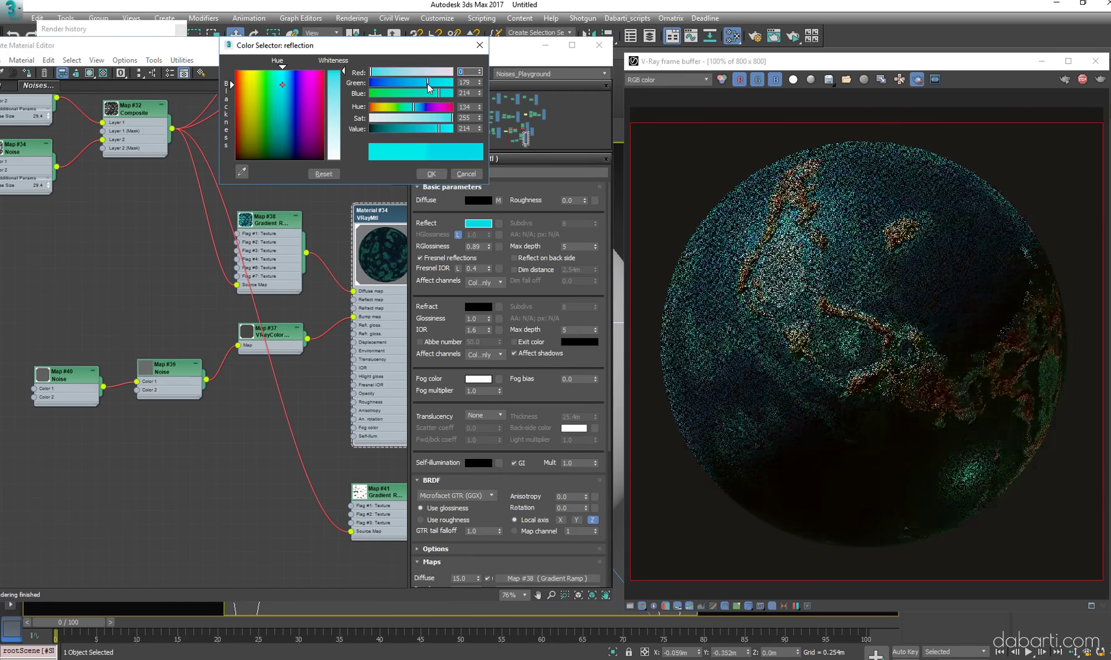
{"action": "left_click_drag", "start_coordinate": [453, 118], "coordinate": [429, 118]}
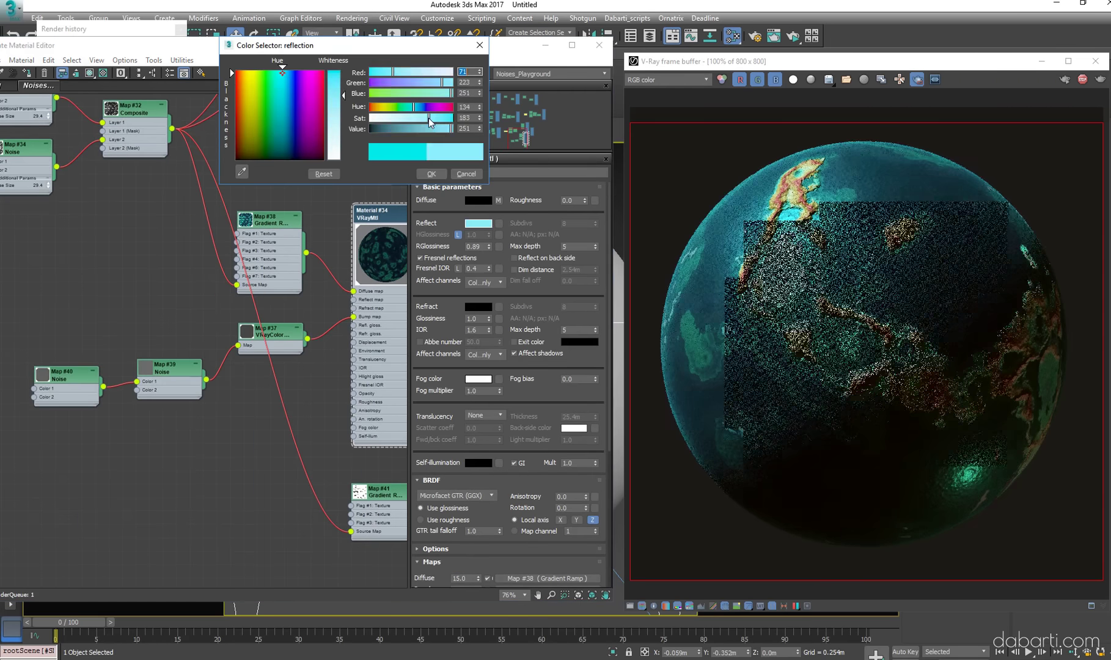
{"action": "left_click", "coordinate": [434, 173]}
{"action": "middle_click_drag", "start_coordinate": [208, 391], "coordinate": [384, 494]}
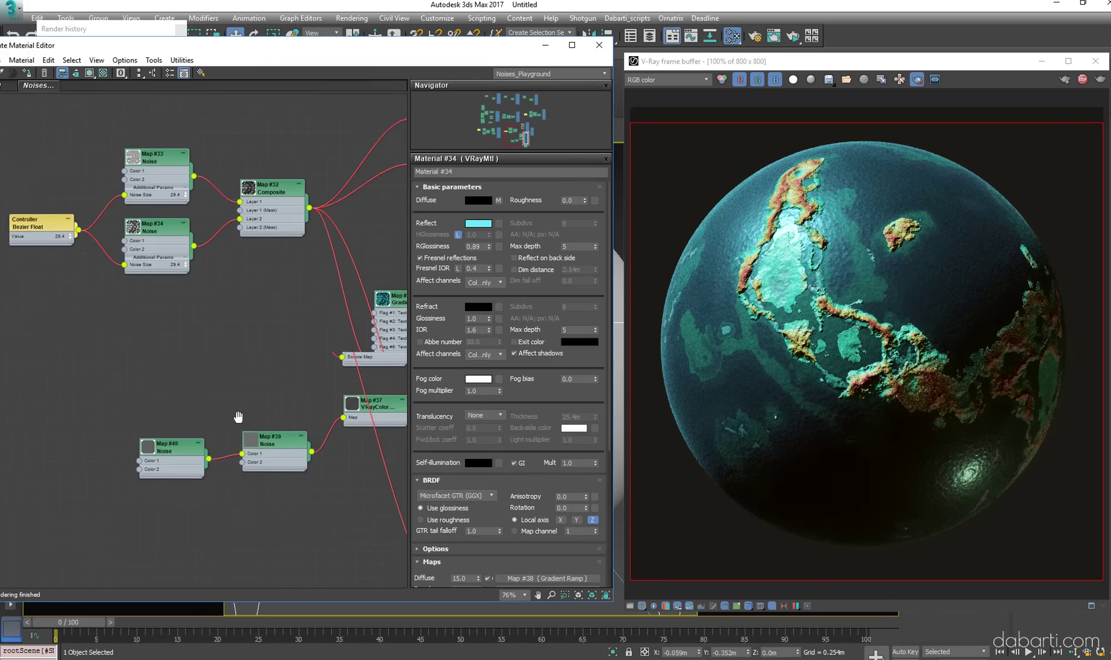
Adjust the shared continent noise size from 29.4 to 20.8, then open Map #34 and Map #41 settings
{"action": "left_click_drag", "start_coordinate": [107, 260], "coordinate": [110, 278]}
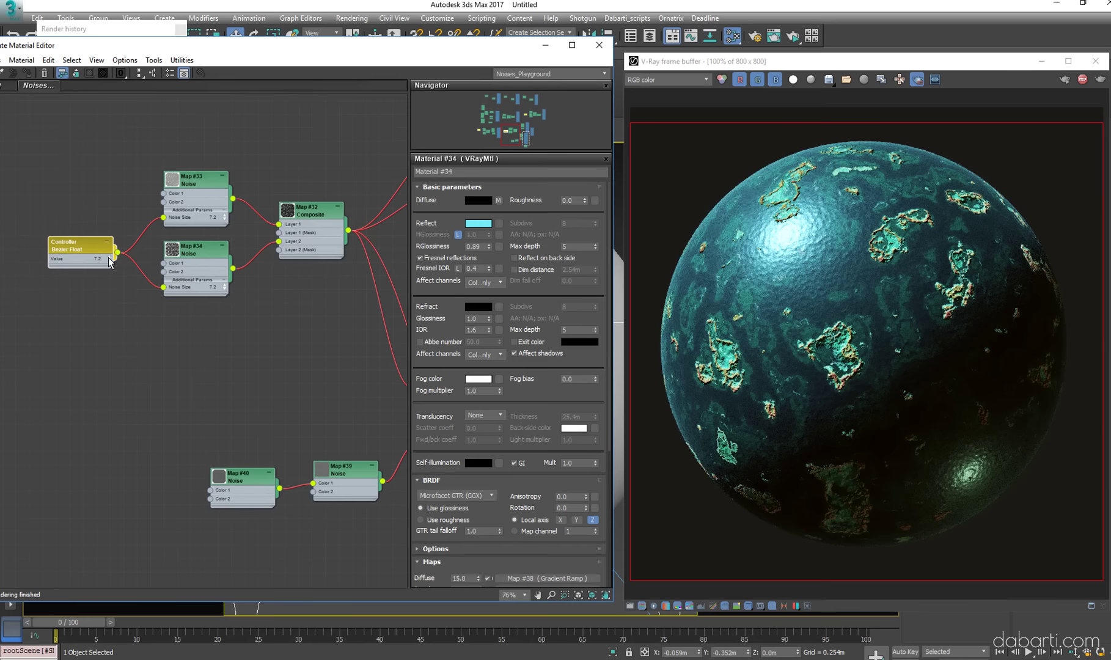
{"action": "left_click_drag", "start_coordinate": [109, 257], "coordinate": [108, 258]}
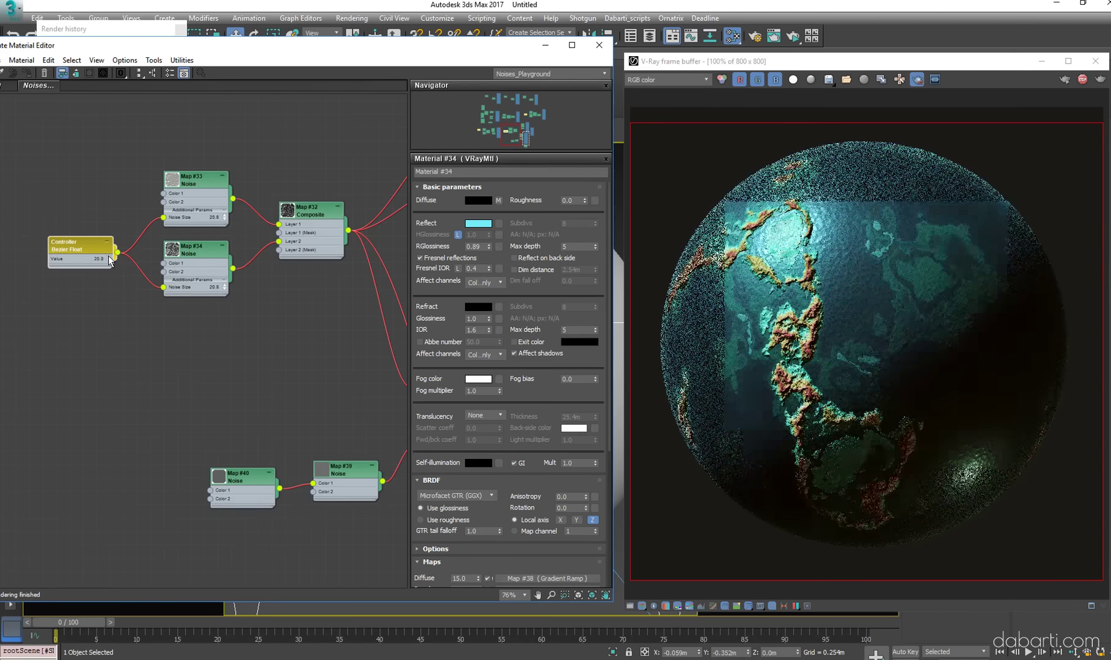
{"action": "double_click", "coordinate": [212, 253]}
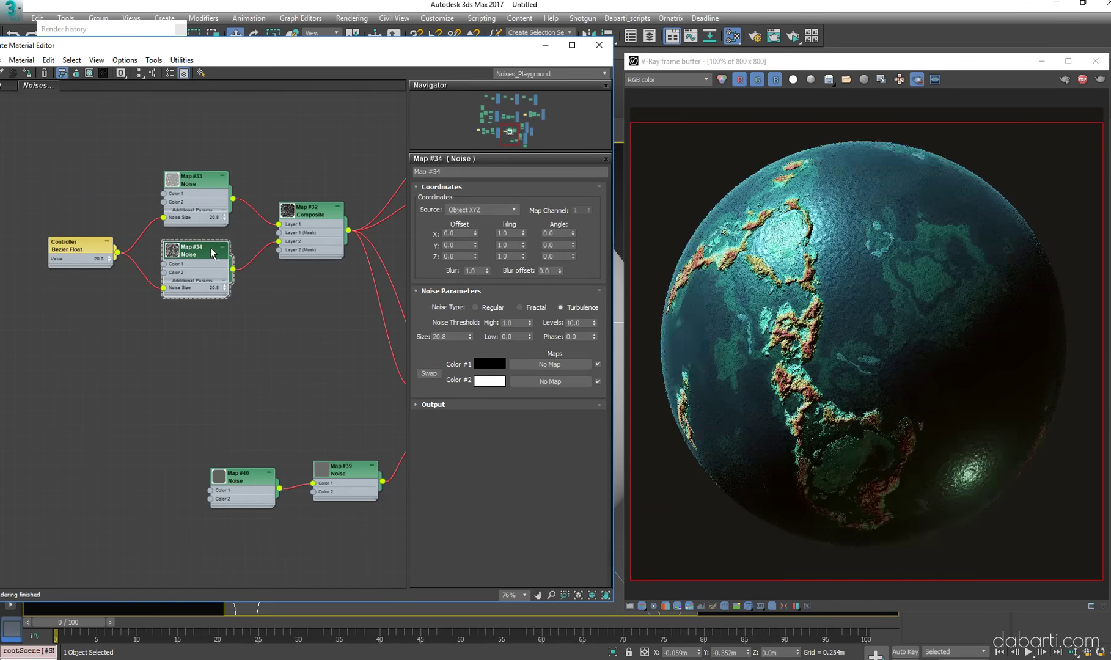
{"action": "middle_click_drag", "start_coordinate": [355, 453], "coordinate": [152, 371]}
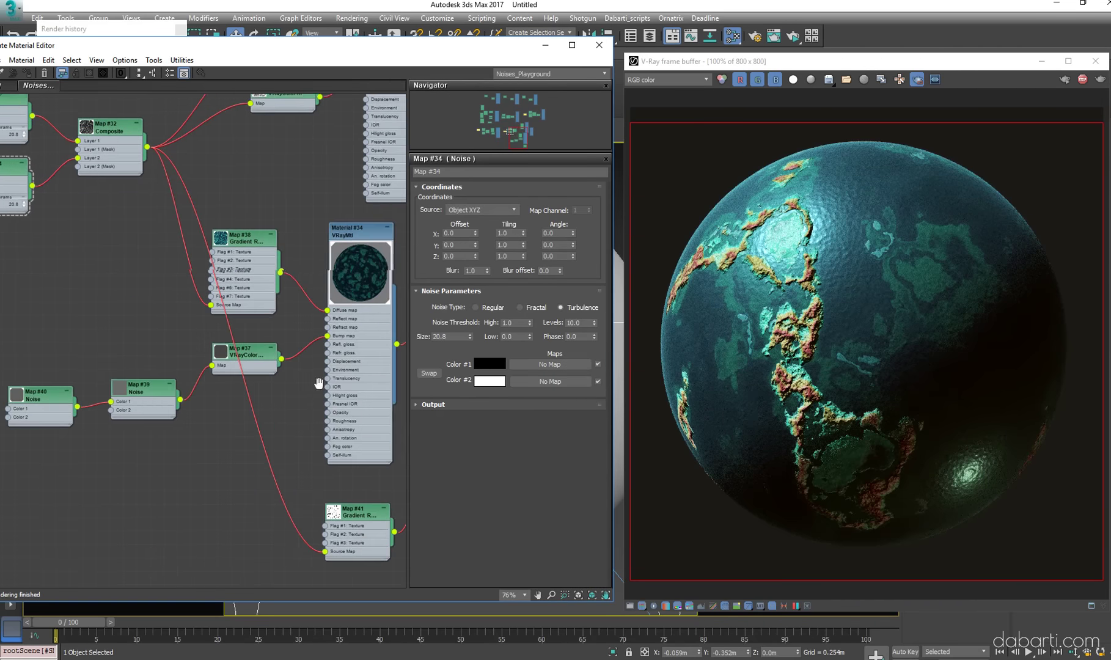
{"action": "middle_click_drag", "start_coordinate": [318, 385], "coordinate": [330, 366]}
{"action": "double_click", "coordinate": [377, 498]}
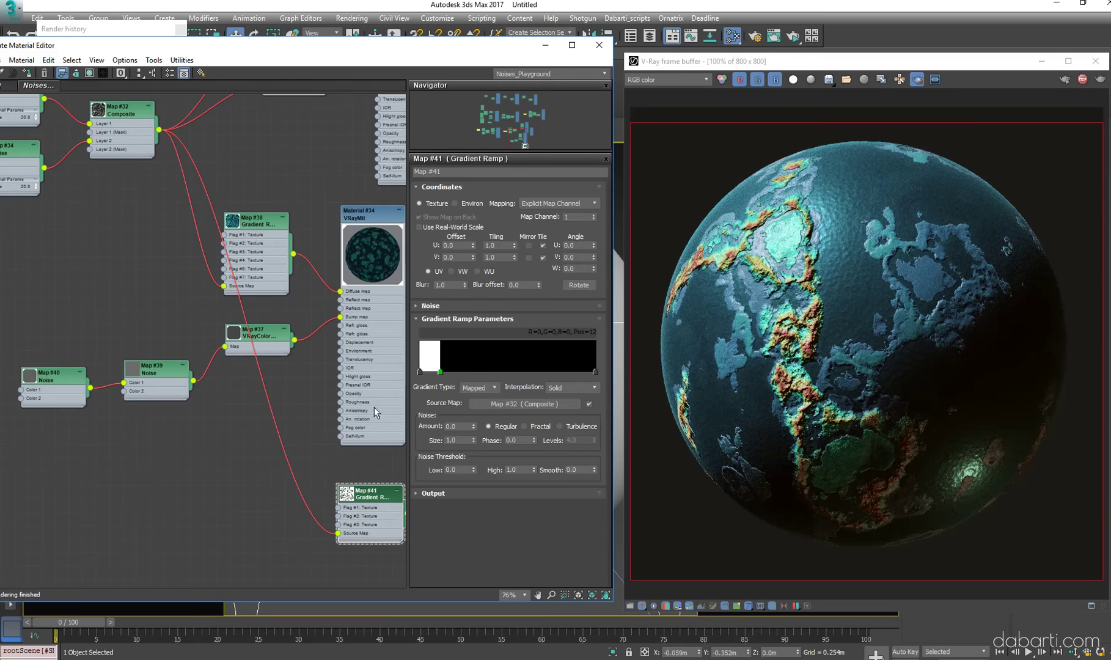
Set the shared continent noise size to 15.0
{"action": "middle_click_drag", "start_coordinate": [135, 258], "coordinate": [259, 341]}
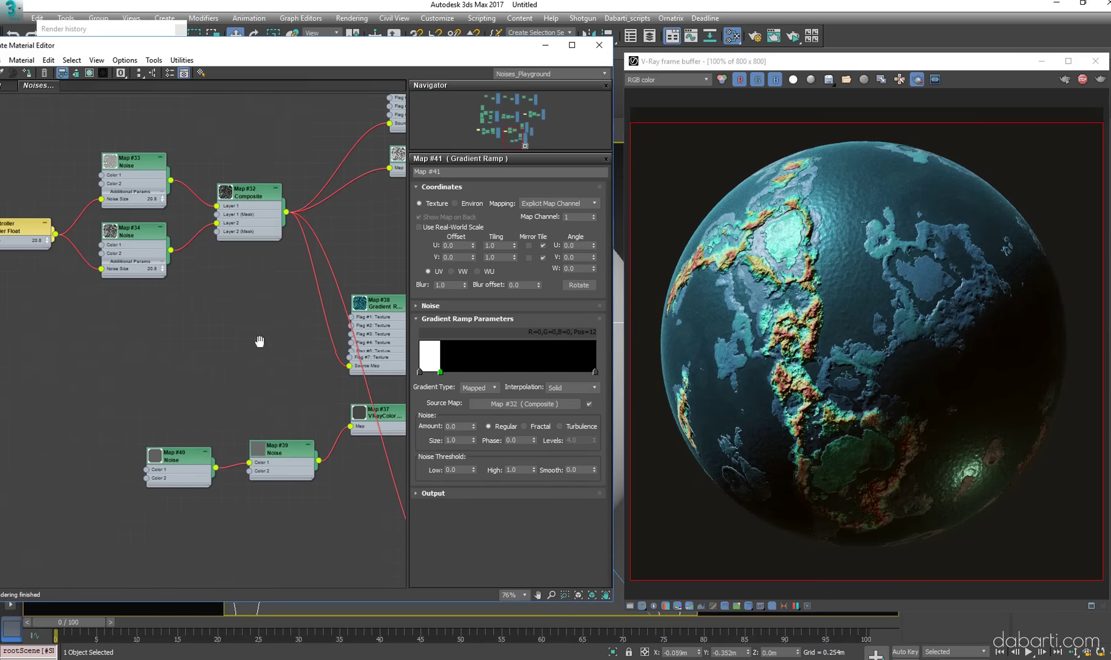
{"action": "double_click", "coordinate": [245, 192]}
{"action": "type", "text": "15"}
{"action": "key", "text": "Return"}
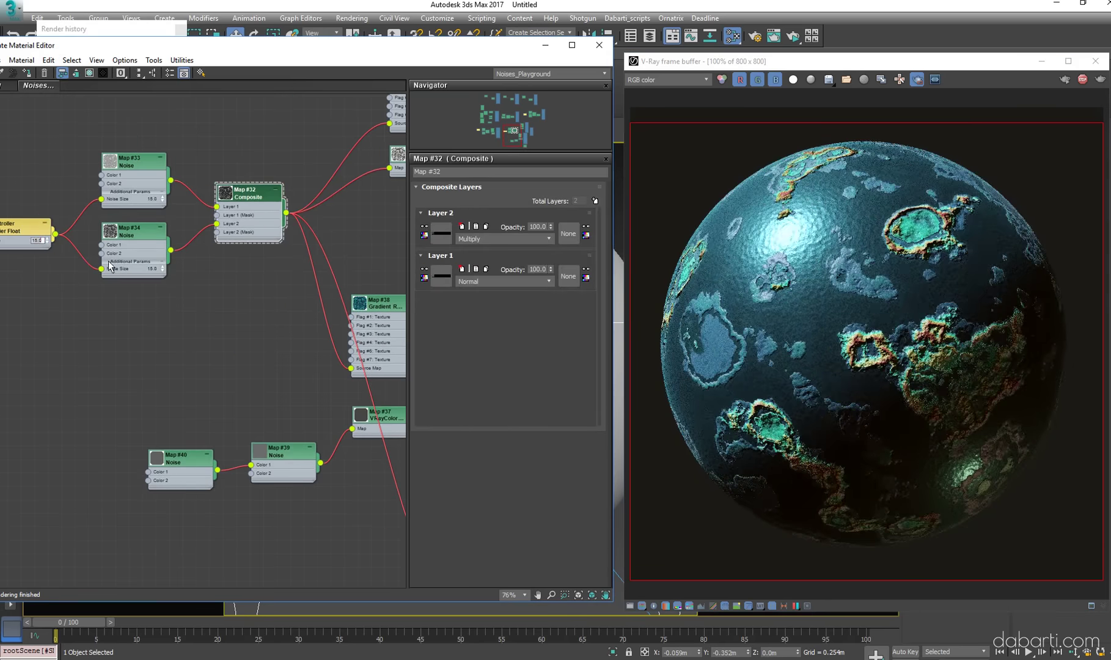
Try a yellow tone for Map #38's first gradient flag, then cancel to keep the blue
{"action": "scroll", "coordinate": [226, 302], "scroll_direction": "down", "scroll_amount": 2}
{"action": "middle_click_drag", "start_coordinate": [226, 303], "coordinate": [206, 229]}
{"action": "left_click", "coordinate": [206, 229]}
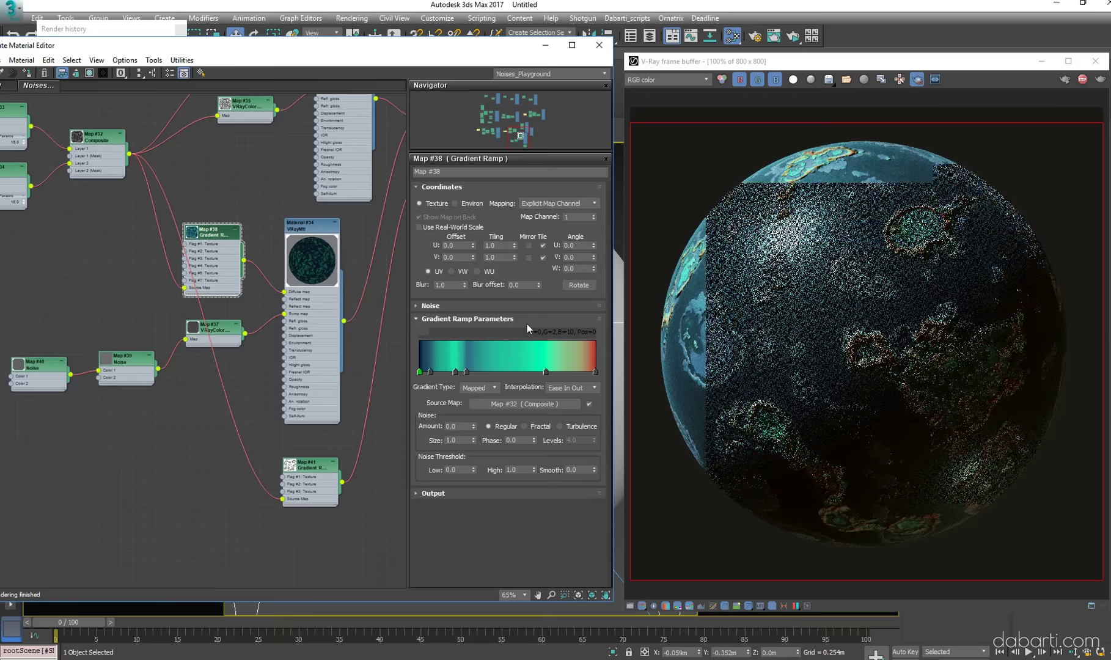
{"action": "double_click", "coordinate": [429, 371]}
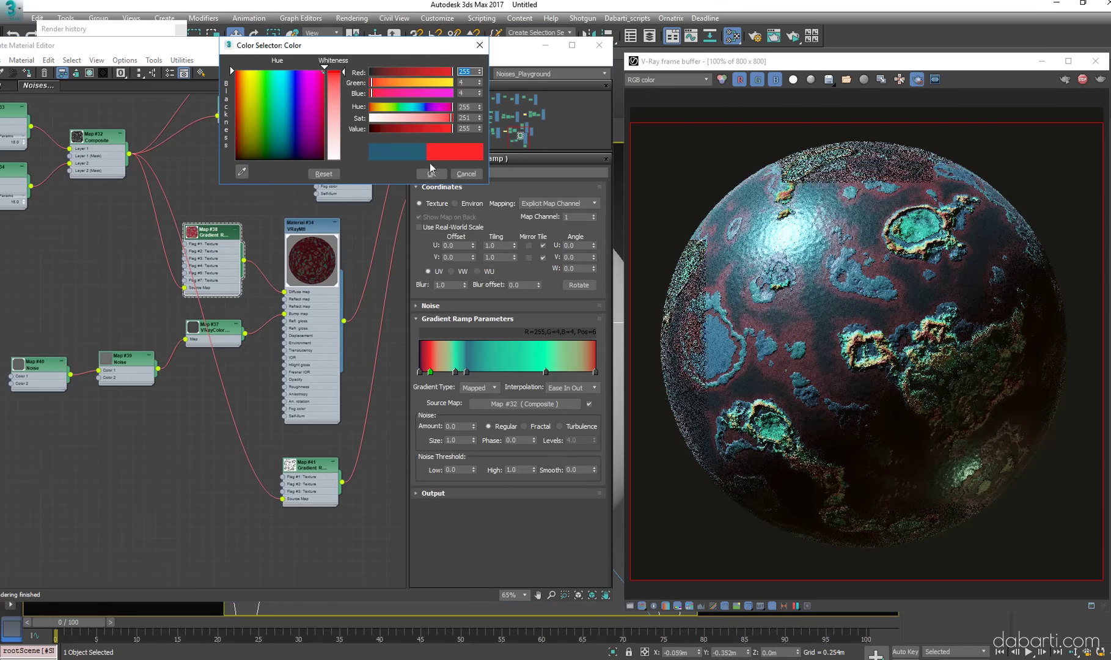
{"action": "mouse_move", "coordinate": [453, 73]}
{"action": "left_mouse_down"}
{"action": "mouse_move", "coordinate": [391, 72]}
{"action": "mouse_move", "coordinate": [395, 83]}
{"action": "mouse_move", "coordinate": [373, 93]}
{"action": "mouse_move", "coordinate": [453, 128]}
{"action": "left_mouse_up"}
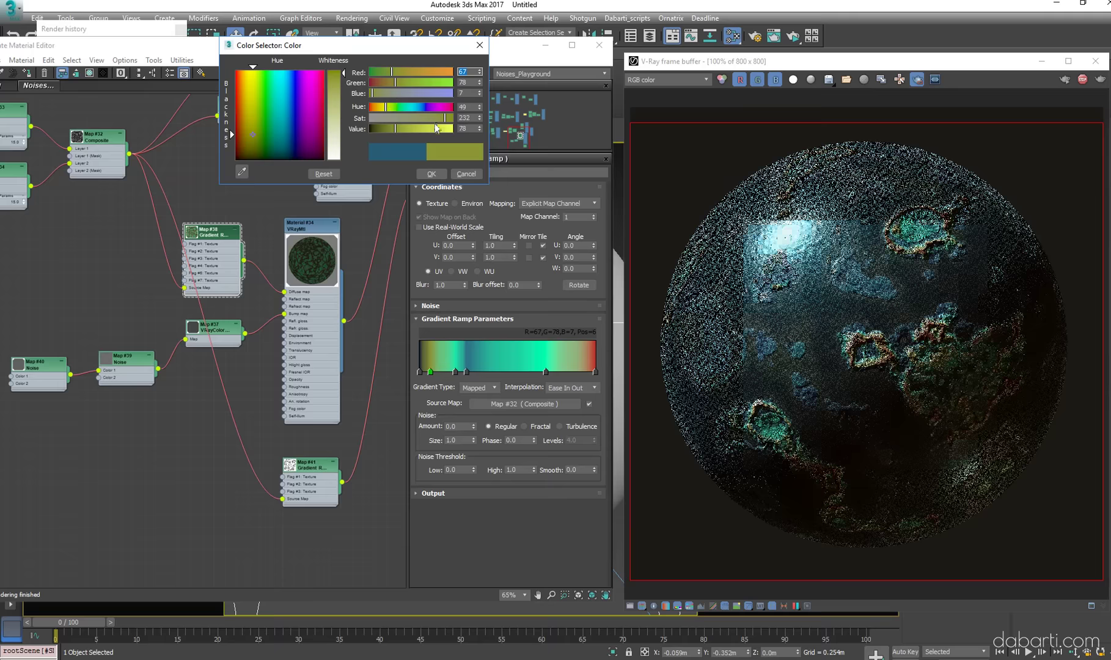
{"action": "left_click", "coordinate": [466, 173]}
{"action": "middle_click_drag", "start_coordinate": [154, 334], "coordinate": [280, 402]}
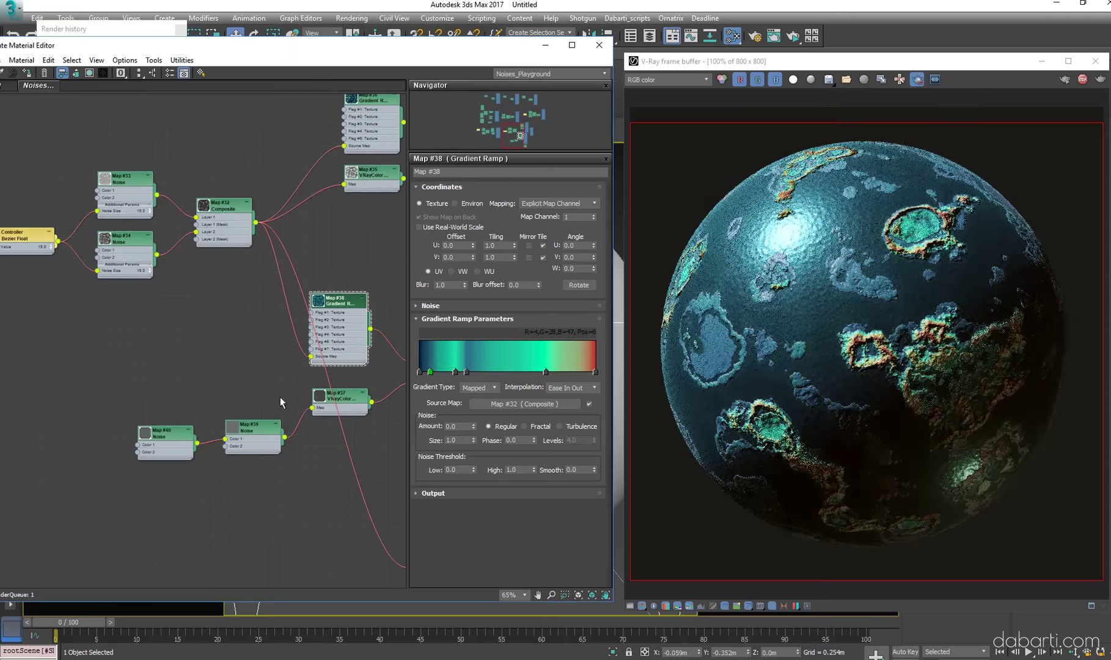
Shift the points of Map #34's Output colour-map curve to the right
{"action": "double_click", "coordinate": [128, 247]}
{"action": "scroll", "coordinate": [501, 454], "scroll_direction": "down", "scroll_amount": 5}
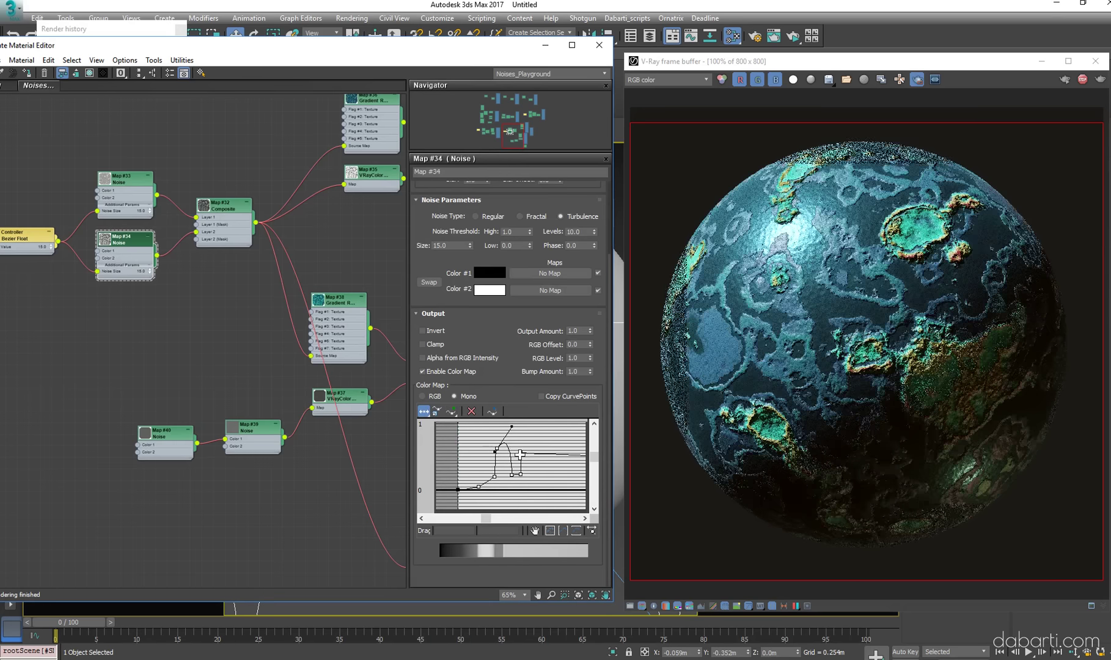
{"action": "left_click_drag", "start_coordinate": [515, 454], "coordinate": [533, 455]}
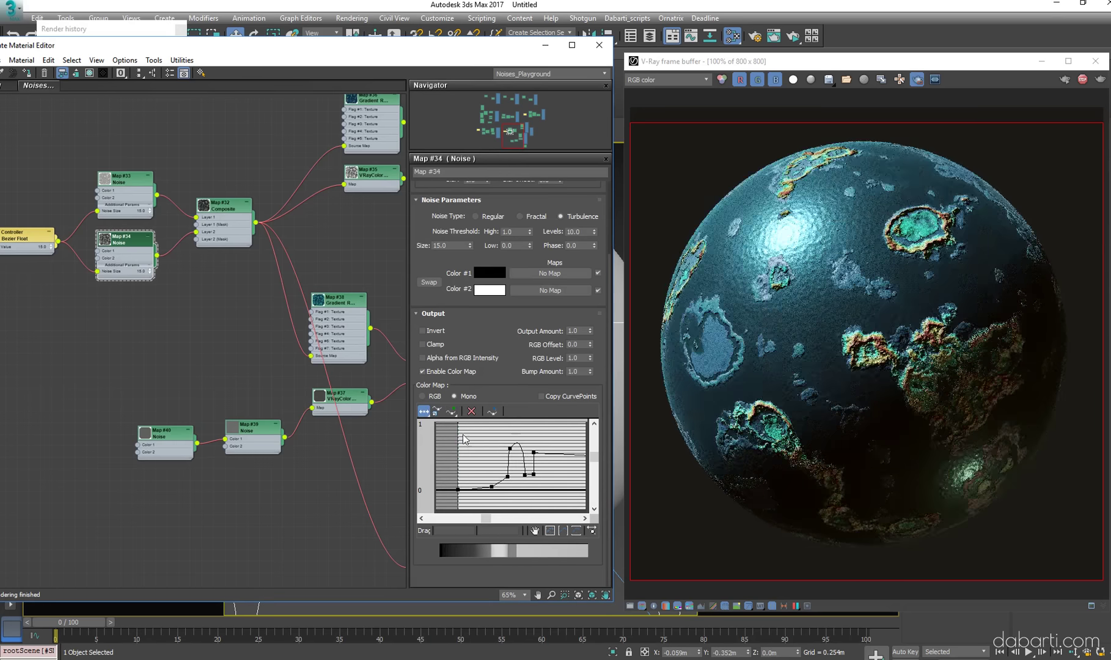
{"action": "left_click_drag", "start_coordinate": [535, 450], "coordinate": [537, 451]}
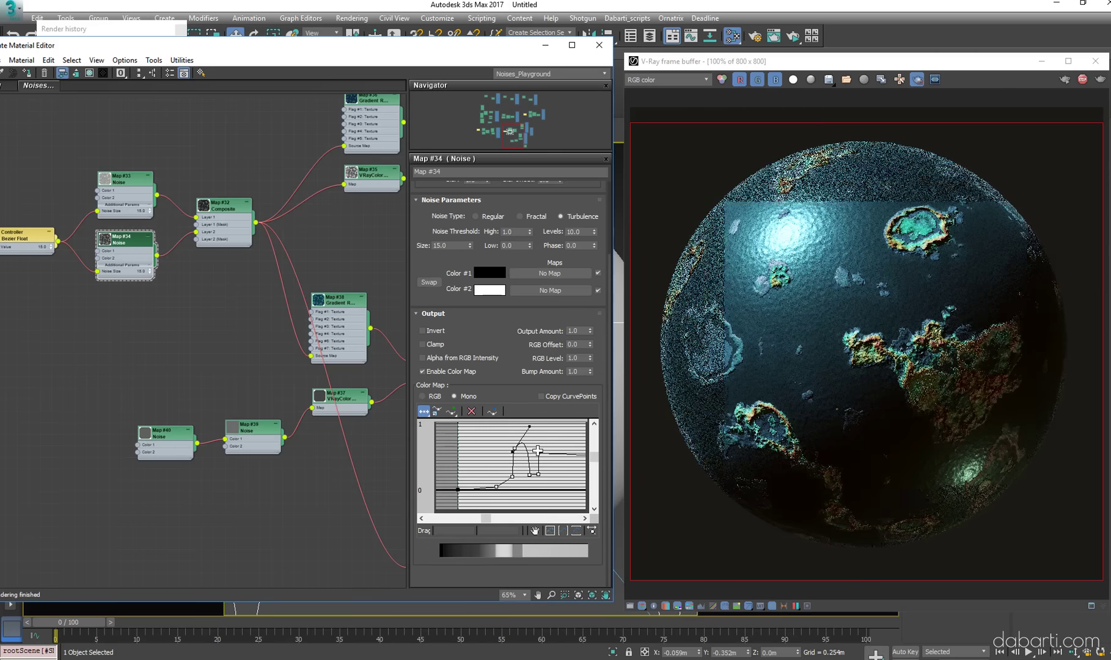
Reshape Map #33's Output colour-map curve into a sharp peak
{"action": "double_click", "coordinate": [122, 179]}
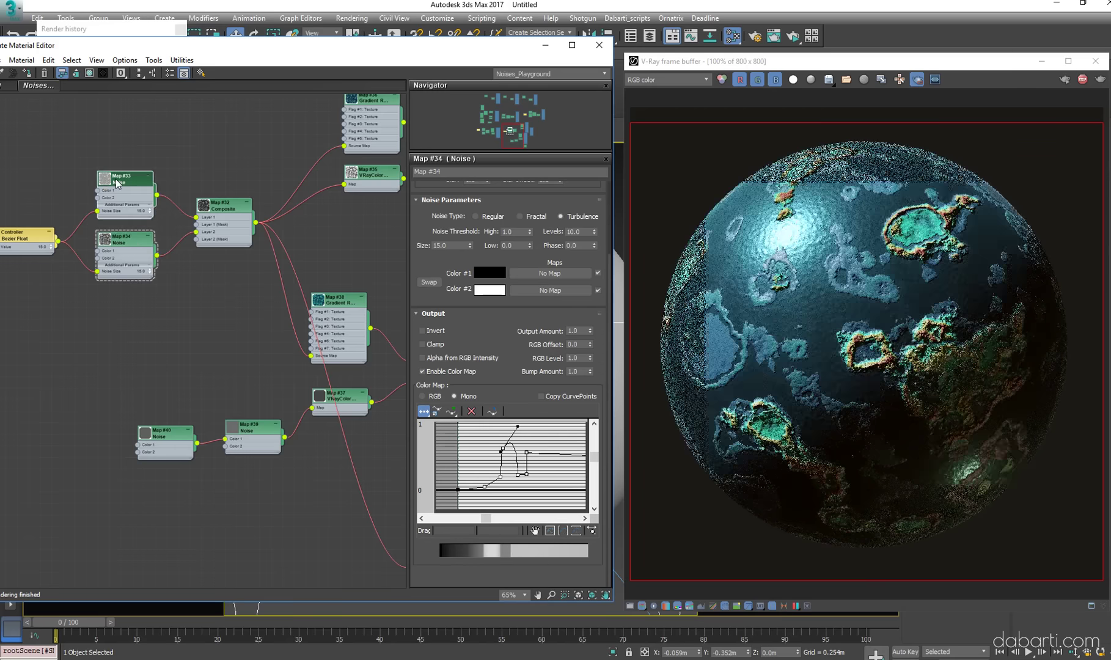
{"action": "left_click_drag", "start_coordinate": [526, 487], "coordinate": [554, 483]}
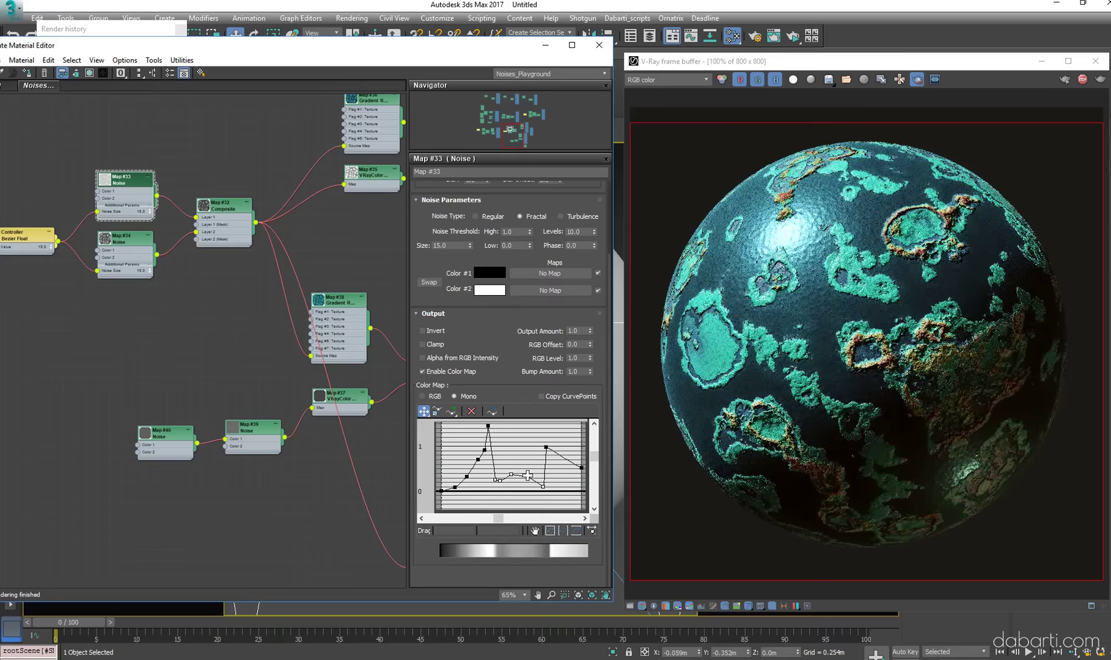
{"action": "middle_click_drag", "start_coordinate": [511, 508], "coordinate": [514, 484]}
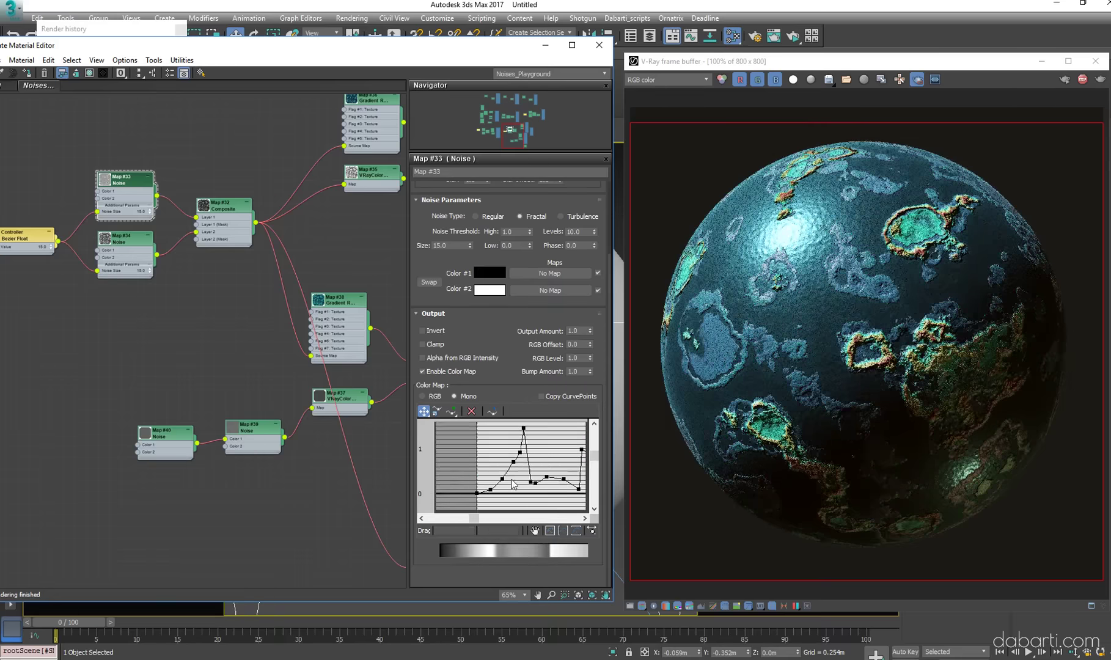
{"action": "left_click_drag", "start_coordinate": [519, 453], "coordinate": [494, 458]}
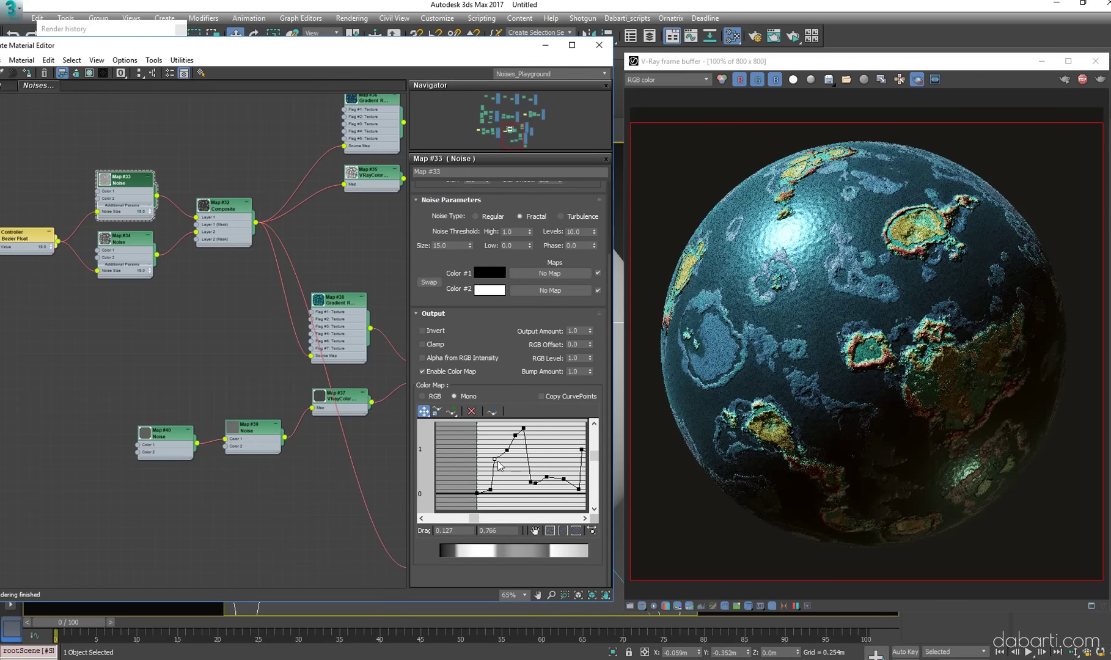
{"action": "mouse_move", "coordinate": [507, 449]}
{"action": "left_mouse_down"}
{"action": "mouse_move", "coordinate": [508, 430]}
{"action": "mouse_move", "coordinate": [511, 463]}
{"action": "mouse_move", "coordinate": [538, 430]}
{"action": "left_mouse_up"}
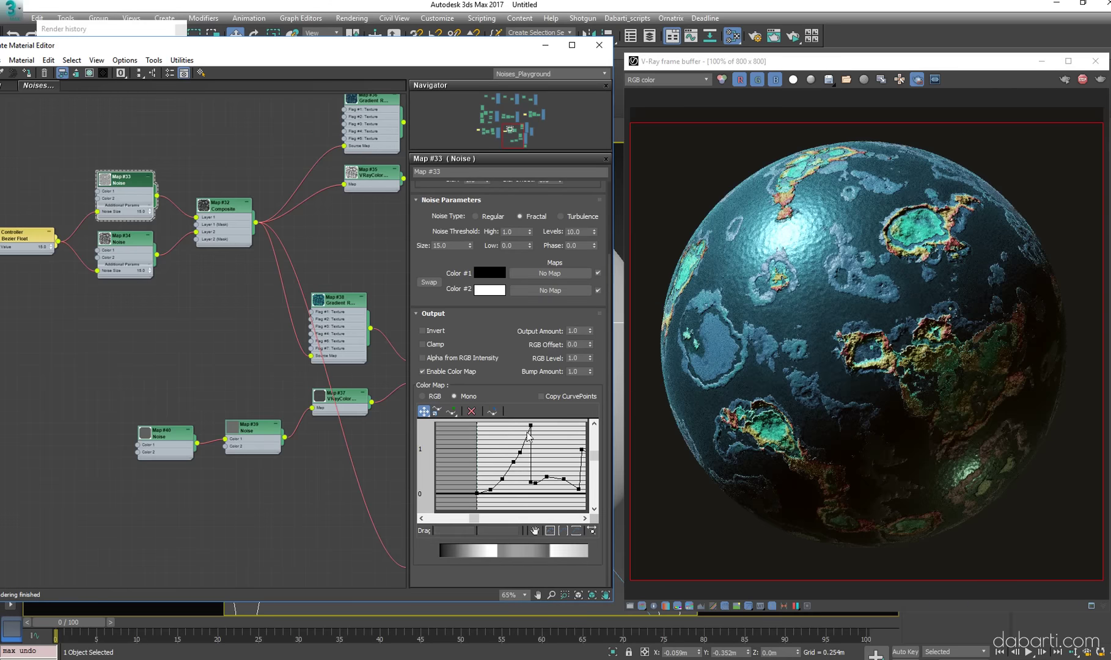
{"action": "left_click", "coordinate": [527, 427]}
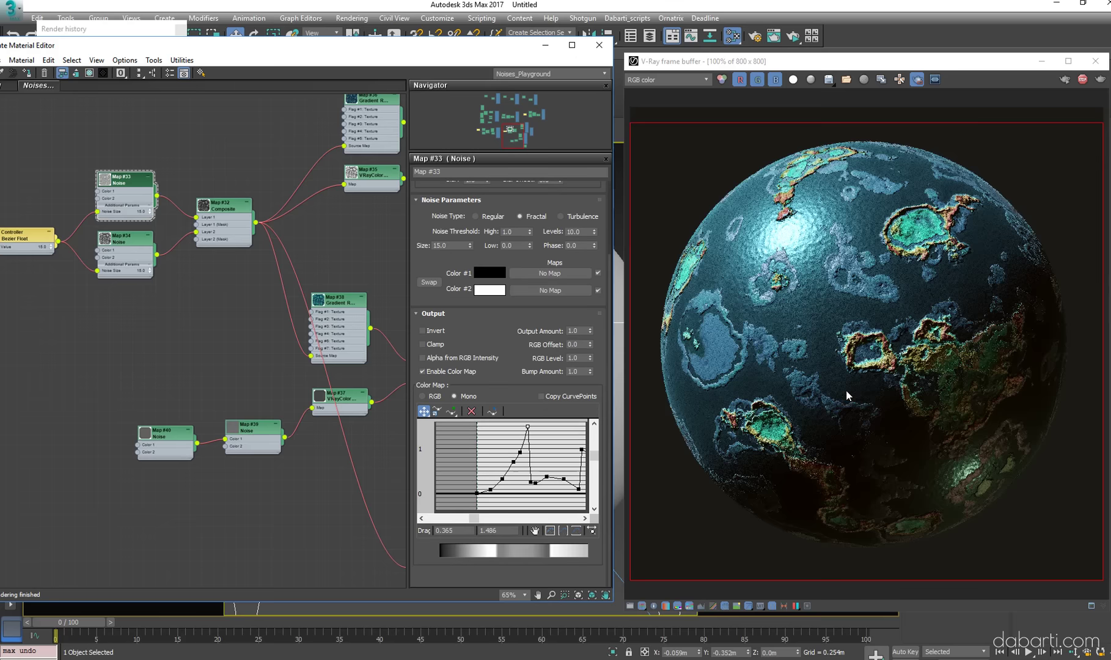
Duplicate a noise as Map #42 and feed it into a new Addition layer of Composite Map #32
{"action": "middle_click_drag", "start_coordinate": [226, 217], "coordinate": [300, 278]}
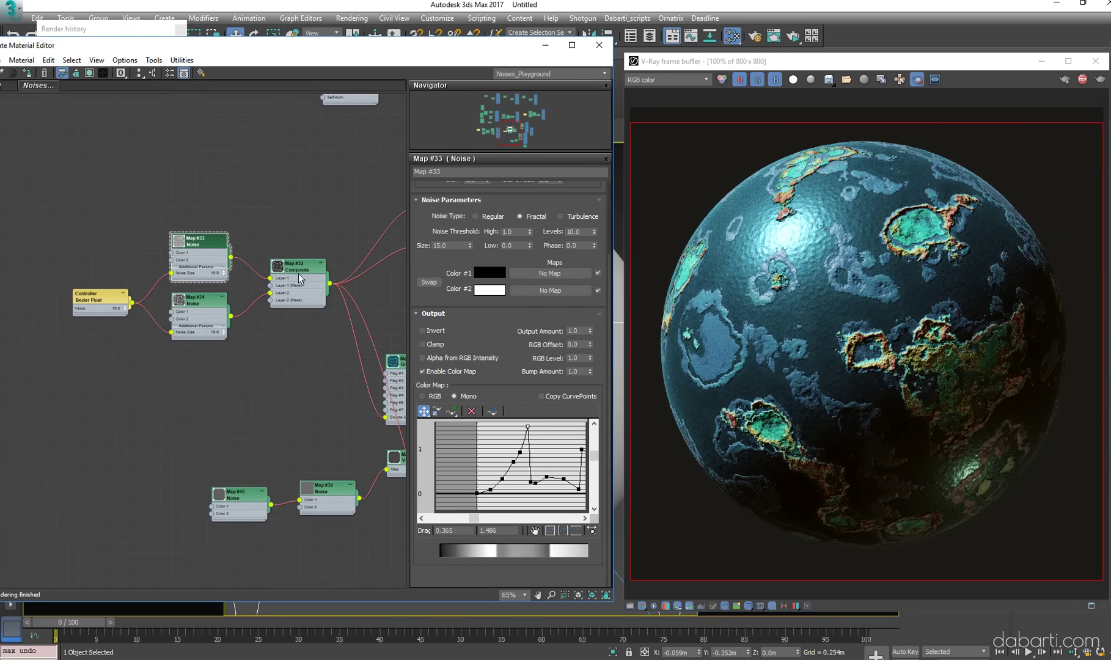
{"action": "left_click_drag", "start_coordinate": [204, 271], "coordinate": [205, 232]}
{"action": "left_click_drag", "start_coordinate": [196, 315], "coordinate": [192, 391], "text": "shift"}
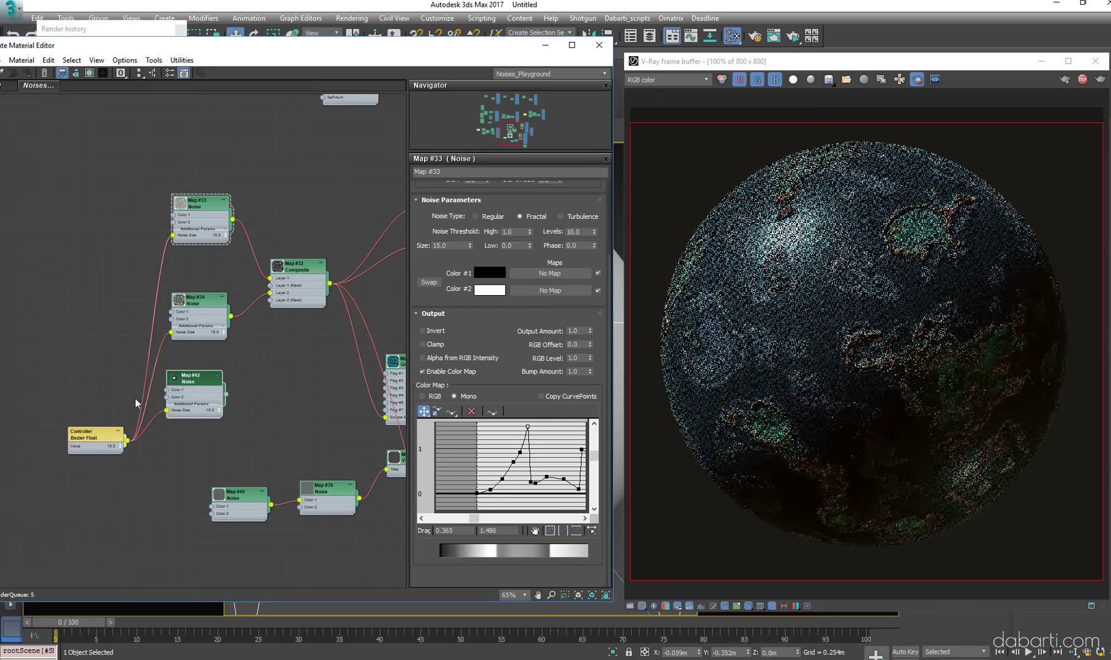
{"action": "left_click_drag", "start_coordinate": [98, 434], "coordinate": [102, 315]}
{"action": "double_click", "coordinate": [297, 267]}
{"action": "left_click", "coordinate": [595, 200]}
{"action": "left_click", "coordinate": [495, 239]}
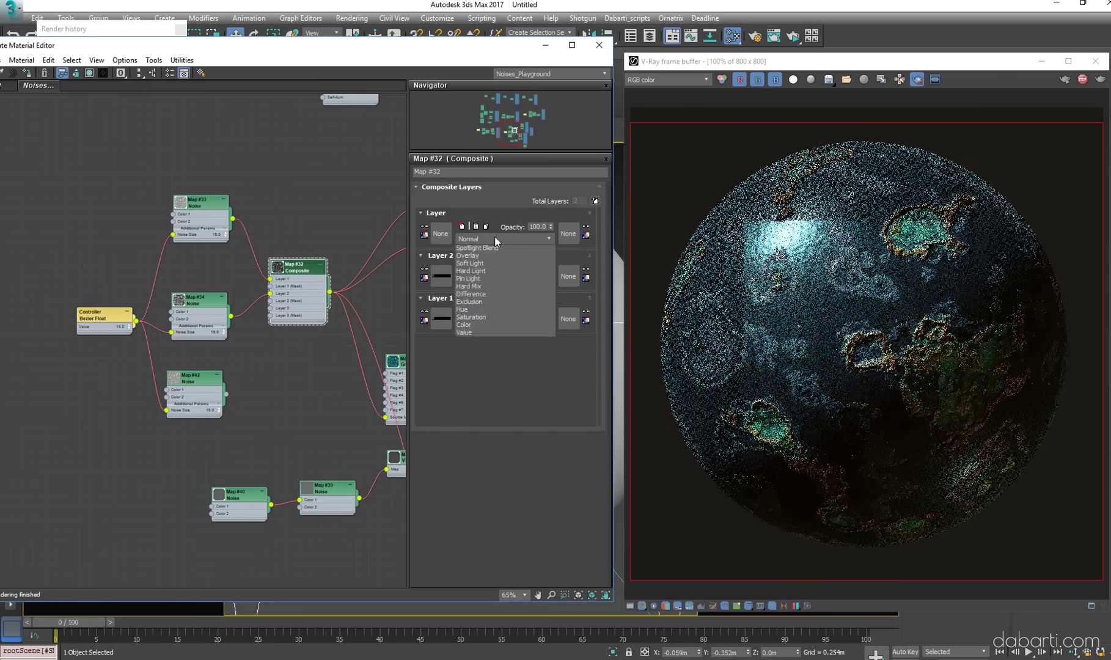
{"action": "left_click", "coordinate": [489, 260]}
{"action": "left_click_drag", "start_coordinate": [227, 395], "coordinate": [270, 308]}
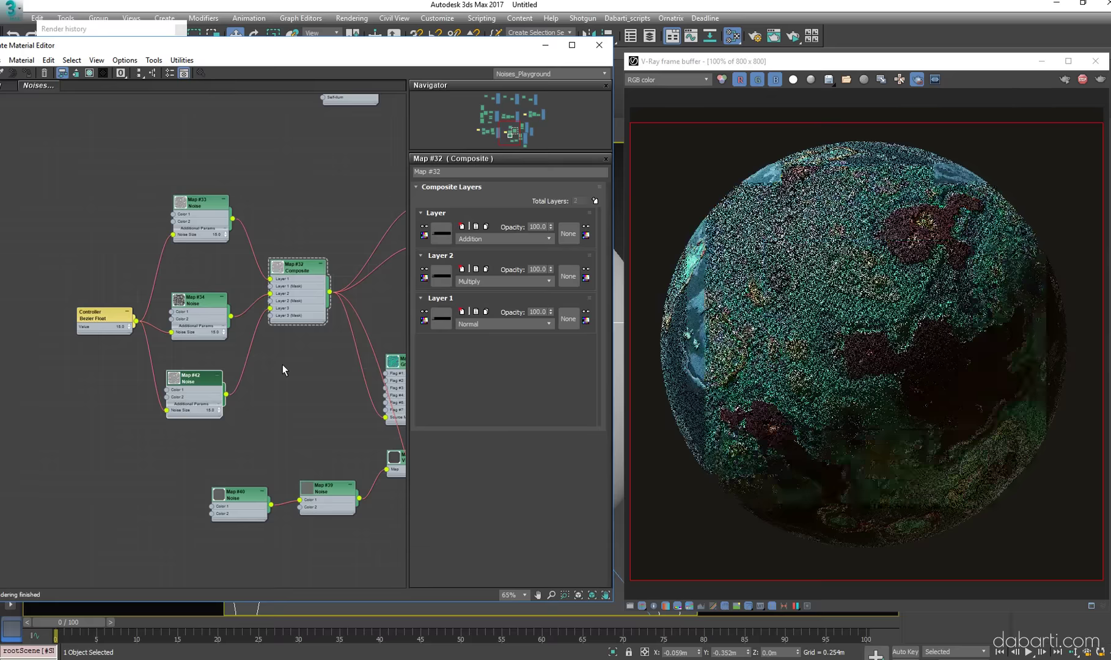
Set Map #42's noise size to 8.0
{"action": "double_click", "coordinate": [198, 379]}
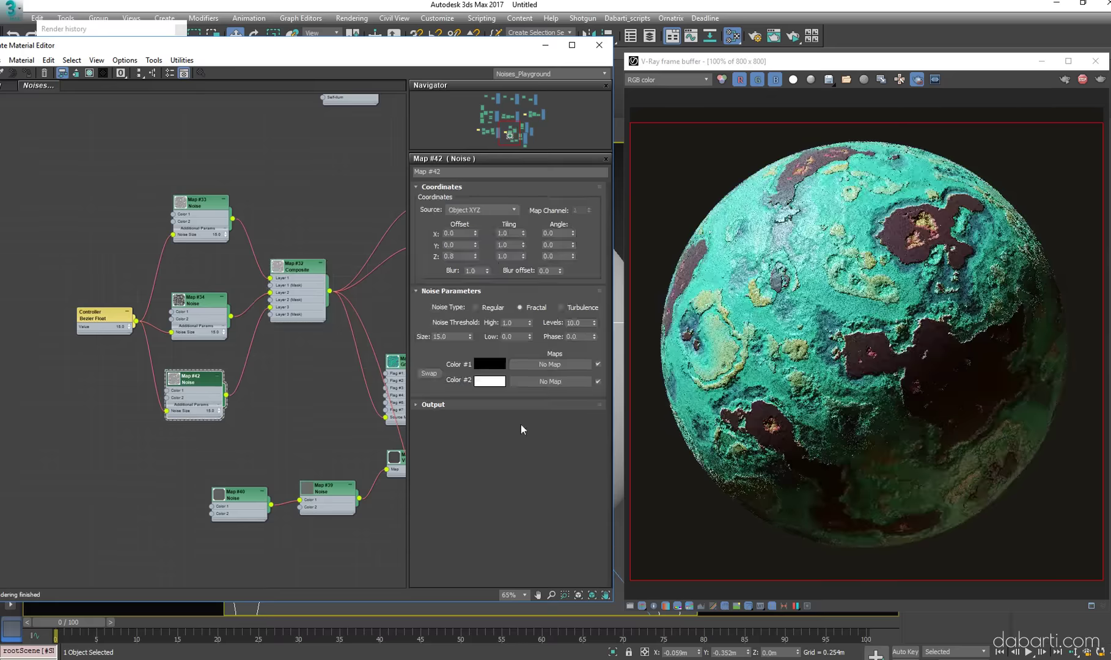
{"action": "double_click", "coordinate": [451, 336]}
{"action": "type", "text": "8"}
{"action": "key", "text": "Return"}
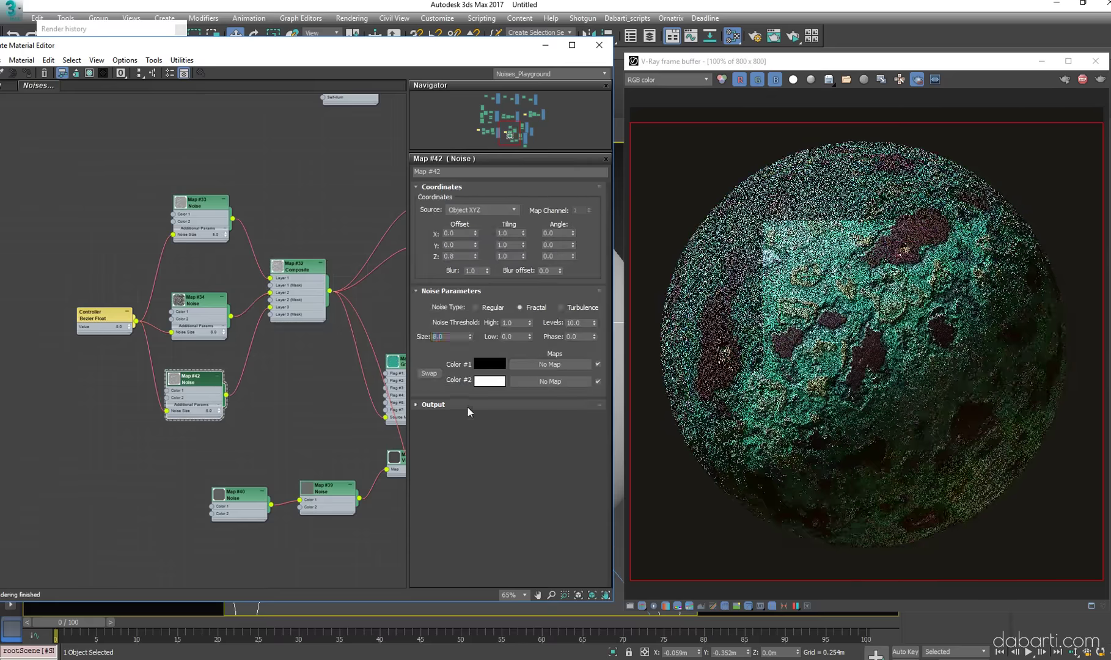
Reshape Map #42's colour-map curve into a ramp that thins the mask
{"action": "left_click", "coordinate": [468, 405]}
{"action": "scroll", "coordinate": [468, 405], "scroll_direction": "down", "scroll_amount": 2}
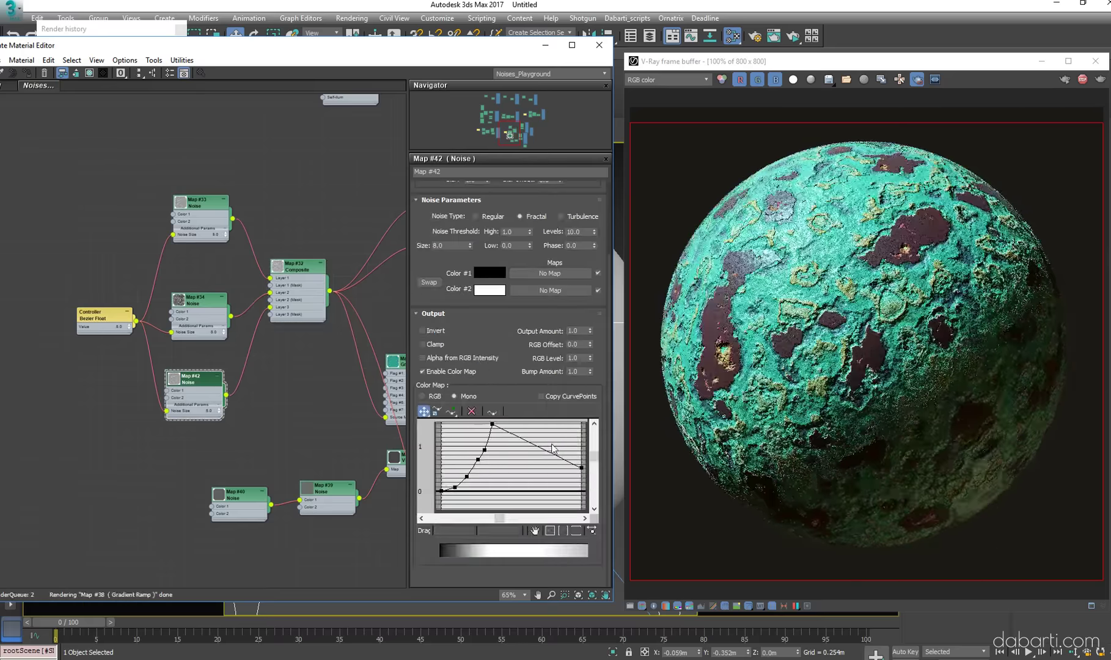
{"action": "left_click_drag", "start_coordinate": [581, 468], "coordinate": [584, 481]}
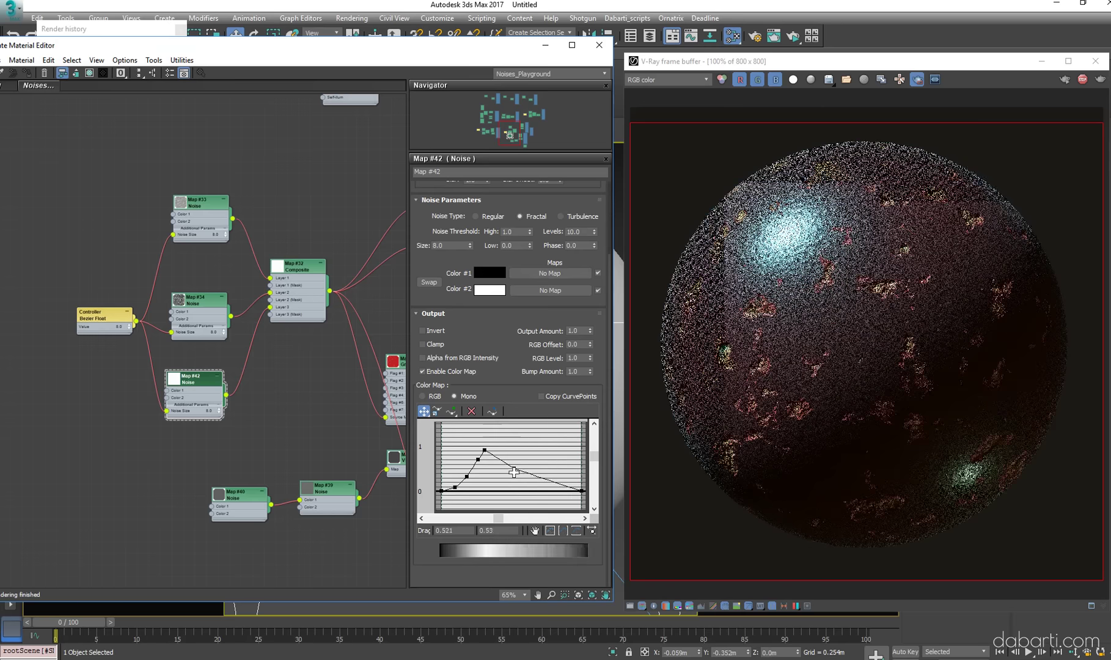
{"action": "left_click_drag", "start_coordinate": [492, 424], "coordinate": [536, 484]}
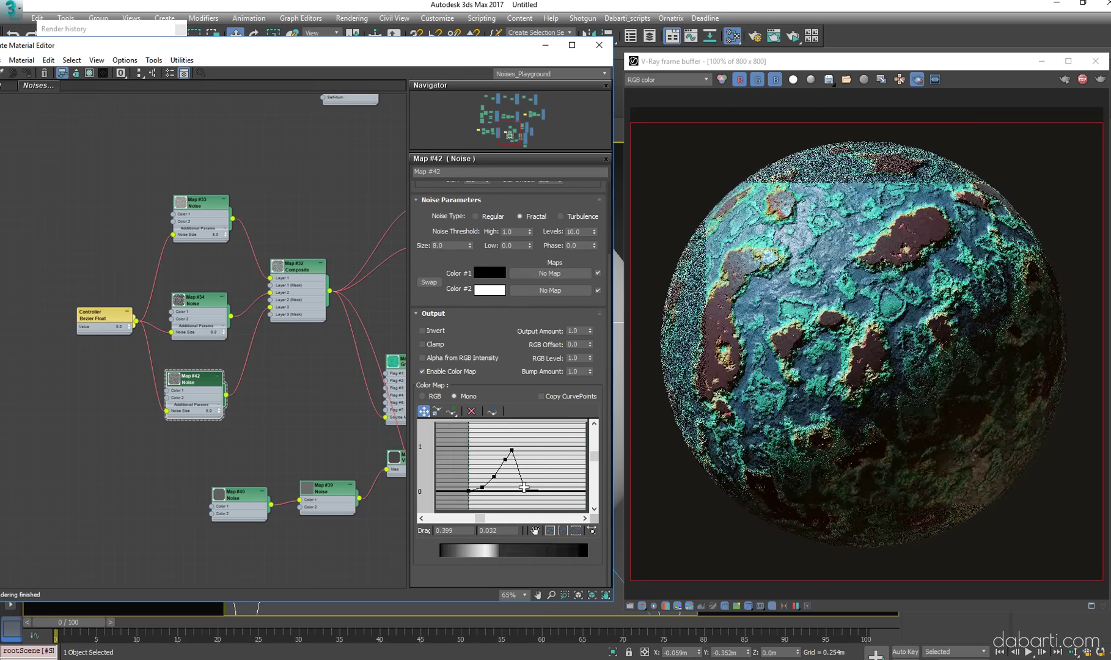
{"action": "left_click", "coordinate": [520, 466]}
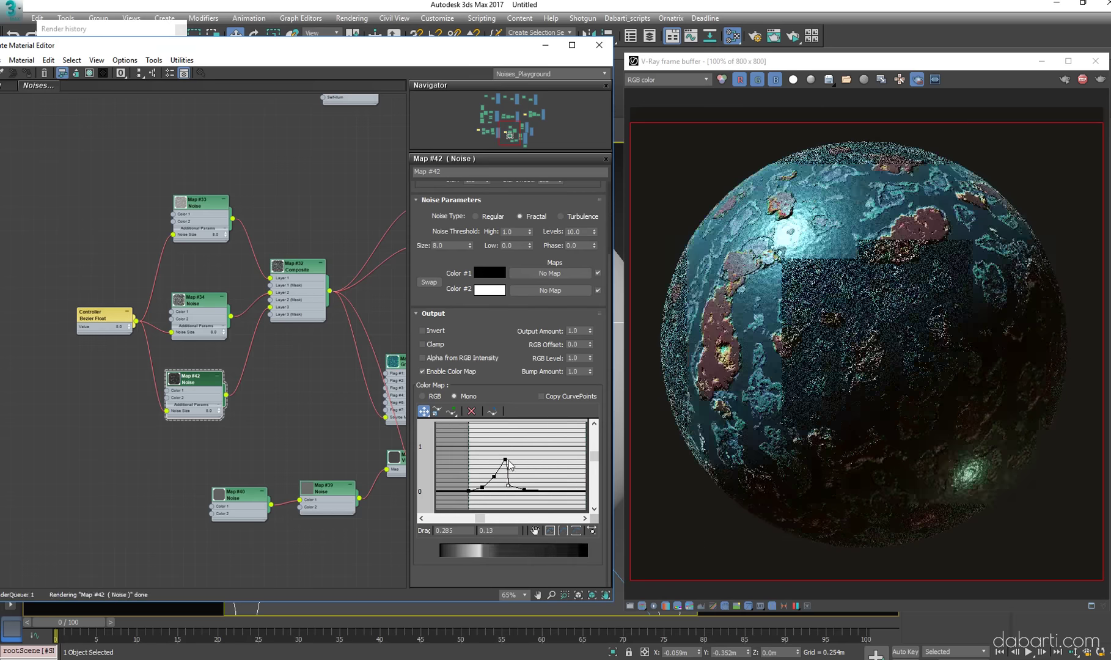
{"action": "left_click_drag", "start_coordinate": [510, 465], "coordinate": [489, 463]}
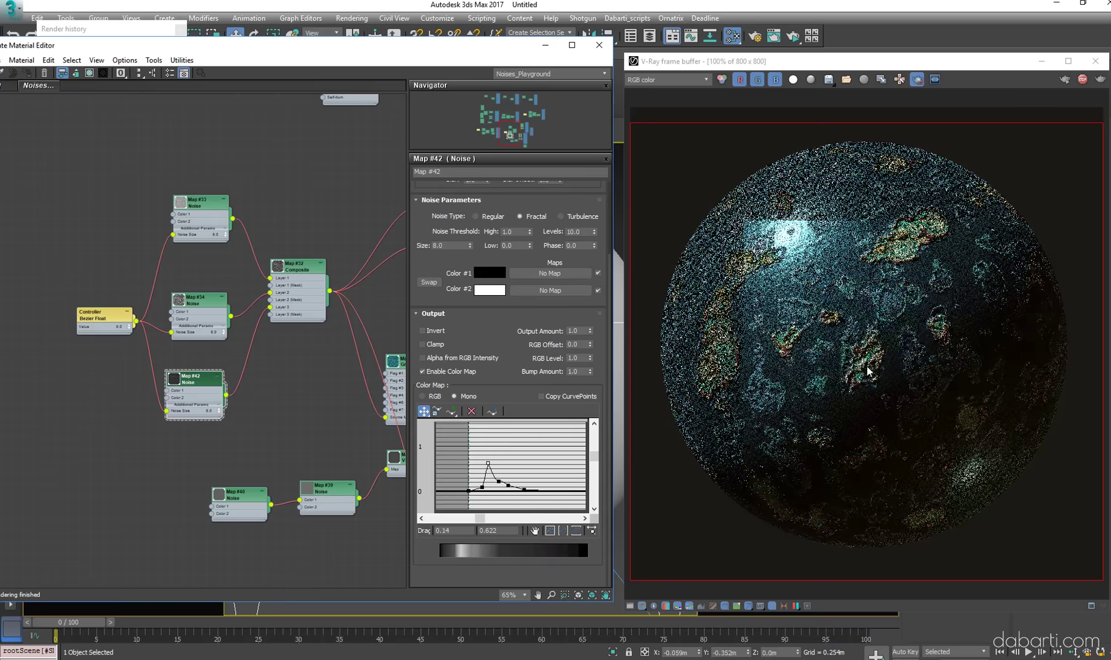
{"action": "scroll", "coordinate": [530, 470], "scroll_direction": "down", "scroll_amount": 4}
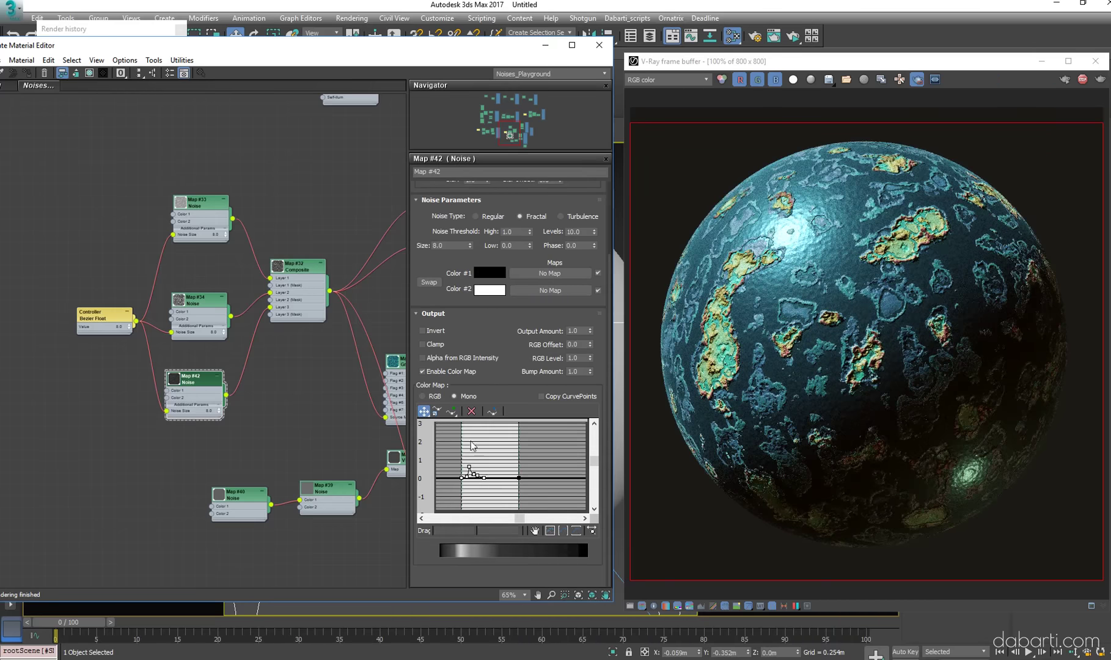
{"action": "mouse_move", "coordinate": [508, 472]}
{"action": "left_mouse_down"}
{"action": "mouse_move", "coordinate": [531, 500]}
{"action": "mouse_move", "coordinate": [524, 440]}
{"action": "mouse_move", "coordinate": [481, 484]}
{"action": "left_mouse_up"}
{"action": "scroll", "coordinate": [531, 500], "scroll_direction": "up", "scroll_amount": 4}
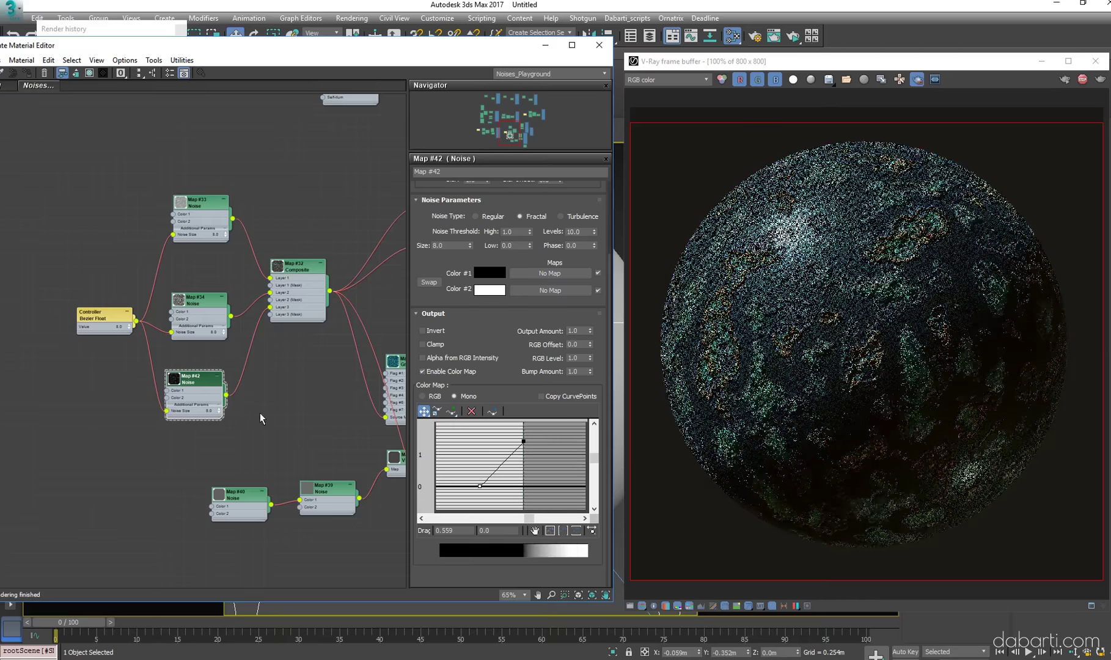
{"action": "scroll", "coordinate": [291, 410], "scroll_direction": "up", "scroll_amount": 1}
{"action": "double_click", "coordinate": [300, 254]}
Set Layer 3 to Normal, and make Map #42 Turbulence at size 35.5 with its lower curve point moved left
{"action": "left_click", "coordinate": [489, 238]}
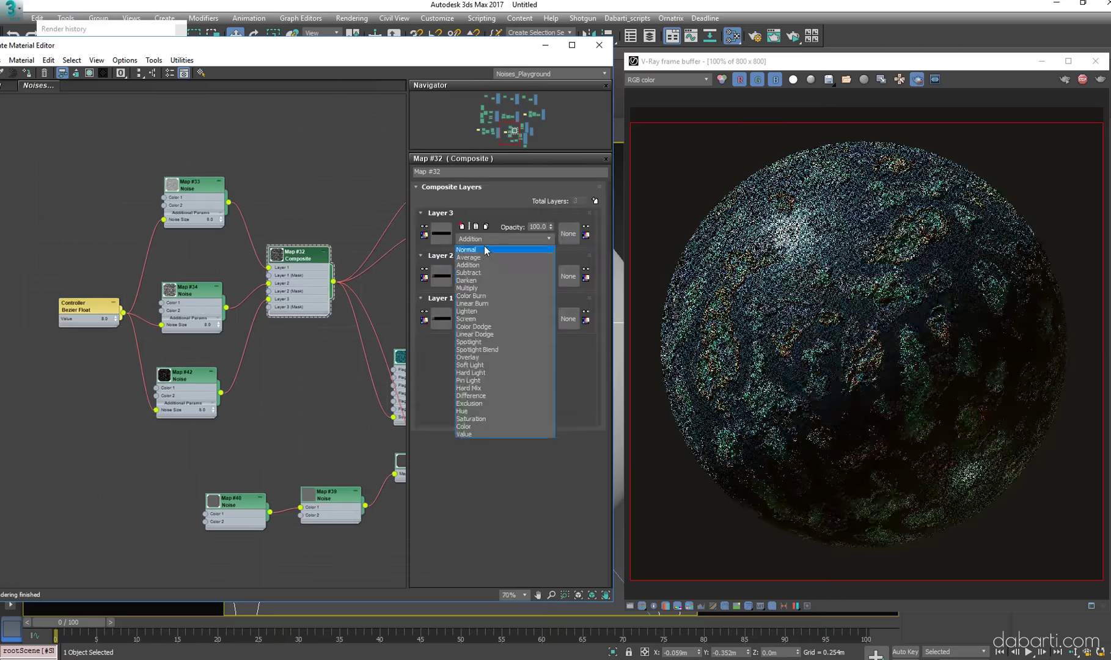
{"action": "double_click", "coordinate": [182, 375]}
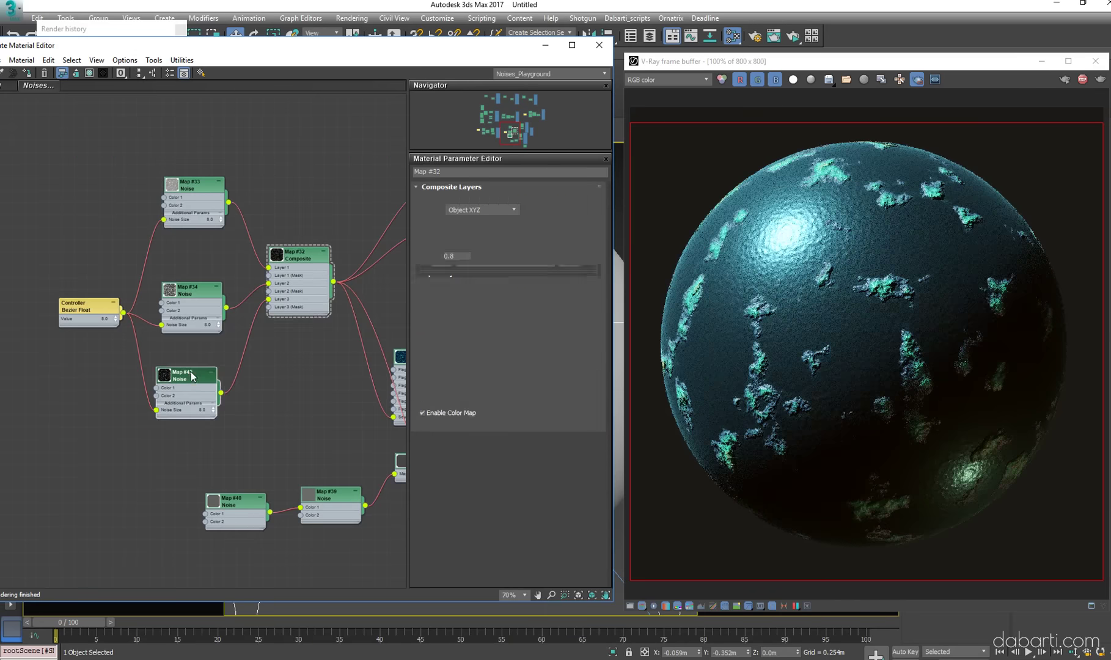
{"action": "scroll", "coordinate": [507, 367], "scroll_direction": "down", "scroll_amount": 3}
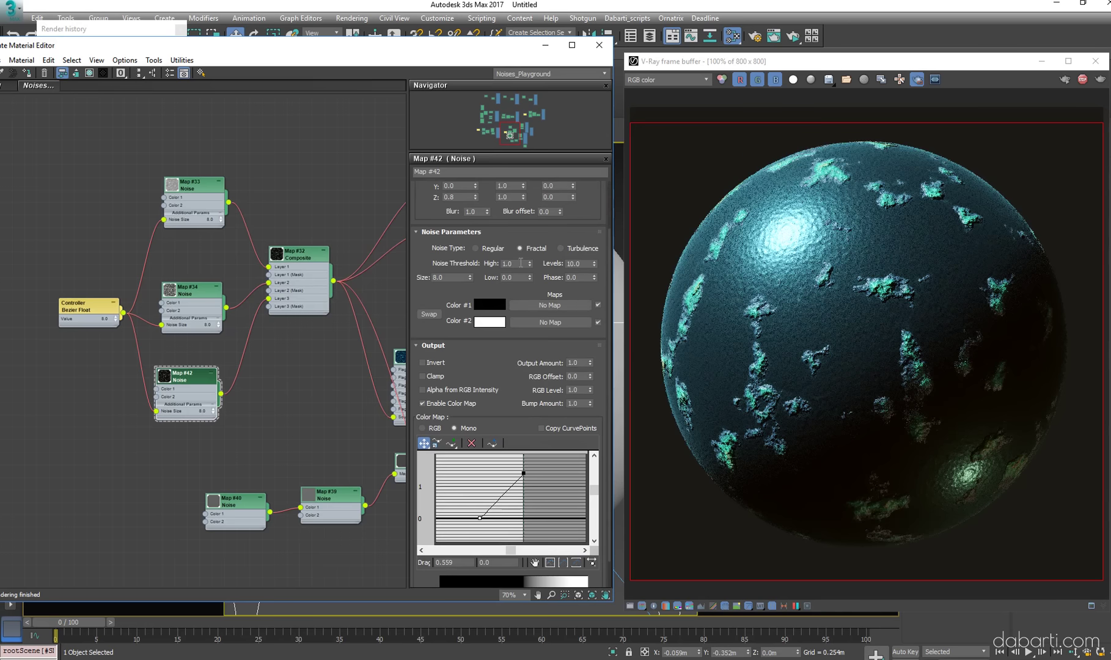
{"action": "left_click", "coordinate": [561, 248]}
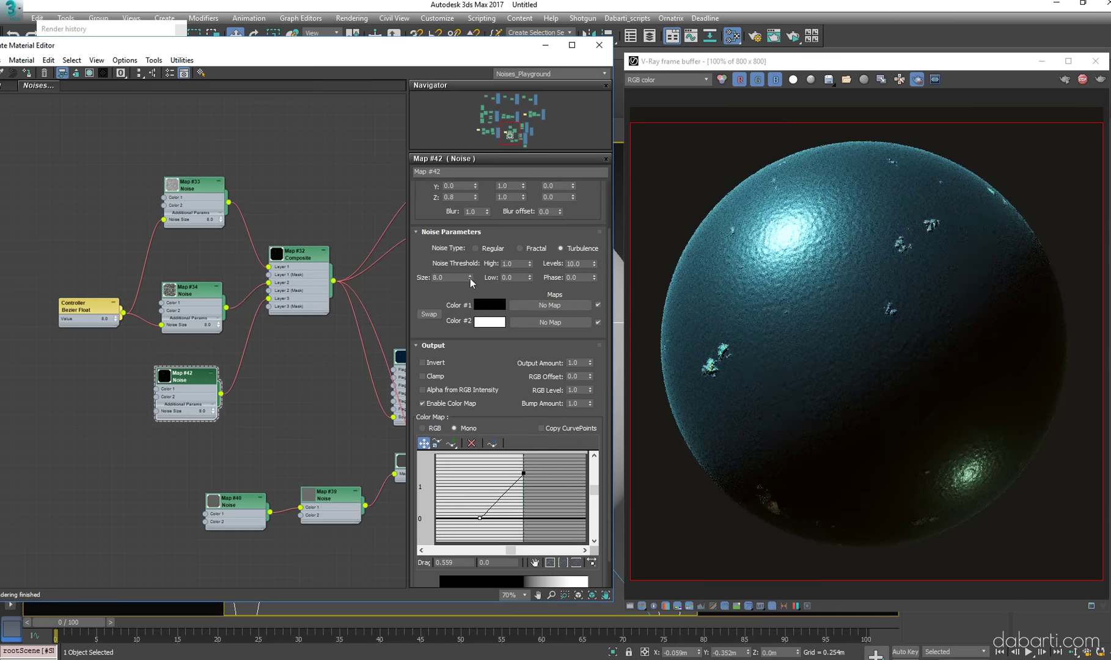
{"action": "left_click_drag", "start_coordinate": [470, 278], "coordinate": [470, 287]}
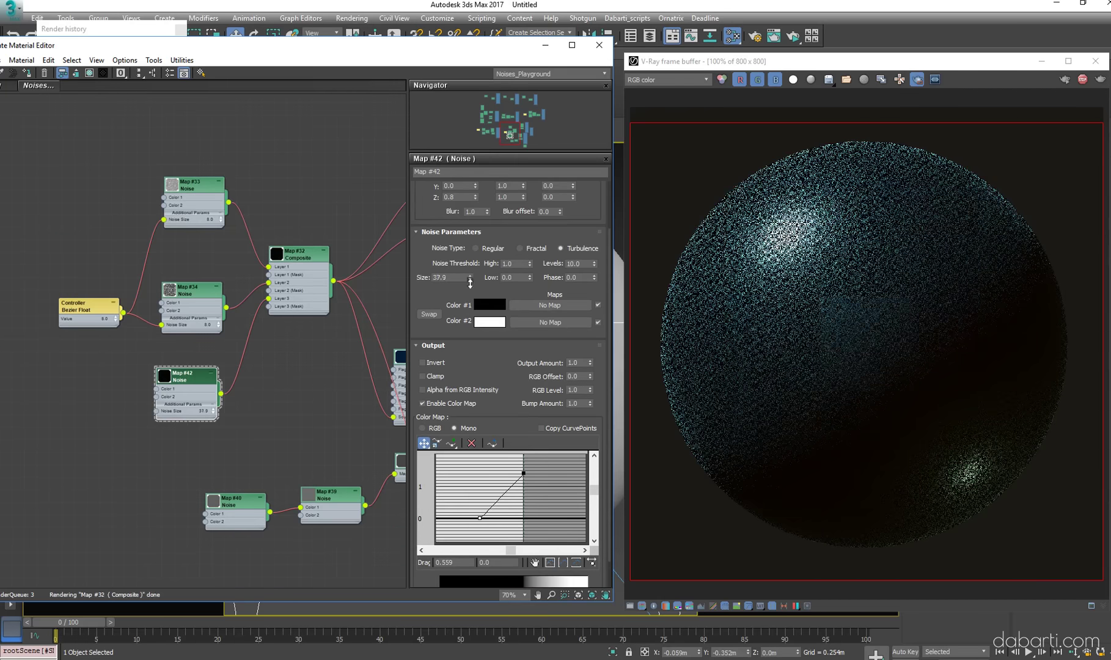
{"action": "left_click_drag", "start_coordinate": [536, 511], "coordinate": [491, 510]}
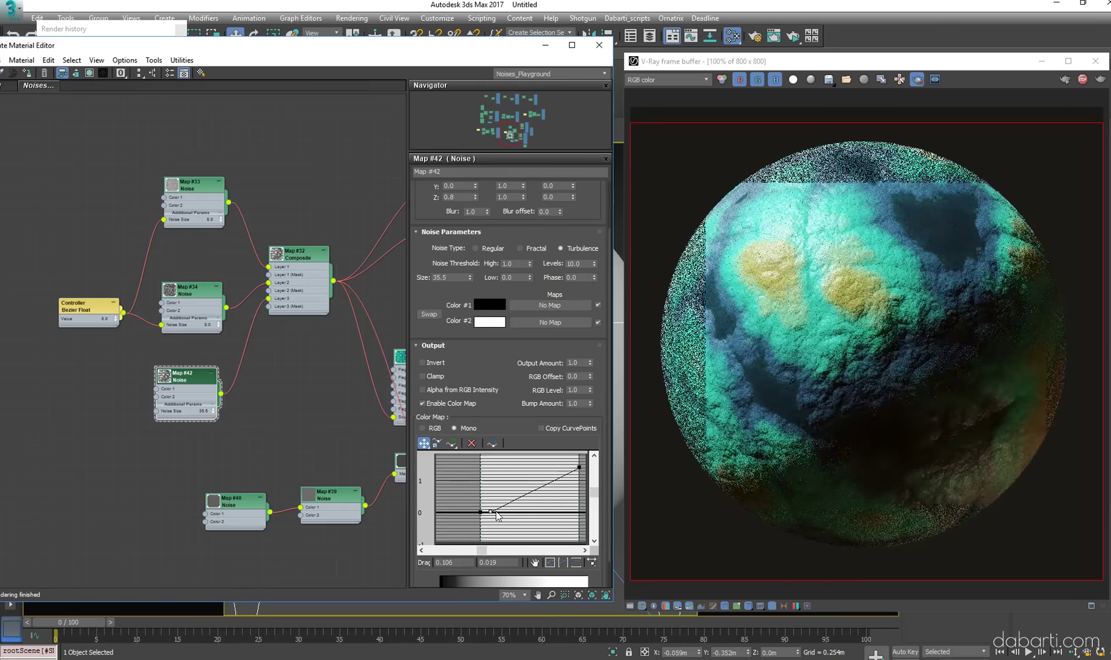
Return Composite Map #32's Layer 3 blending to Addition
{"action": "middle_click_drag", "start_coordinate": [229, 371], "coordinate": [206, 364]}
{"action": "double_click", "coordinate": [275, 246]}
{"action": "left_click", "coordinate": [495, 238]}
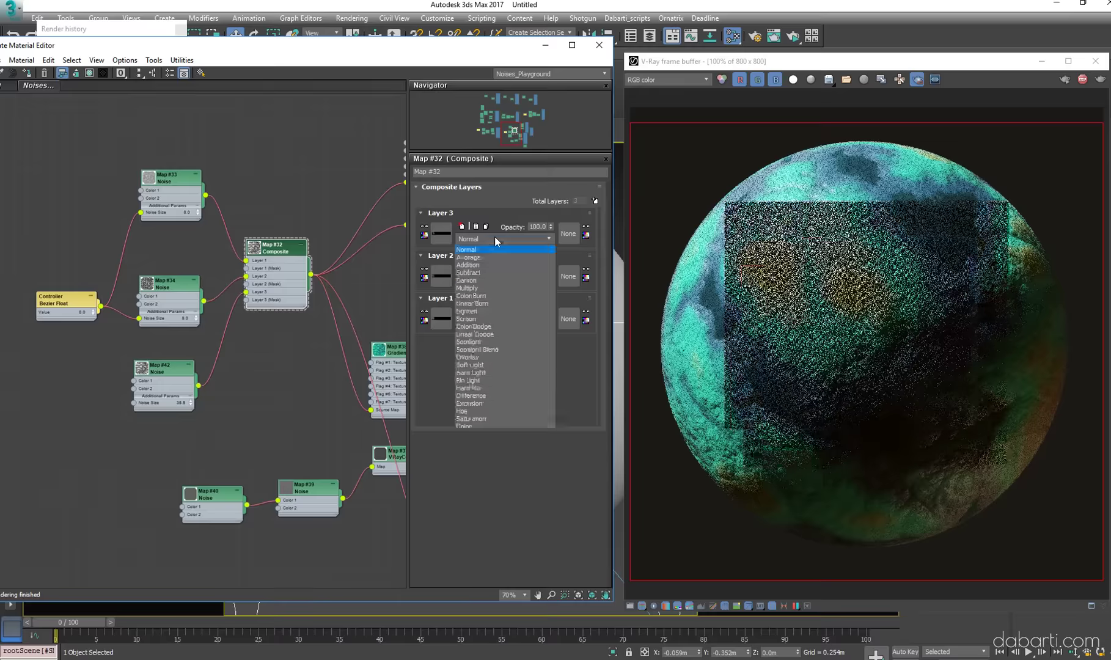
{"action": "left_click", "coordinate": [487, 269]}
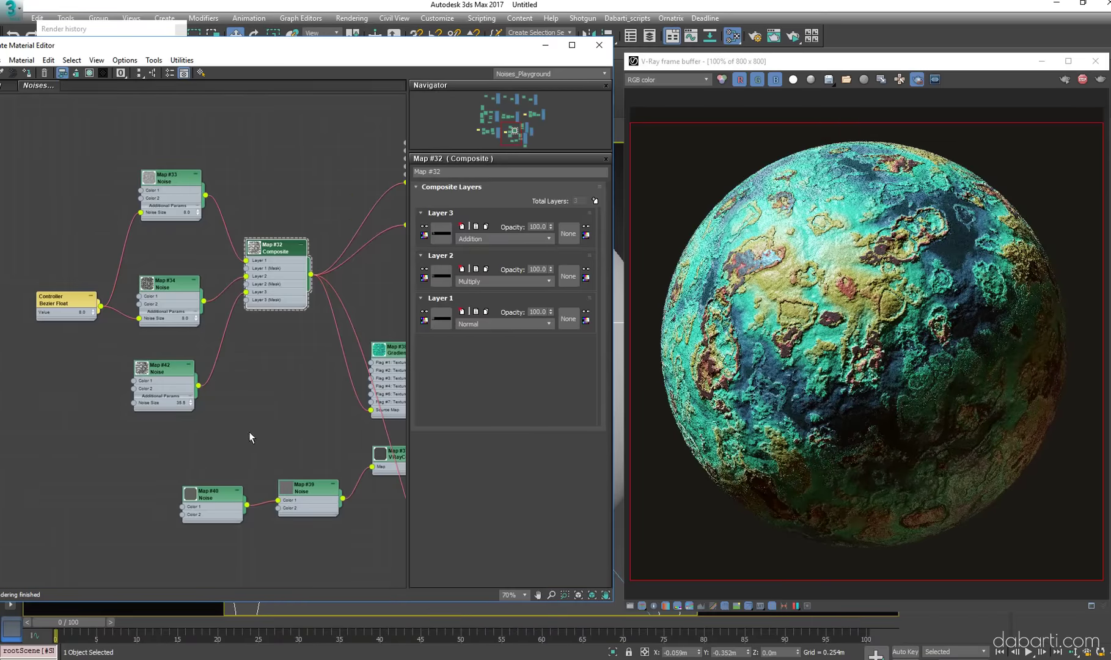
Make Map #42's lower curve point Bezier-Smooth and set the controller value to 15
{"action": "double_click", "coordinate": [162, 368]}
{"action": "scroll", "coordinate": [508, 367], "scroll_direction": "down", "scroll_amount": 5}
{"action": "right_click", "coordinate": [491, 505]}
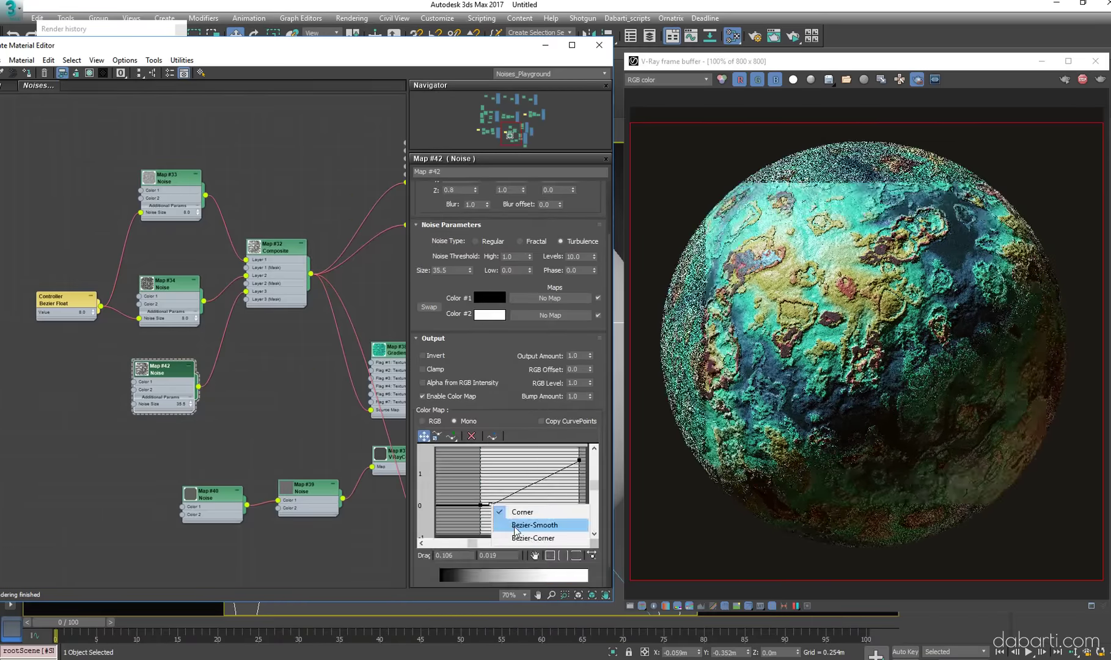
{"action": "left_click", "coordinate": [515, 525]}
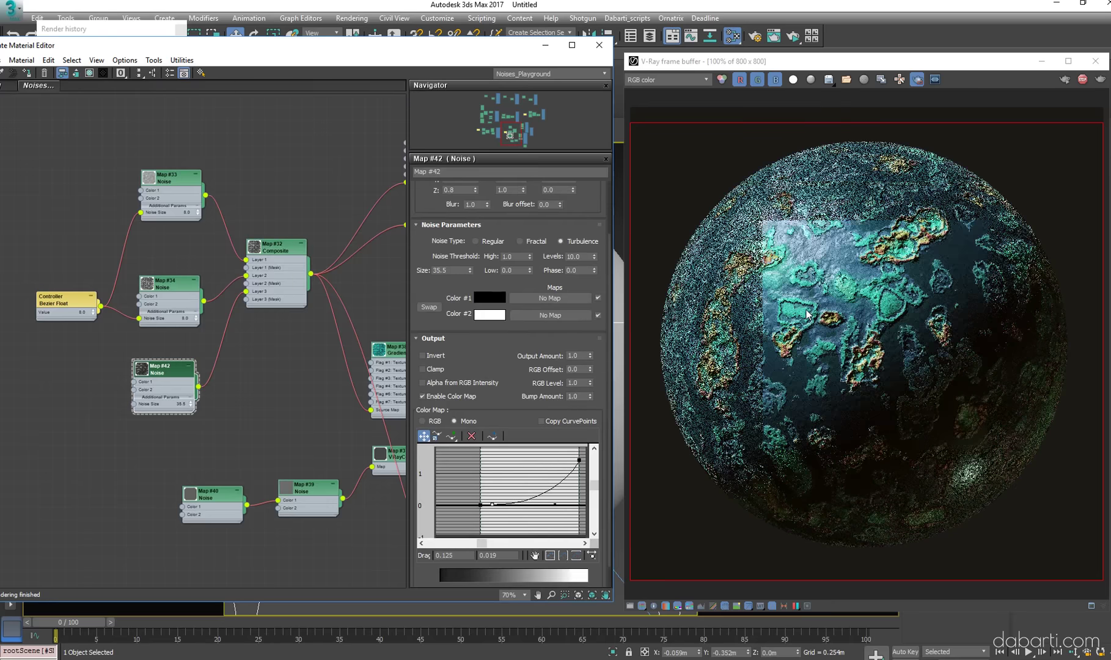
{"action": "type", "text": "15"}
{"action": "key", "text": "Return"}
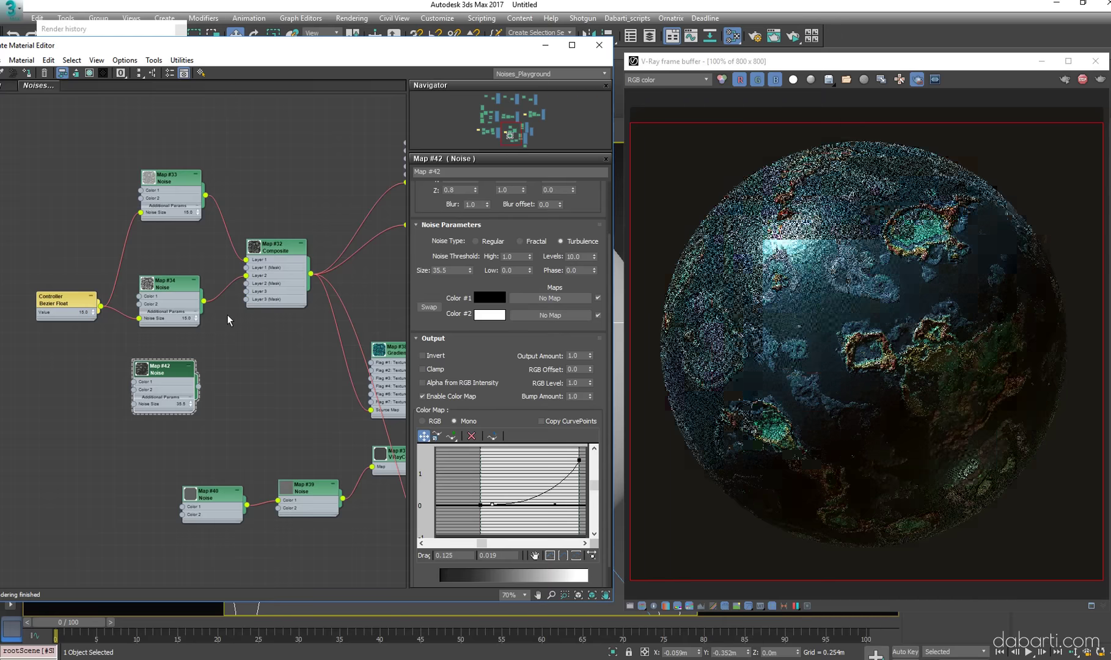
Set Map #42's noise size to 10.0, after briefly trying 5.0
{"action": "double_click", "coordinate": [451, 270]}
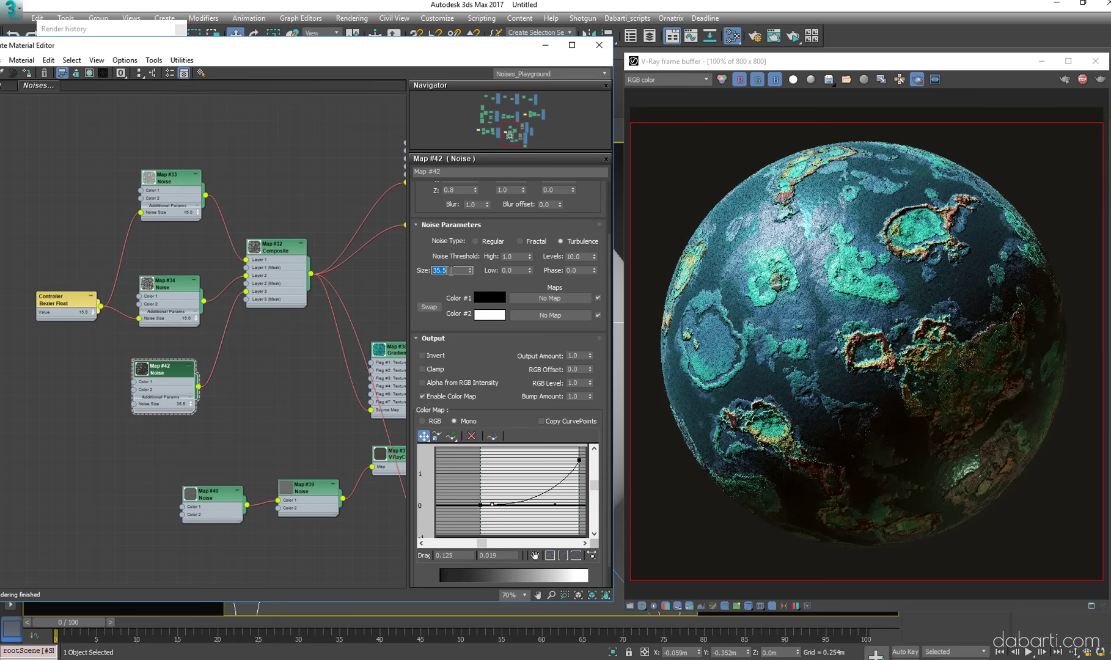
{"action": "type", "text": "5"}
{"action": "key", "text": "Return"}
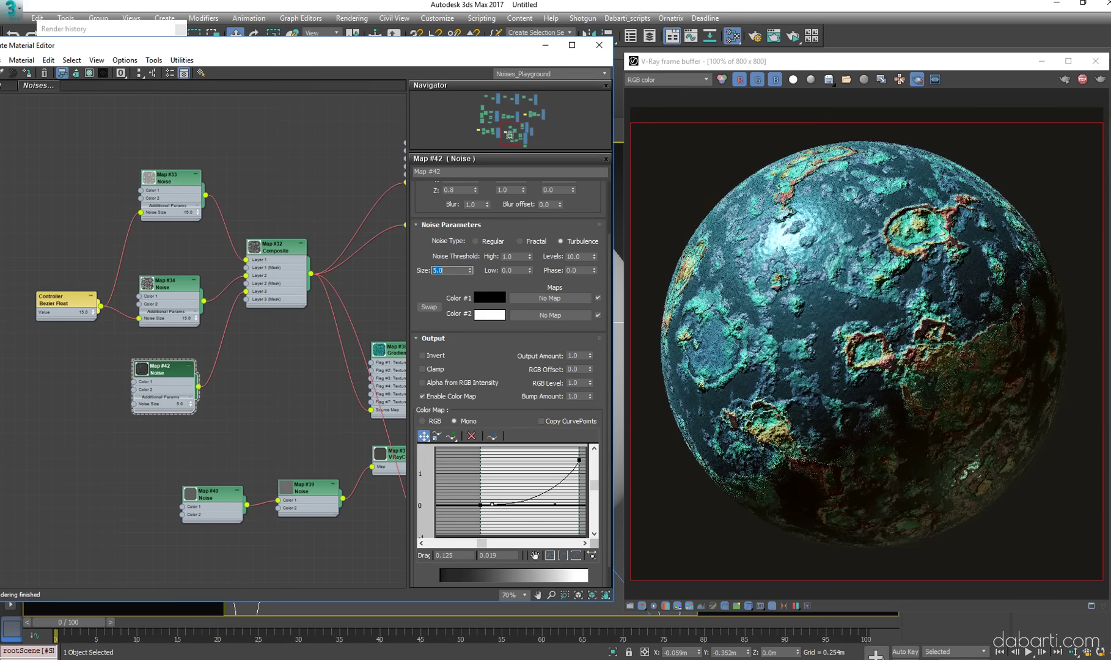
{"action": "type", "text": "10"}
{"action": "key", "text": "Return"}
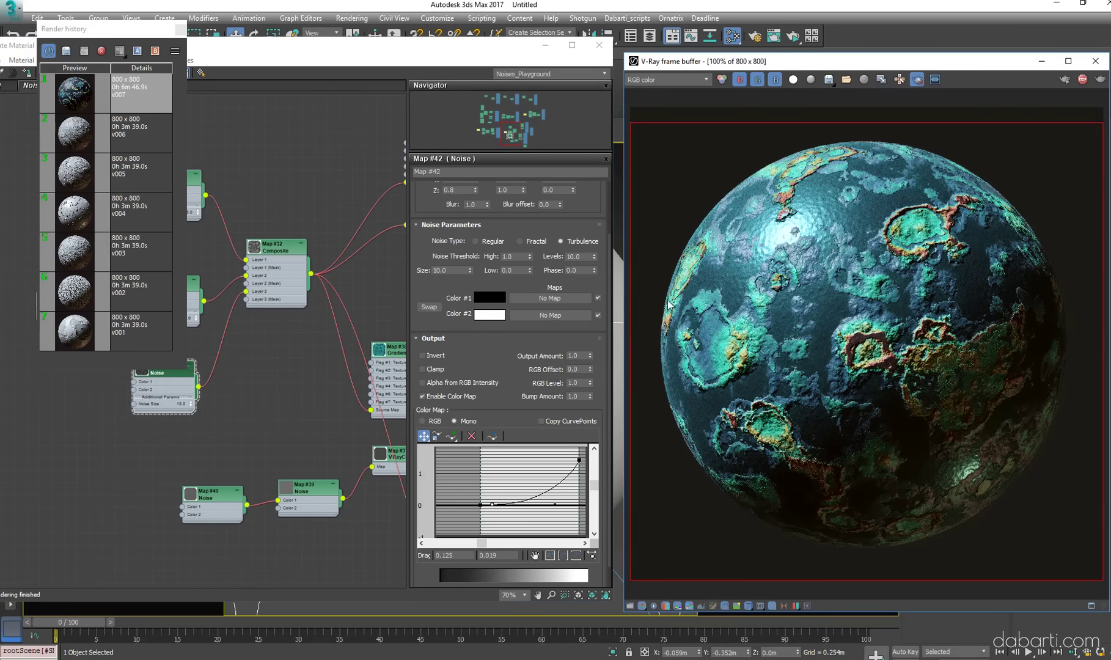
Navigate the Slate node graph to the planet's VRayBlend Material #32 and open its settings
{"action": "left_click", "coordinate": [272, 375]}
{"action": "left_click", "coordinate": [272, 248]}
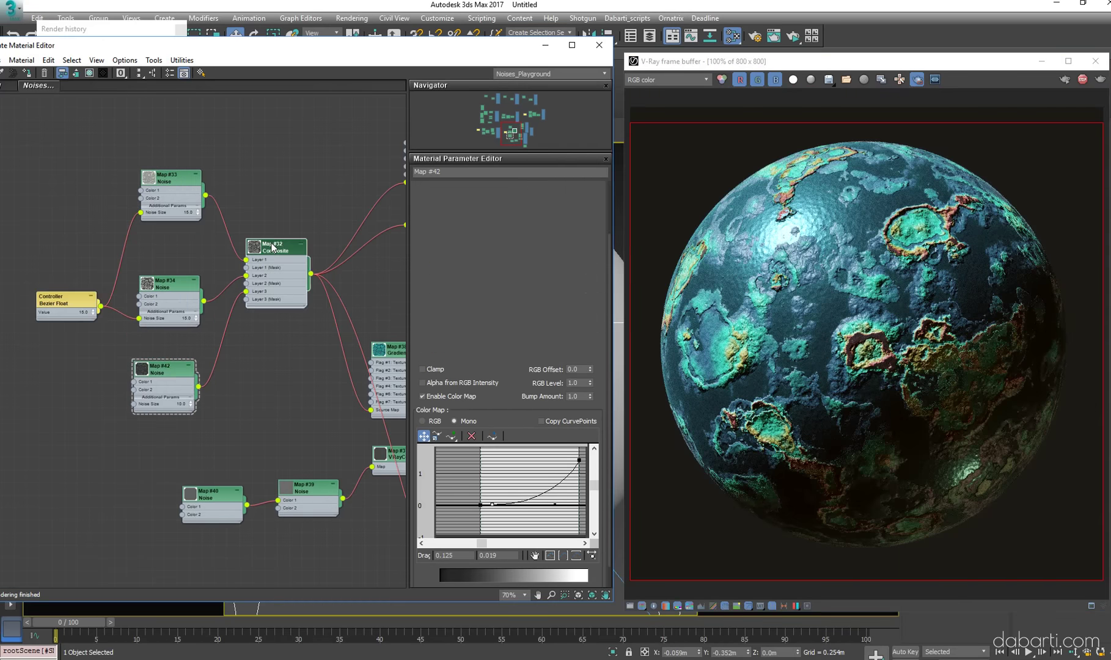
{"action": "middle_click_drag", "start_coordinate": [294, 351], "coordinate": [196, 374]}
{"action": "scroll", "coordinate": [198, 370], "scroll_direction": "down", "scroll_amount": 6}
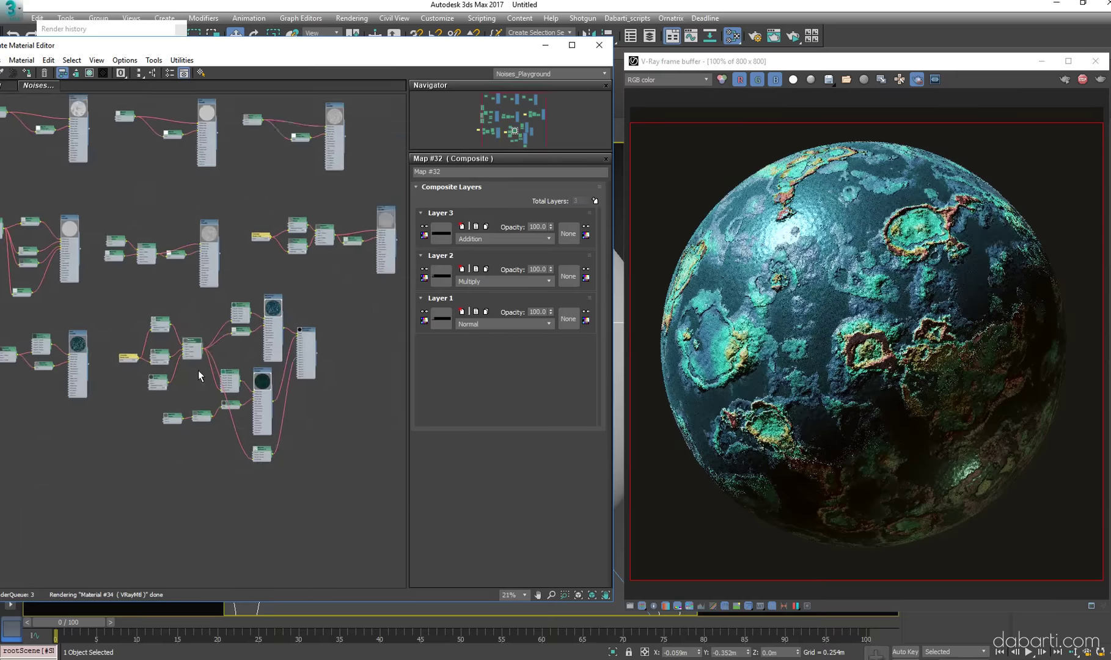
{"action": "mouse_move", "coordinate": [351, 338]}
{"action": "middle_mouse_down"}
{"action": "mouse_move", "coordinate": [300, 338]}
{"action": "mouse_move", "coordinate": [313, 342]}
{"action": "middle_mouse_up"}
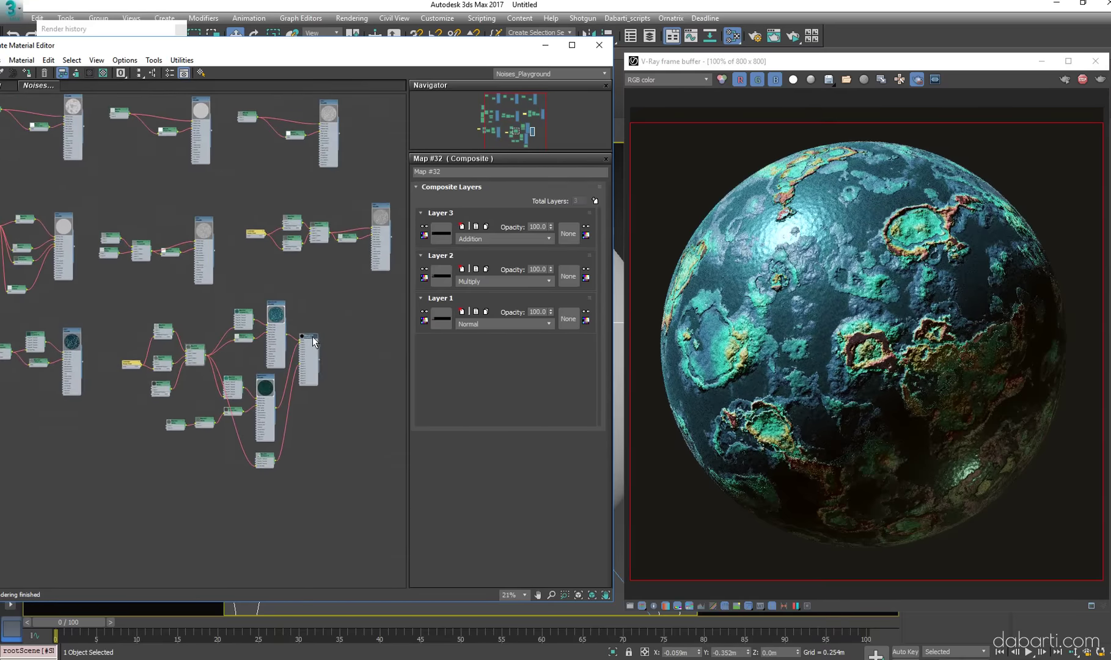
{"action": "scroll", "coordinate": [277, 338], "scroll_direction": "up", "scroll_amount": 2}
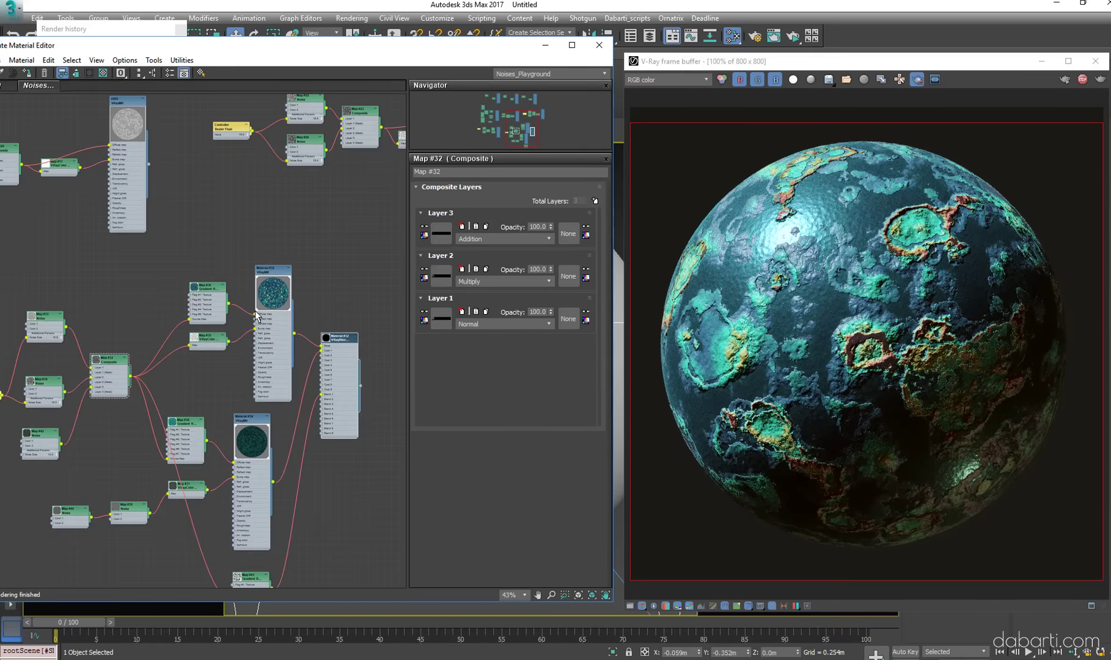
{"action": "middle_click_drag", "start_coordinate": [257, 316], "coordinate": [249, 256]}
{"action": "double_click", "coordinate": [339, 283]}
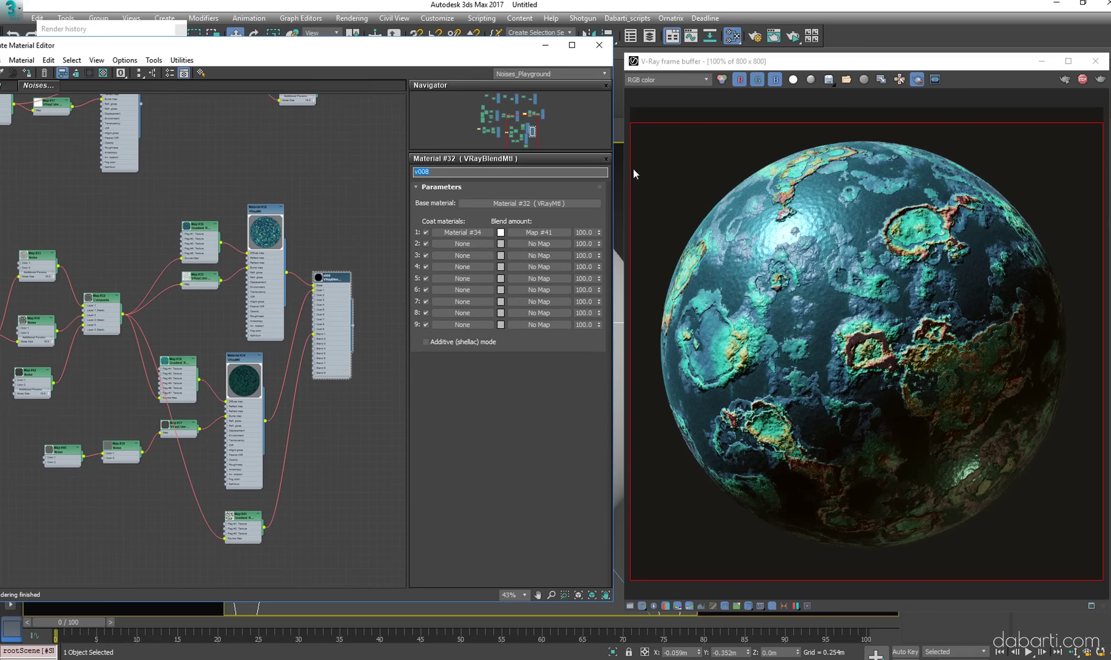
Draw and redraw render regions on the planet in the V-Ray frame buffer, ending with a small one
{"action": "left_click_drag", "start_coordinate": [842, 390], "coordinate": [909, 475]}
{"action": "scroll", "coordinate": [876, 453], "scroll_direction": "up", "scroll_amount": 2}
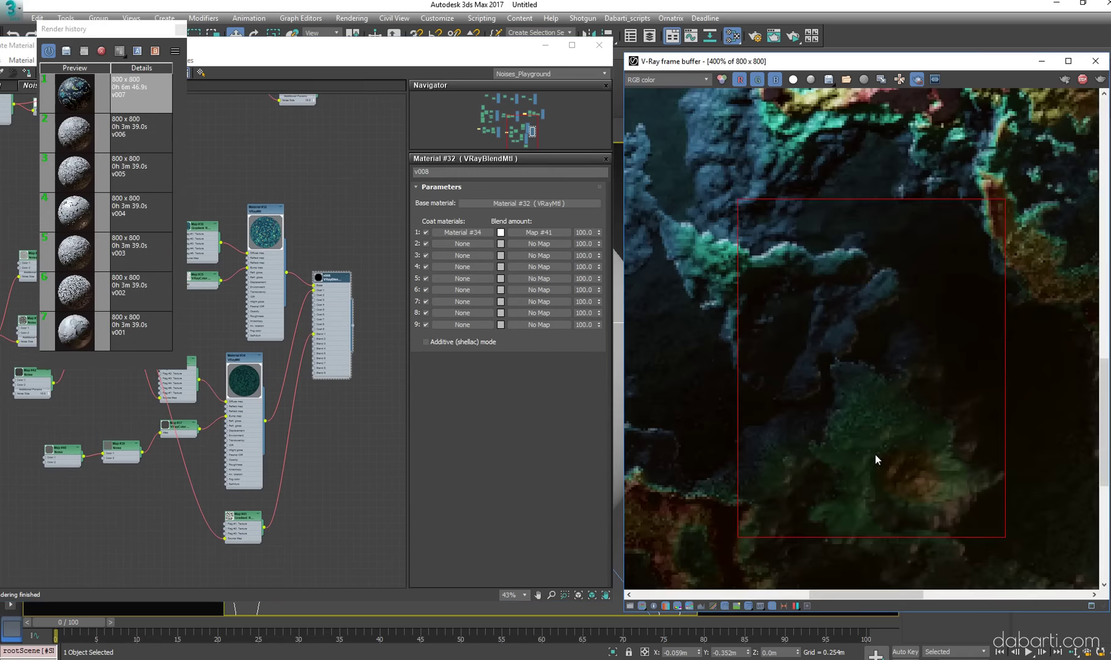
{"action": "scroll", "coordinate": [875, 453], "scroll_direction": "down", "scroll_amount": 2}
{"action": "left_click_drag", "start_coordinate": [749, 413], "coordinate": [854, 527]}
{"action": "scroll", "coordinate": [738, 503], "scroll_direction": "up", "scroll_amount": 2}
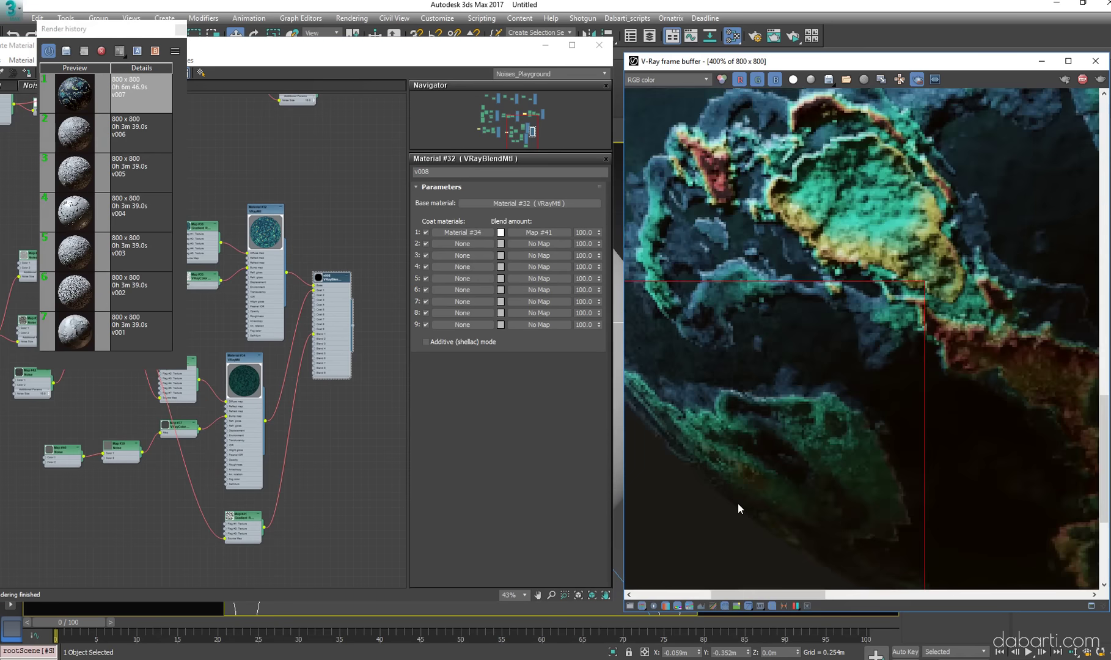
{"action": "scroll", "coordinate": [738, 502], "scroll_direction": "down", "scroll_amount": 1}
{"action": "scroll", "coordinate": [738, 503], "scroll_direction": "down", "scroll_amount": 1}
{"action": "left_click_drag", "start_coordinate": [949, 300], "coordinate": [1036, 384]}
{"action": "scroll", "coordinate": [1014, 363], "scroll_direction": "up", "scroll_amount": 2}
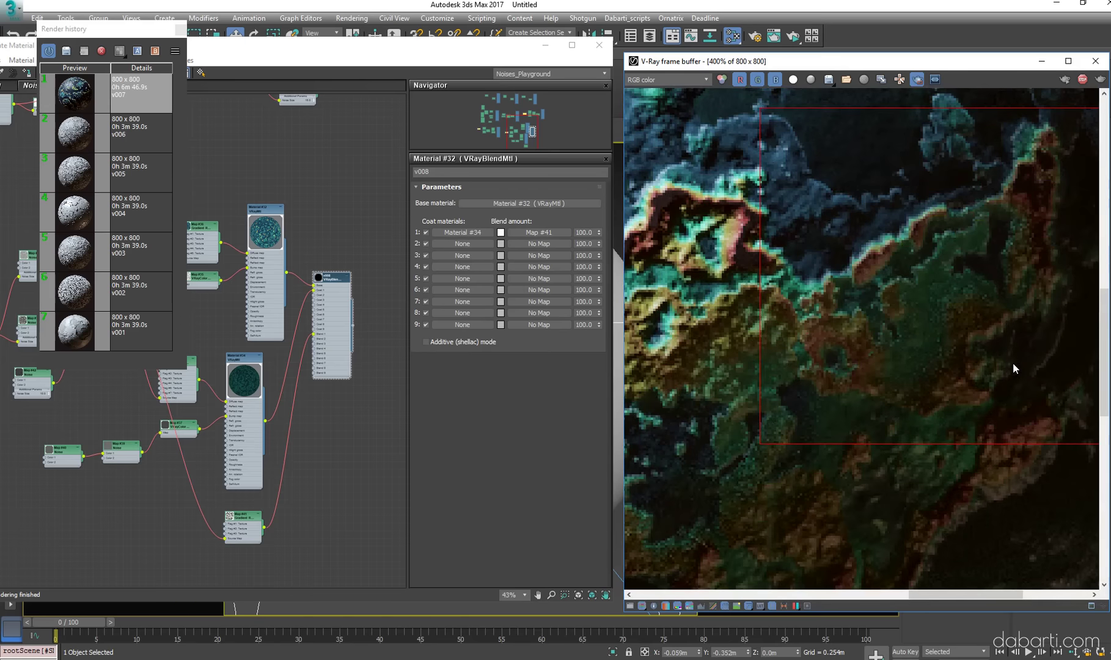
{"action": "scroll", "coordinate": [1013, 363], "scroll_direction": "down", "scroll_amount": 2}
{"action": "left_click_drag", "start_coordinate": [930, 183], "coordinate": [1046, 346]}
{"action": "left_click_drag", "start_coordinate": [852, 339], "coordinate": [919, 424]}
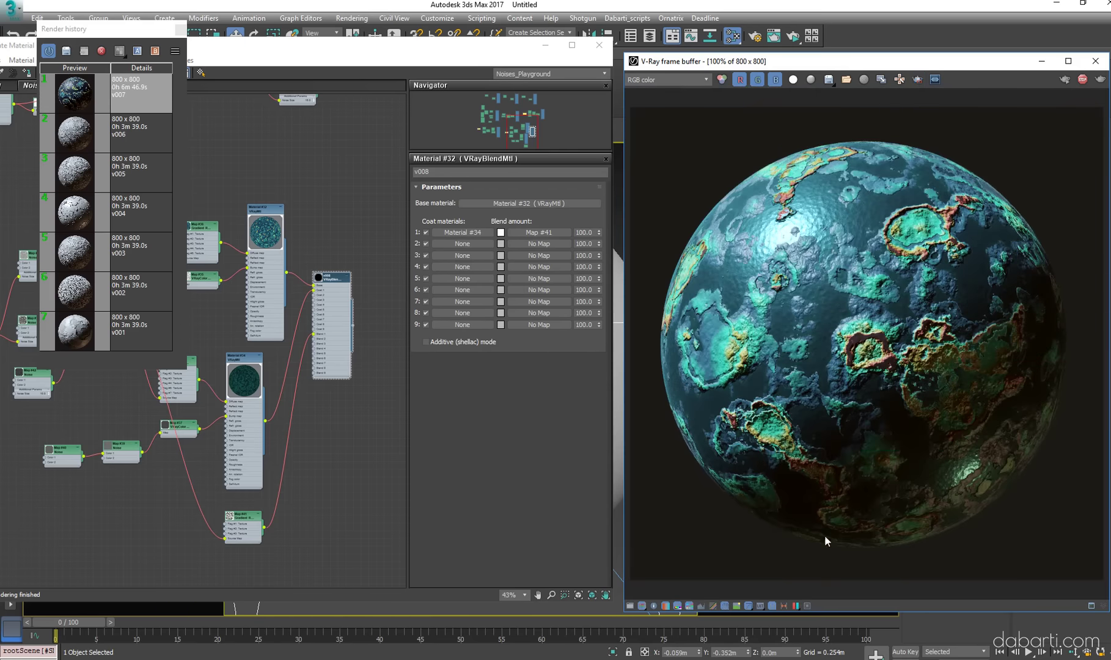
Save the current render to the render history with the note v008
{"action": "left_click", "coordinate": [765, 608]}
{"action": "right_click", "coordinate": [133, 98]}
{"action": "left_click", "coordinate": [183, 105]}
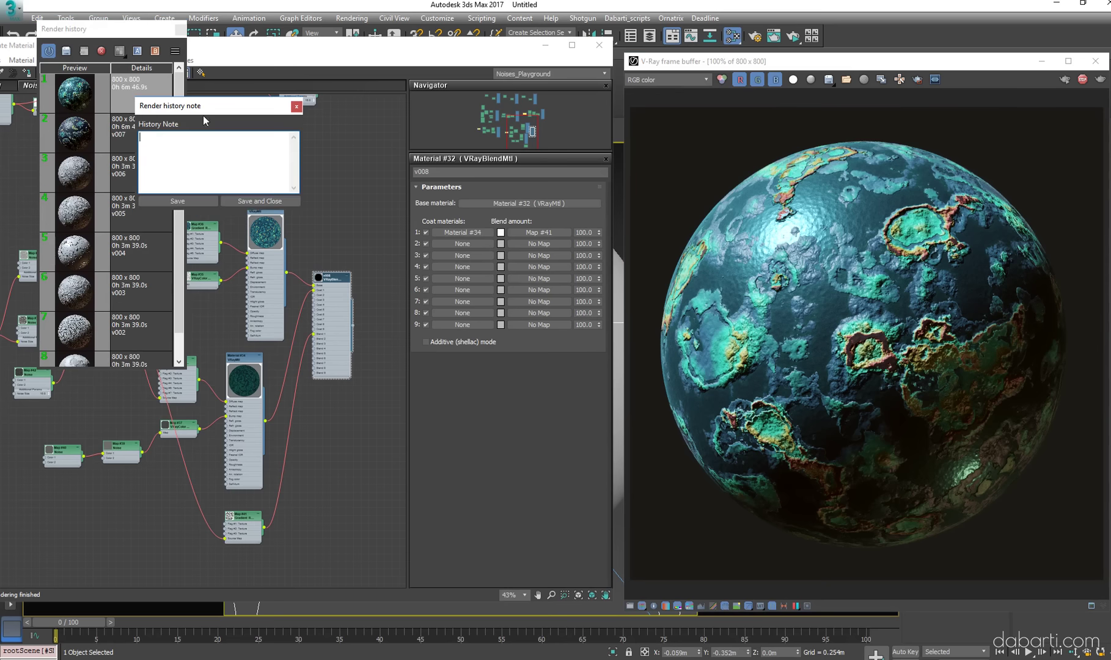
{"action": "type", "text": "v008"}
{"action": "left_click", "coordinate": [272, 202]}
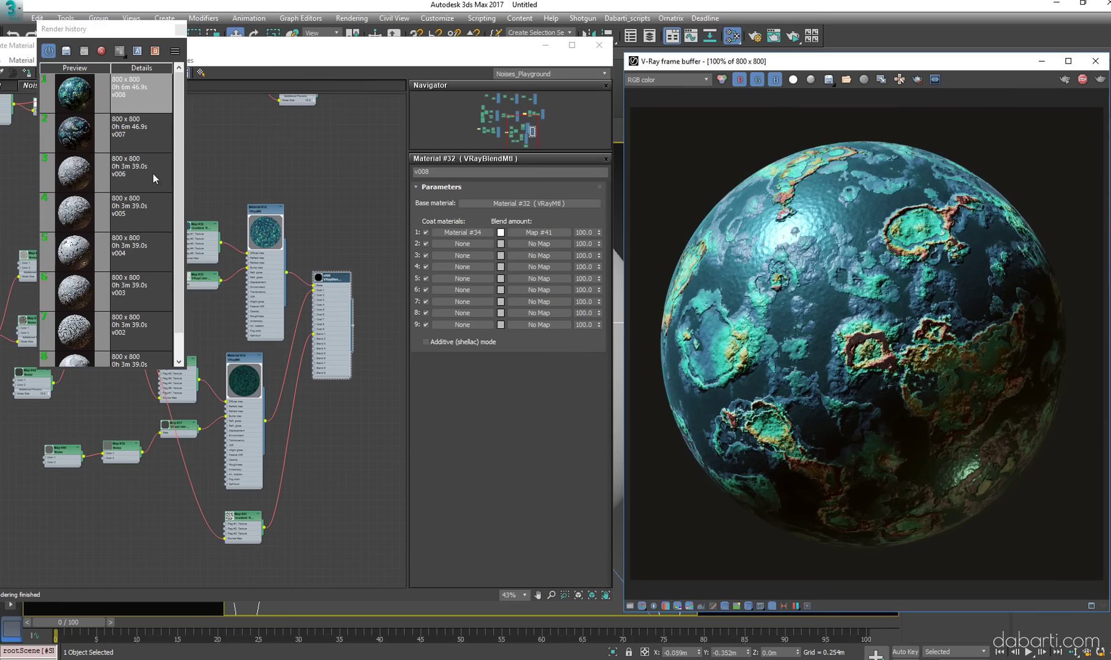
Compare the v007 and v006 renders in history, then redisplay the teal v008 render
{"action": "double_click", "coordinate": [85, 155]}
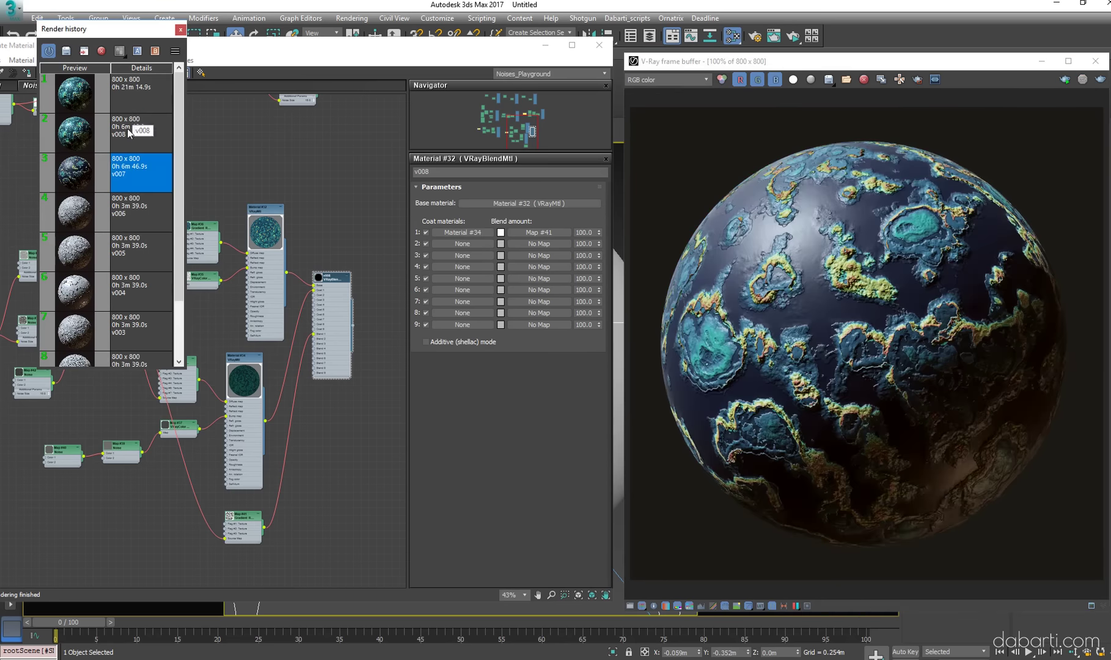
{"action": "left_click", "coordinate": [140, 87]}
{"action": "left_click", "coordinate": [101, 51]}
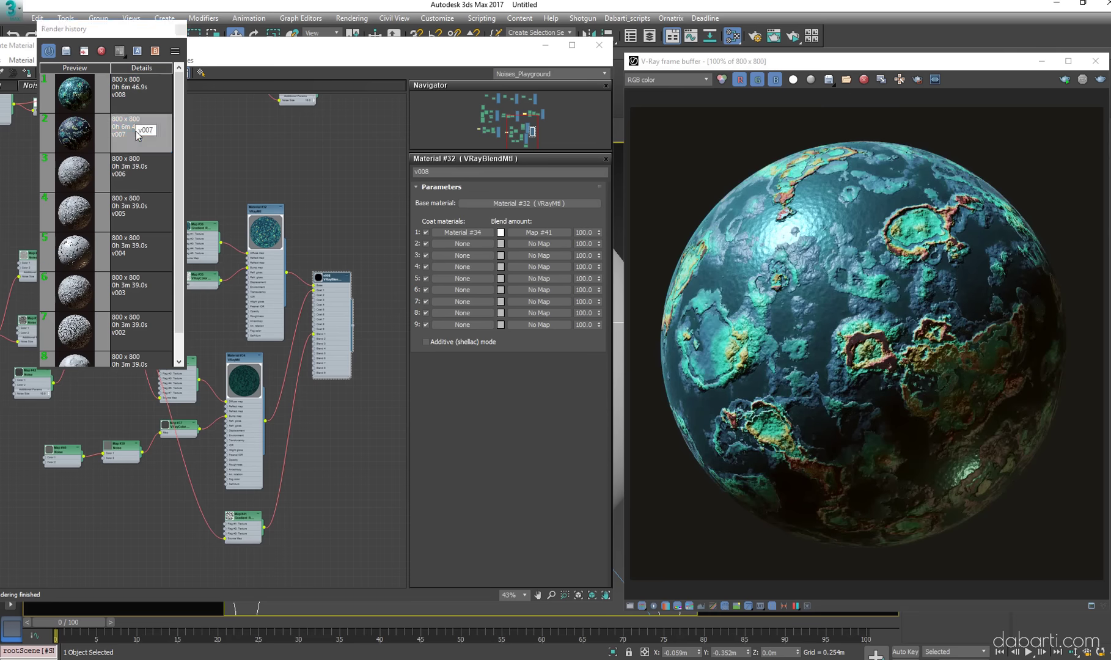
{"action": "left_click", "coordinate": [132, 104]}
{"action": "left_click", "coordinate": [96, 171]}
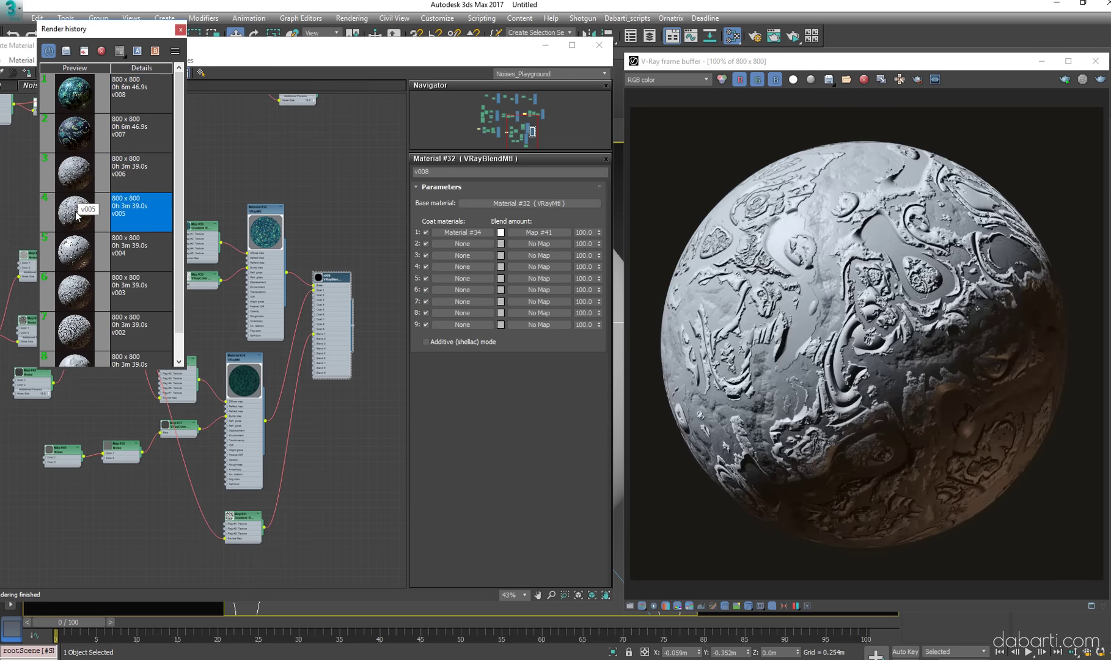
{"action": "left_click", "coordinate": [144, 132]}
{"action": "left_click", "coordinate": [147, 174]}
{"action": "left_click", "coordinate": [141, 98]}
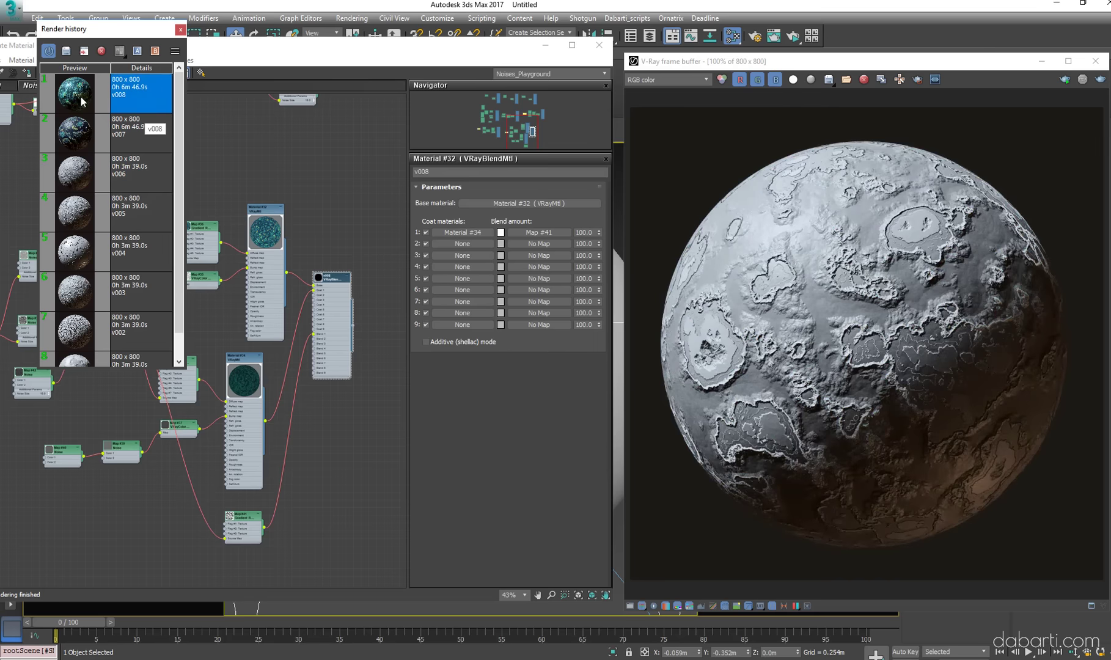
{"action": "left_click", "coordinate": [218, 367]}
{"action": "scroll", "coordinate": [190, 320], "scroll_direction": "down", "scroll_amount": 4}
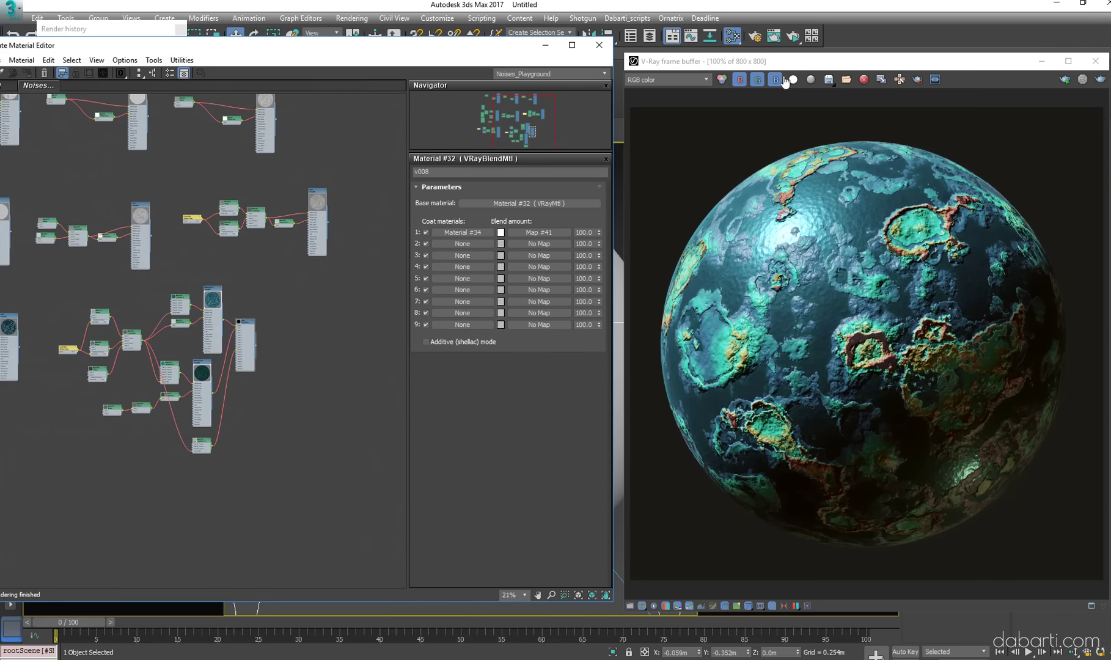
Start a fresh render of the teal planet
{"action": "key", "text": "8"}
{"action": "key", "text": "shift+q"}
{"action": "left_click", "coordinate": [278, 393]}
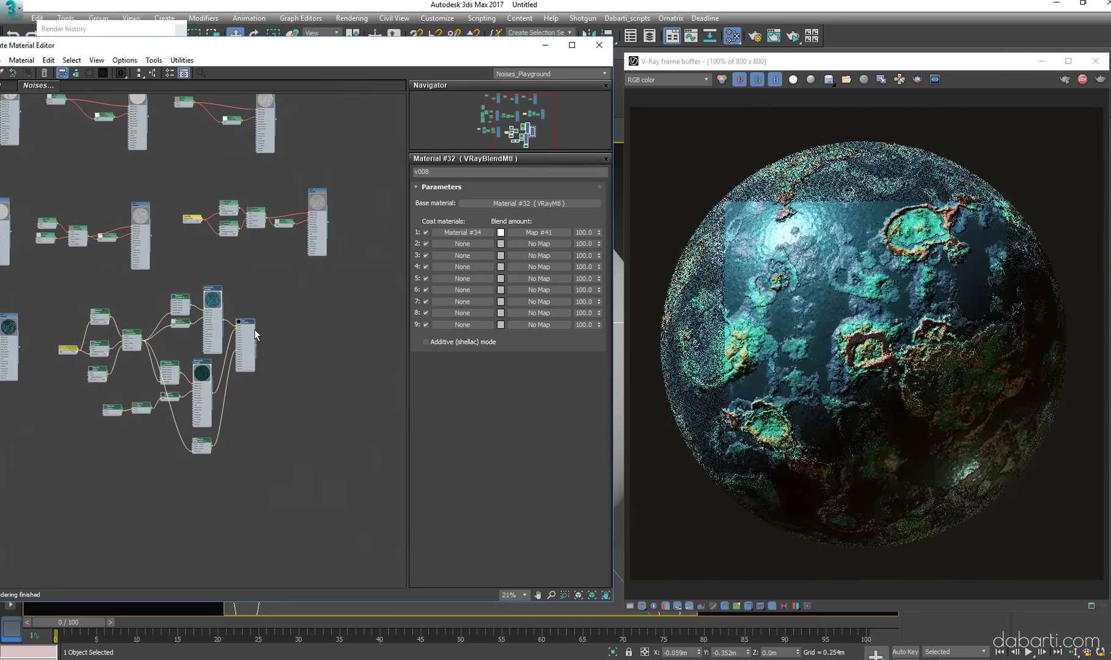
{"action": "key", "text": "ctrl+v"}
Frame the continent noise nodes in the Slate view, selecting Map #45
{"action": "scroll", "coordinate": [279, 416], "scroll_direction": "up", "scroll_amount": 3}
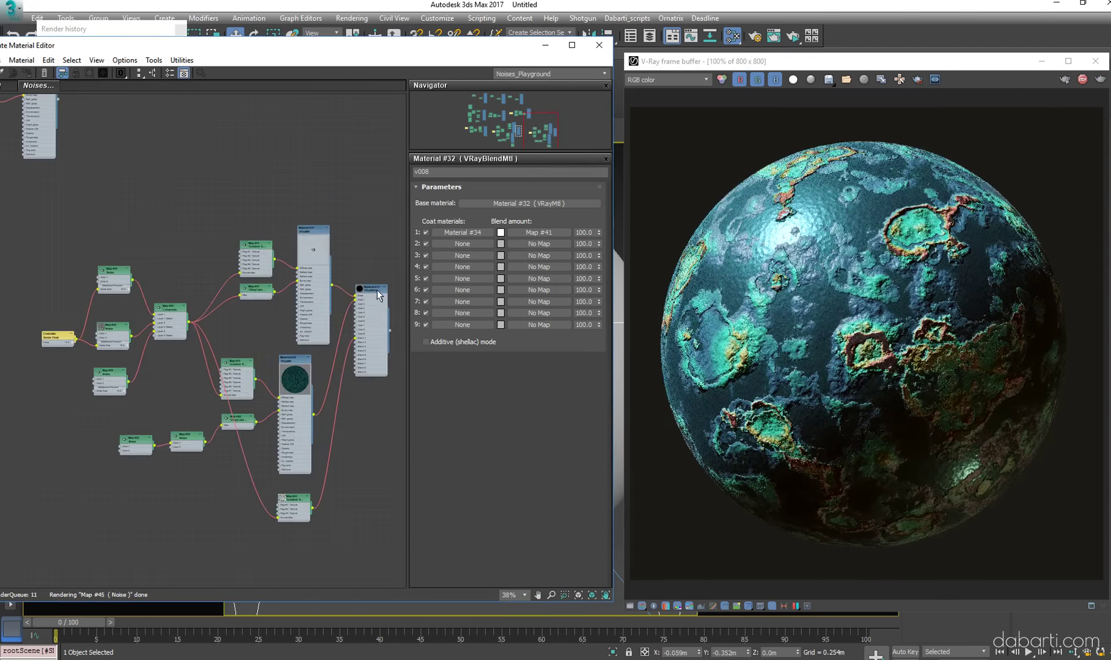
{"action": "middle_click_drag", "start_coordinate": [111, 387], "coordinate": [130, 382]}
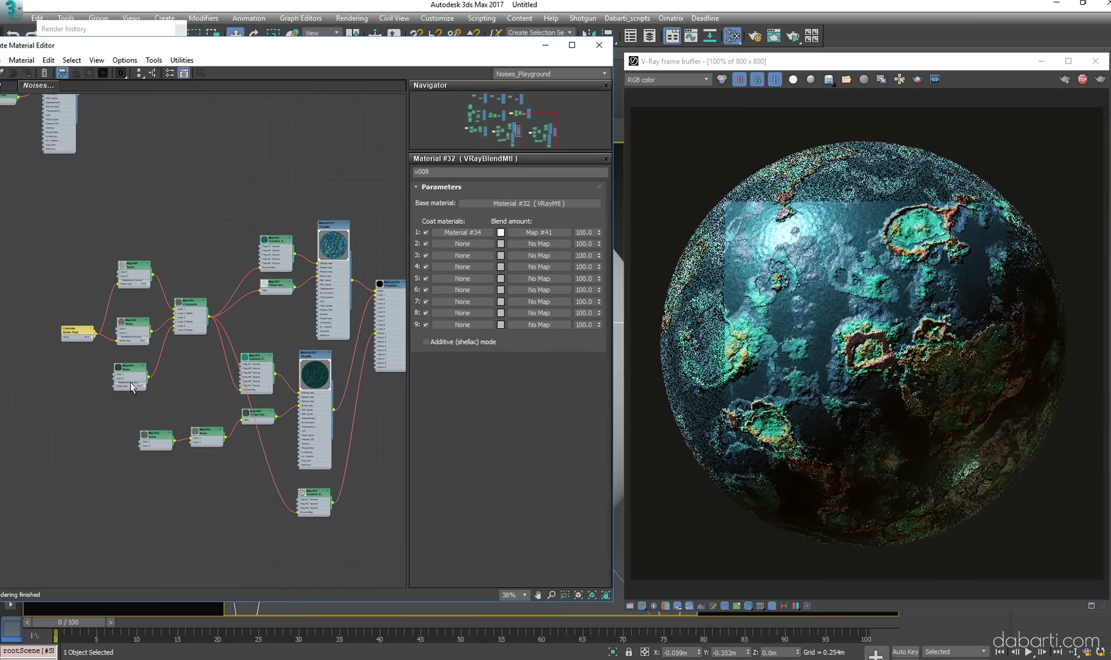
{"action": "left_click", "coordinate": [133, 376]}
{"action": "scroll", "coordinate": [194, 360], "scroll_direction": "up", "scroll_amount": 1}
{"action": "scroll", "coordinate": [179, 246], "scroll_direction": "up", "scroll_amount": 1}
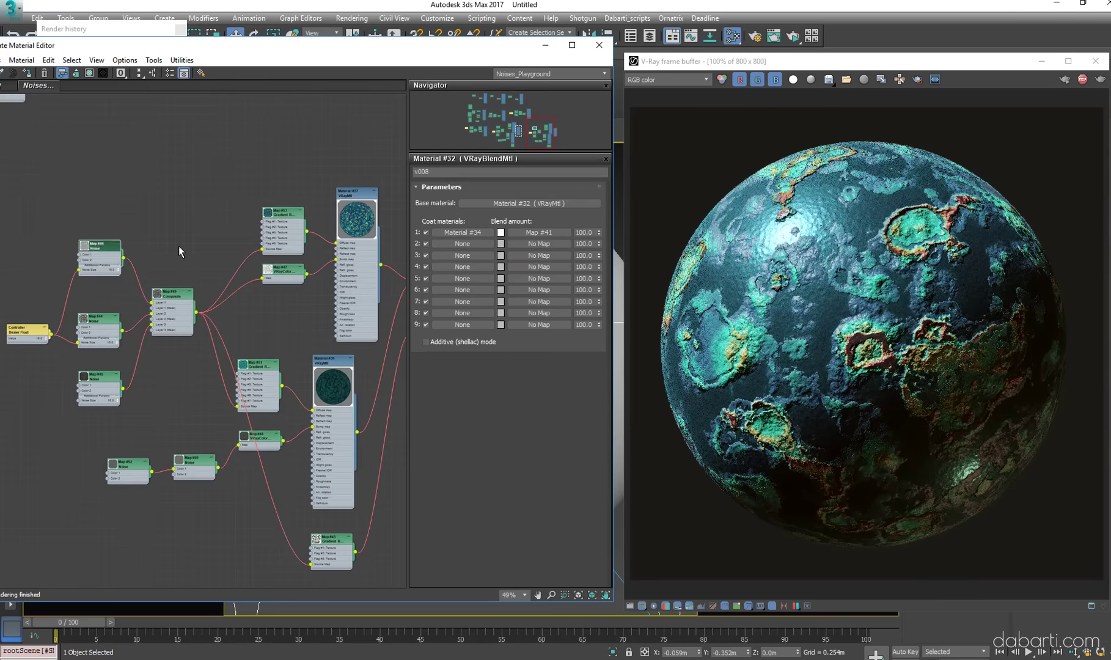
{"action": "scroll", "coordinate": [174, 297], "scroll_direction": "up", "scroll_amount": 1}
{"action": "scroll", "coordinate": [194, 355], "scroll_direction": "up", "scroll_amount": 1}
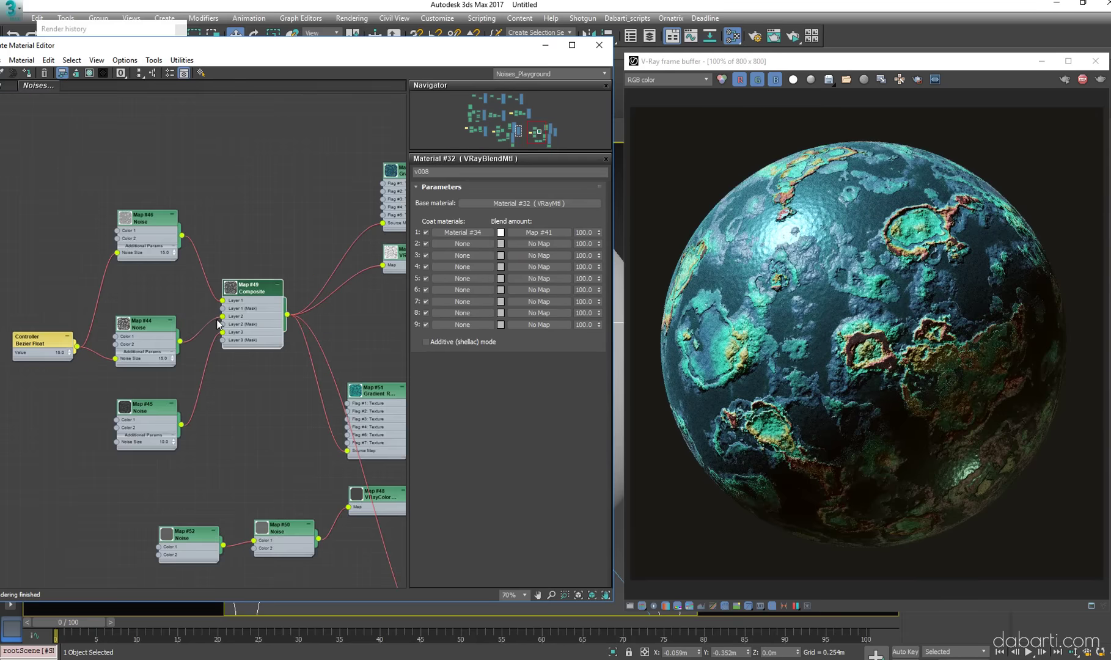
Raise Map #46's colour-map curve peak and lift its right end to turn the planet red
{"action": "double_click", "coordinate": [149, 220]}
{"action": "left_click", "coordinate": [454, 403]}
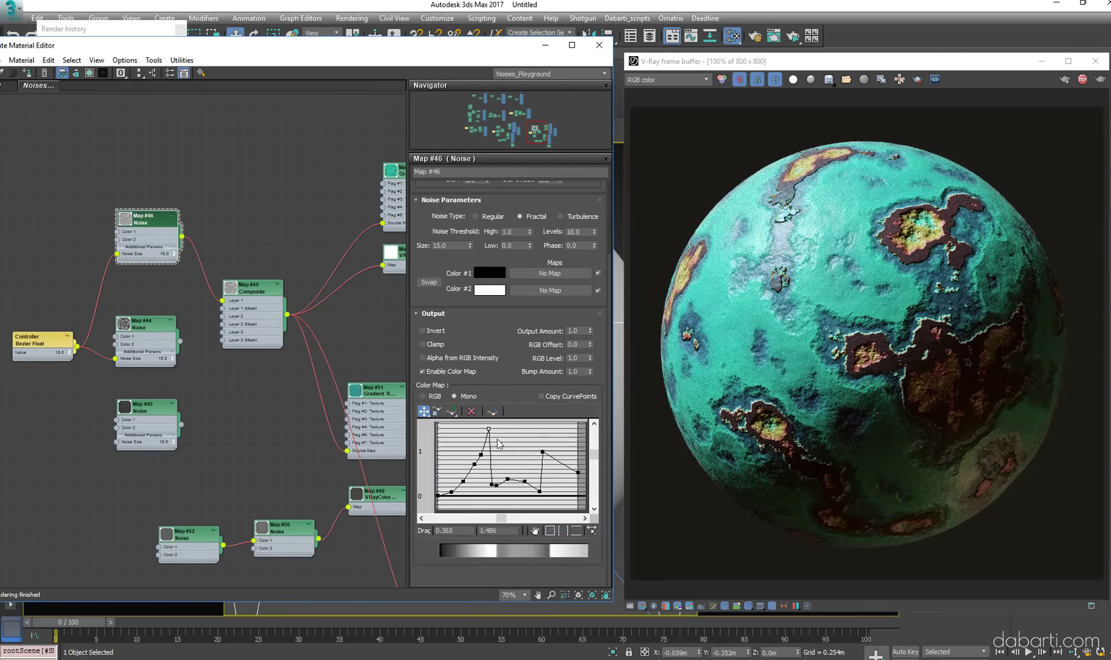
{"action": "left_click_drag", "start_coordinate": [492, 484], "coordinate": [492, 463]}
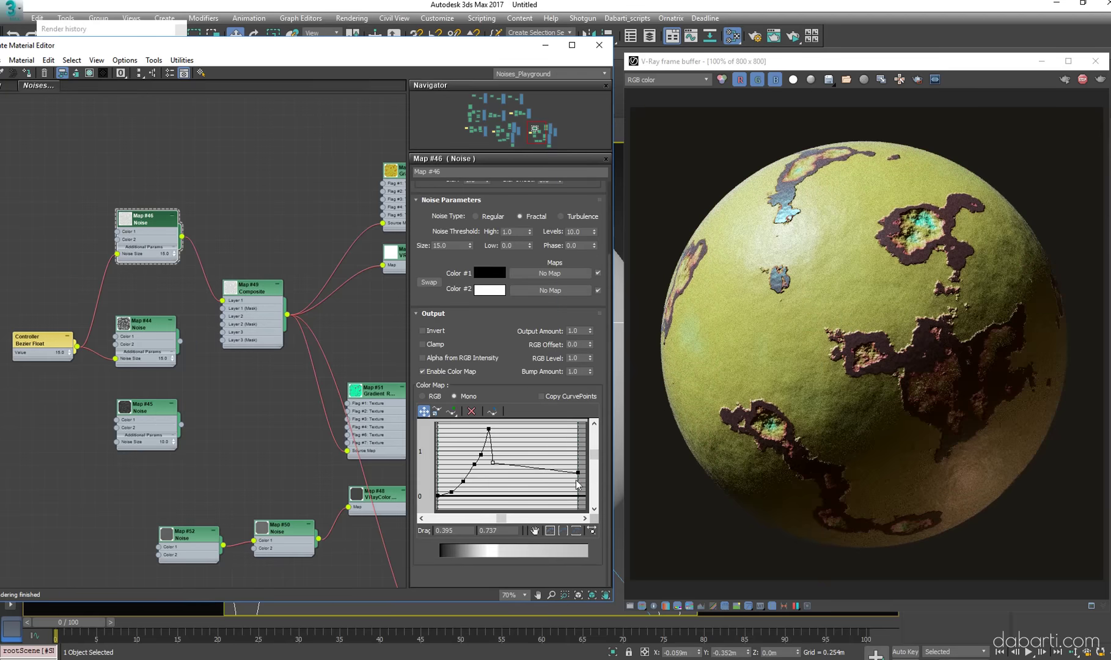
{"action": "mouse_move", "coordinate": [492, 461]}
{"action": "left_mouse_down"}
{"action": "mouse_move", "coordinate": [511, 445]}
{"action": "mouse_move", "coordinate": [498, 450]}
{"action": "left_mouse_up"}
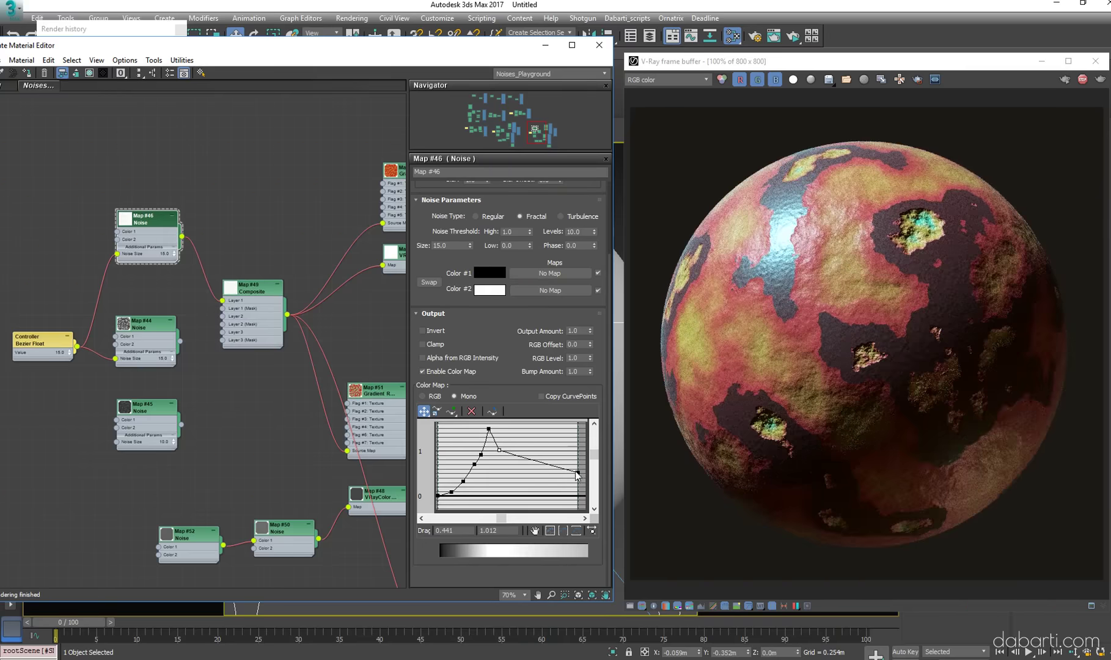
{"action": "left_click_drag", "start_coordinate": [577, 474], "coordinate": [576, 440]}
{"action": "left_click_drag", "start_coordinate": [497, 441], "coordinate": [497, 439]}
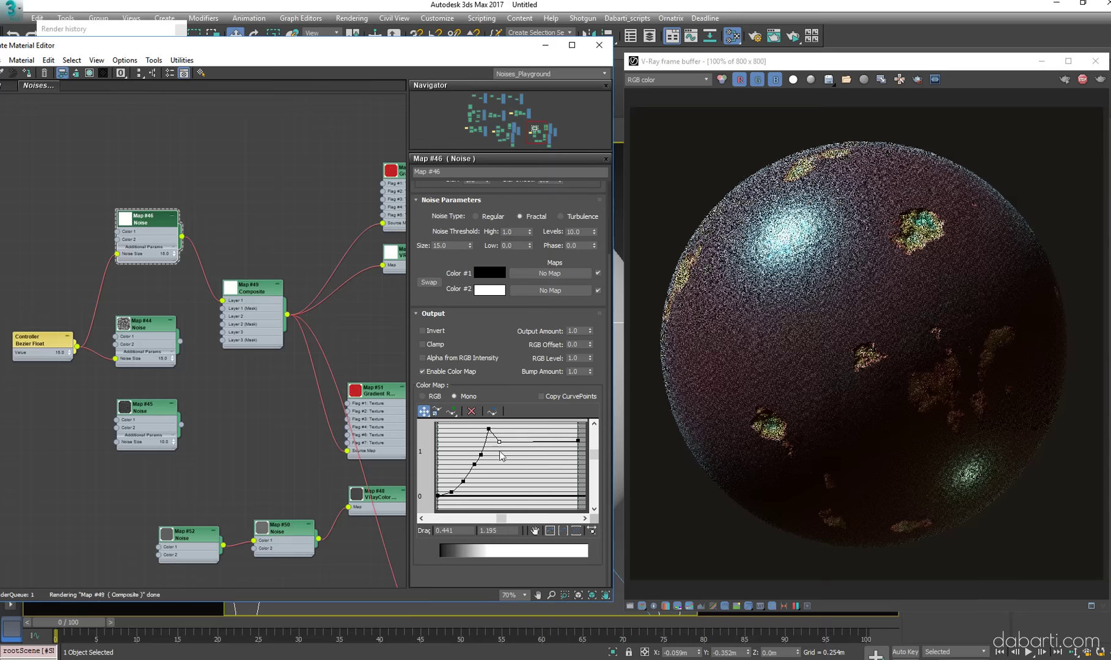
{"action": "scroll", "coordinate": [309, 426], "scroll_direction": "down", "scroll_amount": 3}
Inspect Material #35's blend settings, then move on to the Map #43 gradient ramp
{"action": "middle_click_drag", "start_coordinate": [310, 426], "coordinate": [270, 455]}
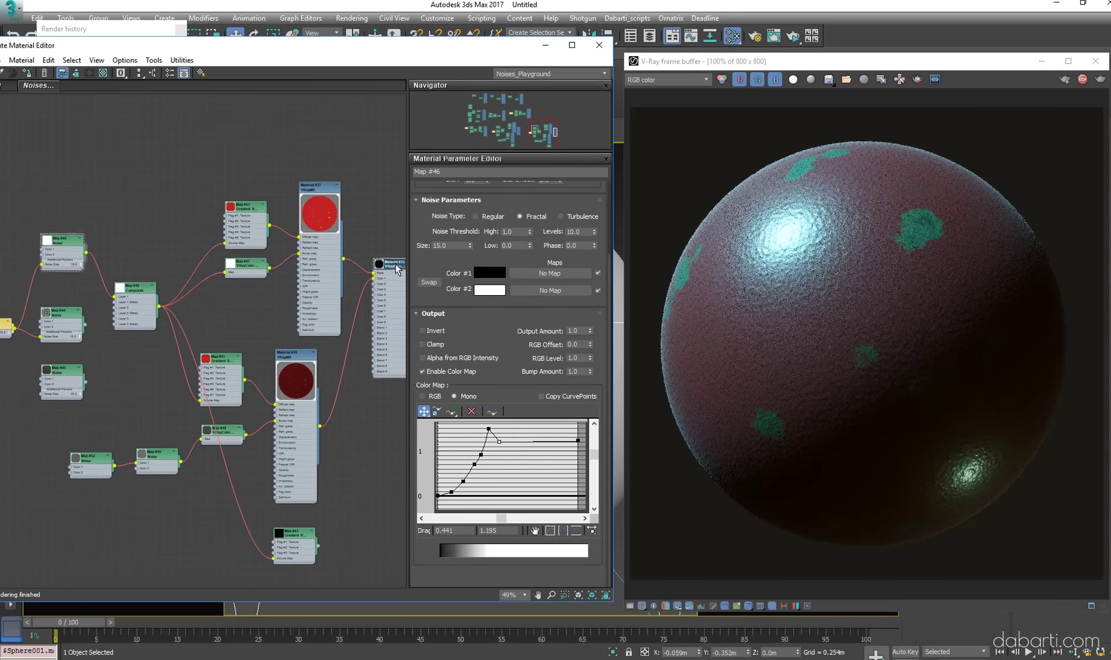
{"action": "double_click", "coordinate": [374, 332]}
{"action": "left_click", "coordinate": [500, 232]}
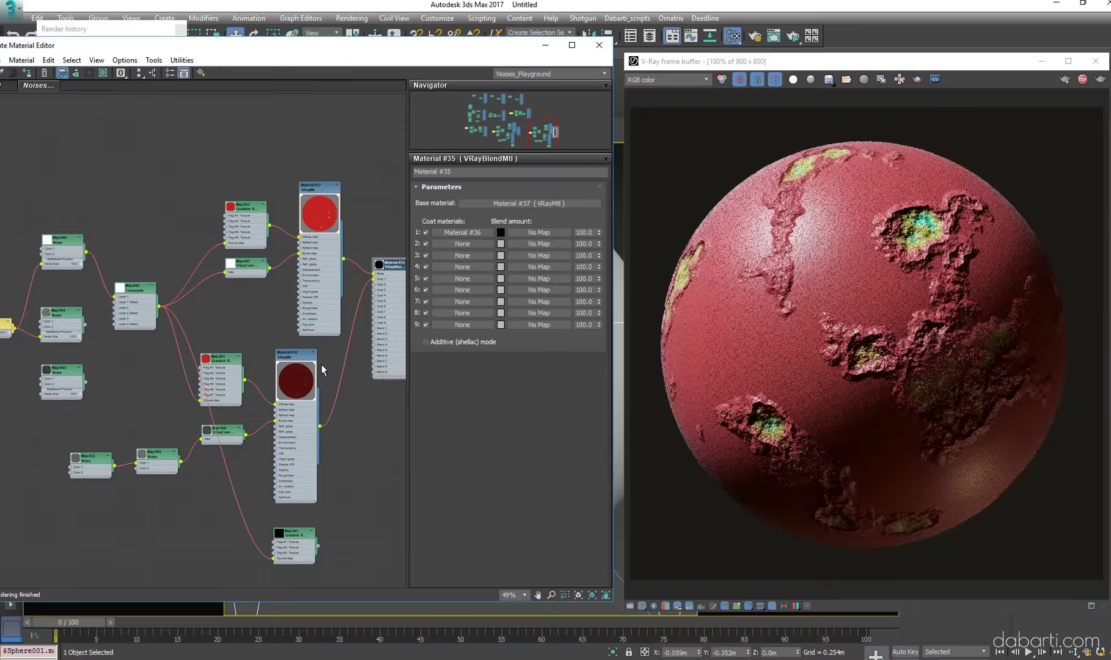
{"action": "middle_click_drag", "start_coordinate": [321, 364], "coordinate": [386, 353]}
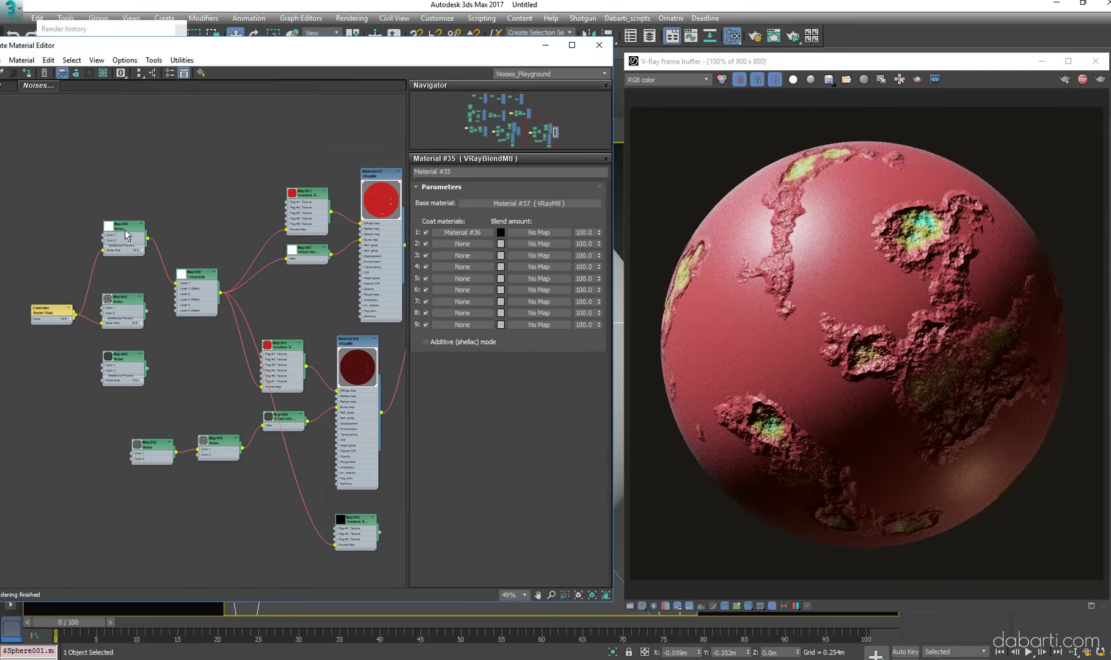
{"action": "double_click", "coordinate": [365, 529]}
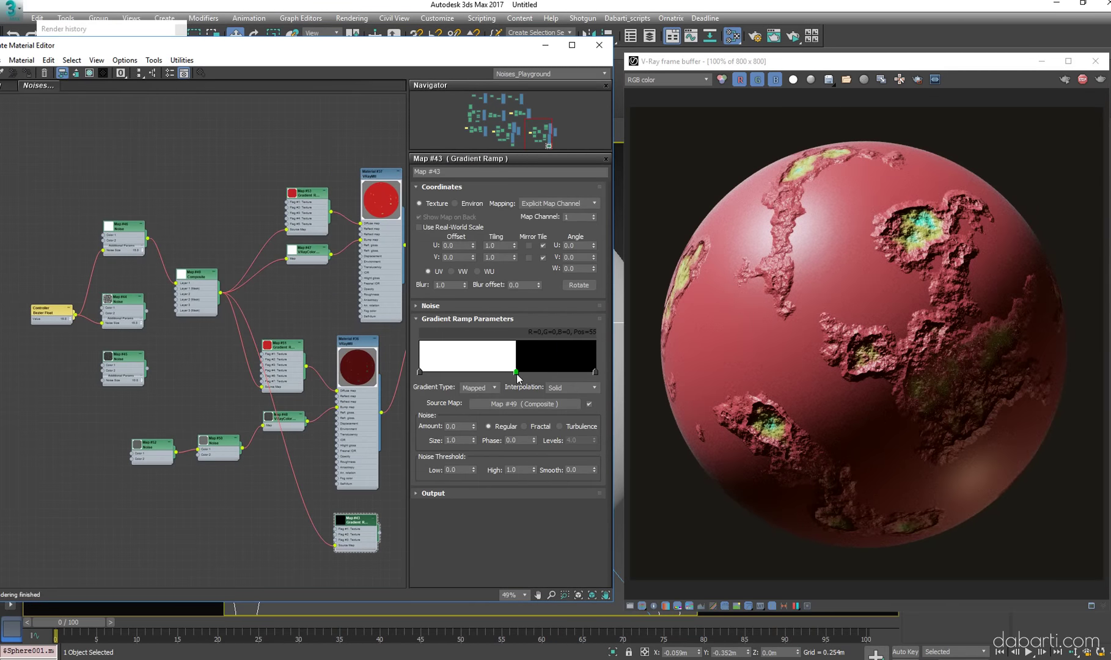
Invert the Map #43 gradient ramp output
{"action": "middle_click_drag", "start_coordinate": [405, 524], "coordinate": [324, 505]}
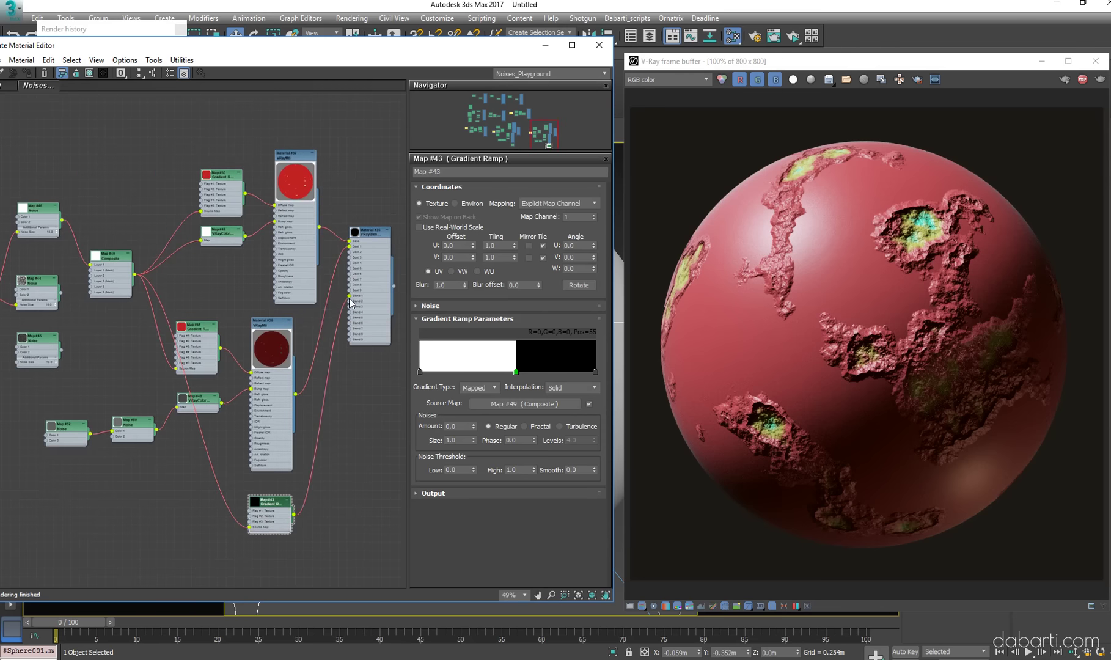
{"action": "middle_click_drag", "start_coordinate": [223, 450], "coordinate": [271, 449]}
{"action": "middle_click_drag", "start_coordinate": [402, 241], "coordinate": [292, 235]}
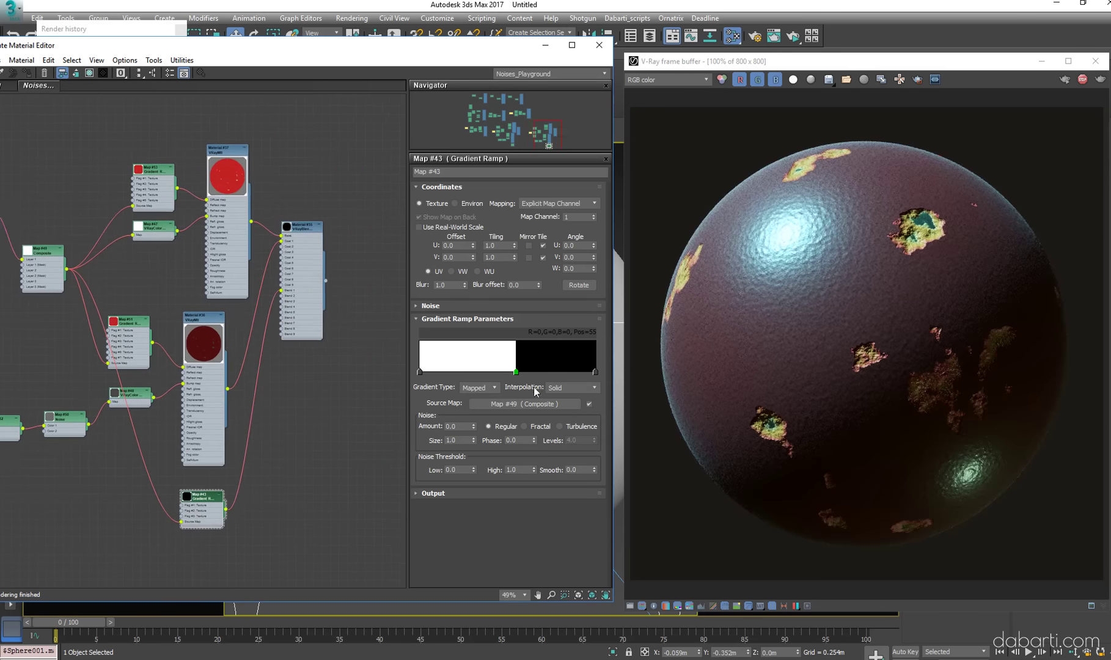
{"action": "left_click", "coordinate": [418, 494]}
{"action": "left_click", "coordinate": [435, 332]}
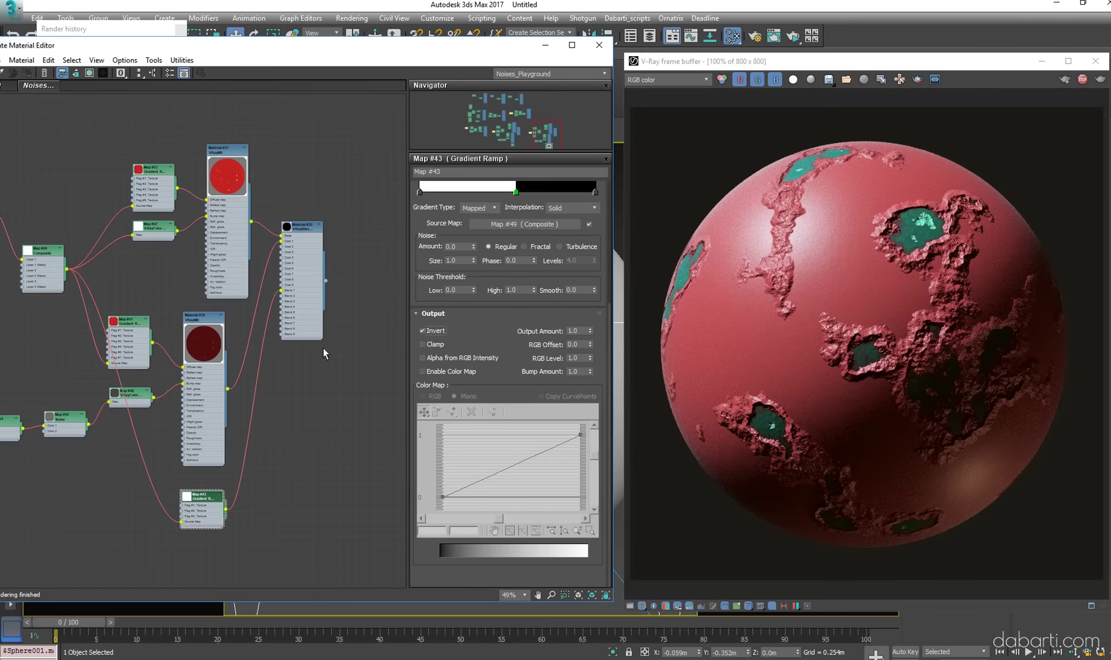
Delete the Map #52 noise node and confirm Map #50's noise size of 5.0
{"action": "middle_click_drag", "start_coordinate": [1, 422], "coordinate": [70, 400]}
{"action": "scroll", "coordinate": [70, 400], "scroll_direction": "up", "scroll_amount": 3}
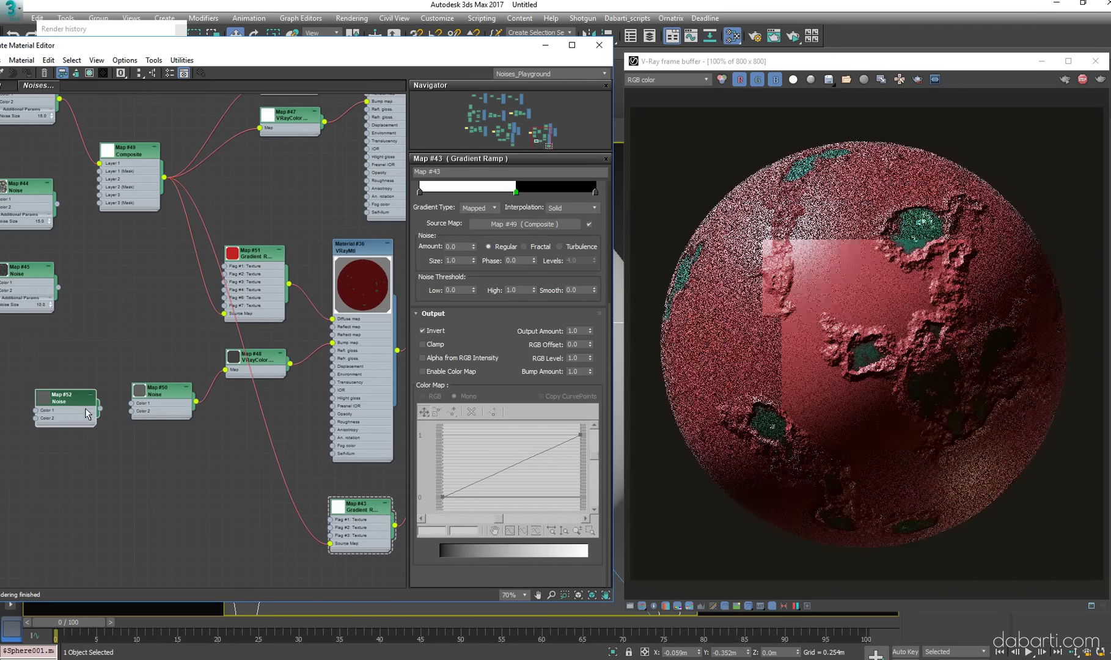
{"action": "left_click", "coordinate": [74, 399]}
{"action": "key", "text": "Delete"}
{"action": "double_click", "coordinate": [159, 391]}
{"action": "key", "text": "Return"}
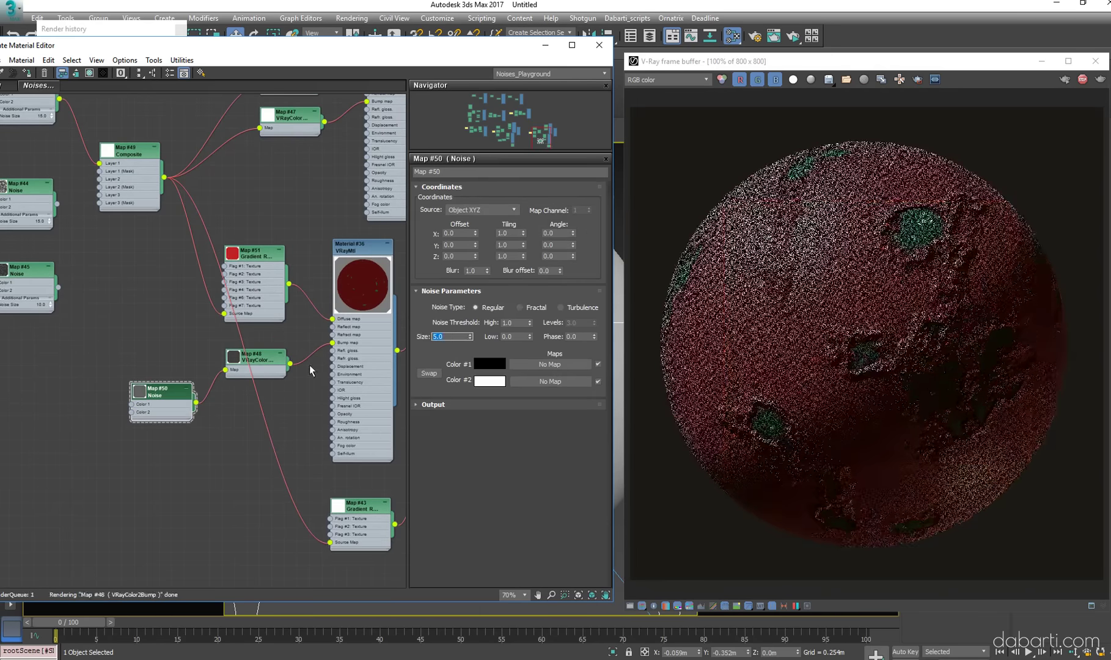
Give Material #36 a near-white reflection colour, 0.85 glossiness and GTR tail falloff 2.0
{"action": "middle_click_drag", "start_coordinate": [306, 379], "coordinate": [205, 401]}
{"action": "double_click", "coordinate": [256, 271]}
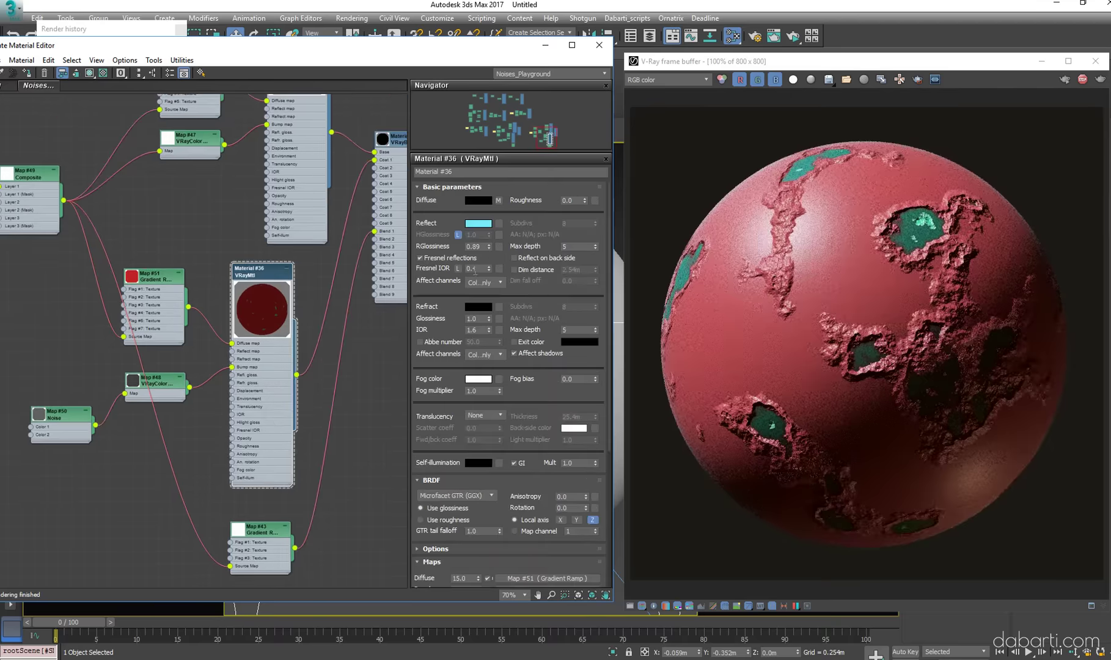
{"action": "left_click", "coordinate": [478, 223]}
{"action": "left_click", "coordinate": [252, 89]}
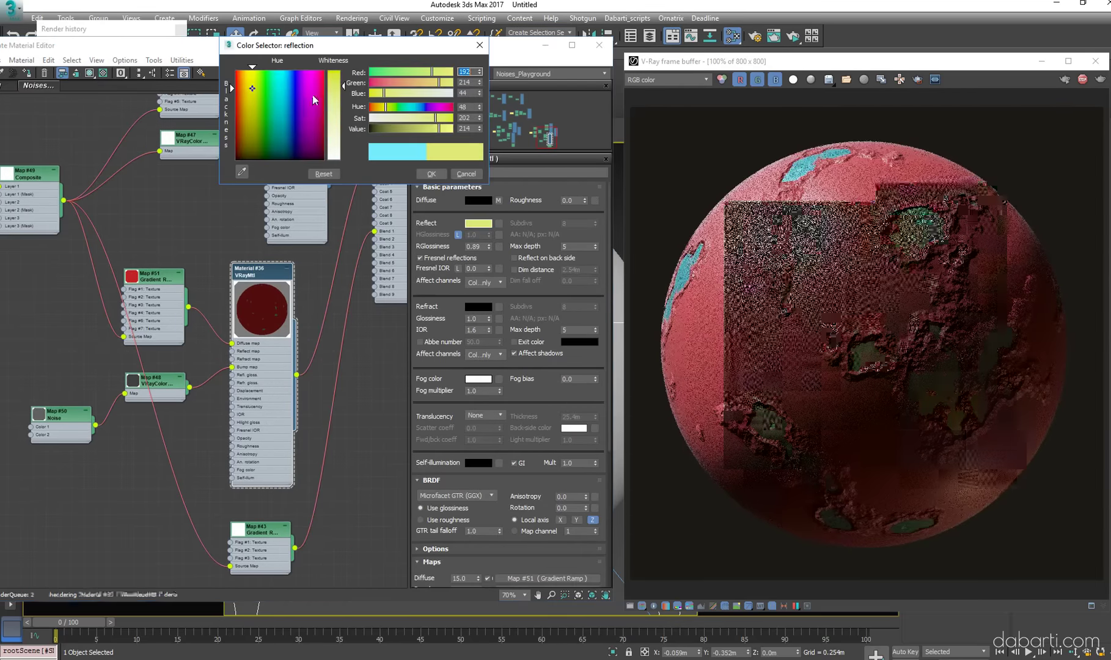
{"action": "left_click_drag", "start_coordinate": [294, 91], "coordinate": [283, 141]}
{"action": "left_click_drag", "start_coordinate": [334, 86], "coordinate": [334, 135]}
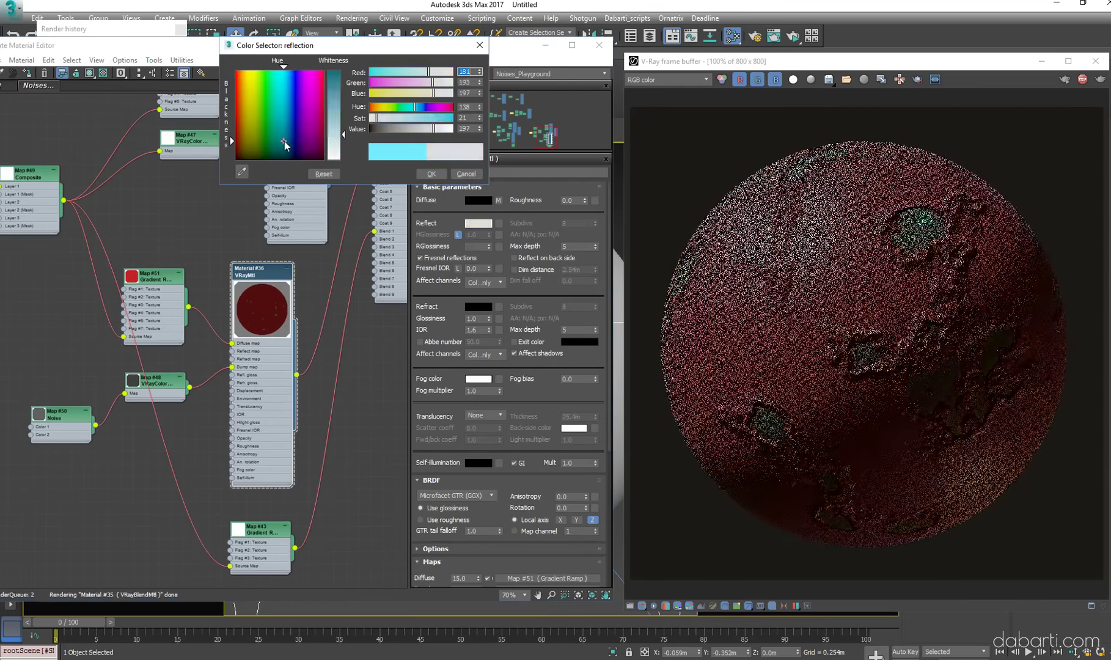
{"action": "left_click", "coordinate": [431, 174]}
{"action": "left_click_drag", "start_coordinate": [491, 248], "coordinate": [491, 252]}
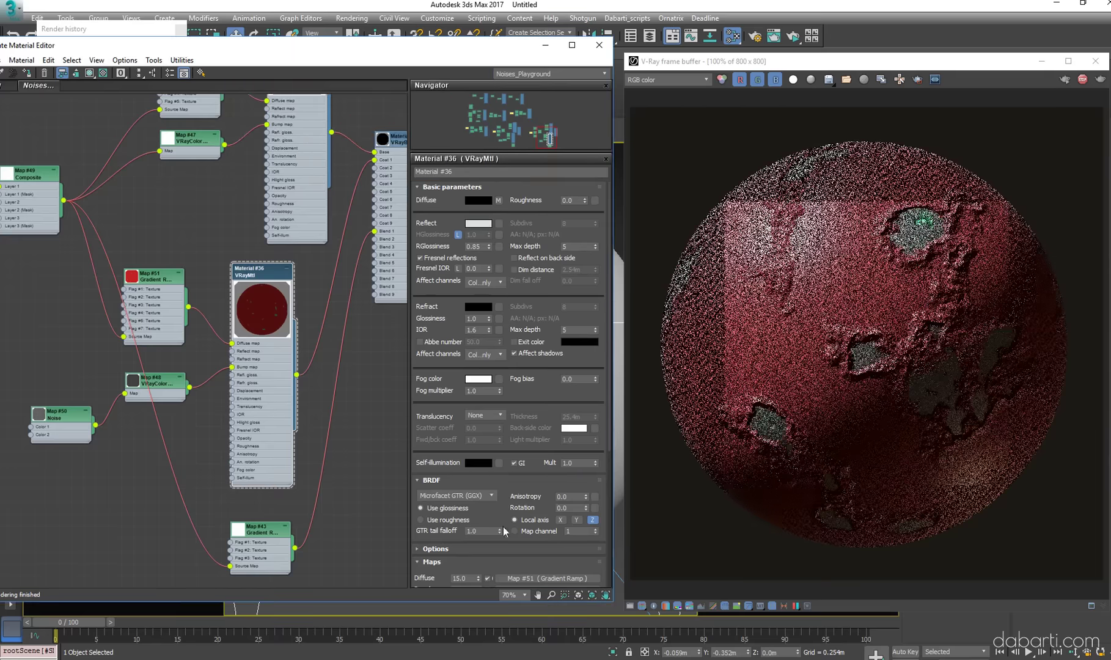
{"action": "left_click_drag", "start_coordinate": [497, 540], "coordinate": [497, 534]}
{"action": "middle_click_drag", "start_coordinate": [67, 226], "coordinate": [269, 305]}
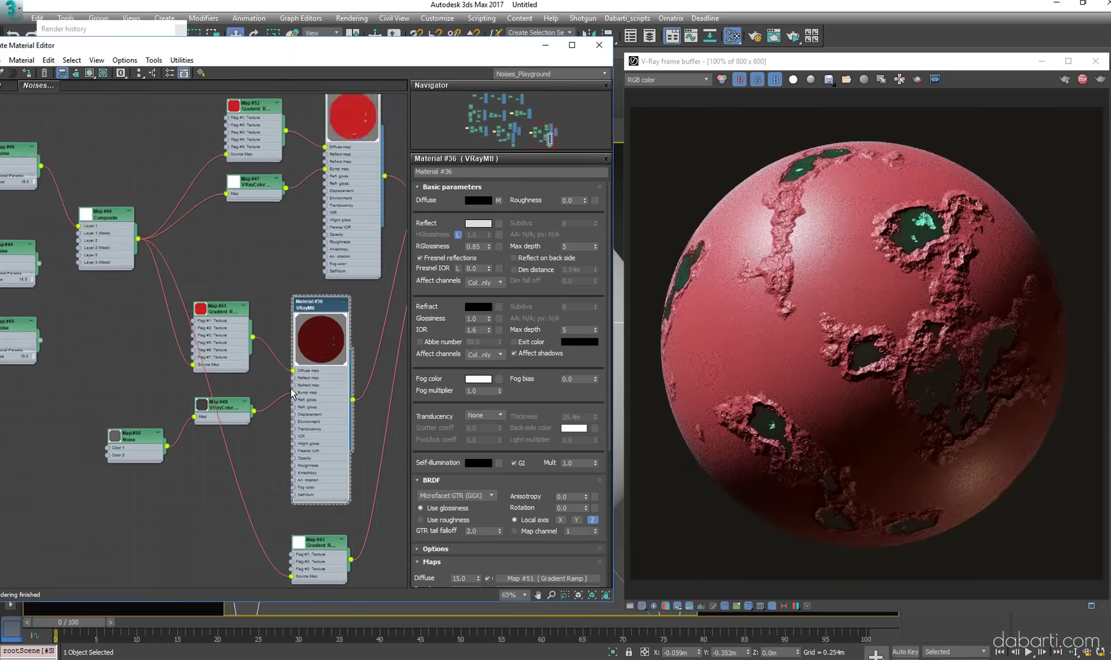
{"action": "scroll", "coordinate": [269, 307], "scroll_direction": "down", "scroll_amount": 1}
Add a point to Map #46's colour-map curve and drag its points into a two-peaked shape
{"action": "left_click", "coordinate": [196, 210]}
{"action": "scroll", "coordinate": [494, 422], "scroll_direction": "down", "scroll_amount": 2}
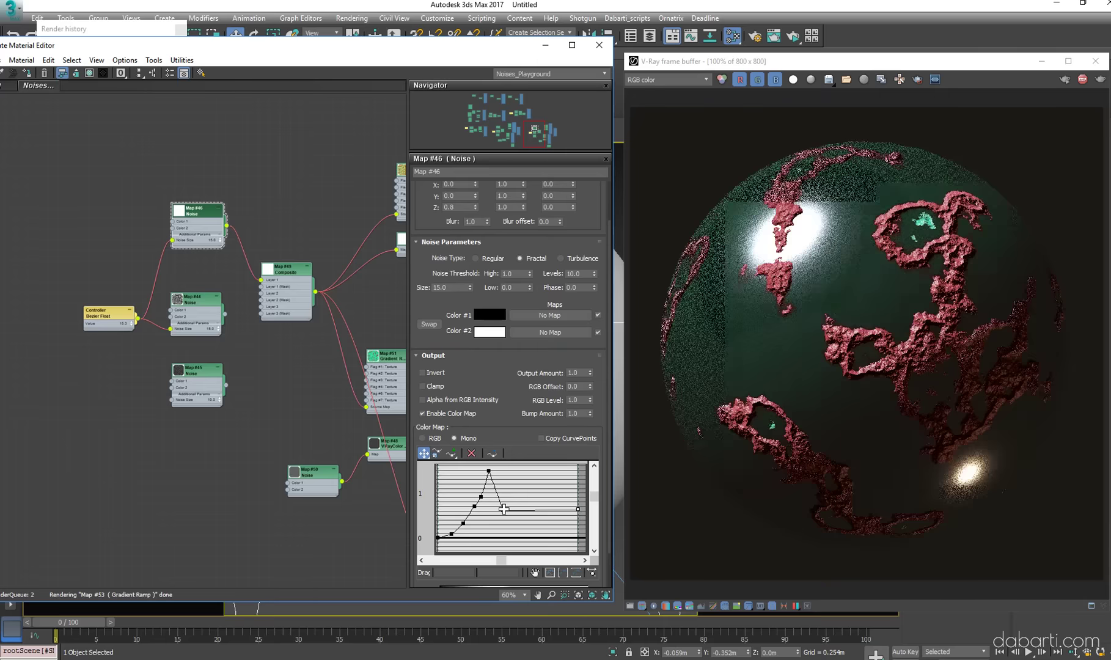
{"action": "middle_click_drag", "start_coordinate": [444, 512], "coordinate": [469, 513]}
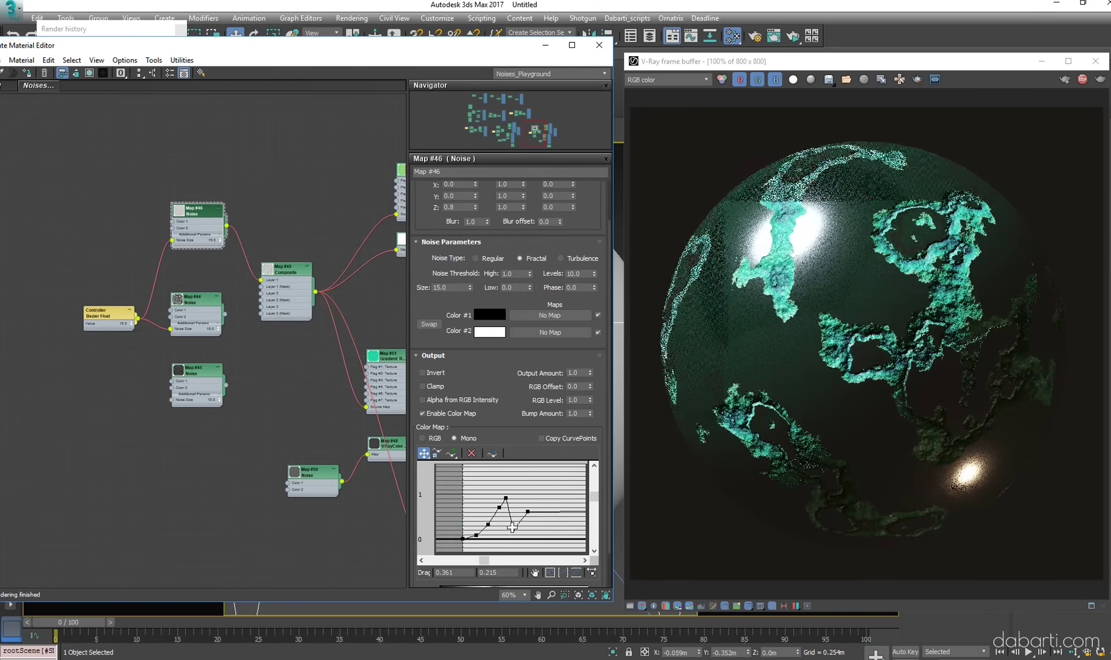
{"action": "left_click_drag", "start_coordinate": [502, 531], "coordinate": [511, 514]}
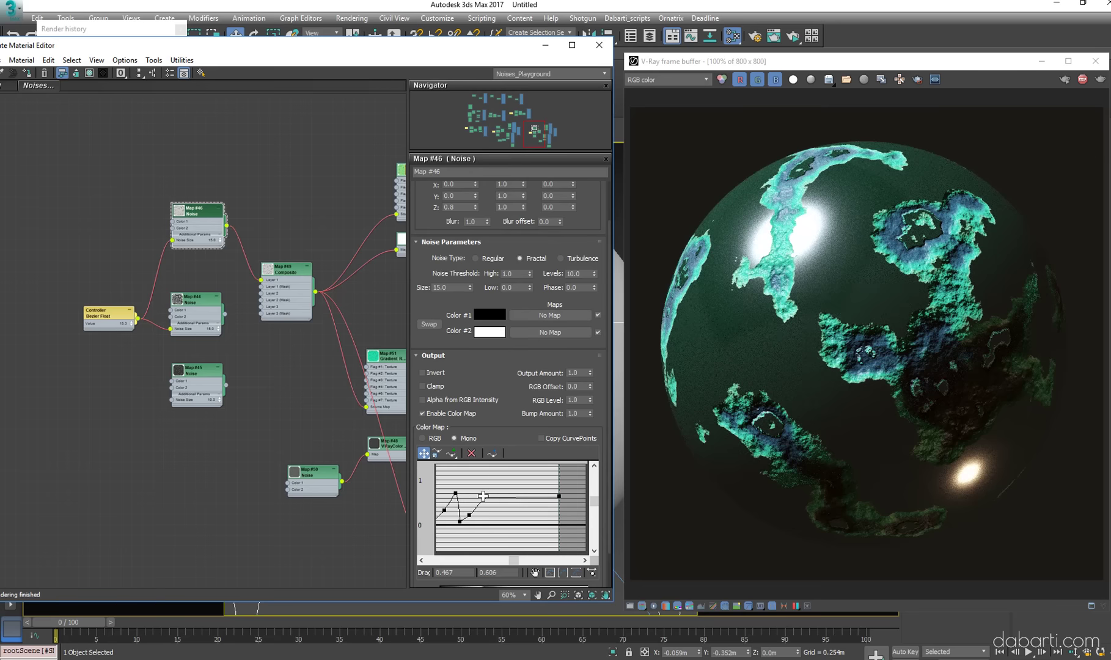
{"action": "left_click_drag", "start_coordinate": [483, 496], "coordinate": [482, 498]}
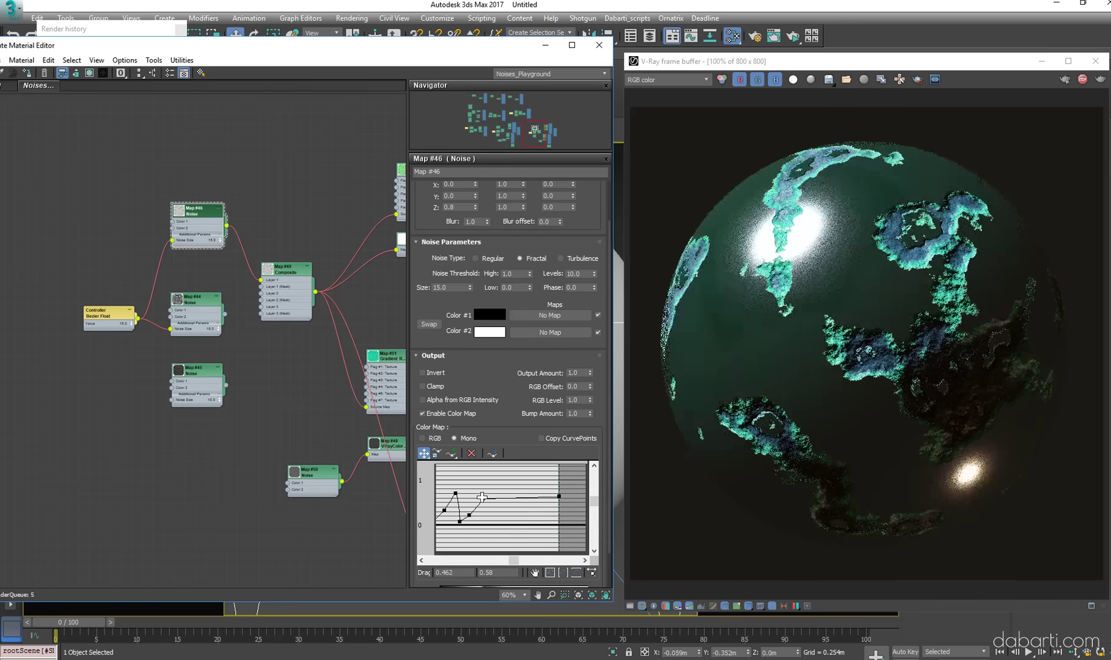
{"action": "middle_click_drag", "start_coordinate": [459, 474], "coordinate": [478, 472]}
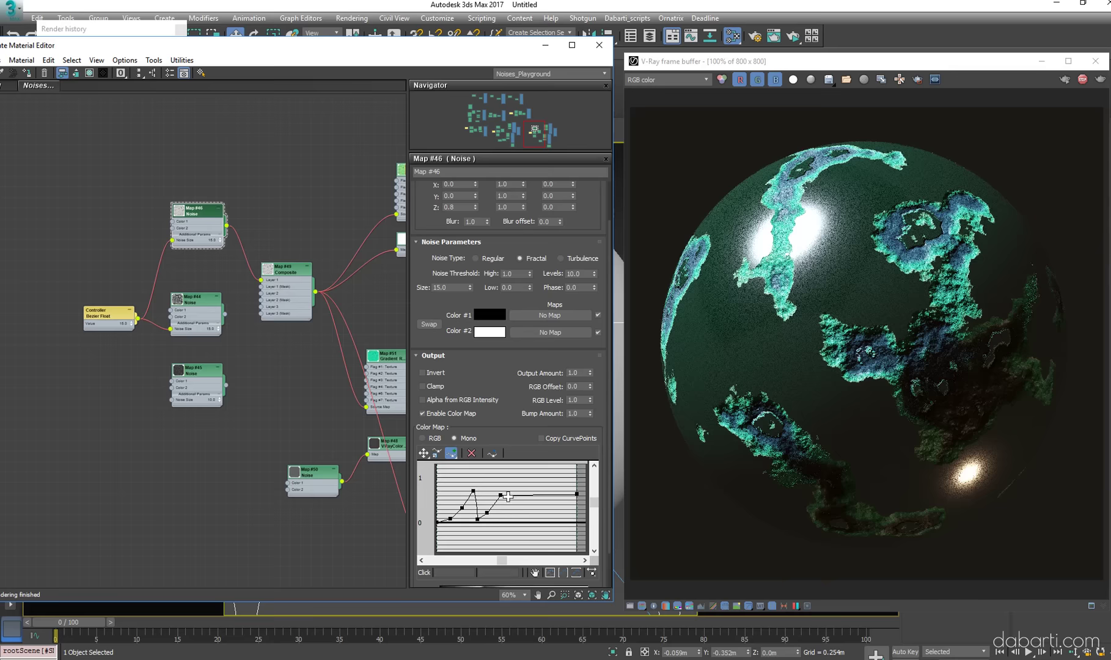
{"action": "left_click", "coordinate": [507, 496]}
{"action": "left_click_drag", "start_coordinate": [574, 501], "coordinate": [541, 508]}
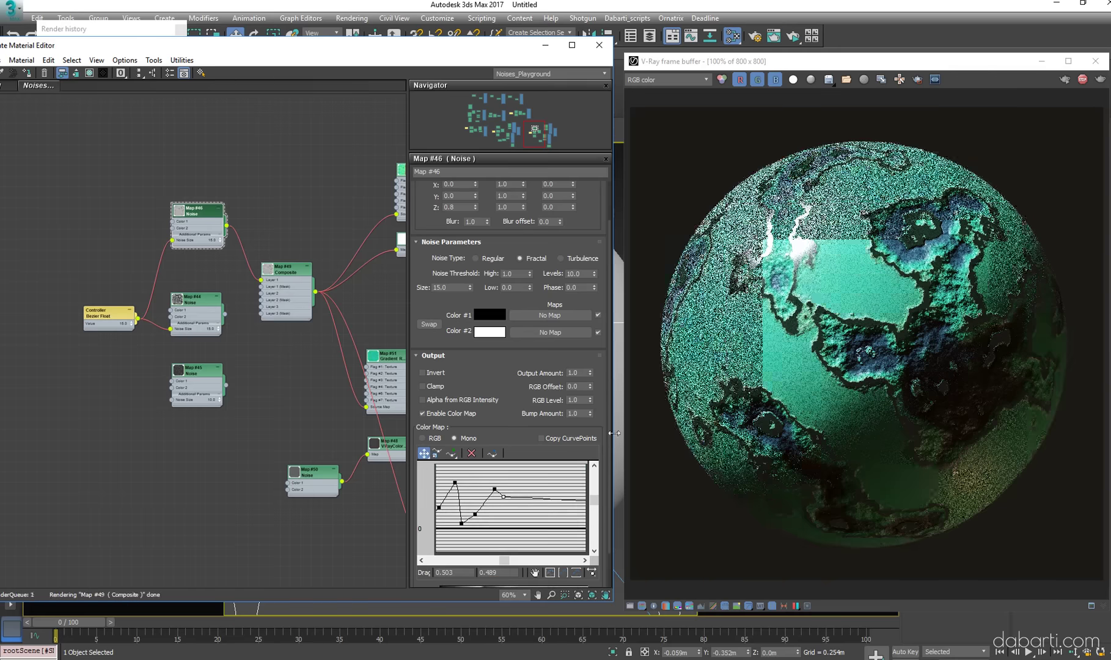
{"action": "middle_click_drag", "start_coordinate": [496, 488], "coordinate": [485, 492]}
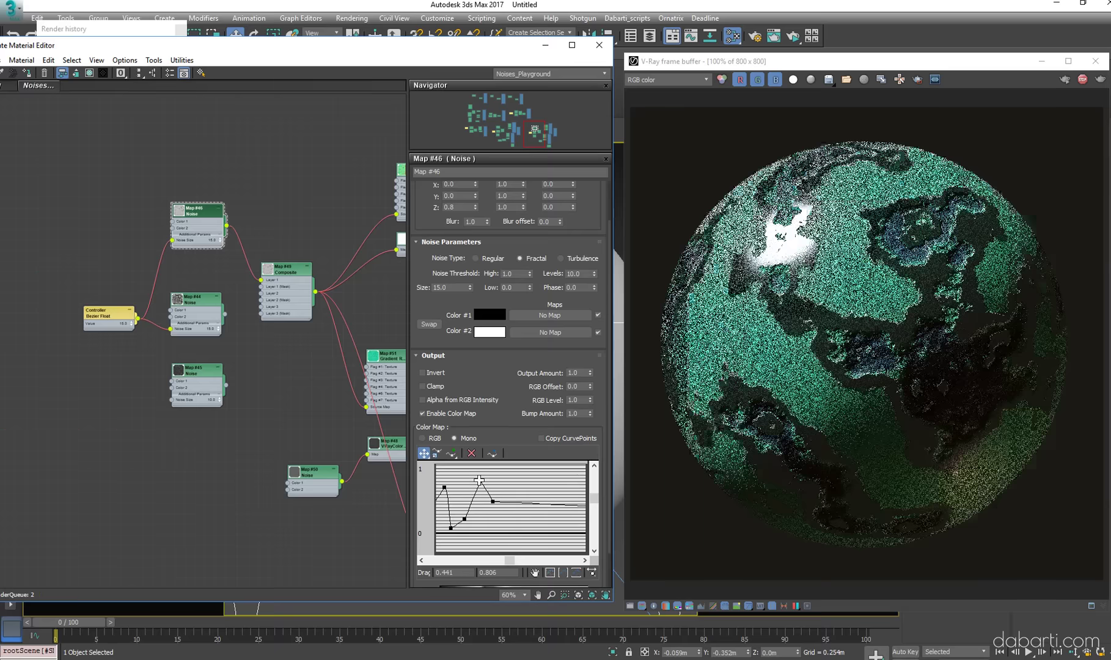
{"action": "middle_click_drag", "start_coordinate": [379, 379], "coordinate": [214, 367]}
{"action": "middle_click_drag", "start_coordinate": [391, 235], "coordinate": [238, 223]}
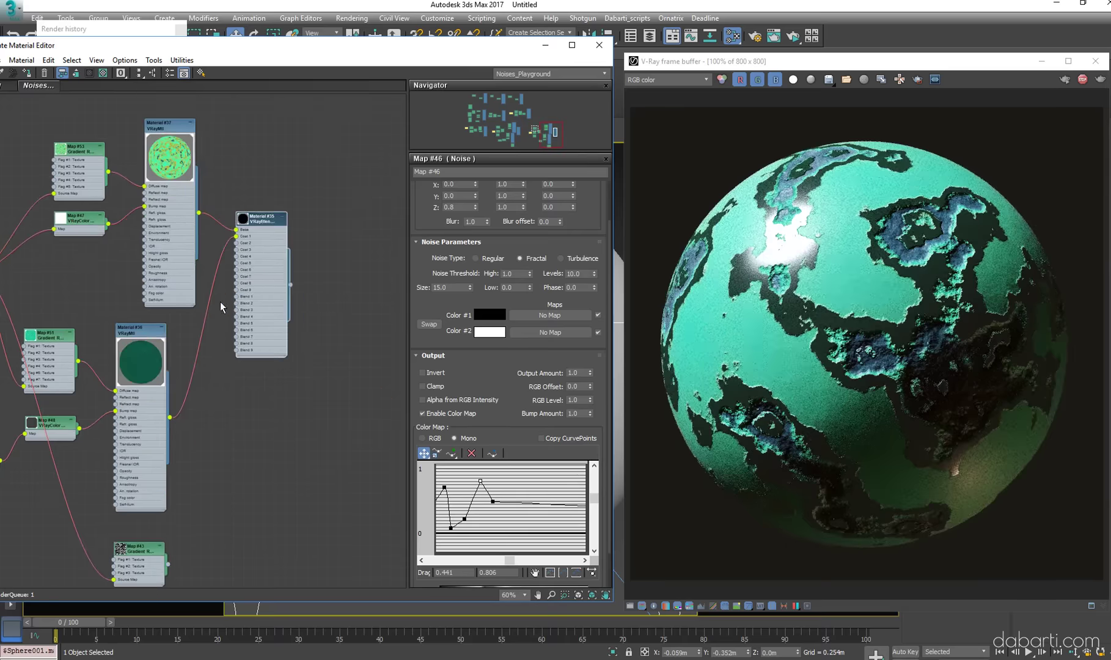
Raise the end of Map #46's Noise colour-map curve to reduce dark patches
{"action": "double_click", "coordinate": [261, 219]}
{"action": "left_click", "coordinate": [500, 243]}
{"action": "left_click", "coordinate": [468, 175]}
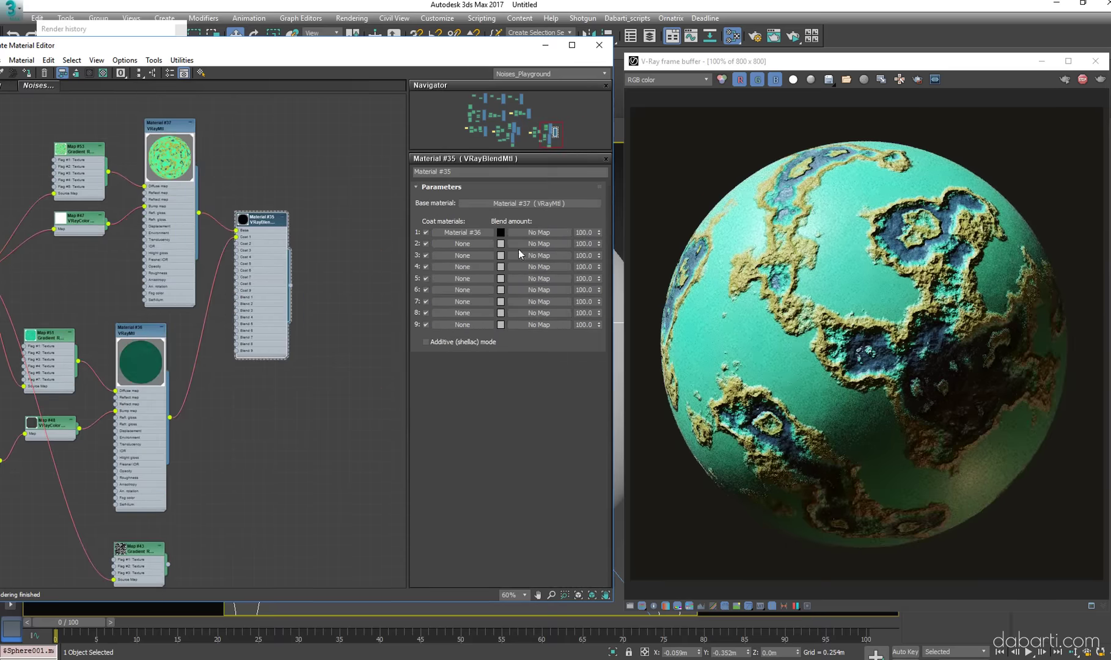
{"action": "middle_click_drag", "start_coordinate": [378, 243], "coordinate": [158, 311]}
{"action": "double_click", "coordinate": [140, 196]}
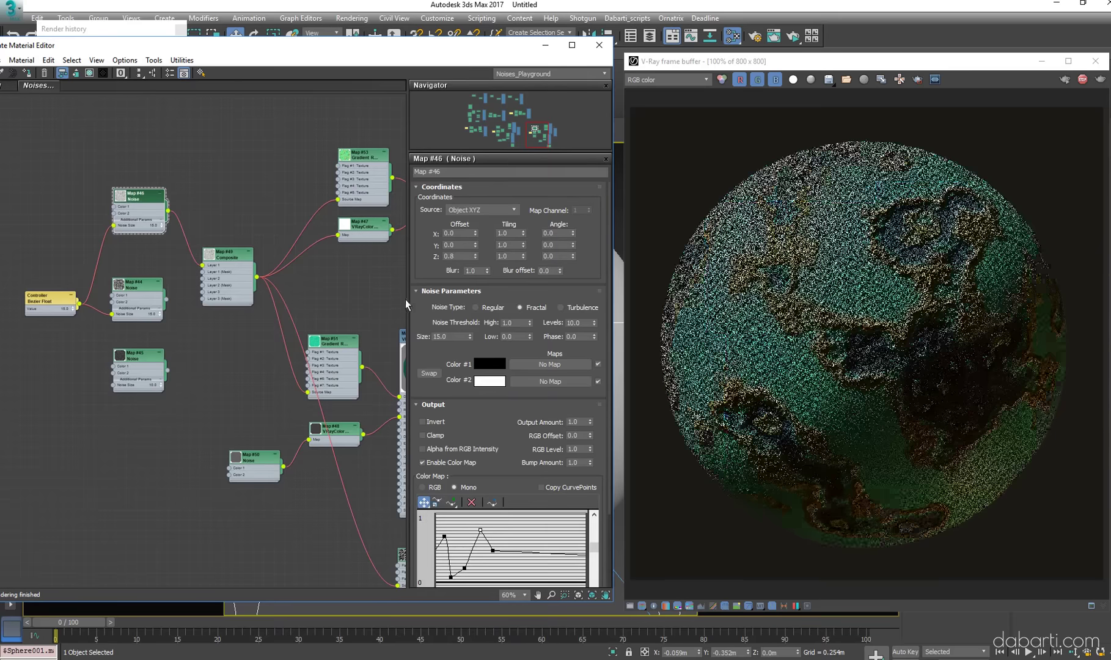
{"action": "middle_click_drag", "start_coordinate": [489, 546], "coordinate": [528, 536]}
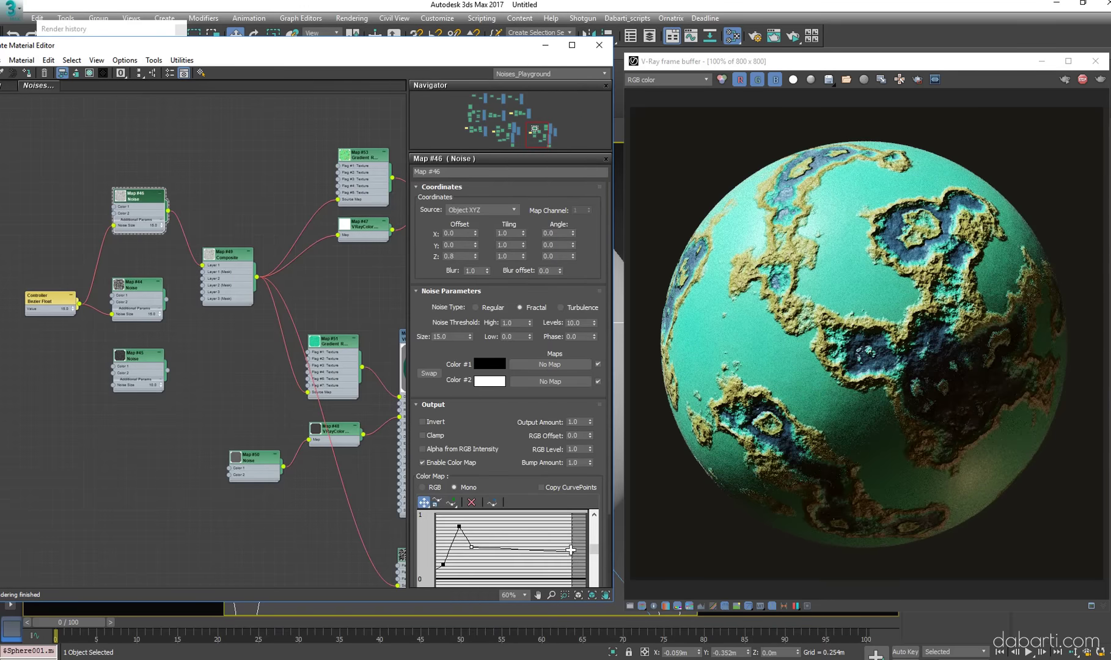
{"action": "left_click_drag", "start_coordinate": [570, 549], "coordinate": [571, 538]}
{"action": "left_click_drag", "start_coordinate": [464, 533], "coordinate": [463, 532]}
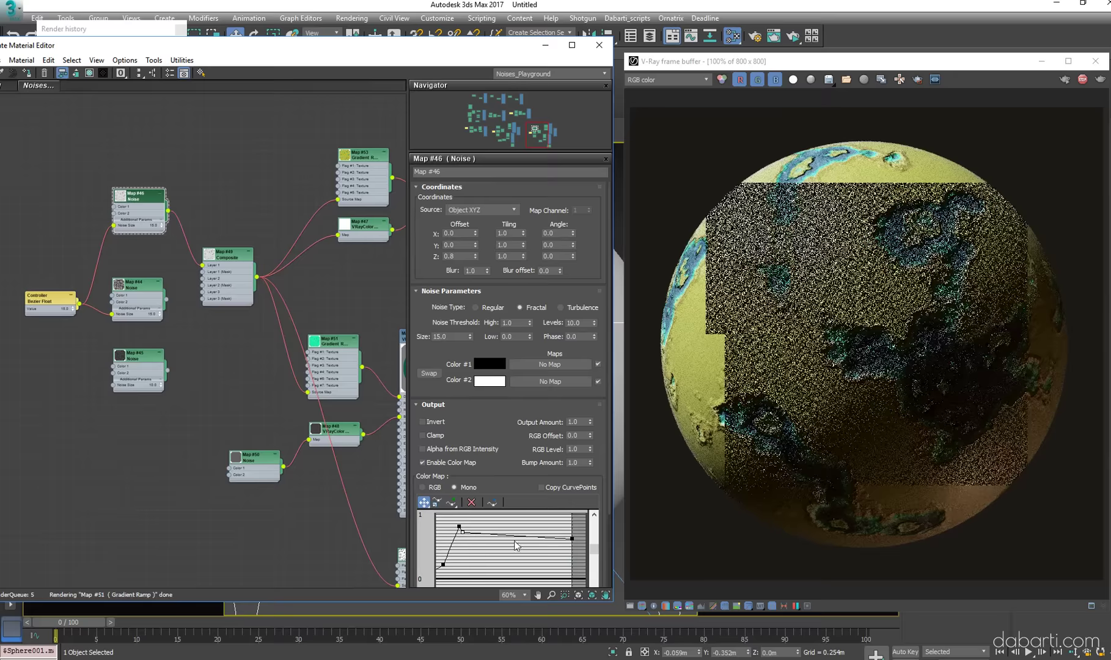
Raise and reposition the starting points of the Noise colour-map curve
{"action": "mouse_move", "coordinate": [507, 548]}
{"action": "middle_mouse_down"}
{"action": "mouse_move", "coordinate": [464, 558]}
{"action": "mouse_move", "coordinate": [533, 551]}
{"action": "middle_mouse_up"}
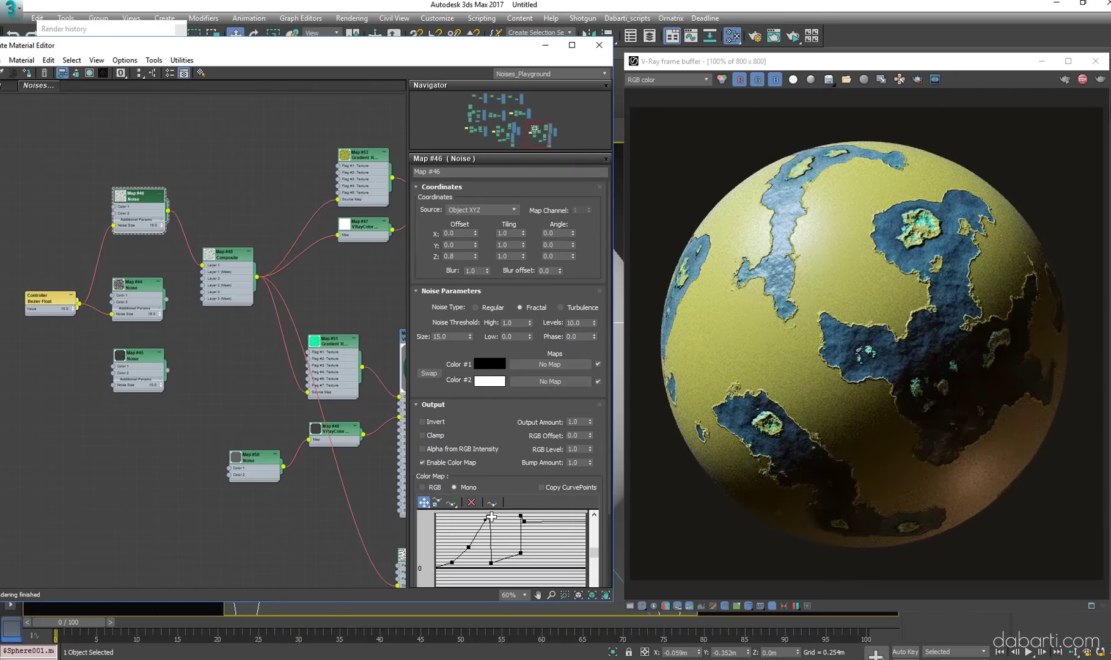
{"action": "middle_click_drag", "start_coordinate": [491, 516], "coordinate": [531, 525]}
{"action": "left_click_drag", "start_coordinate": [508, 556], "coordinate": [505, 526]}
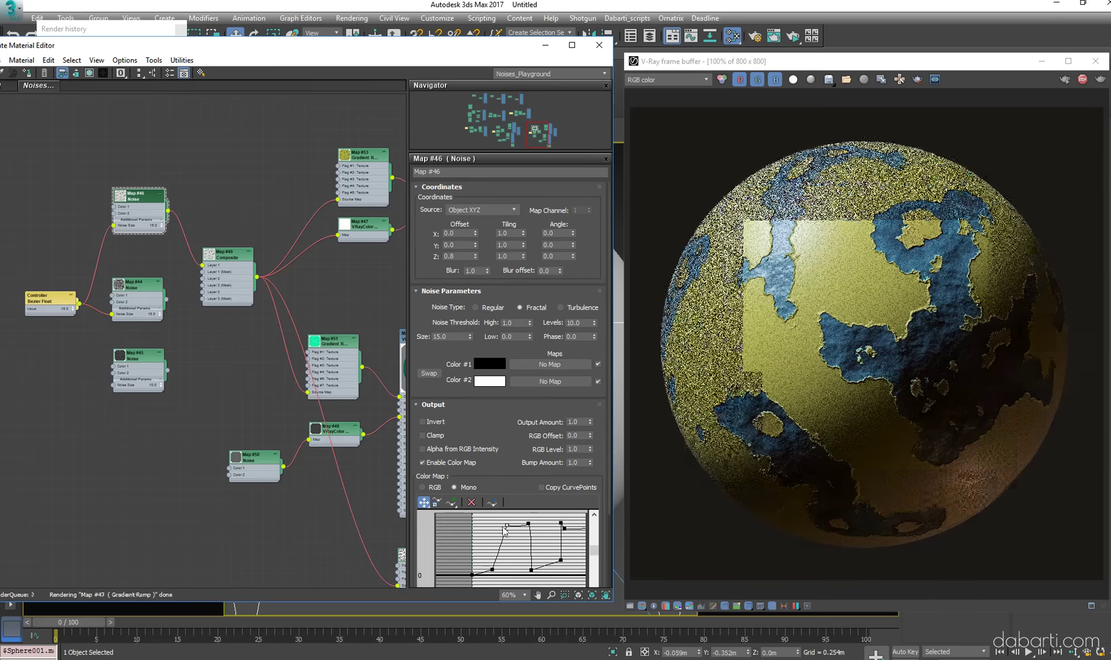
{"action": "middle_click_drag", "start_coordinate": [505, 530], "coordinate": [489, 540]}
{"action": "left_click_drag", "start_coordinate": [509, 559], "coordinate": [488, 530]}
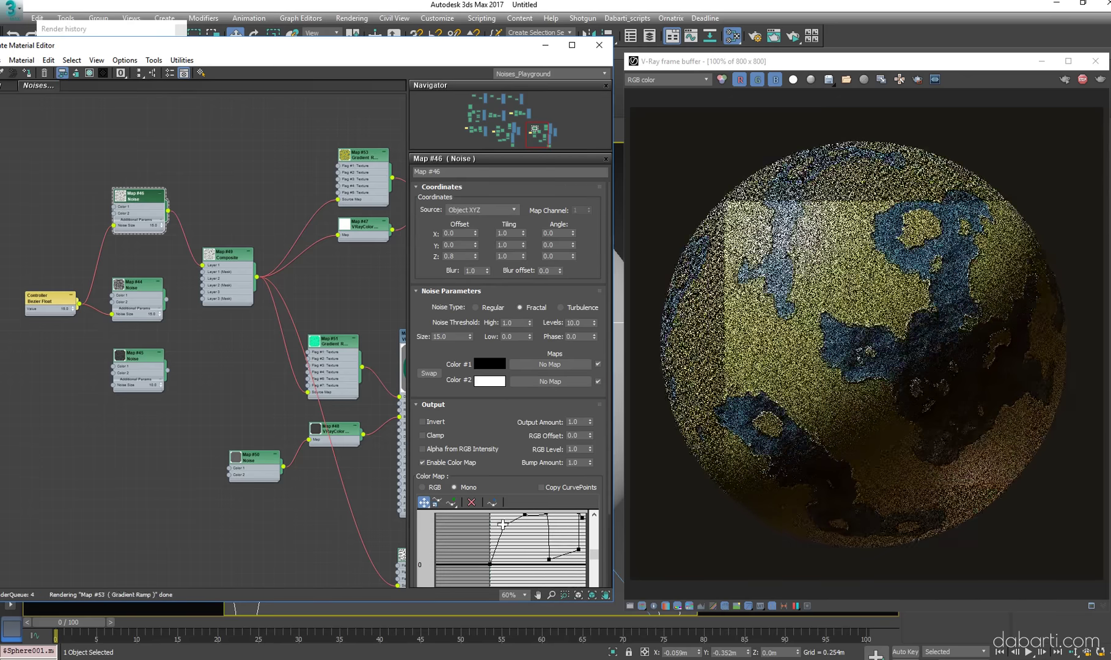
Connect Material #36 to Material #35's Blend 1 input
{"action": "middle_click_drag", "start_coordinate": [500, 522], "coordinate": [450, 529]}
{"action": "middle_click_drag", "start_coordinate": [366, 518], "coordinate": [202, 512]}
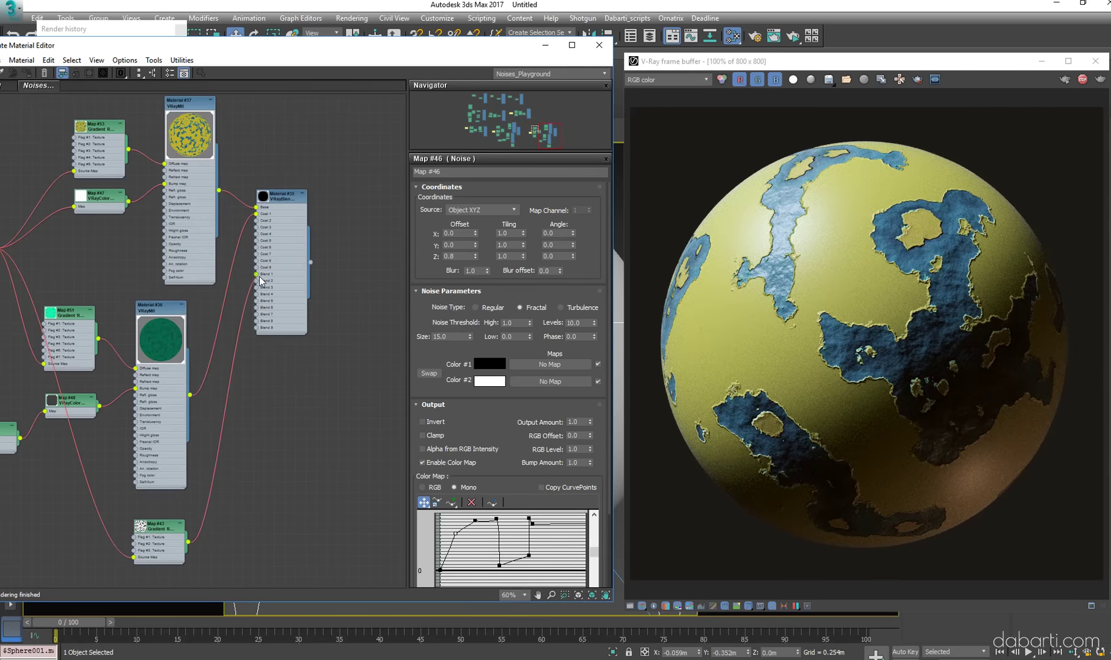
{"action": "left_click_drag", "start_coordinate": [257, 285], "coordinate": [257, 274]}
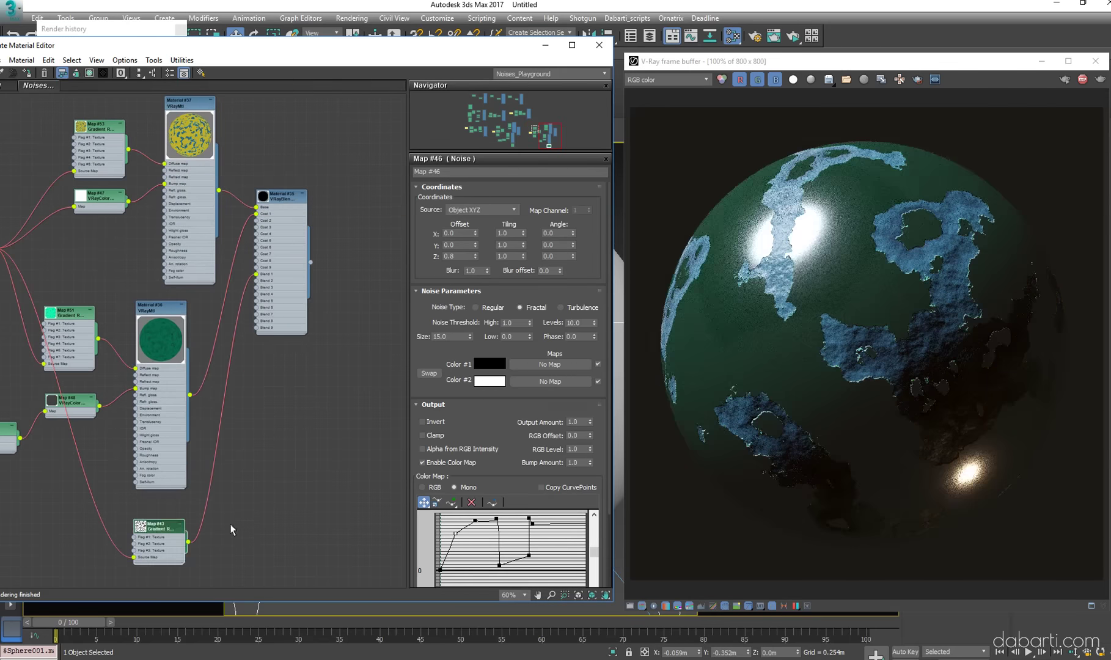
Invert the output of Map #43's Gradient Ramp
{"action": "double_click", "coordinate": [157, 527]}
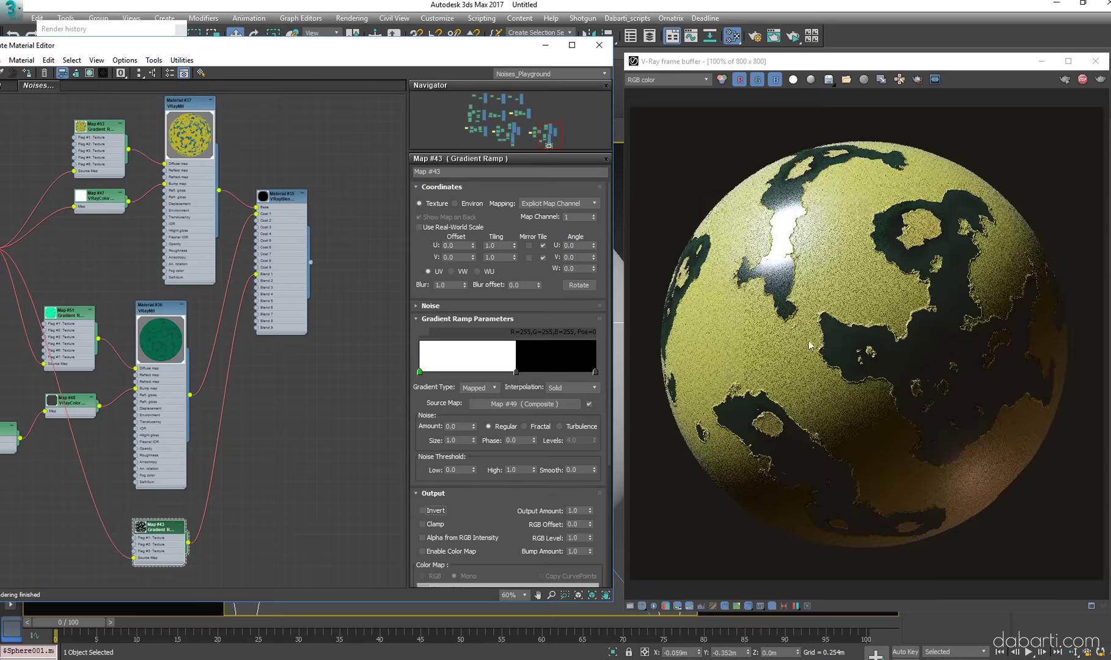
{"action": "middle_click_drag", "start_coordinate": [177, 440], "coordinate": [275, 395]}
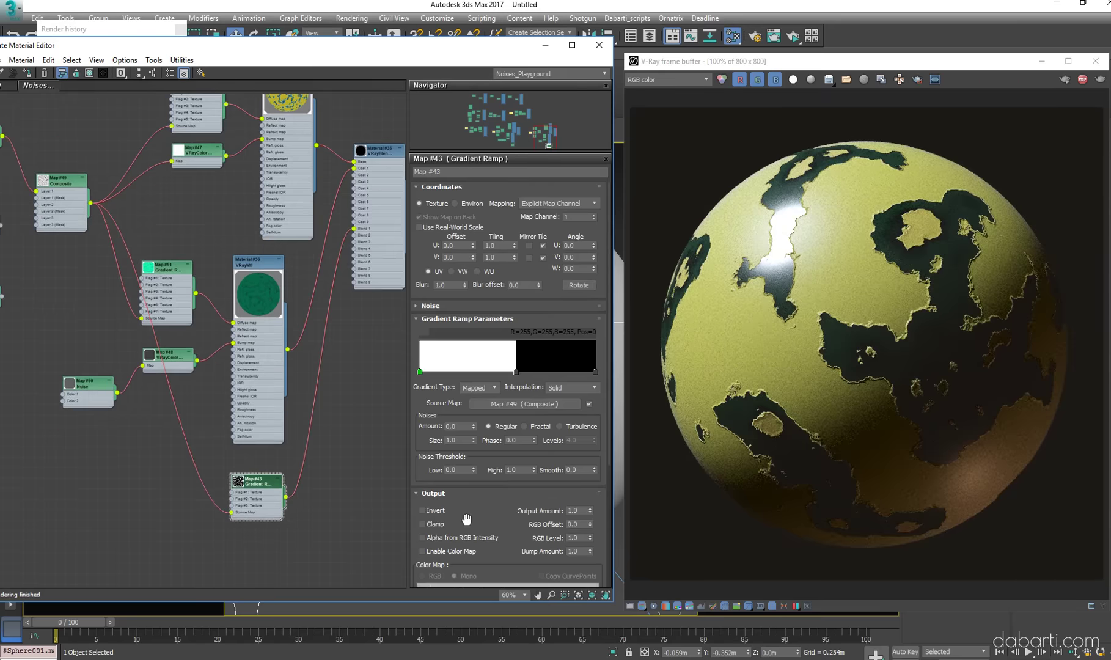
{"action": "scroll", "coordinate": [471, 497], "scroll_direction": "down", "scroll_amount": 1}
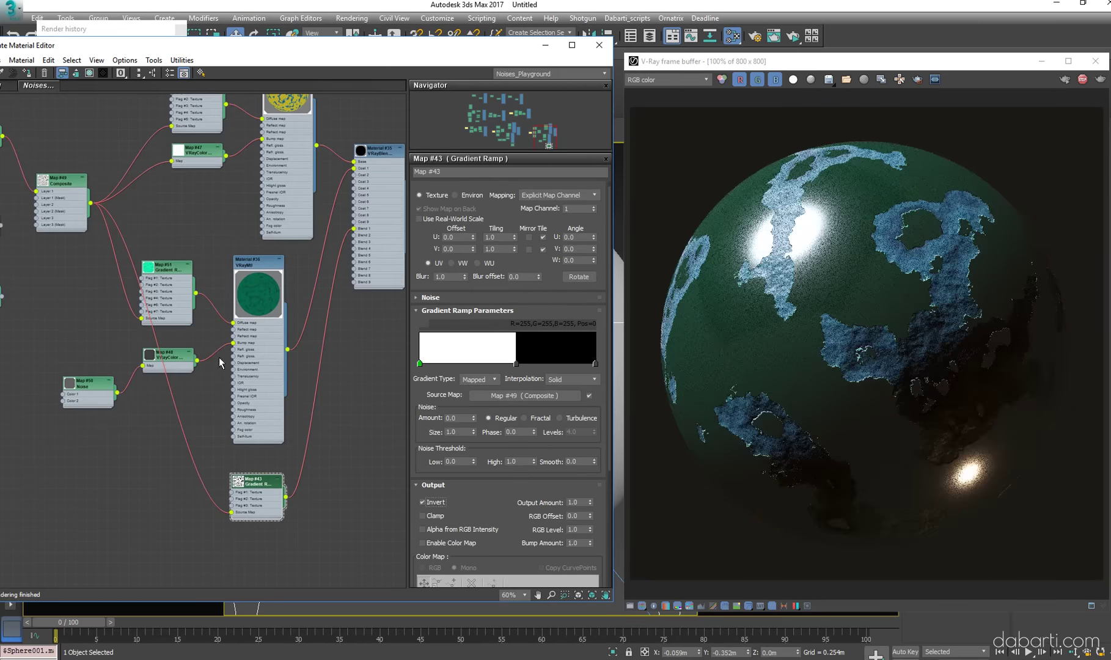
{"action": "middle_click_drag", "start_coordinate": [195, 86], "coordinate": [288, 189]}
Delete the green flag from Map #53's Gradient Ramp
{"action": "double_click", "coordinate": [287, 186]}
{"action": "middle_click_drag", "start_coordinate": [308, 347], "coordinate": [242, 336]}
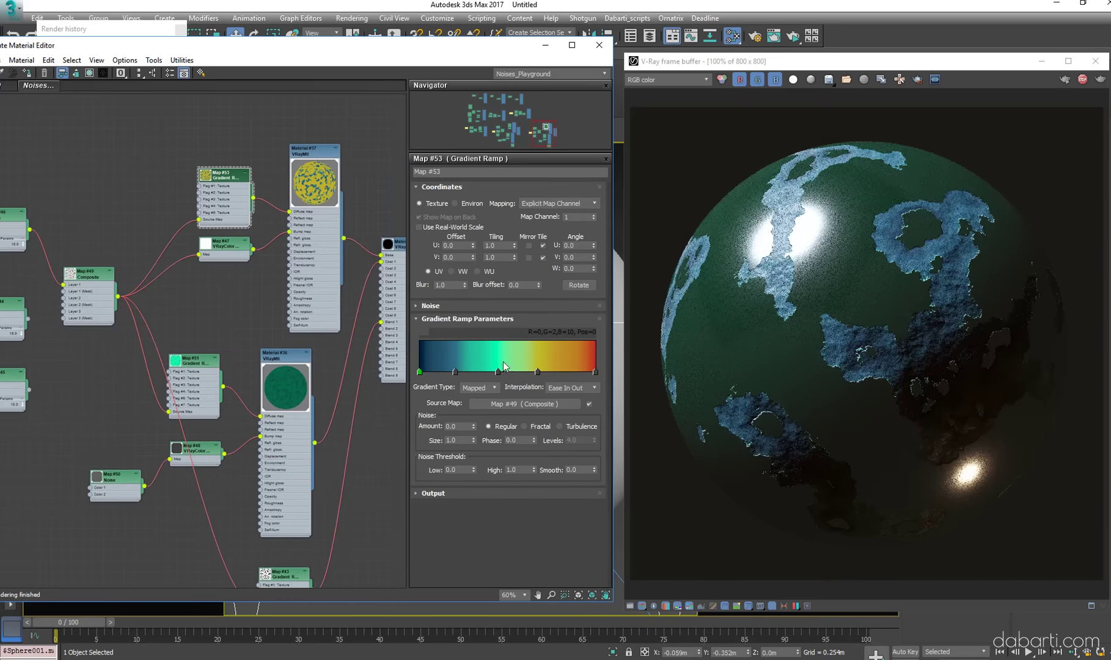
{"action": "right_click", "coordinate": [537, 371]}
{"action": "left_click", "coordinate": [561, 414]}
{"action": "right_click", "coordinate": [596, 371]}
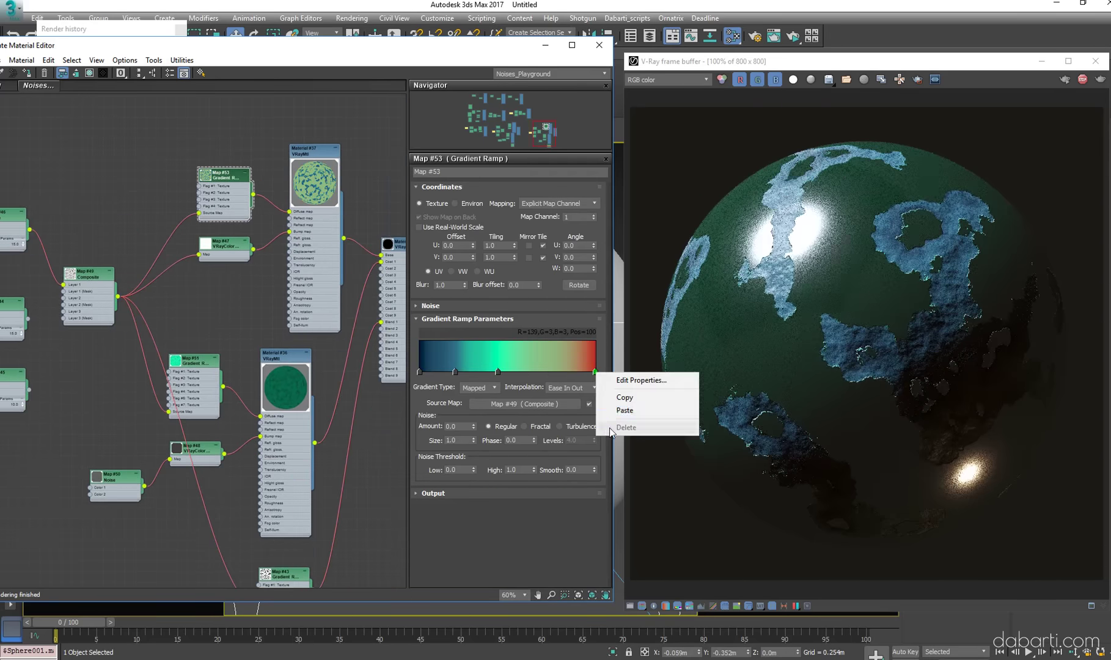
{"action": "right_click", "coordinate": [595, 371]}
{"action": "left_click", "coordinate": [624, 409]}
{"action": "right_click", "coordinate": [498, 372]}
{"action": "left_click", "coordinate": [520, 426]}
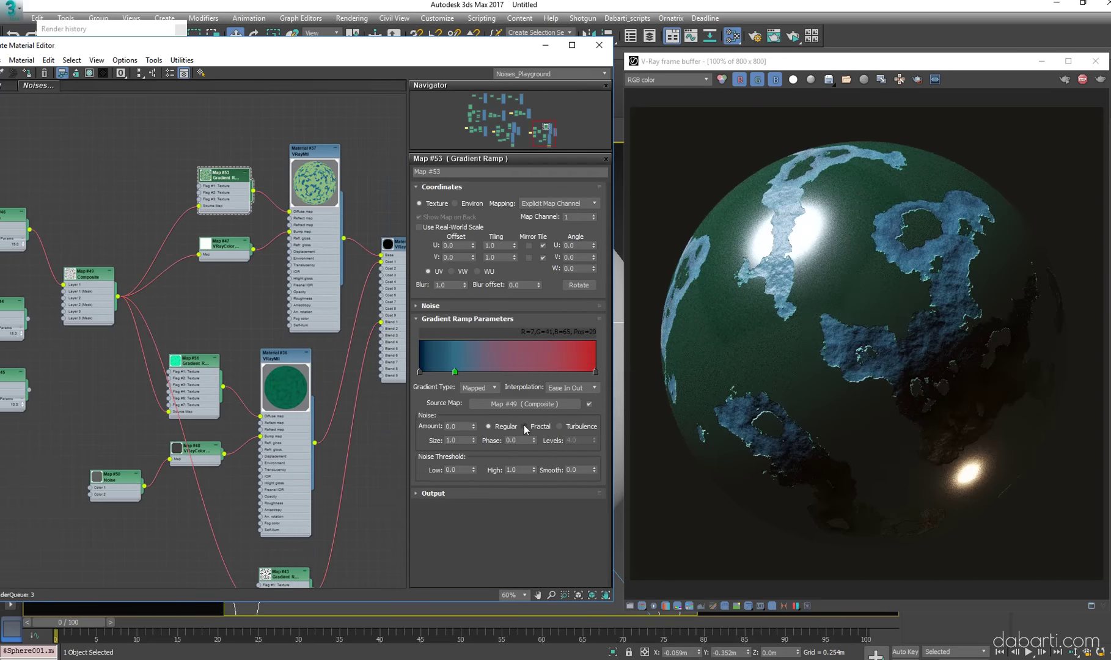
Move the dark flag to position 9, colour the left end red and position 9 yellow
{"action": "left_click_drag", "start_coordinate": [455, 372], "coordinate": [436, 373]}
{"action": "double_click", "coordinate": [419, 372]}
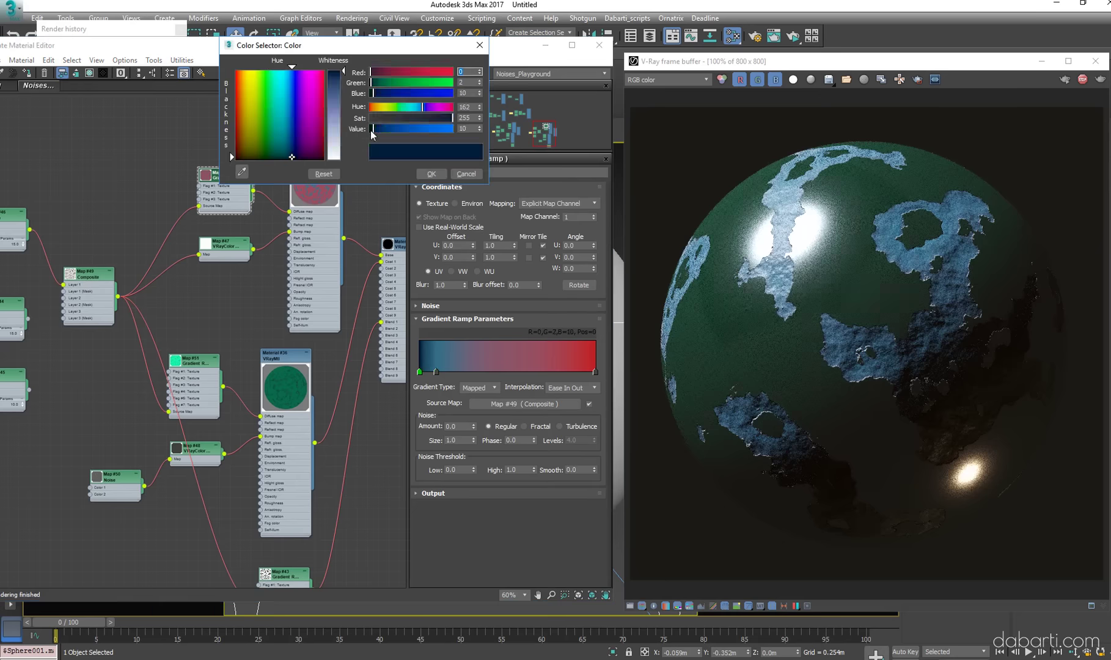
{"action": "left_click_drag", "start_coordinate": [323, 107], "coordinate": [352, 99]}
{"action": "left_click", "coordinate": [431, 173]}
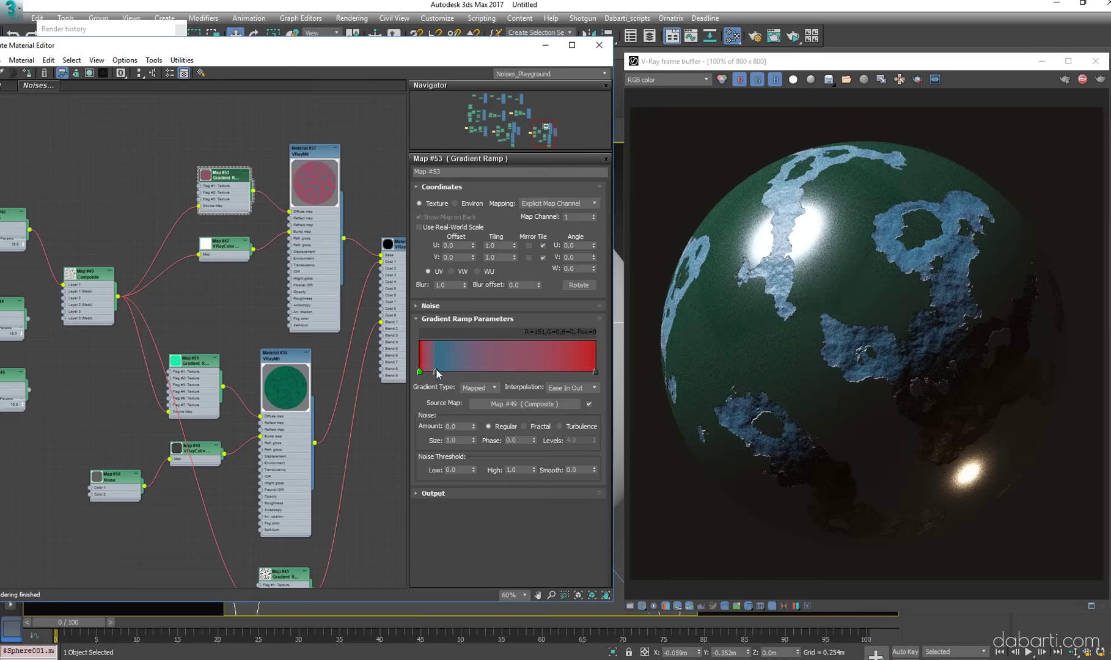
{"action": "double_click", "coordinate": [435, 372]}
{"action": "left_click", "coordinate": [265, 110]}
{"action": "left_click_drag", "start_coordinate": [266, 109], "coordinate": [249, 76]}
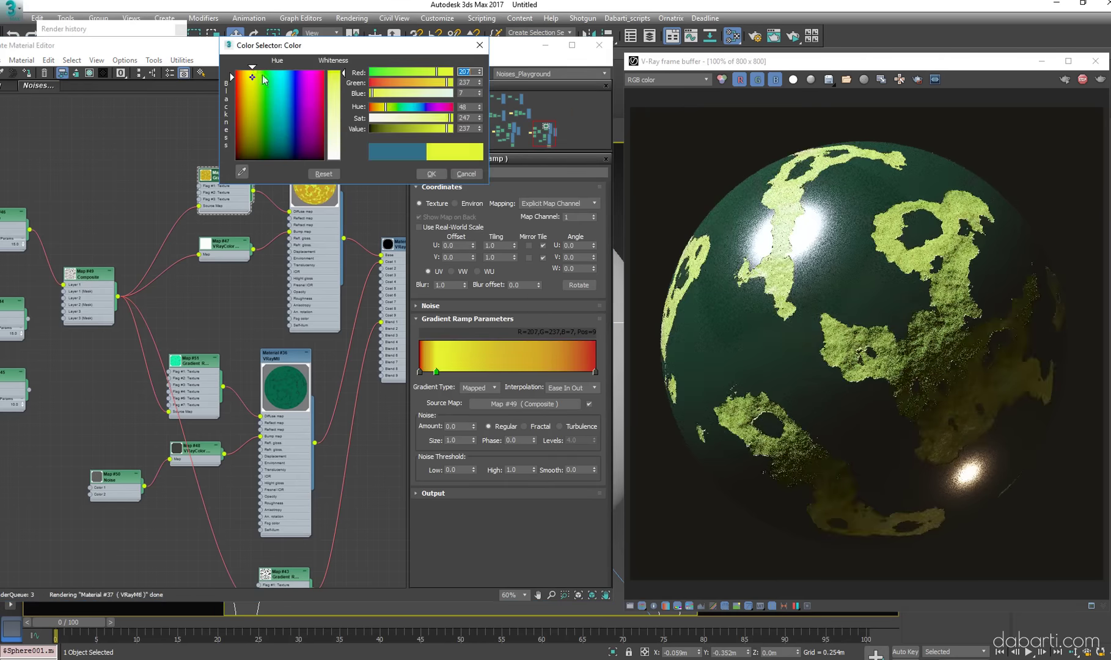
{"action": "left_click", "coordinate": [431, 173]}
Slide Map #43's gradient ramp flag to position 91
{"action": "middle_click_drag", "start_coordinate": [125, 316], "coordinate": [118, 208]}
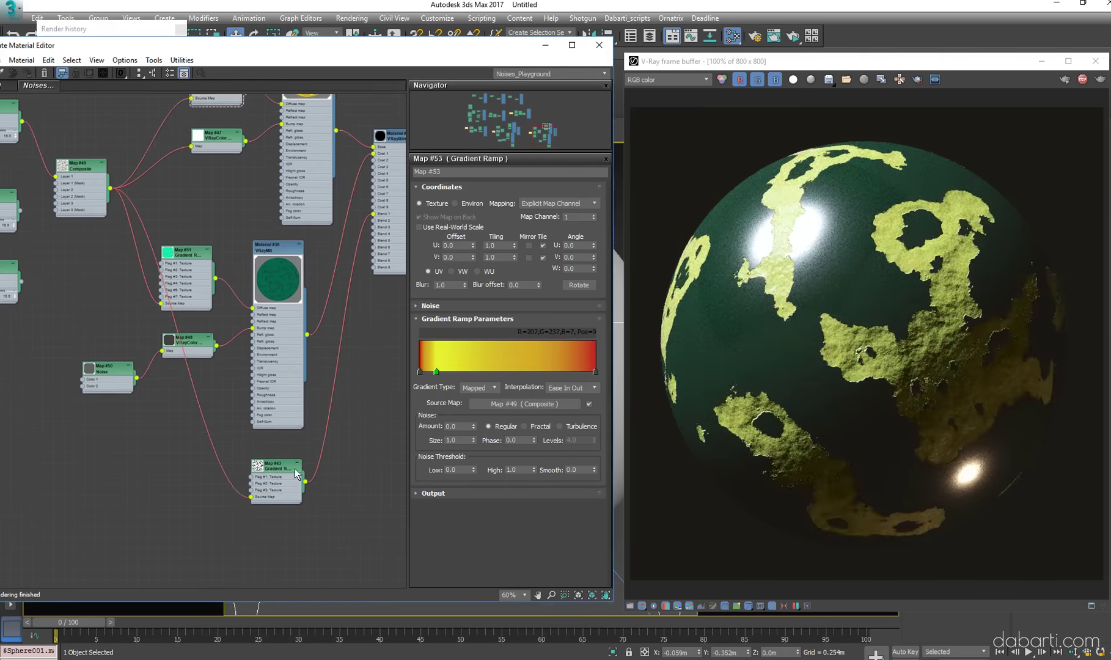
{"action": "left_click", "coordinate": [276, 468]}
{"action": "left_click_drag", "start_coordinate": [518, 372], "coordinate": [580, 371]}
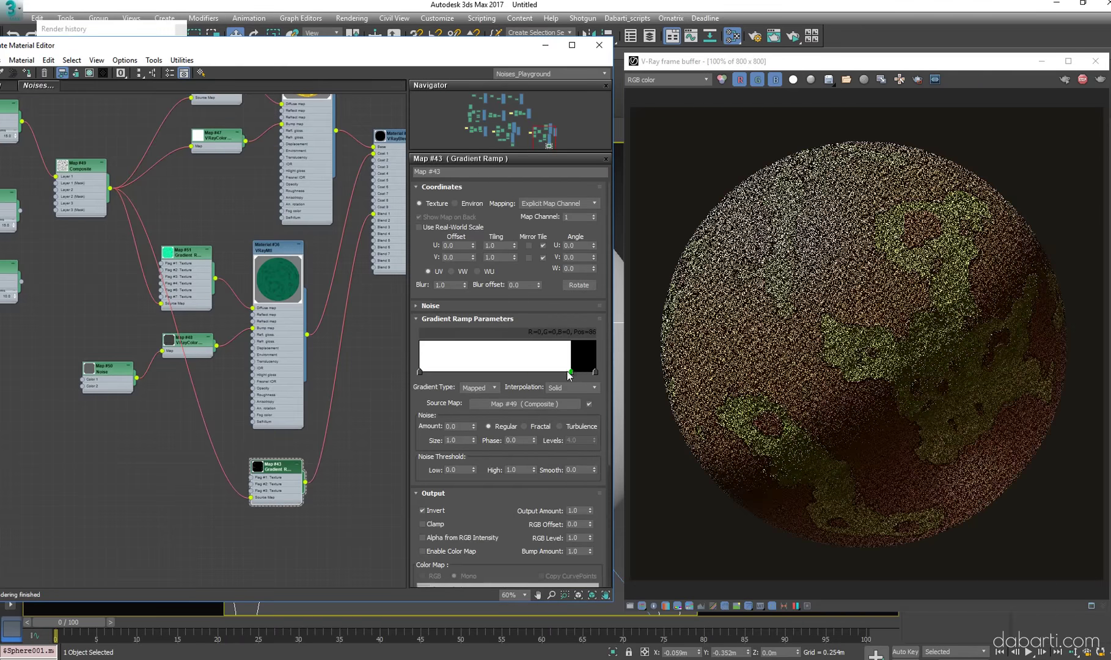
Raise a point on Map #46's Noise colour-map curve
{"action": "middle_click_drag", "start_coordinate": [3, 123], "coordinate": [167, 197]}
{"action": "left_click", "coordinate": [167, 197]}
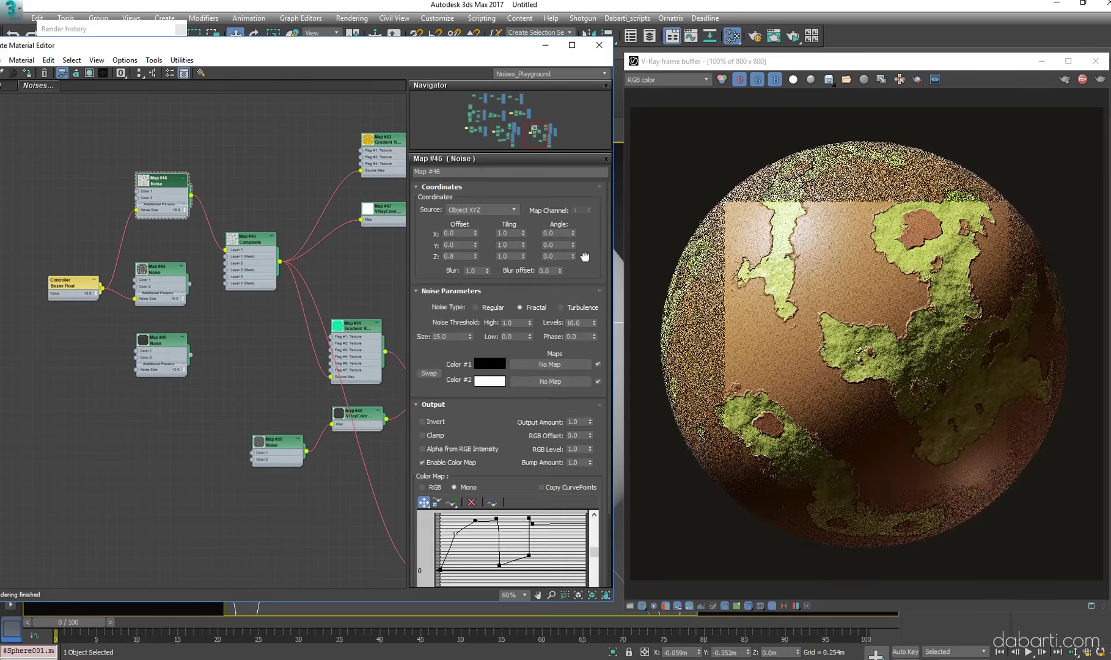
{"action": "scroll", "coordinate": [585, 257], "scroll_direction": "down", "scroll_amount": 3}
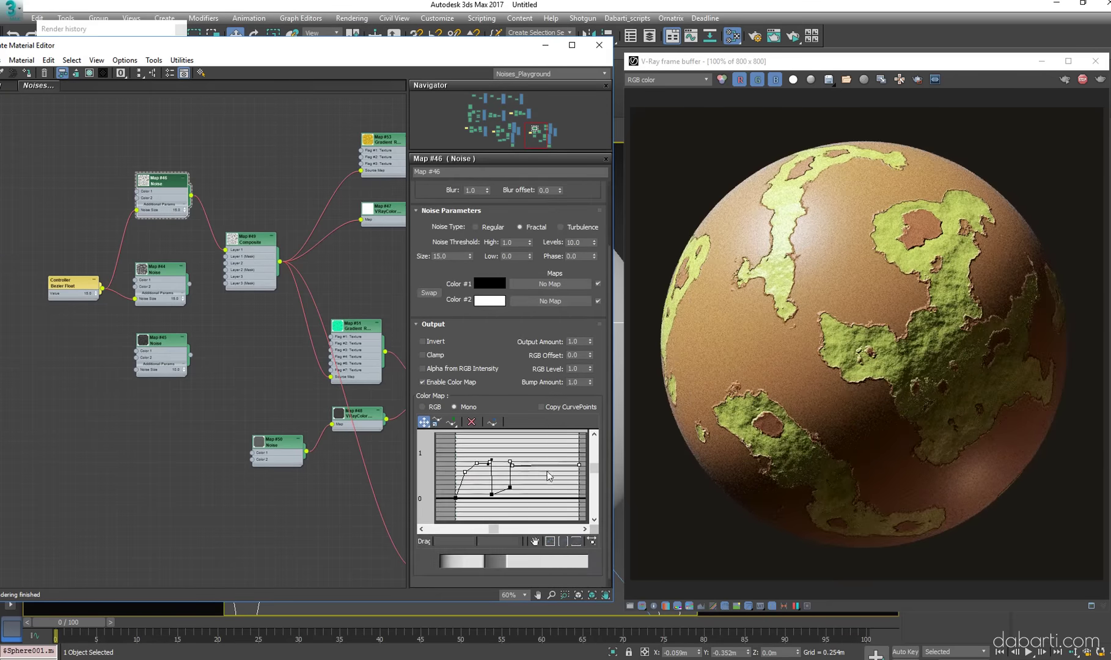
{"action": "left_click_drag", "start_coordinate": [510, 454], "coordinate": [509, 450]}
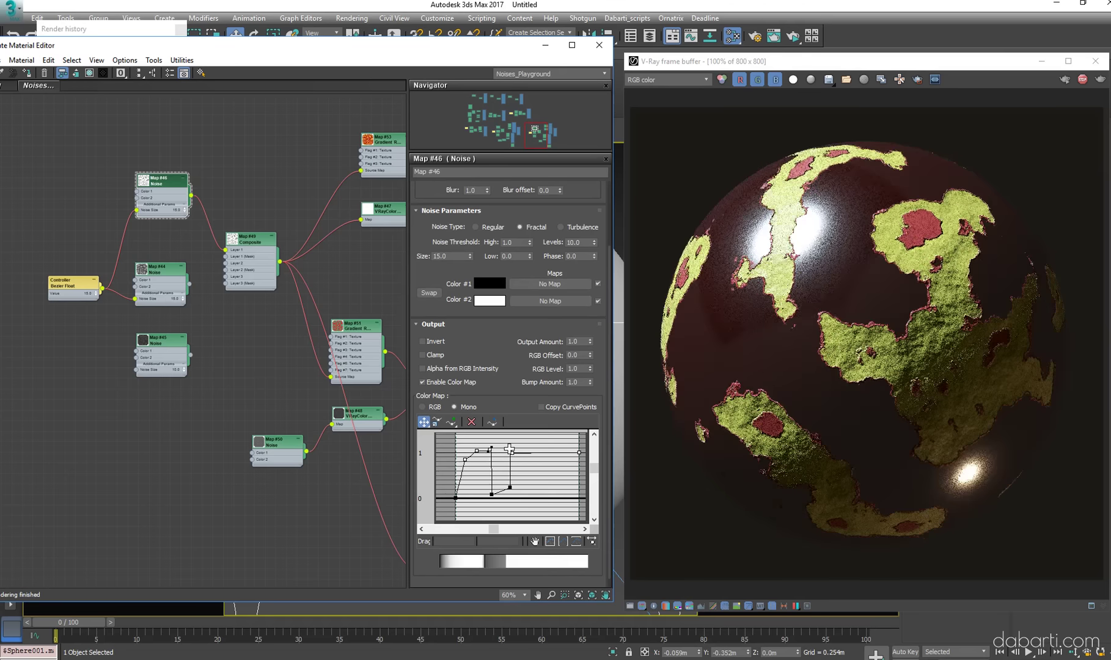
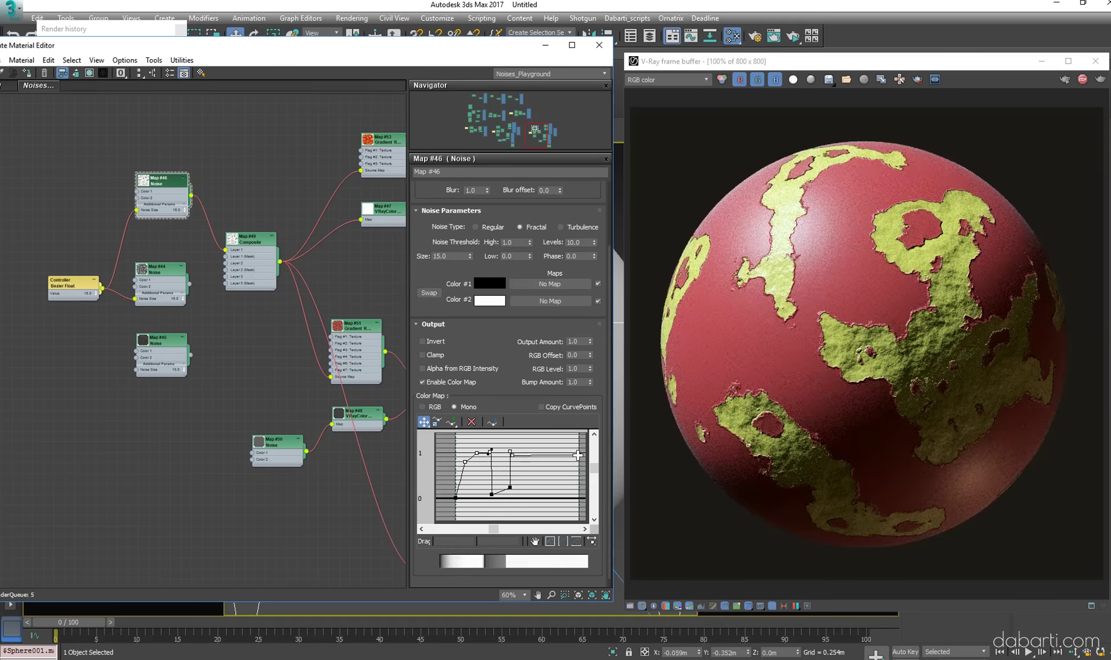
Set Map #48's VRayColor2Bump height to 0.1m
{"action": "left_click_drag", "start_coordinate": [578, 456], "coordinate": [517, 454]}
{"action": "scroll", "coordinate": [518, 454], "scroll_direction": "up", "scroll_amount": 2}
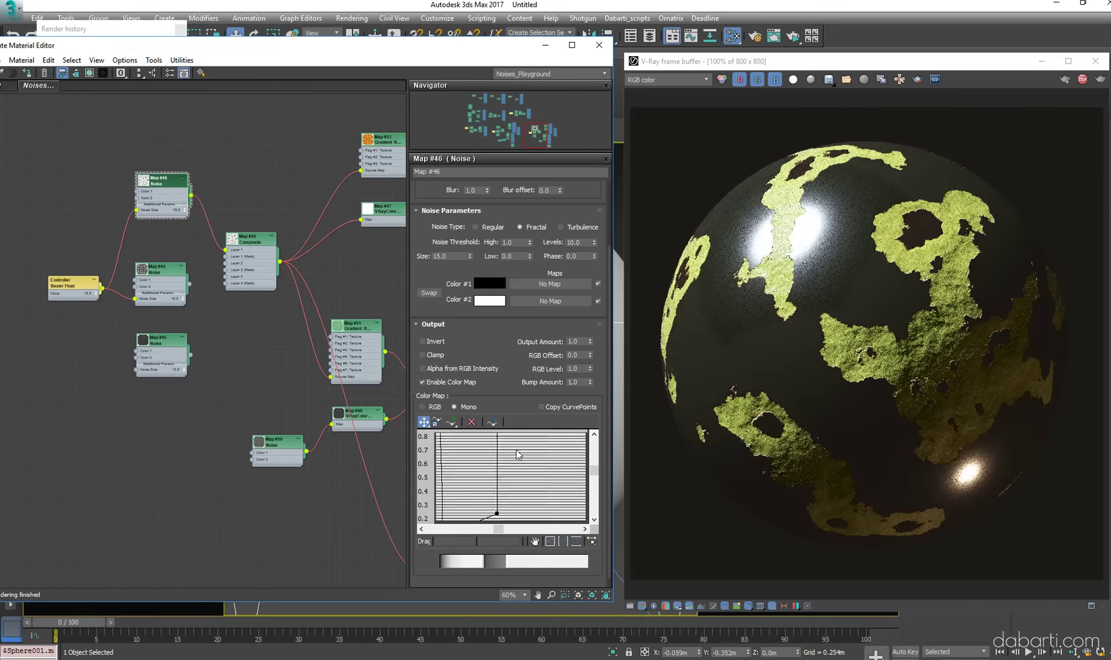
{"action": "middle_click_drag", "start_coordinate": [517, 454], "coordinate": [527, 486]}
{"action": "middle_click_drag", "start_coordinate": [403, 406], "coordinate": [334, 411]}
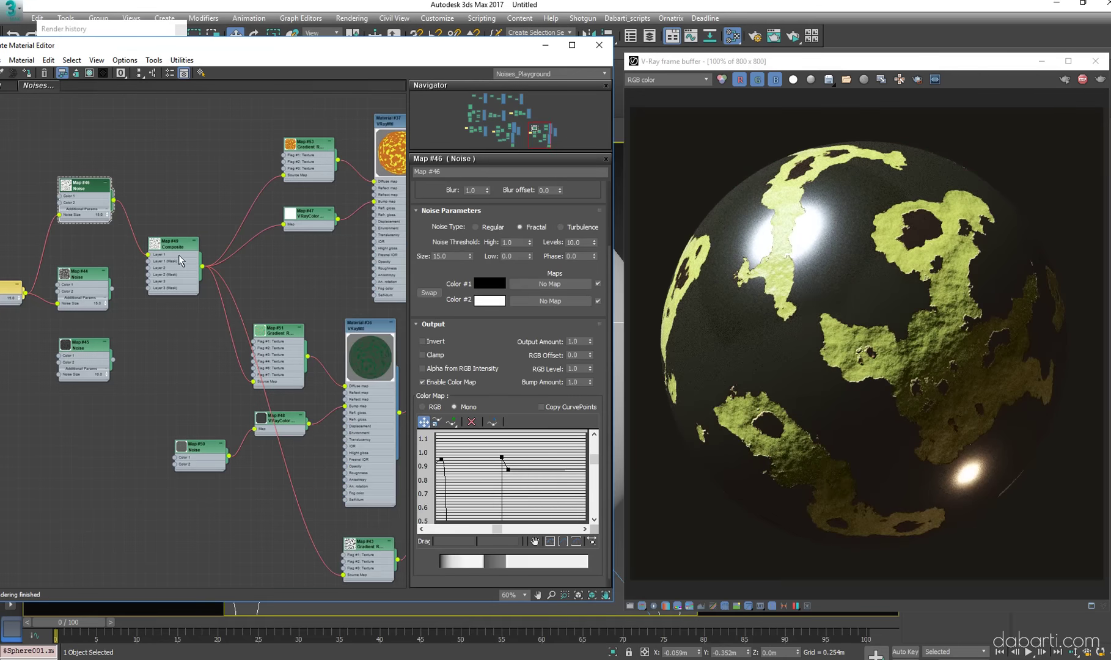
{"action": "left_click_drag", "start_coordinate": [180, 261], "coordinate": [167, 250]}
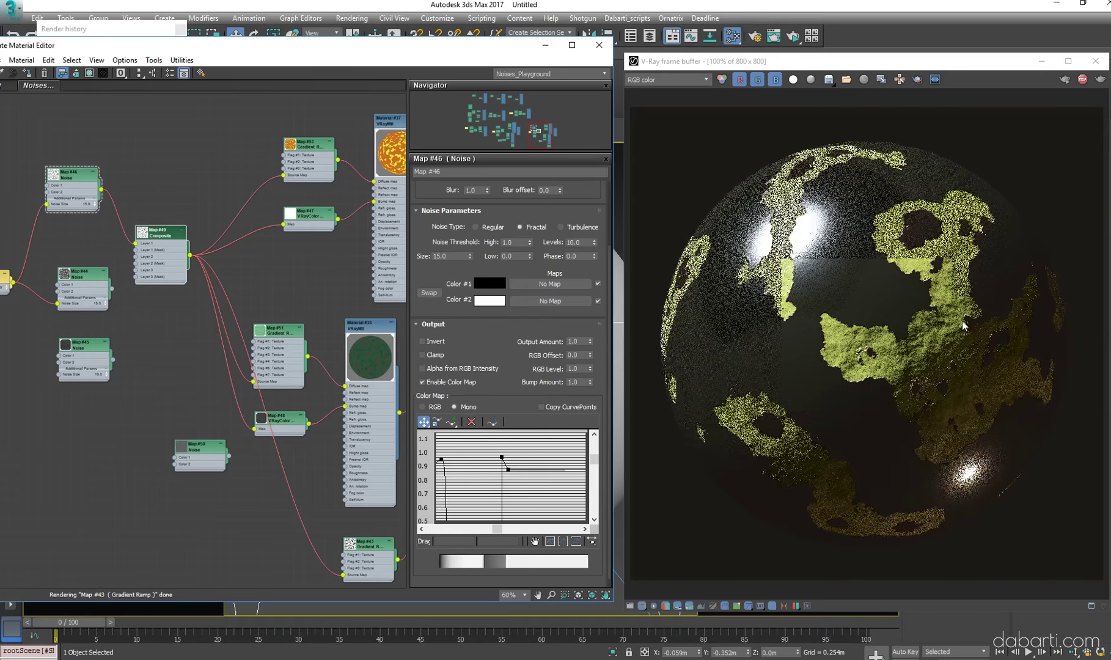
{"action": "scroll", "coordinate": [837, 244], "scroll_direction": "up", "scroll_amount": 1}
{"action": "left_click", "coordinate": [293, 421]}
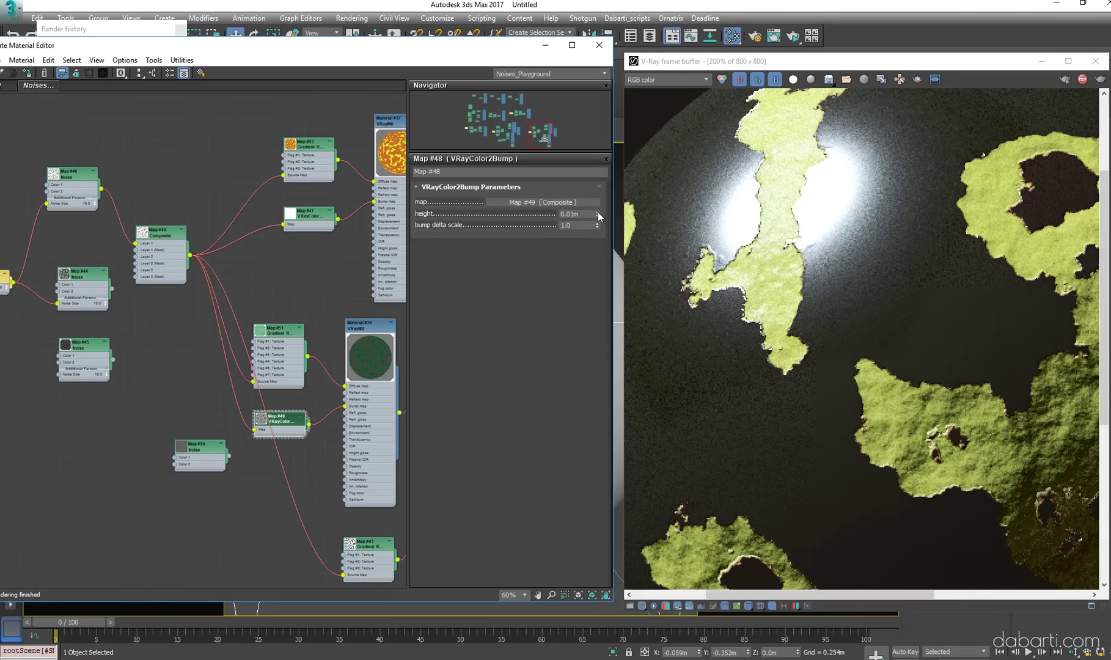
{"action": "left_click_drag", "start_coordinate": [599, 212], "coordinate": [655, 222]}
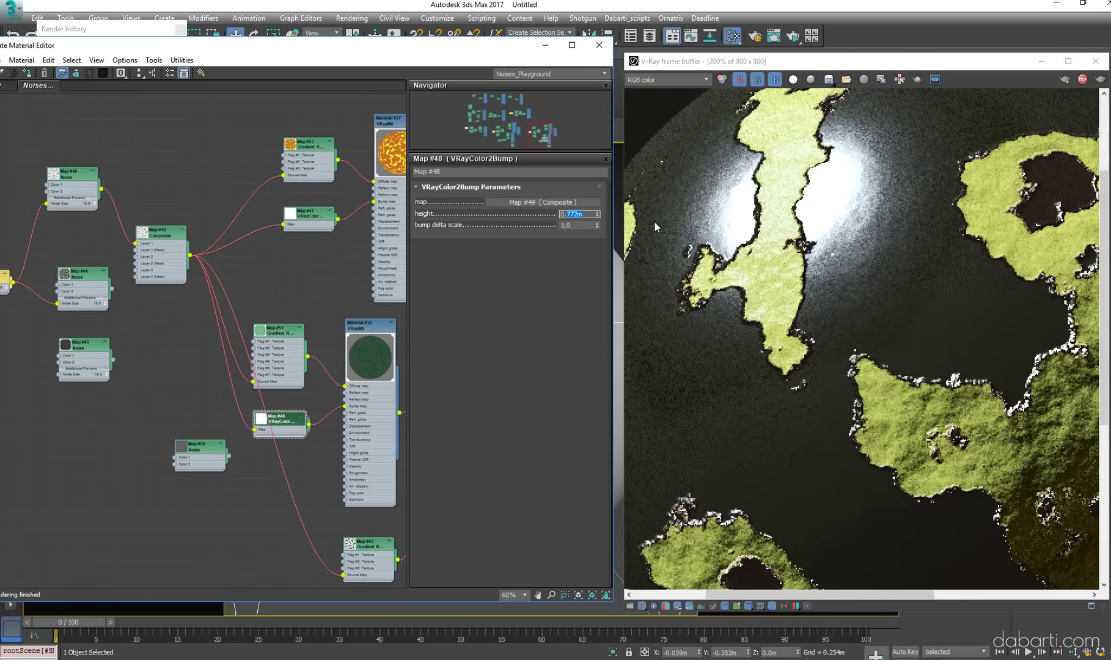
{"action": "type", "text": "0.1"}
{"action": "key", "text": "Return"}
Delete the unused Map #44 and Map #45 noise nodes
{"action": "scroll", "coordinate": [913, 230], "scroll_direction": "down", "scroll_amount": 1}
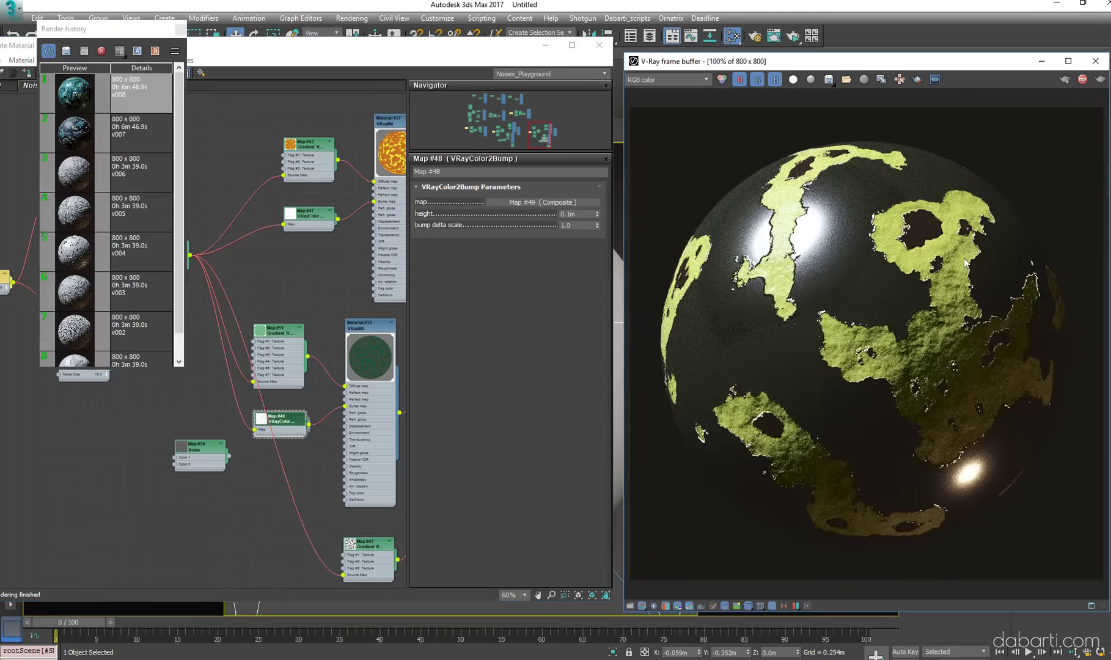
{"action": "middle_click_drag", "start_coordinate": [158, 455], "coordinate": [255, 374]}
{"action": "scroll", "coordinate": [217, 212], "scroll_direction": "up", "scroll_amount": 1}
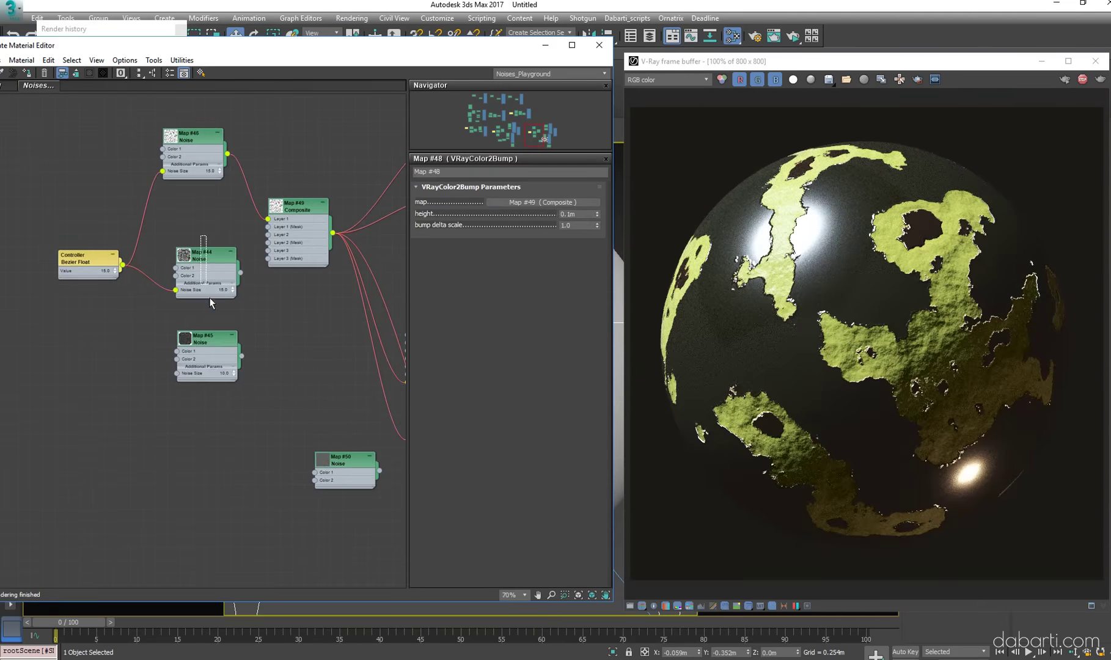
{"action": "left_click_drag", "start_coordinate": [209, 300], "coordinate": [211, 367]}
{"action": "key", "text": "Delete"}
Delete the Bezier Float controller and reshape Map #46's colour-map curve to add red veins
{"action": "left_click", "coordinate": [155, 201]}
{"action": "key", "text": "Delete"}
{"action": "double_click", "coordinate": [191, 137]}
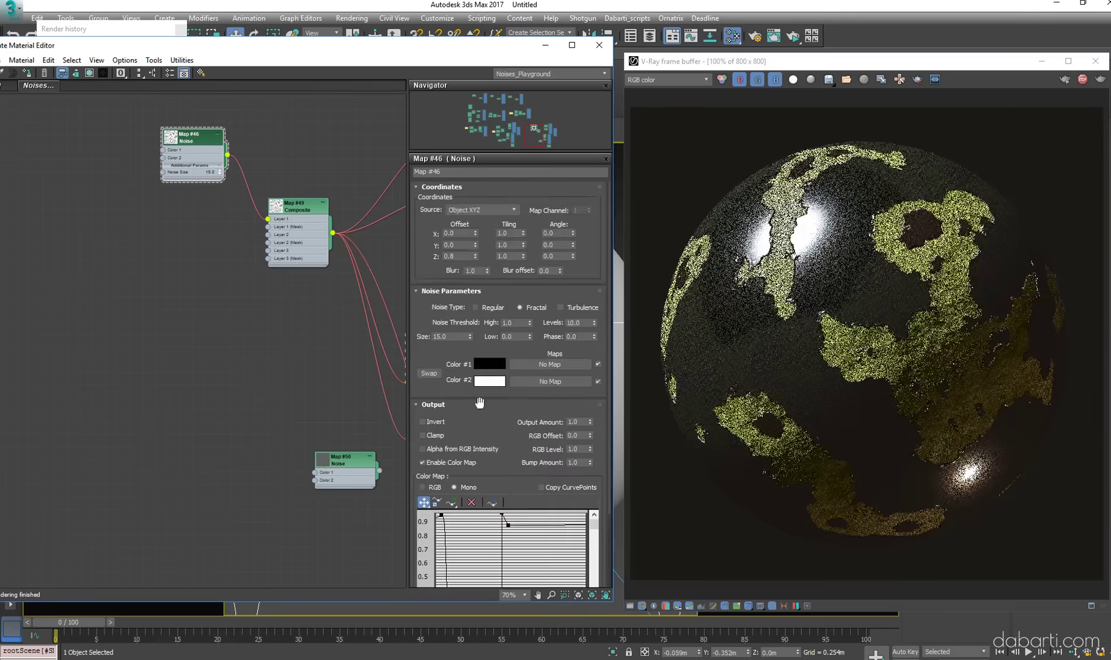
{"action": "left_click", "coordinate": [560, 532]}
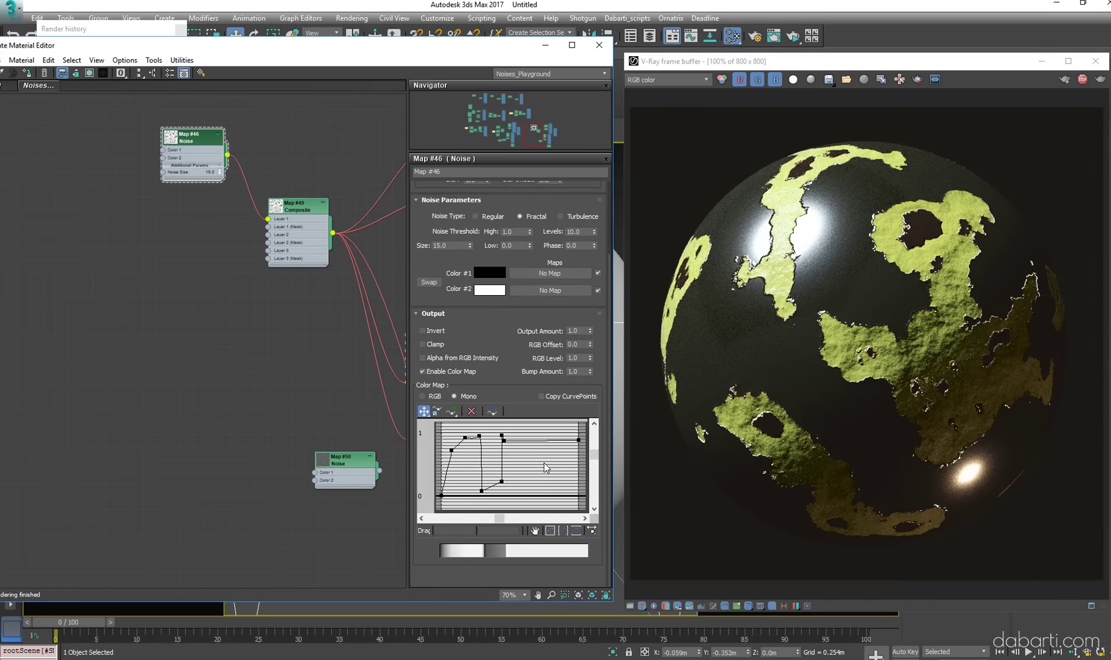
{"action": "mouse_move", "coordinate": [496, 482]}
{"action": "left_mouse_down"}
{"action": "mouse_move", "coordinate": [486, 491]}
{"action": "mouse_move", "coordinate": [496, 495]}
{"action": "left_mouse_up"}
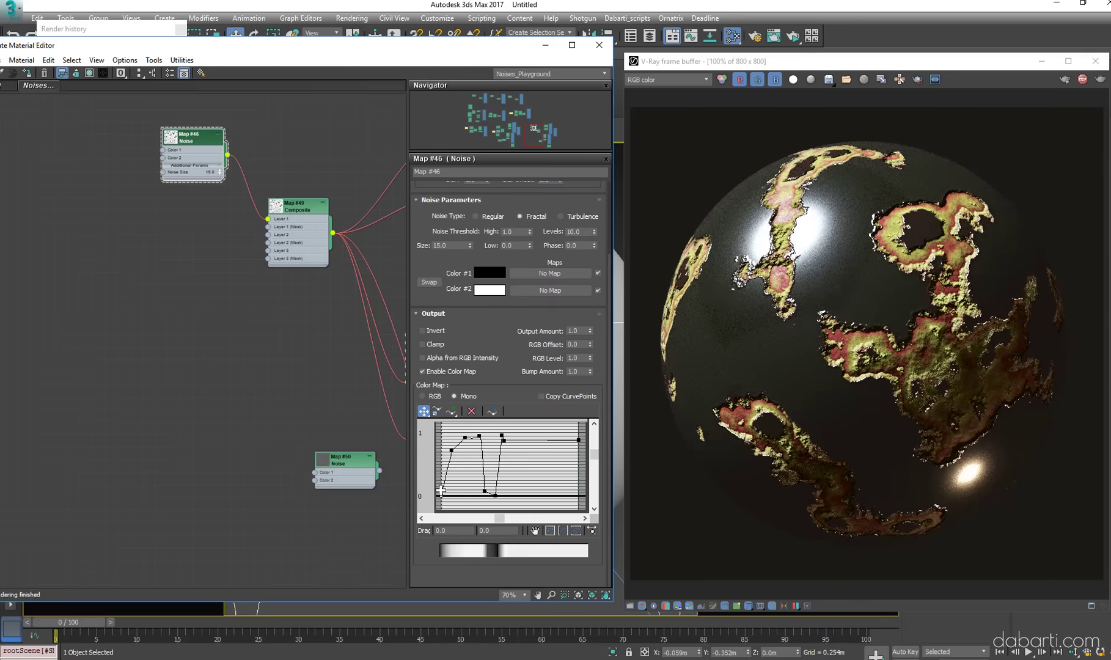
{"action": "left_click_drag", "start_coordinate": [441, 491], "coordinate": [441, 437]}
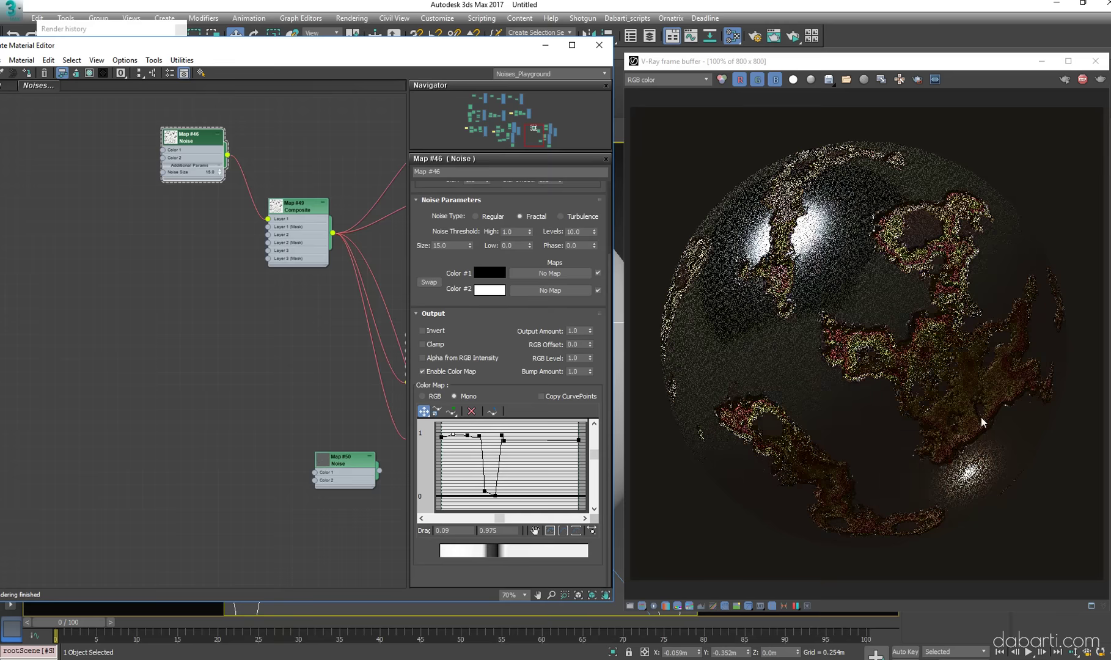
Set Map #47's bump height to 0.05m and check the re-rendered sphere
{"action": "middle_click_drag", "start_coordinate": [367, 397], "coordinate": [133, 434]}
{"action": "left_click", "coordinate": [239, 221]}
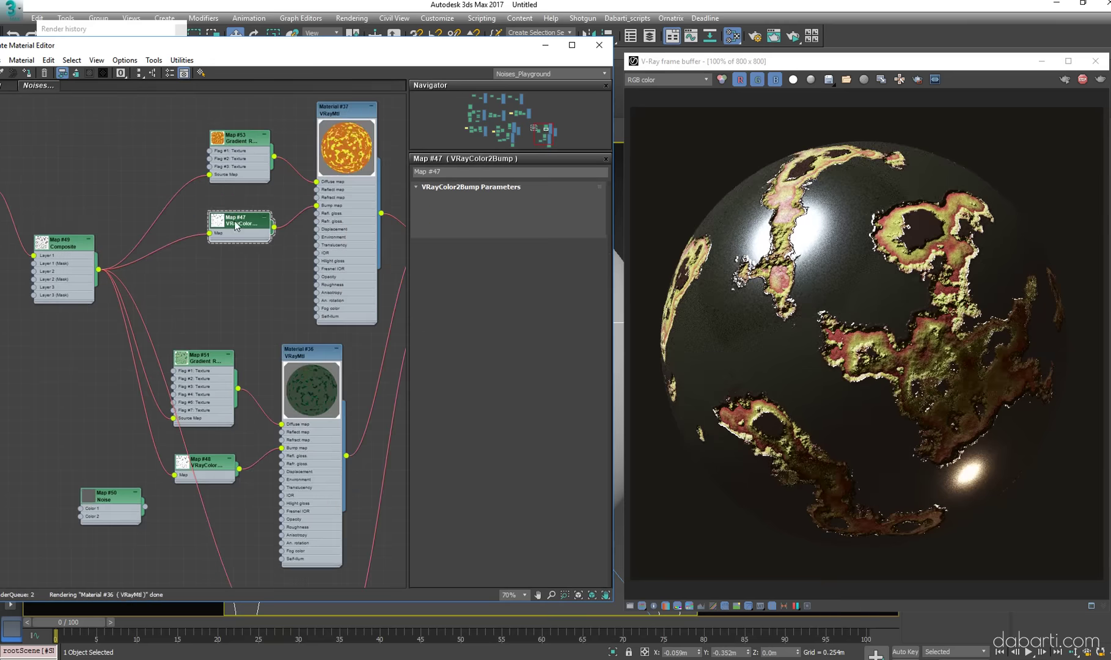
{"action": "key", "text": "Return"}
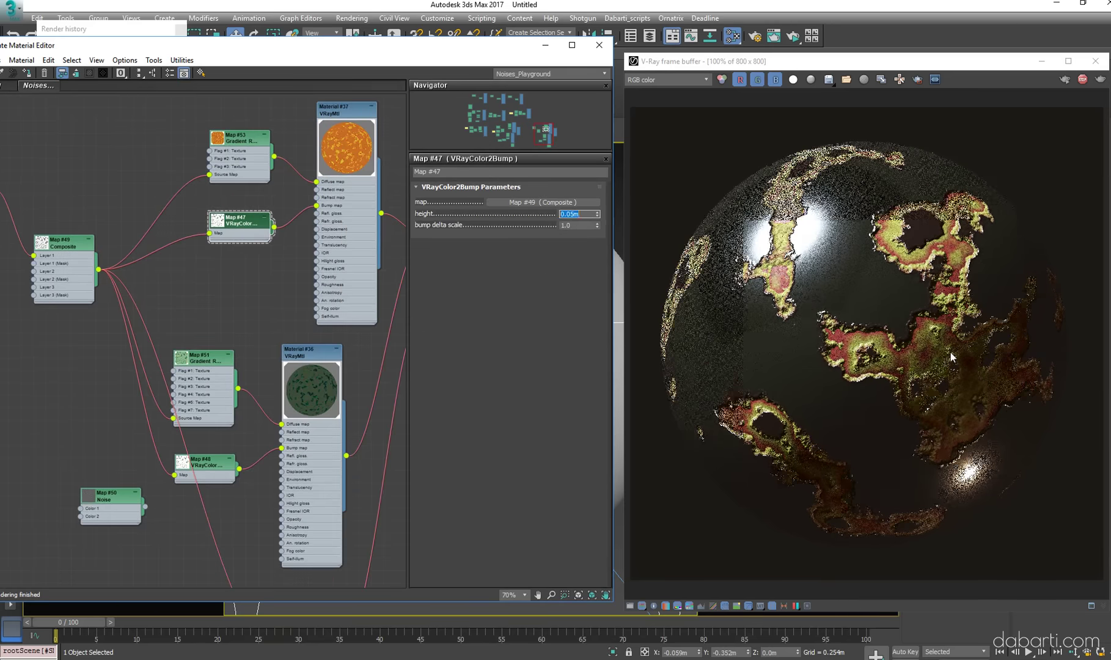
{"action": "left_click", "coordinate": [951, 357]}
{"action": "middle_click_drag", "start_coordinate": [55, 306], "coordinate": [147, 290]}
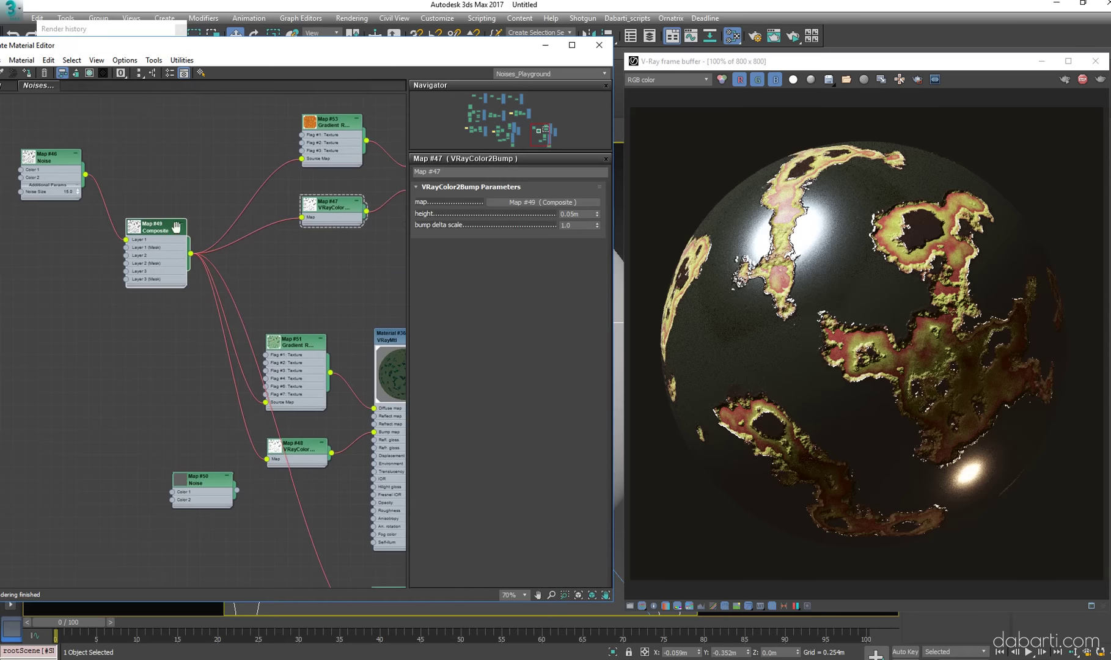
{"action": "middle_click_drag", "start_coordinate": [55, 156], "coordinate": [71, 154]}
Make Map #46 a fractal noise with Levels 10, Size 26.8 and Low threshold 0.24
{"action": "double_click", "coordinate": [66, 163]}
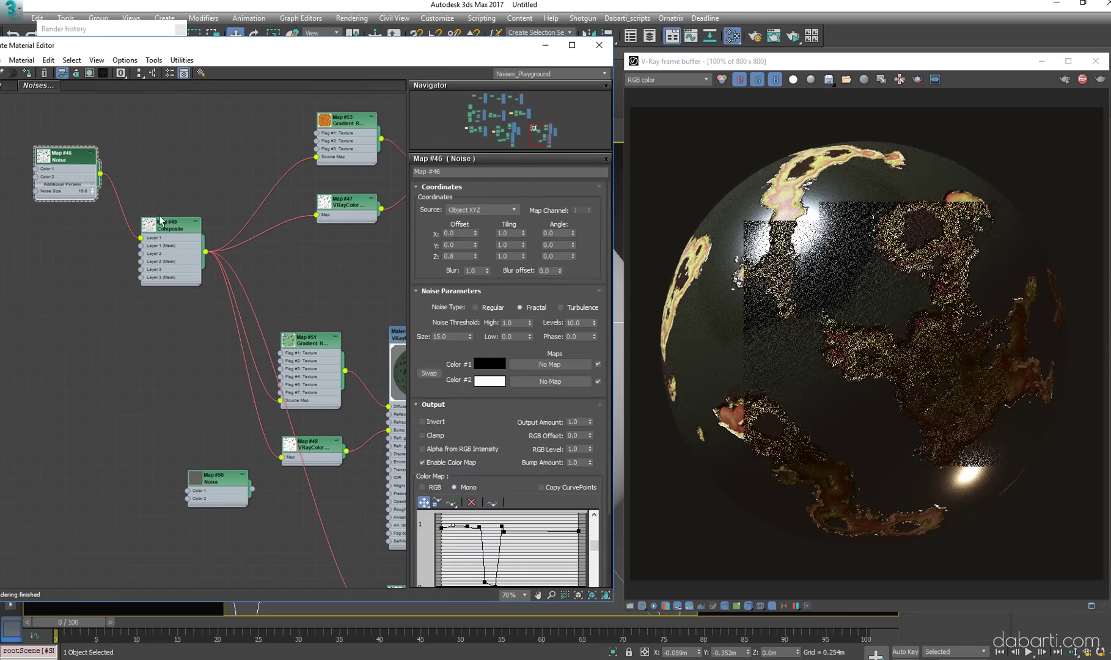
{"action": "double_click", "coordinate": [586, 324]}
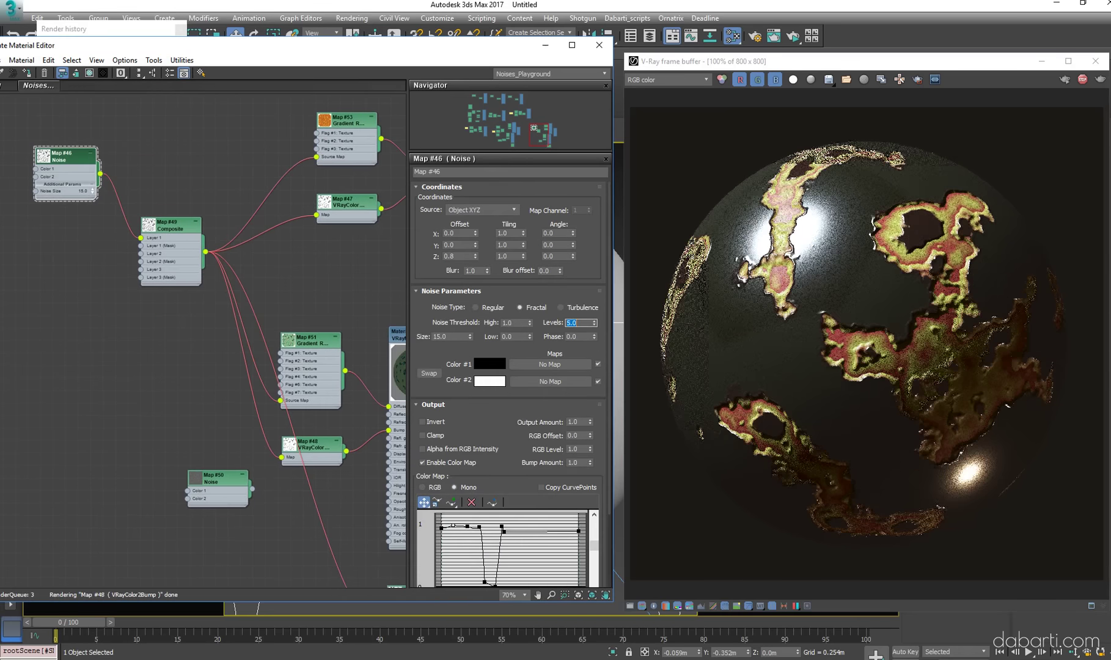
{"action": "type", "text": "4"}
{"action": "key", "text": "Return"}
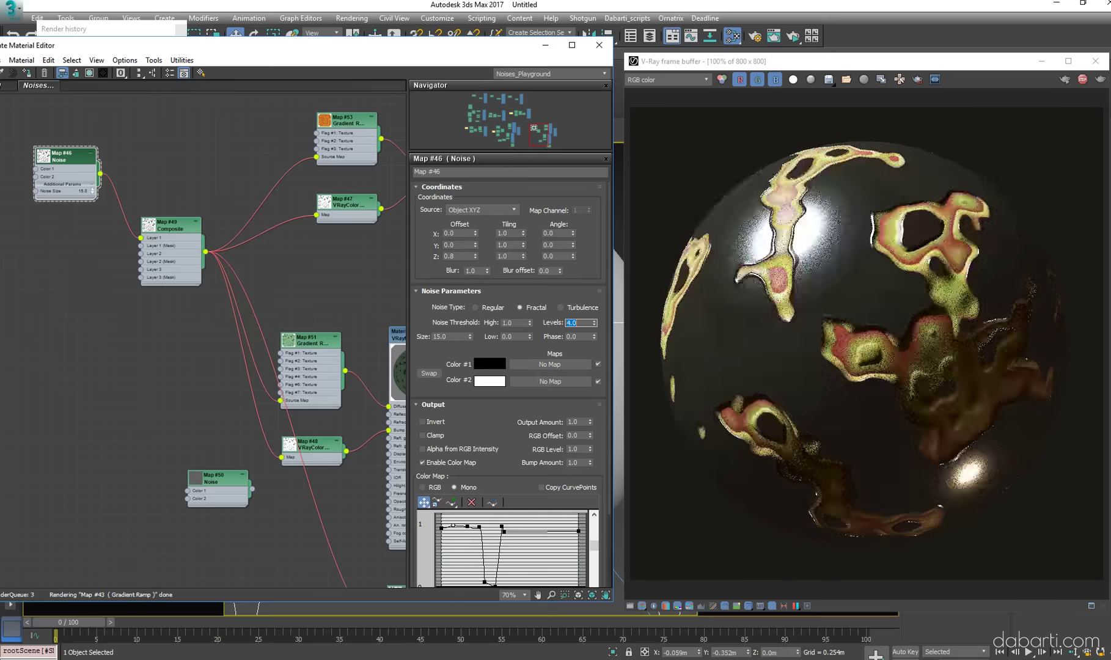
{"action": "left_click", "coordinate": [560, 307]}
{"action": "type", "text": "5"}
{"action": "key", "text": "Return"}
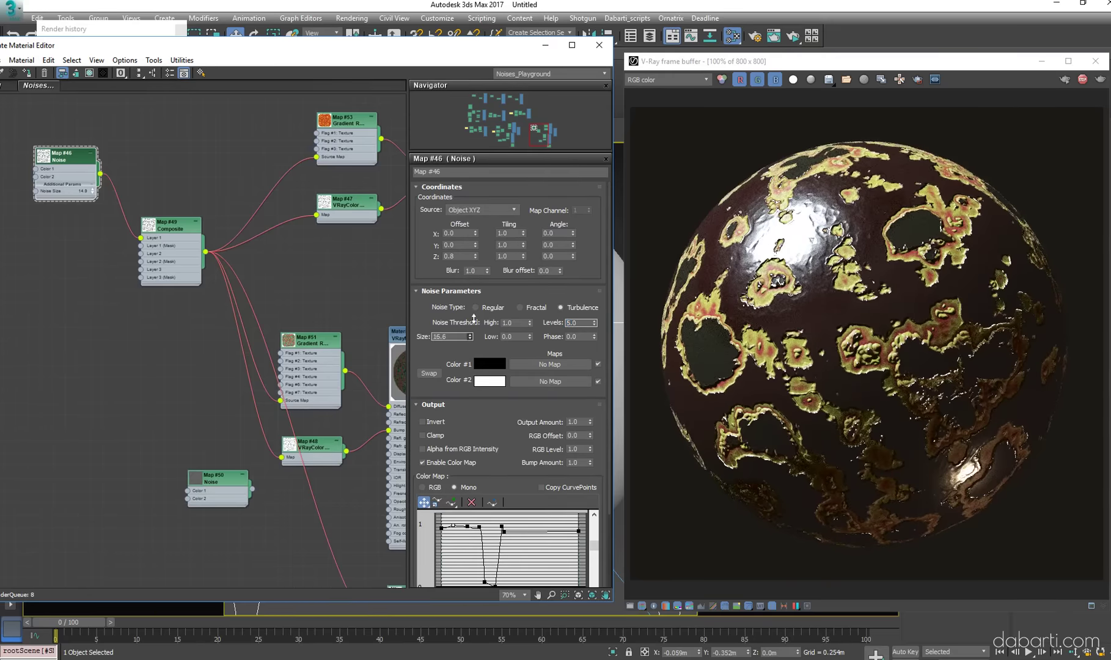
{"action": "mouse_move", "coordinate": [474, 318]}
{"action": "left_mouse_down"}
{"action": "mouse_move", "coordinate": [466, 342]}
{"action": "mouse_move", "coordinate": [471, 330]}
{"action": "left_mouse_up"}
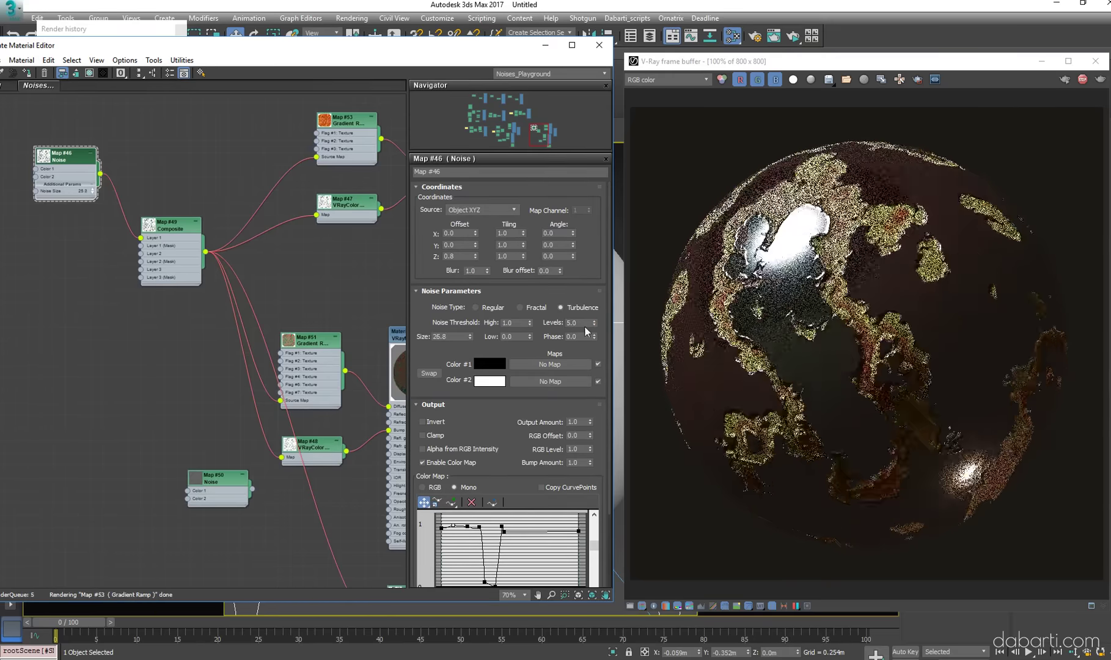
{"action": "left_click_drag", "start_coordinate": [593, 322], "coordinate": [596, 312]}
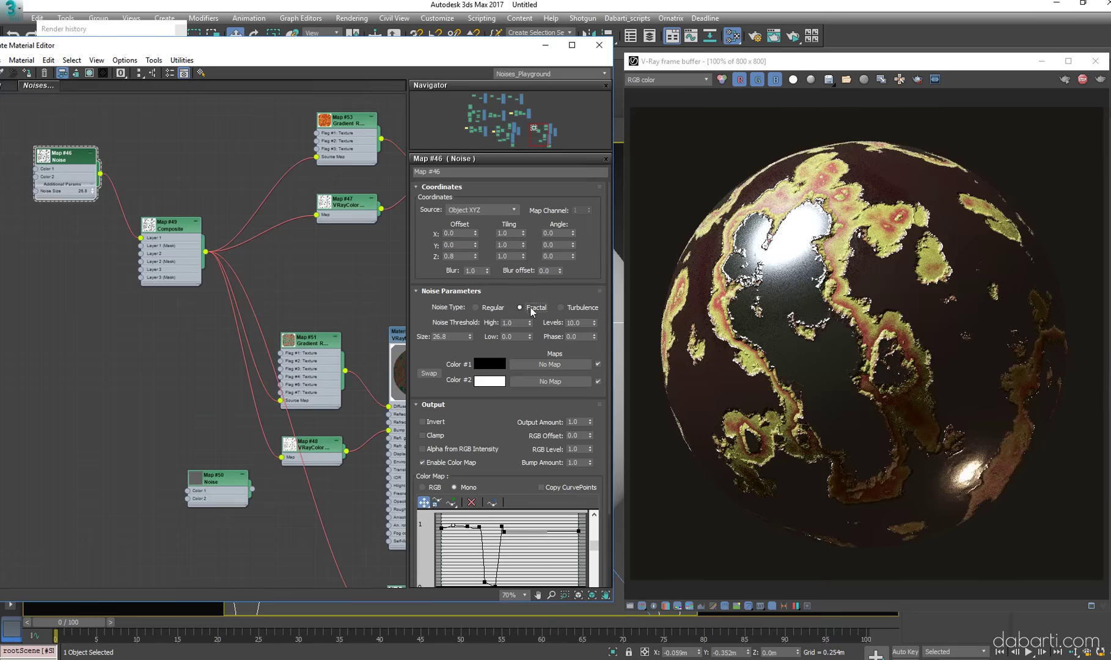
{"action": "left_click_drag", "start_coordinate": [530, 338], "coordinate": [530, 343]}
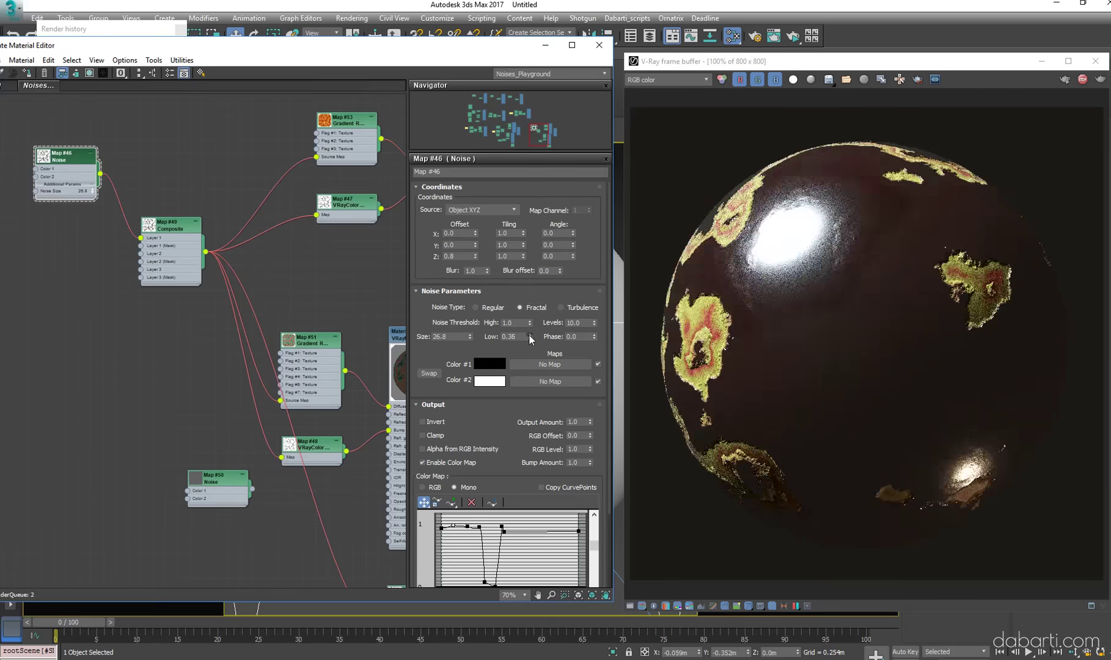
{"action": "left_click_drag", "start_coordinate": [531, 338], "coordinate": [531, 343]}
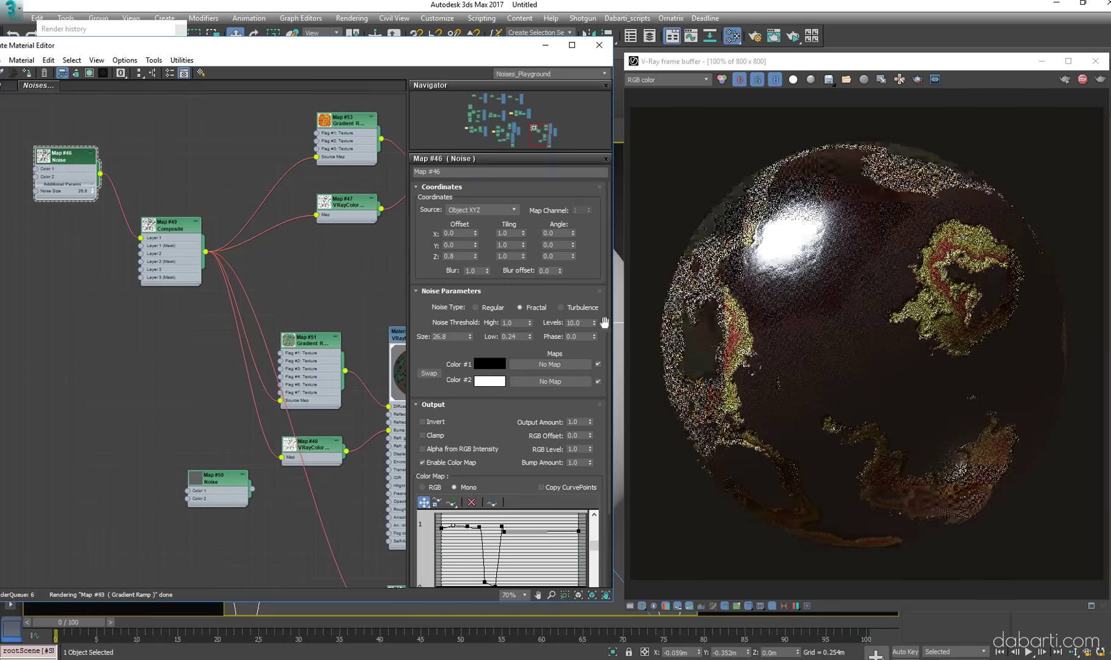
Lift a low point on Map #46's colour curve to reduce red banding
{"action": "left_click_drag", "start_coordinate": [511, 422], "coordinate": [510, 331]}
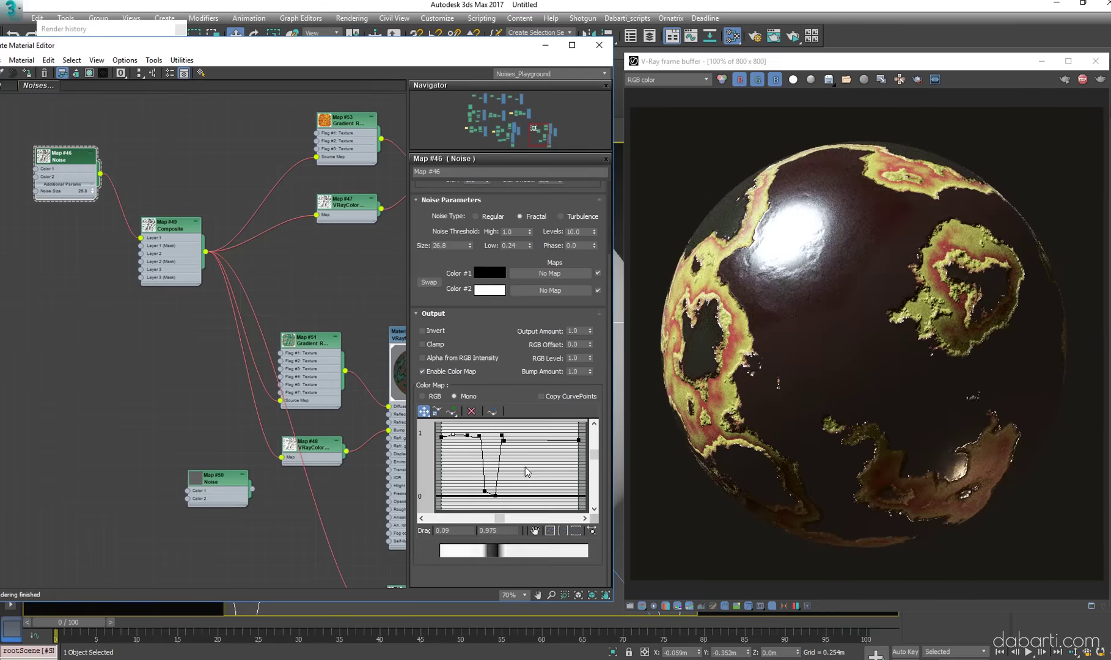
{"action": "left_click_drag", "start_coordinate": [497, 493], "coordinate": [486, 495]}
{"action": "middle_click_drag", "start_coordinate": [255, 401], "coordinate": [217, 349]}
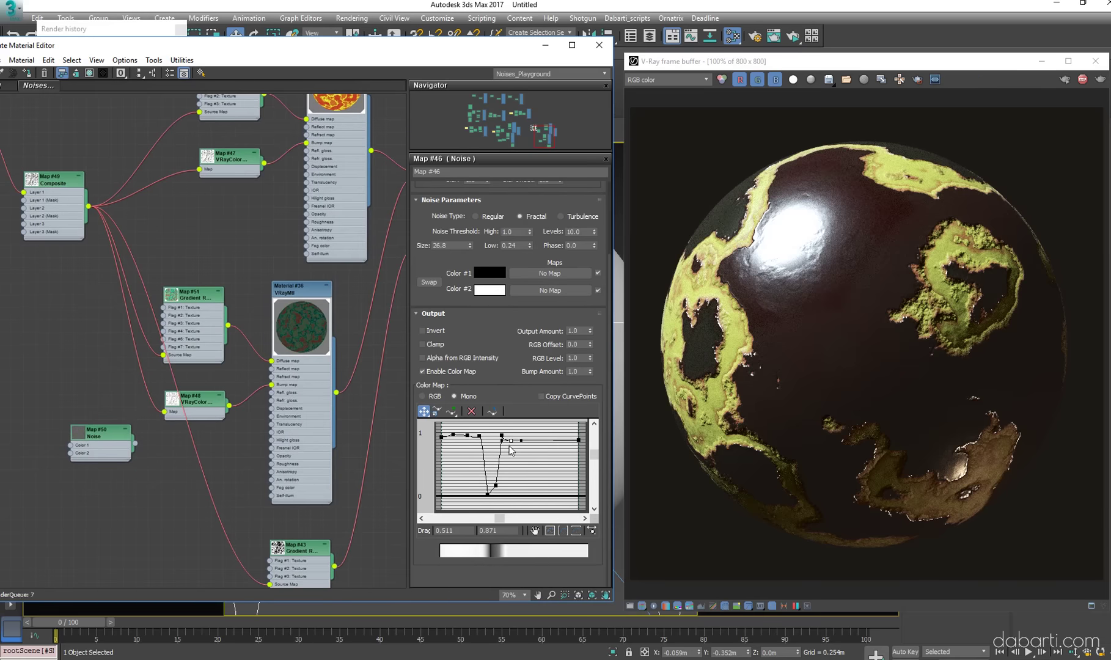
Widen the dip in Map #46's noise output curve
{"action": "scroll", "coordinate": [789, 214], "scroll_direction": "up", "scroll_amount": 4}
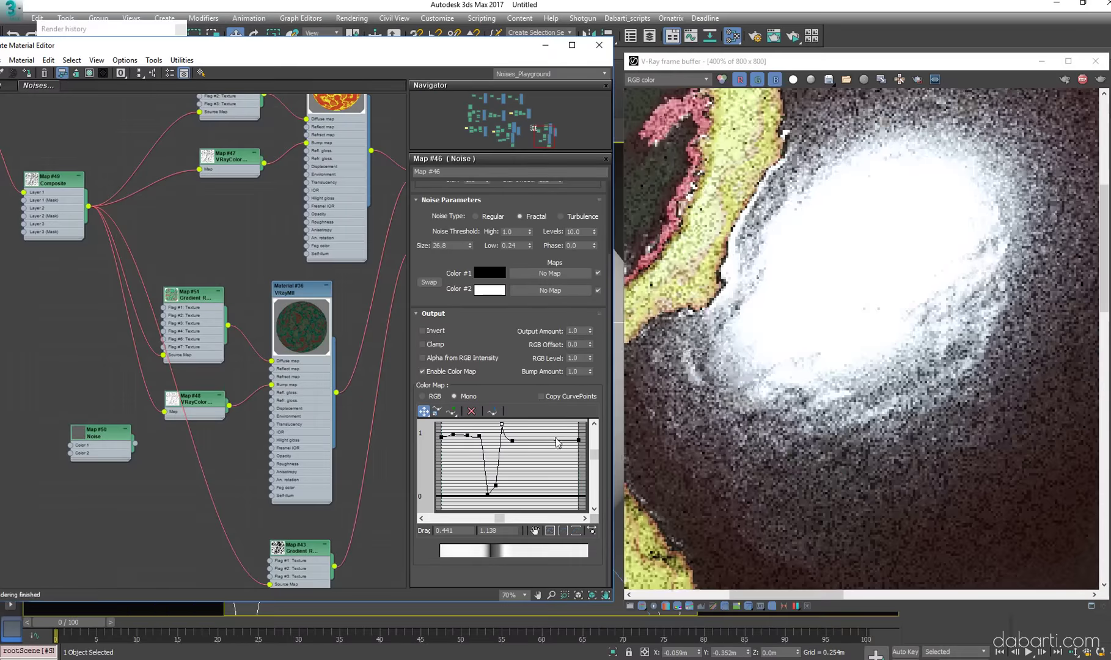
{"action": "scroll", "coordinate": [823, 370], "scroll_direction": "down", "scroll_amount": 4}
{"action": "middle_click_drag", "start_coordinate": [549, 468], "coordinate": [472, 476]}
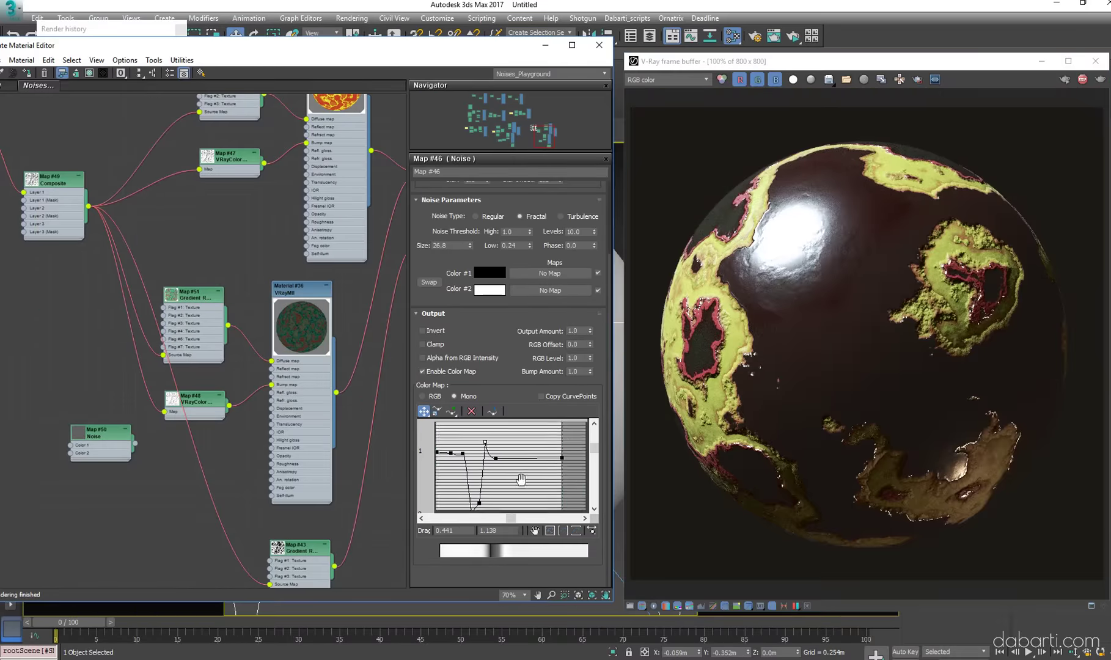
{"action": "left_click_drag", "start_coordinate": [544, 452], "coordinate": [529, 451]}
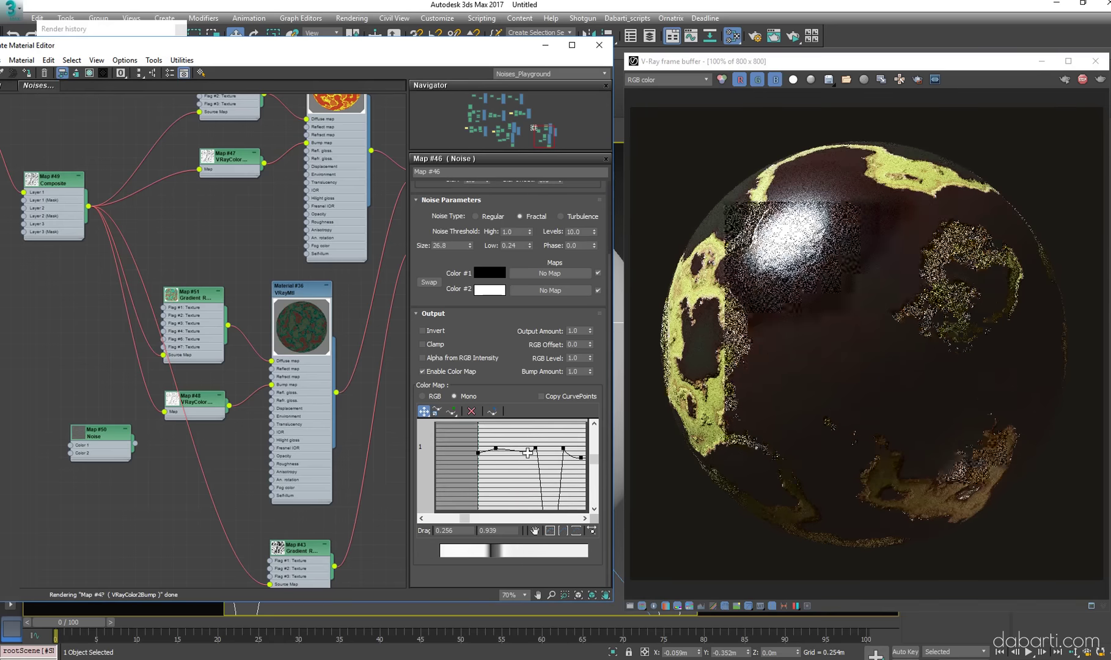
{"action": "left_click", "coordinate": [483, 462]}
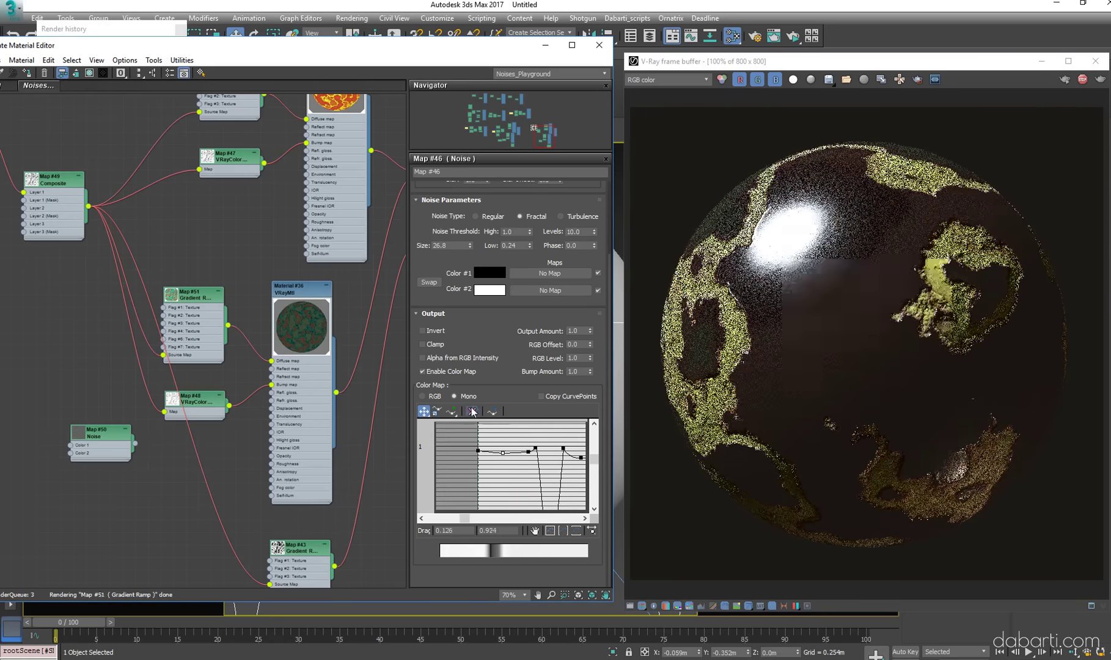
Reset the noise Z tiling to 1.0 and set the noise Size to 15.0
{"action": "scroll", "coordinate": [999, 286], "scroll_direction": "up", "scroll_amount": 1}
{"action": "scroll", "coordinate": [999, 285], "scroll_direction": "down", "scroll_amount": 1}
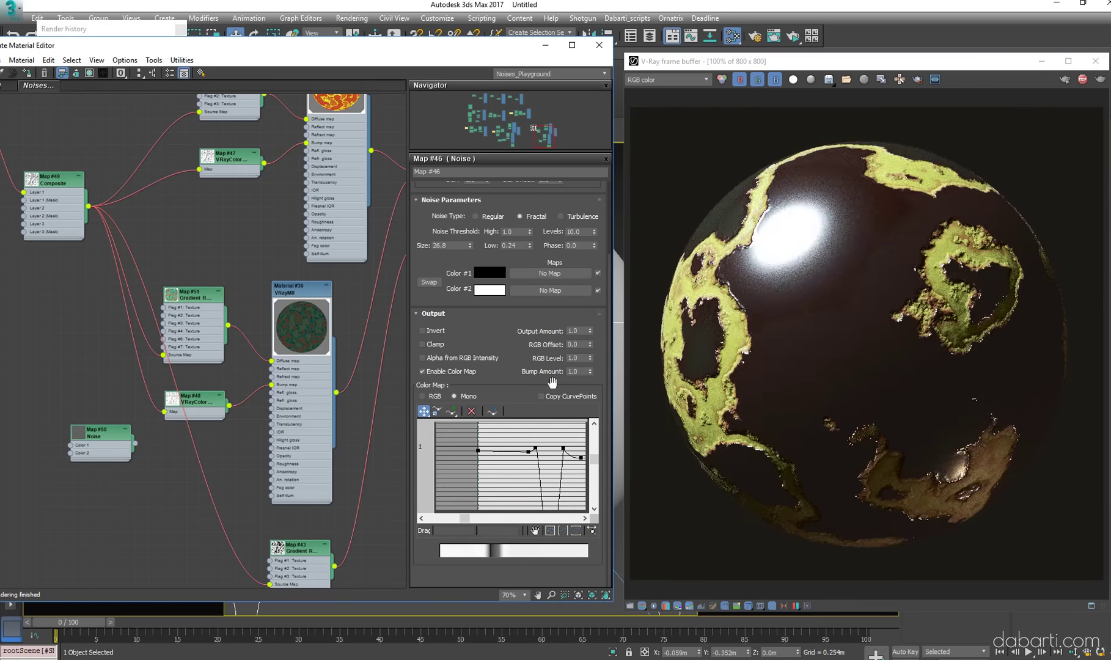
{"action": "scroll", "coordinate": [316, 363], "scroll_direction": "down", "scroll_amount": 2}
{"action": "scroll", "coordinate": [333, 376], "scroll_direction": "down", "scroll_amount": 1}
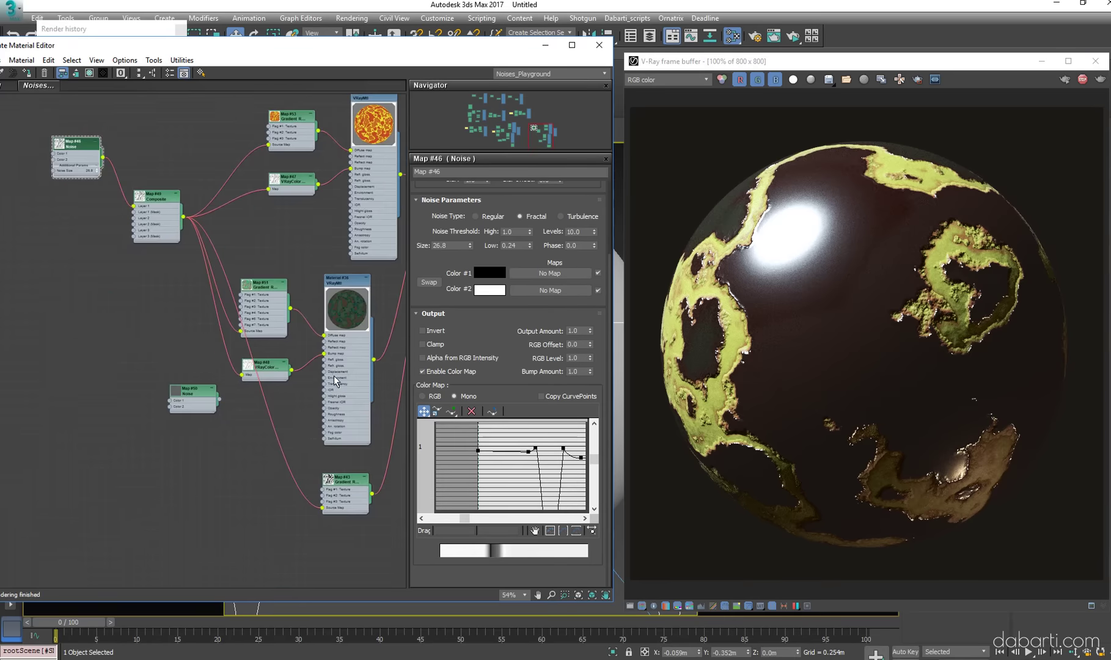
{"action": "scroll", "coordinate": [479, 544], "scroll_direction": "up", "scroll_amount": 3}
{"action": "right_click", "coordinate": [523, 256]}
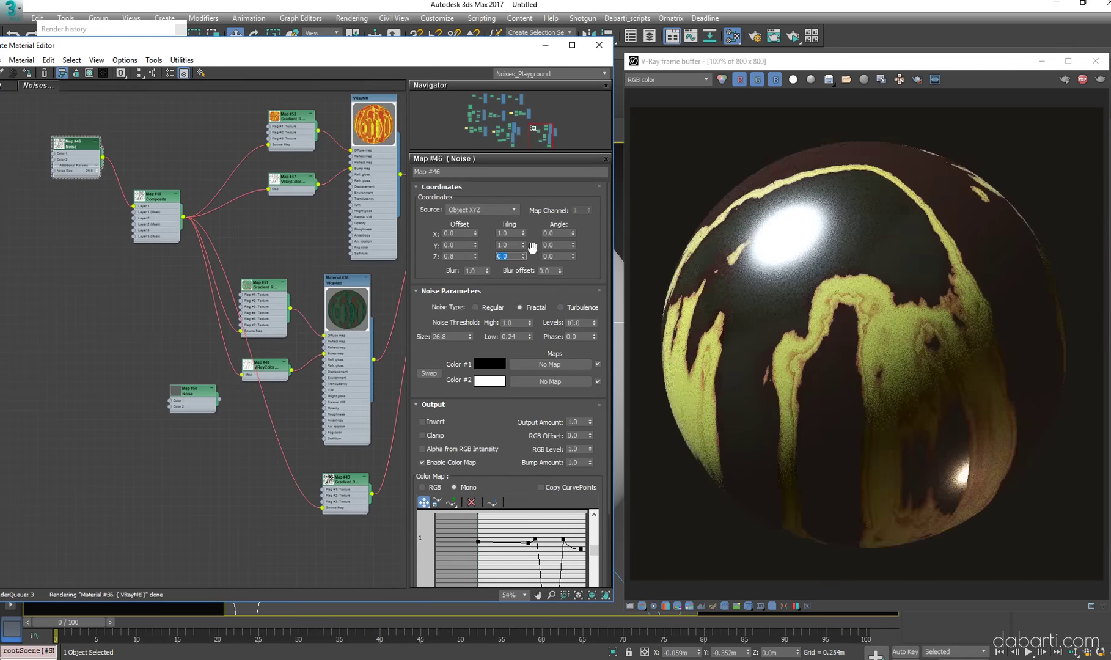
{"action": "type", "text": "1"}
{"action": "key", "text": "Return"}
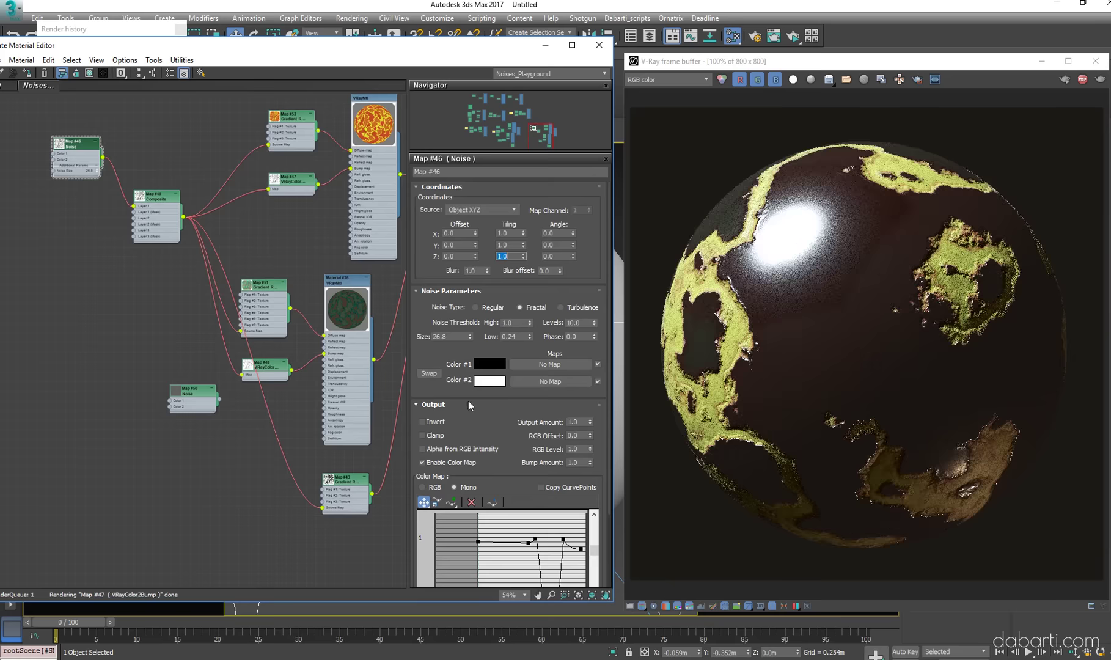
{"action": "type", "text": "15"}
{"action": "key", "text": "Return"}
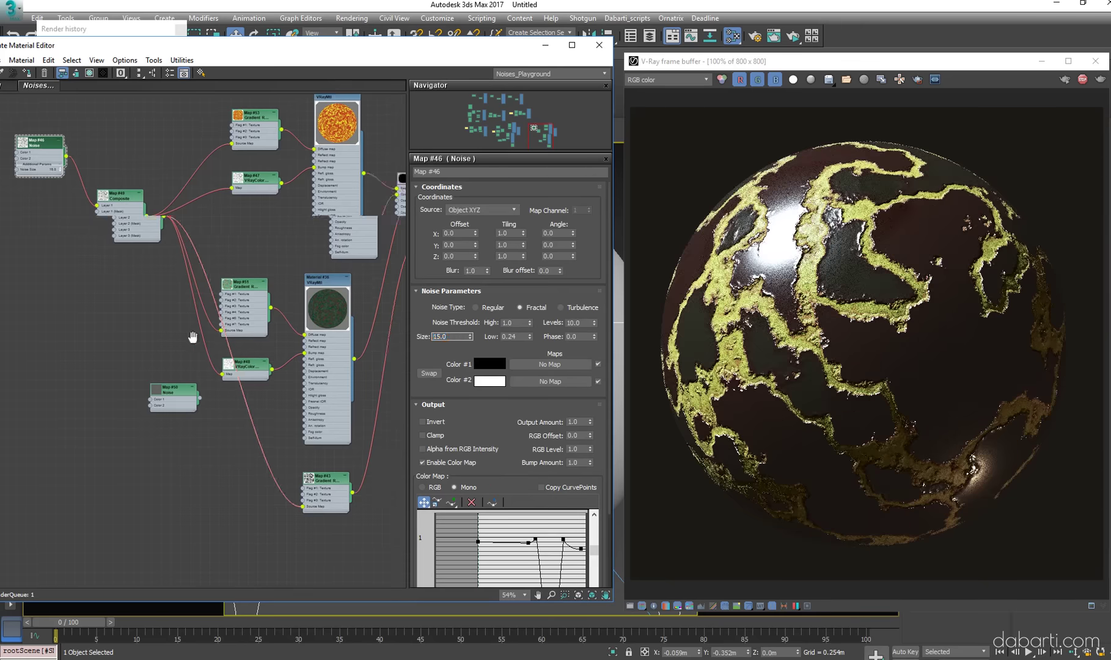
Set Material #36's diffuse colour to teal
{"action": "middle_click_drag", "start_coordinate": [346, 305], "coordinate": [228, 235]}
{"action": "double_click", "coordinate": [228, 235]}
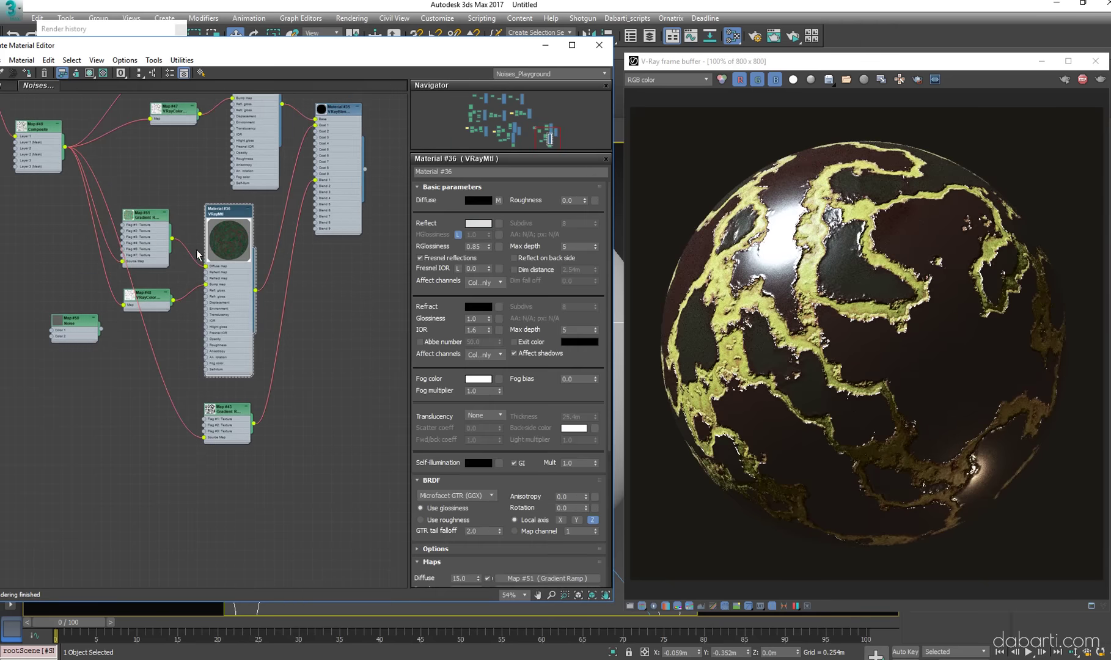
{"action": "double_click", "coordinate": [148, 216]}
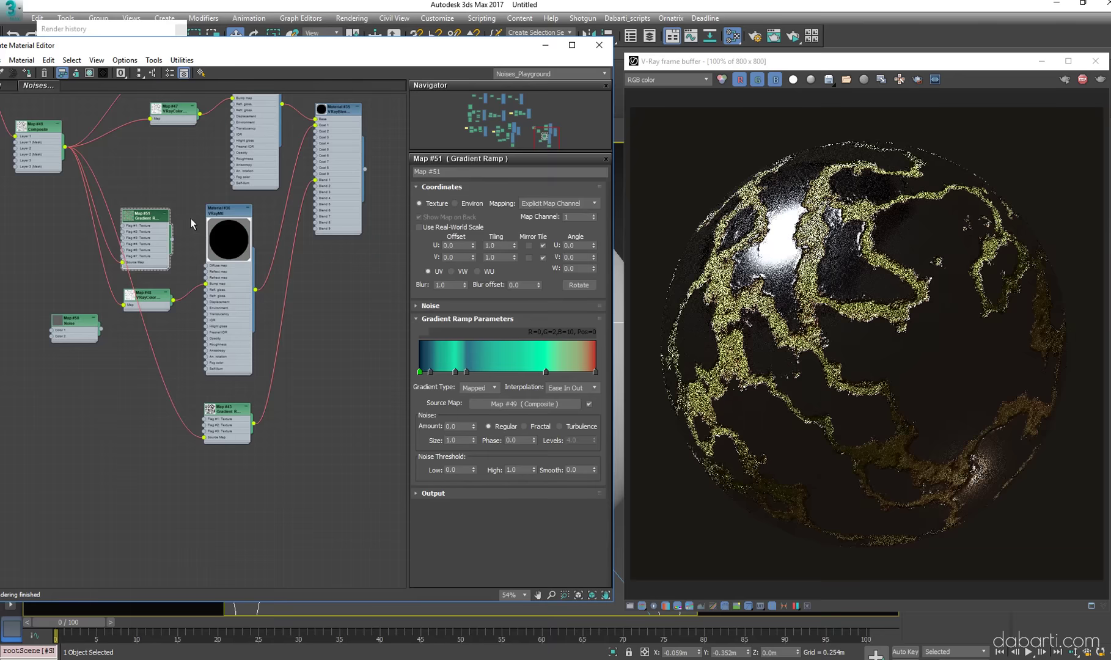
{"action": "double_click", "coordinate": [229, 232]}
{"action": "left_click", "coordinate": [482, 200]}
{"action": "mouse_move", "coordinate": [371, 72]}
{"action": "left_mouse_down"}
{"action": "mouse_move", "coordinate": [446, 72]}
{"action": "mouse_move", "coordinate": [391, 83]}
{"action": "mouse_move", "coordinate": [375, 72]}
{"action": "mouse_move", "coordinate": [419, 94]}
{"action": "left_mouse_up"}
{"action": "left_click", "coordinate": [432, 174]}
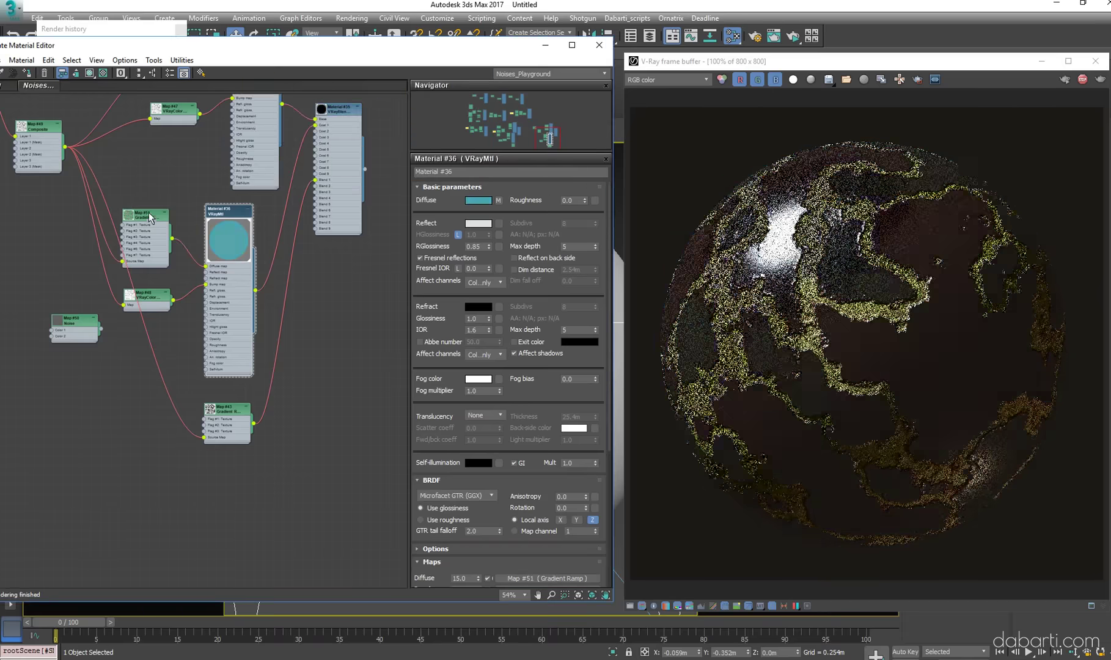
Add a colour flag to the Map #51 gradient and make its last flag muted blue
{"action": "double_click", "coordinate": [144, 215]}
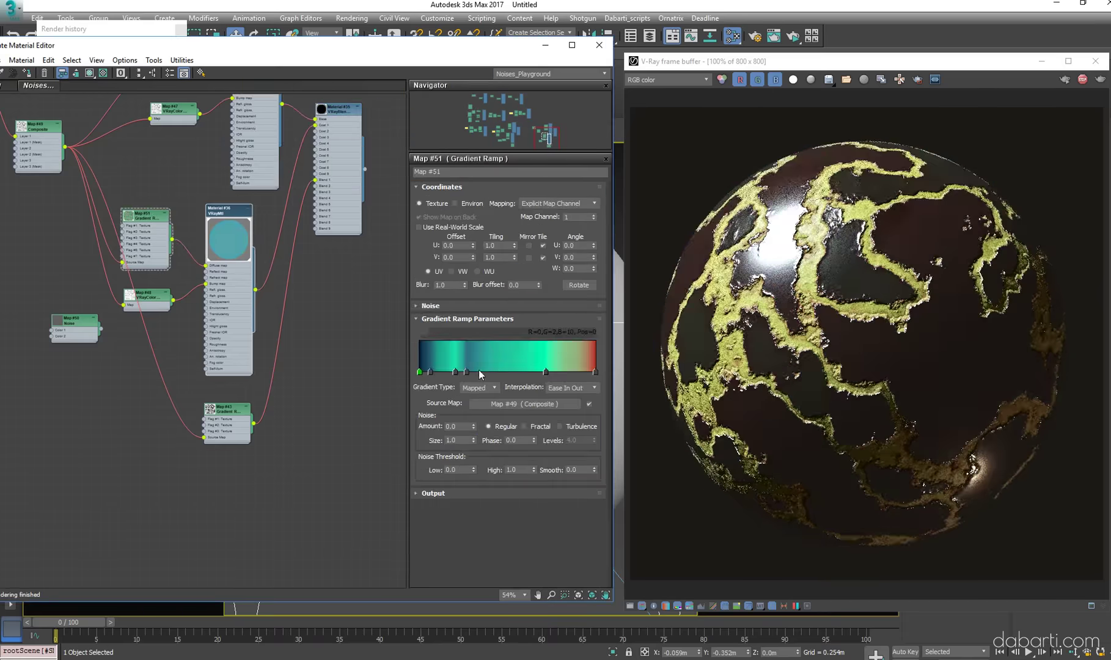
{"action": "left_click", "coordinate": [505, 373]}
{"action": "double_click", "coordinate": [419, 372]}
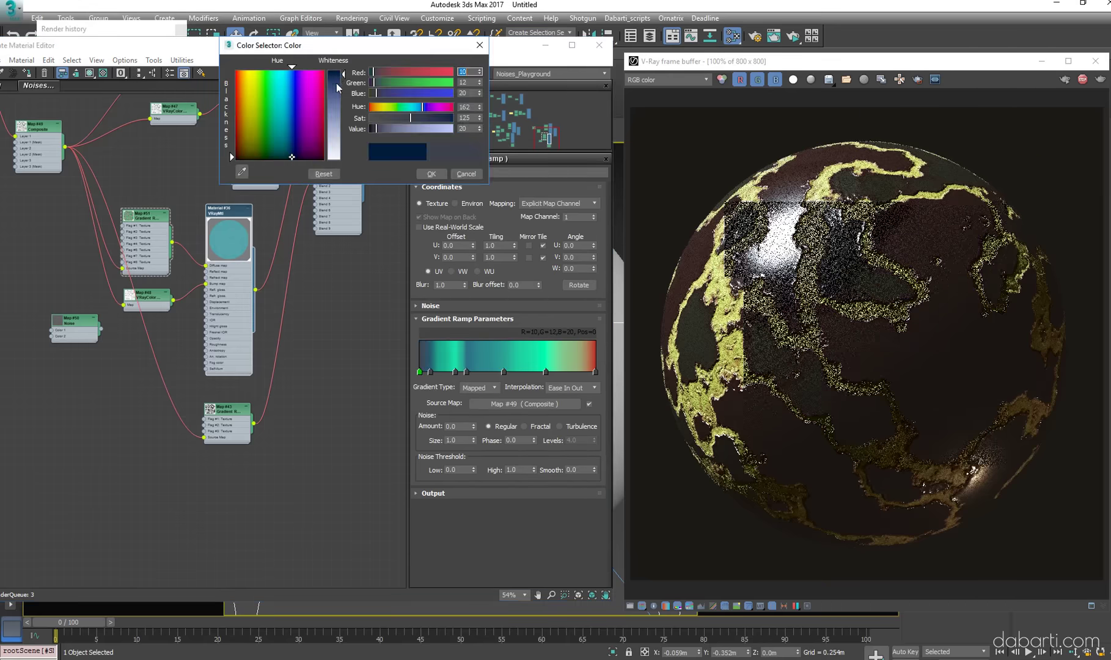
{"action": "left_click", "coordinate": [431, 173]}
{"action": "double_click", "coordinate": [595, 372]}
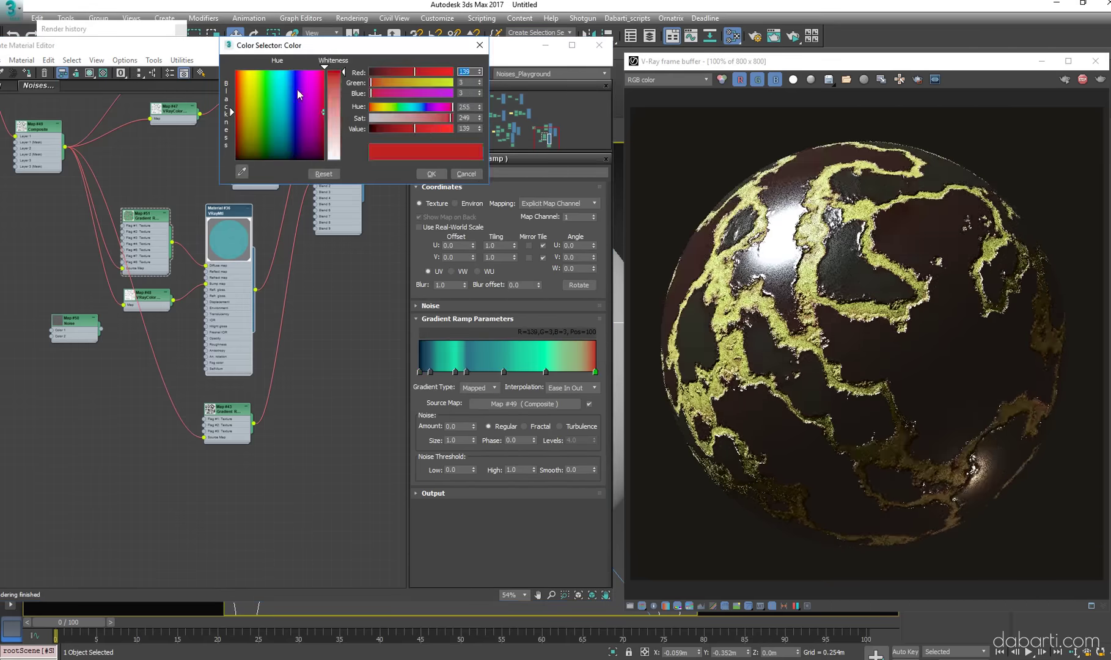
{"action": "left_click_drag", "start_coordinate": [302, 94], "coordinate": [291, 126]}
{"action": "left_click_drag", "start_coordinate": [410, 129], "coordinate": [415, 129]}
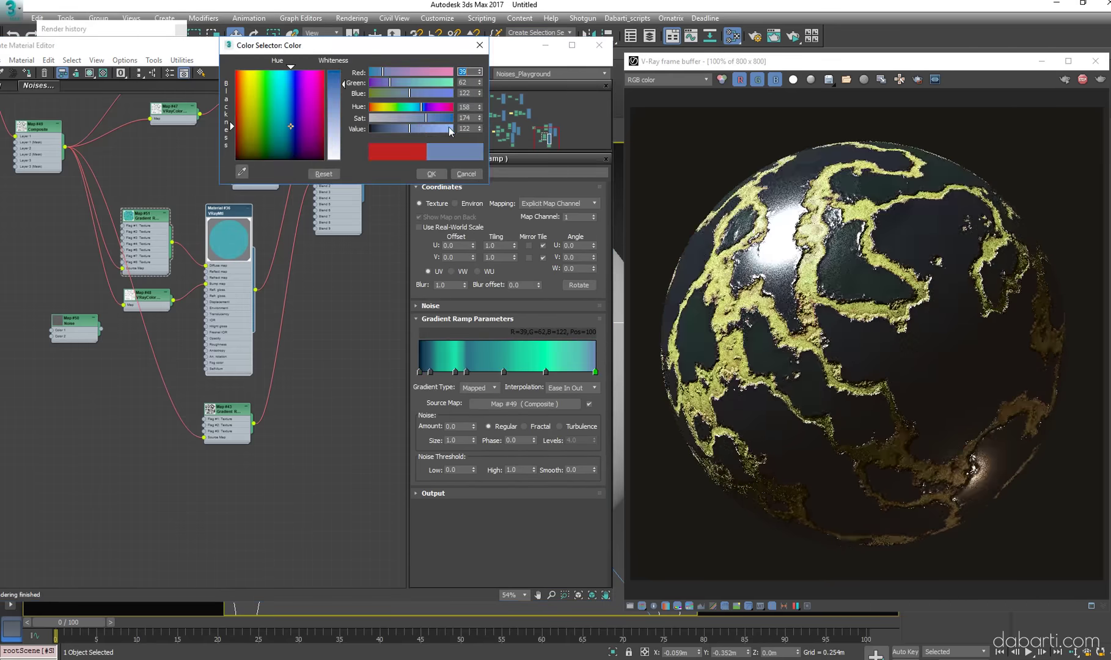
{"action": "left_click", "coordinate": [434, 173]}
Make Map #51's flag at 83 bright blue, keep the flag at 90 unchanged, and show Map #53
{"action": "double_click", "coordinate": [565, 372]}
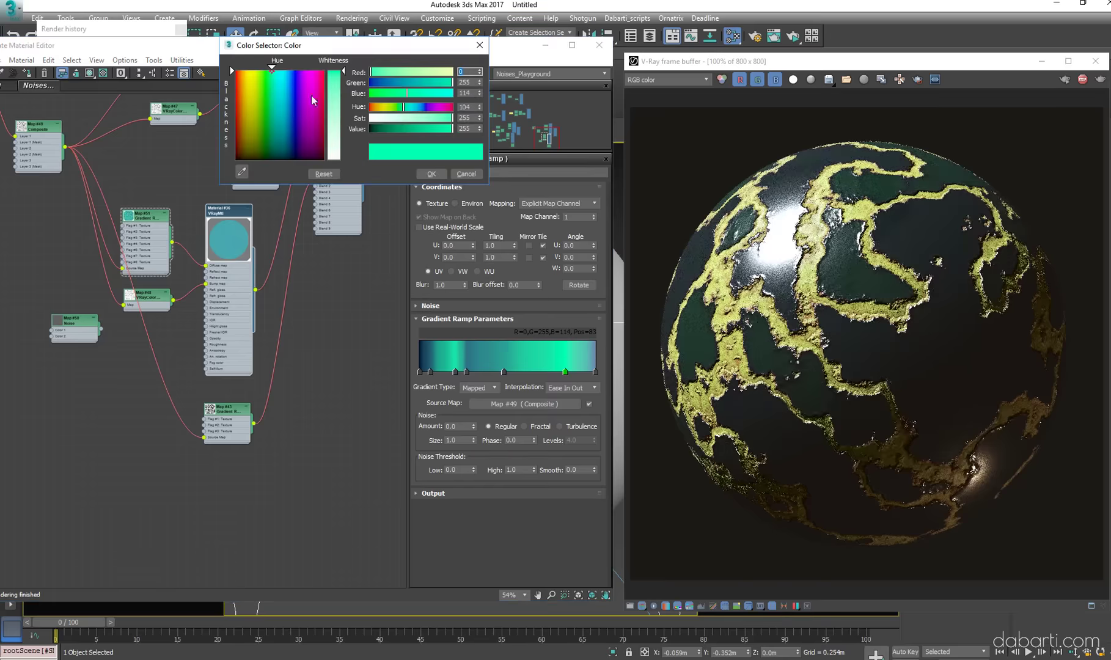
{"action": "left_click_drag", "start_coordinate": [311, 96], "coordinate": [291, 84]}
{"action": "left_click", "coordinate": [431, 173]}
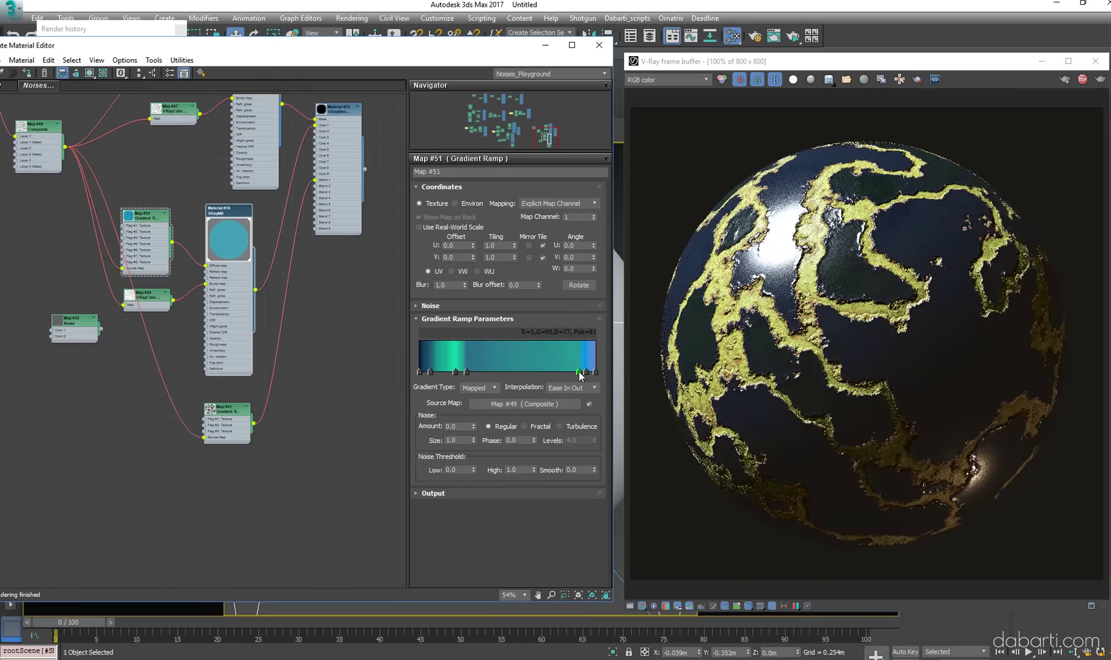
{"action": "double_click", "coordinate": [578, 371]}
{"action": "left_click_drag", "start_coordinate": [306, 76], "coordinate": [344, 107]}
{"action": "left_click", "coordinate": [323, 174]}
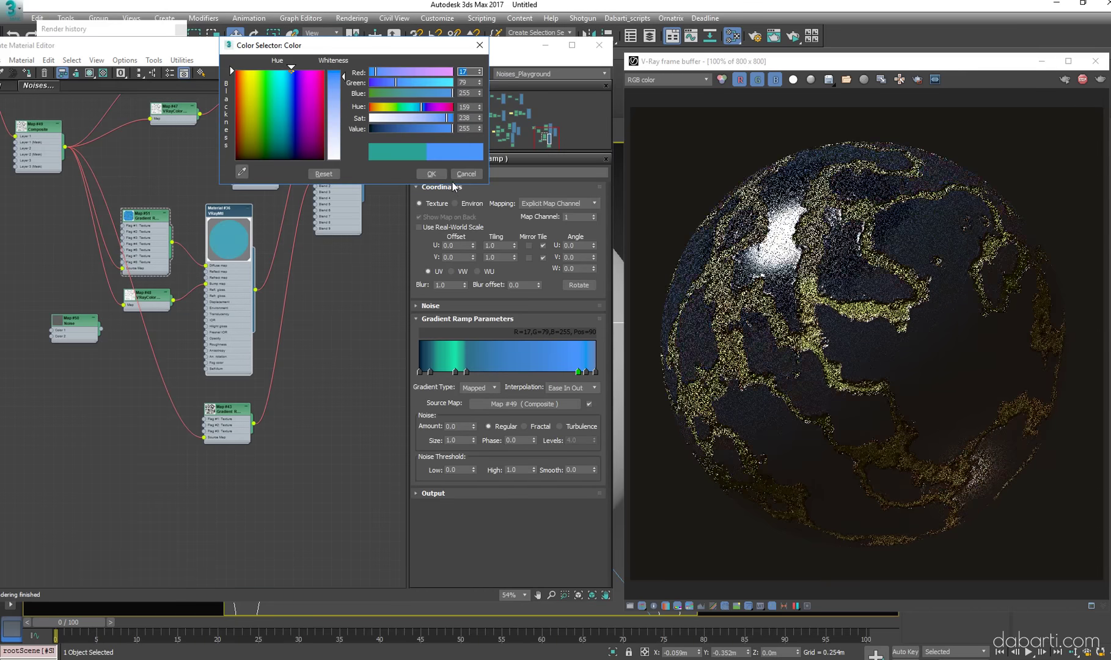
{"action": "left_click", "coordinate": [431, 174]}
{"action": "middle_click_drag", "start_coordinate": [275, 98], "coordinate": [206, 148]}
{"action": "left_click", "coordinate": [122, 213]}
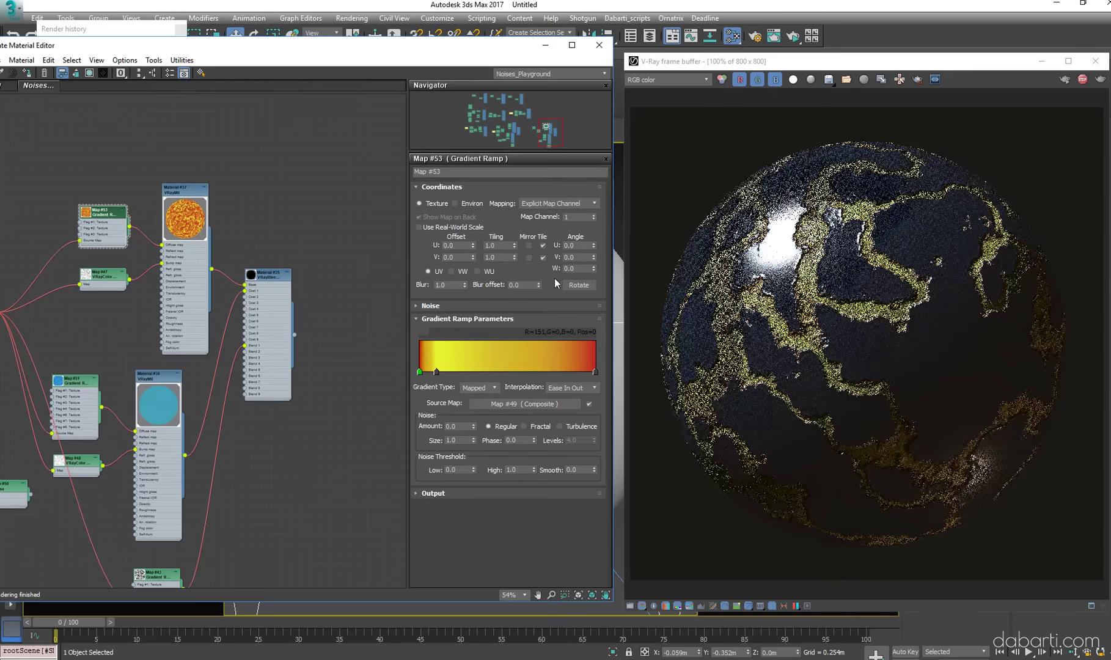
Make a Map #53 gradient flag dark red
{"action": "double_click", "coordinate": [437, 370]}
{"action": "left_click_drag", "start_coordinate": [275, 122], "coordinate": [236, 154]}
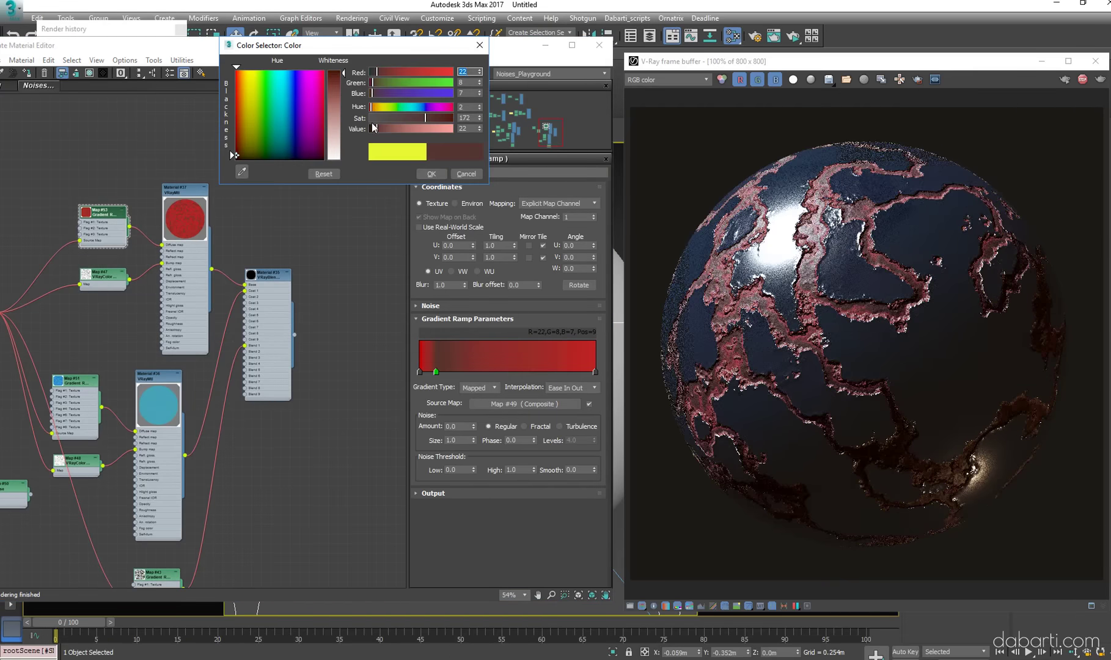
{"action": "left_click_drag", "start_coordinate": [443, 122], "coordinate": [451, 118]}
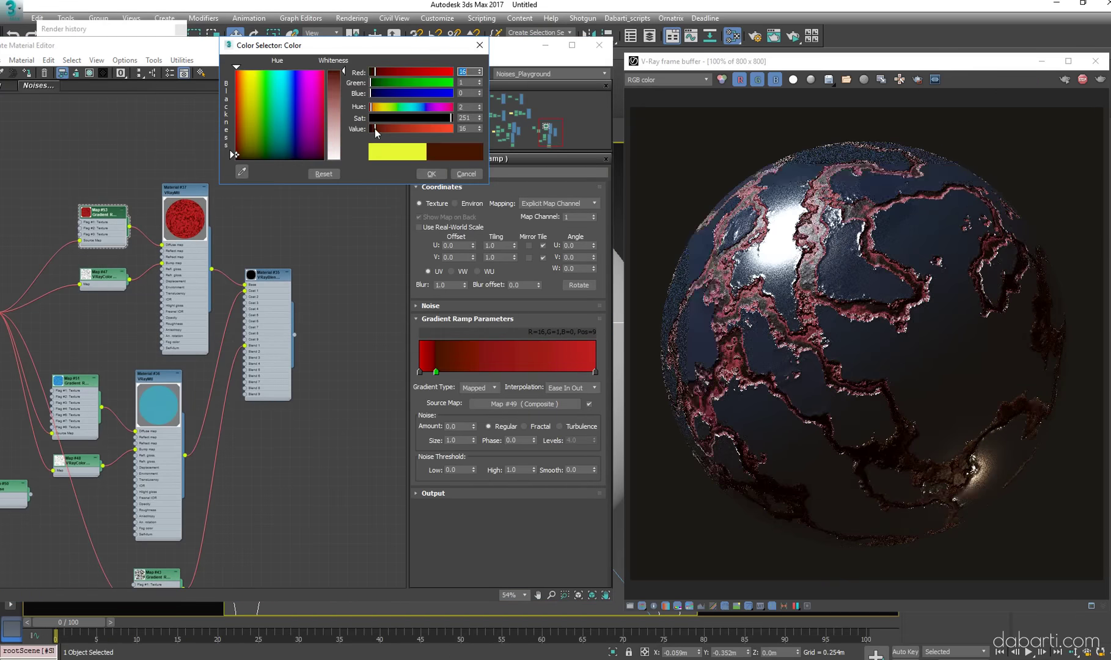
{"action": "left_click", "coordinate": [431, 174]}
Give Material #37 a mid-grey reflection colour and adjust its reflection glossiness
{"action": "left_click", "coordinate": [184, 190]}
{"action": "left_click", "coordinate": [478, 222]}
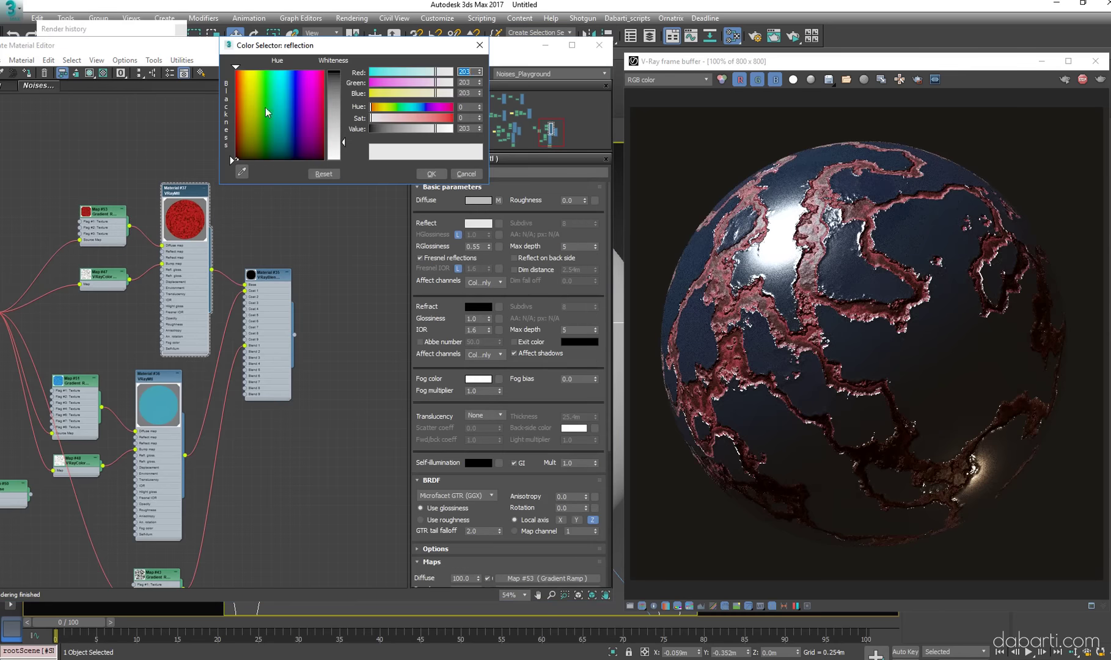
{"action": "left_click", "coordinate": [340, 83]}
{"action": "left_click_drag", "start_coordinate": [338, 80], "coordinate": [346, 123]}
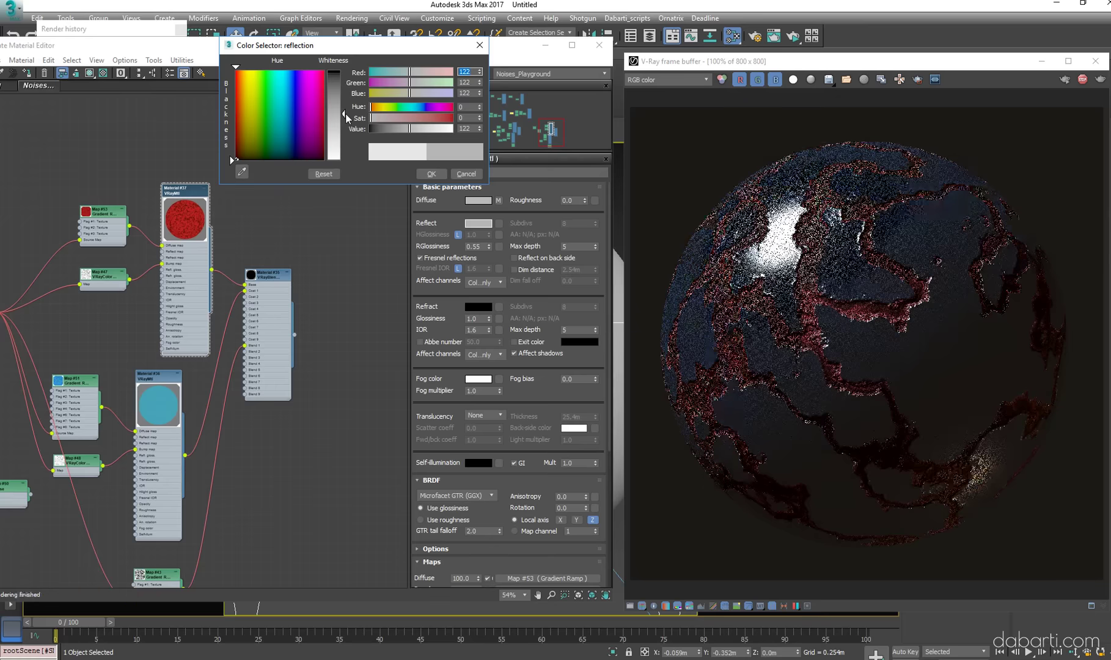
{"action": "left_click", "coordinate": [432, 175]}
{"action": "middle_click_drag", "start_coordinate": [151, 292], "coordinate": [225, 245]}
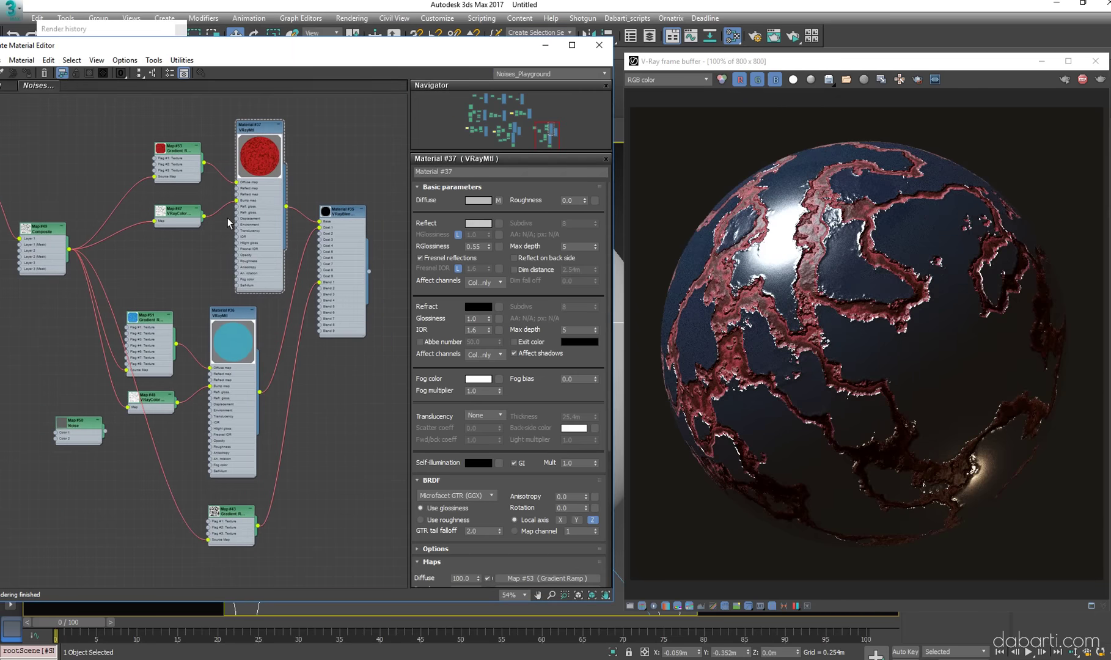
{"action": "left_click_drag", "start_coordinate": [492, 247], "coordinate": [491, 269]}
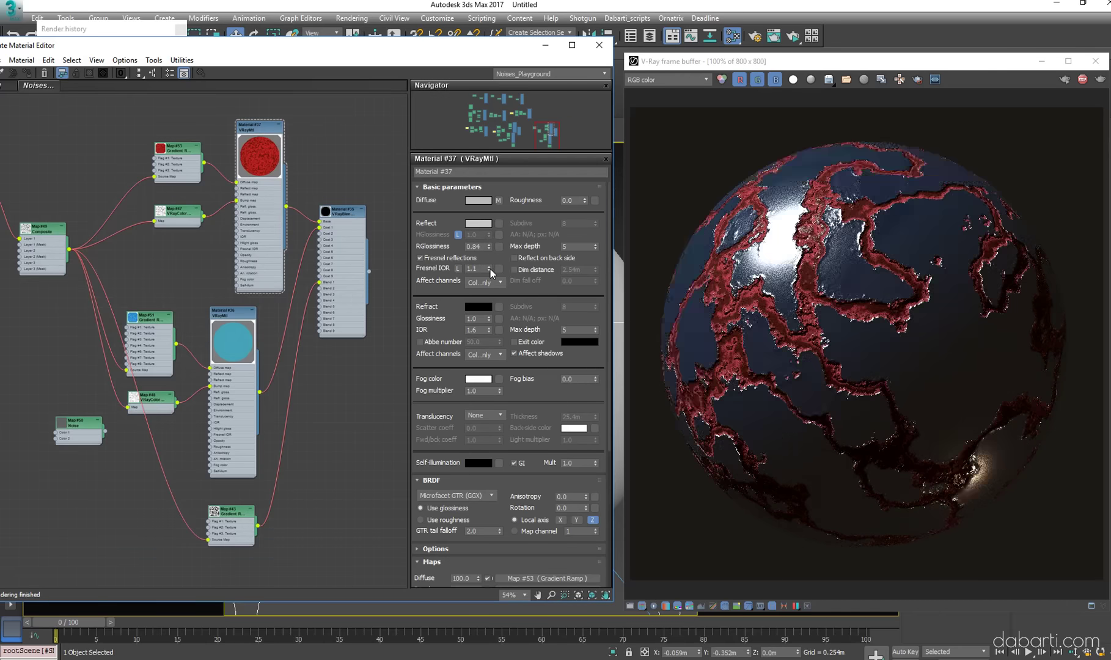
Darken the red Gradient Ramp's dark stop to a neutral dark grey
{"action": "double_click", "coordinate": [178, 152]}
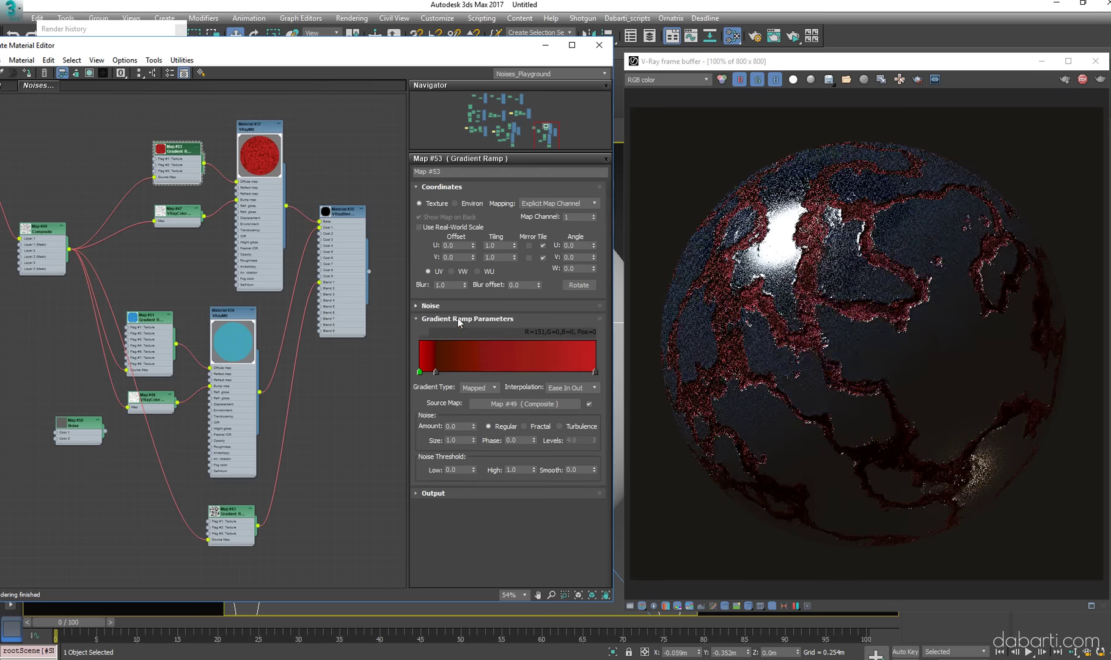
{"action": "double_click", "coordinate": [419, 371]}
{"action": "left_click_drag", "start_coordinate": [435, 128], "coordinate": [381, 129]}
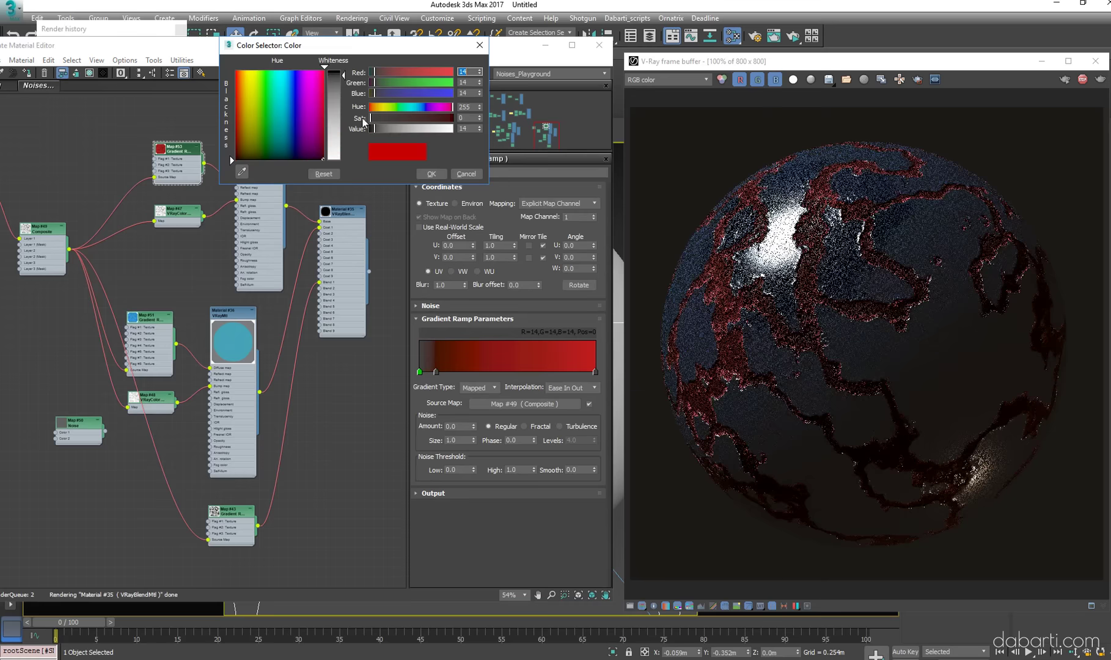
{"action": "left_click_drag", "start_coordinate": [453, 118], "coordinate": [395, 122]}
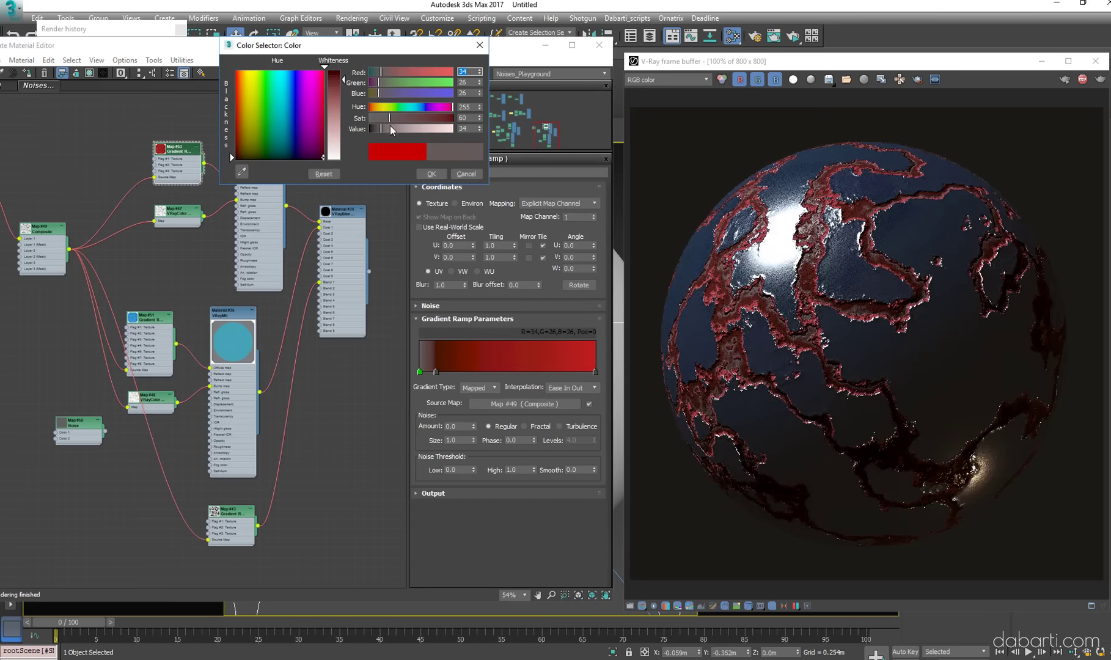
{"action": "left_click_drag", "start_coordinate": [384, 72], "coordinate": [377, 72]}
{"action": "left_click", "coordinate": [438, 172]}
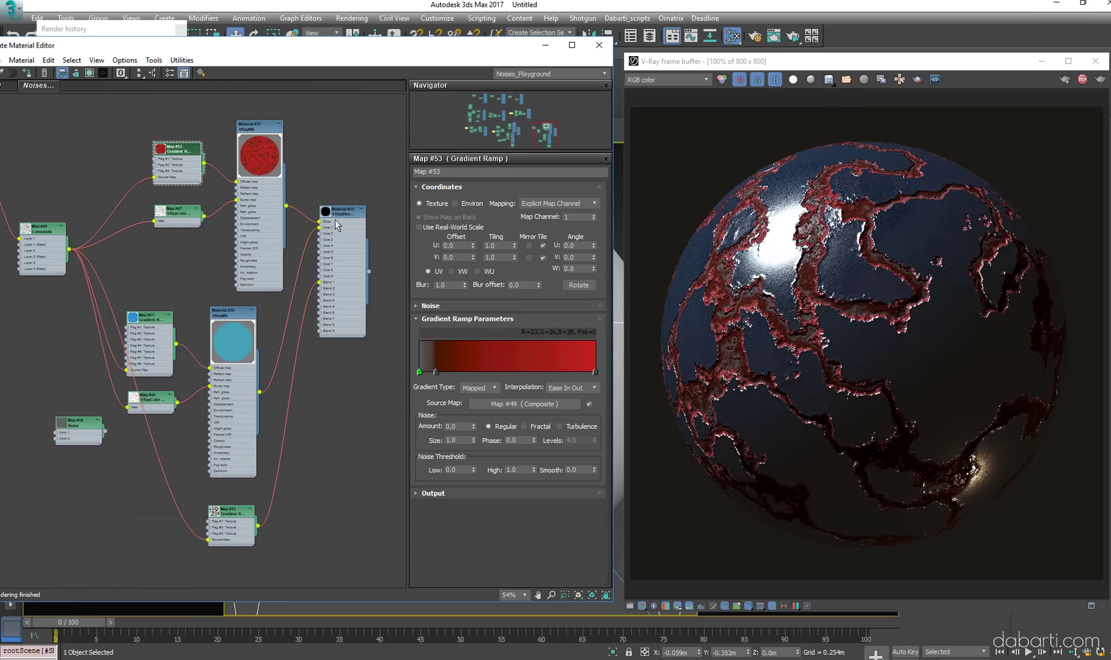
Add a near-black colour stop next to the ramp's dark end
{"action": "left_click", "coordinate": [445, 372]}
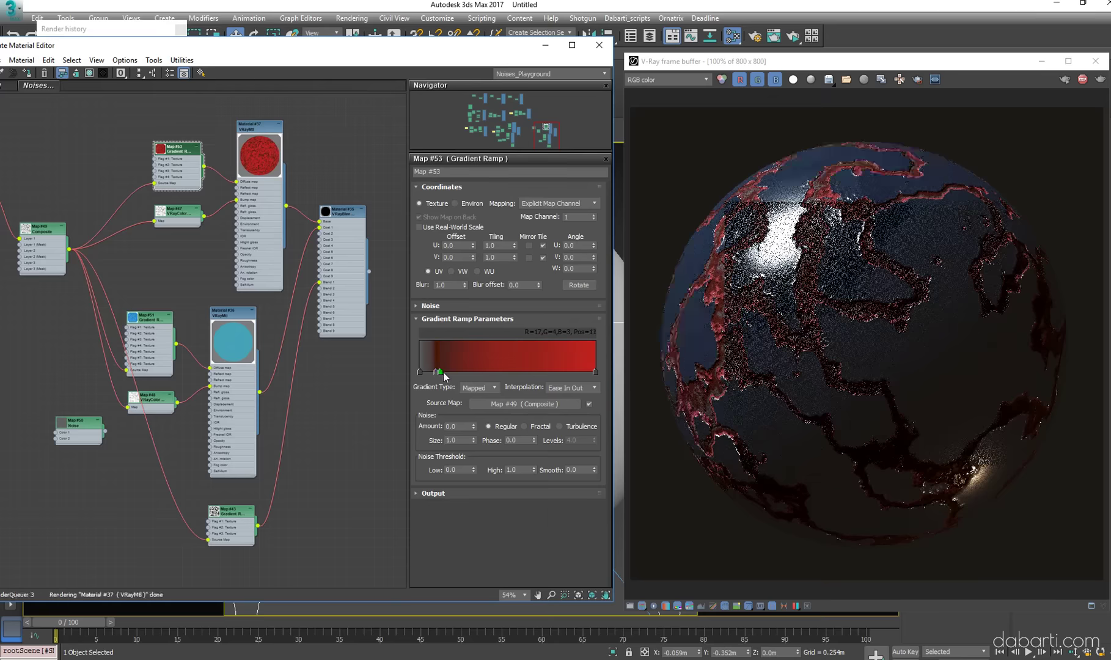
{"action": "double_click", "coordinate": [436, 372]}
{"action": "left_click", "coordinate": [380, 118]}
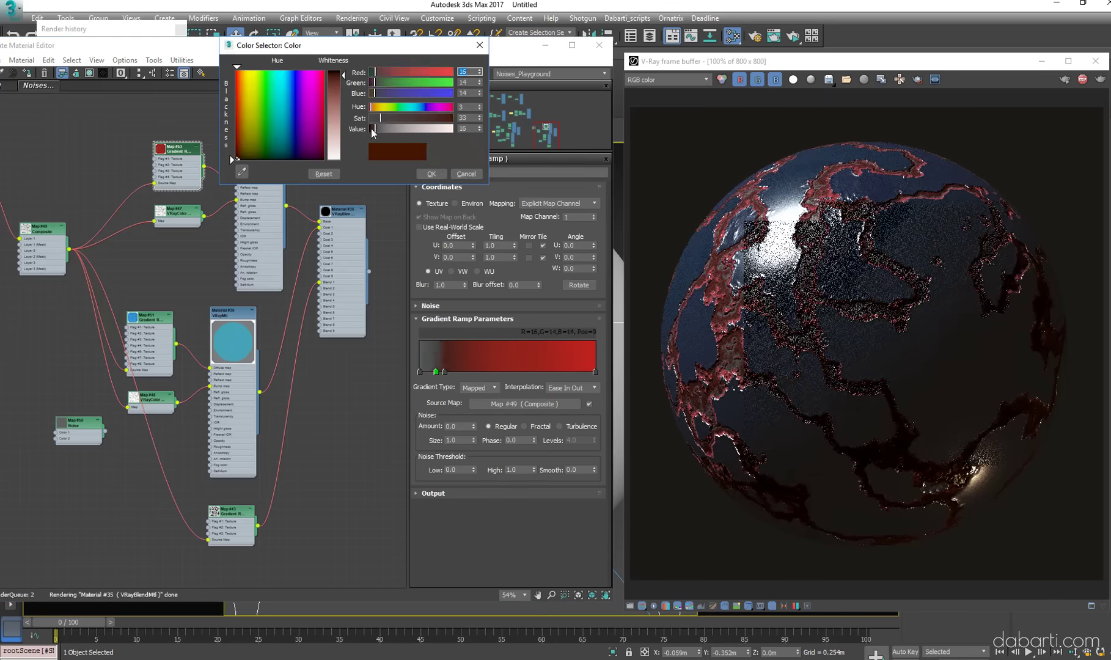
{"action": "left_click_drag", "start_coordinate": [379, 129], "coordinate": [374, 132]}
{"action": "left_click", "coordinate": [431, 174]}
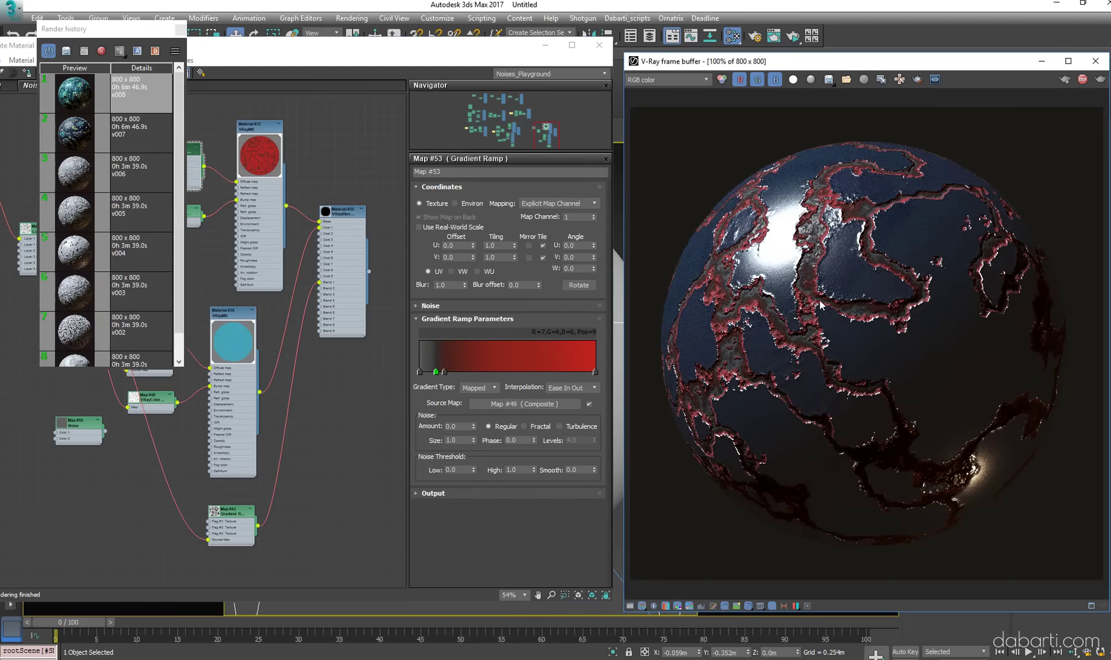
Open the blue Gradient Ramp's end-stop colour picker and close it
{"action": "middle_click_drag", "start_coordinate": [328, 362], "coordinate": [332, 337]}
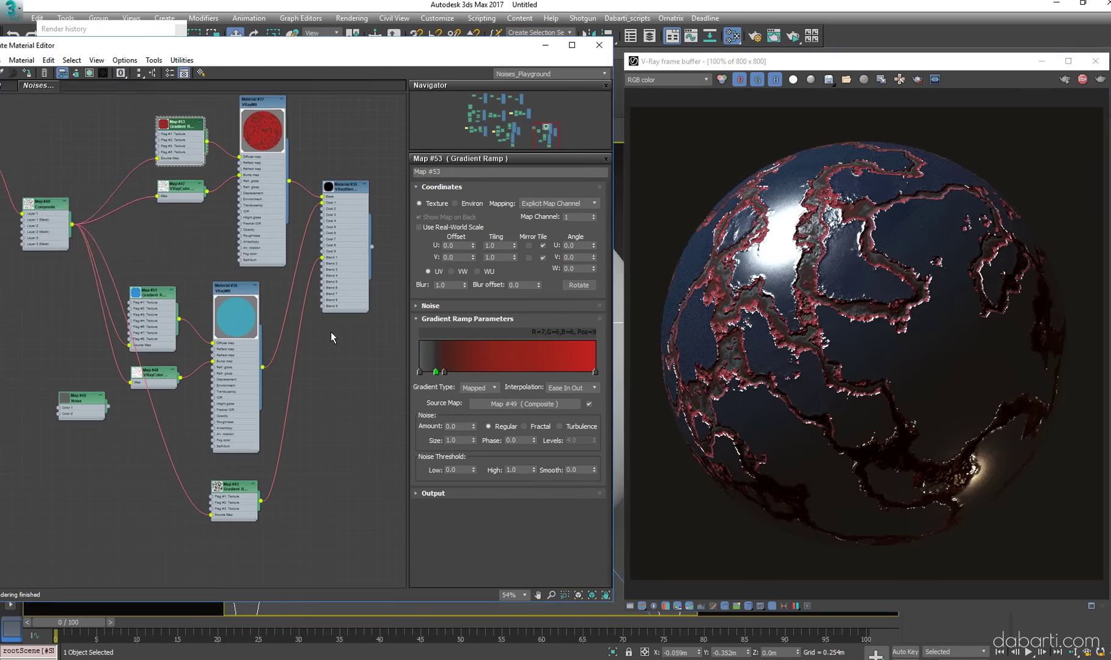
{"action": "double_click", "coordinate": [158, 298]}
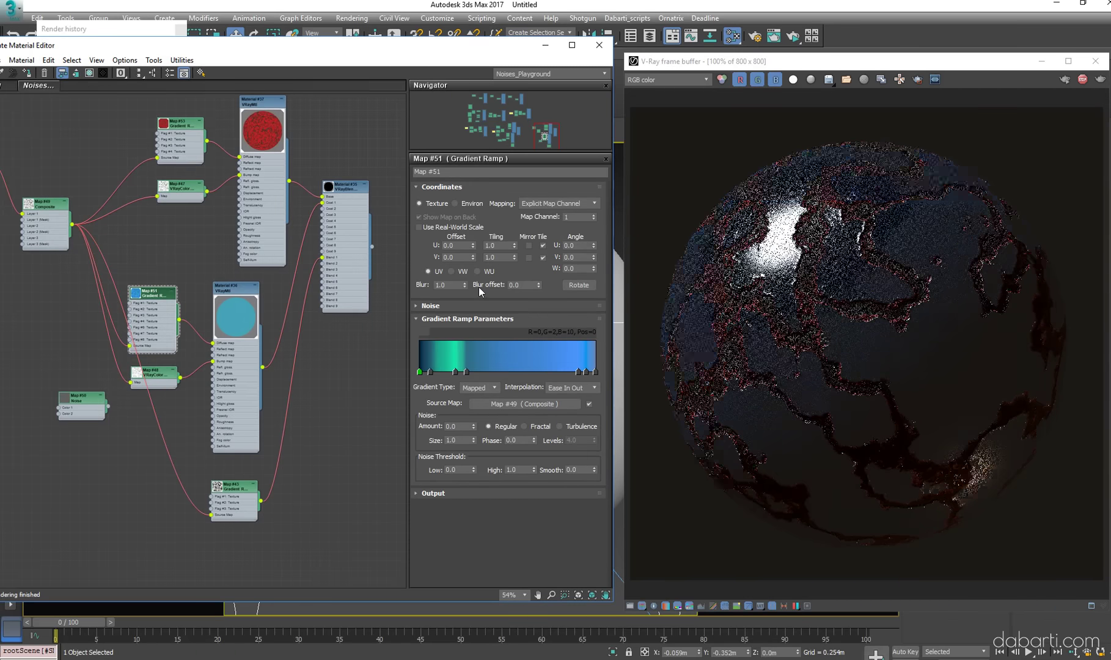
{"action": "double_click", "coordinate": [585, 372]}
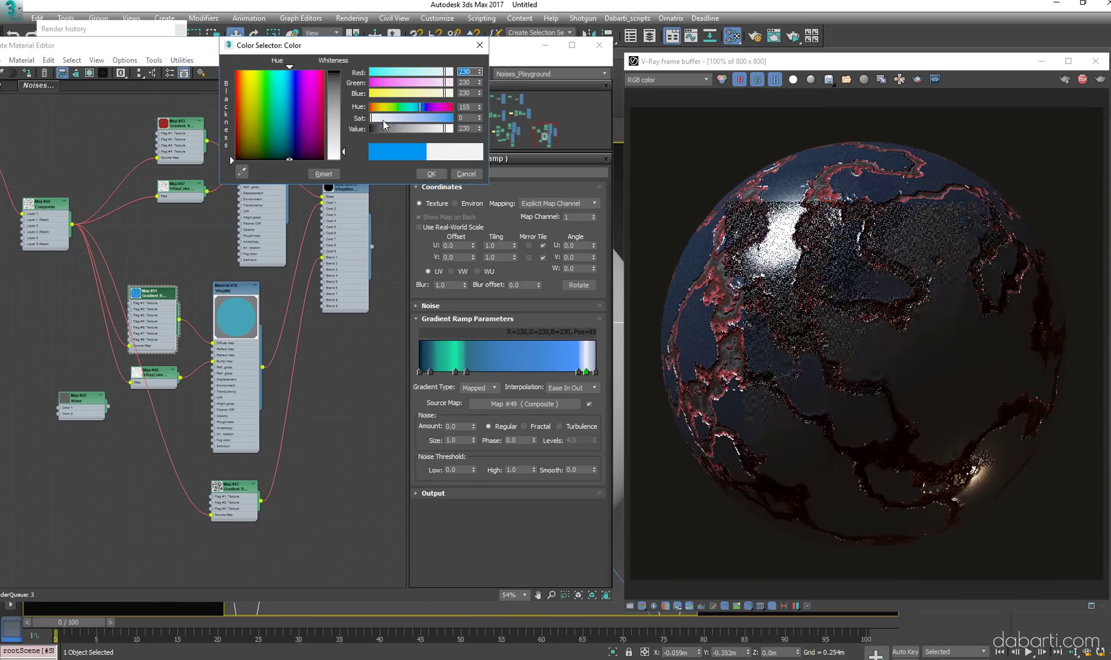
{"action": "left_click", "coordinate": [470, 175]}
Move Map #43's black gradient flag left to position 86, widening the black band
{"action": "double_click", "coordinate": [233, 488]}
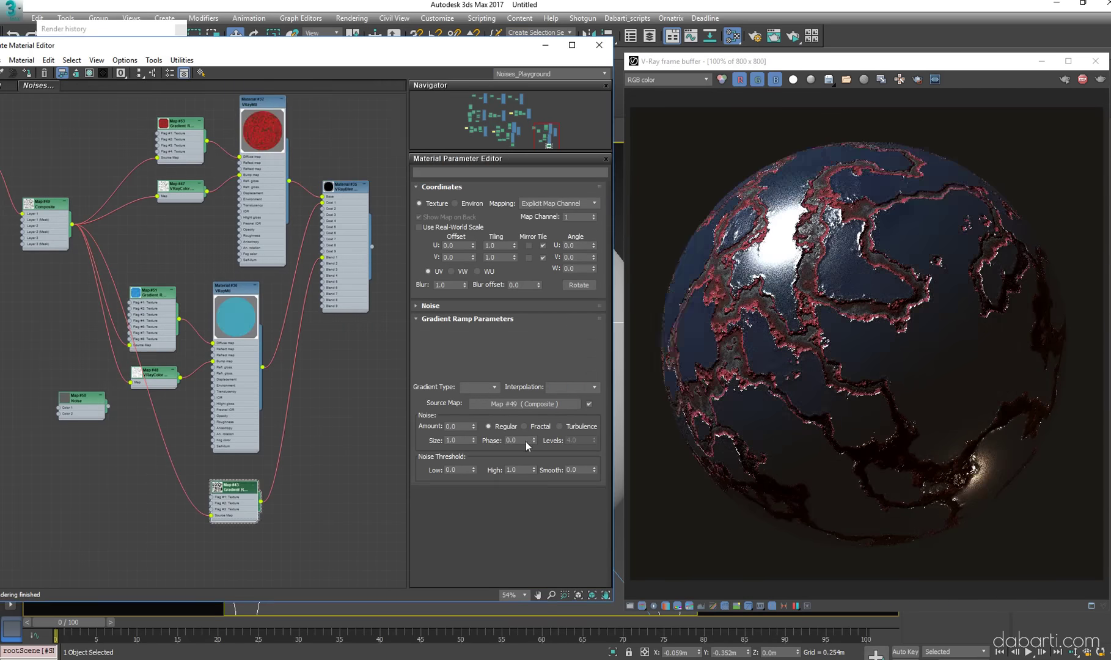
{"action": "left_click_drag", "start_coordinate": [578, 372], "coordinate": [587, 373]}
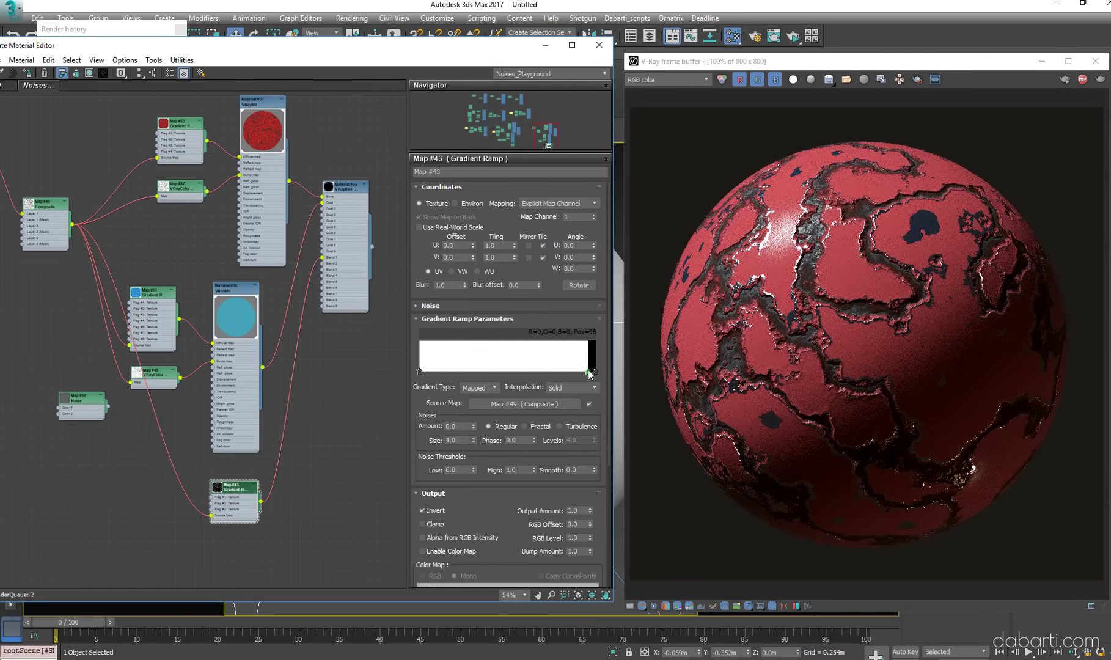
{"action": "mouse_move", "coordinate": [589, 371]}
{"action": "left_mouse_down"}
{"action": "mouse_move", "coordinate": [460, 373]}
{"action": "mouse_move", "coordinate": [573, 372]}
{"action": "left_mouse_up"}
Set Material #36's reflection glossiness to 0.72
{"action": "double_click", "coordinate": [236, 293]}
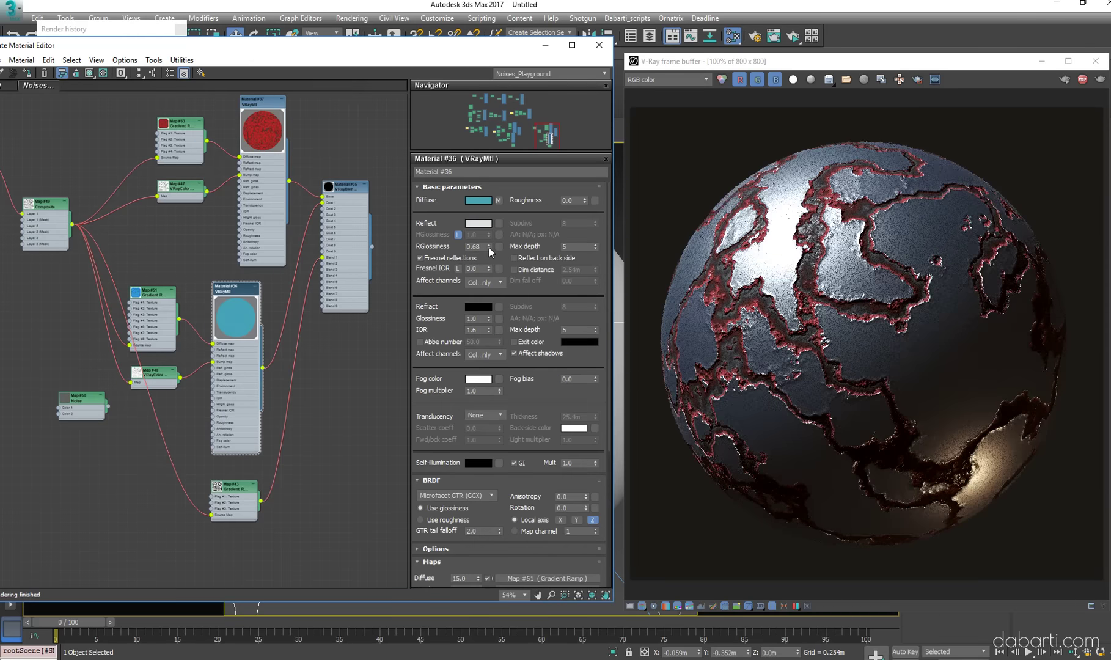
{"action": "left_click", "coordinate": [490, 247]}
{"action": "left_click_drag", "start_coordinate": [491, 248], "coordinate": [490, 238]}
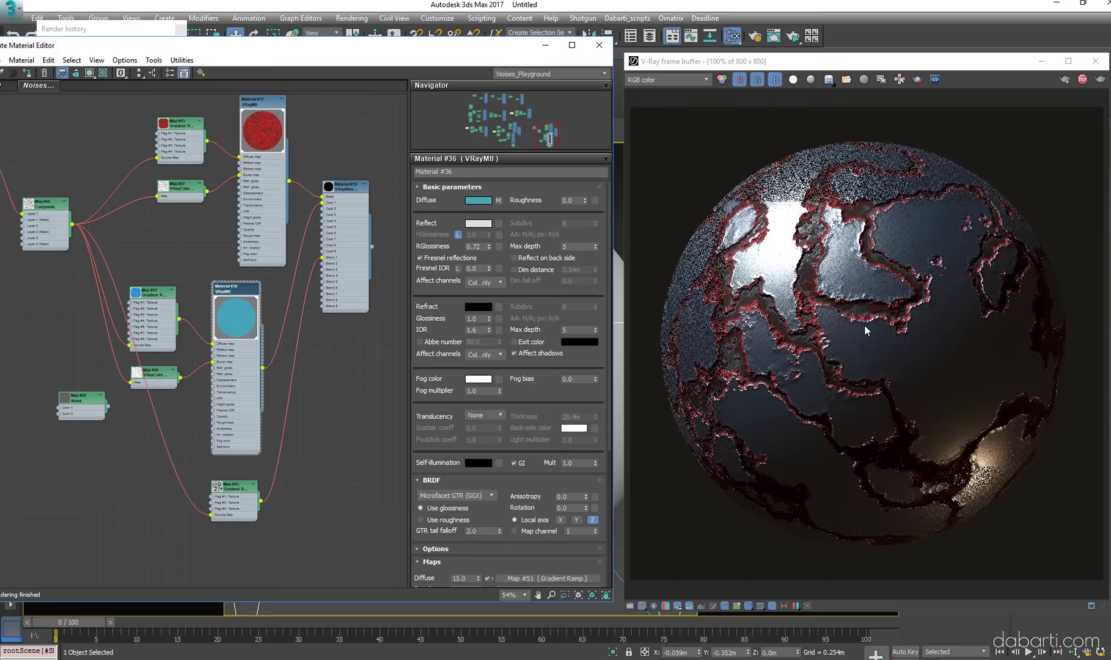
{"action": "left_click", "coordinate": [320, 382]}
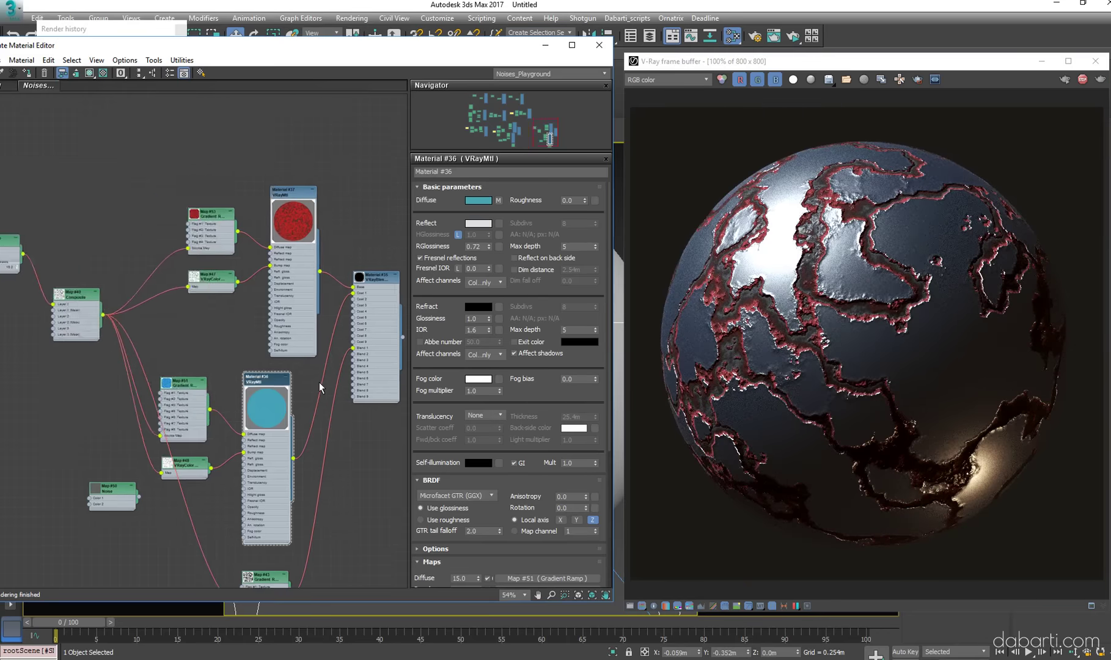
{"action": "scroll", "coordinate": [319, 382], "scroll_direction": "down", "scroll_amount": 1}
{"action": "middle_click_drag", "start_coordinate": [320, 382], "coordinate": [278, 244]}
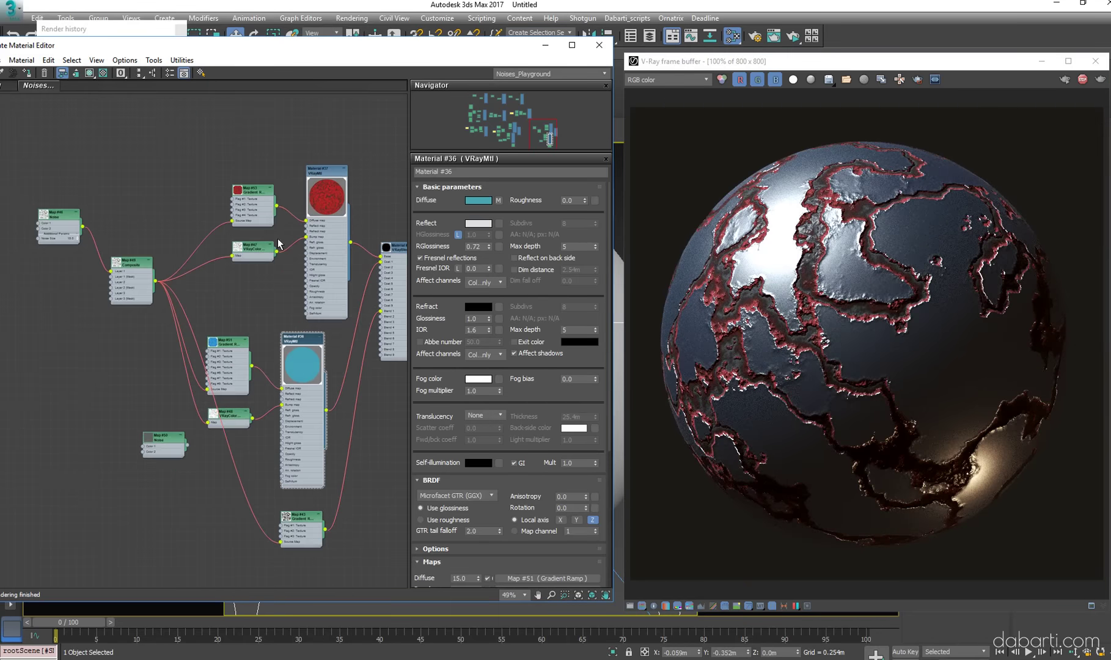
Set Map #46's noise Levels to 10 and its Low threshold to 0.2, then 0.3
{"action": "double_click", "coordinate": [63, 217]}
{"action": "left_click", "coordinate": [587, 323]}
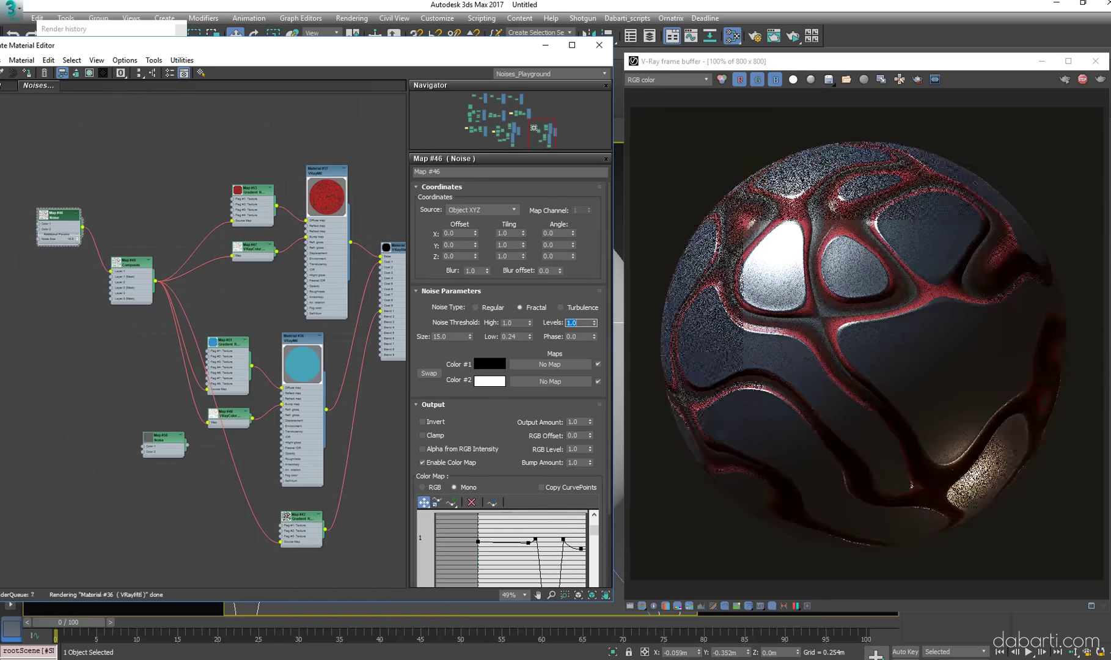
{"action": "type", "text": "10"}
{"action": "key", "text": "Return"}
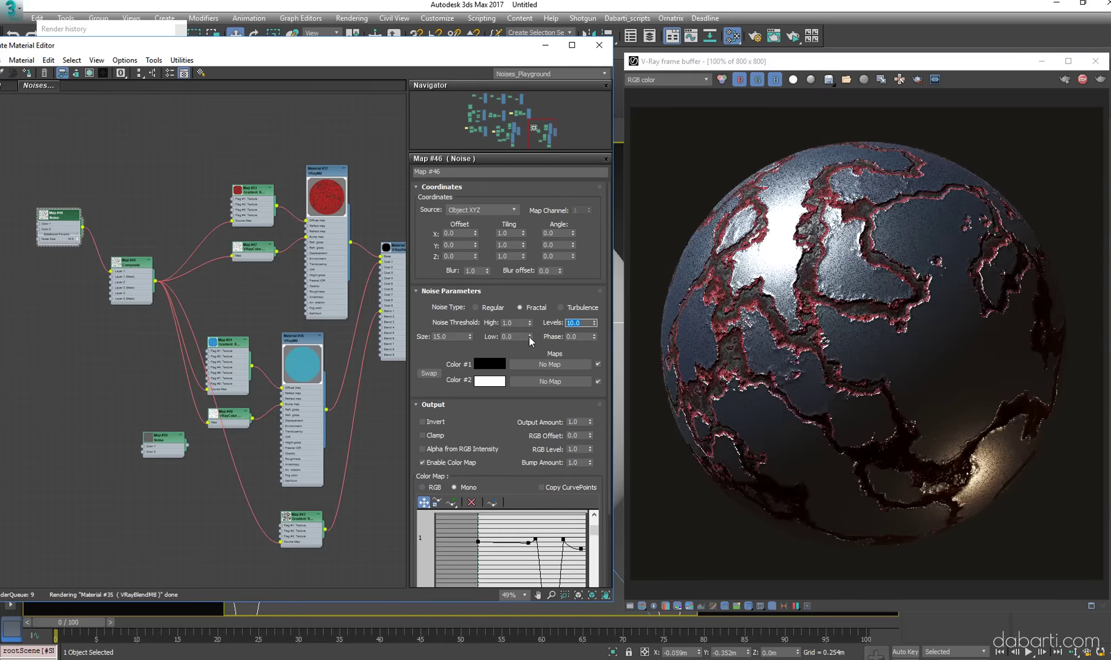
{"action": "left_click", "coordinate": [518, 336]}
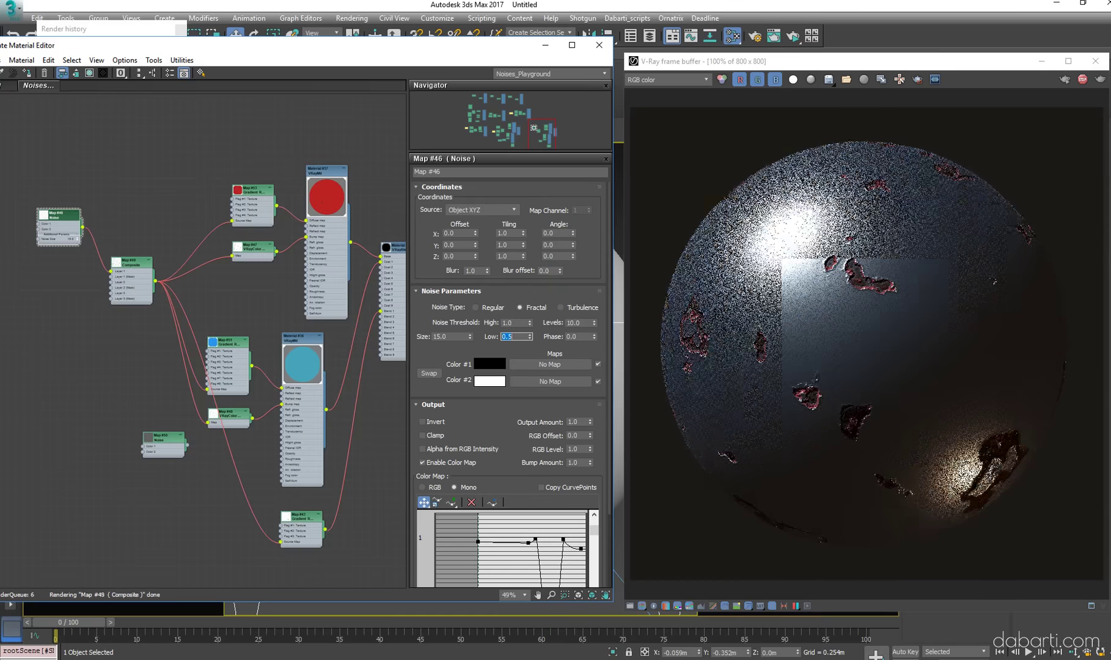
{"action": "type", "text": "0.2"}
{"action": "key", "text": "Return"}
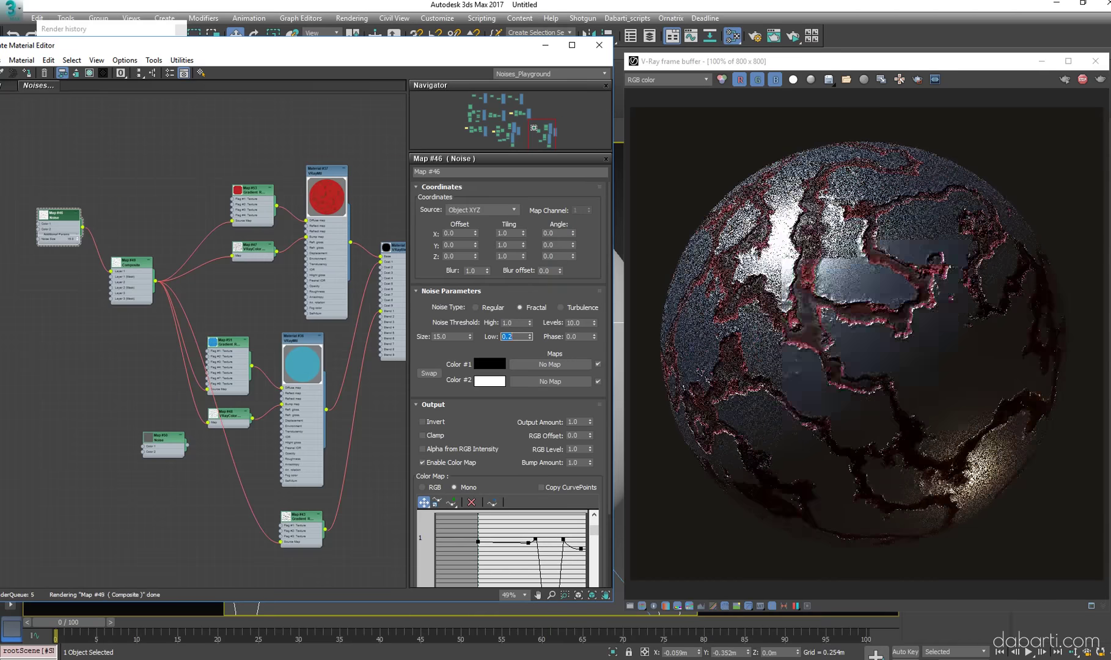
{"action": "type", "text": "0.3"}
{"action": "key", "text": "Return"}
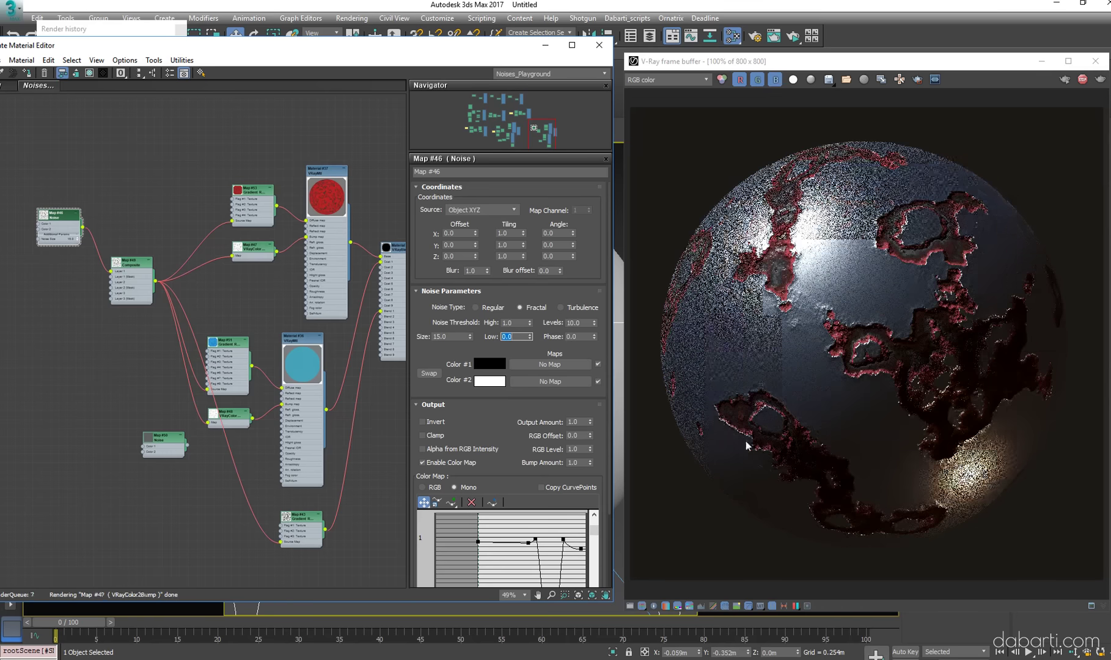
Try pulling a Map #46 colour-curve point into a dip, then undo the edits
{"action": "scroll", "coordinate": [498, 488], "scroll_direction": "down", "scroll_amount": 2}
{"action": "scroll", "coordinate": [499, 488], "scroll_direction": "down", "scroll_amount": 2}
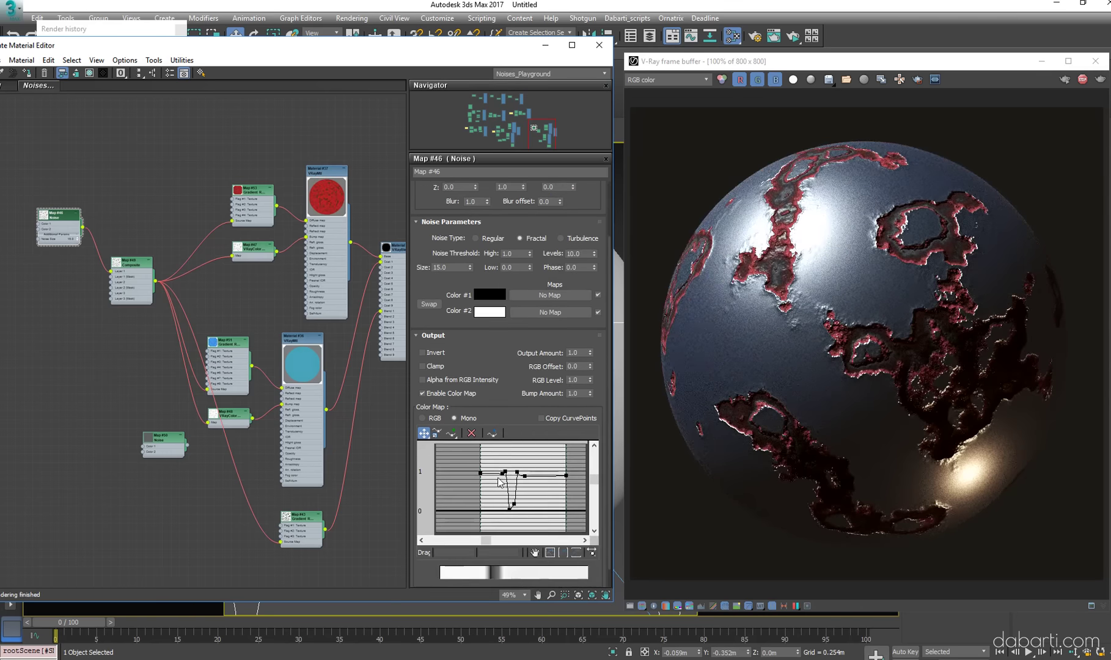
{"action": "key", "text": "ctrl+z"}
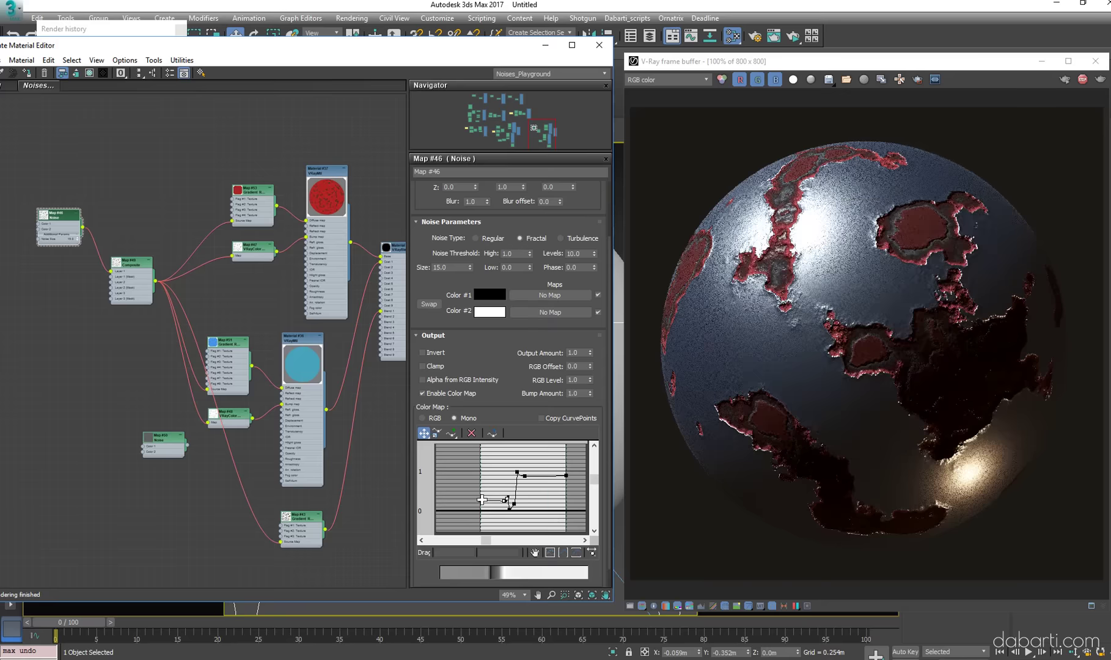
{"action": "scroll", "coordinate": [533, 532], "scroll_direction": "up", "scroll_amount": 2}
{"action": "mouse_move", "coordinate": [533, 507]}
{"action": "left_mouse_down"}
{"action": "mouse_move", "coordinate": [541, 468]}
{"action": "mouse_move", "coordinate": [503, 462]}
{"action": "left_mouse_up"}
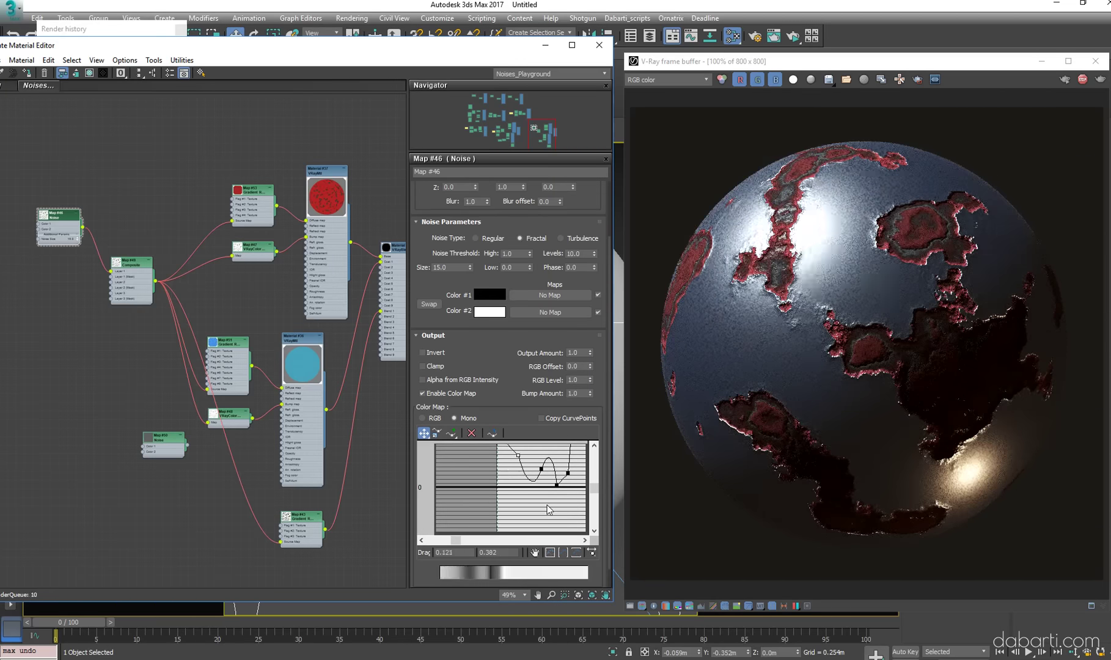
{"action": "key", "text": "ctrl+z"}
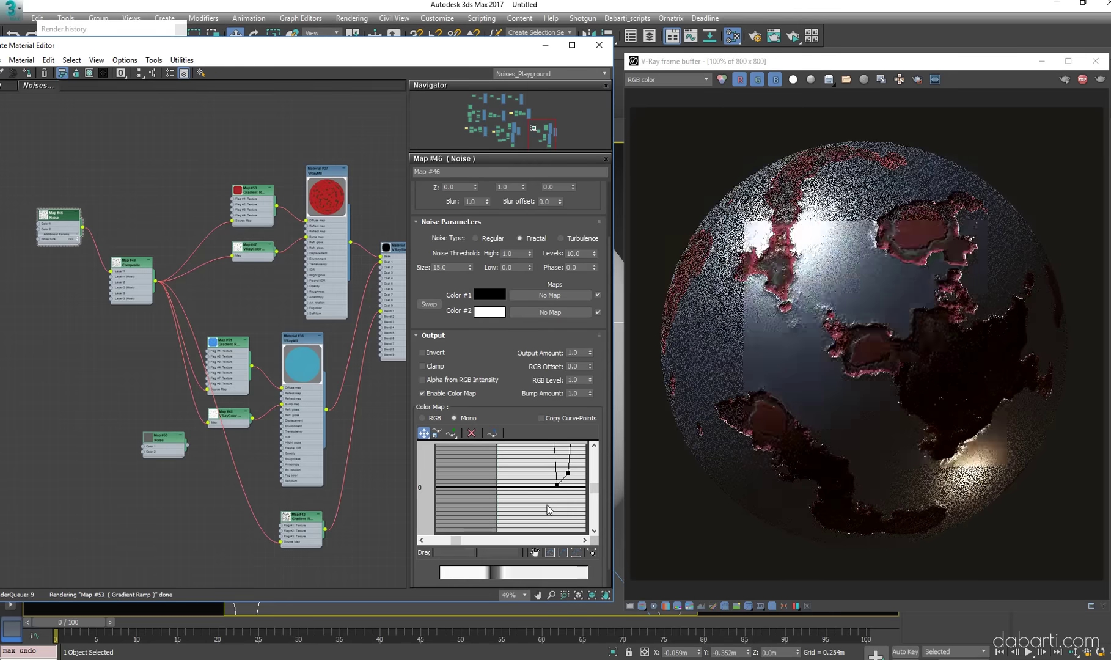
Enlarge the Map #46 noise Size to 59.0
{"action": "scroll", "coordinate": [544, 504], "scroll_direction": "down", "scroll_amount": 2}
{"action": "scroll", "coordinate": [543, 503], "scroll_direction": "down", "scroll_amount": 1}
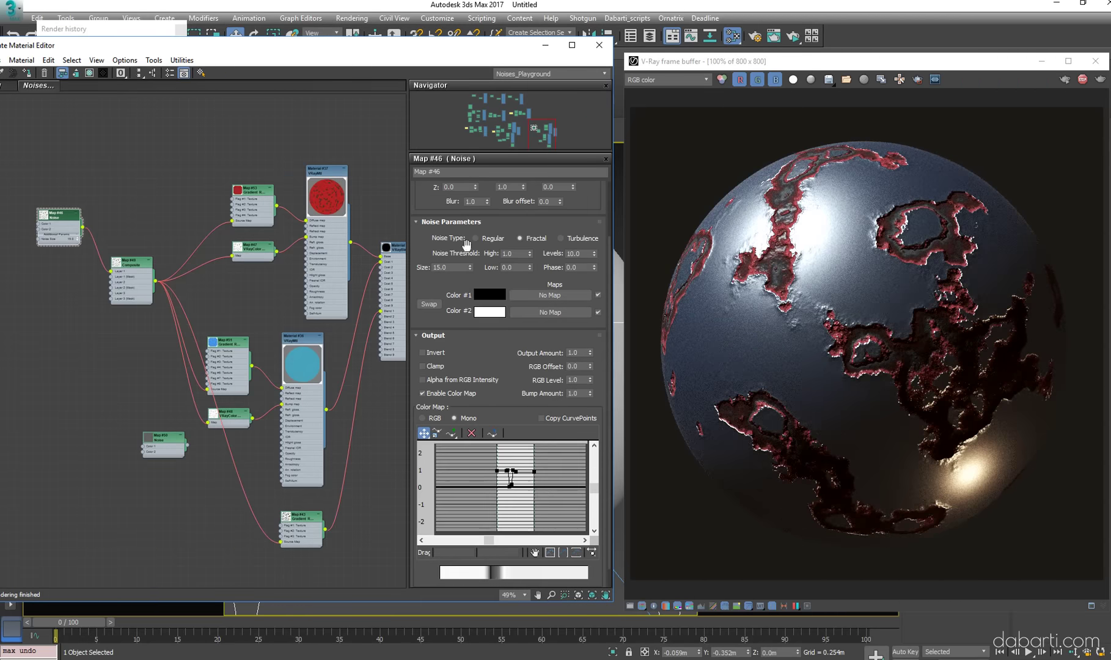
{"action": "left_click_drag", "start_coordinate": [470, 268], "coordinate": [469, 251]}
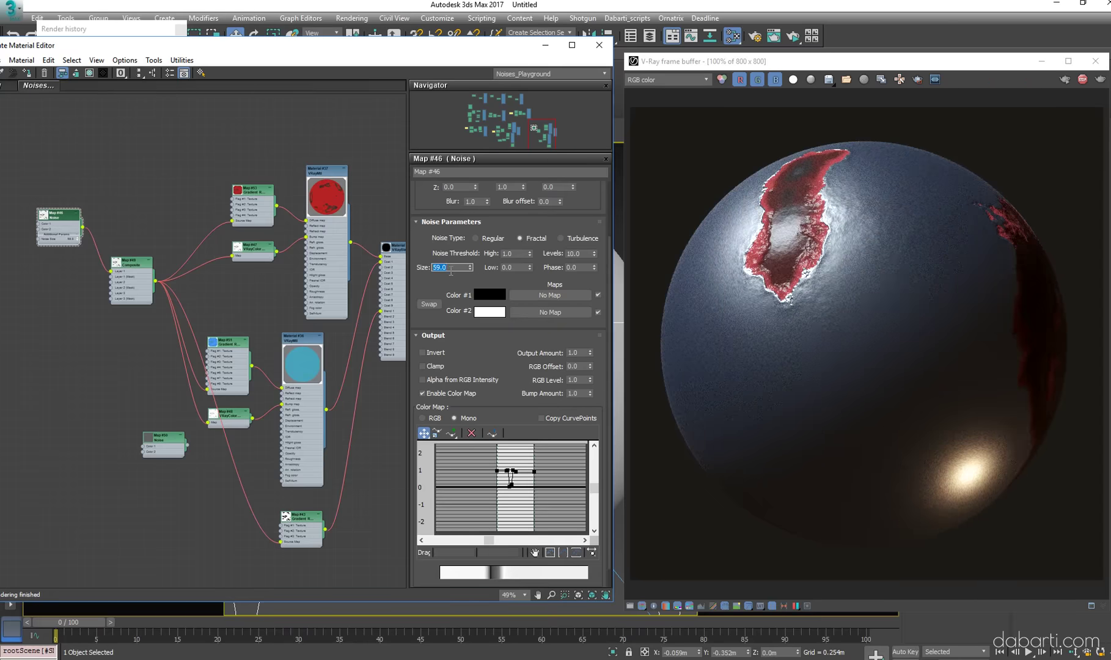
Try Noise Size values of 3 and 50, then set the size to 15
{"action": "type", "text": "3"}
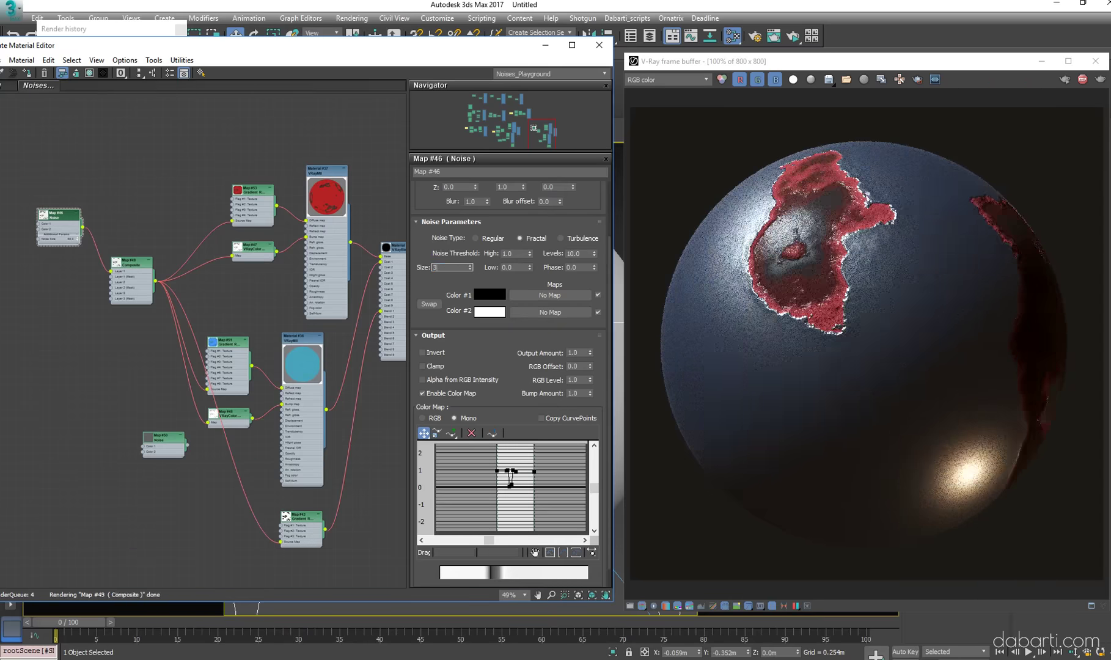
{"action": "key", "text": "BackSpace"}
{"action": "key", "text": "BackSpace"}
{"action": "type", "text": "50"}
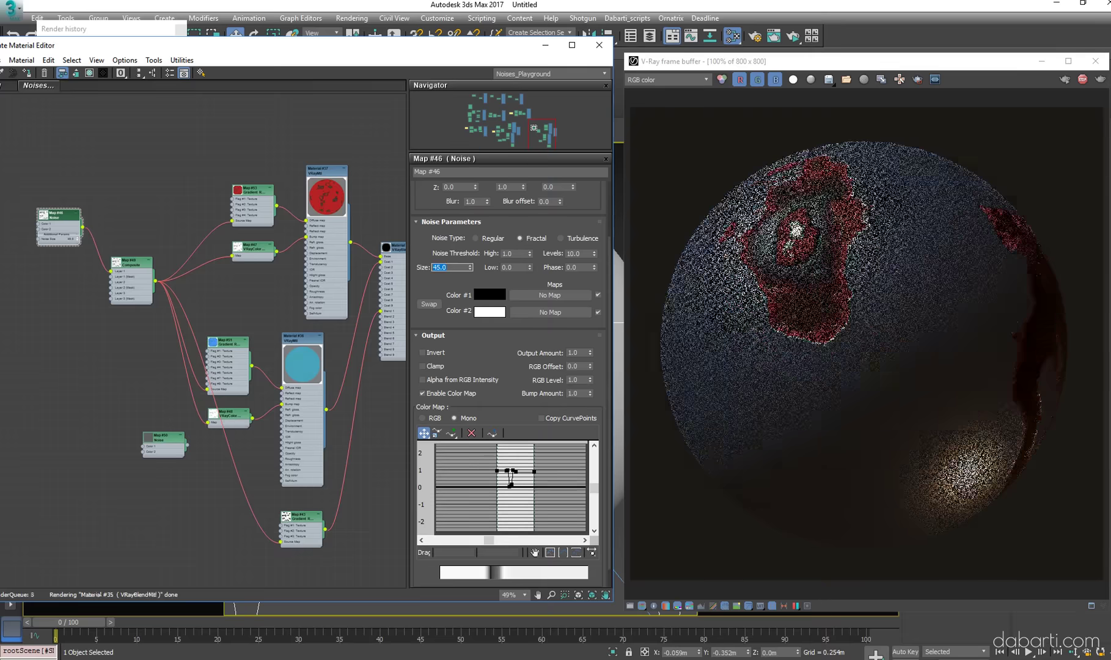
{"action": "key", "text": "BackSpace"}
{"action": "key", "text": "BackSpace"}
{"action": "type", "text": "15"}
{"action": "key", "text": "Return"}
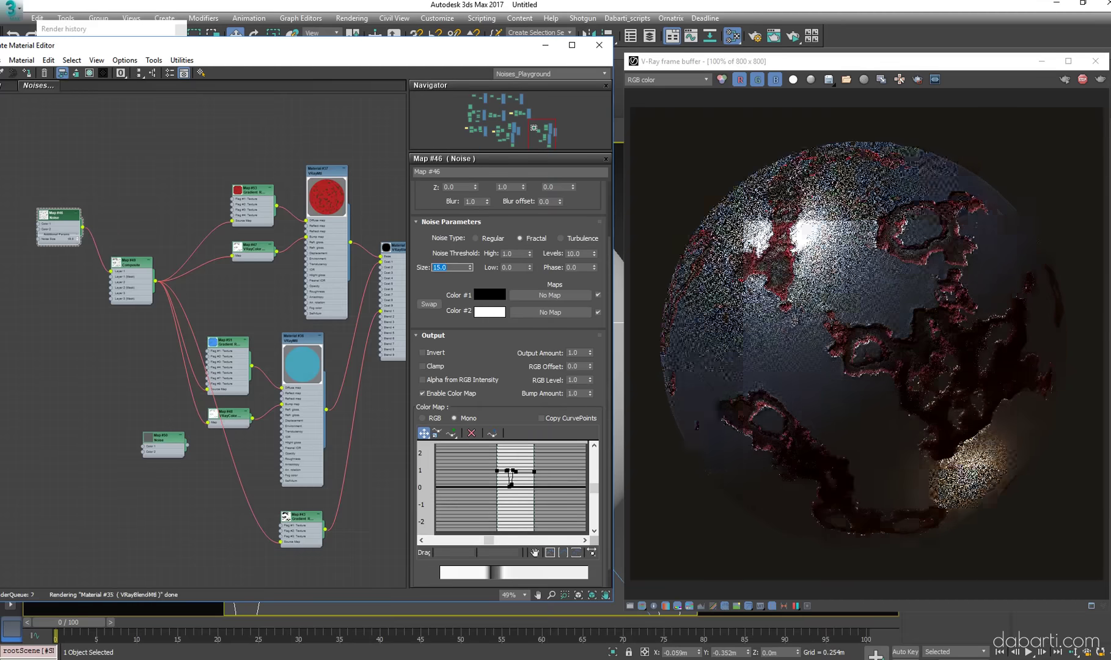
Shift the noise Z offset to -9 and lower the Y tiling to stretch the pattern
{"action": "scroll", "coordinate": [533, 291], "scroll_direction": "up", "scroll_amount": 1}
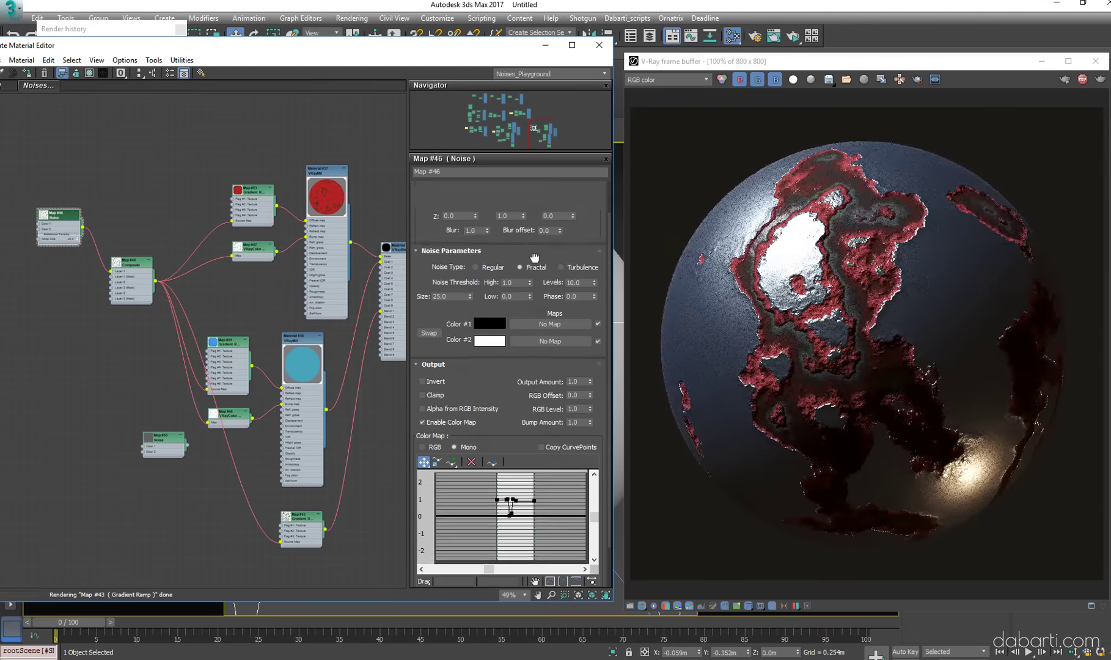
{"action": "scroll", "coordinate": [506, 232], "scroll_direction": "up", "scroll_amount": 1}
{"action": "left_click_drag", "start_coordinate": [476, 256], "coordinate": [475, 288]}
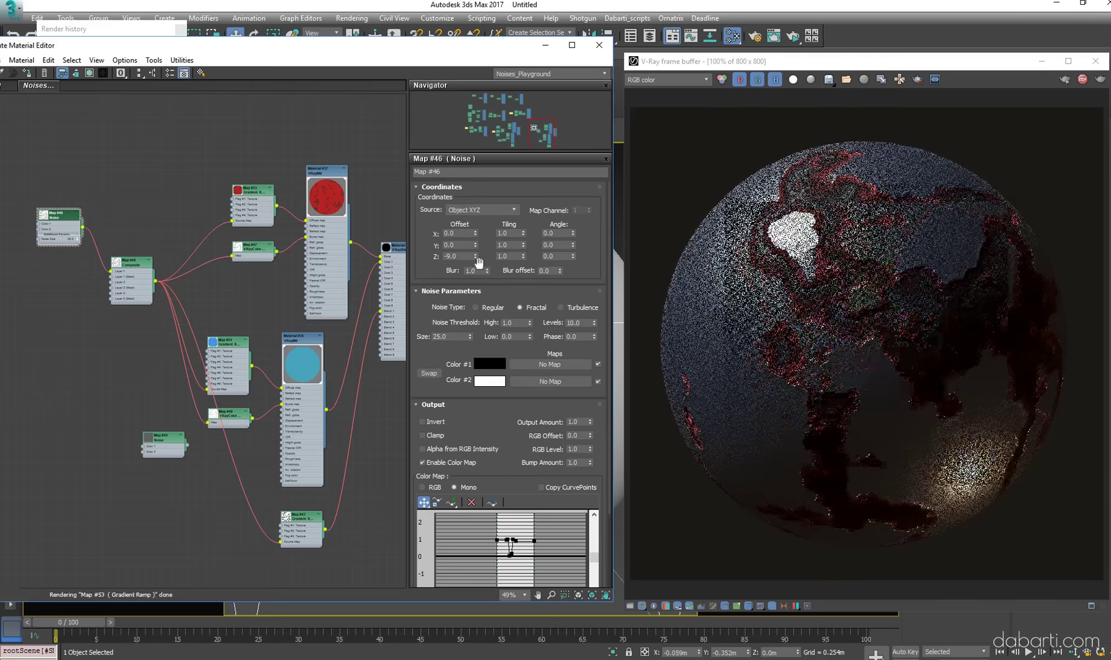
{"action": "left_click", "coordinate": [524, 247]}
{"action": "left_click", "coordinate": [524, 247]}
{"action": "left_click", "coordinate": [524, 246]}
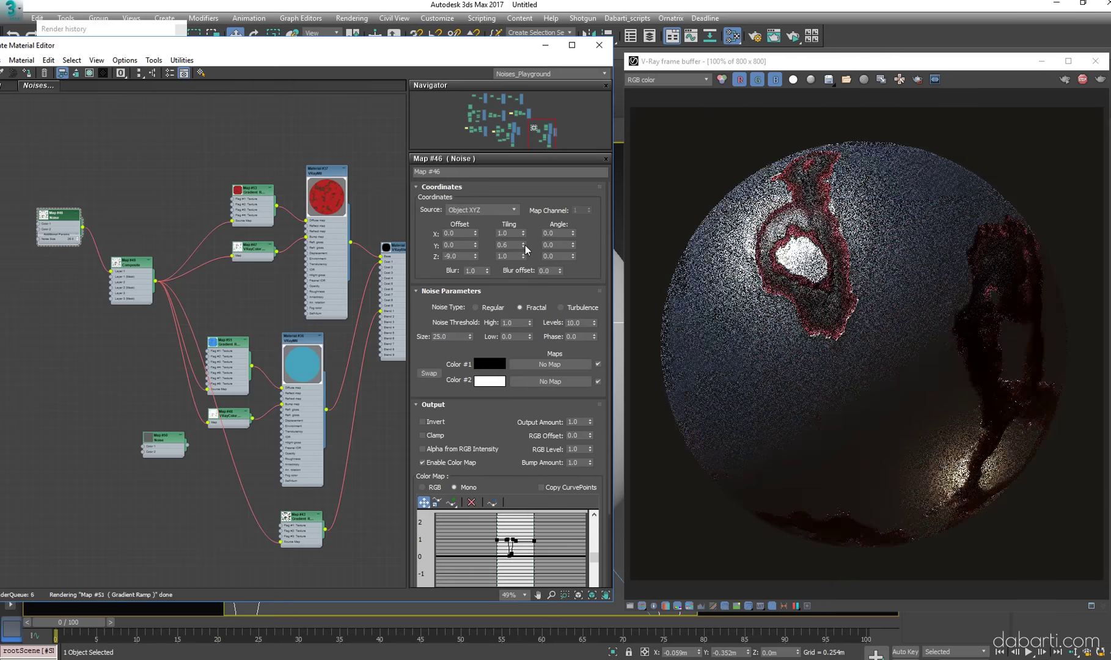
{"action": "left_click", "coordinate": [524, 246]}
Set Y tiling to 1, try Z tiling 2.0, then return Z tiling to 1.0
{"action": "double_click", "coordinate": [508, 245]}
{"action": "type", "text": "1"}
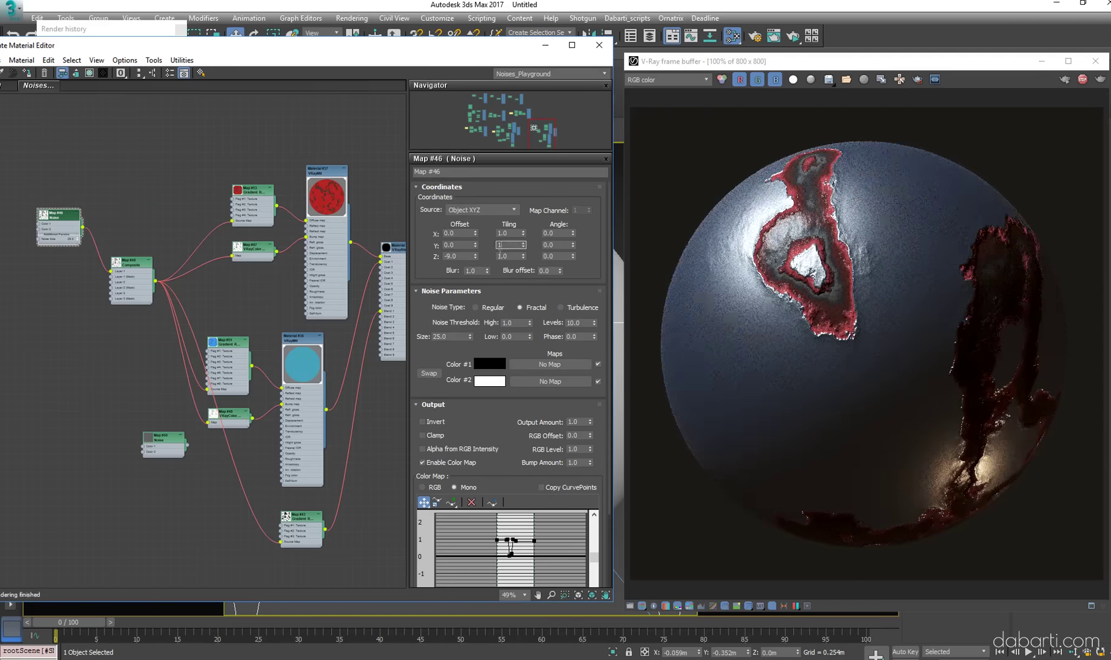
{"action": "key", "text": "Tab"}
{"action": "type", "text": "2"}
{"action": "key", "text": "Return"}
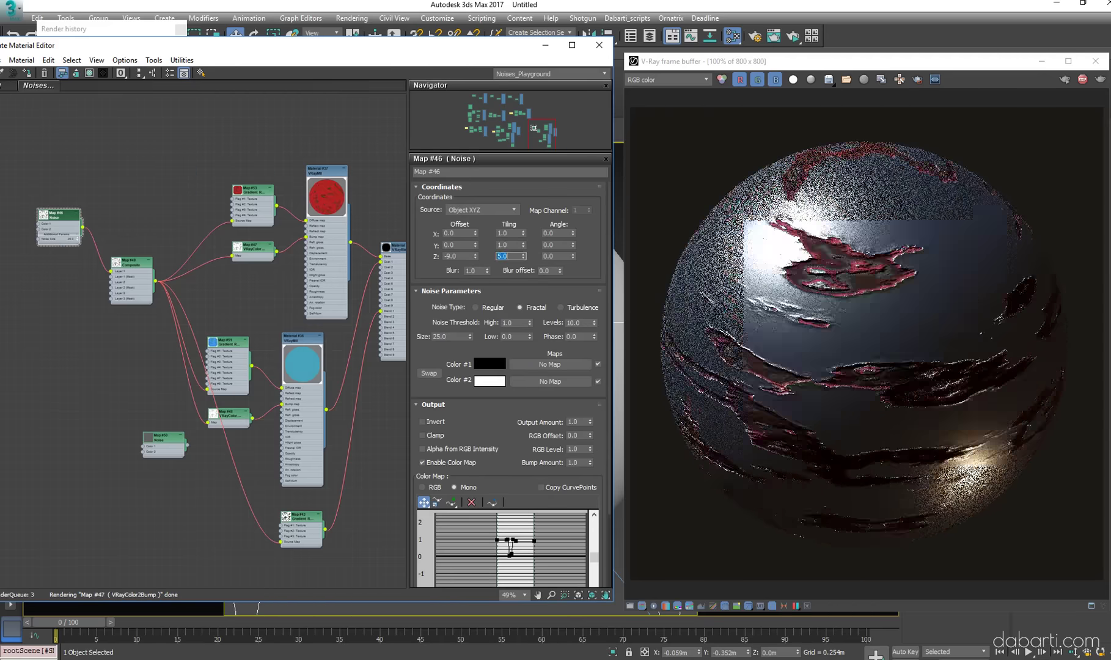
{"action": "type", "text": "1"}
{"action": "key", "text": "Return"}
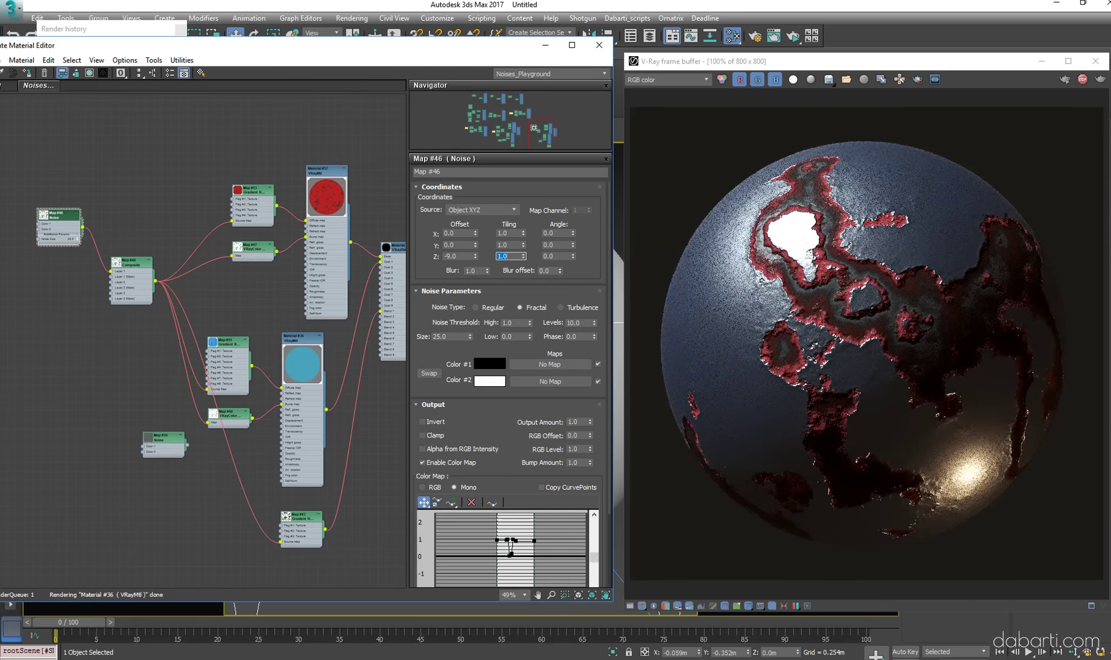
Reset the Z offset and spin the noise offsets to X -60.5, Y 3.0, Z 16.0
{"action": "right_click", "coordinate": [475, 256]}
{"action": "scroll", "coordinate": [475, 256], "scroll_direction": "down", "scroll_amount": 1}
{"action": "left_click_drag", "start_coordinate": [469, 330], "coordinate": [469, 333]}
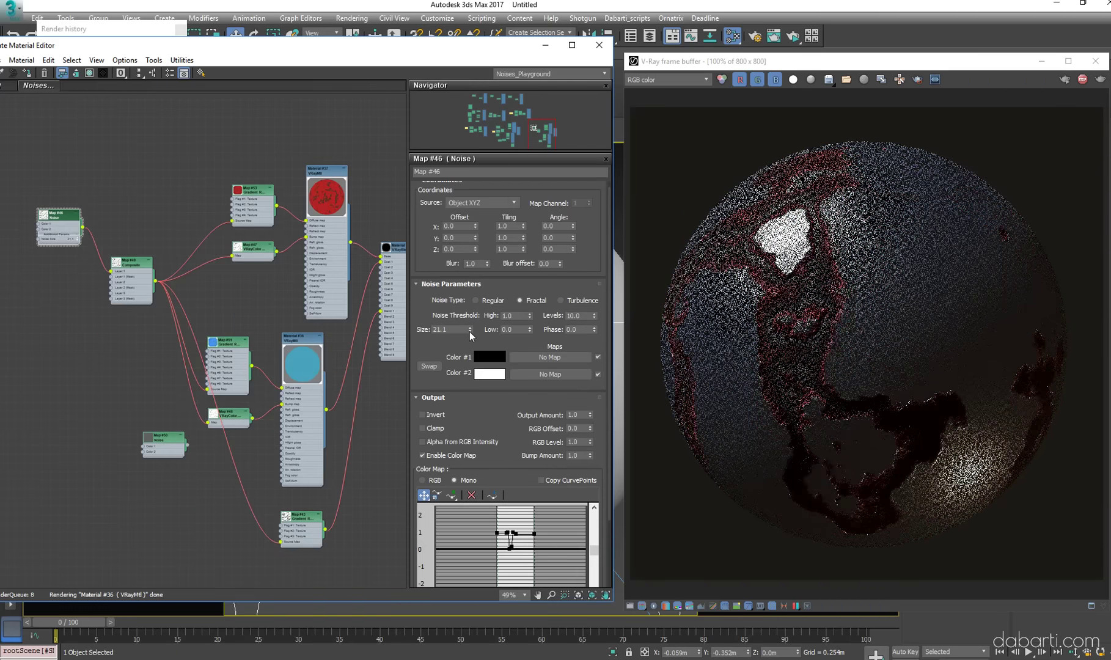
{"action": "mouse_move", "coordinate": [476, 253]}
{"action": "left_mouse_down"}
{"action": "mouse_move", "coordinate": [475, 125]}
{"action": "mouse_move", "coordinate": [477, 155]}
{"action": "left_mouse_up"}
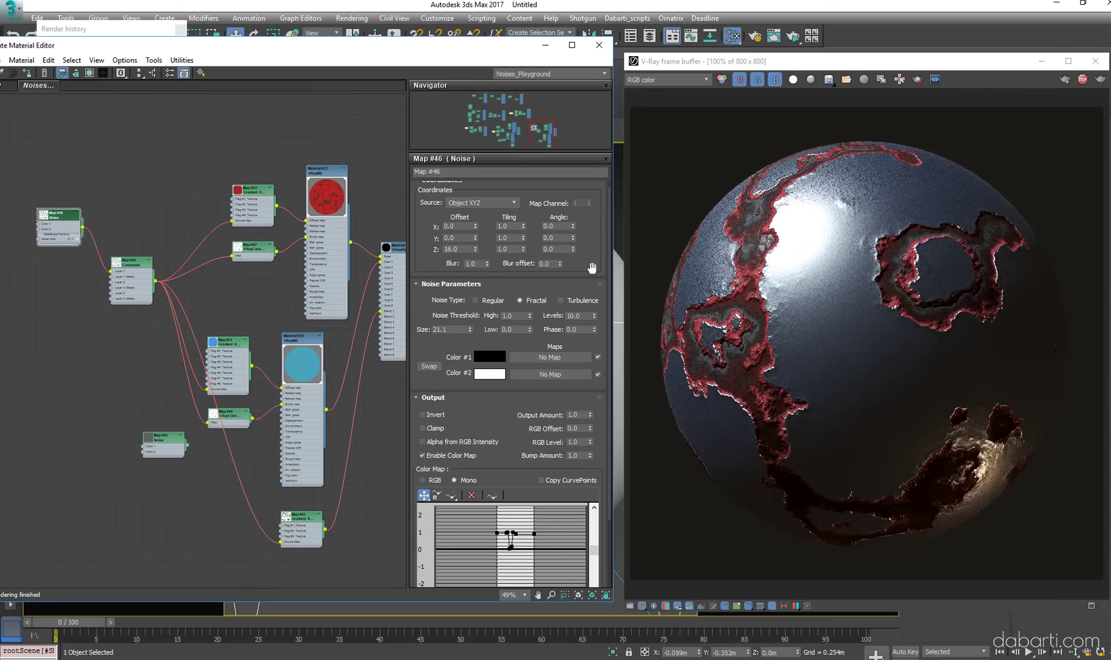
{"action": "left_click_drag", "start_coordinate": [475, 227], "coordinate": [542, 588]}
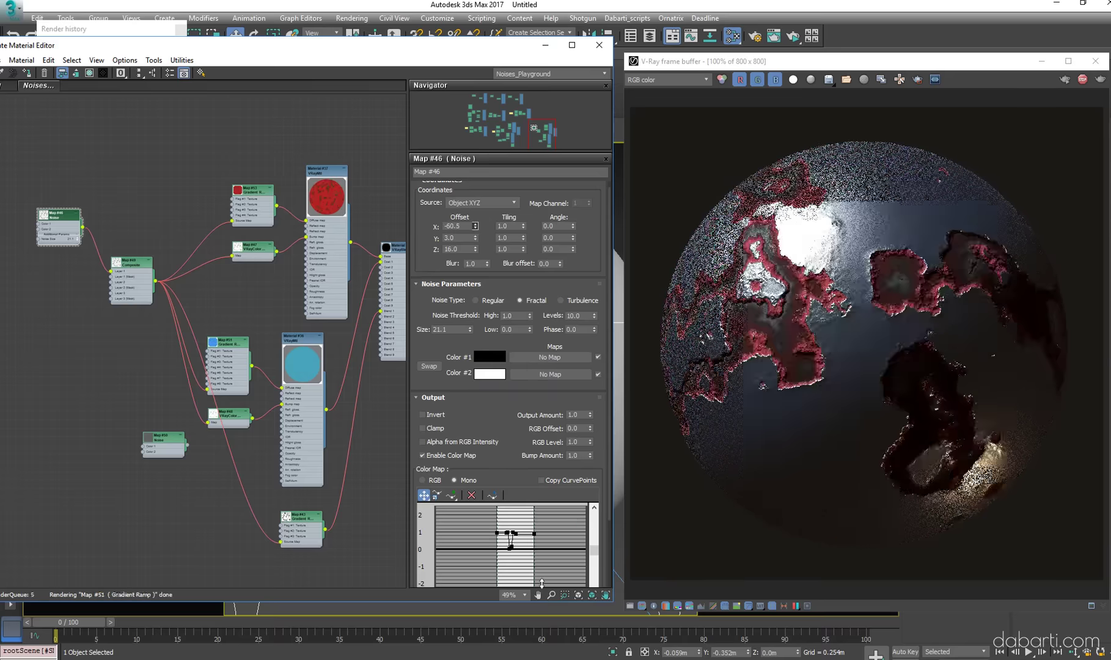
Move the Color Map curve's drop points to the right, then deselect them
{"action": "scroll", "coordinate": [521, 448], "scroll_direction": "down", "scroll_amount": 1}
{"action": "scroll", "coordinate": [504, 537], "scroll_direction": "up", "scroll_amount": 3}
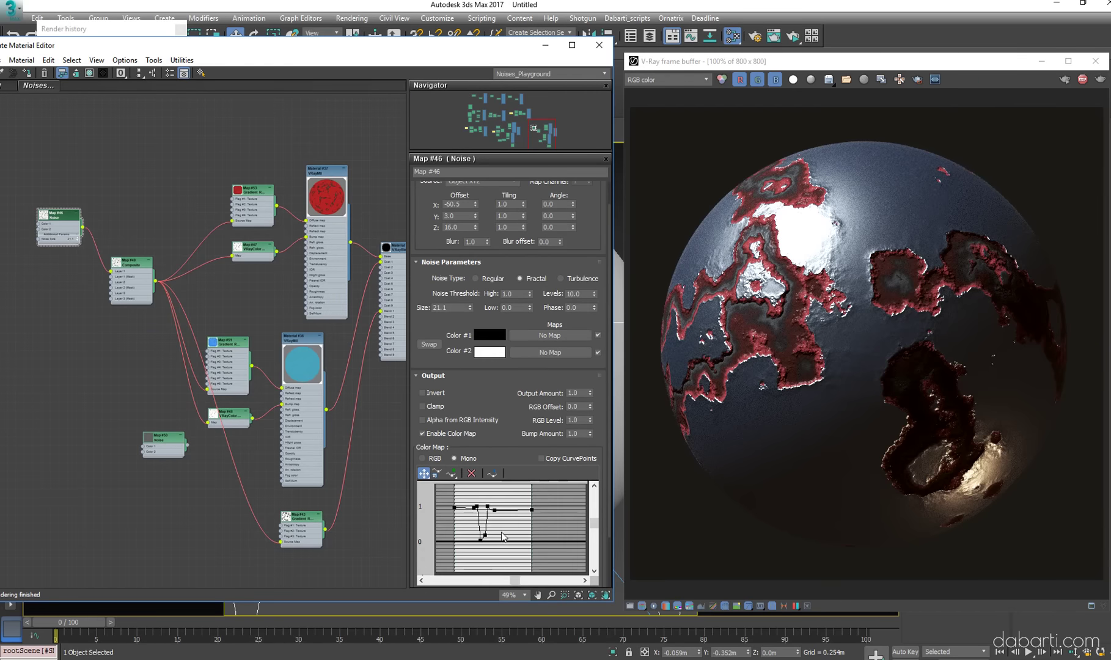
{"action": "left_click", "coordinate": [424, 475]}
{"action": "mouse_move", "coordinate": [484, 535]}
{"action": "left_mouse_down"}
{"action": "mouse_move", "coordinate": [516, 534]}
{"action": "mouse_move", "coordinate": [482, 539]}
{"action": "left_mouse_up"}
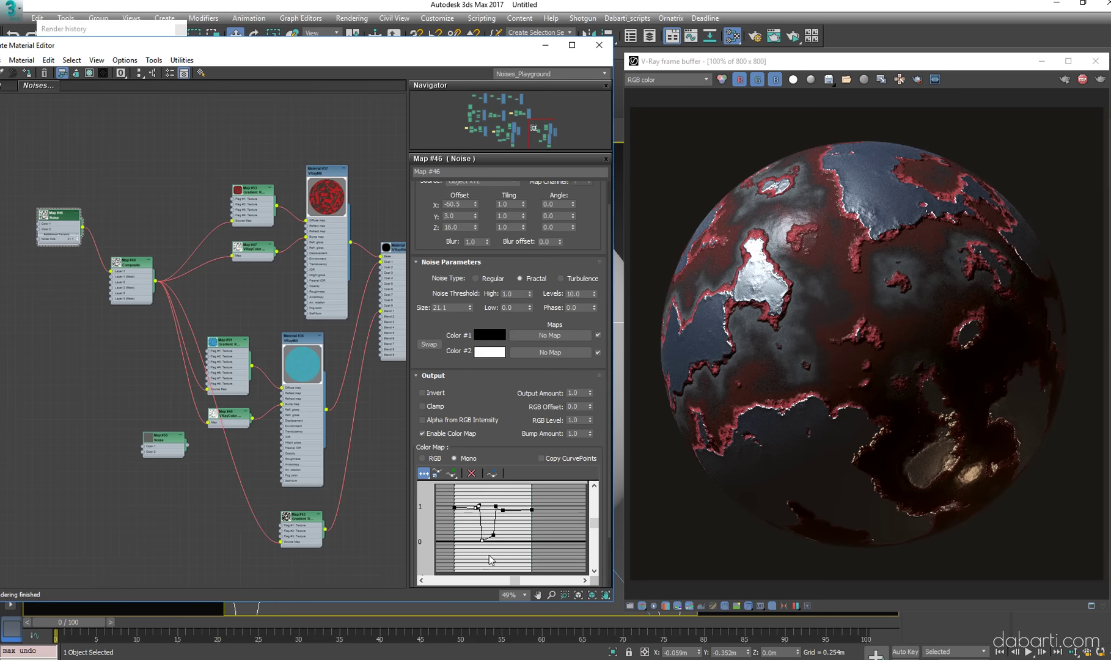
{"action": "left_click_drag", "start_coordinate": [482, 541], "coordinate": [492, 540]}
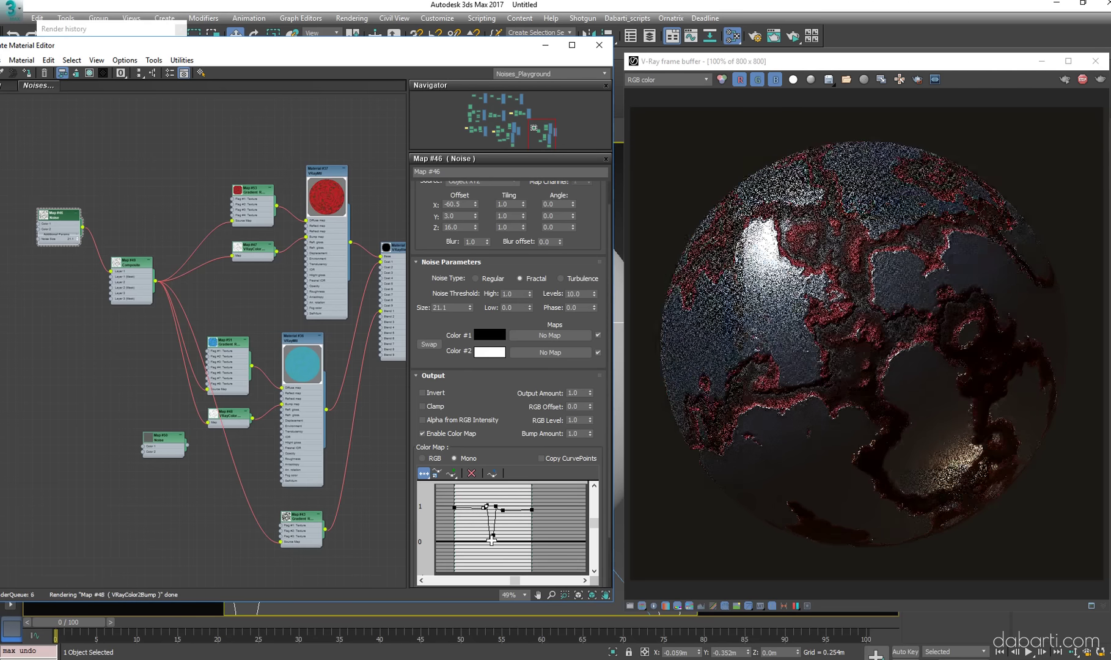
{"action": "left_click", "coordinate": [526, 545]}
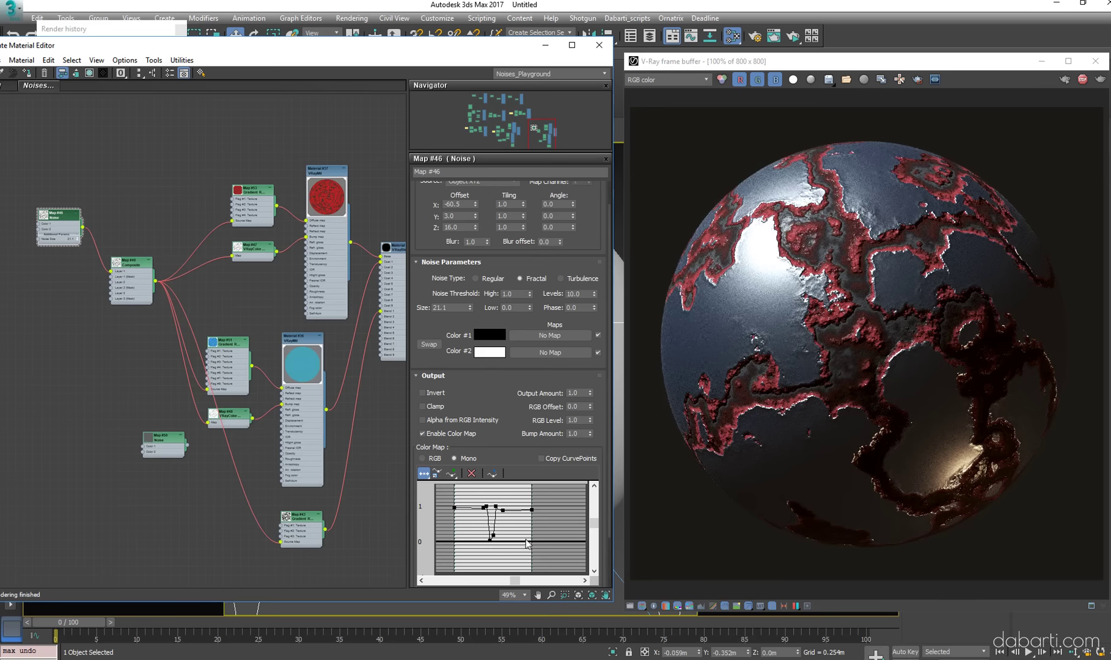
Rename the VRayBlendMtl material to v009
{"action": "middle_click_drag", "start_coordinate": [306, 370], "coordinate": [257, 335]}
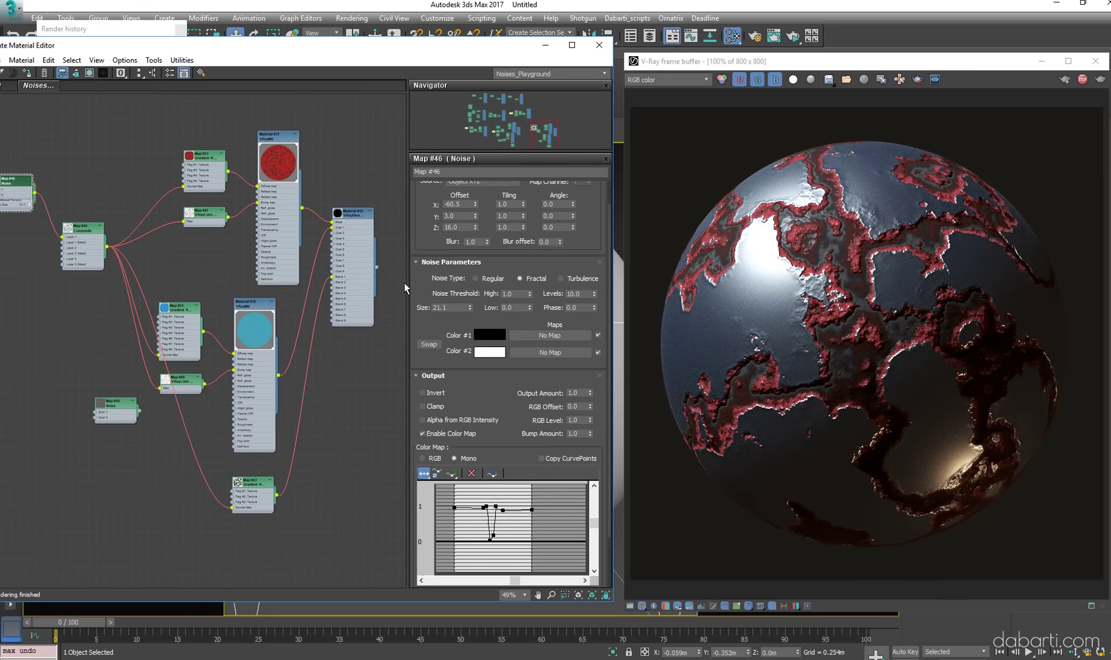
{"action": "double_click", "coordinate": [357, 215]}
{"action": "type", "text": "v009"}
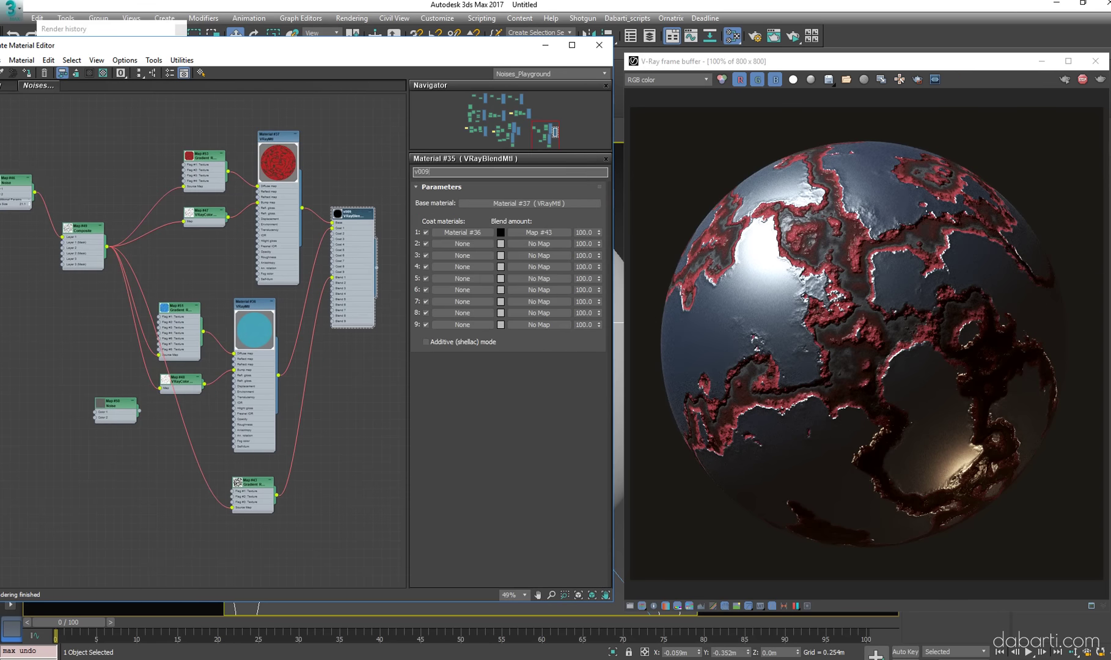
{"action": "key", "text": "Return"}
Save the current render to render history and comment the new entry v009
{"action": "left_click", "coordinate": [66, 51]}
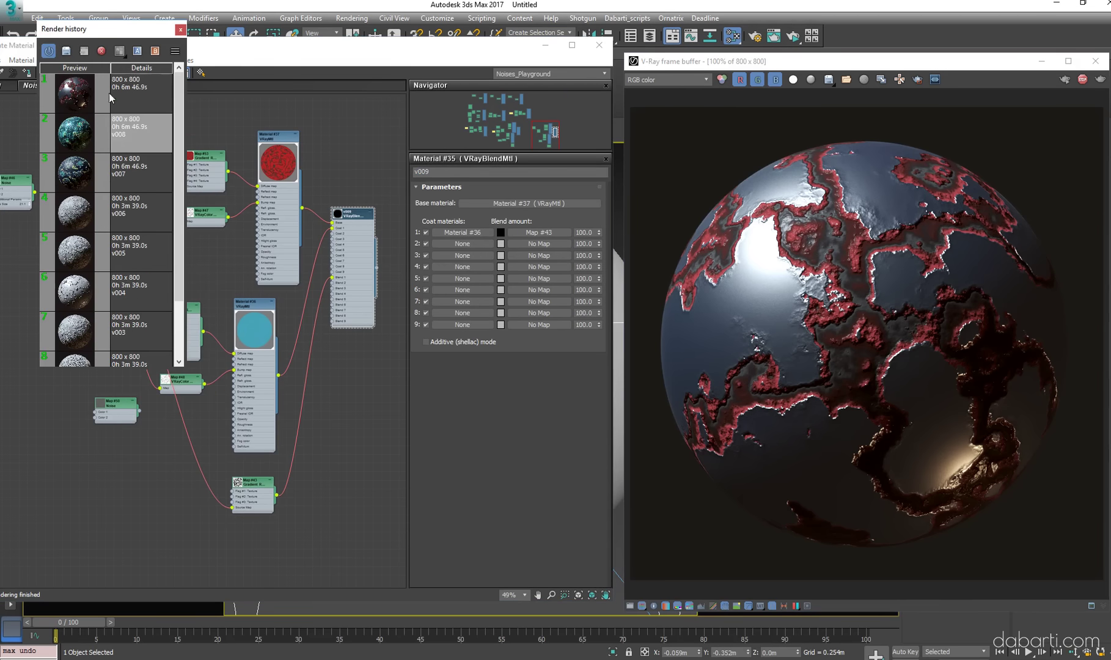
{"action": "right_click", "coordinate": [146, 90]}
{"action": "left_click", "coordinate": [166, 100]}
{"action": "type", "text": "v009"}
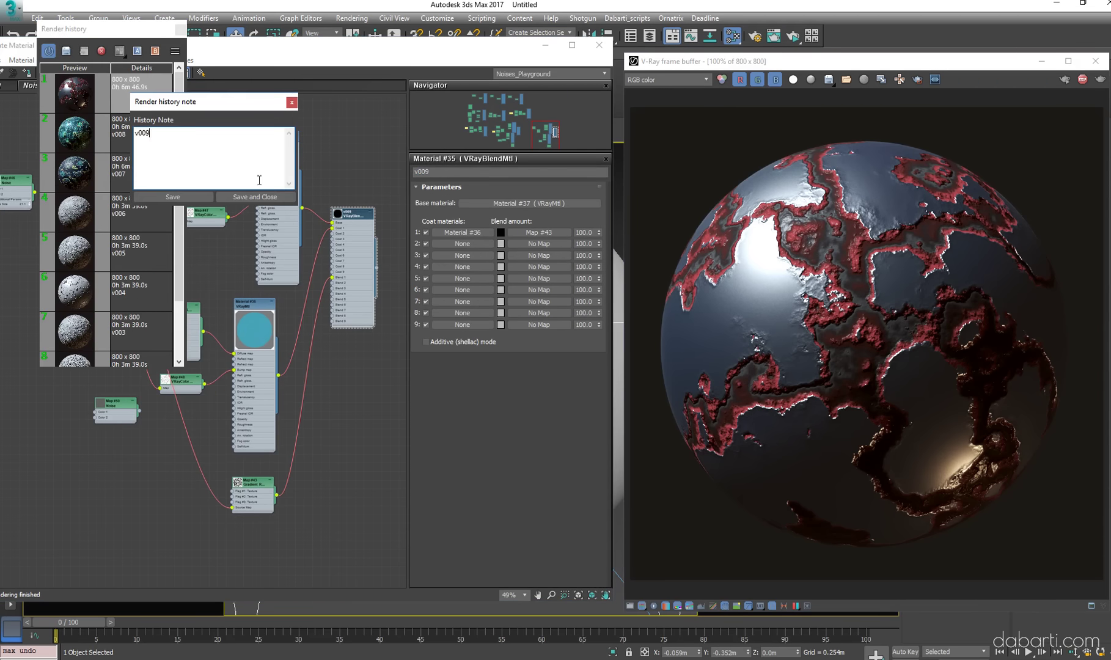